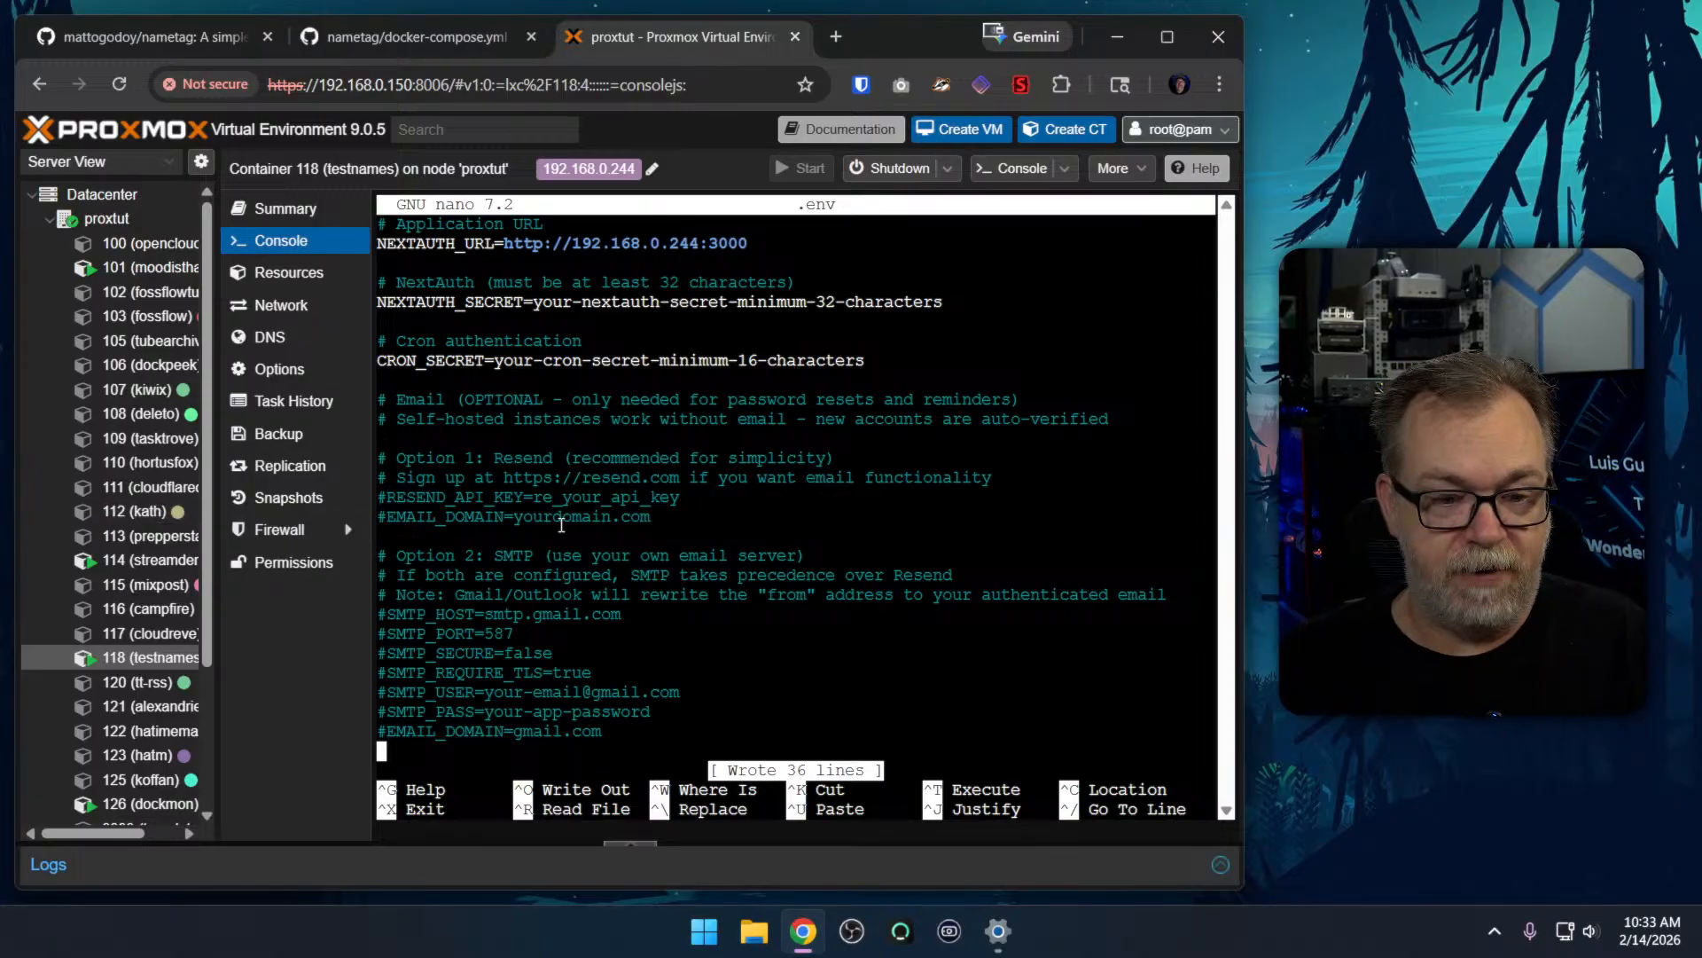
Review the database, application URL, NextAuth, cron and optional email settings in the .env file
key(Up)
key(Up)
key(Up)
key(Up)
key(Up)
key(Up)
key(Up)
key(Up)
key(Up)
key(Up)
key(Up)
key(Up)
key(Up)
key(Up)
key(Up)
key(Up)
key(Up)
key(Up)
key(Up)
key(Up)
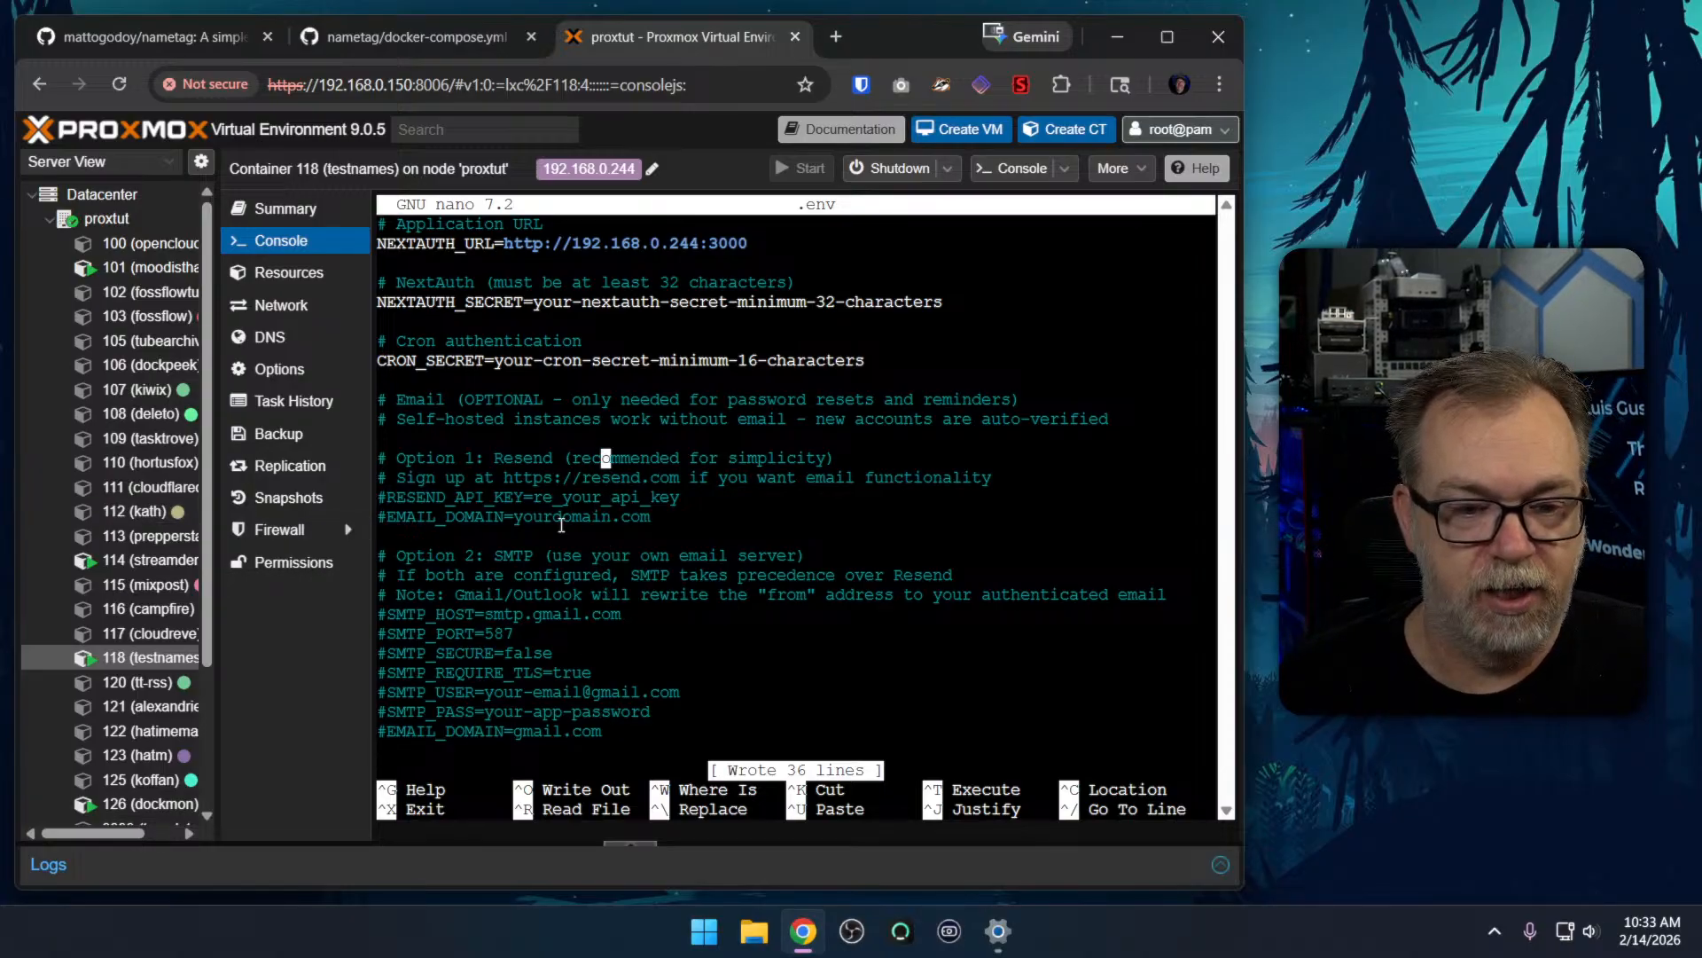
key(Down)
key(Down)
key(Down)
key(Down)
key(Down)
key(Down)
key(Down)
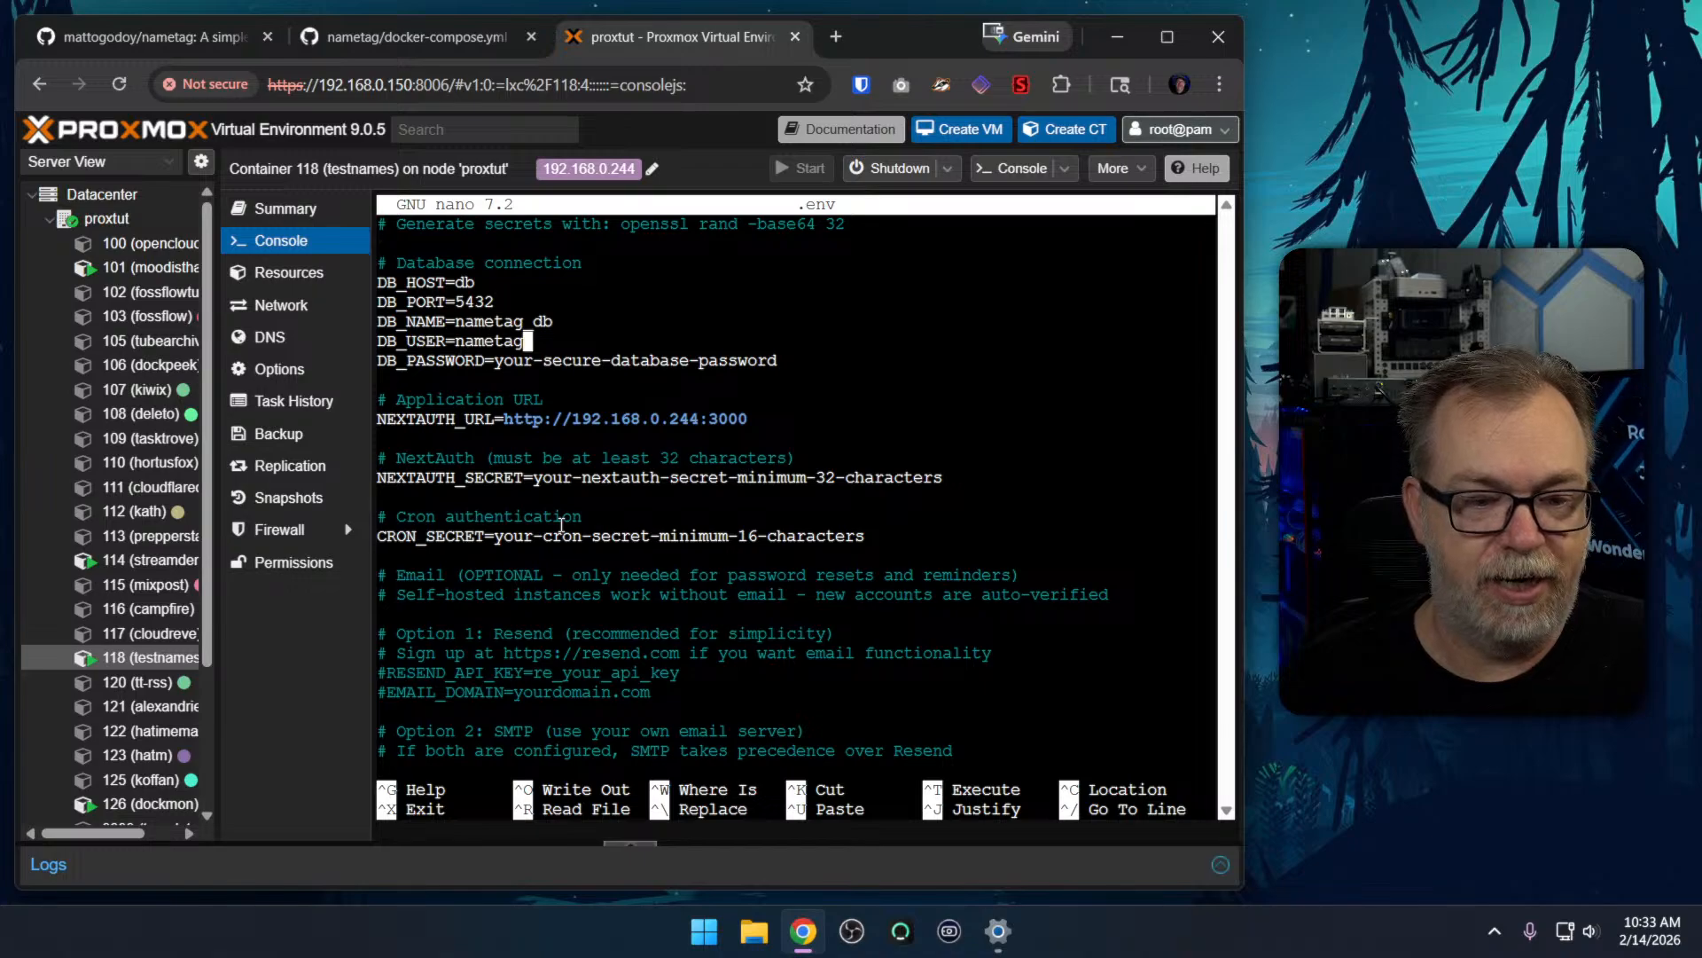
key(Down)
key(Down)
key(Down)
key(Down)
key(Down)
key(Down)
key(Down)
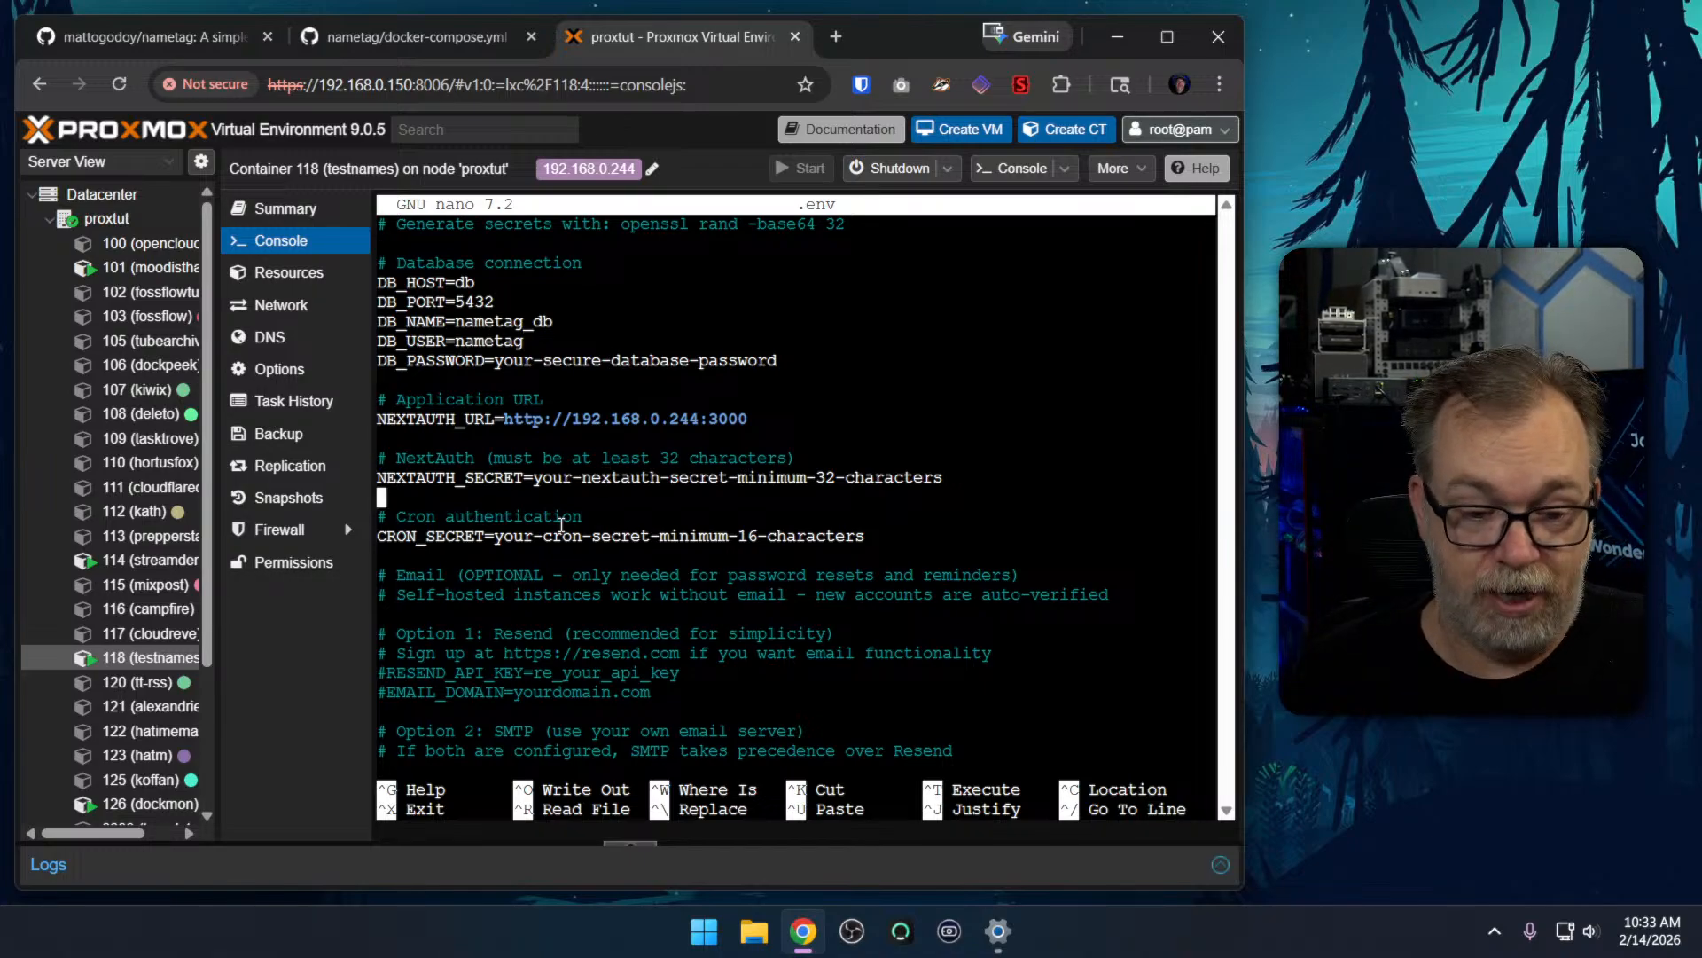
key(Down)
key(Down)
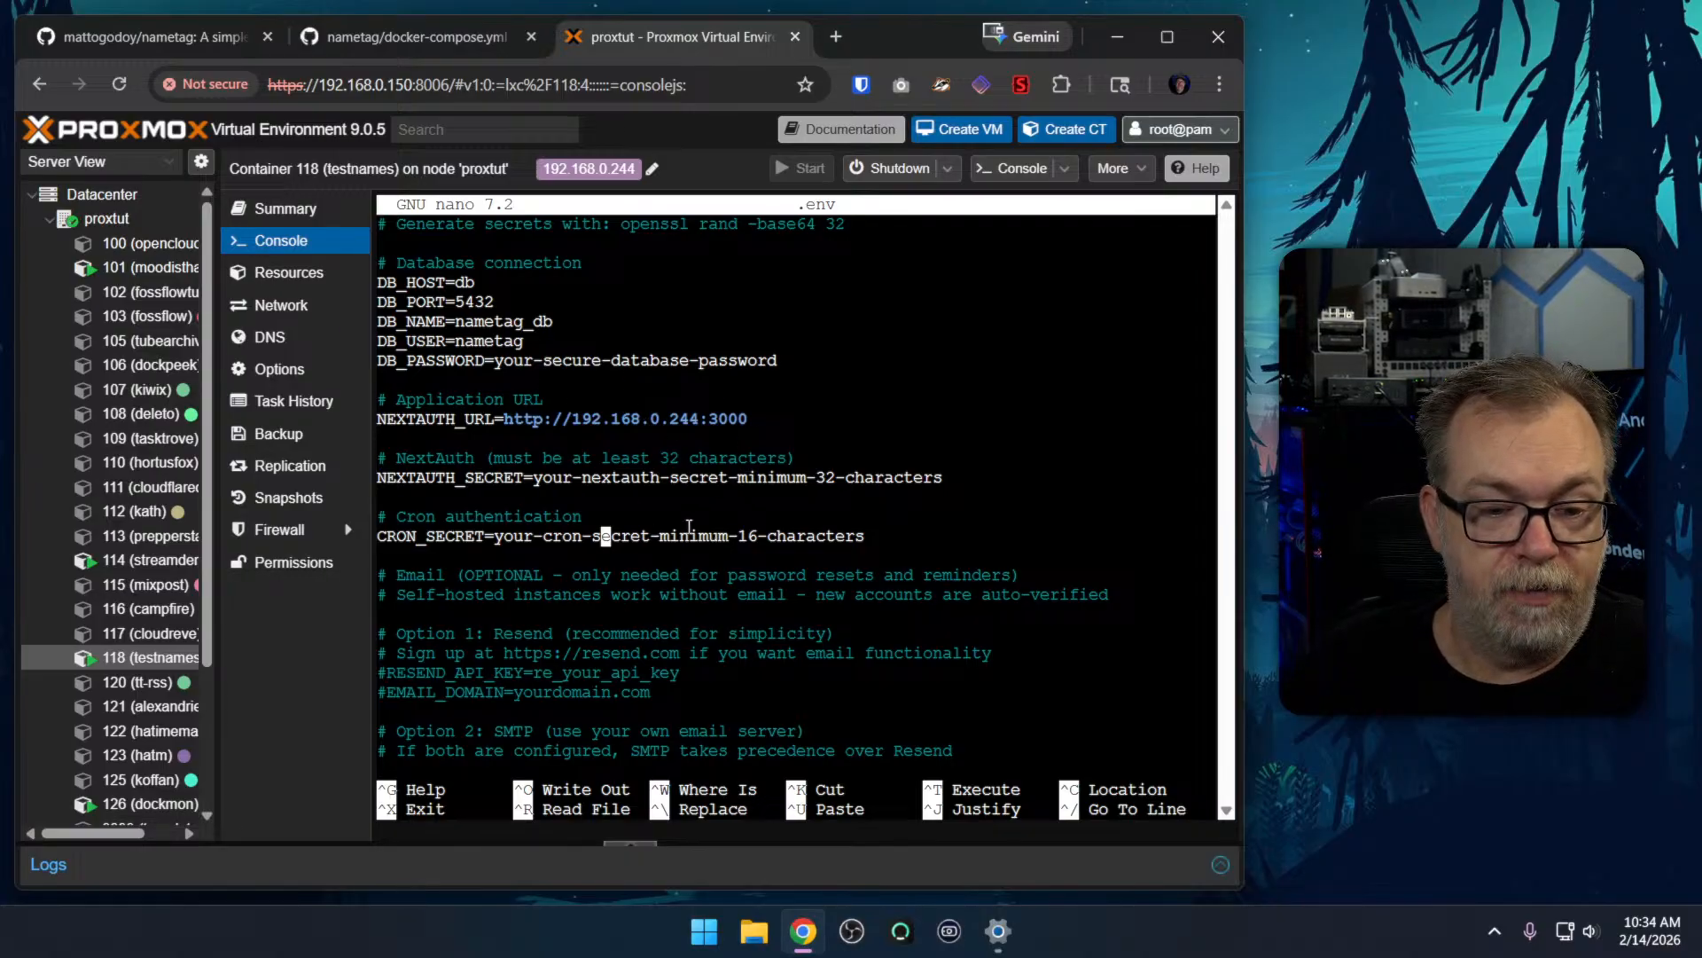
drag(506, 423, 654, 424)
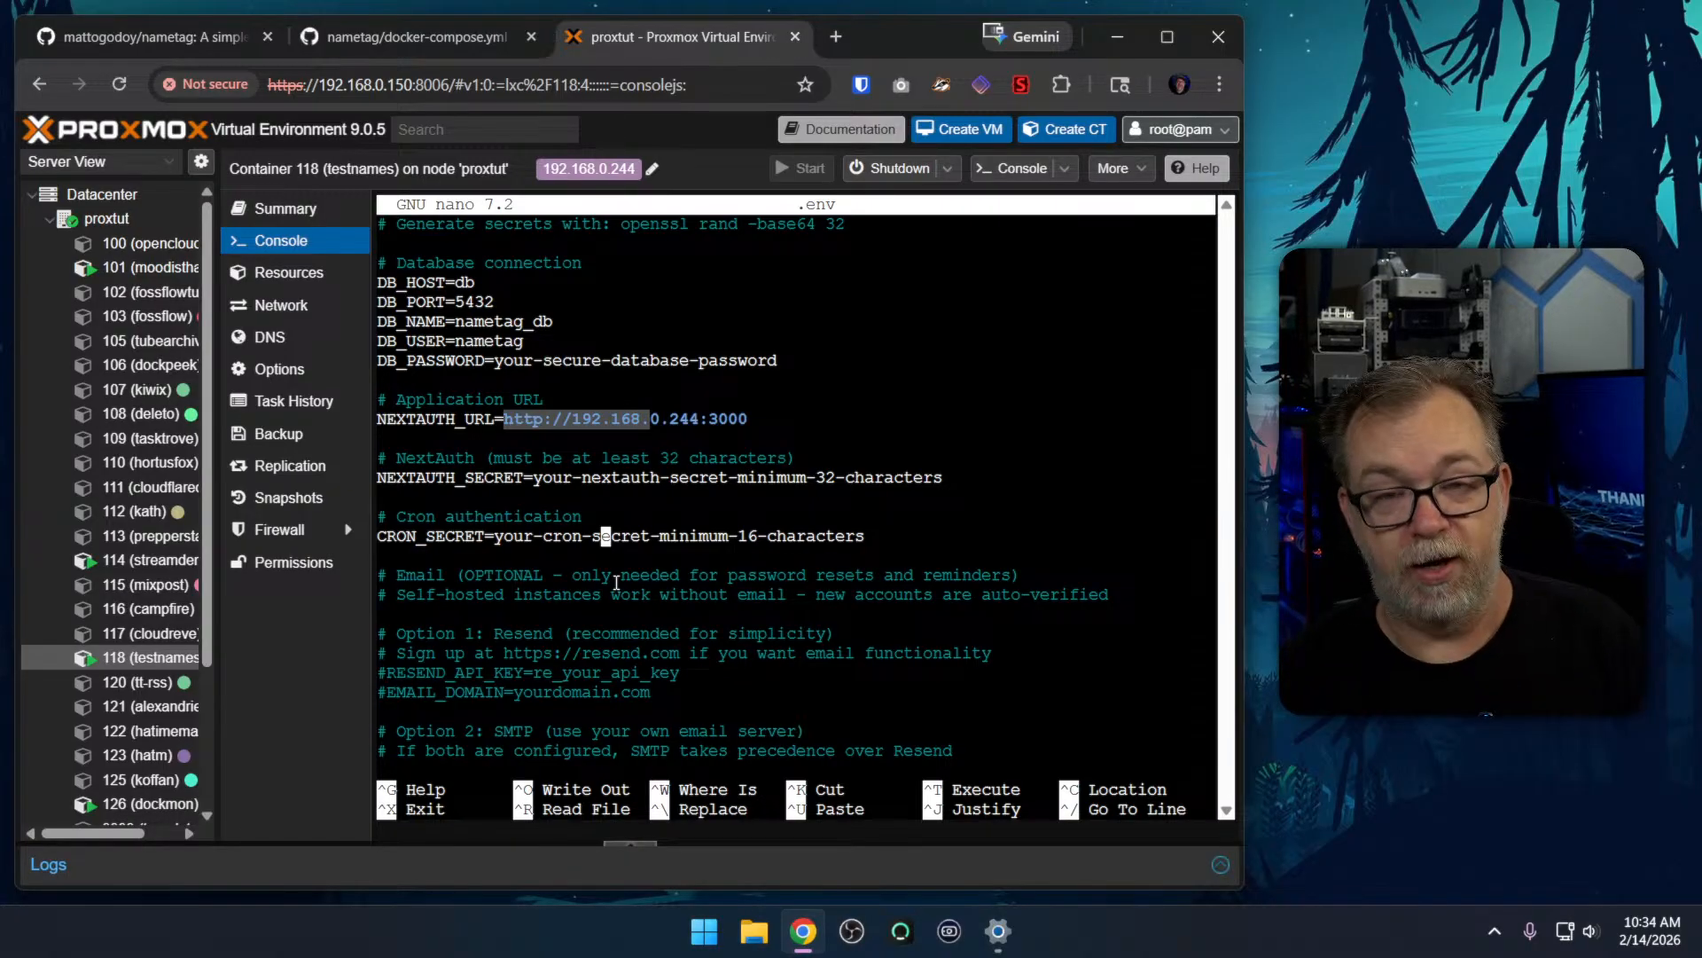
Close the .env file in nano and return to the shell prompt in the nametag folder
key(ctrl+x)
key(y)
key(Return)
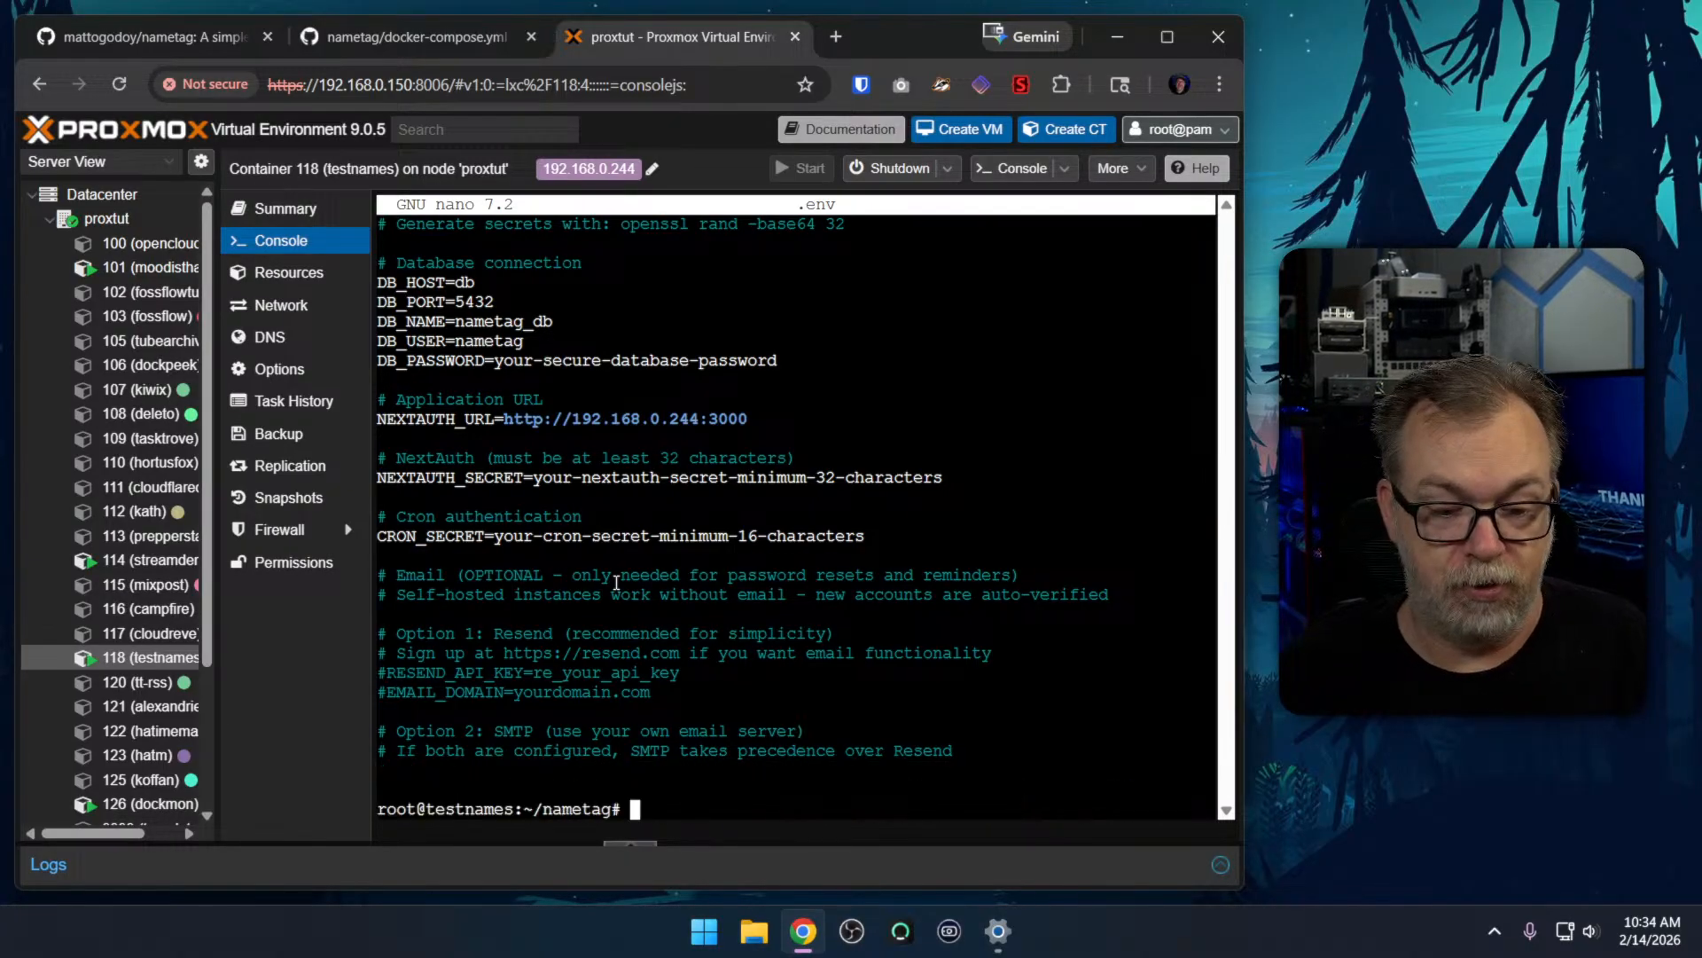
Clear the terminal and start the nametag containers in the background with "docker compose up -d"
key(ctrl+l)
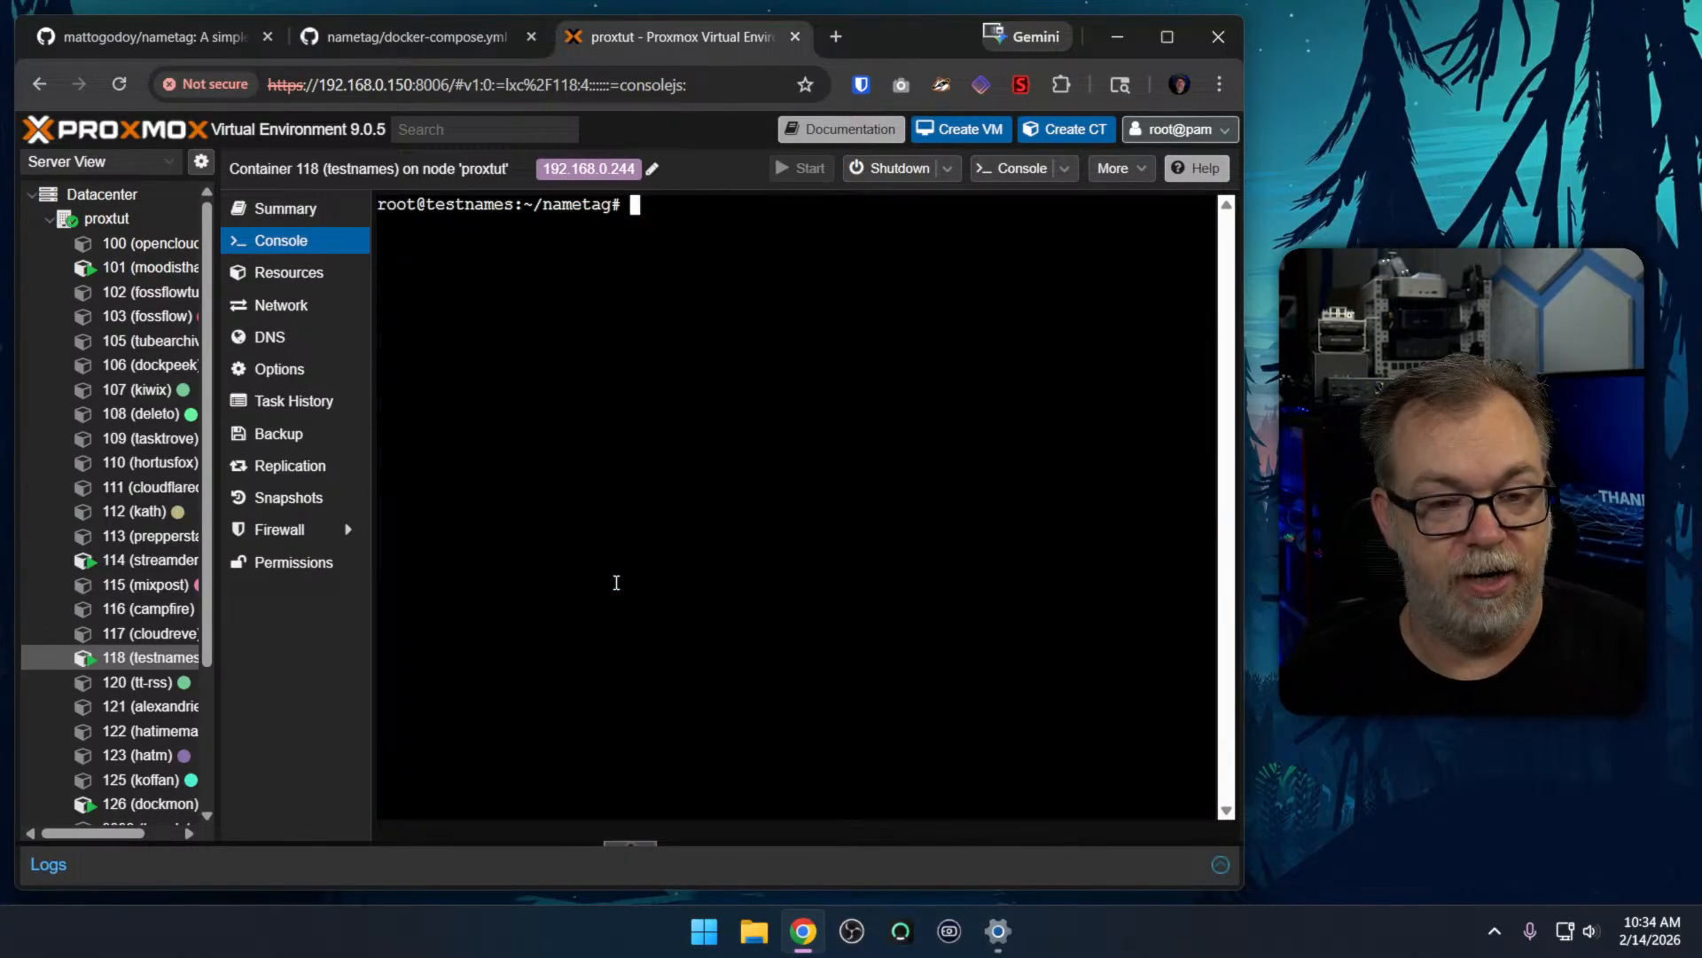
text(docker compose up -d)
key(Return)
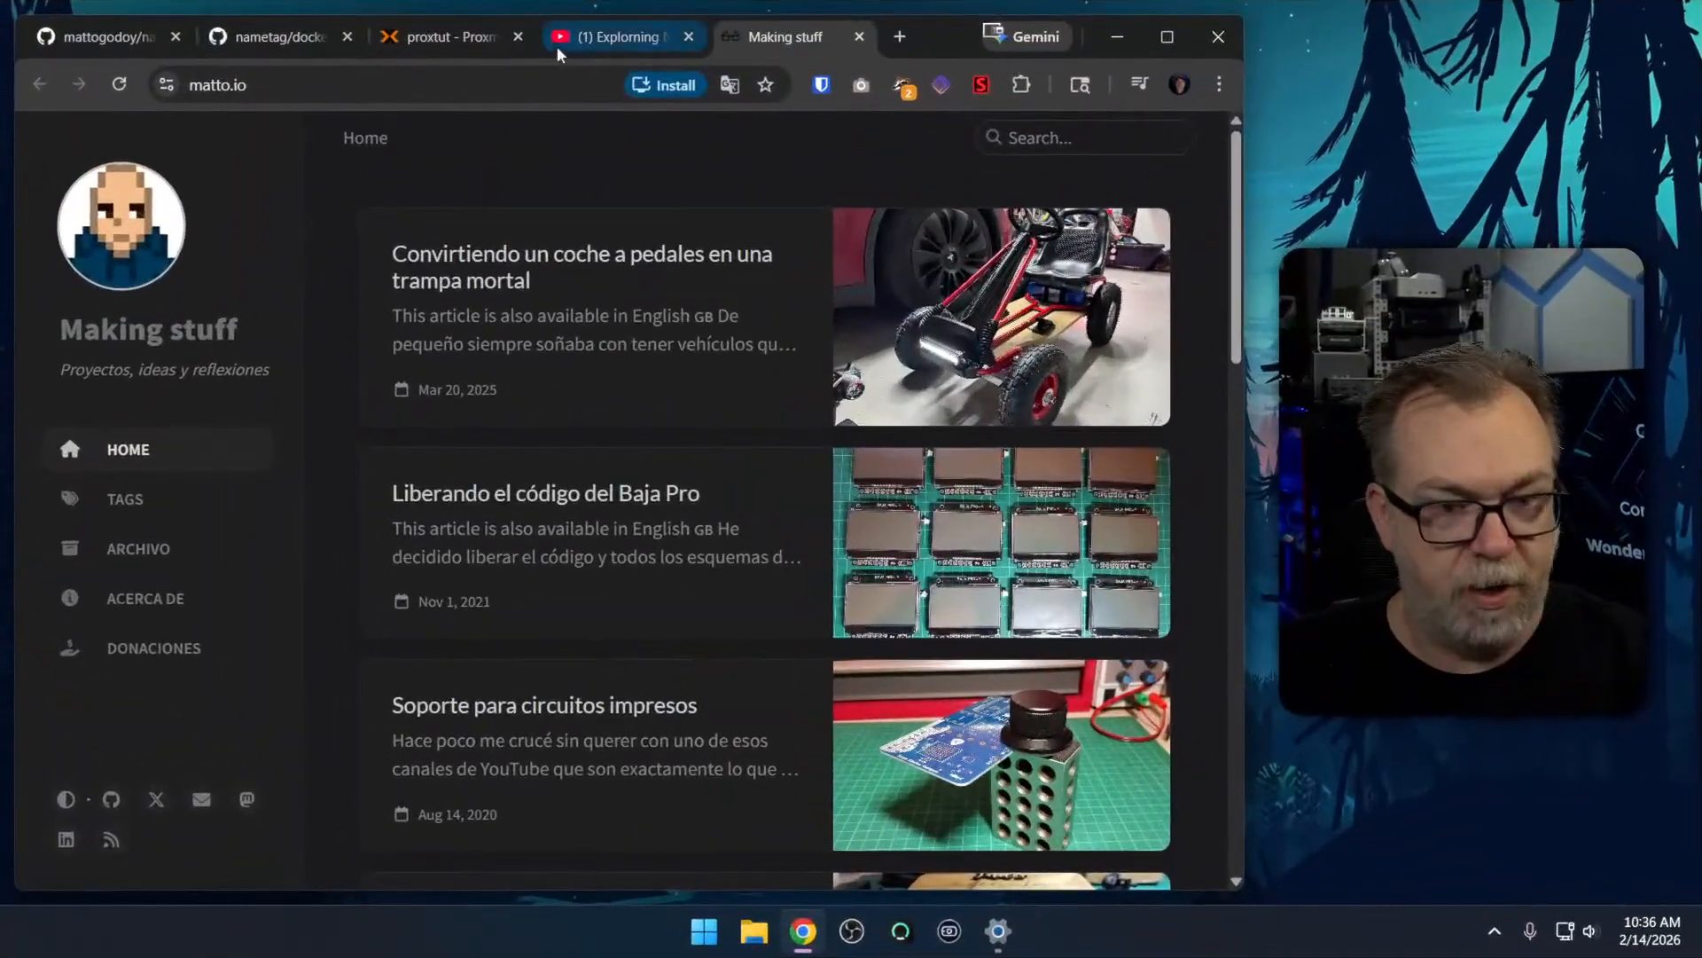
Open the LinkedIn link from the social links on the matto.io site
middle_click(594, 32)
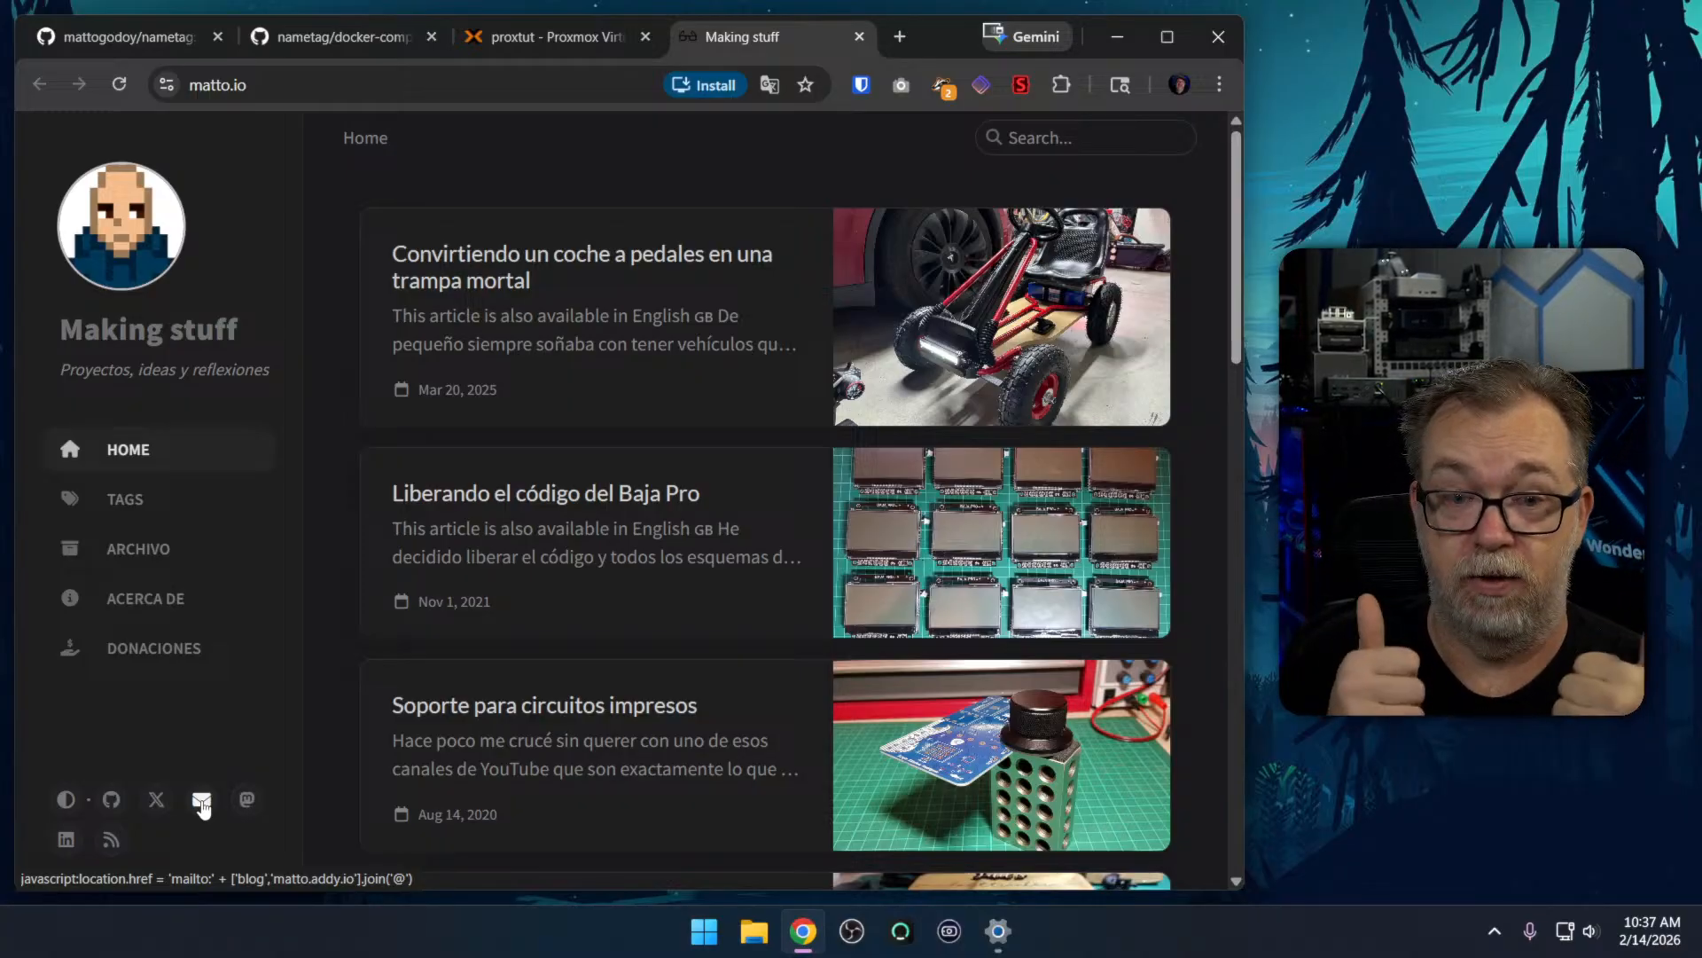
click(66, 839)
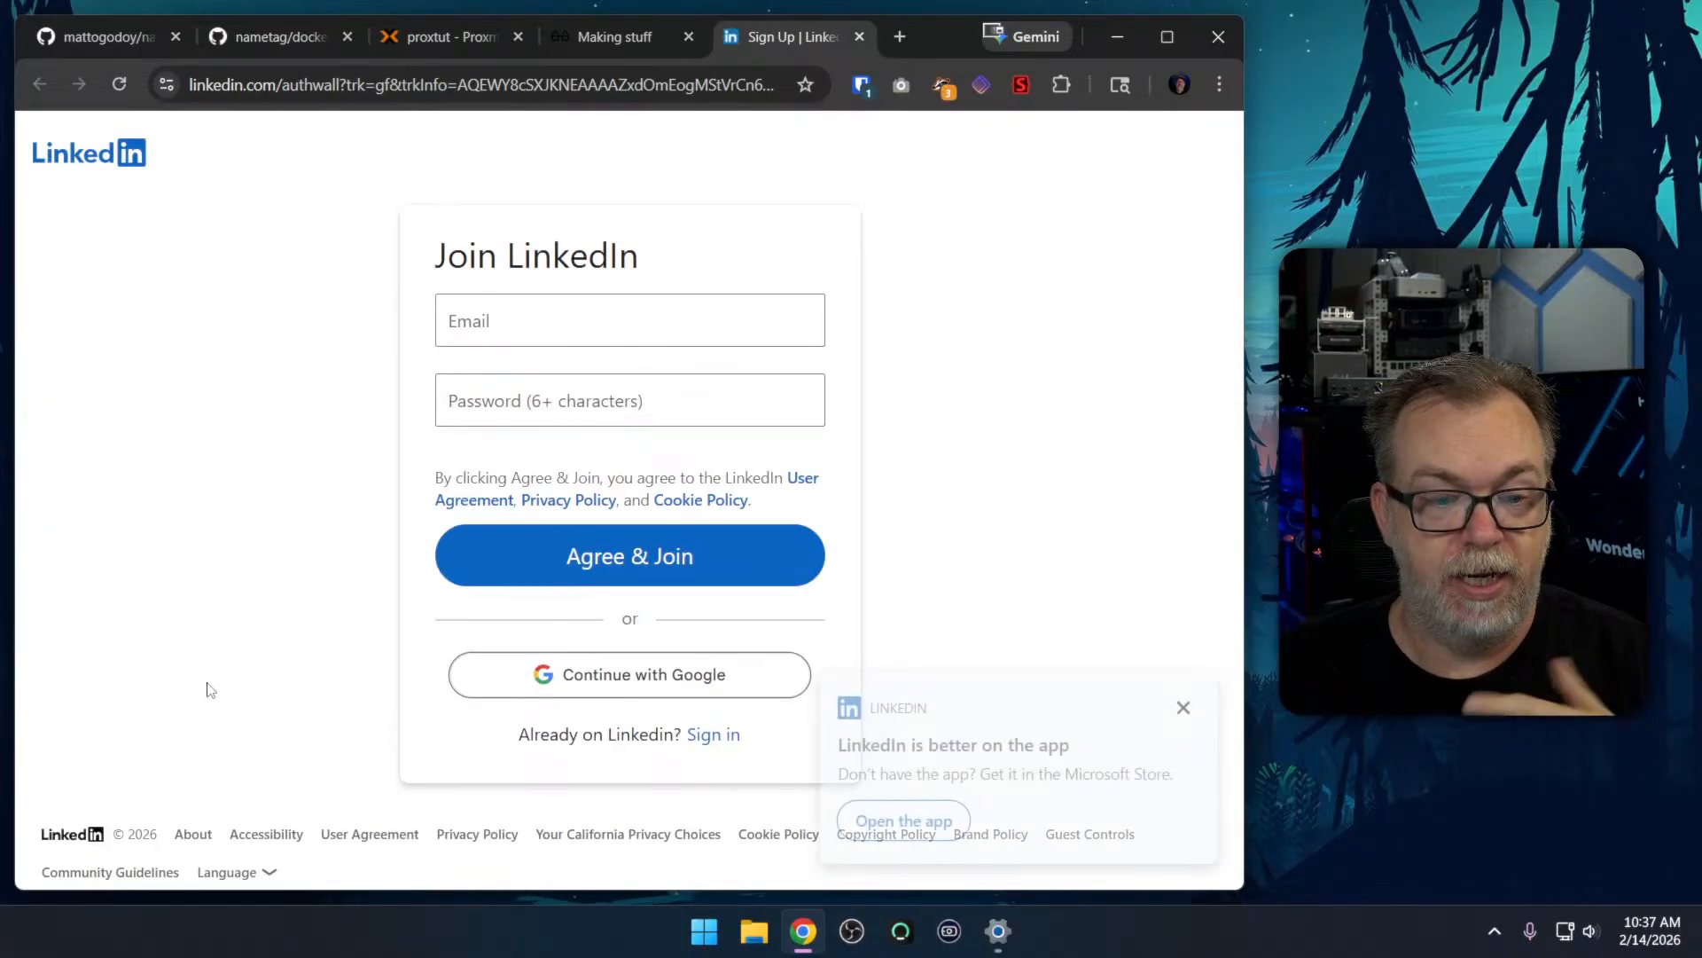
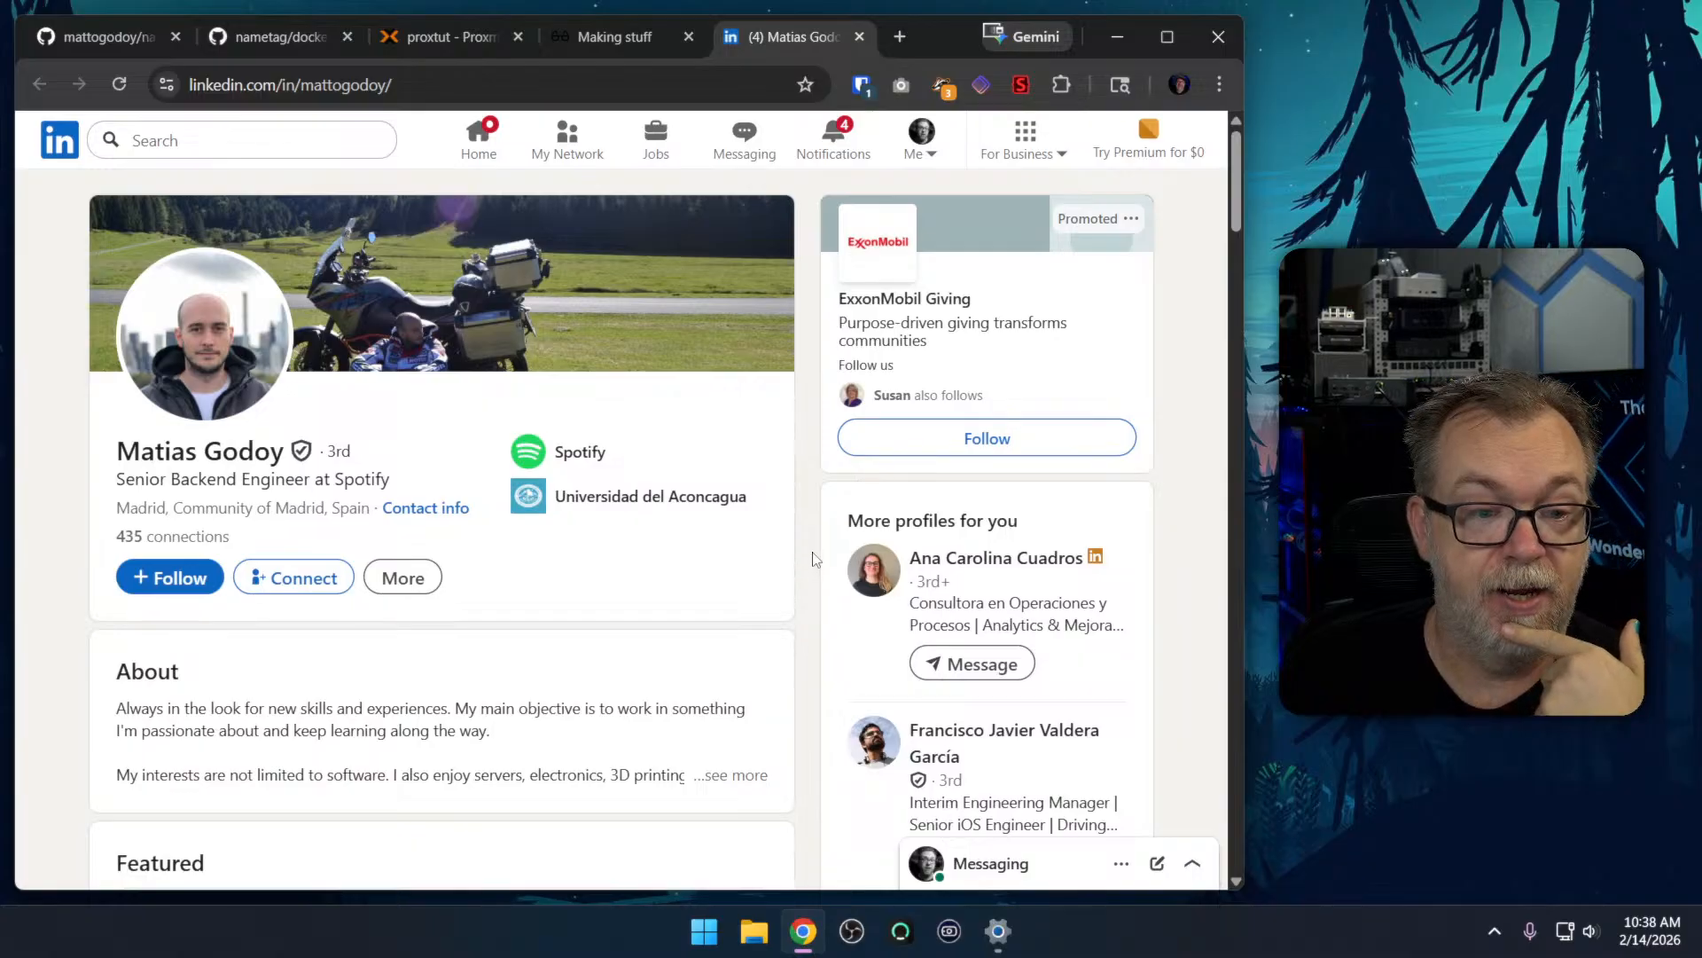
Examine the work experience listed on the developer's LinkedIn profile
scroll(814, 559, down, 12)
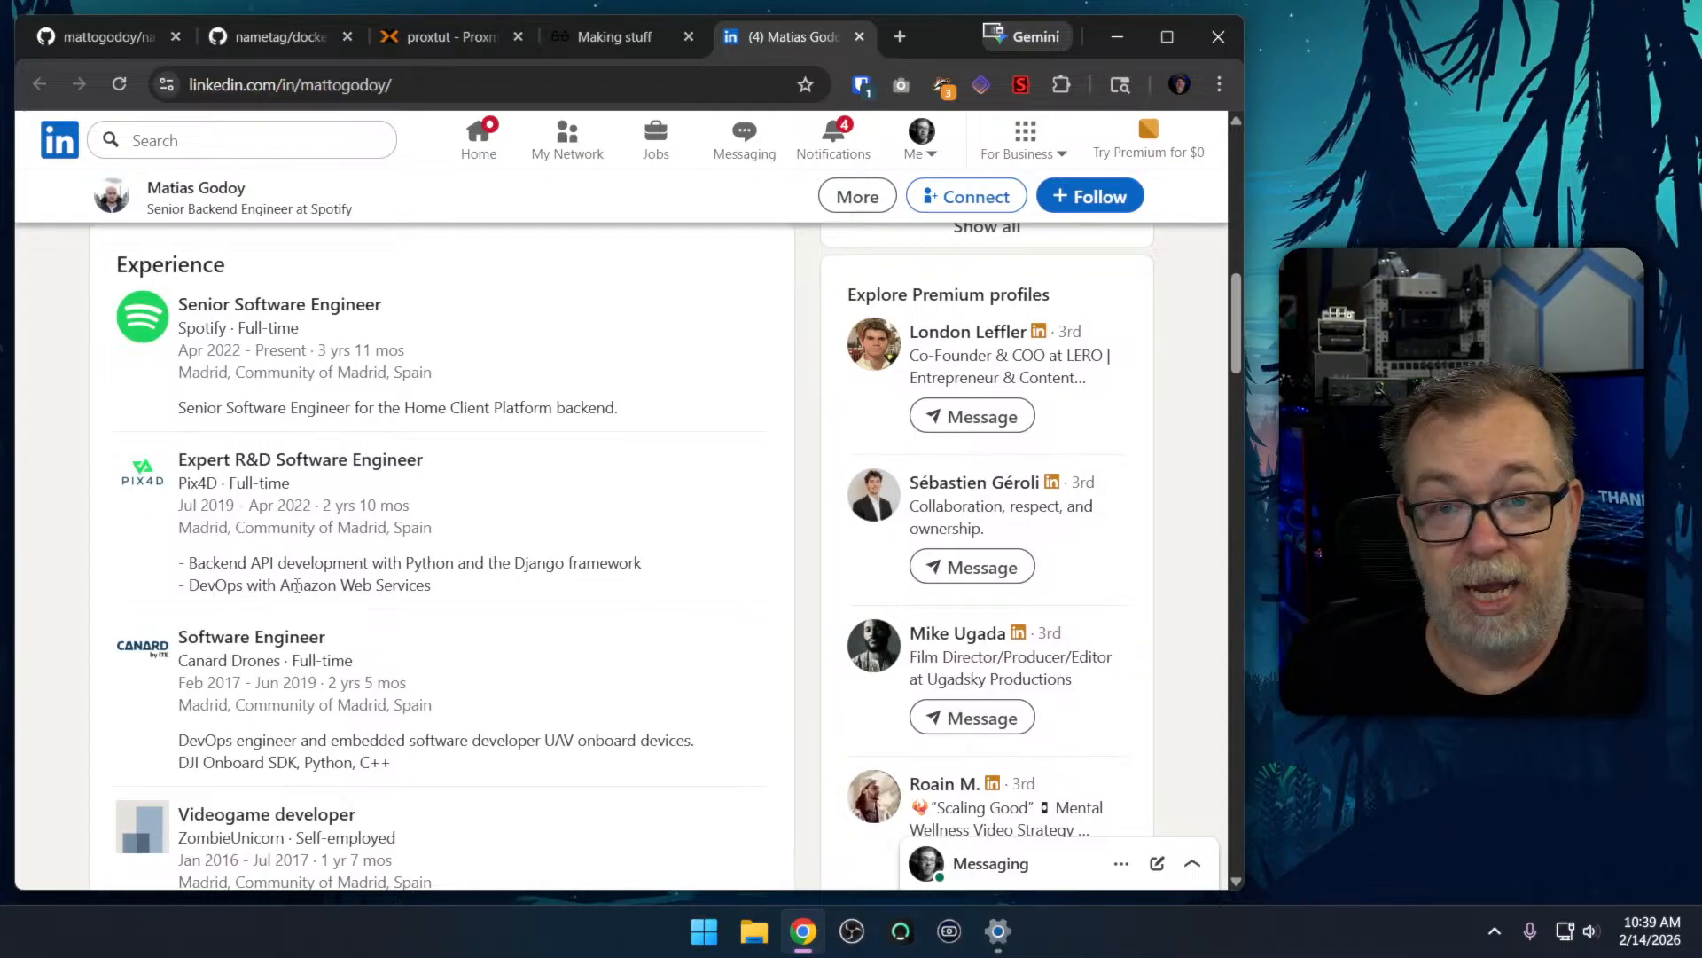
scroll(505, 552, down, 1)
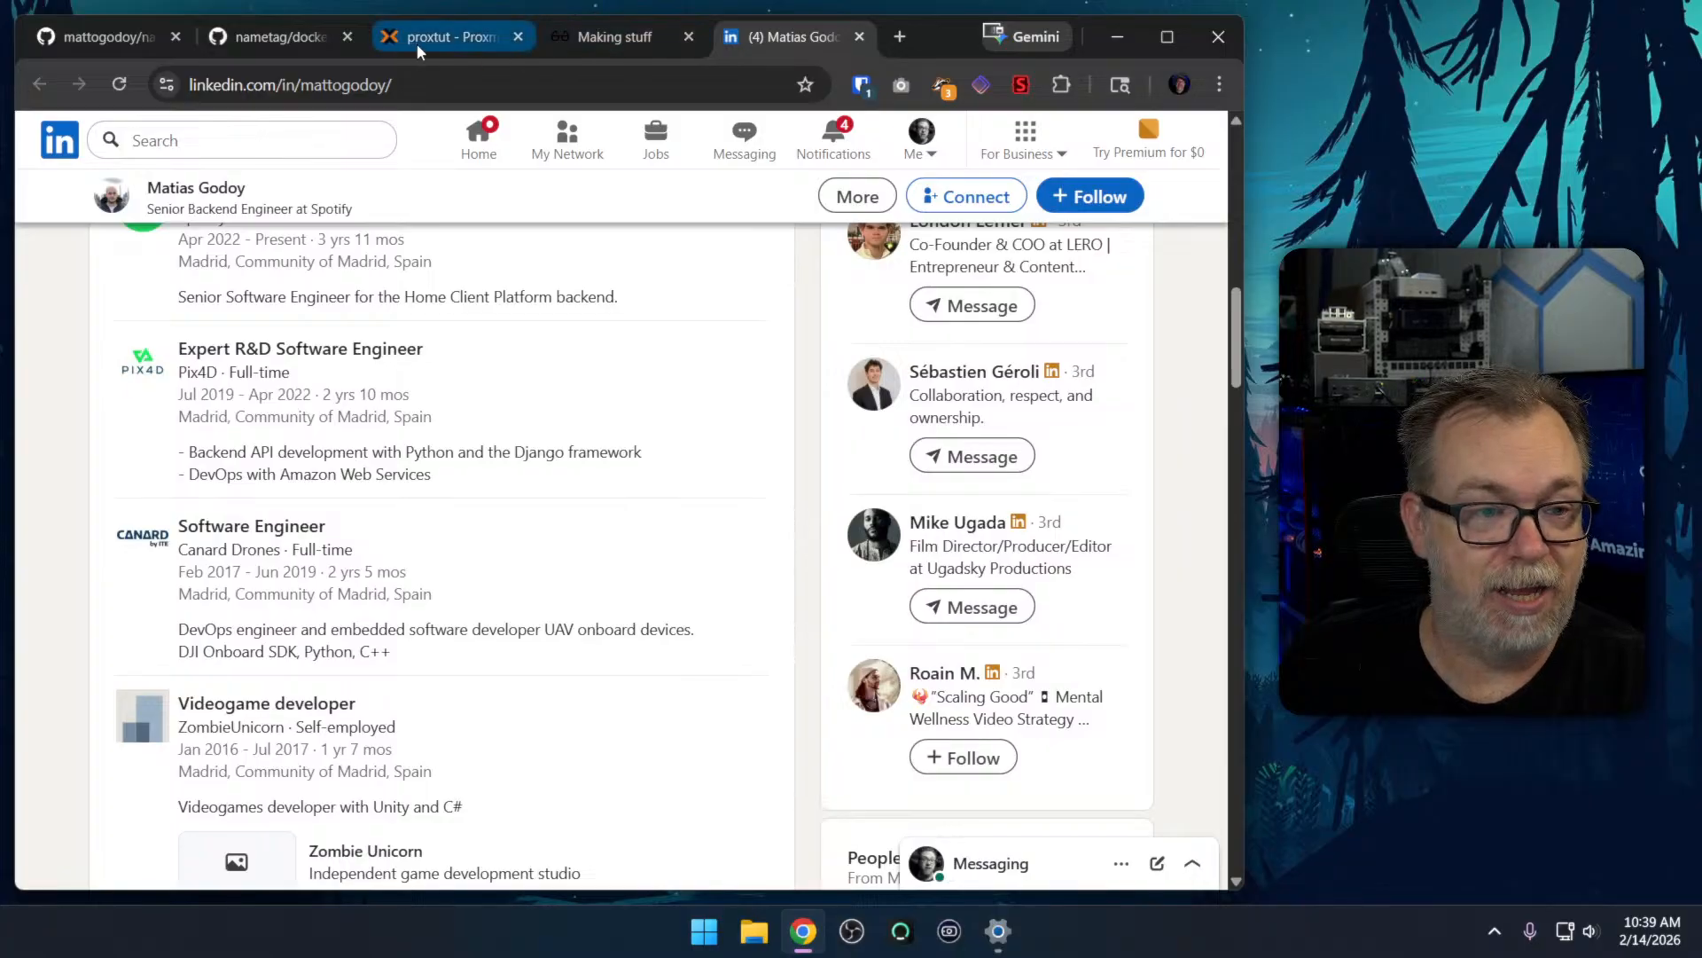
Check the contributors list of the nametag GitHub repository and preview the Claude contributor's details
click(126, 45)
scroll(769, 438, up, 10)
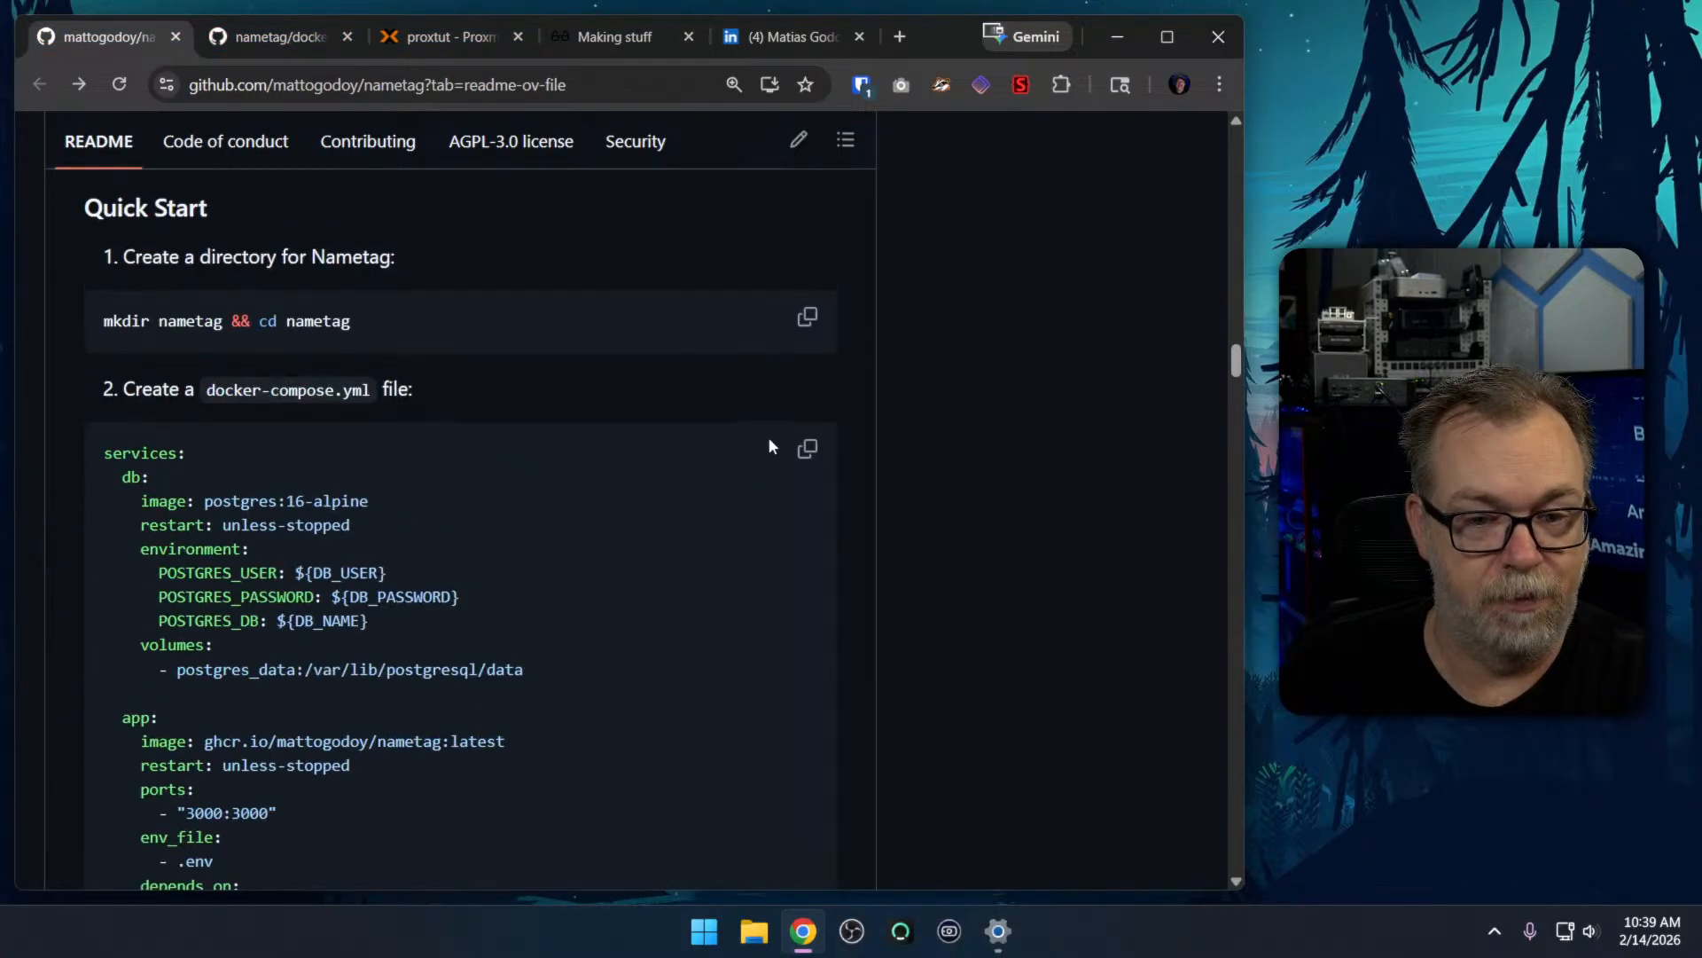
scroll(769, 438, up, 15)
scroll(762, 443, down, 5)
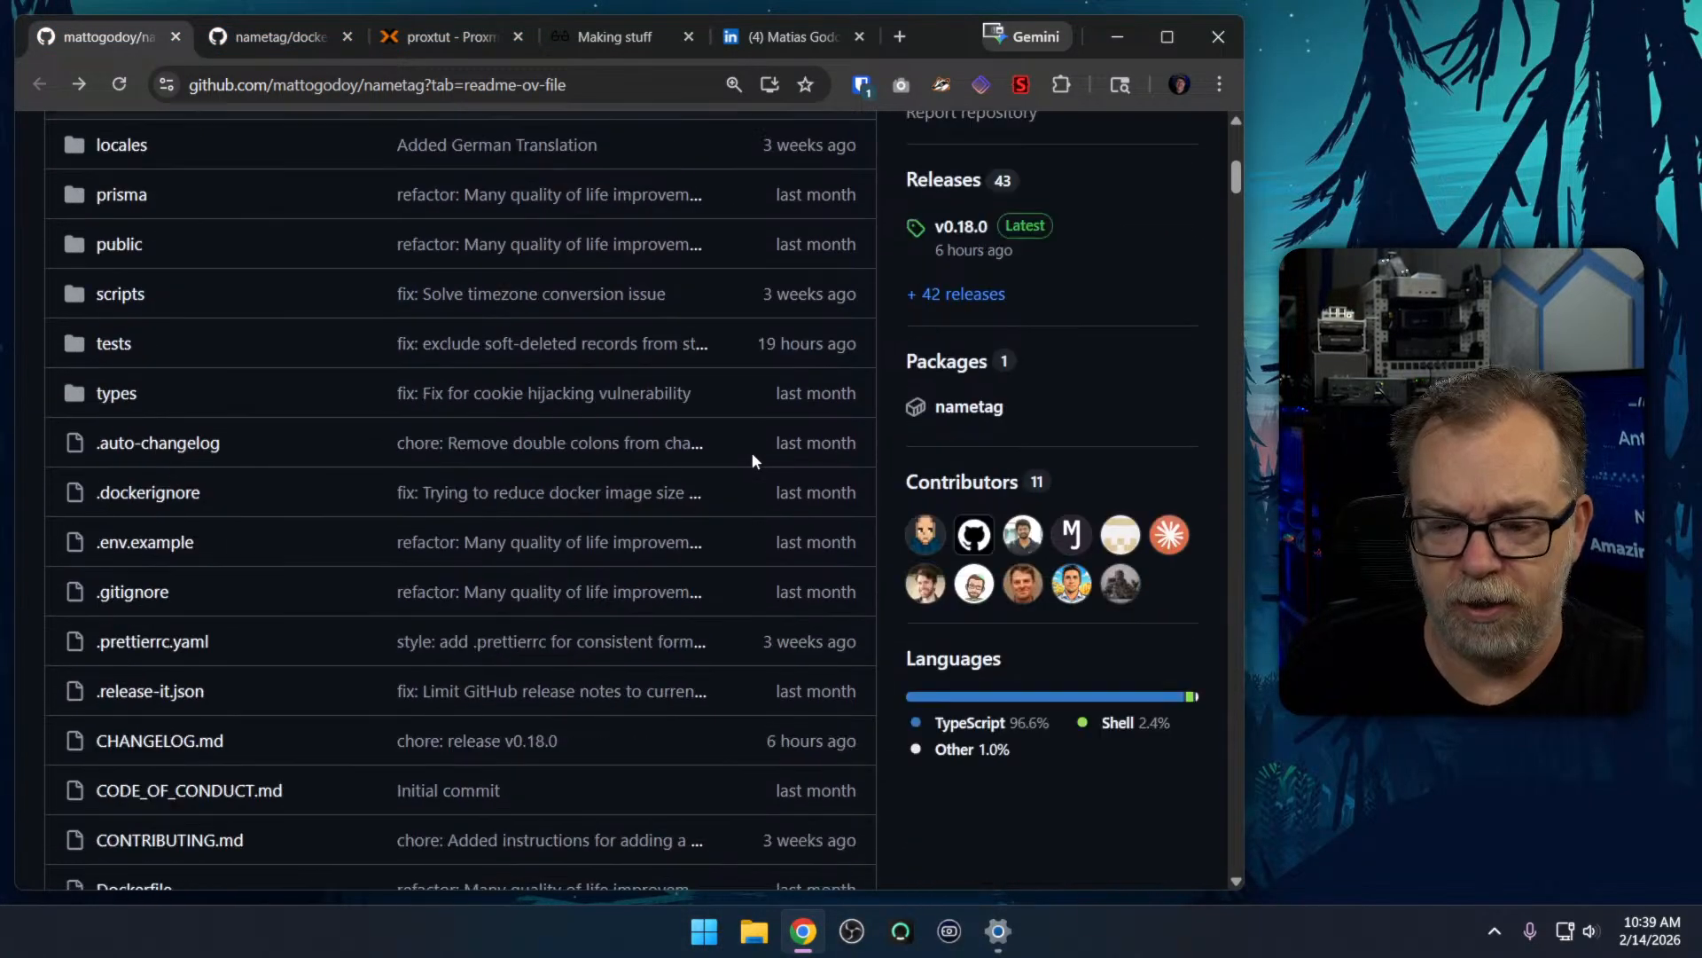
mouse_move(1172, 428)
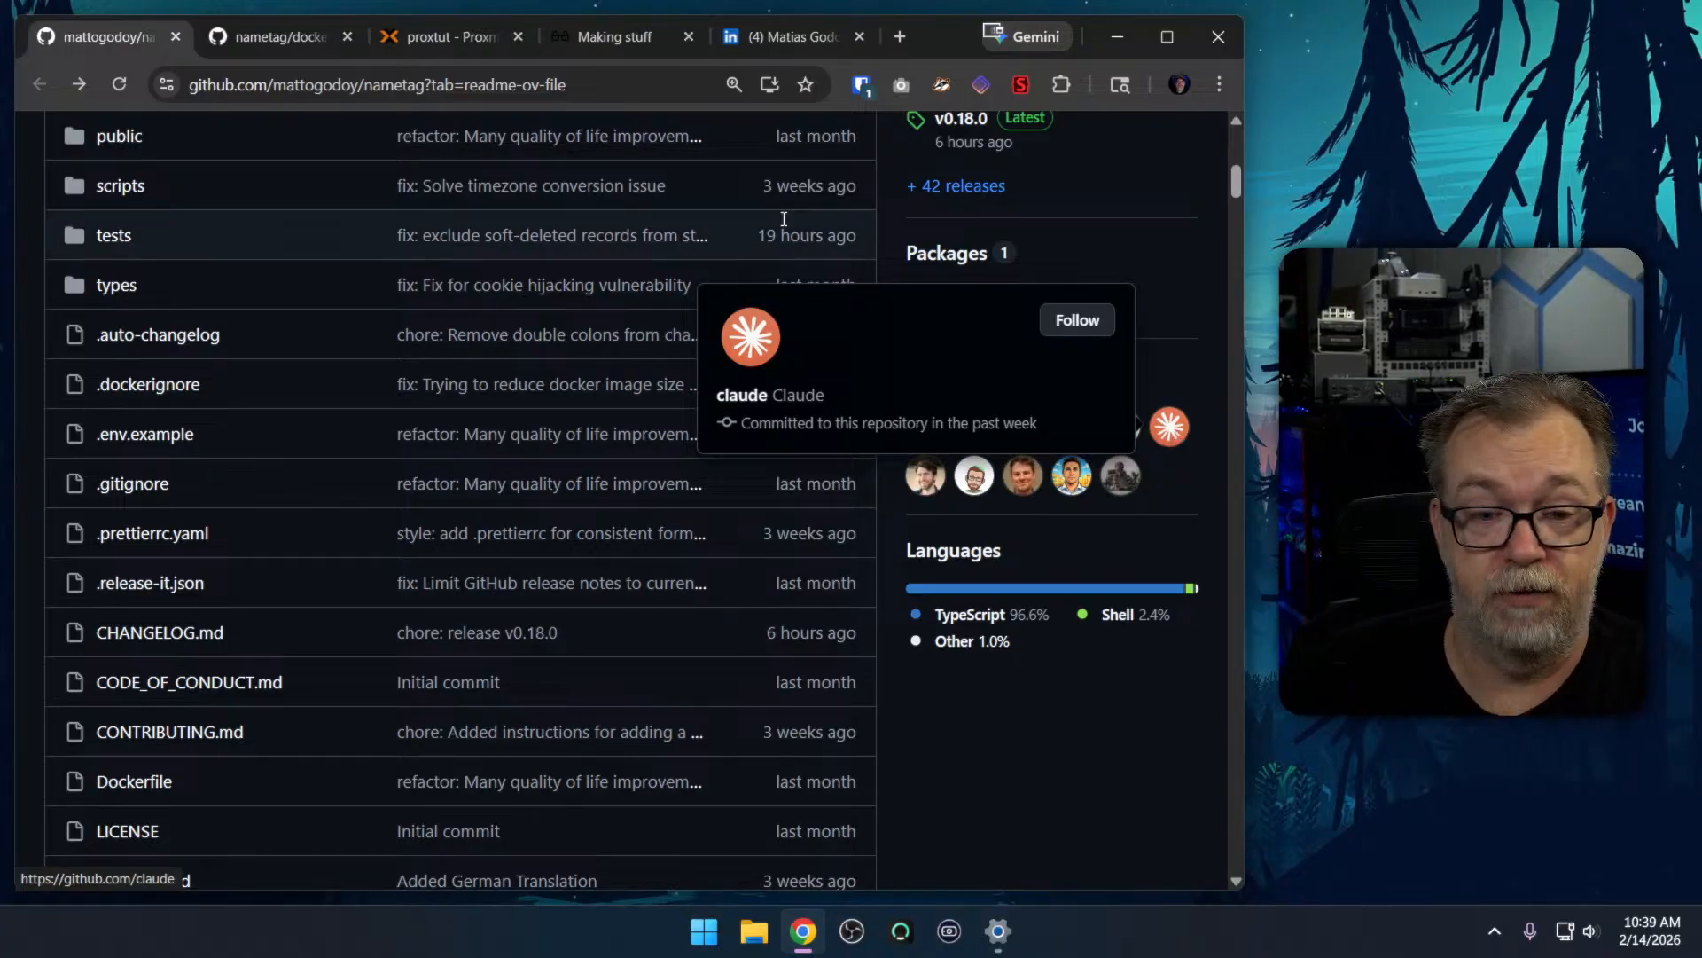
Return to the experience section of the developer's LinkedIn profile, and close the LinkedIn and matto.io pages
click(758, 40)
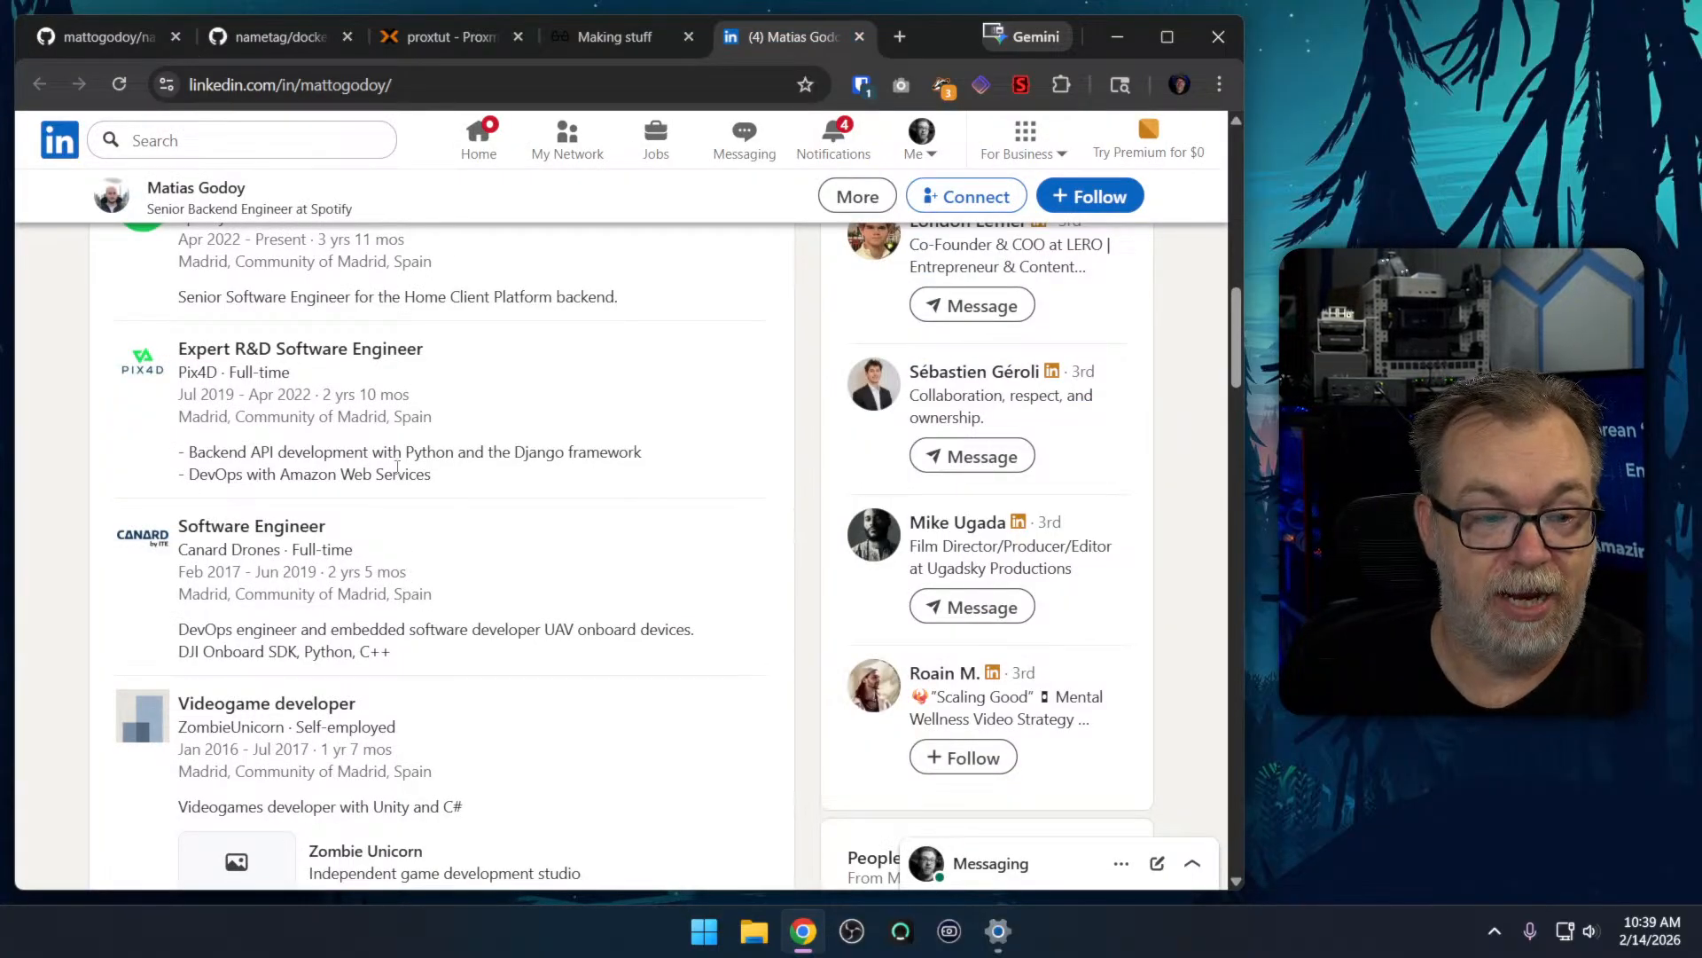
scroll(444, 408, up, 1)
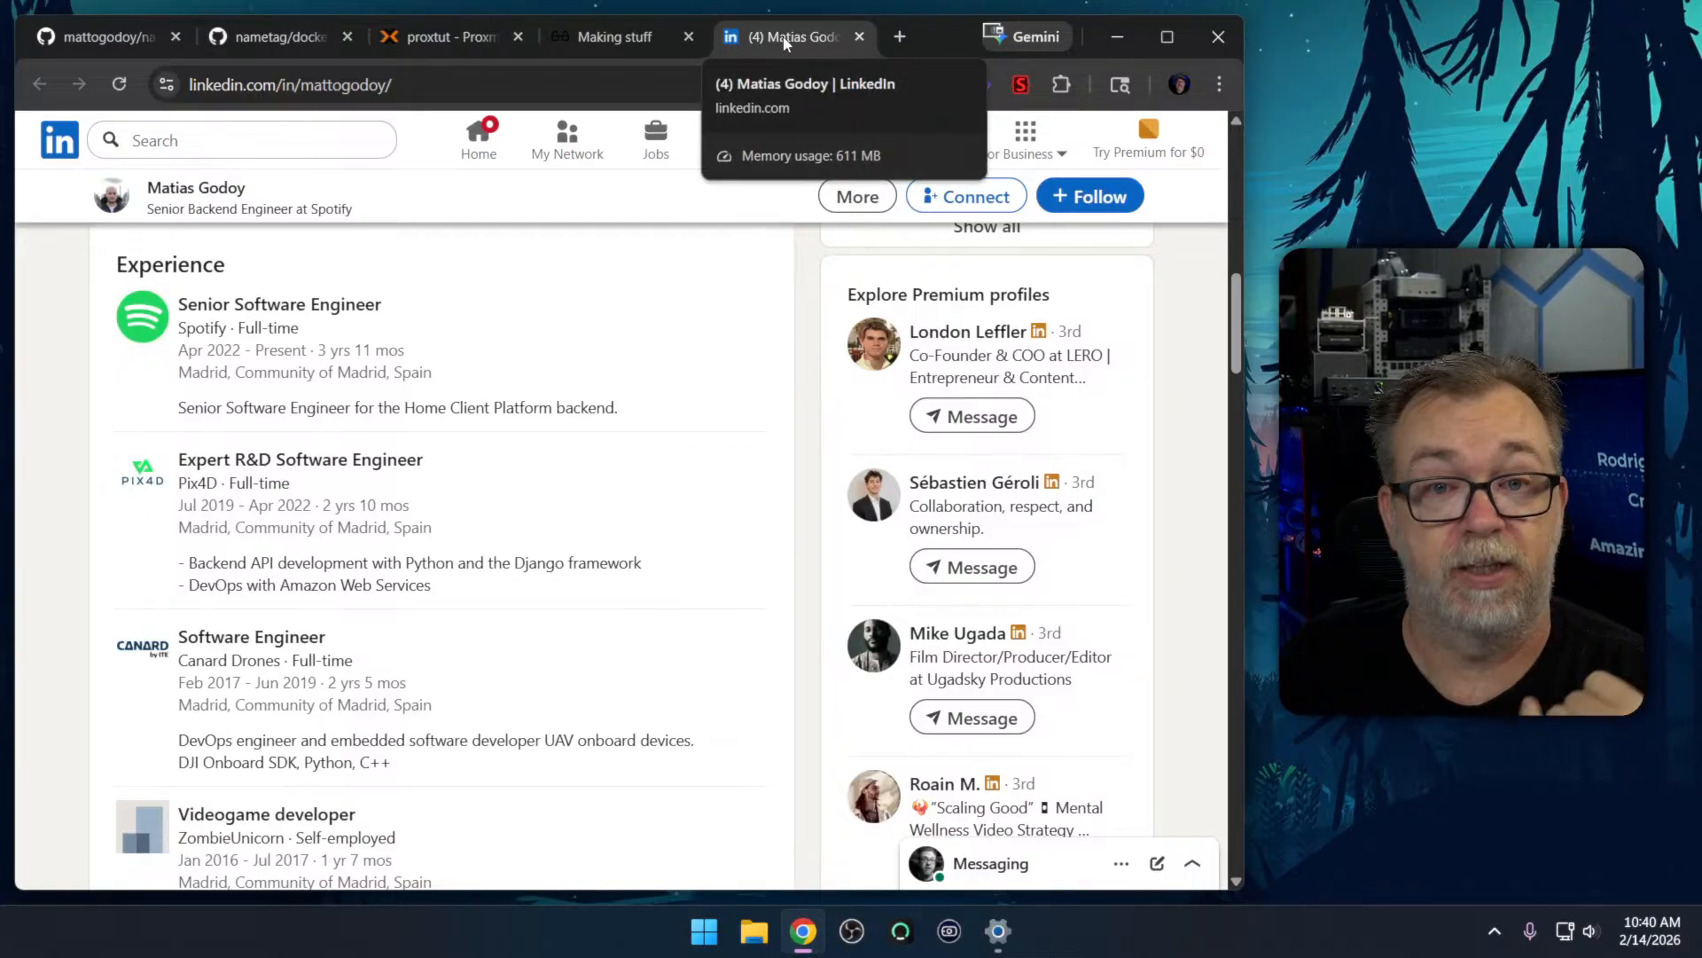
key(ctrl+w)
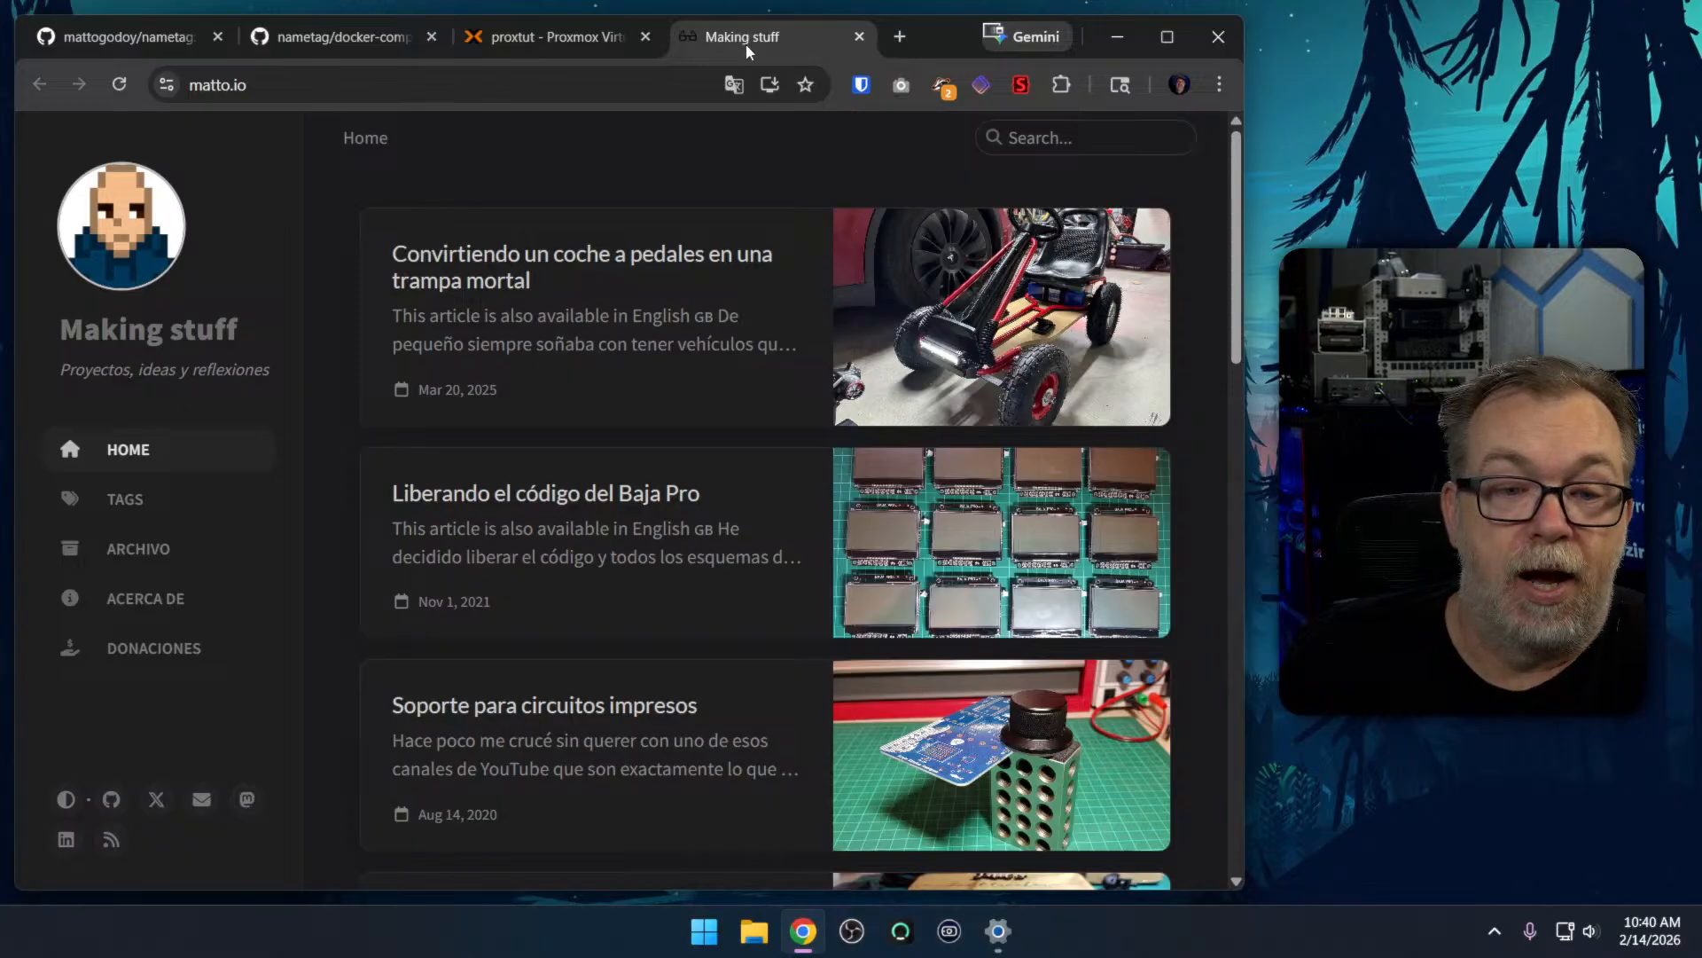
key(ctrl+w)
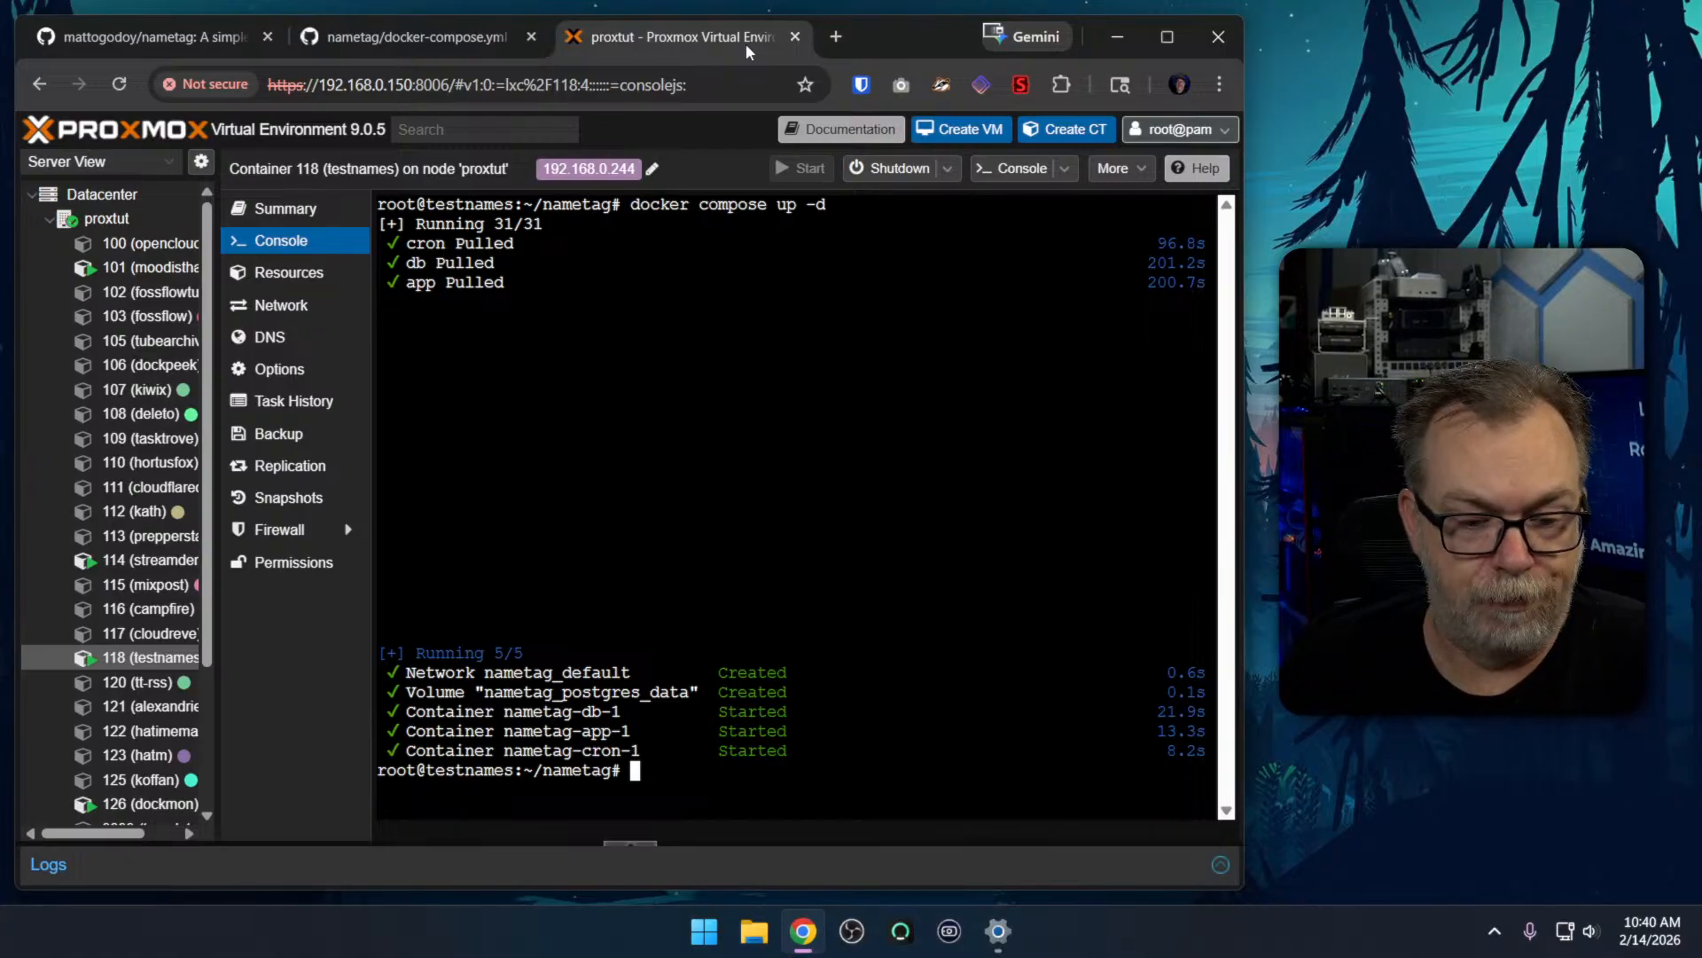
Copy the container's IP address from Proxmox and open 192.168.0.244:3000 in a new browser tab
double_click(580, 169)
key(ctrl+c)
key(ctrl+t)
key(ctrl+v)
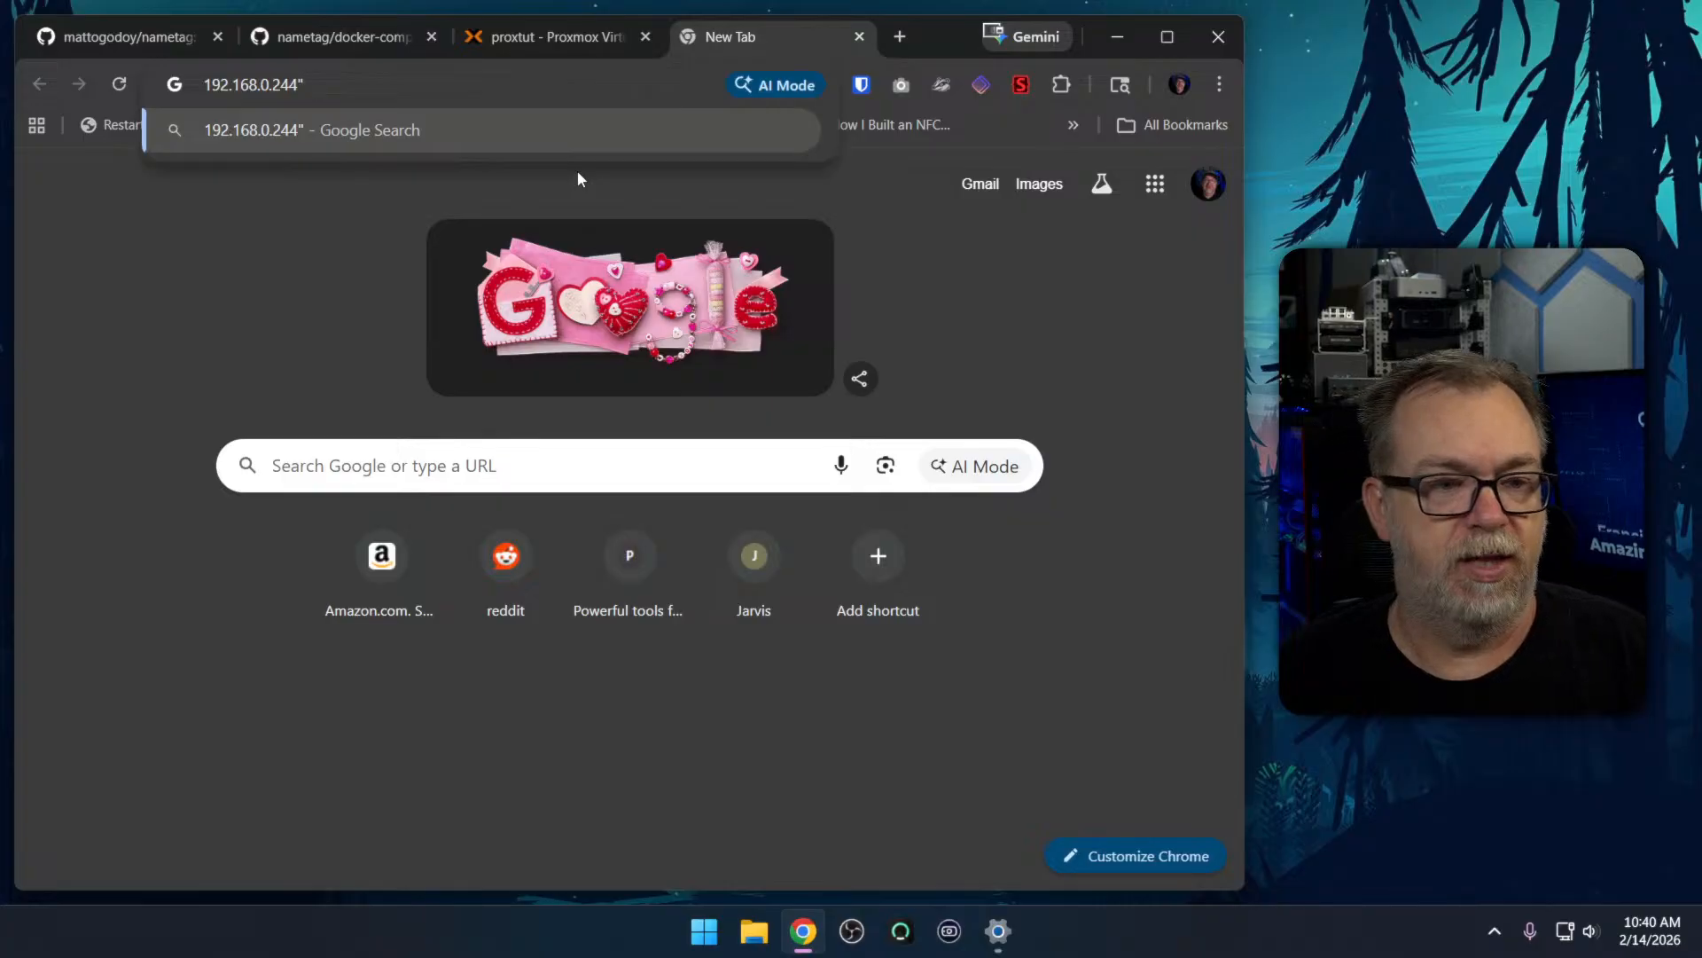
text(:3000)
key(Return)
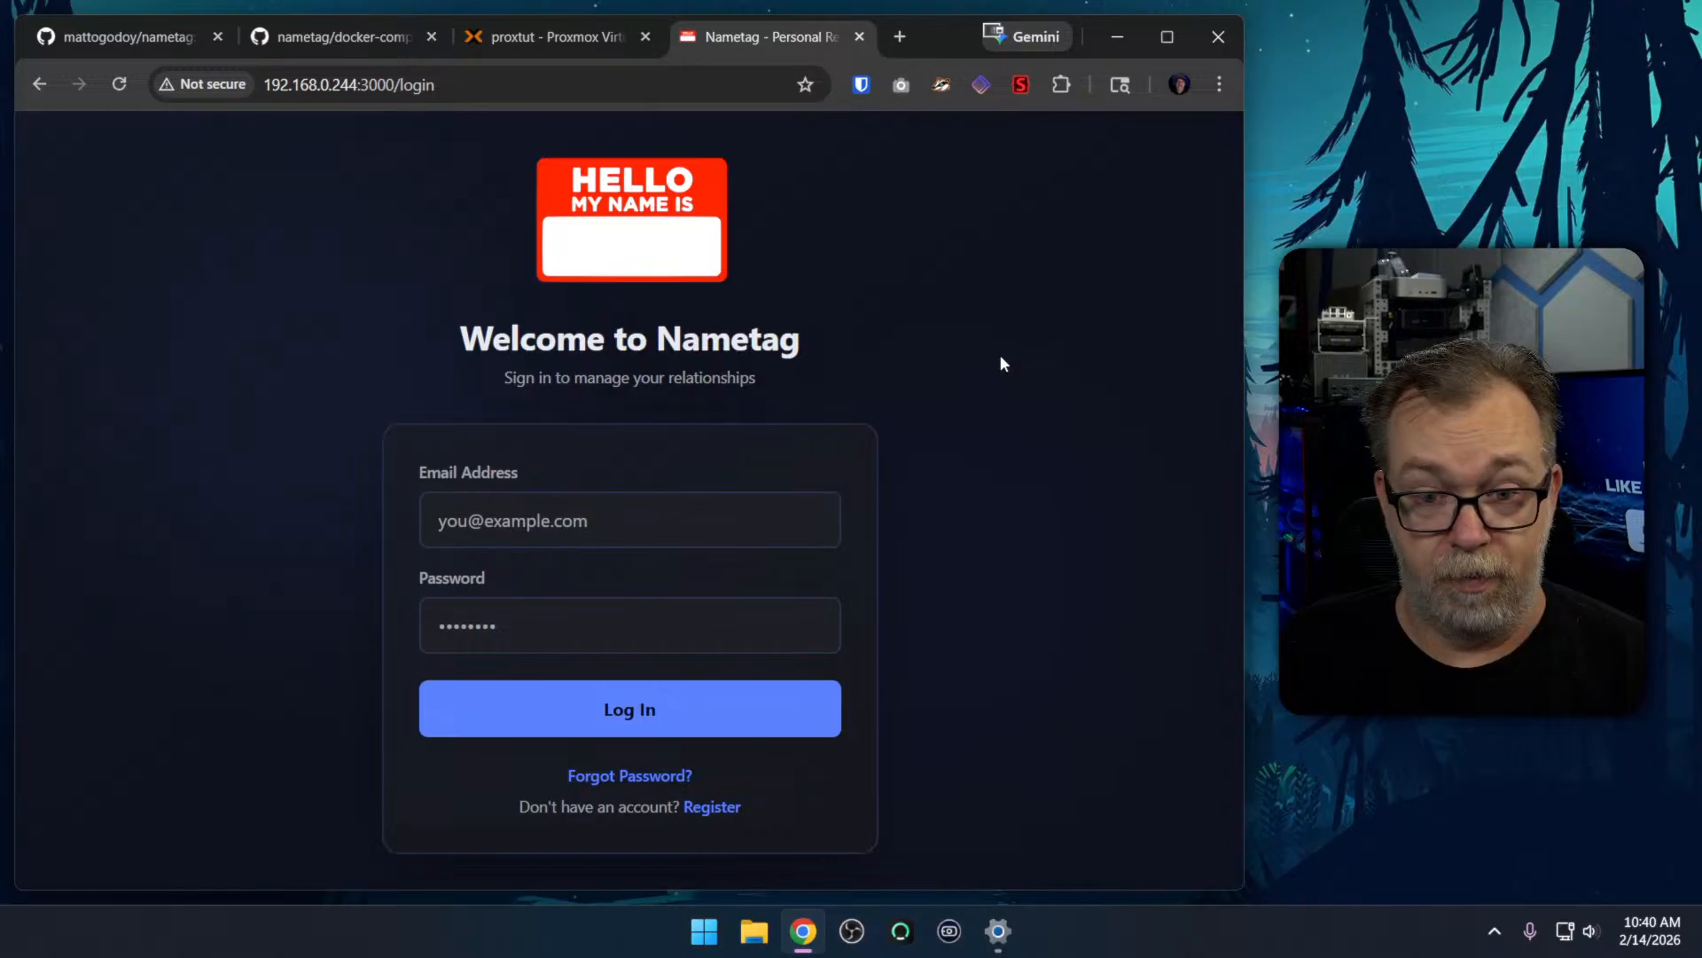
Search Google for "zombie unicorn" in a new tab
key(ctrl+t)
text(zombie unicorn)
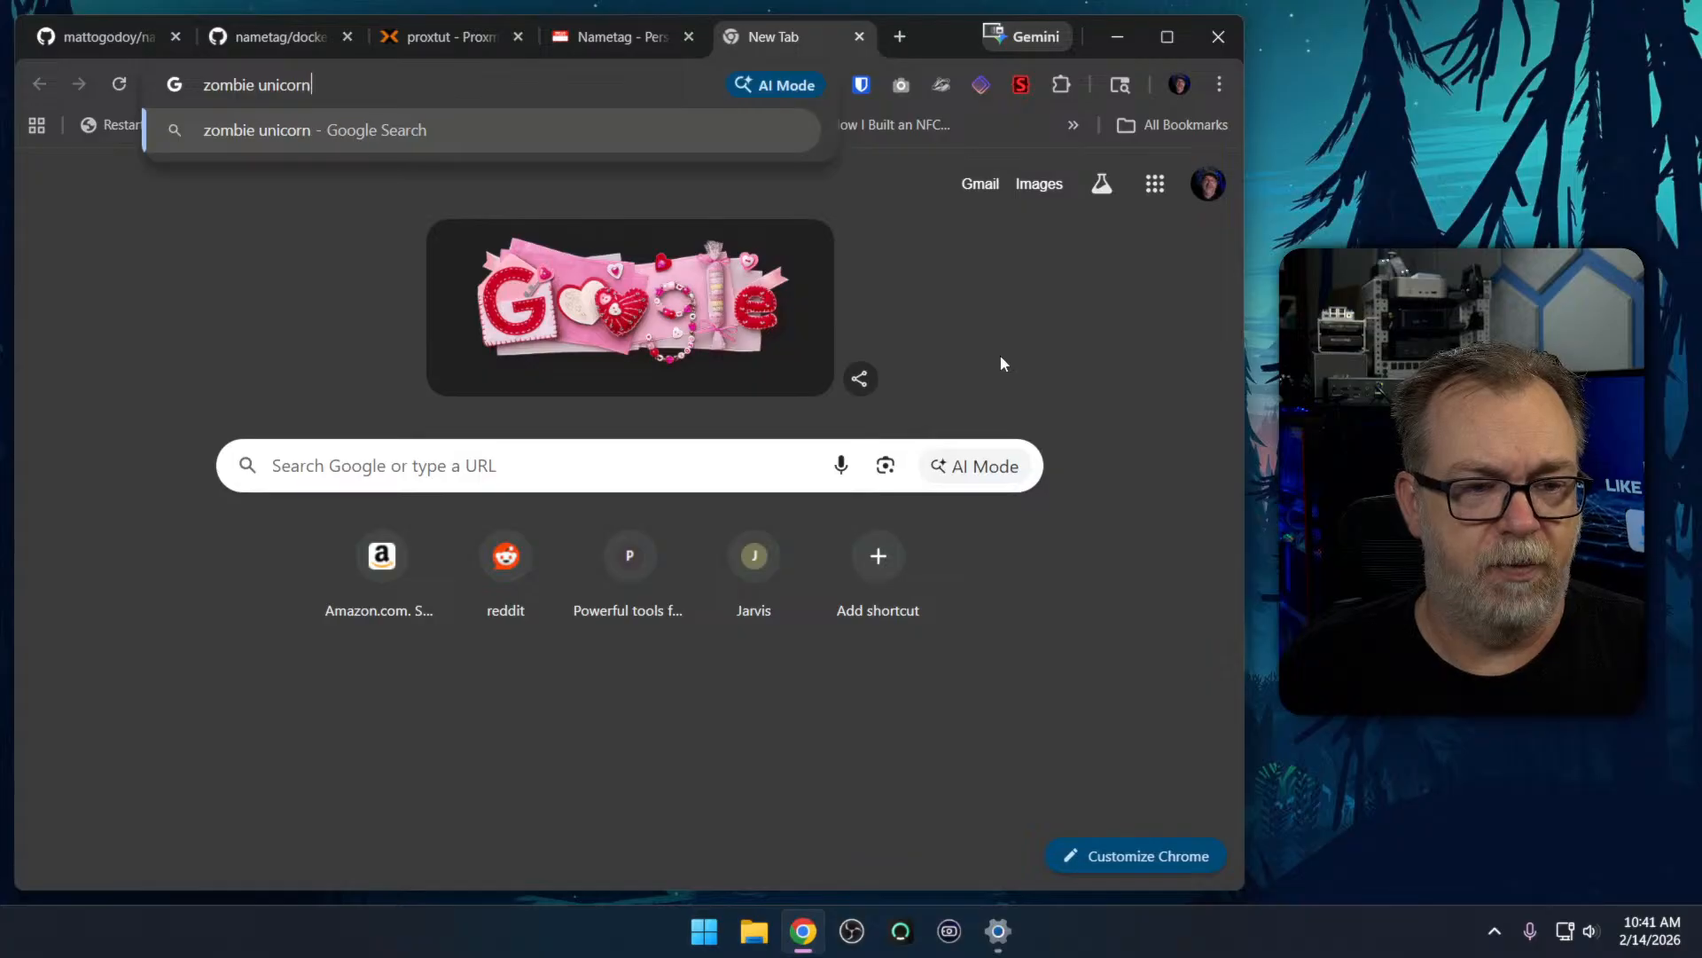
key(Return)
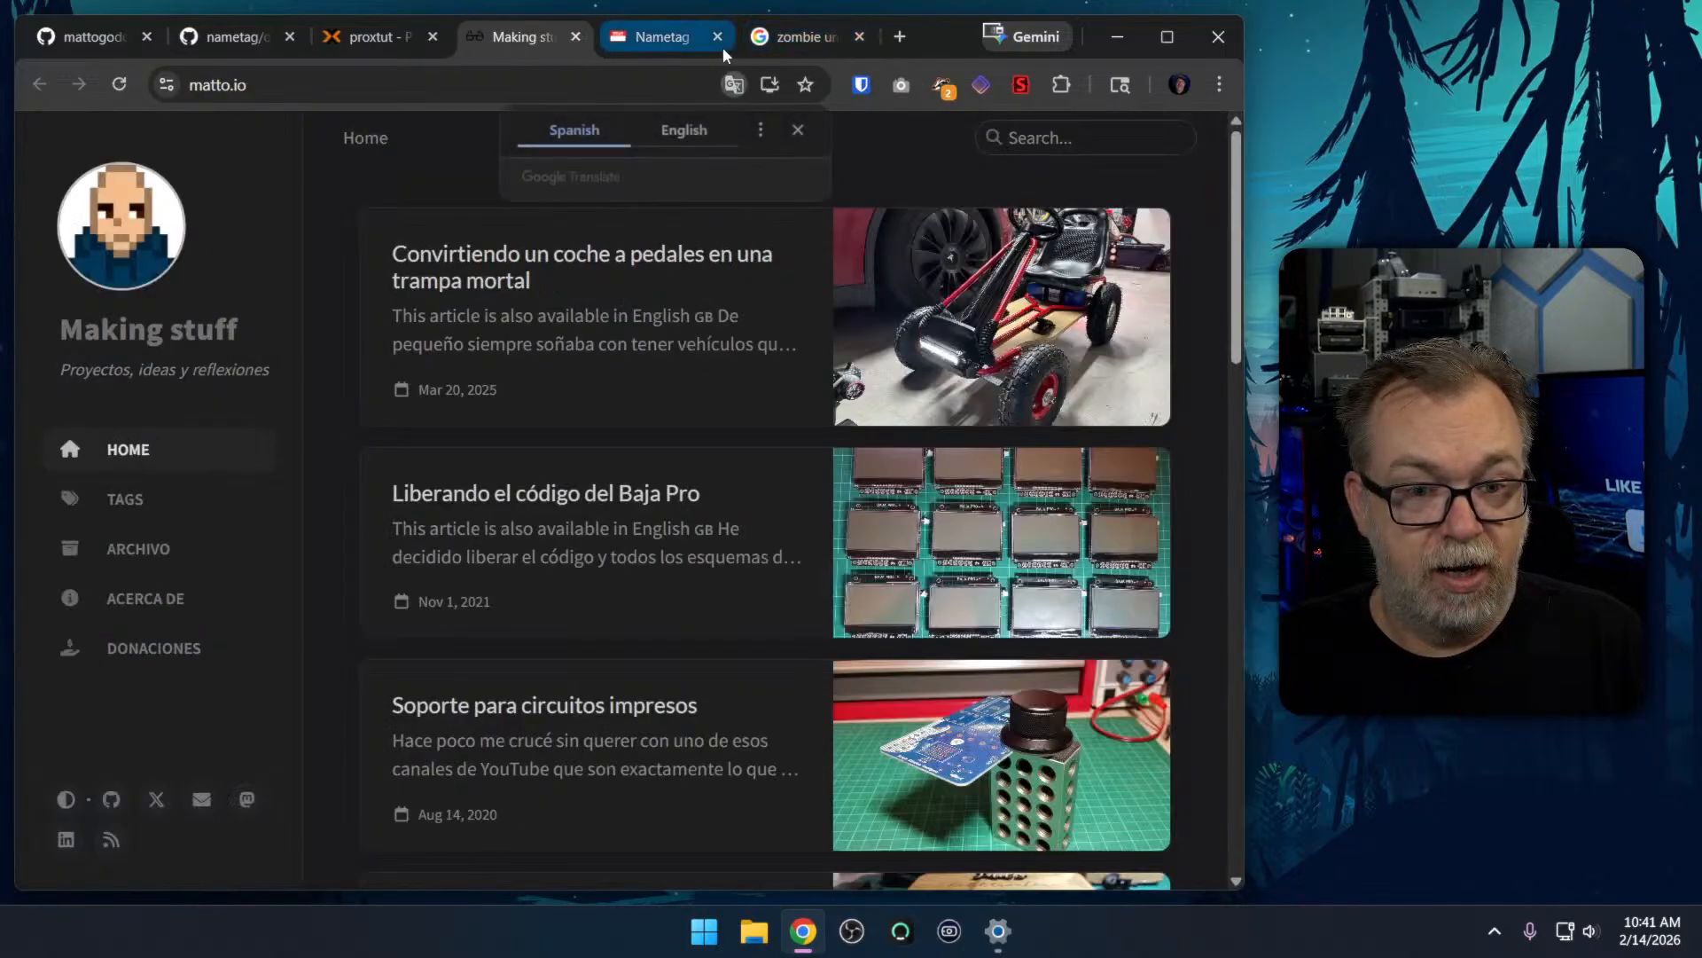
Reopen the developer's LinkedIn profile, view the Zombie Unicorn media entry under the videogame developer job, and close the entry
click(652, 173)
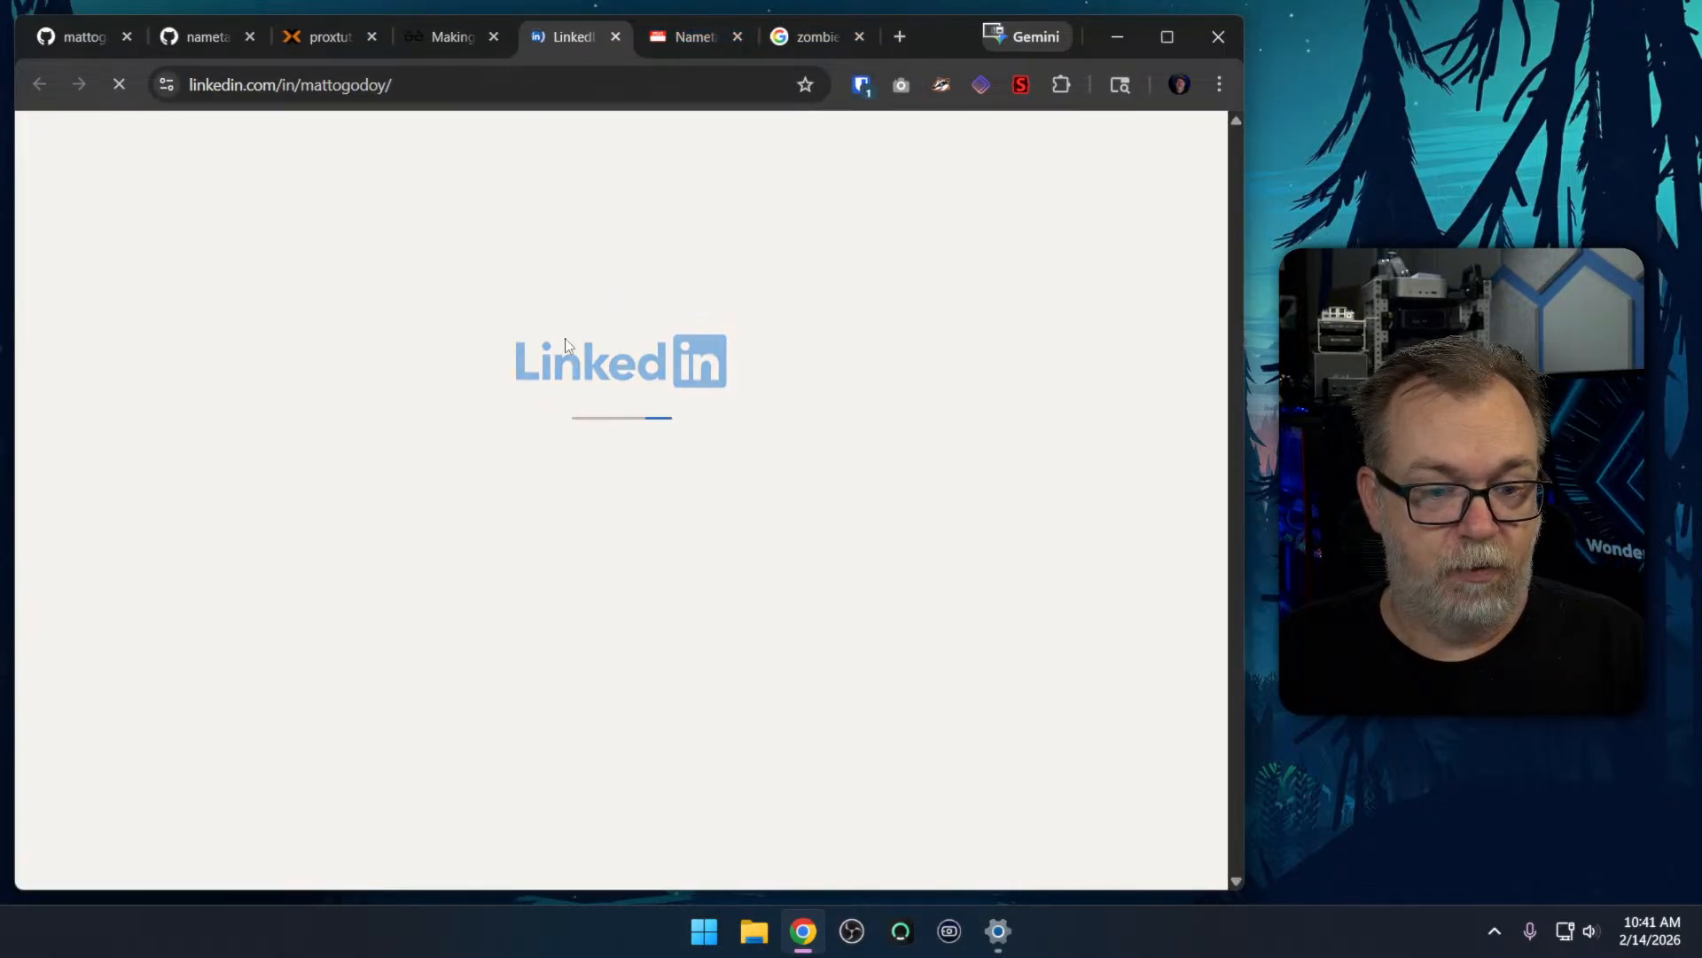
scroll(514, 478, down, 5)
scroll(510, 493, down, 12)
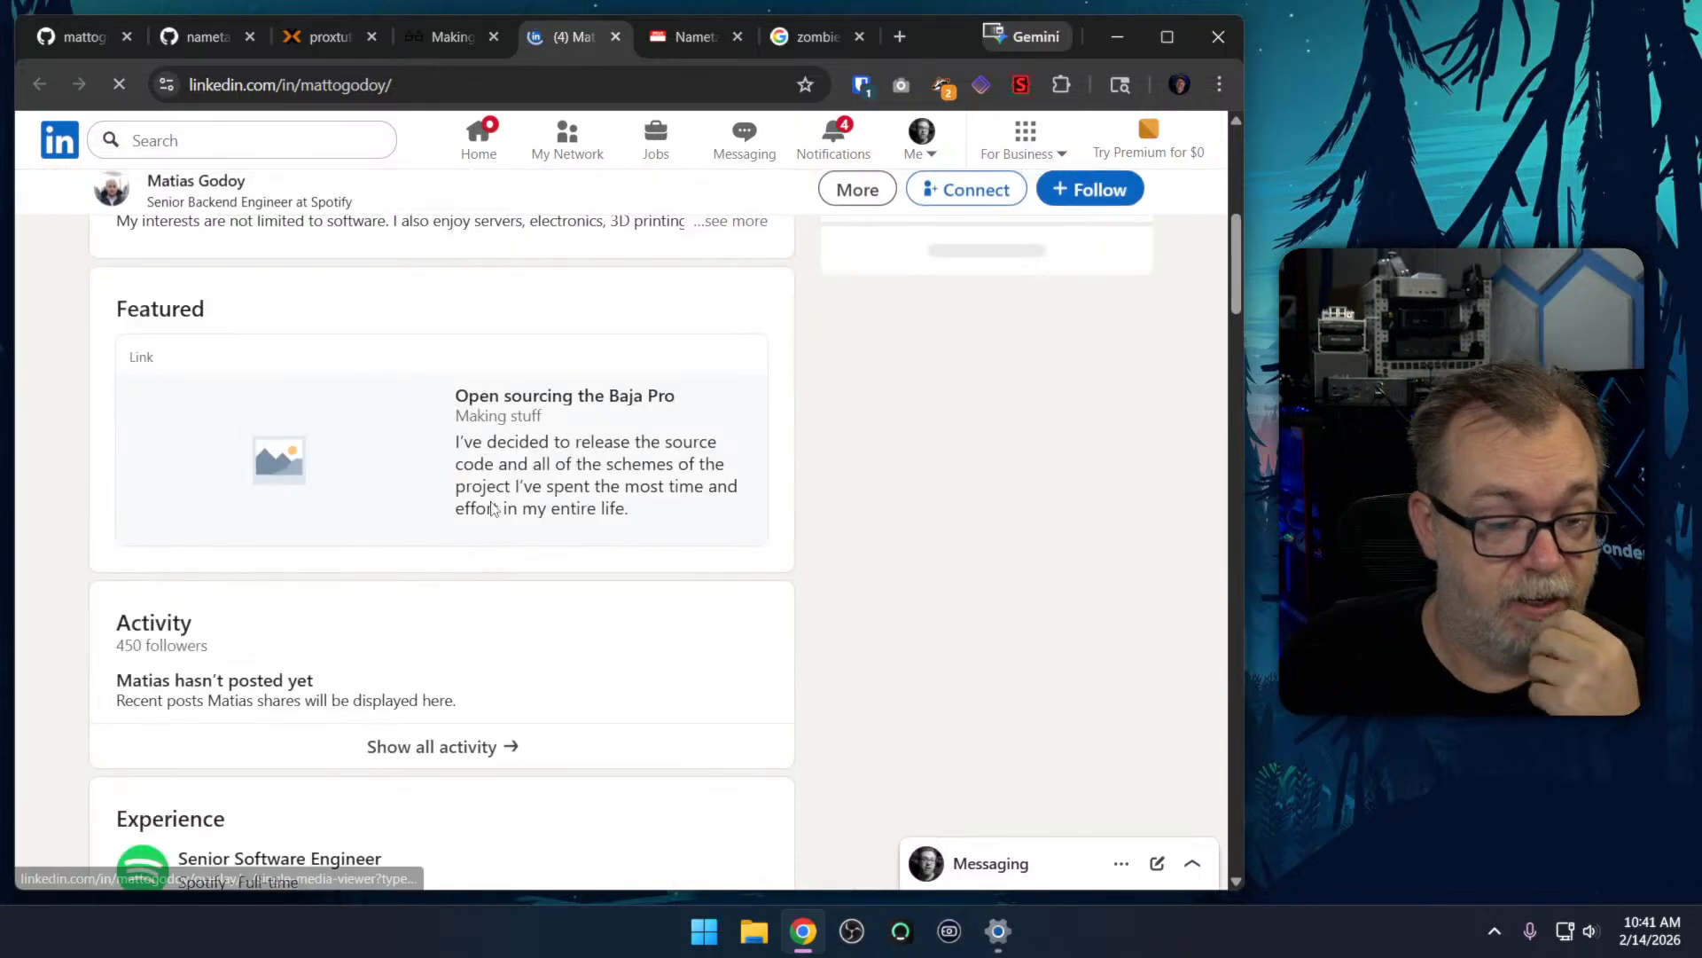
scroll(493, 510, down, 1)
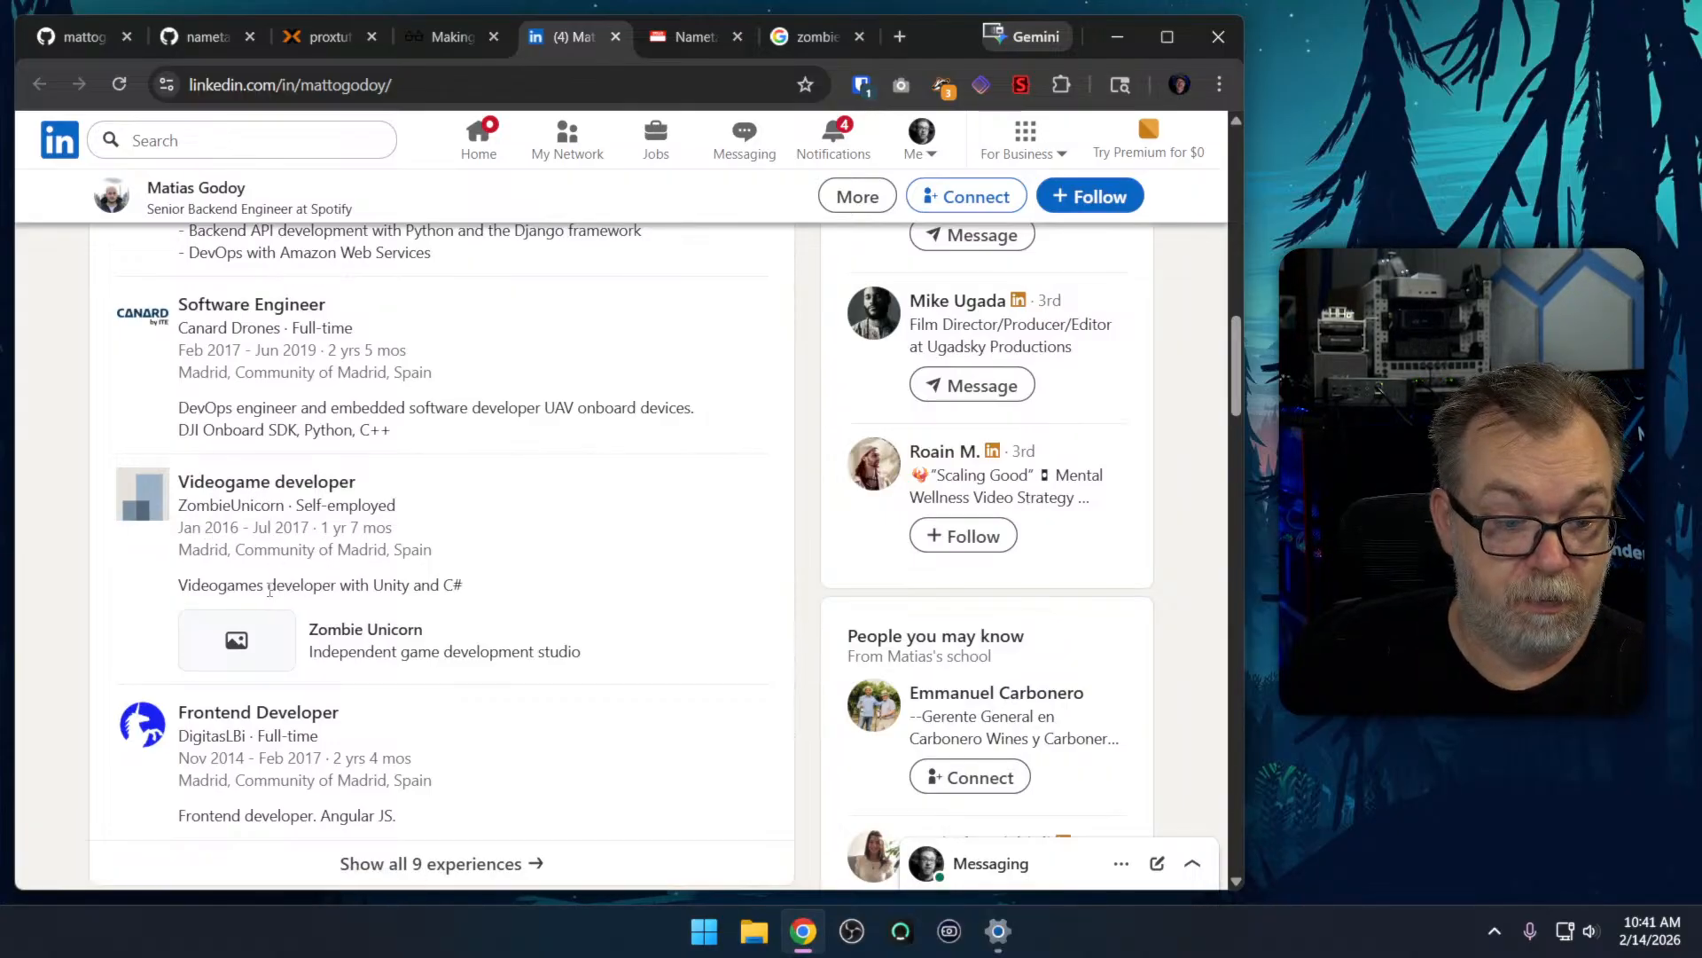
click(259, 651)
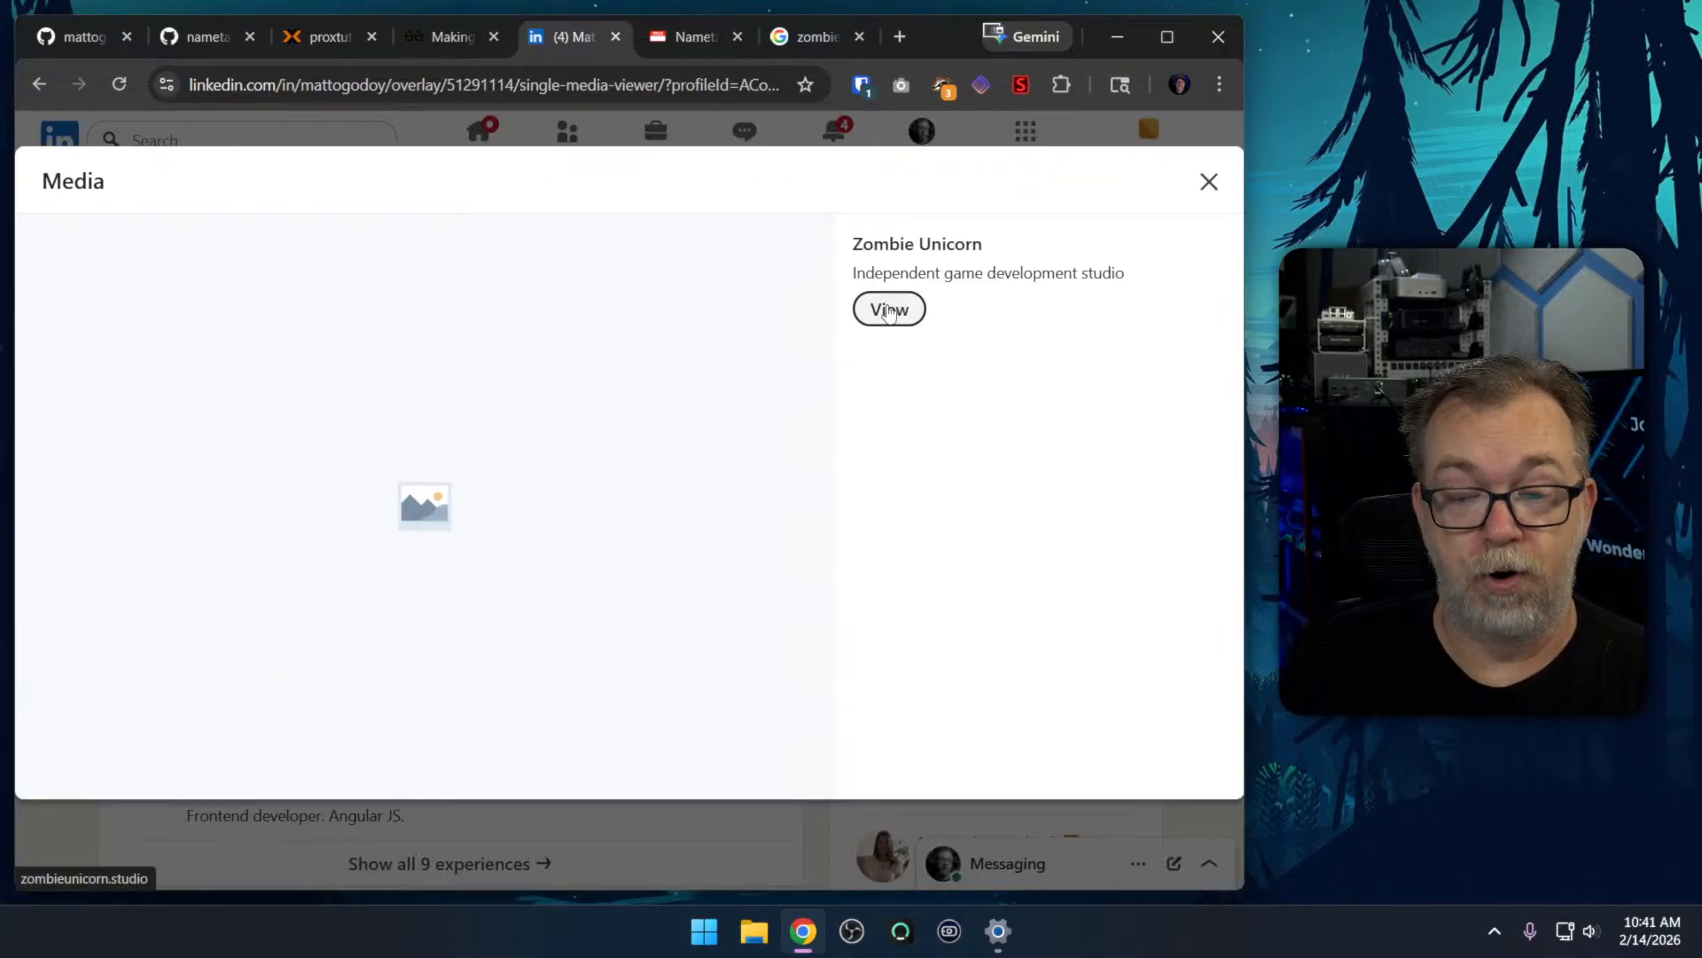
click(1207, 182)
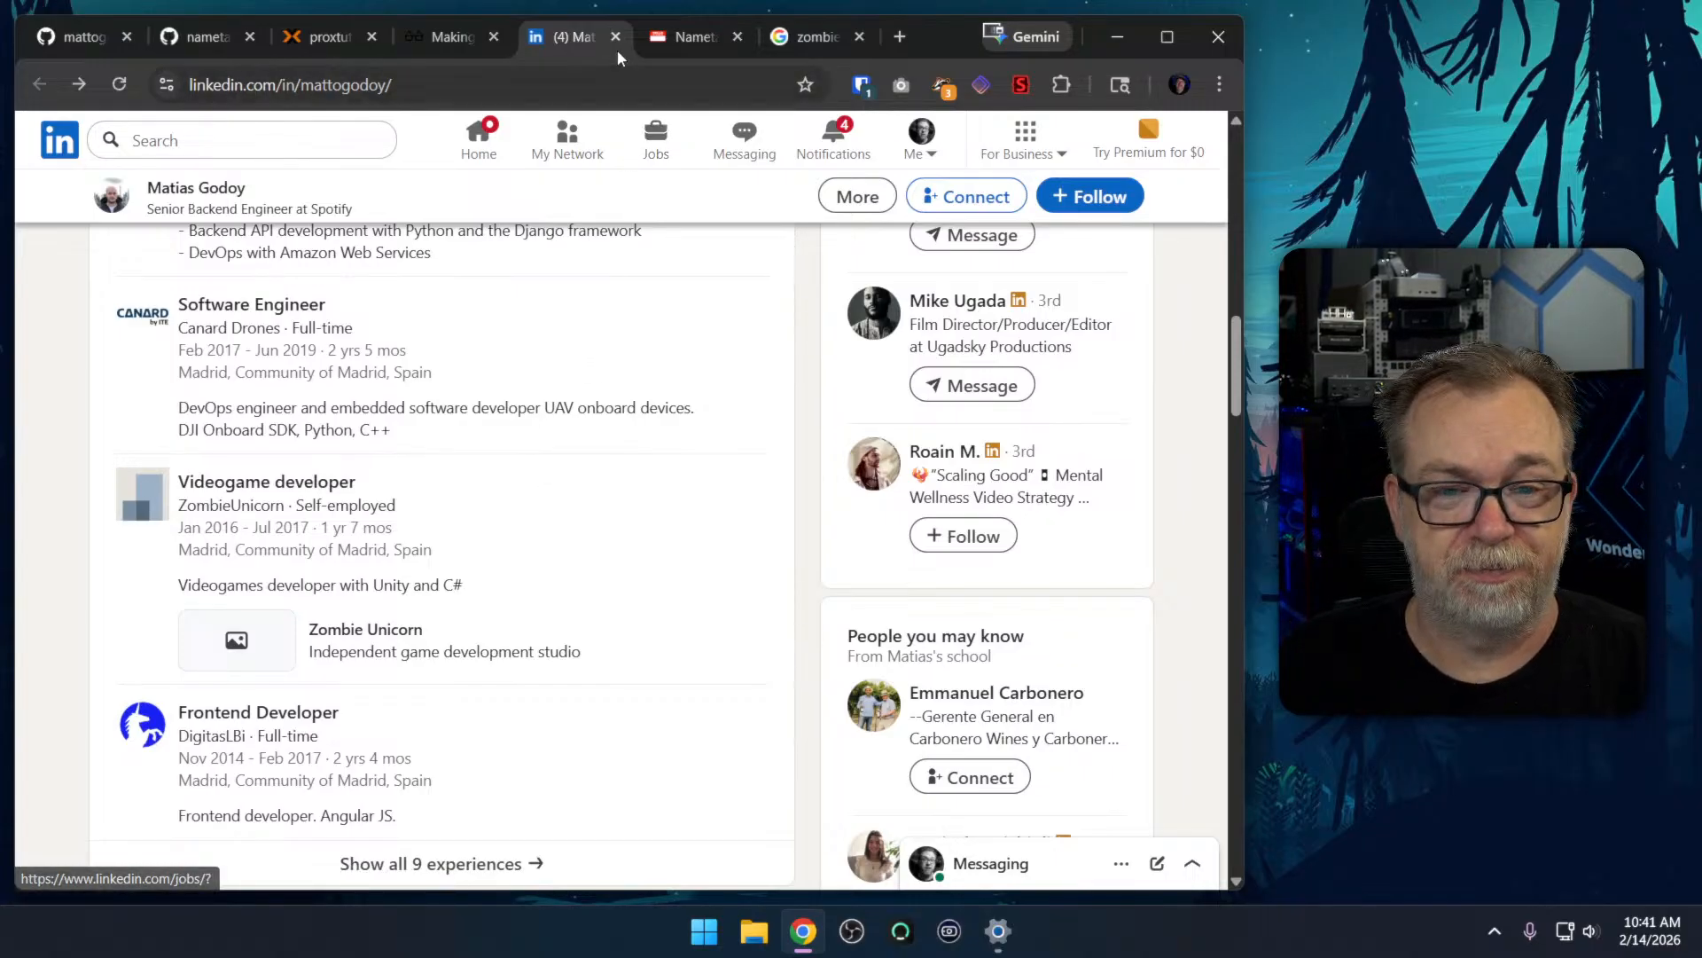
Close the LinkedIn, Google search and matto.io tabs
middle_click(587, 40)
middle_click(650, 41)
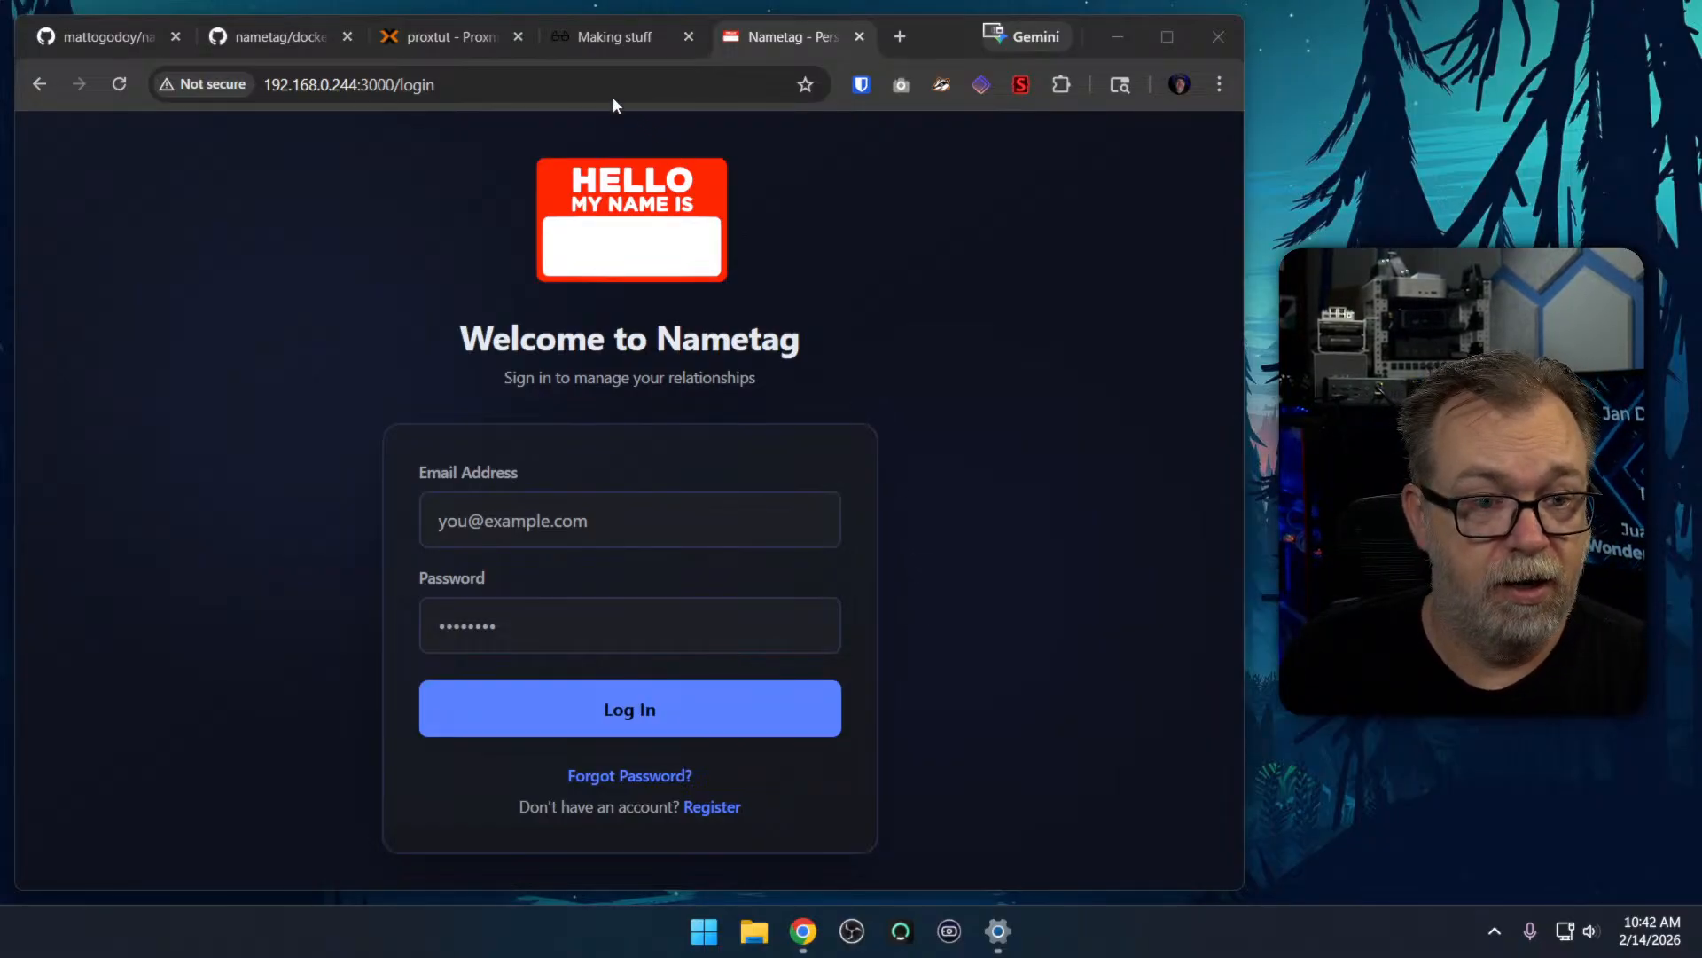
click(595, 45)
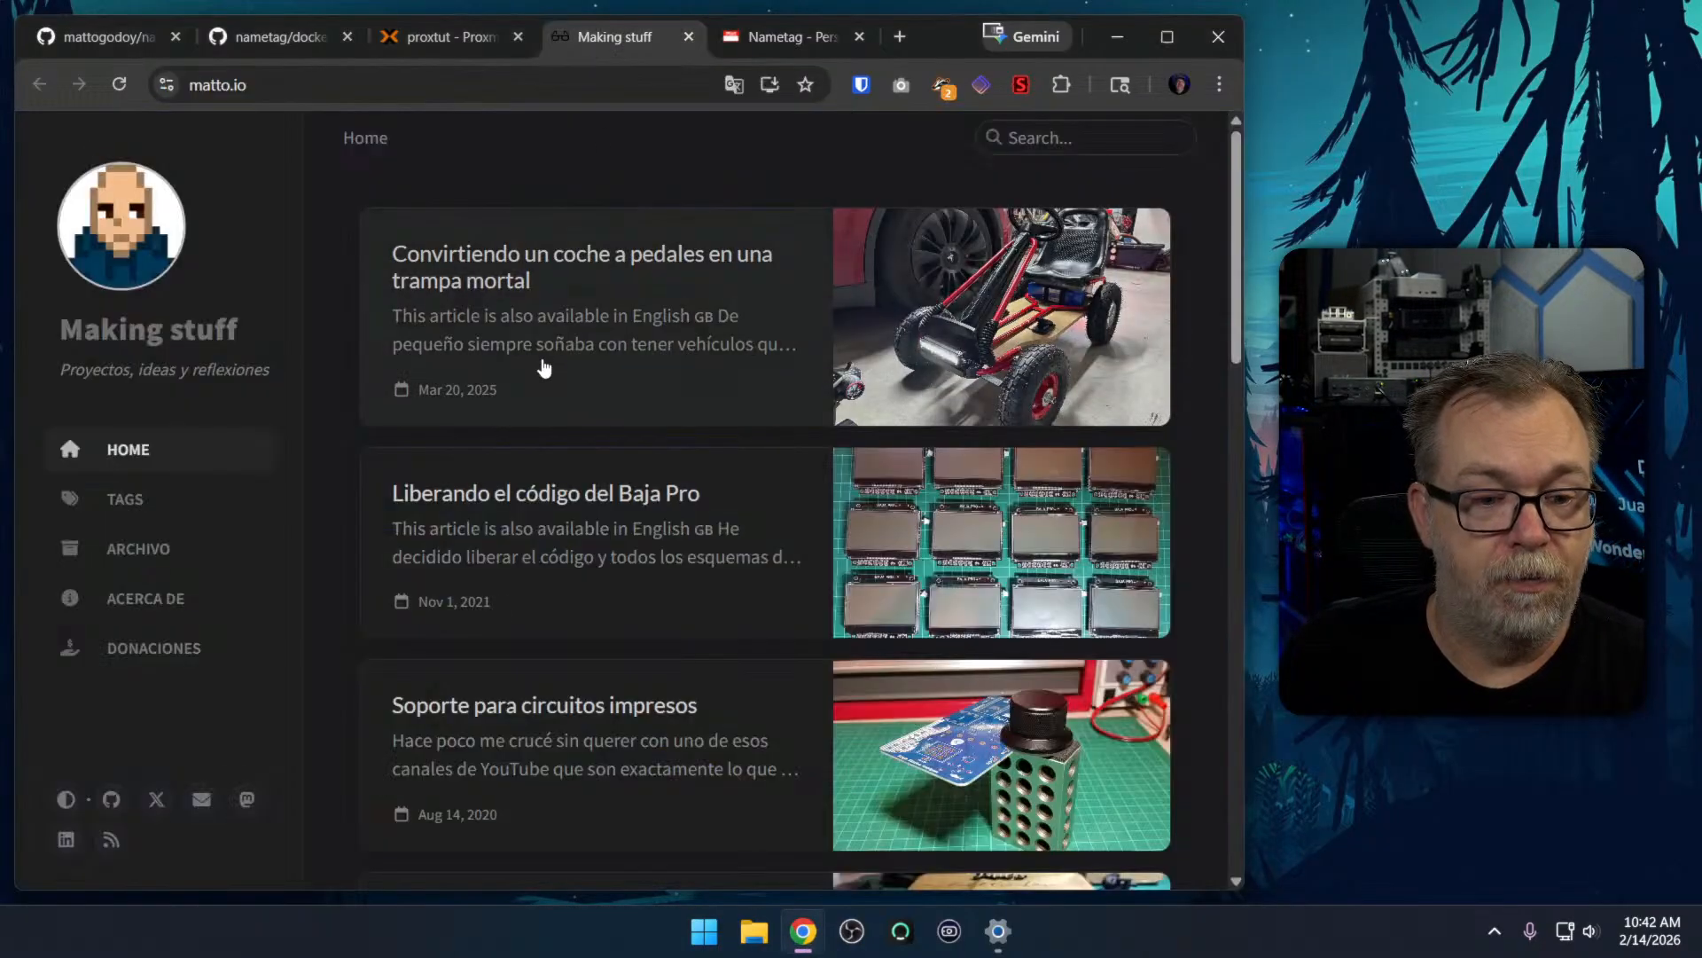
middle_click(615, 44)
Go from the docker-compose.yml page to the nametag repository root and read the README's features and Hosted vs Self-Hosted sections
click(306, 40)
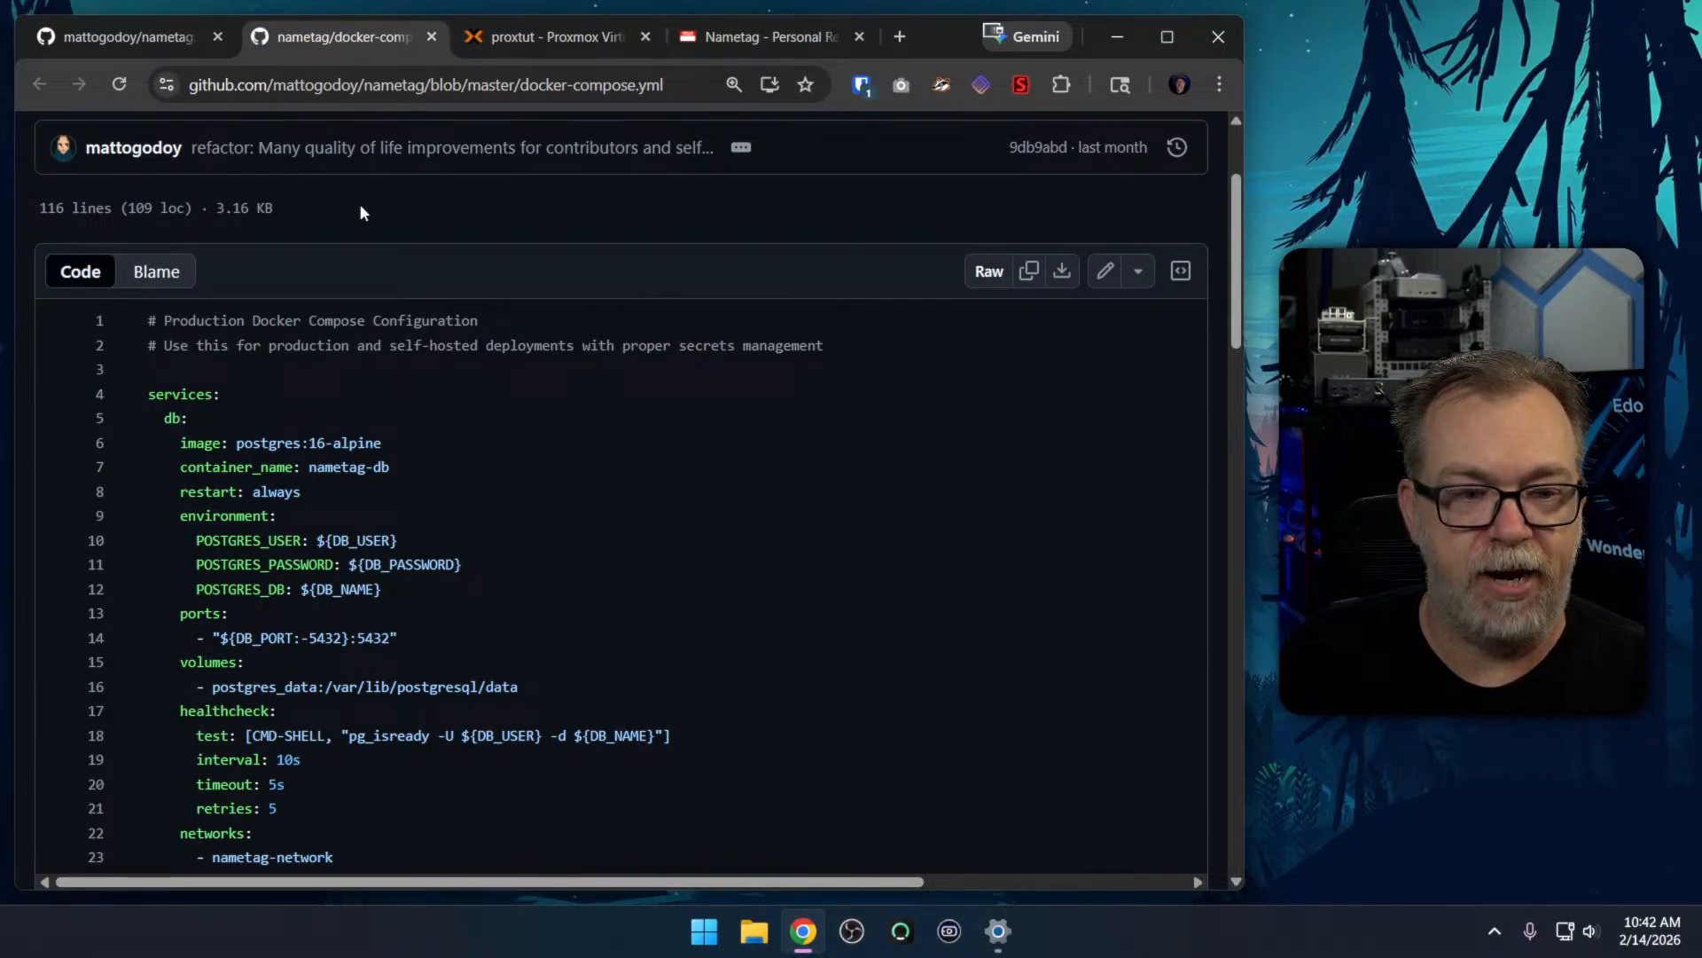
scroll(430, 341, up, 1)
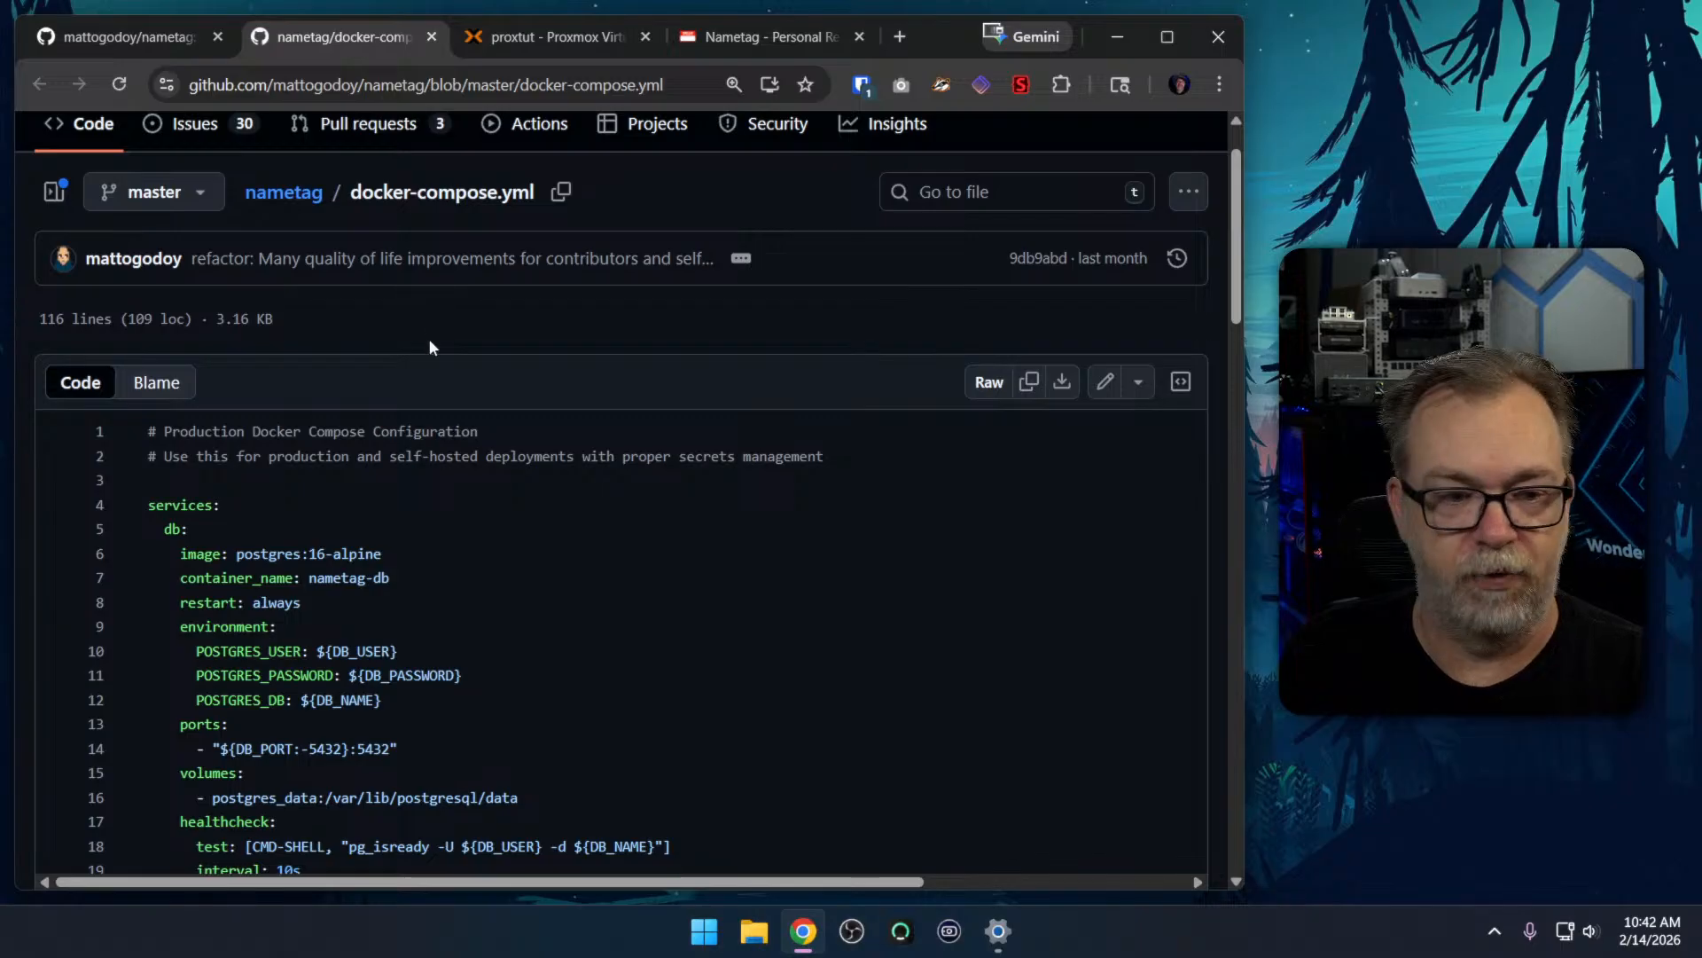
click(282, 193)
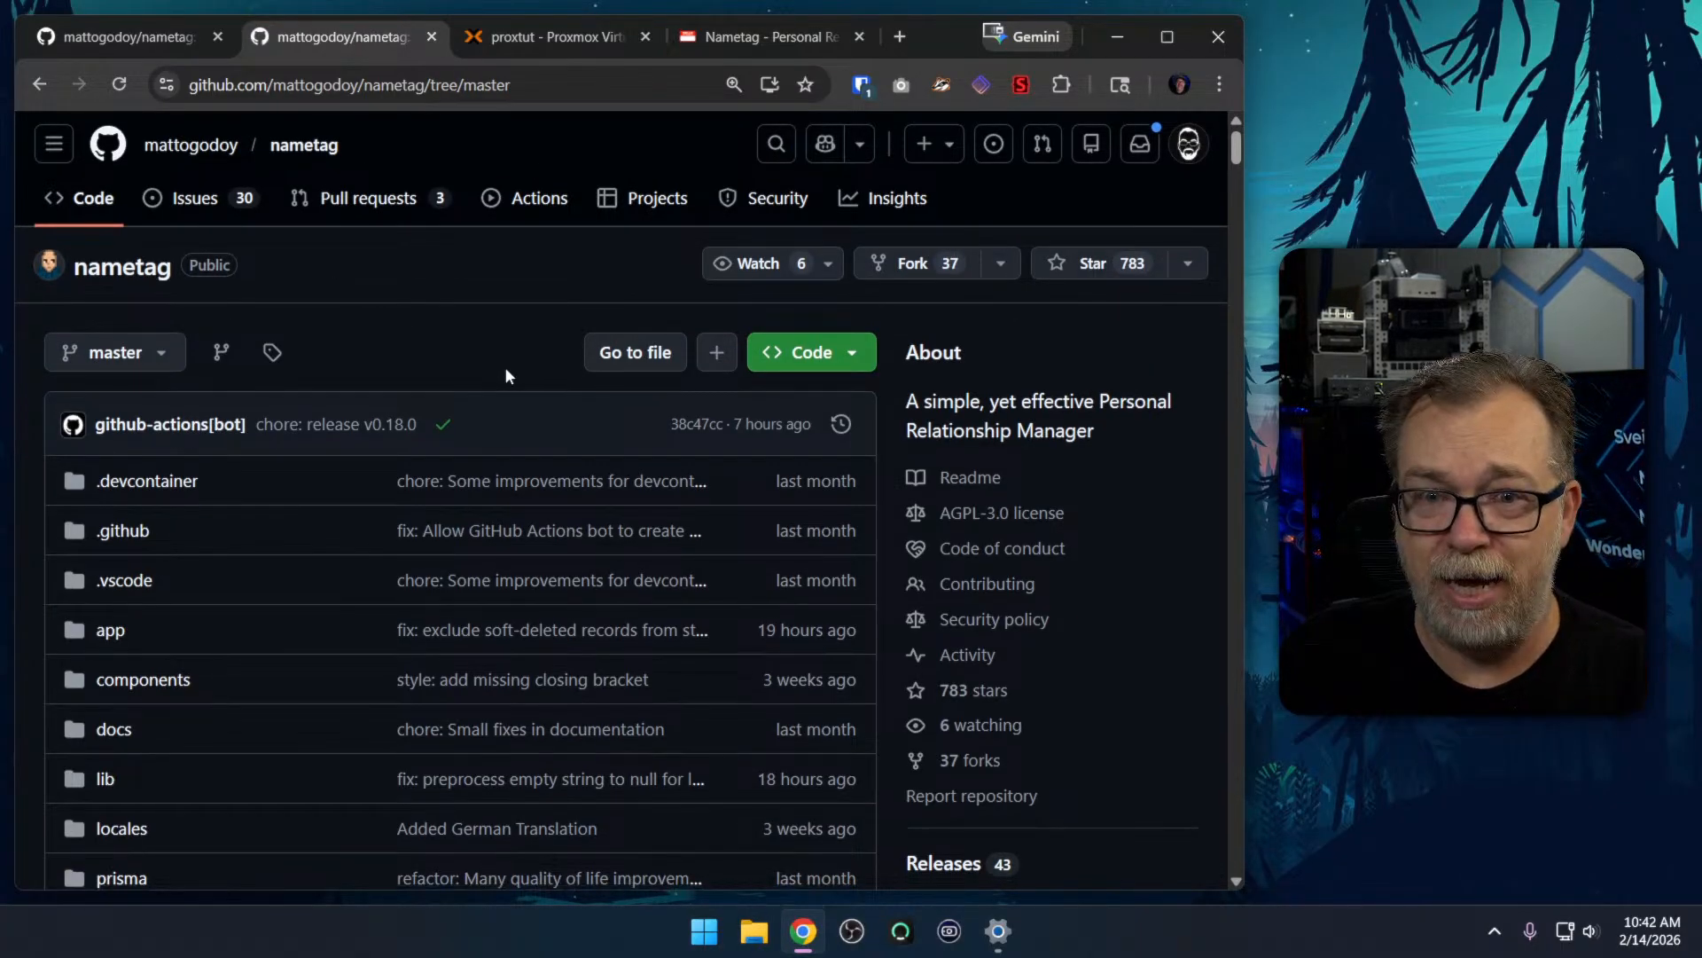
scroll(507, 376, down, 10)
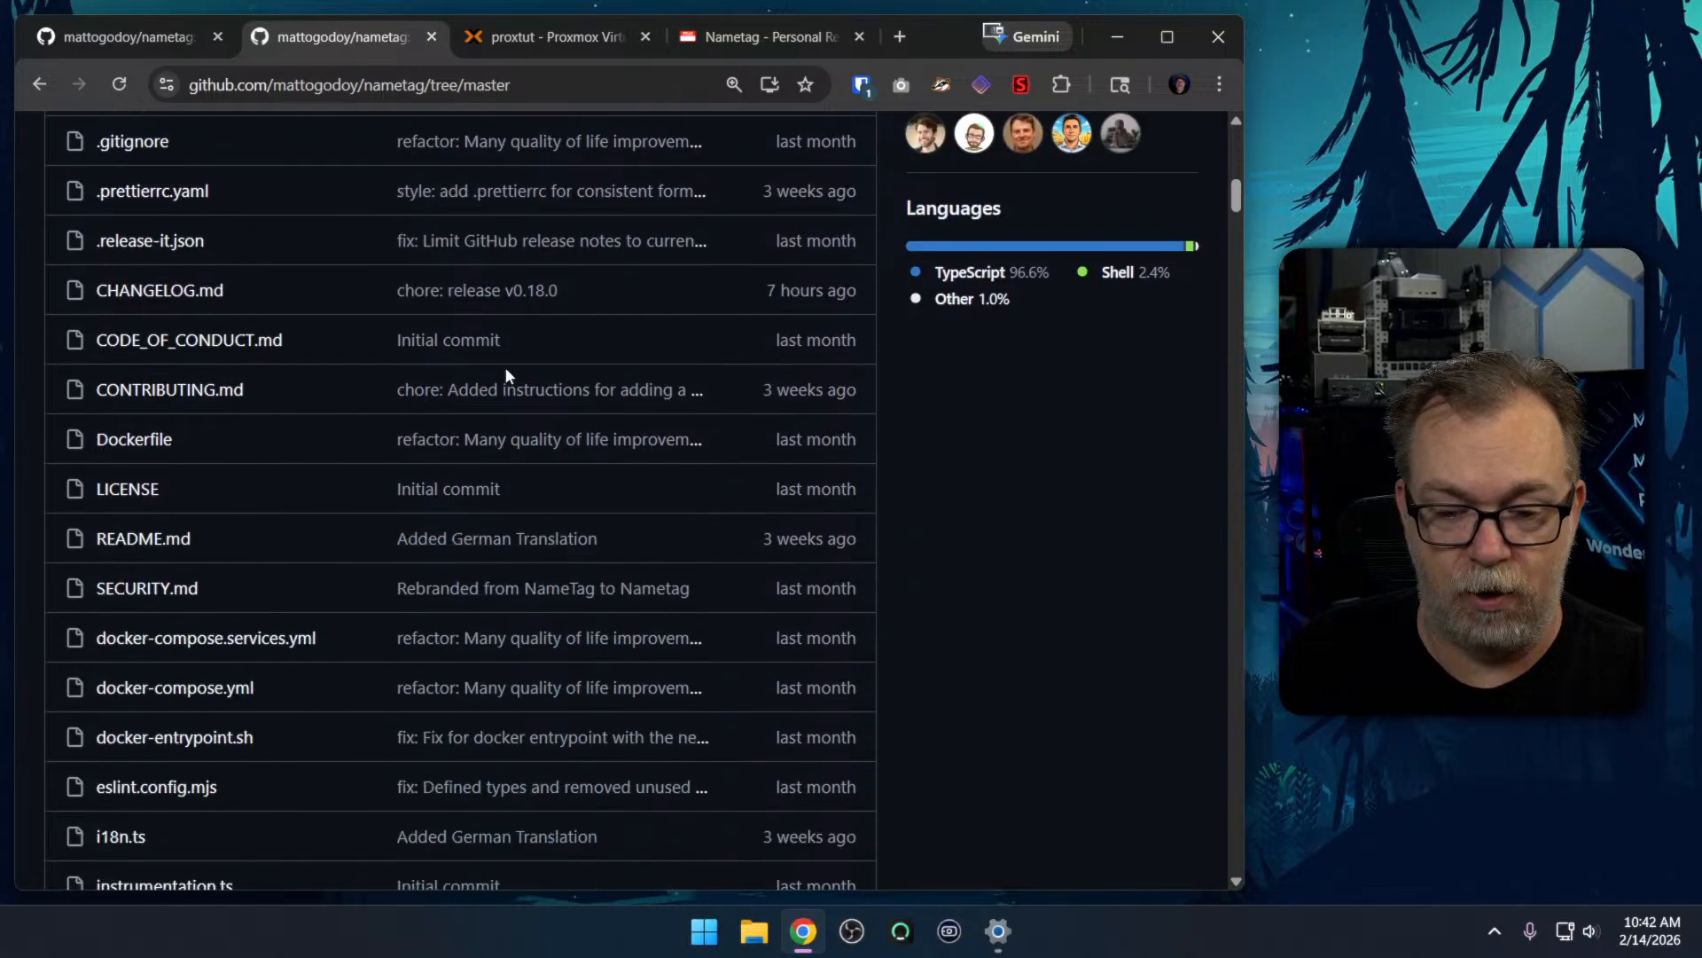
scroll(503, 366, down, 10)
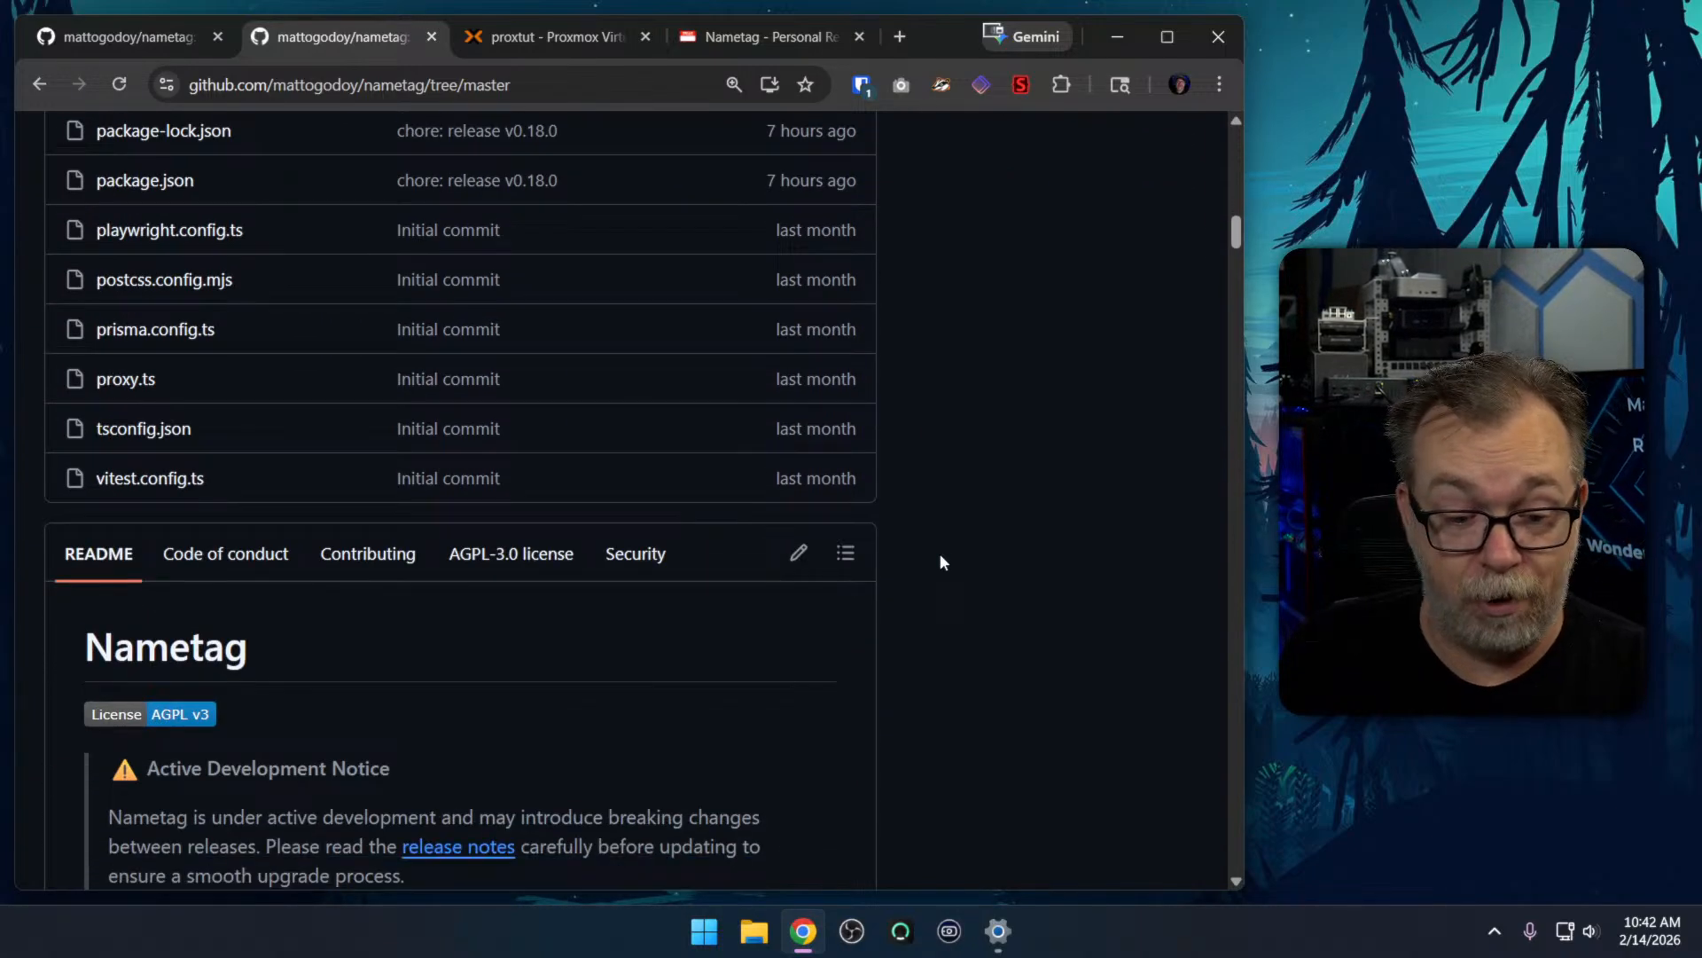
scroll(942, 562, down, 12)
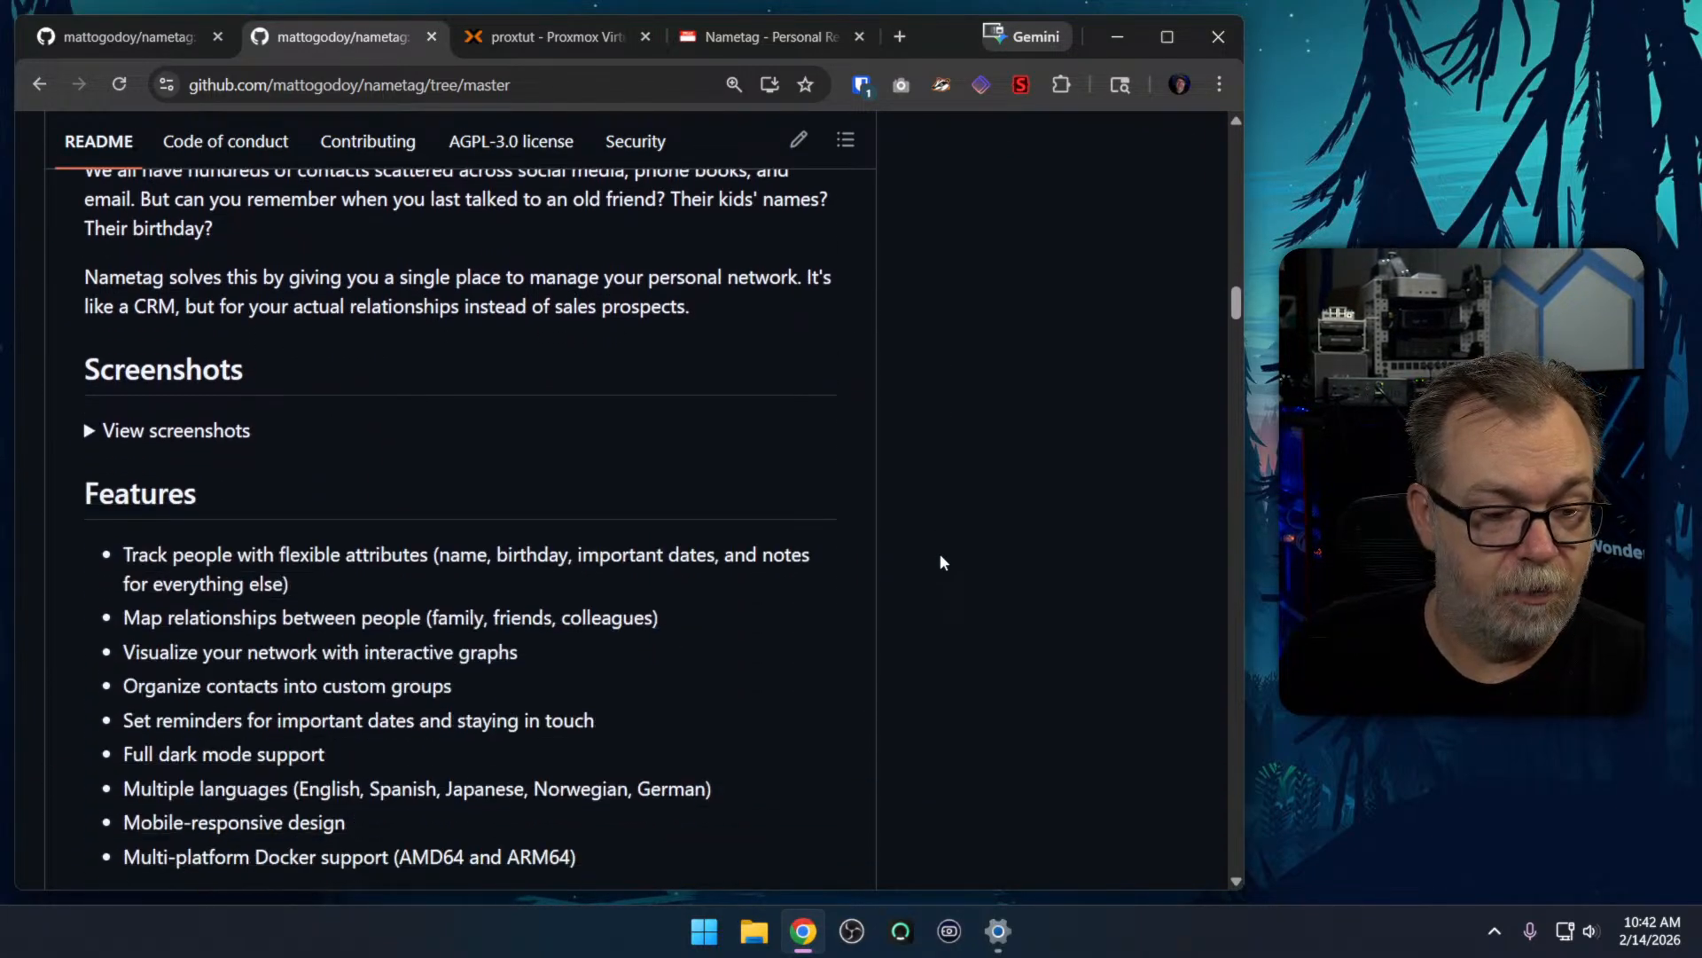
scroll(941, 561, down, 5)
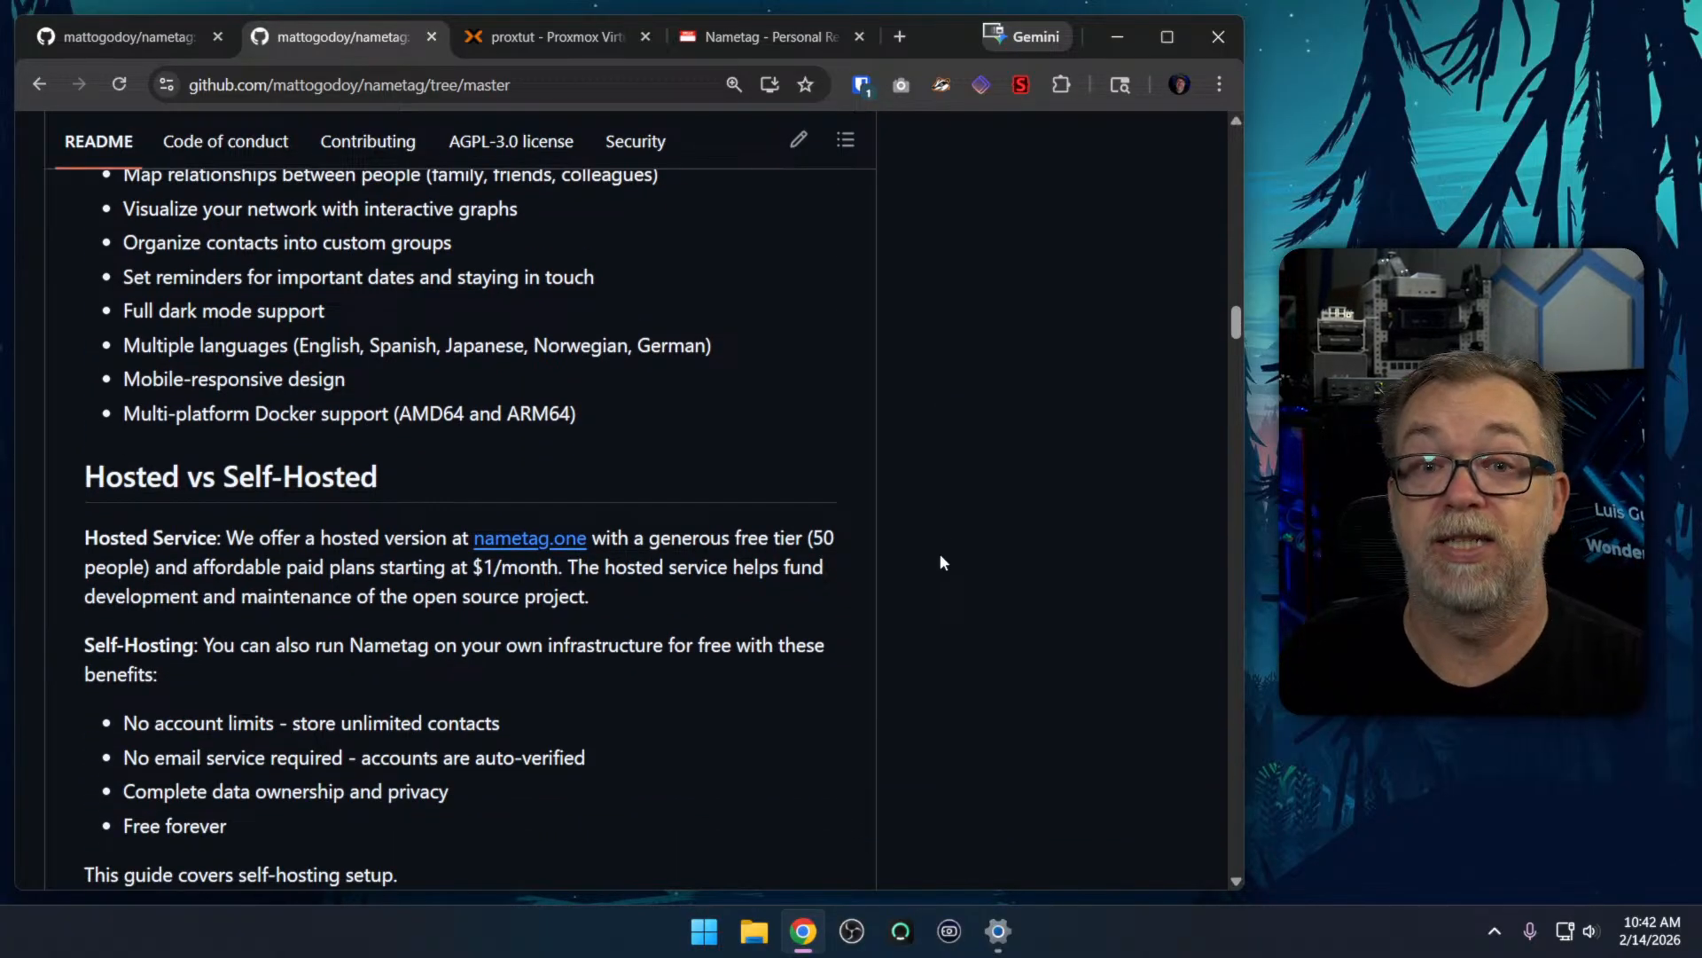
scroll(942, 561, down, 3)
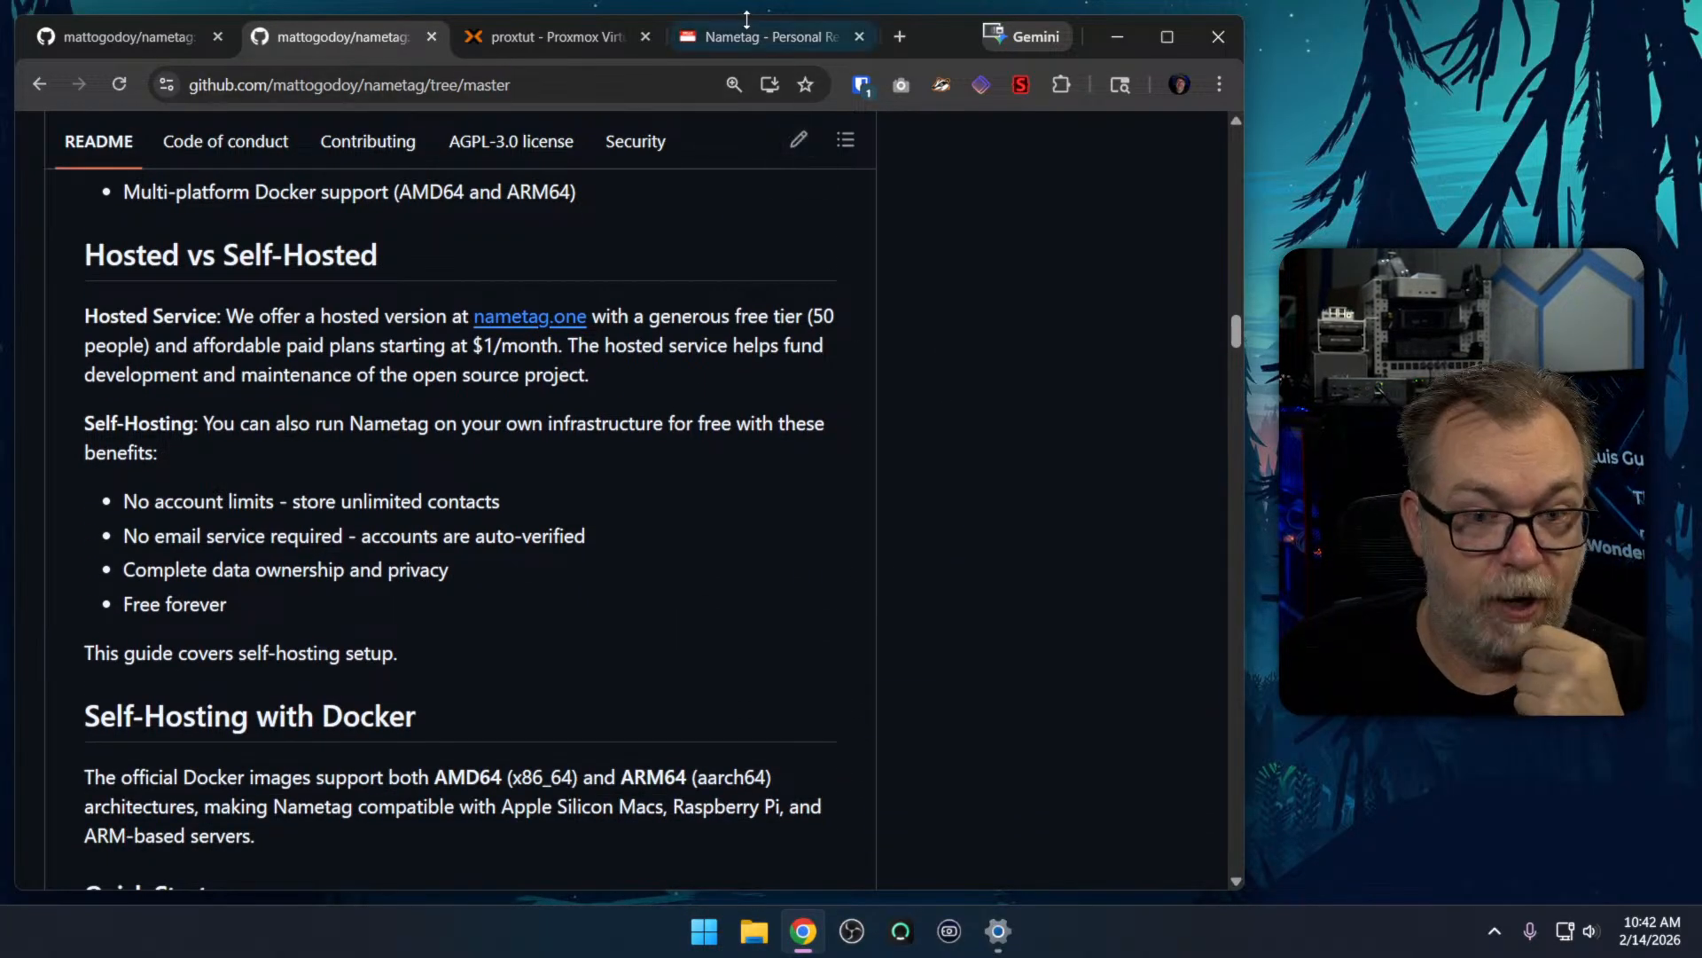
Glance at the Nametag login page, and read the README's setup steps, environment variables and optional email setup
click(746, 37)
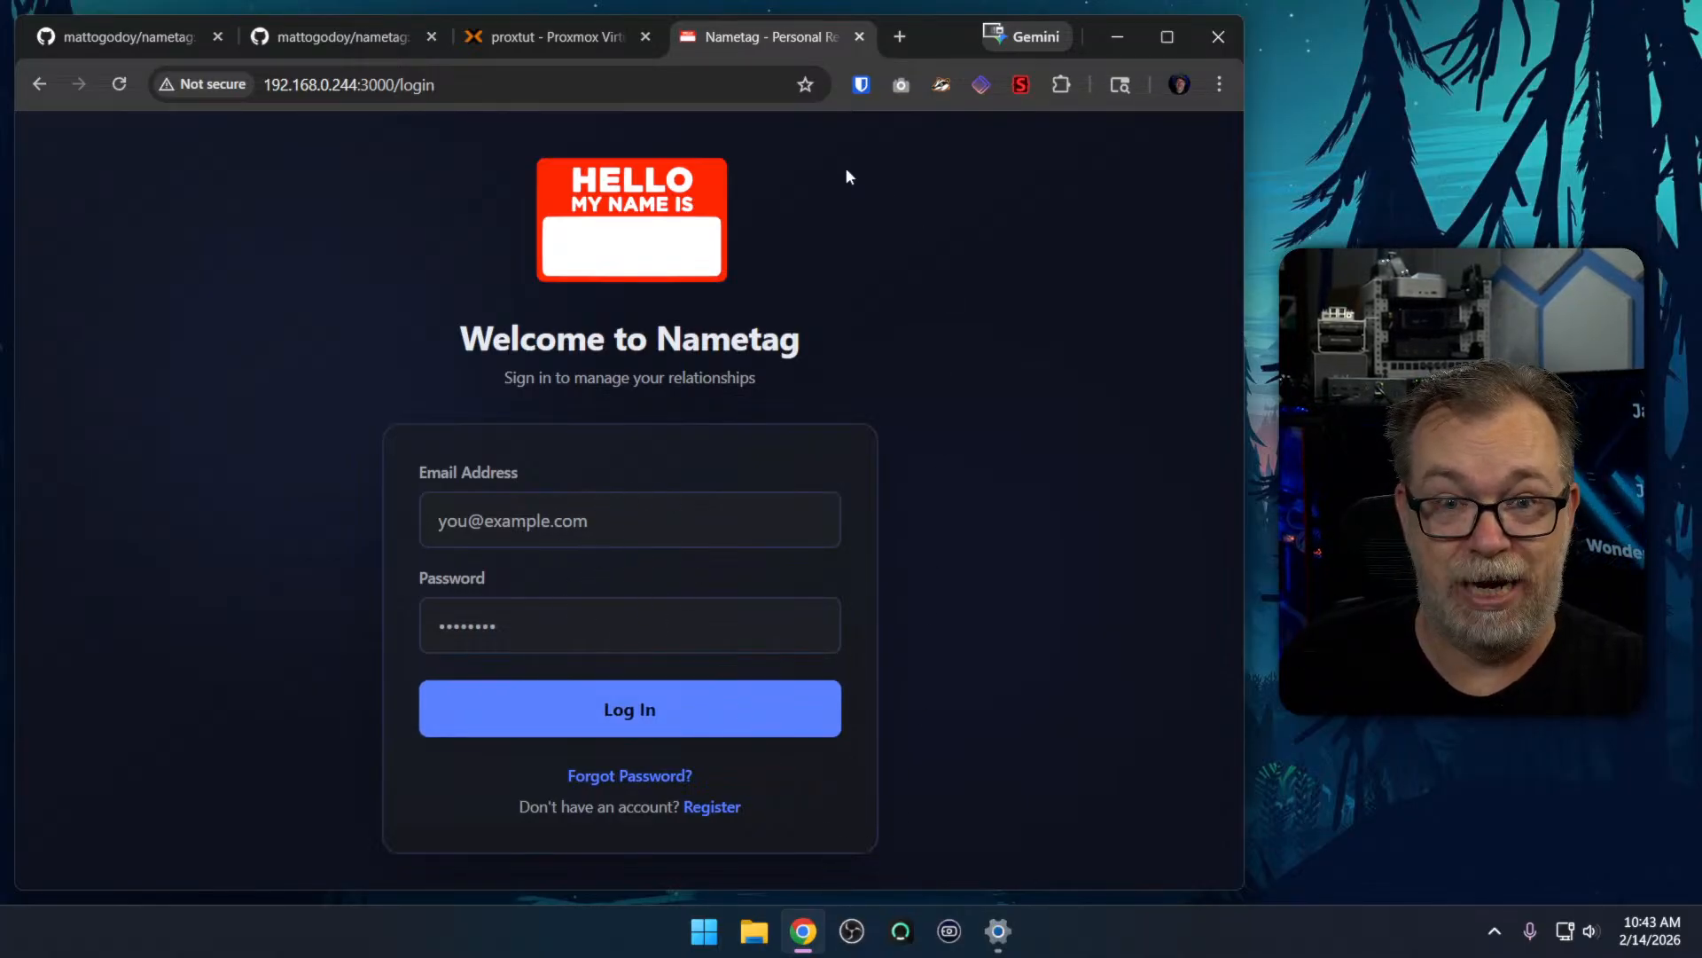
click(362, 40)
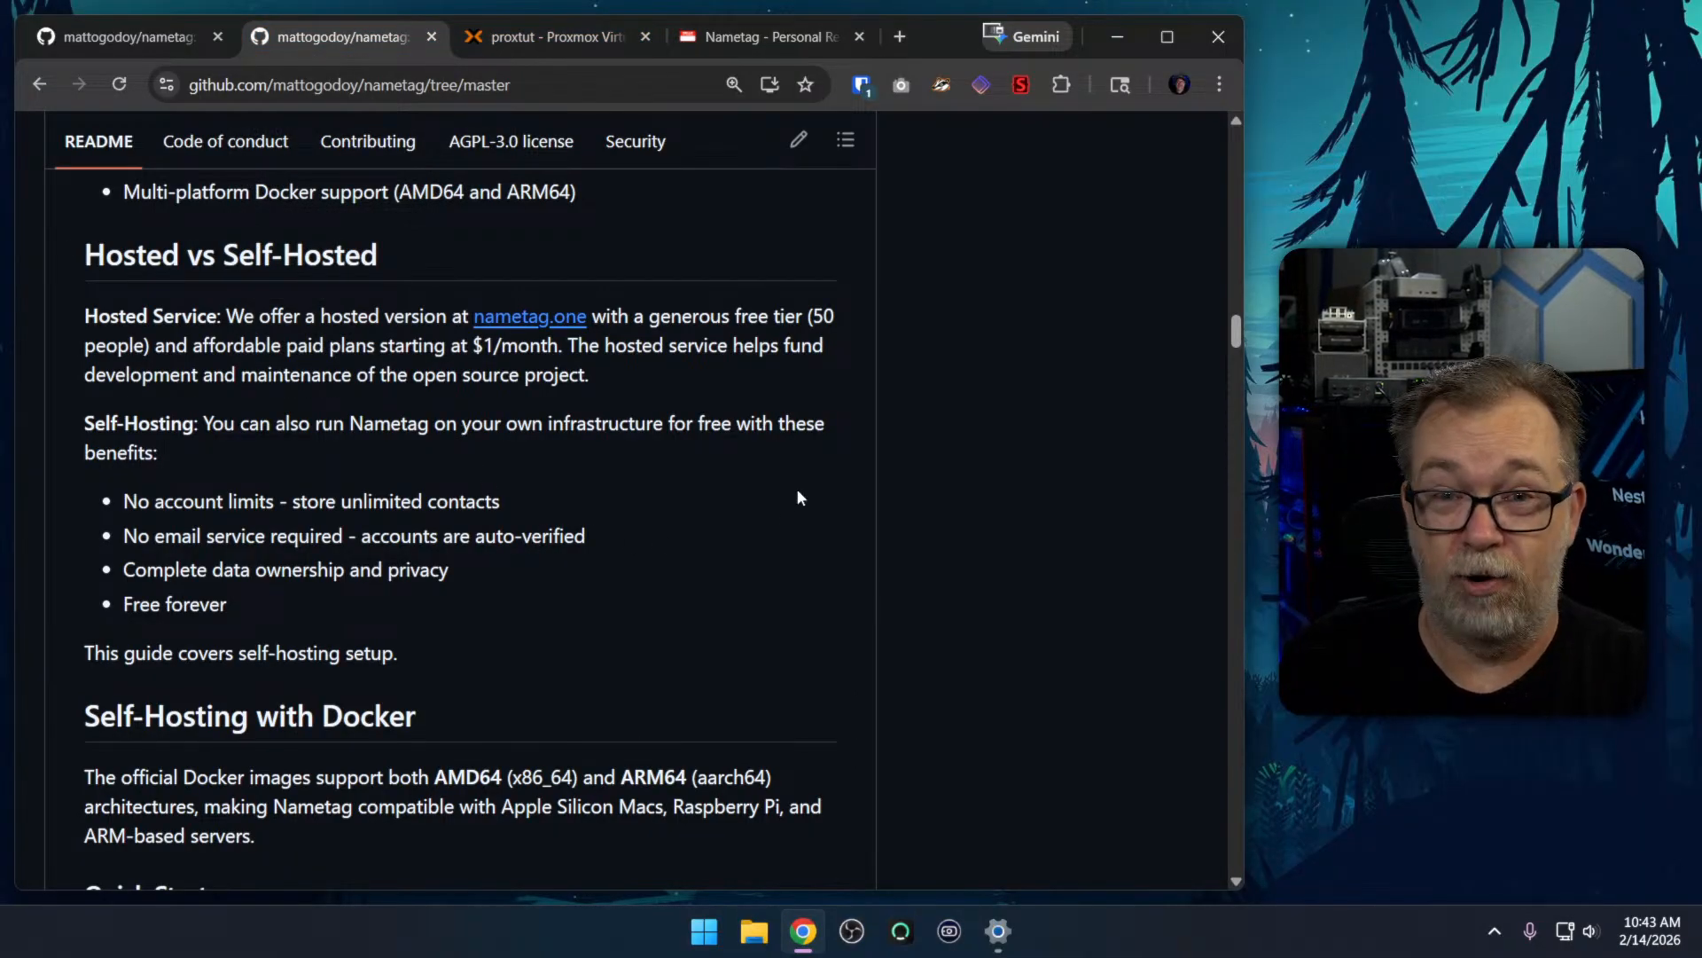
scroll(796, 492, down, 10)
scroll(865, 532, down, 12)
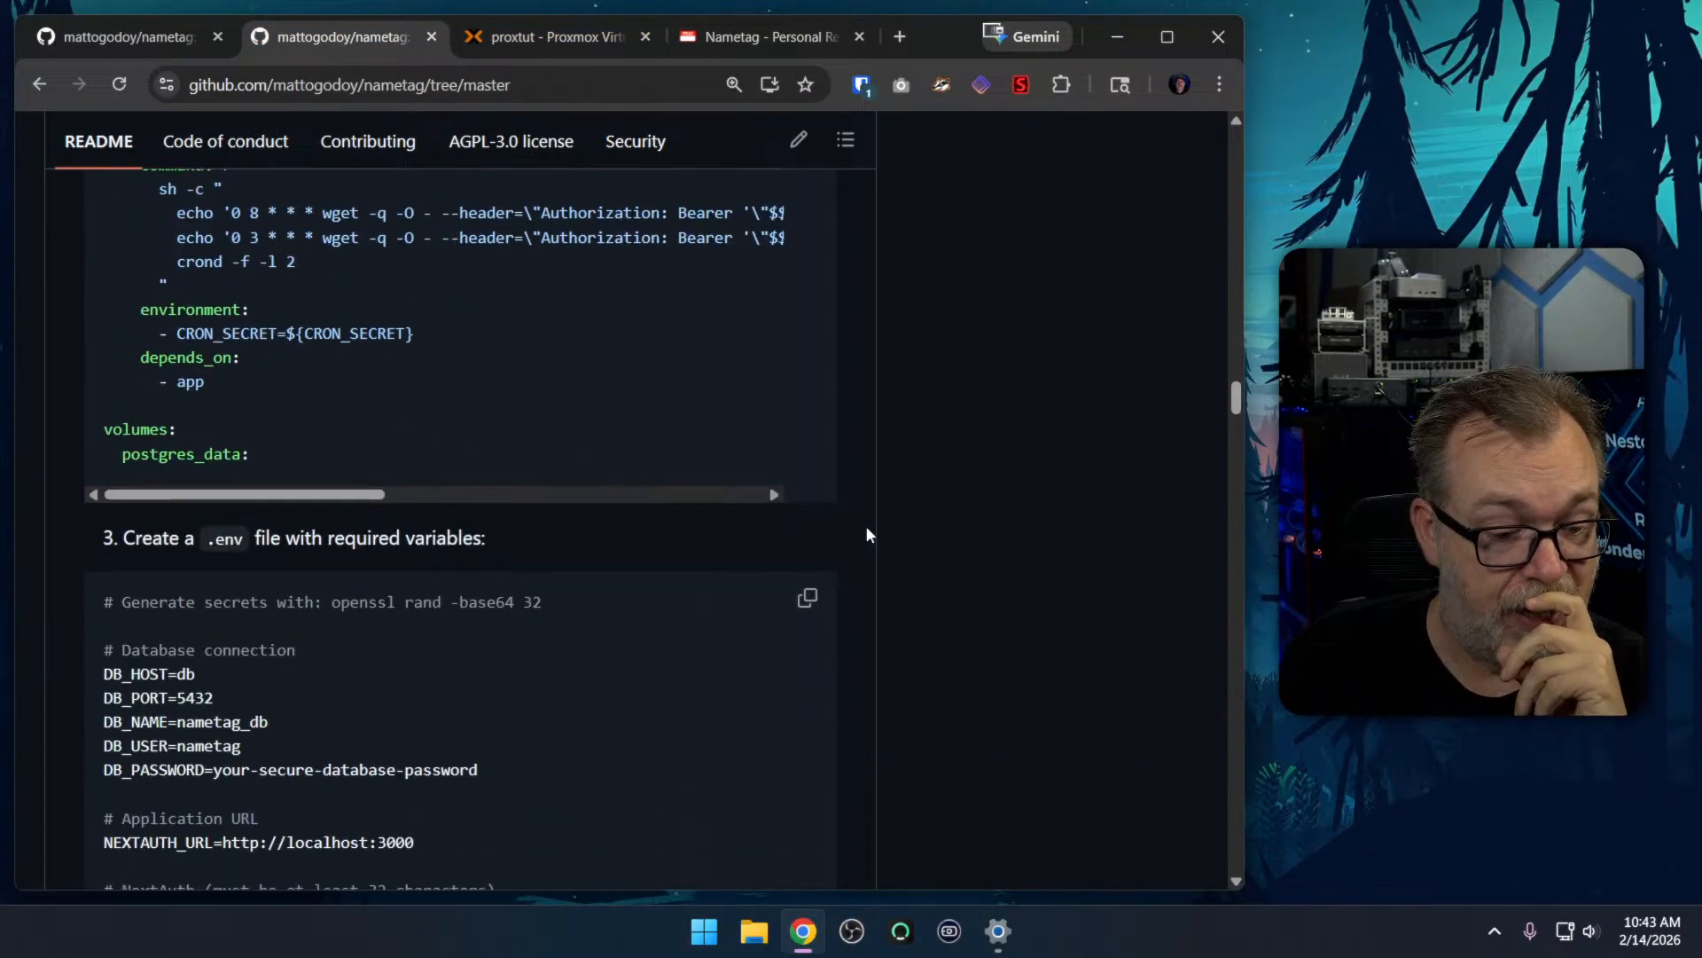
scroll(867, 534, down, 3)
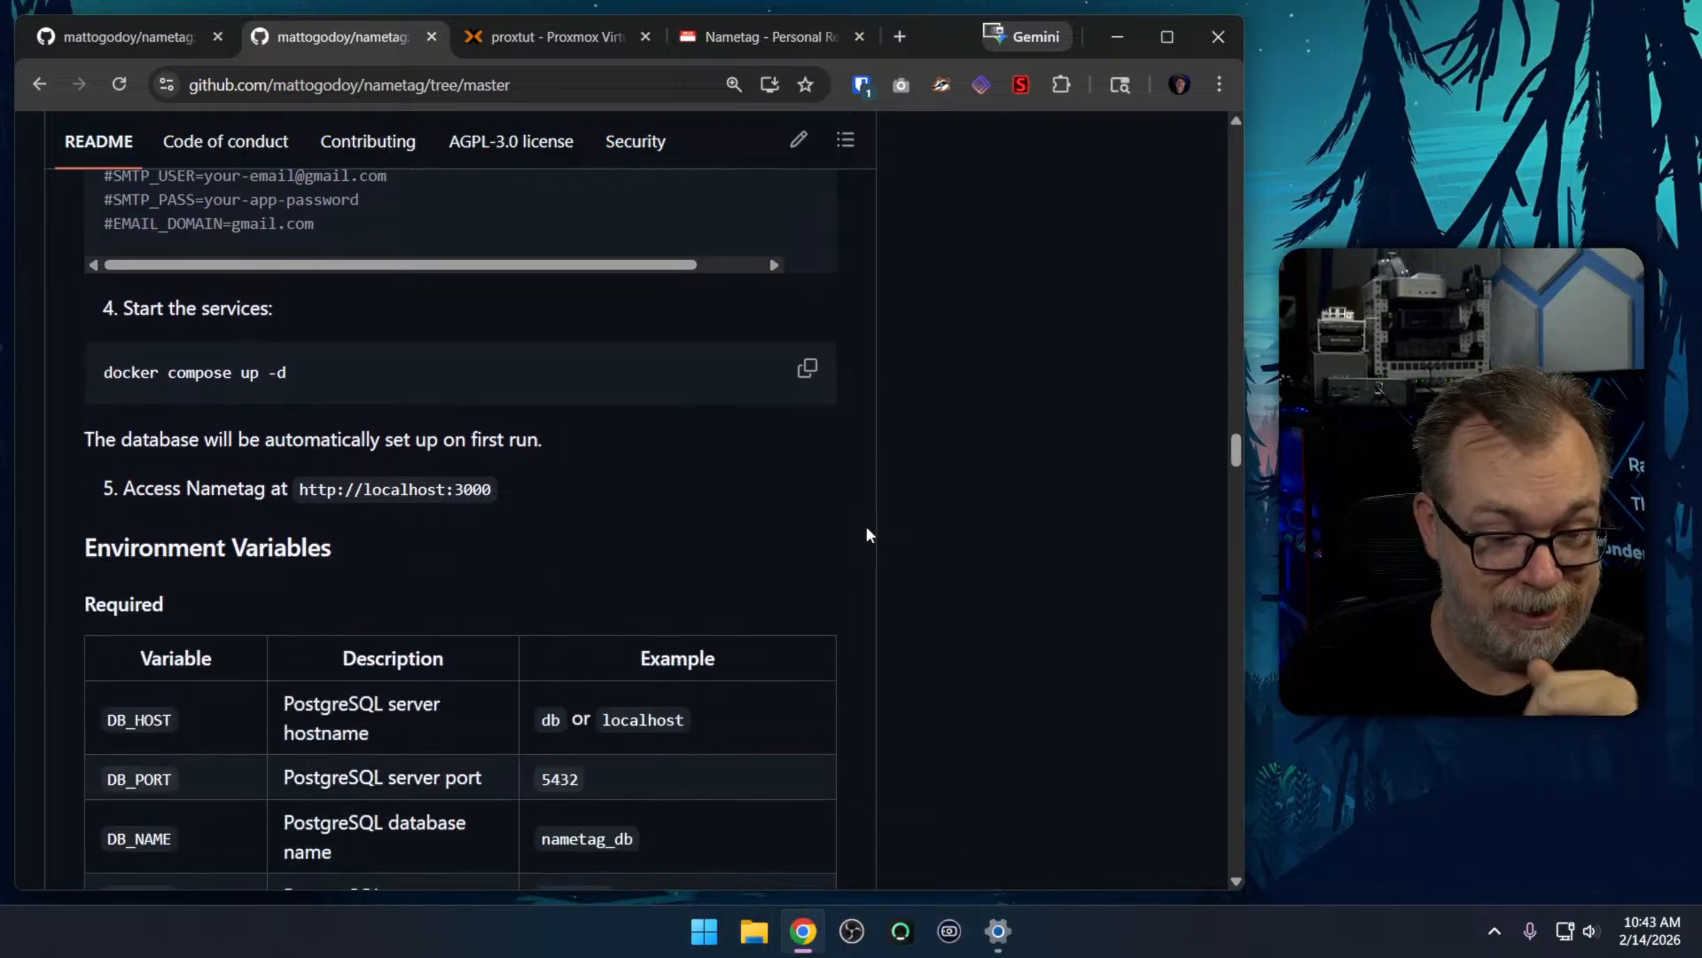
scroll(867, 533, down, 14)
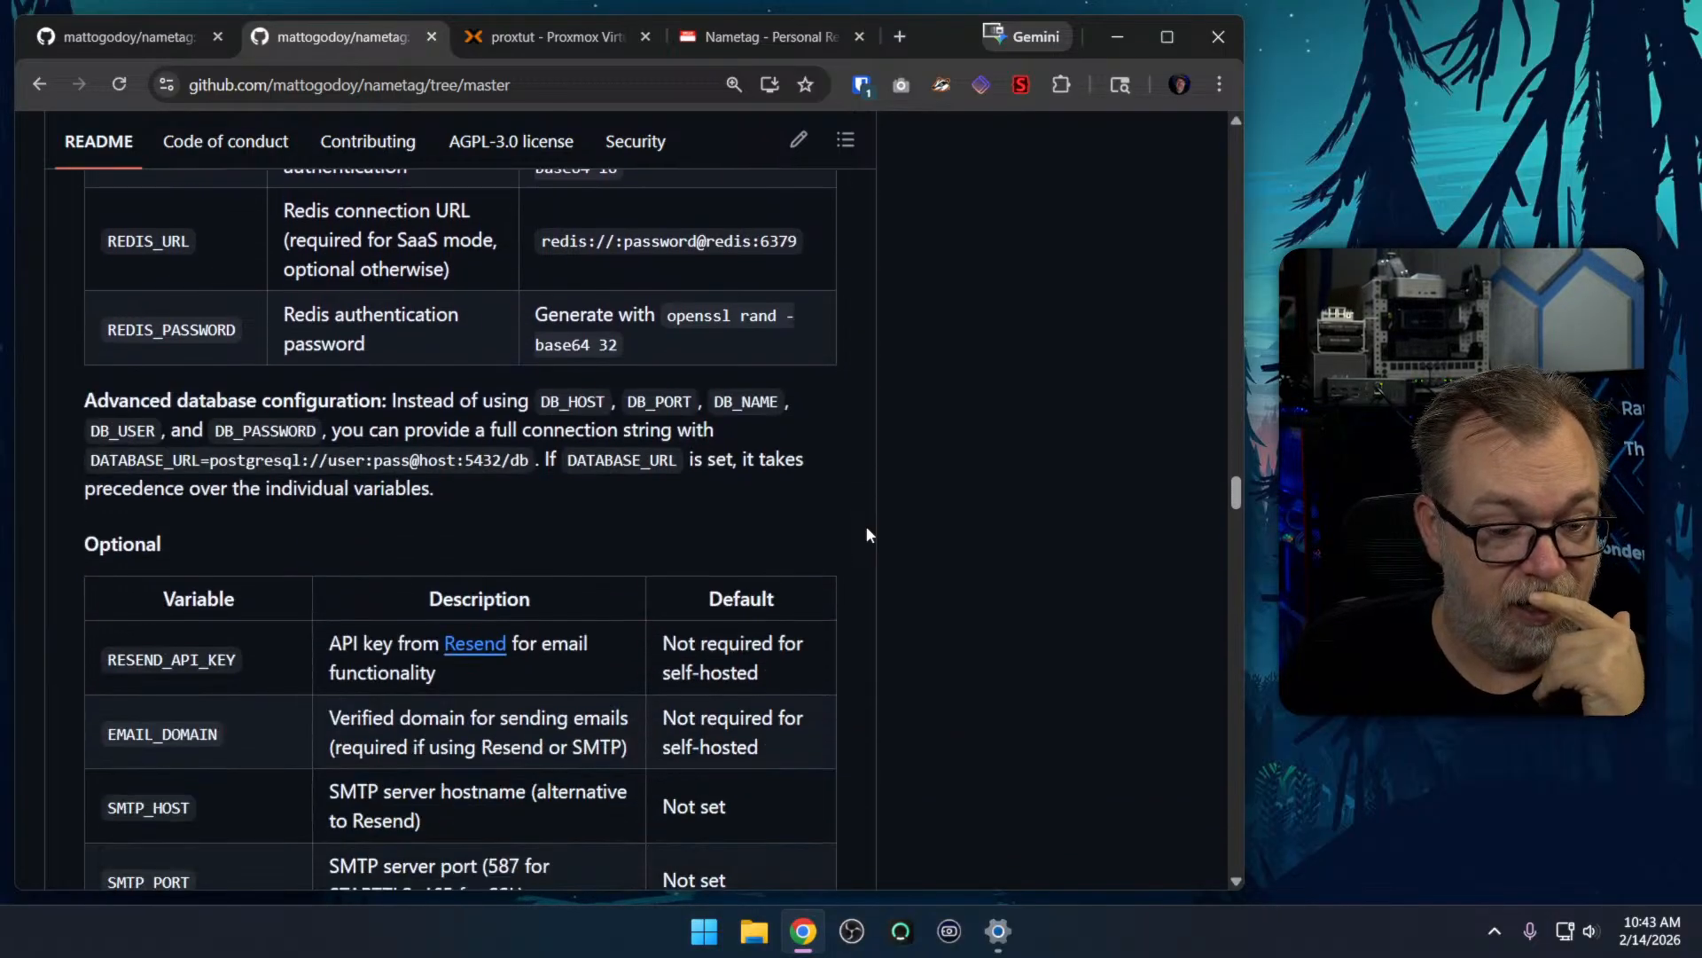
scroll(867, 534, down, 12)
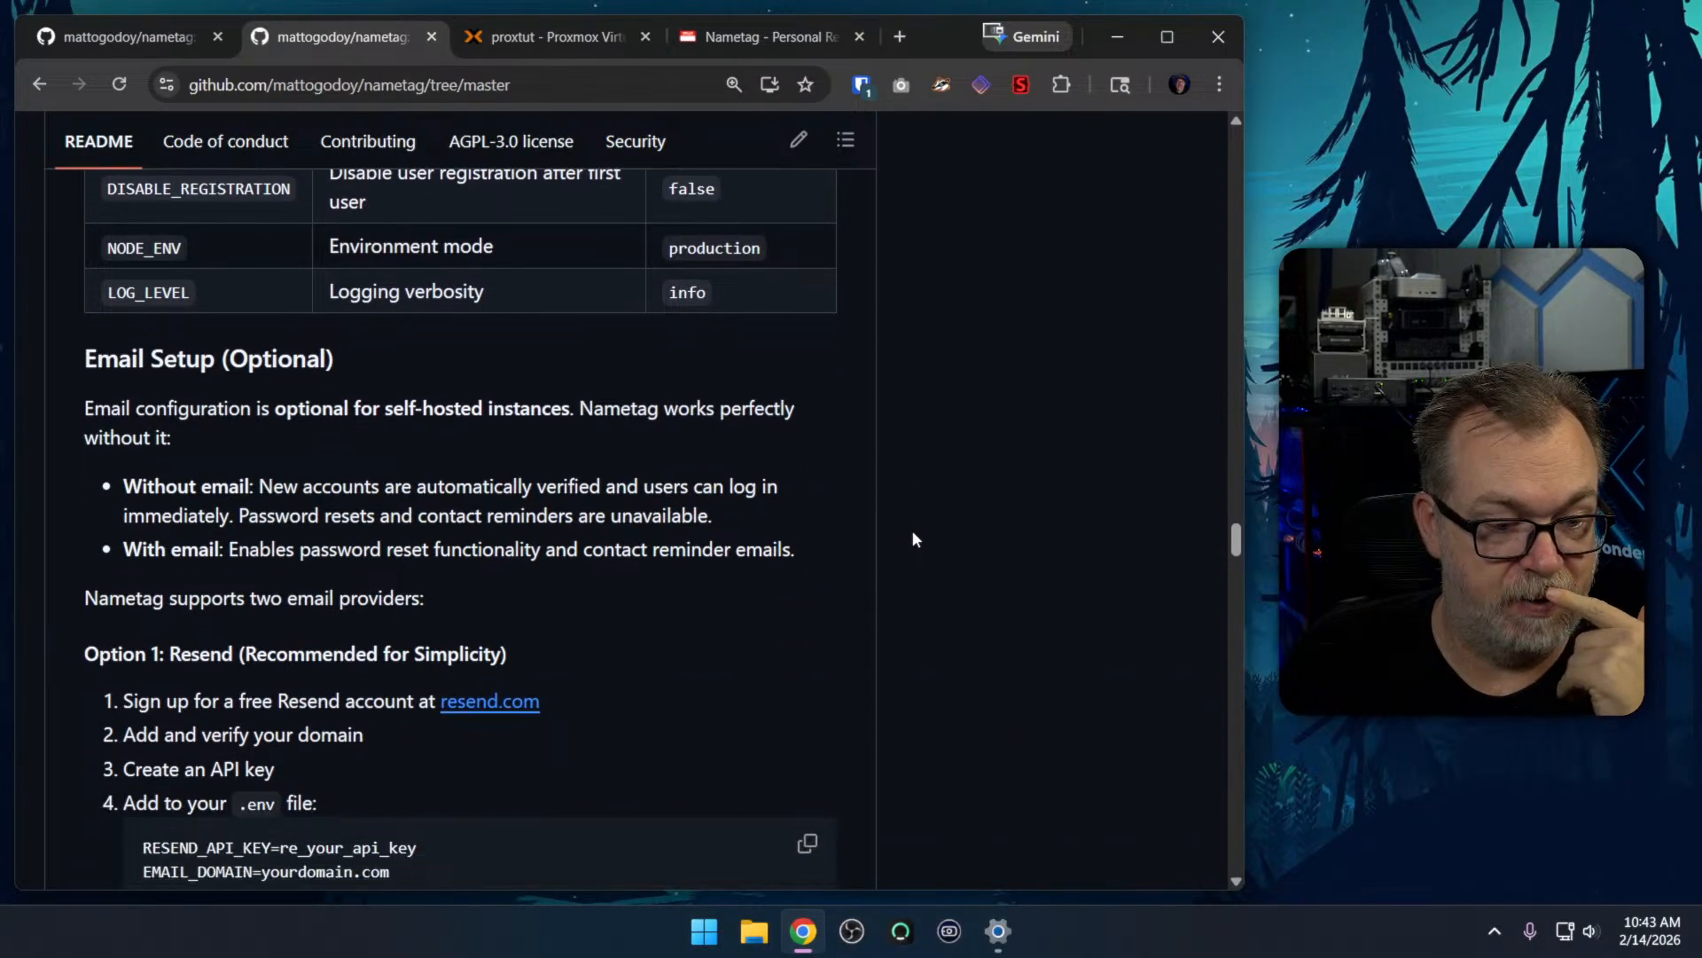
scroll(913, 531, down, 8)
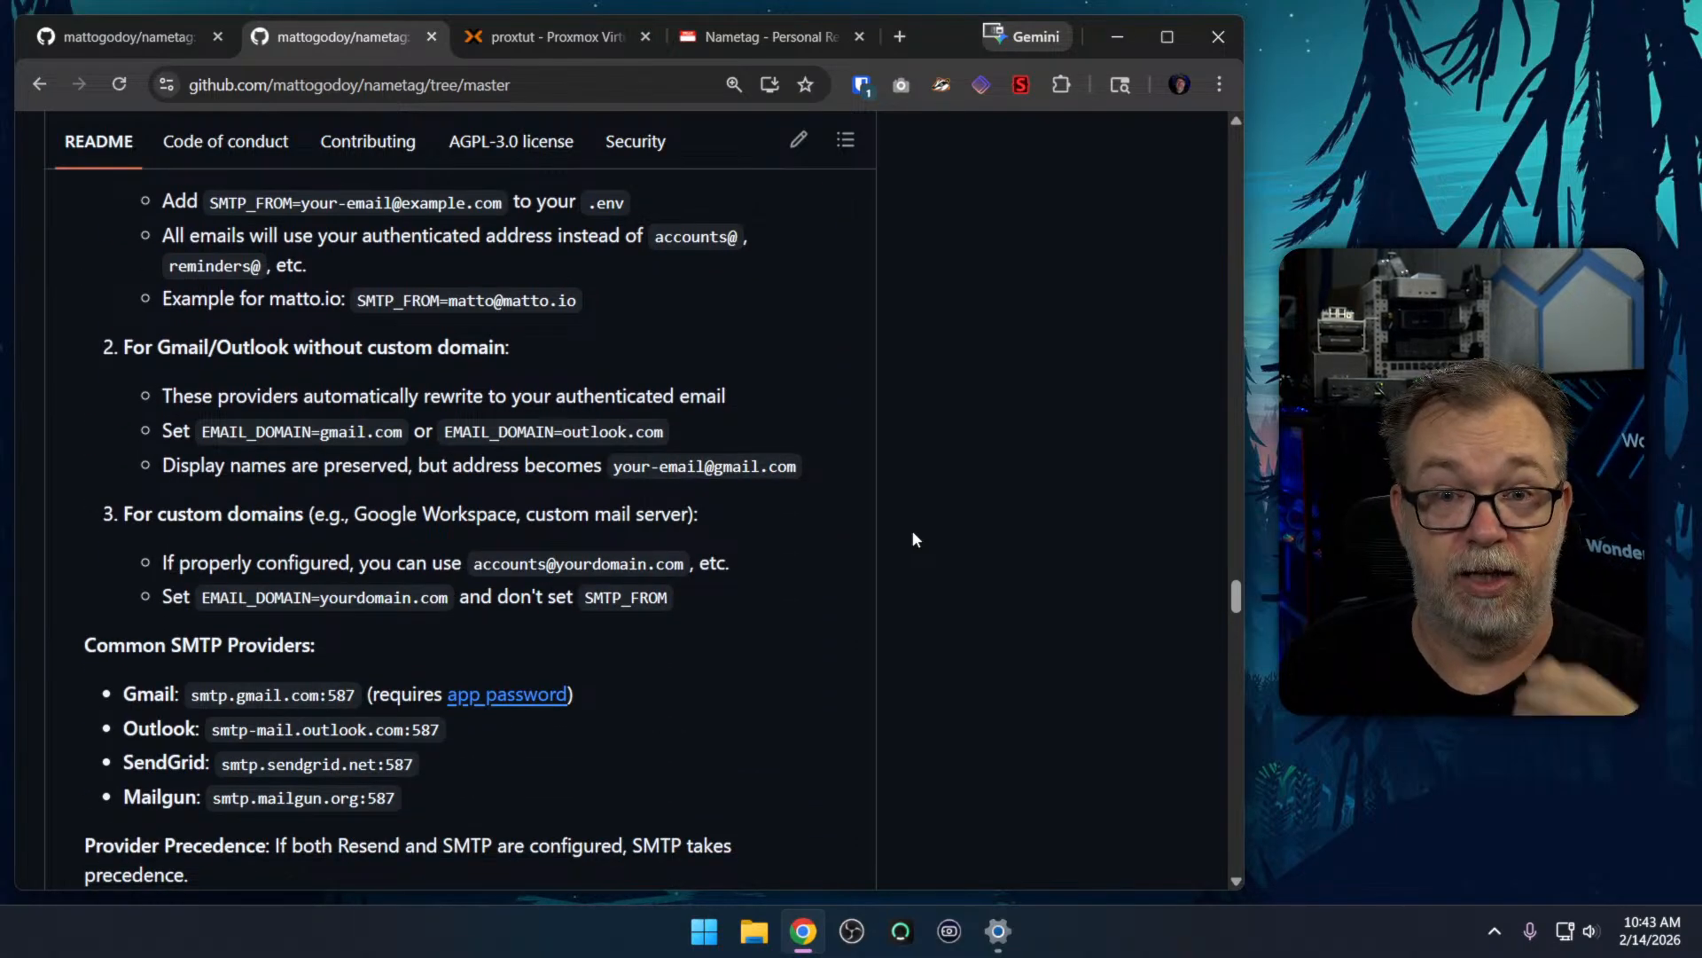
Read the README's common SMTP providers and rate limiting notes, and open the account registration form in Nametag
scroll(913, 532, down, 3)
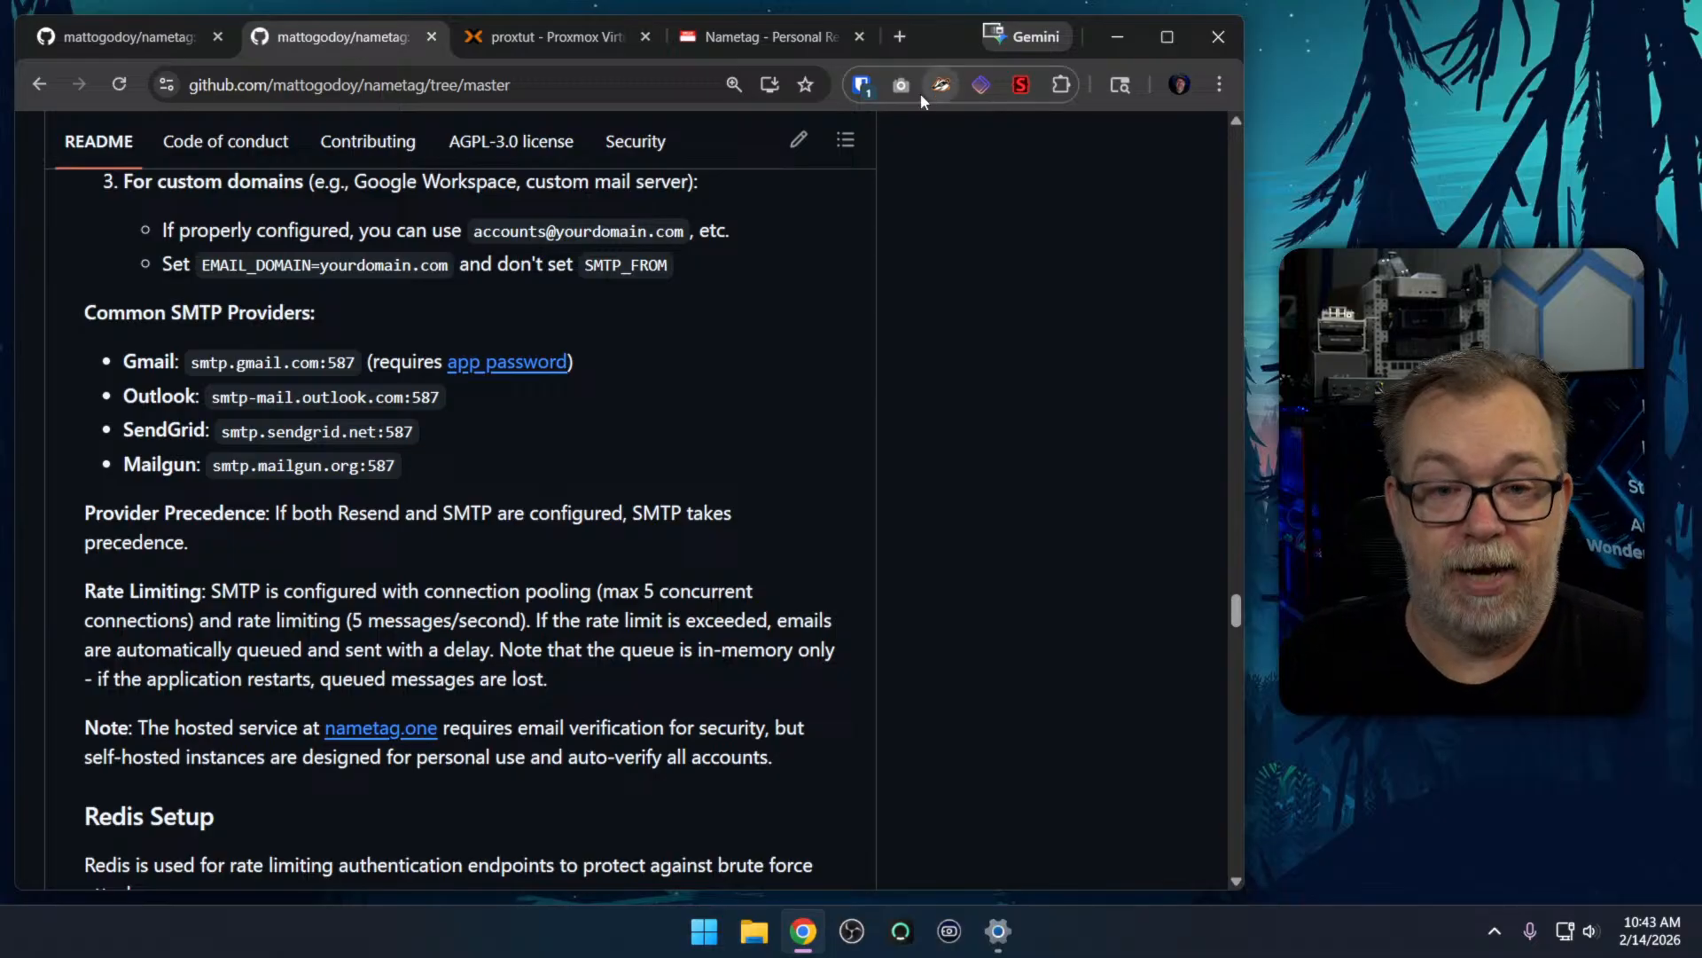
click(750, 41)
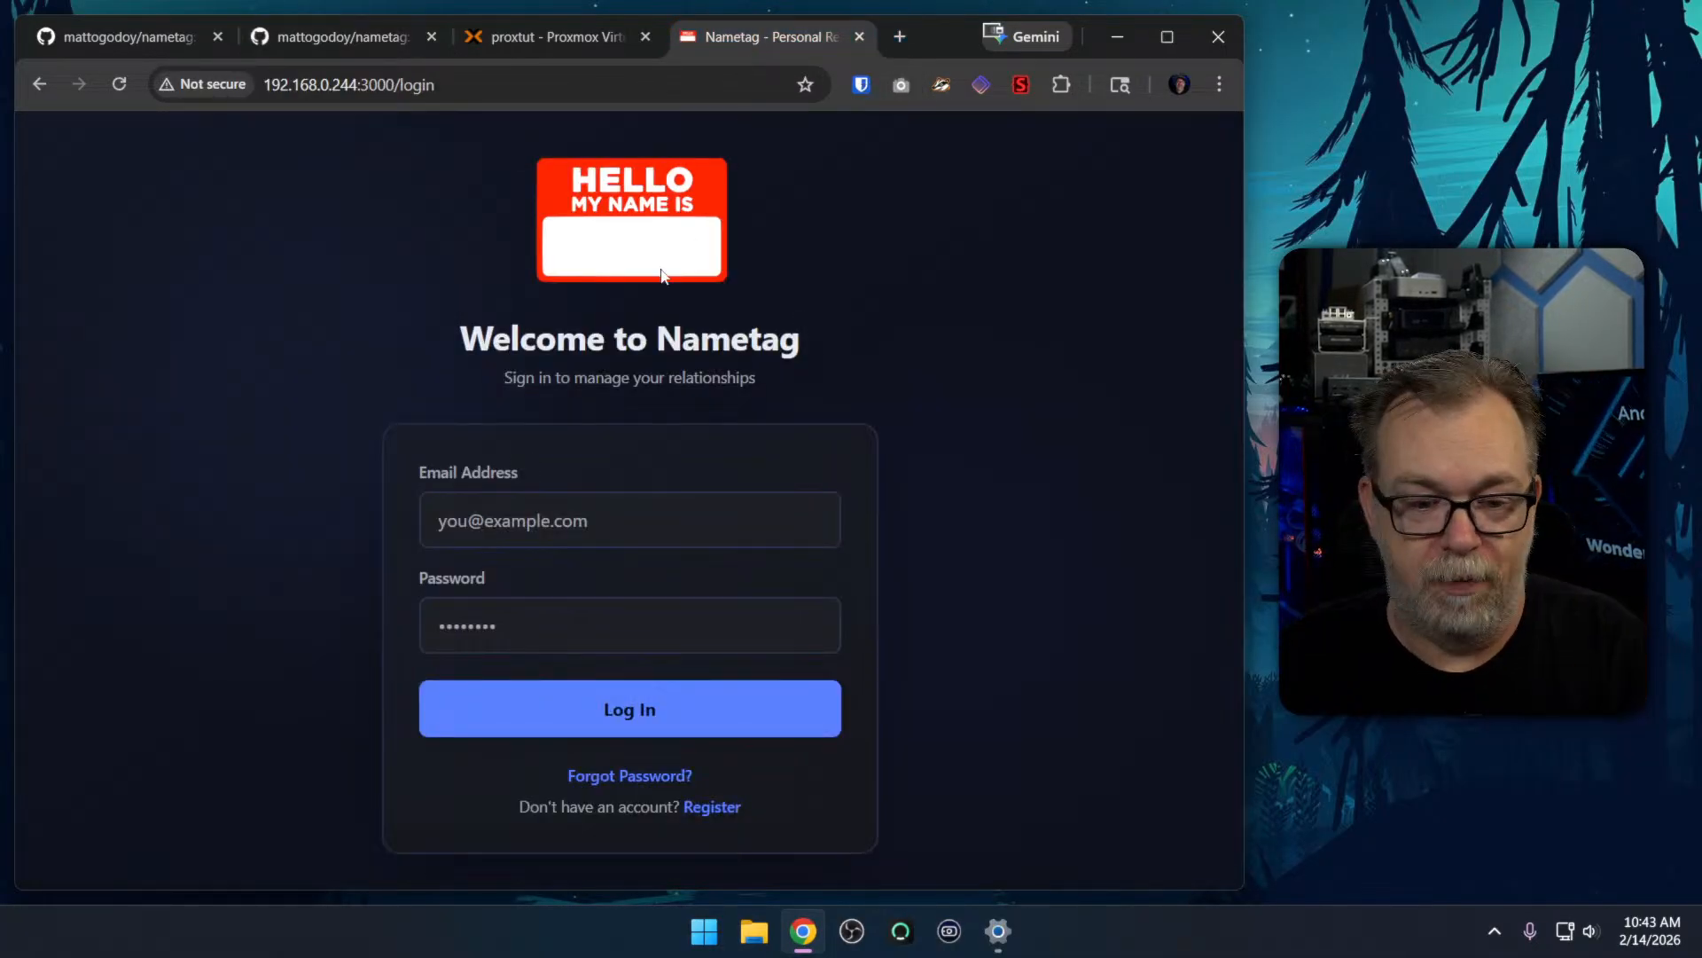
click(644, 525)
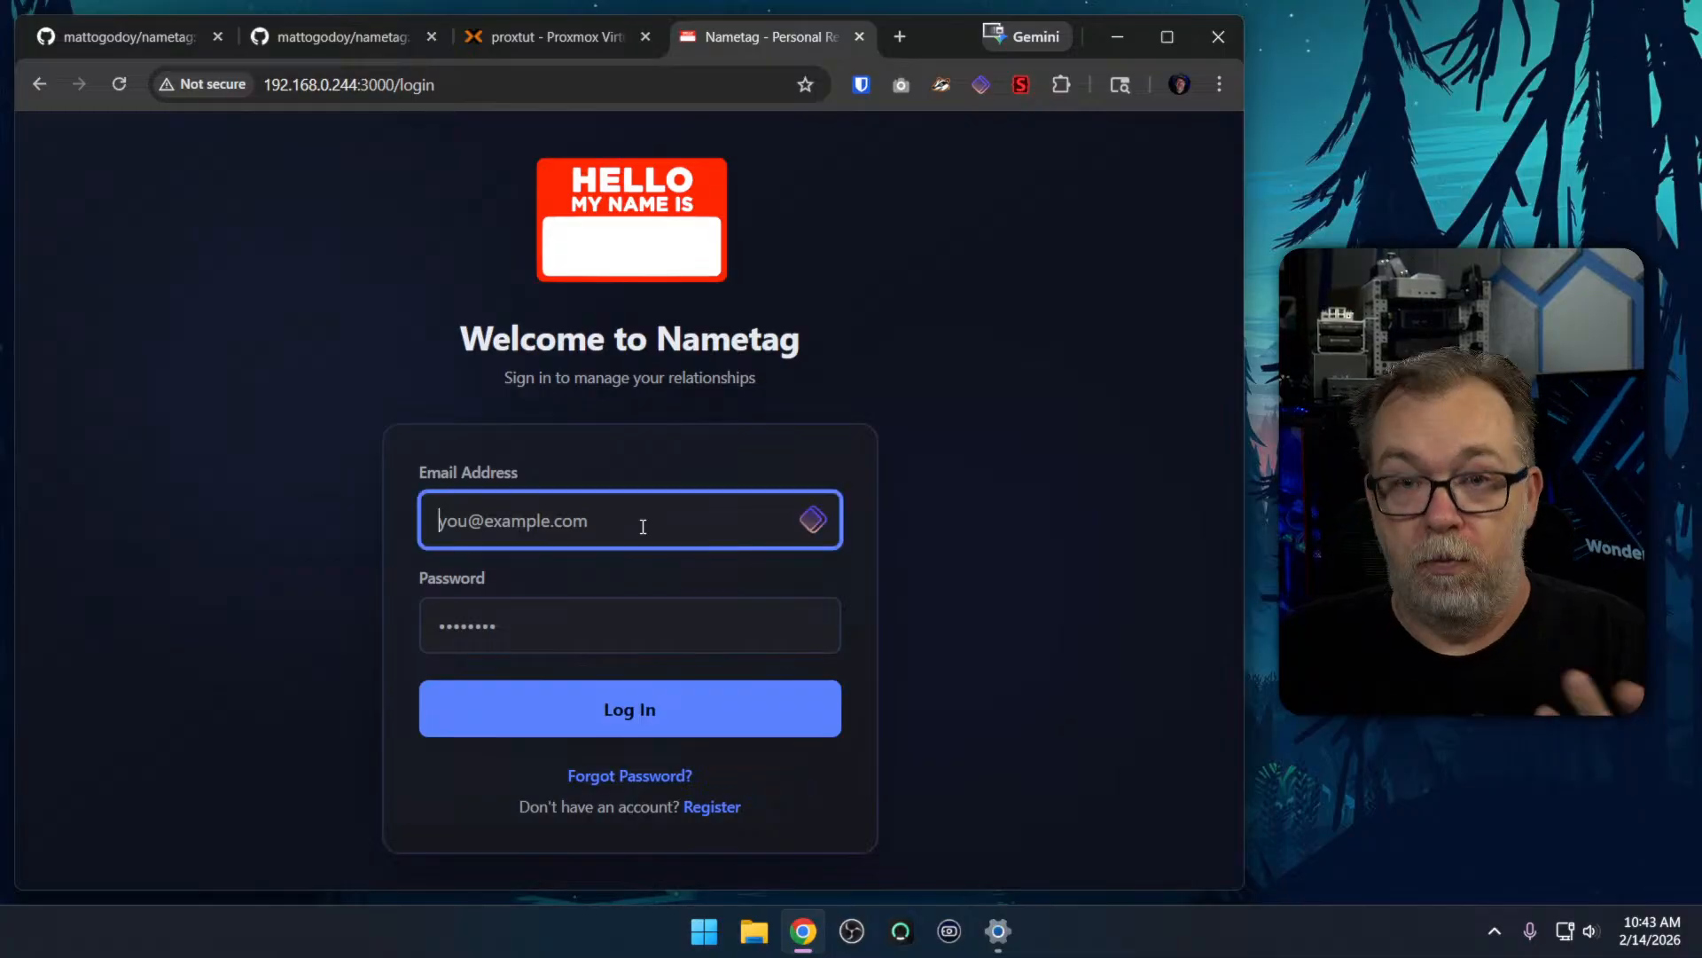
click(711, 807)
Enter the account holder's first name and last-name initial in the registration form
click(708, 396)
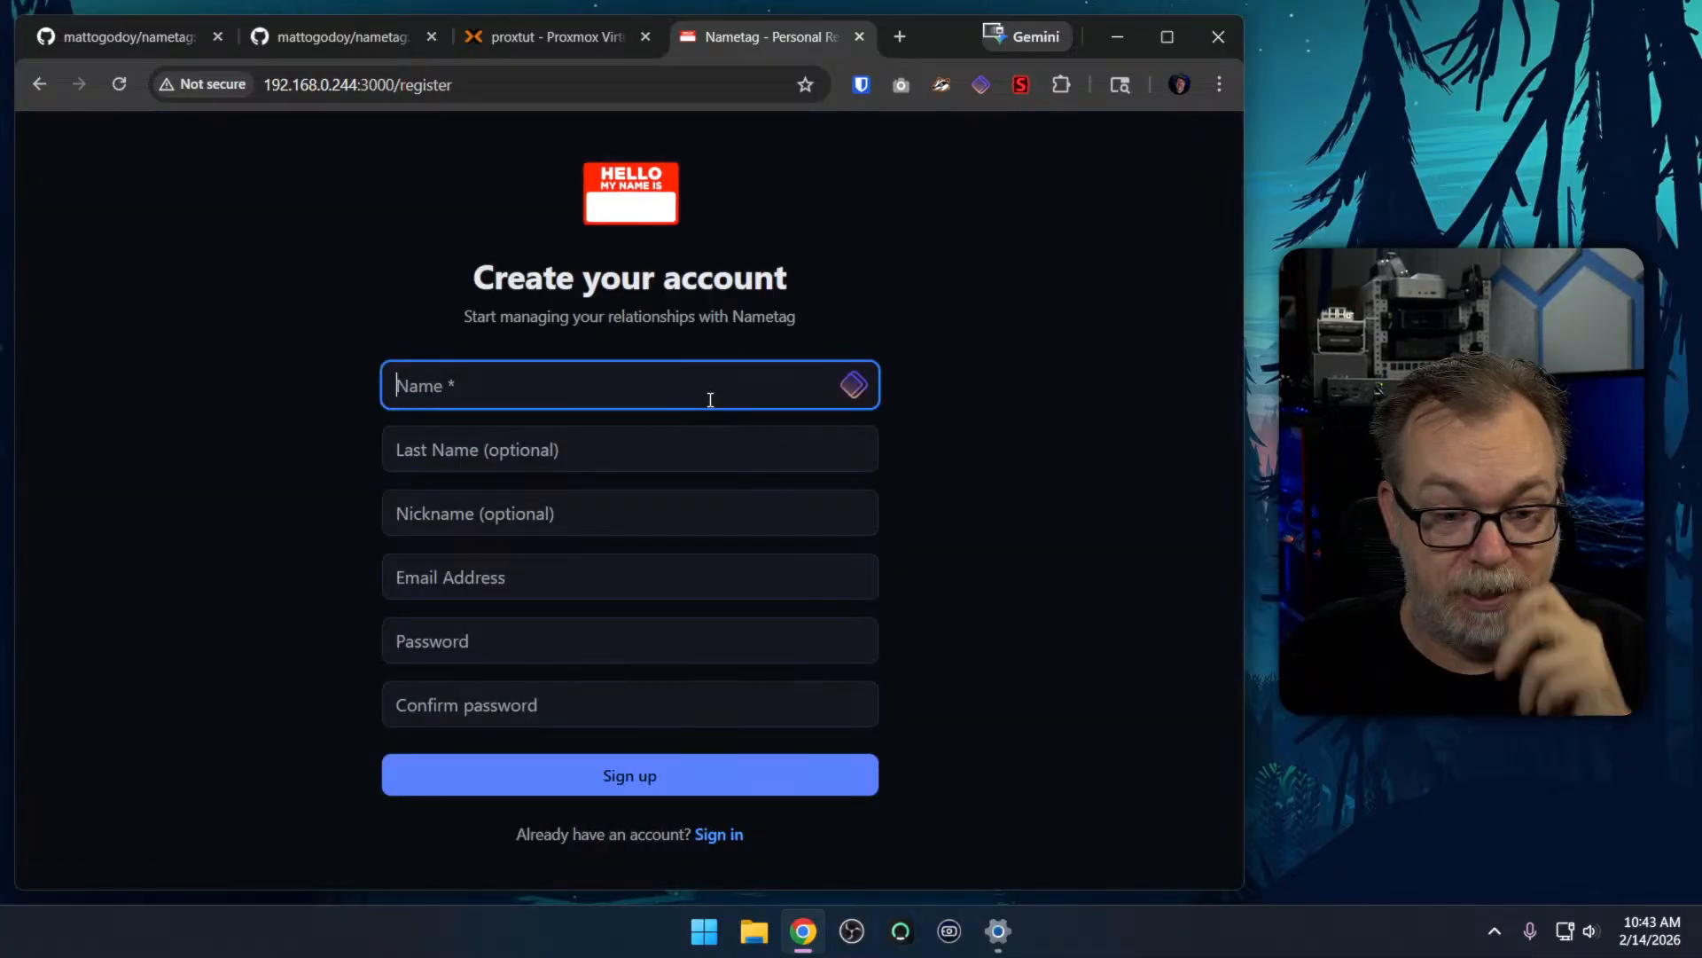
text(David)
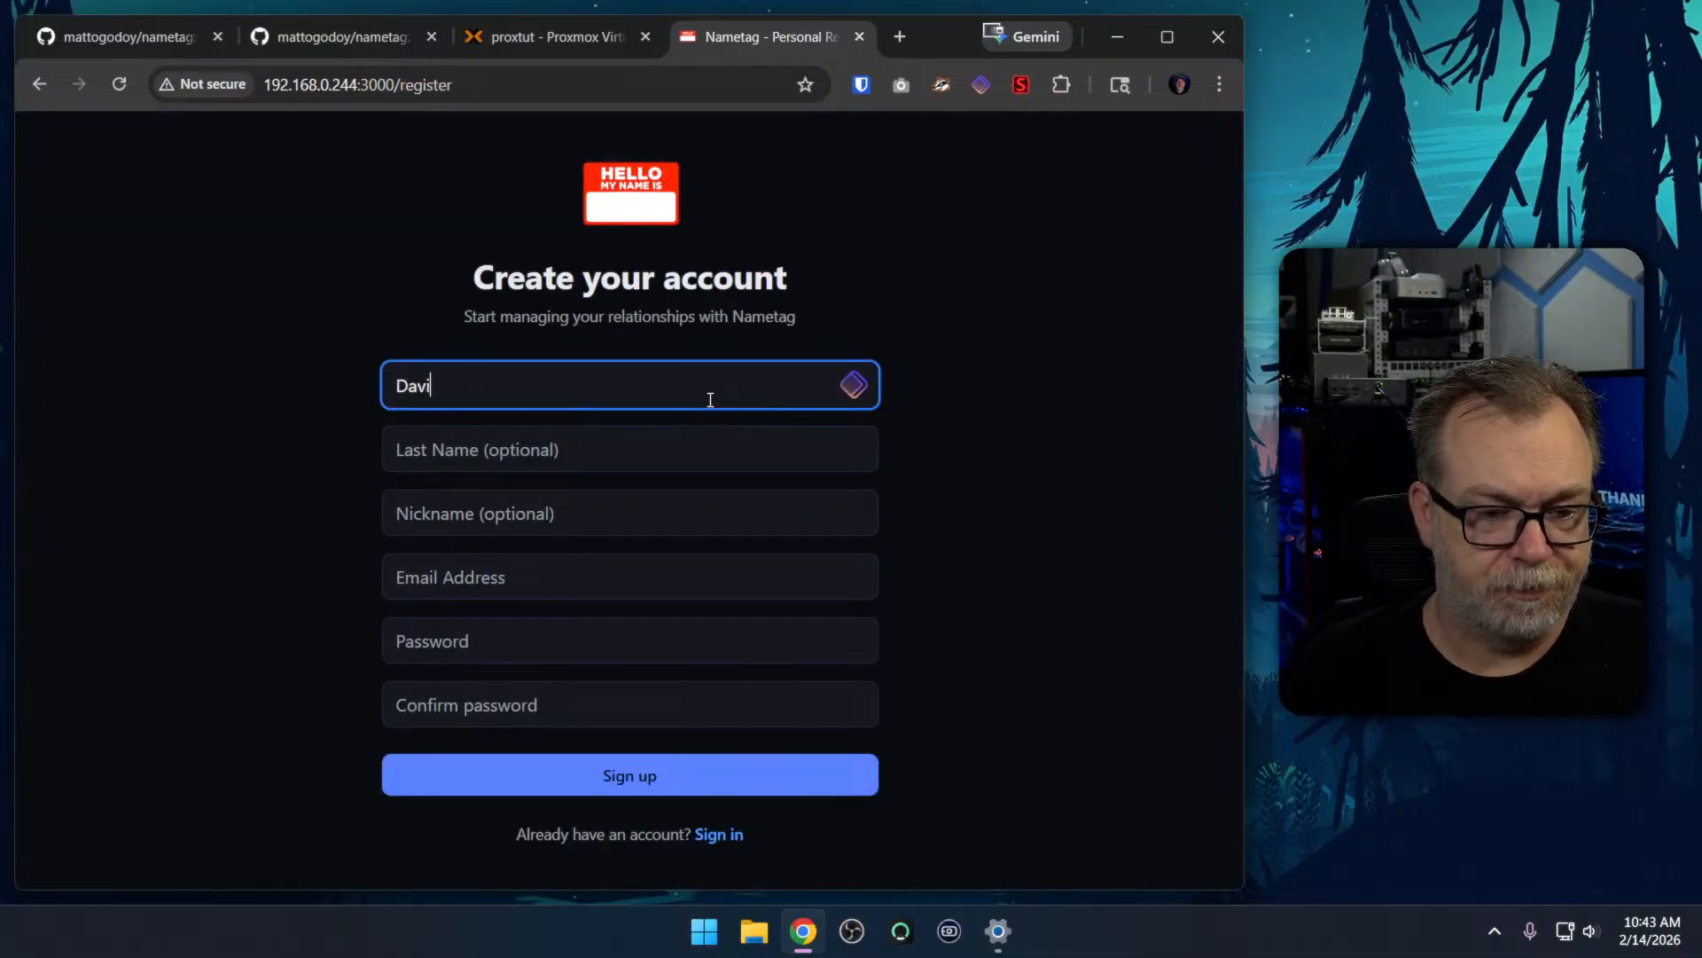
key(Tab)
text(d)
key(BackSpace)
key(Tab)
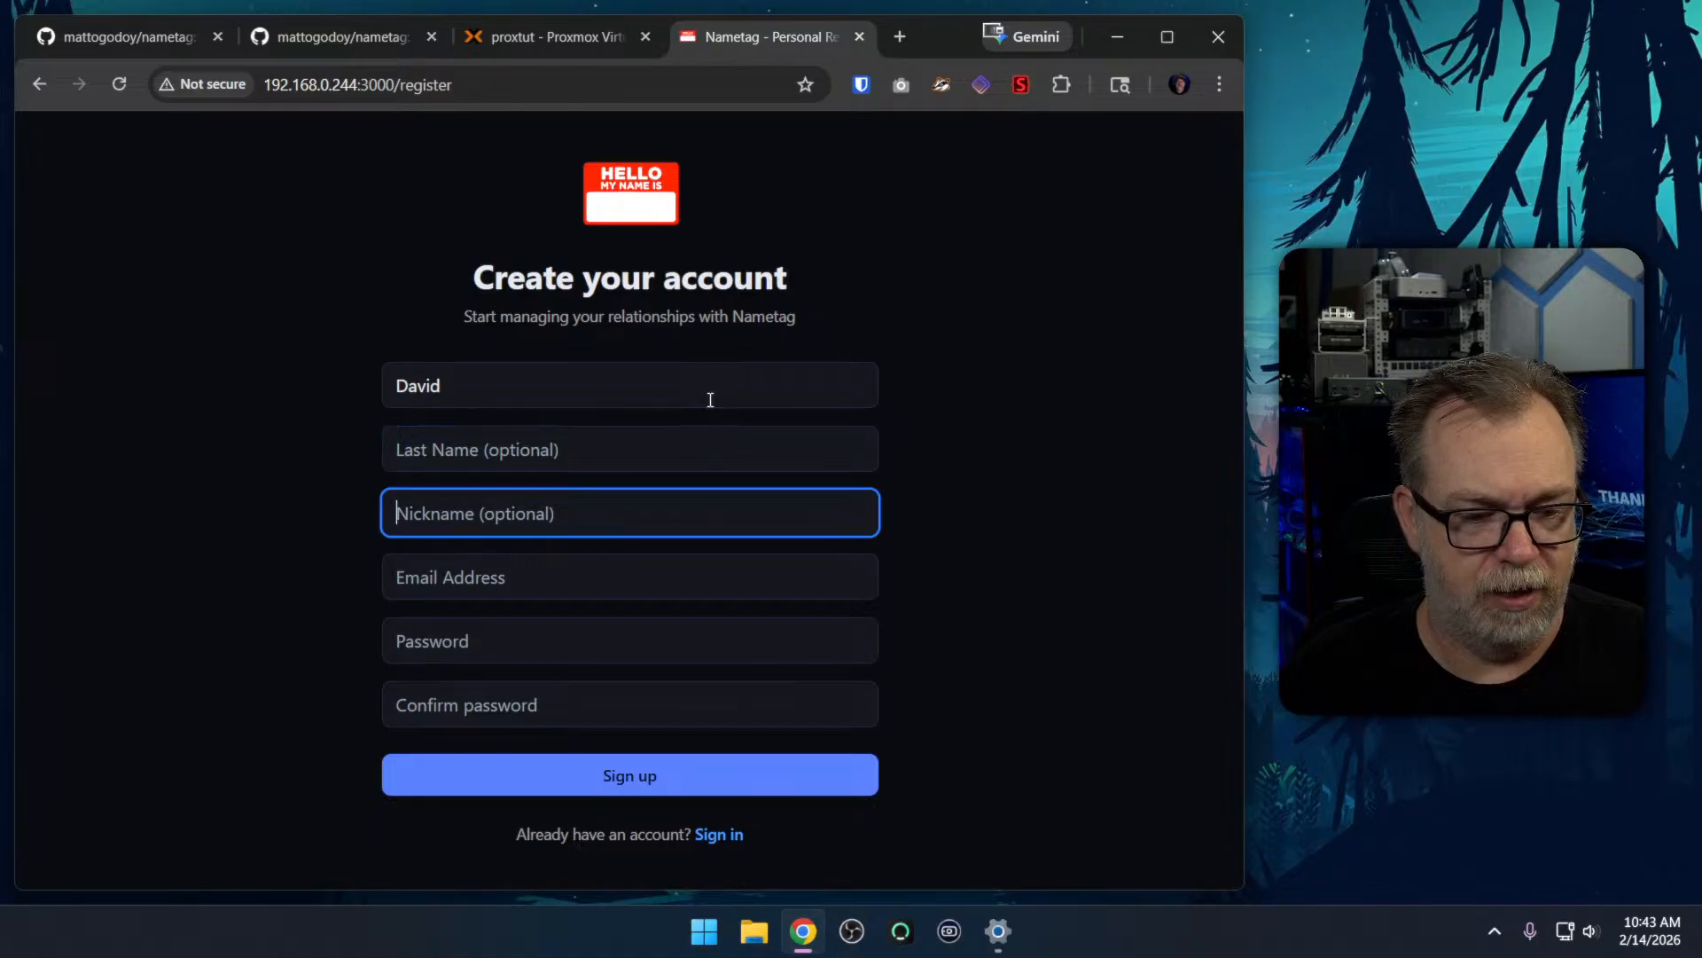
key(shift+Tab)
text(B)
key(Tab)
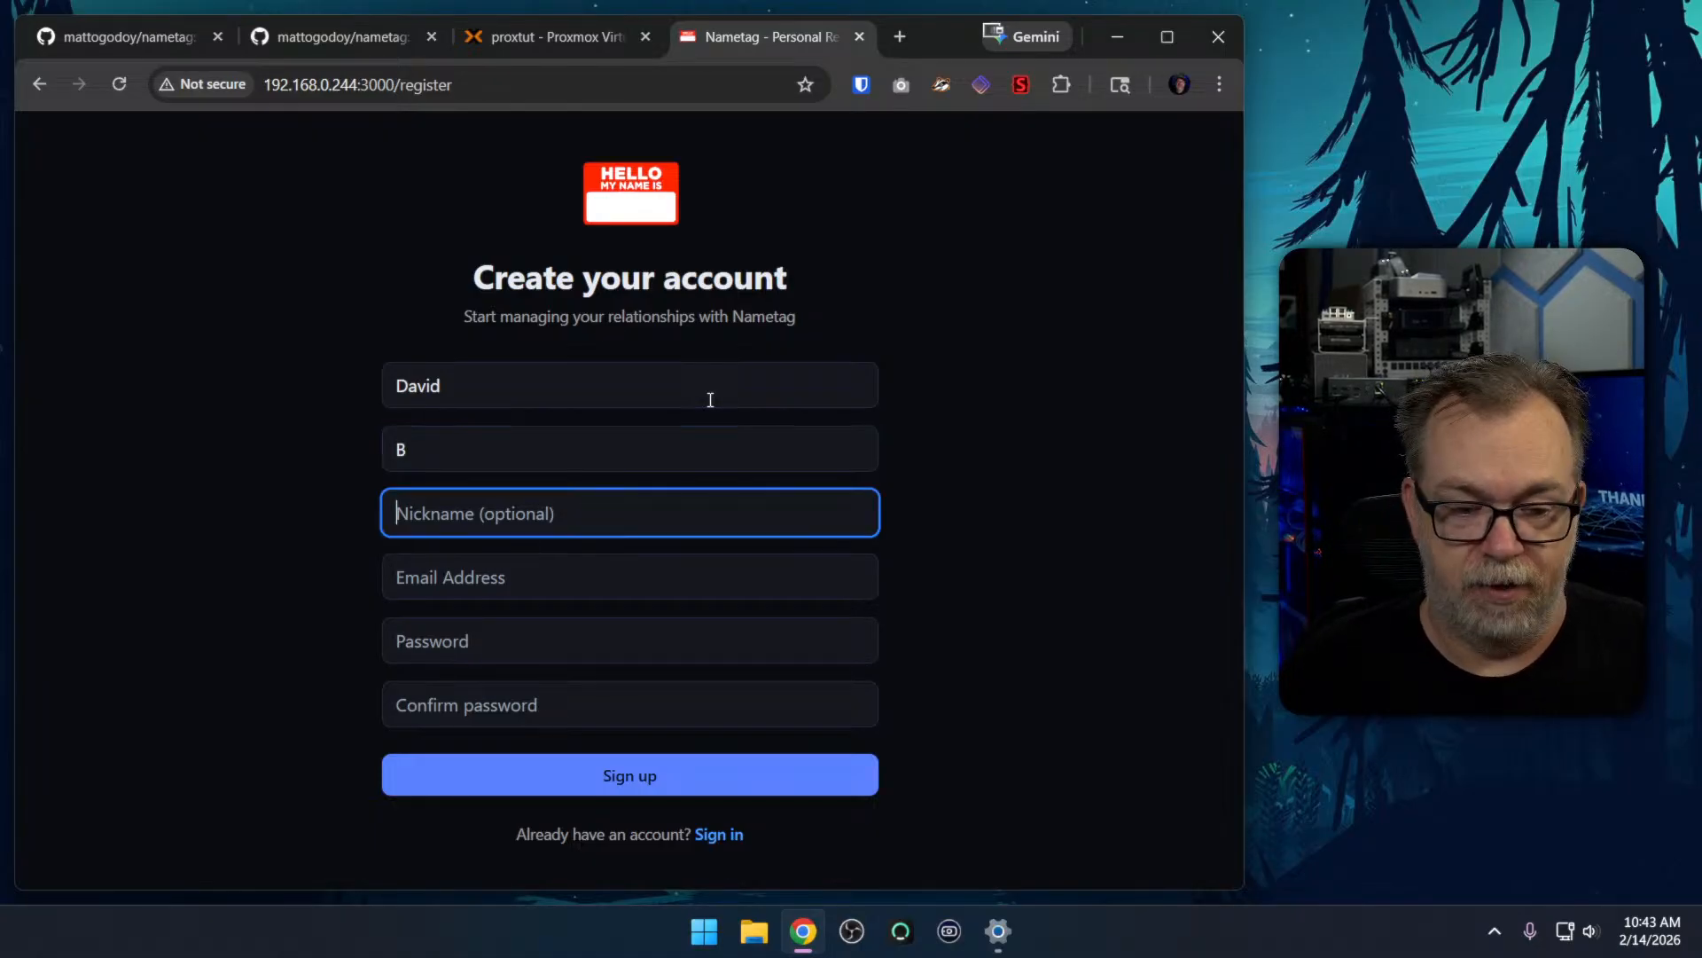
Set the nickname to dbtech and fill in the account's e-mail address
text(dbtech)
key(Tab)
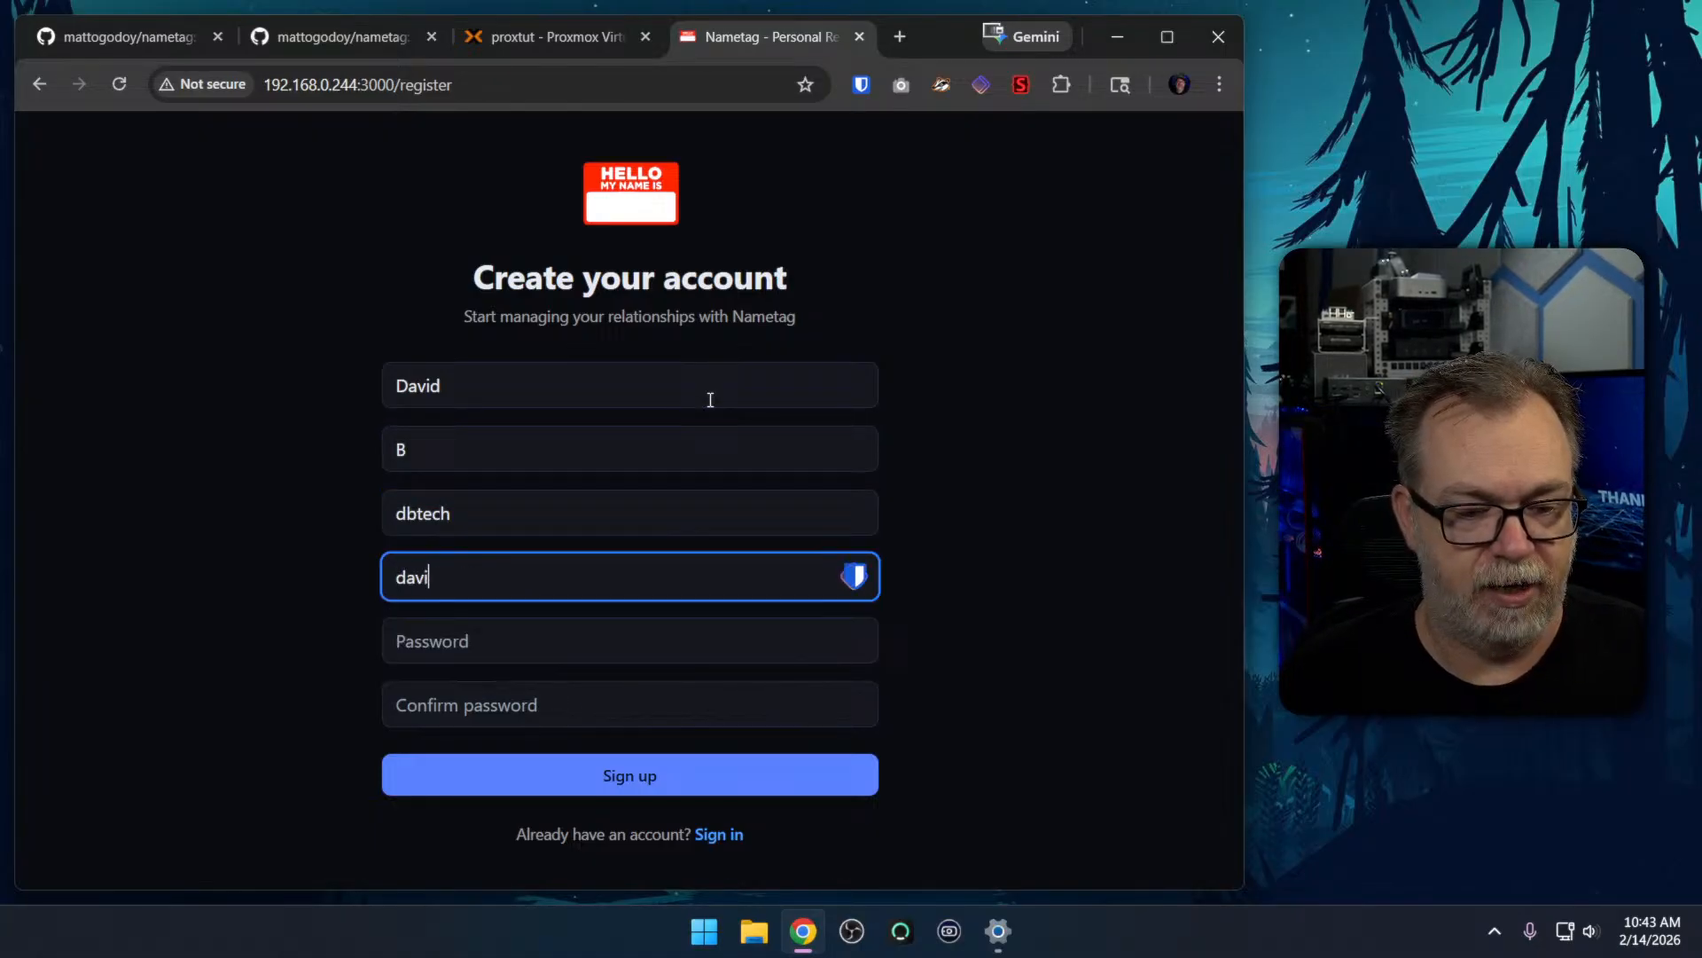
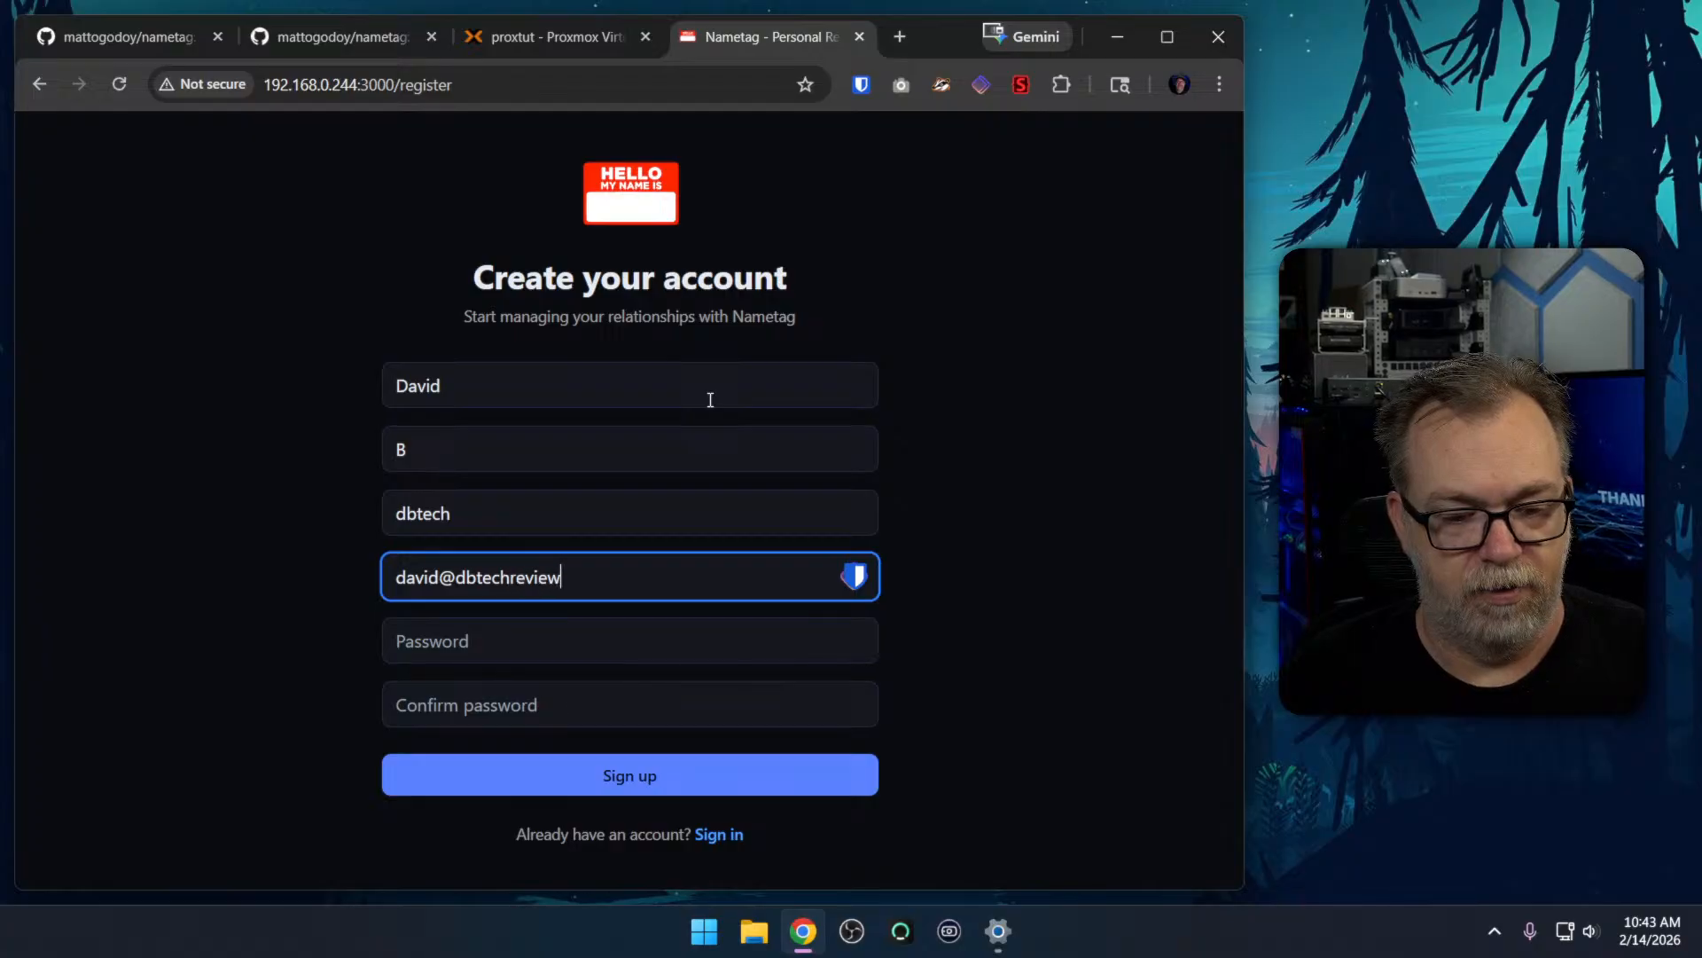
Enter and confirm the account password, and submit the registration form
key(Tab)
text(Password)
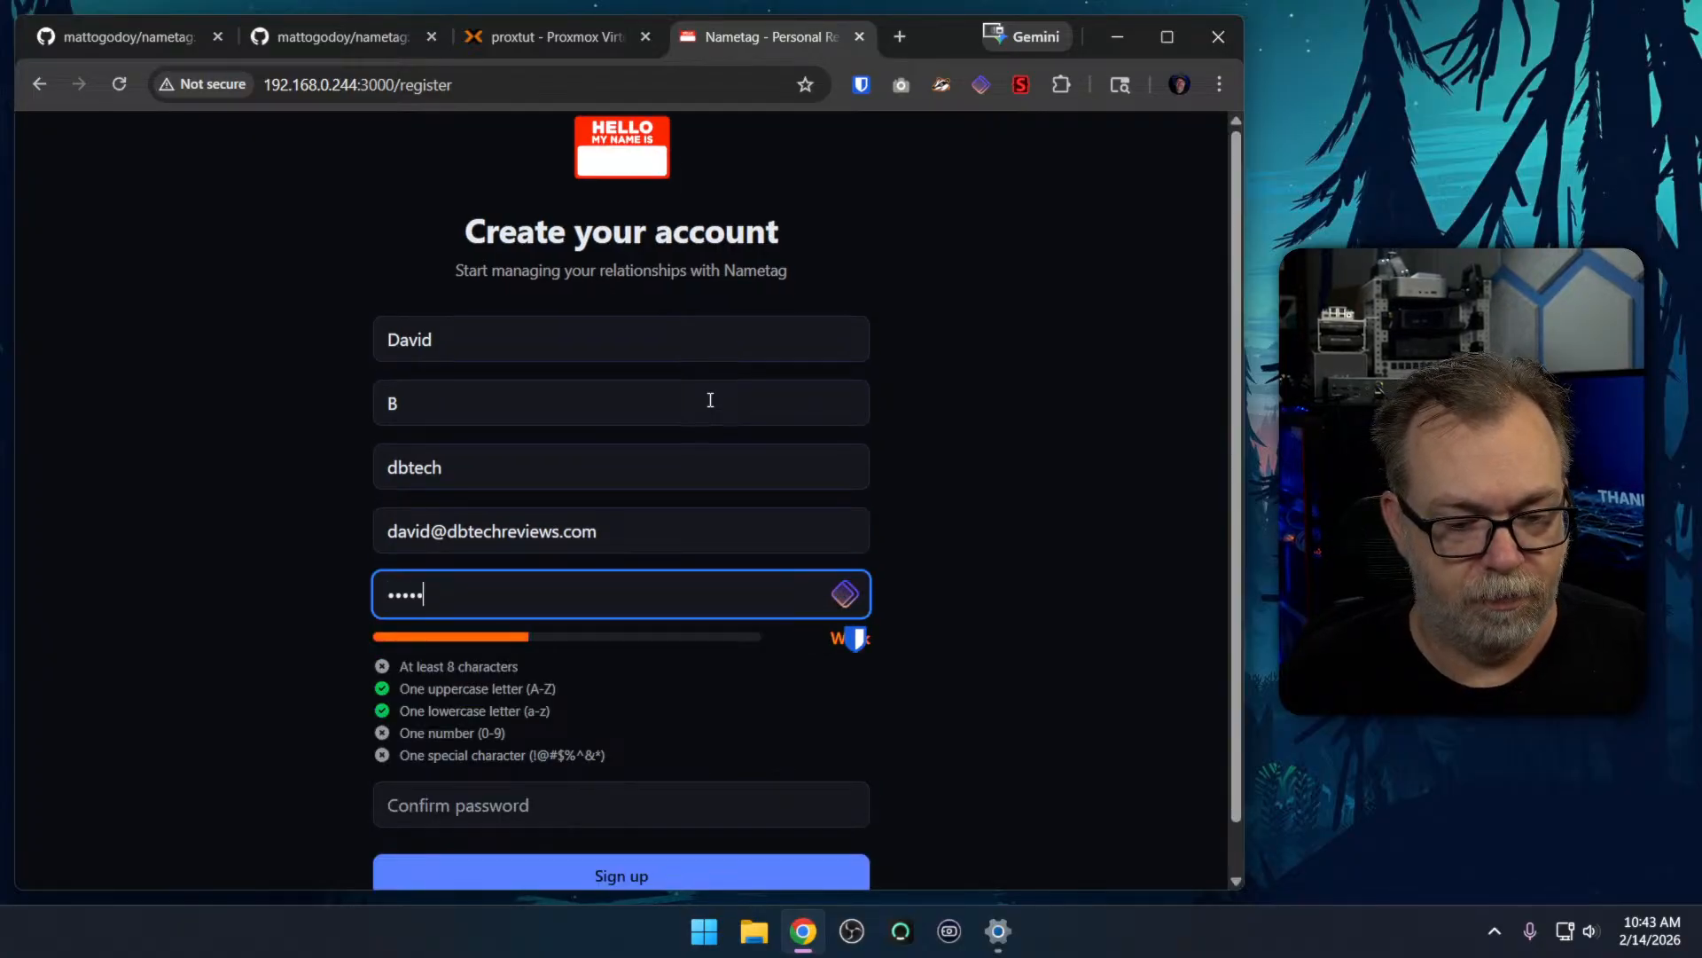
text(12!)
key(Tab)
text(Password)
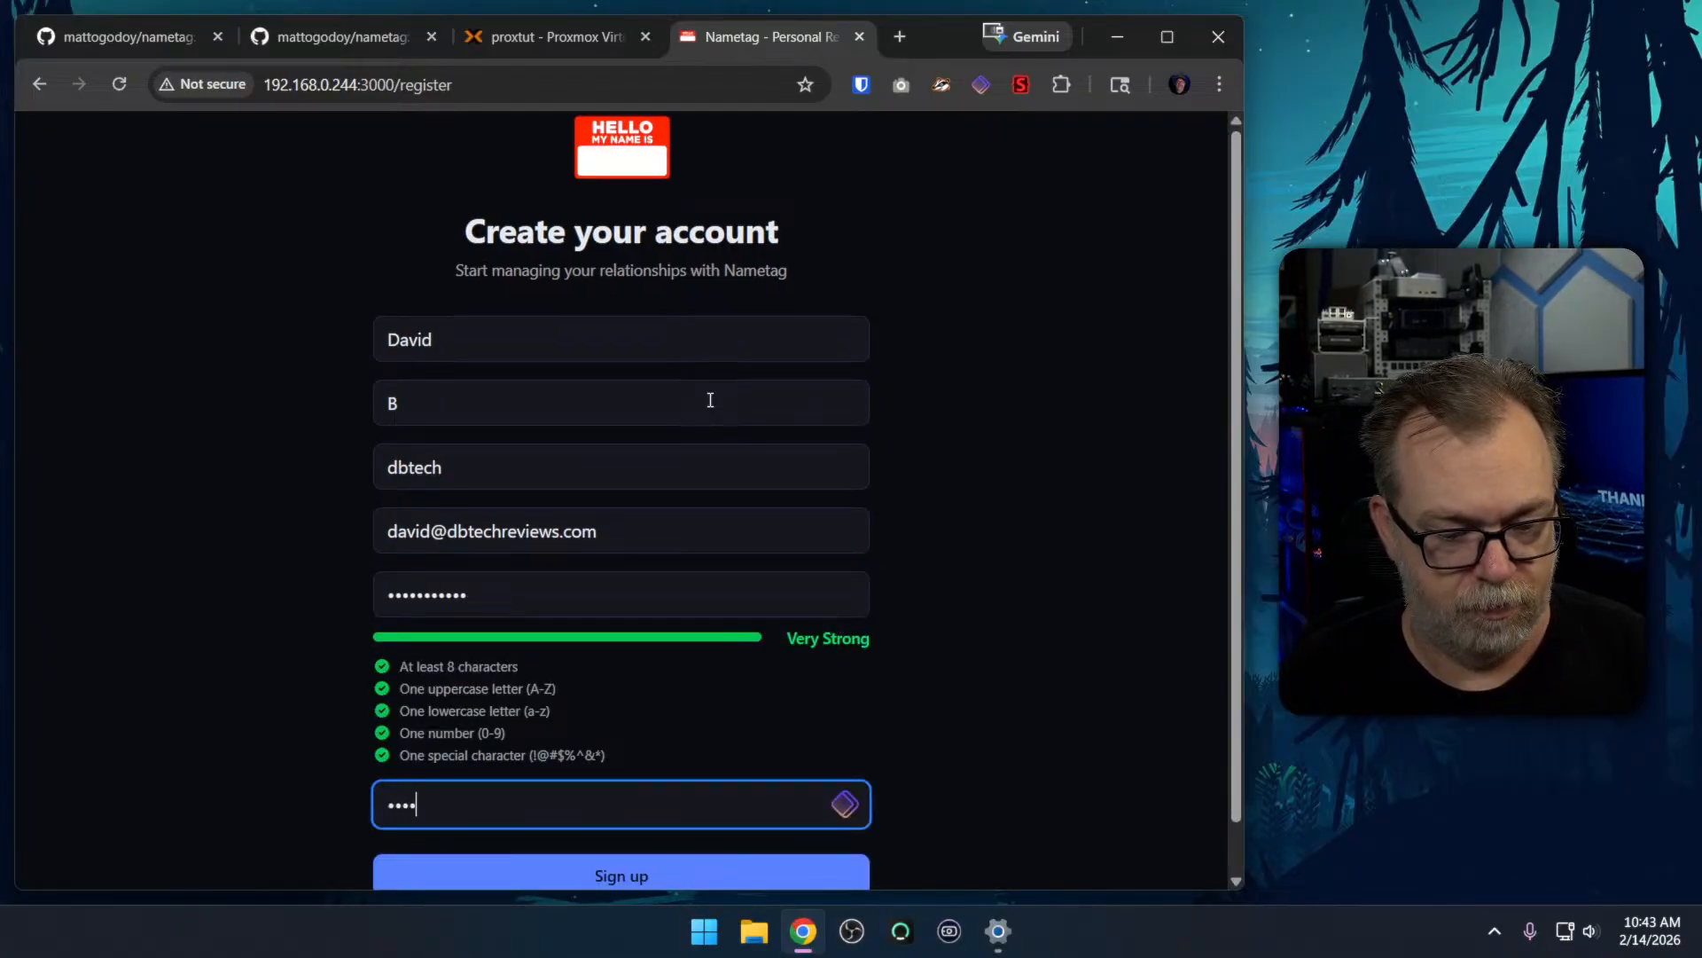
text(12!)
scroll(789, 496, down, 1)
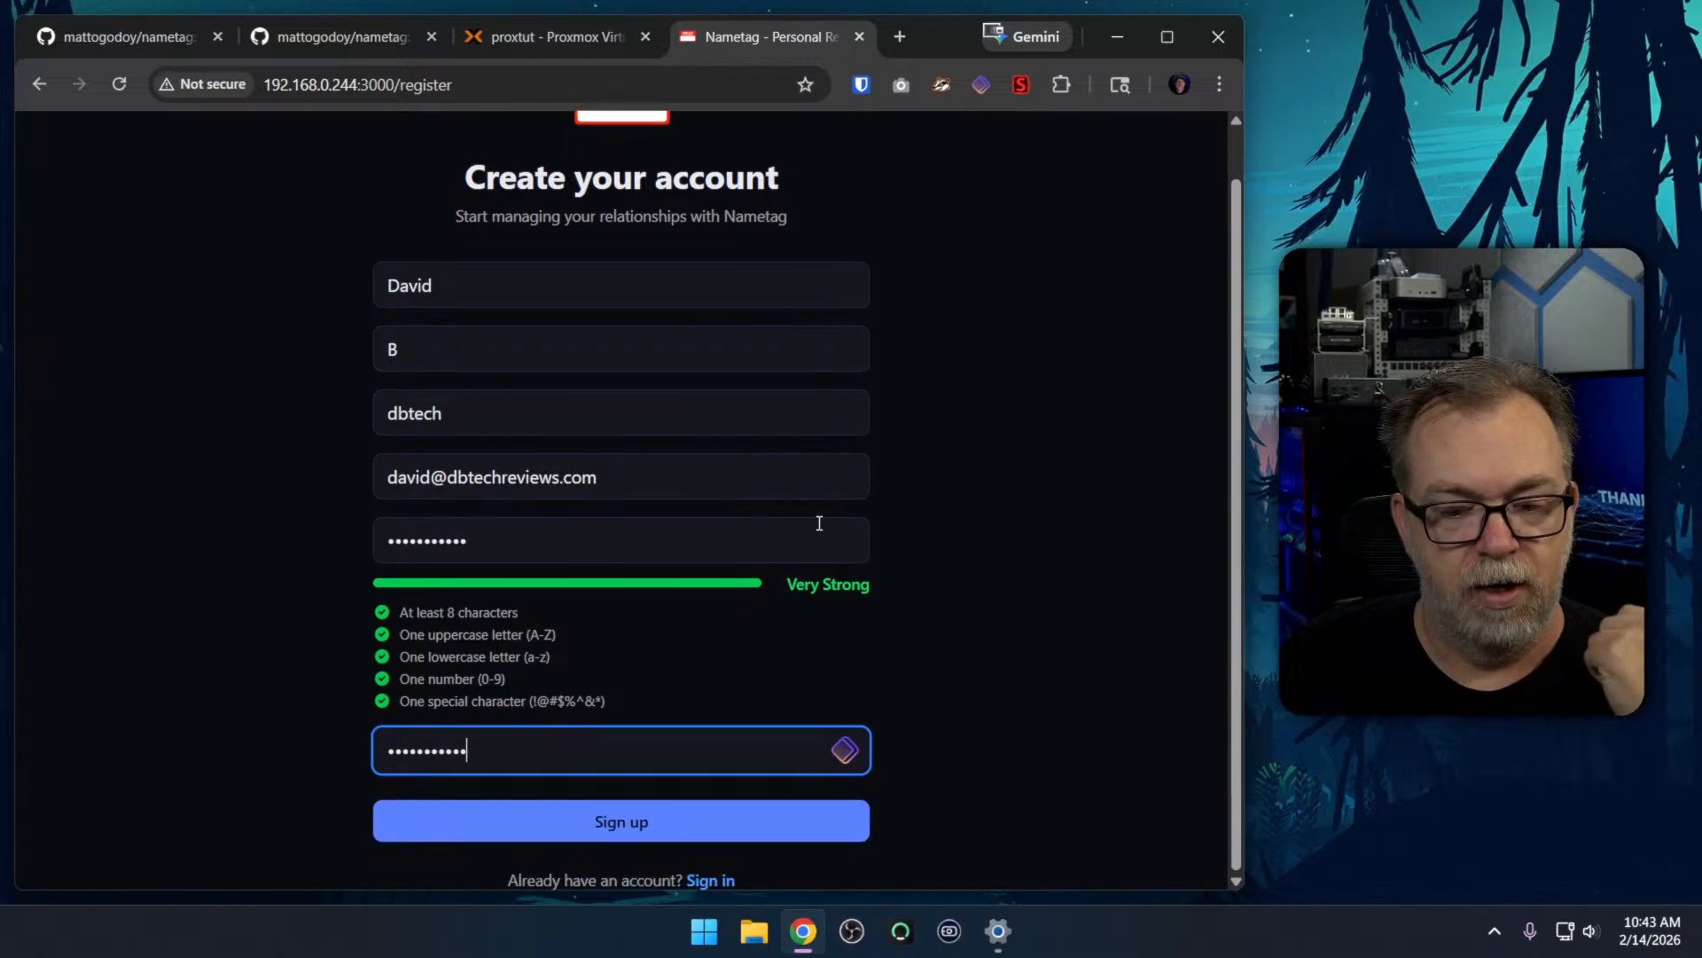
click(636, 817)
Log in to Nametag with the registered e-mail address and account password, and dismiss the password manager's save prompt
click(637, 529)
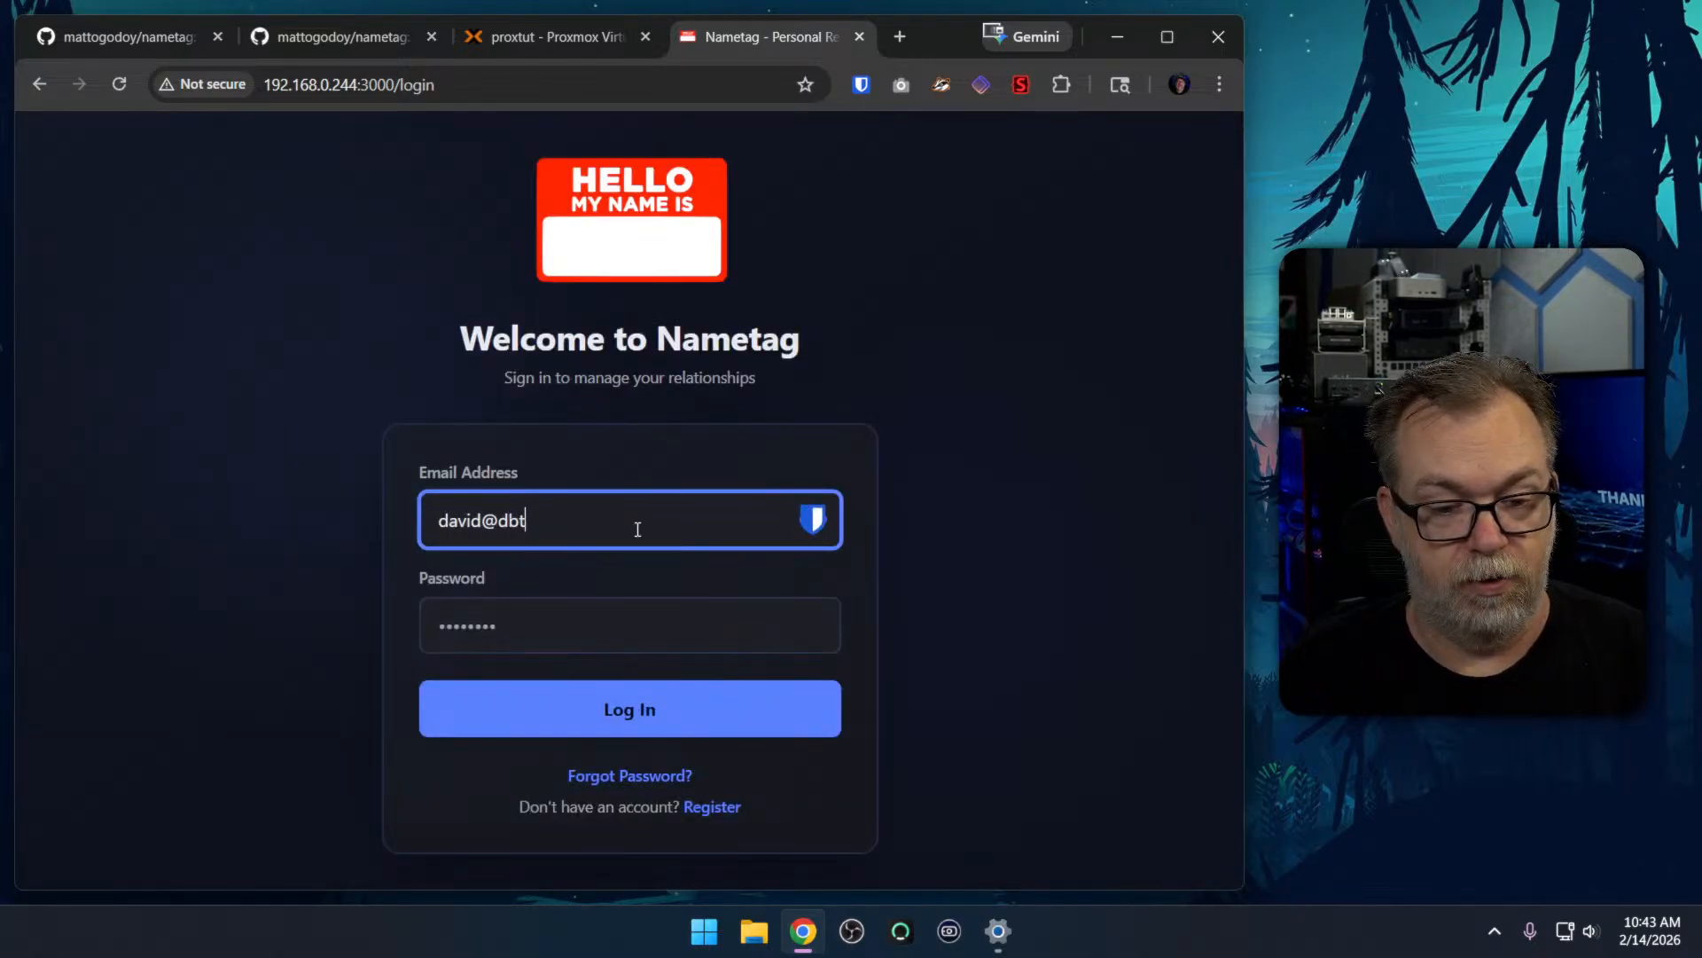
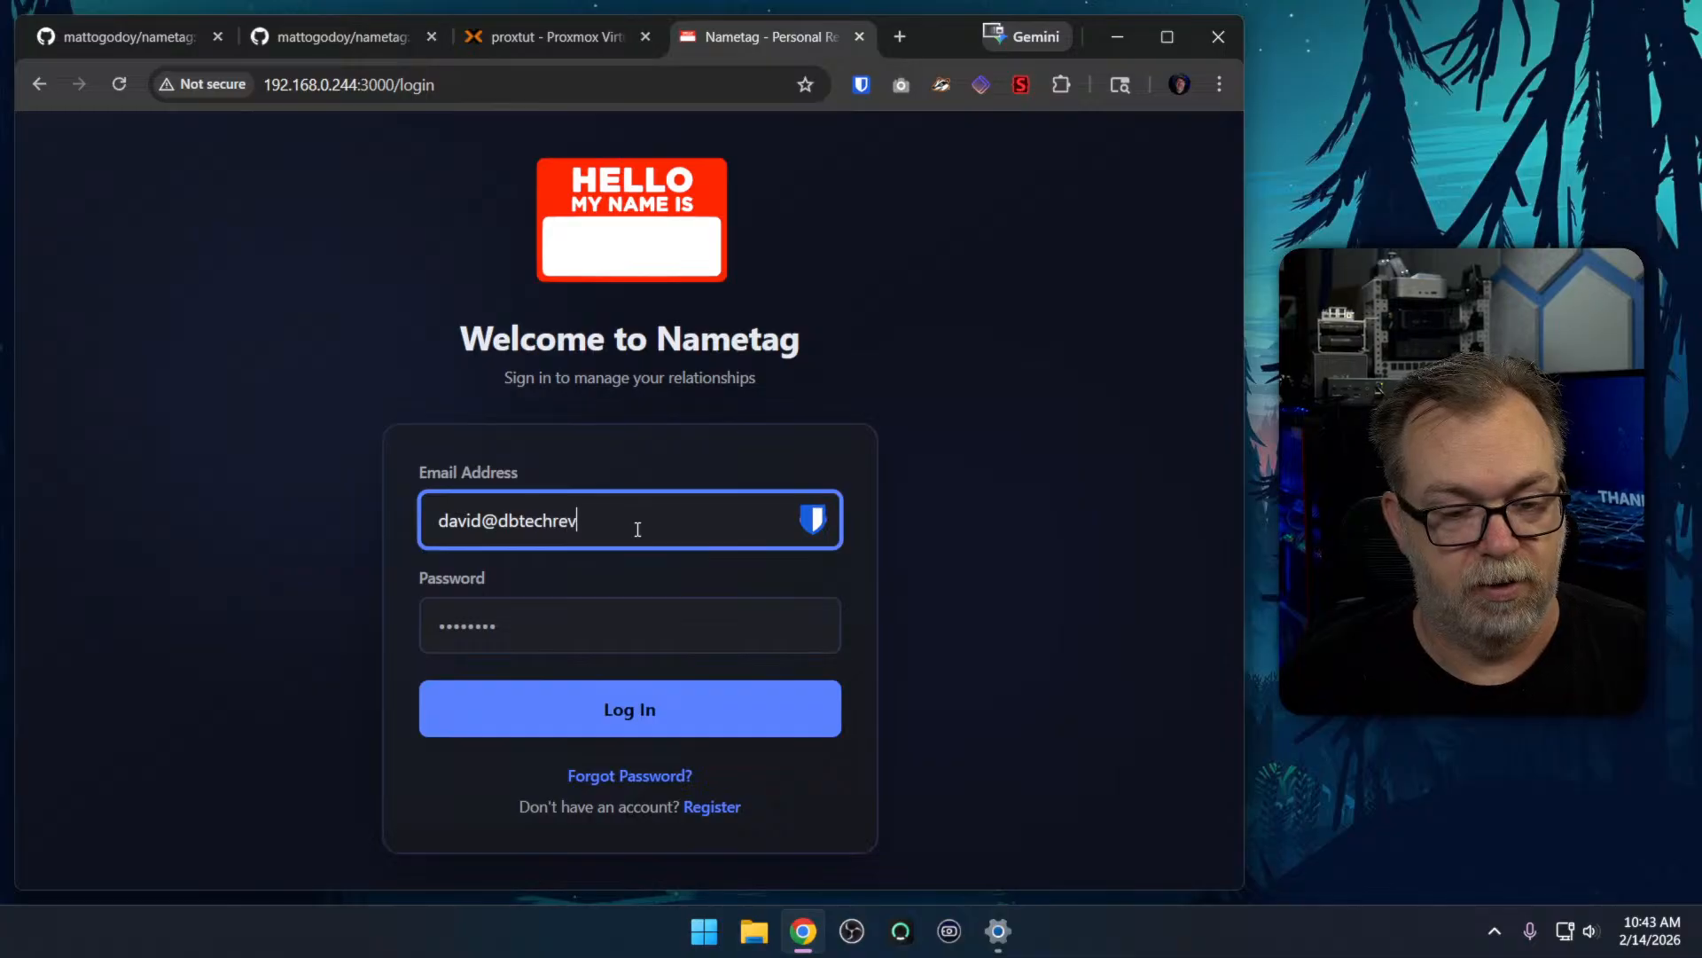
key(Tab)
text(••••••••••)
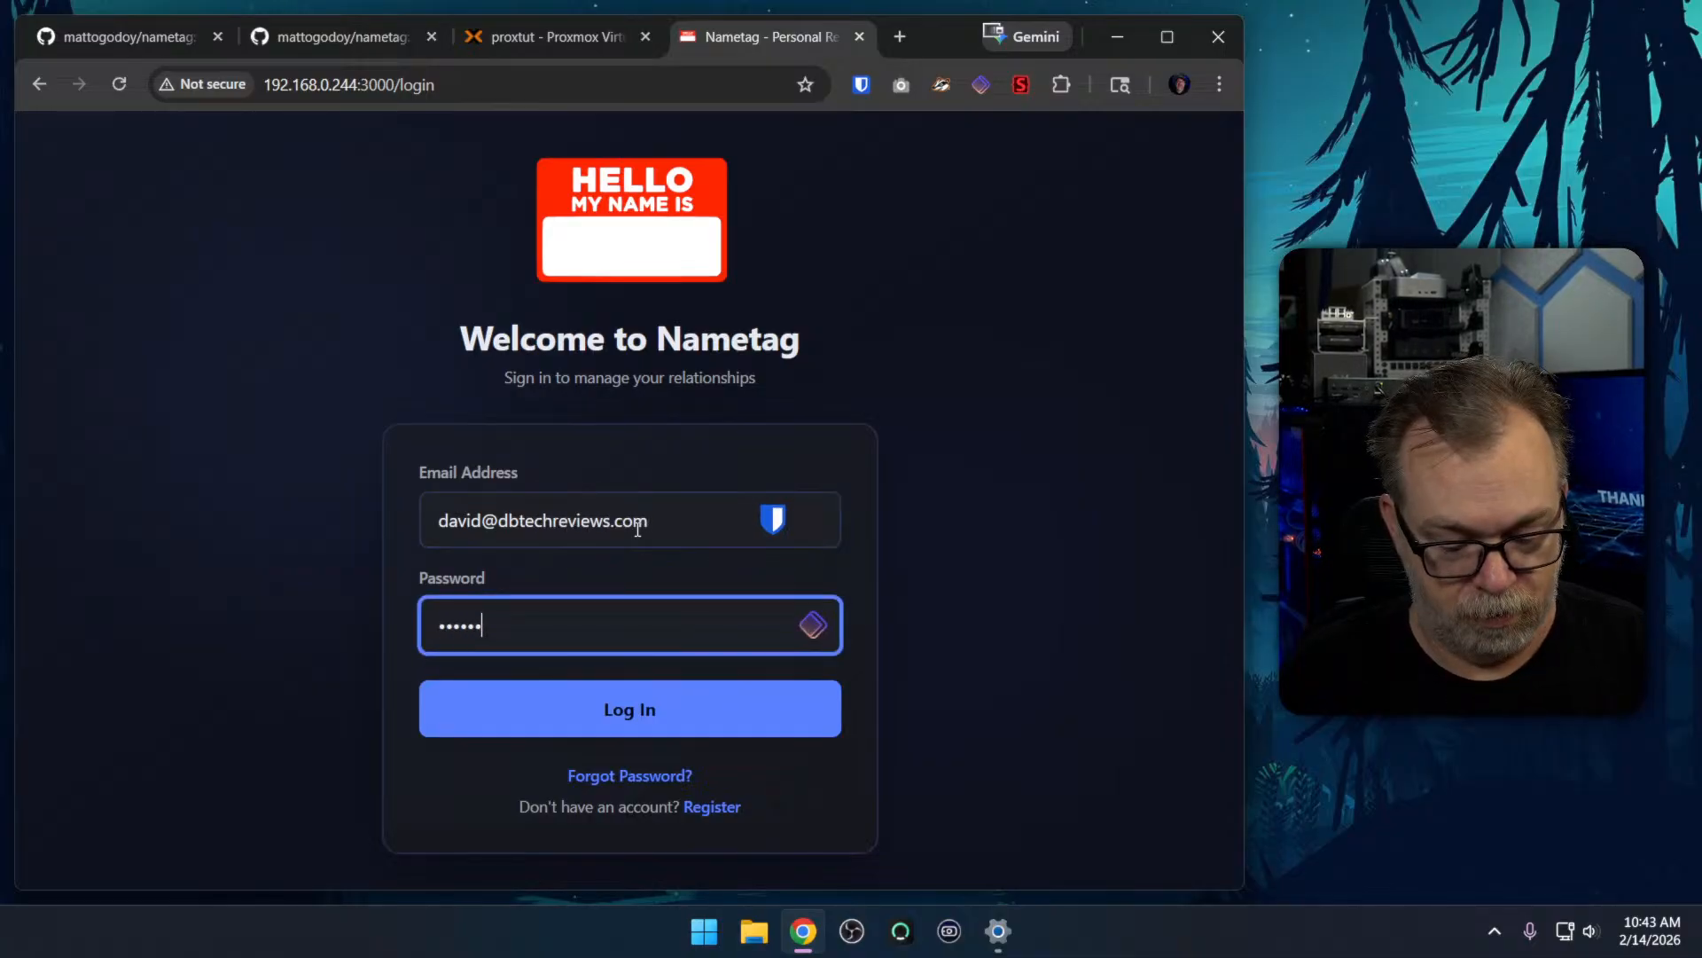
key(Return)
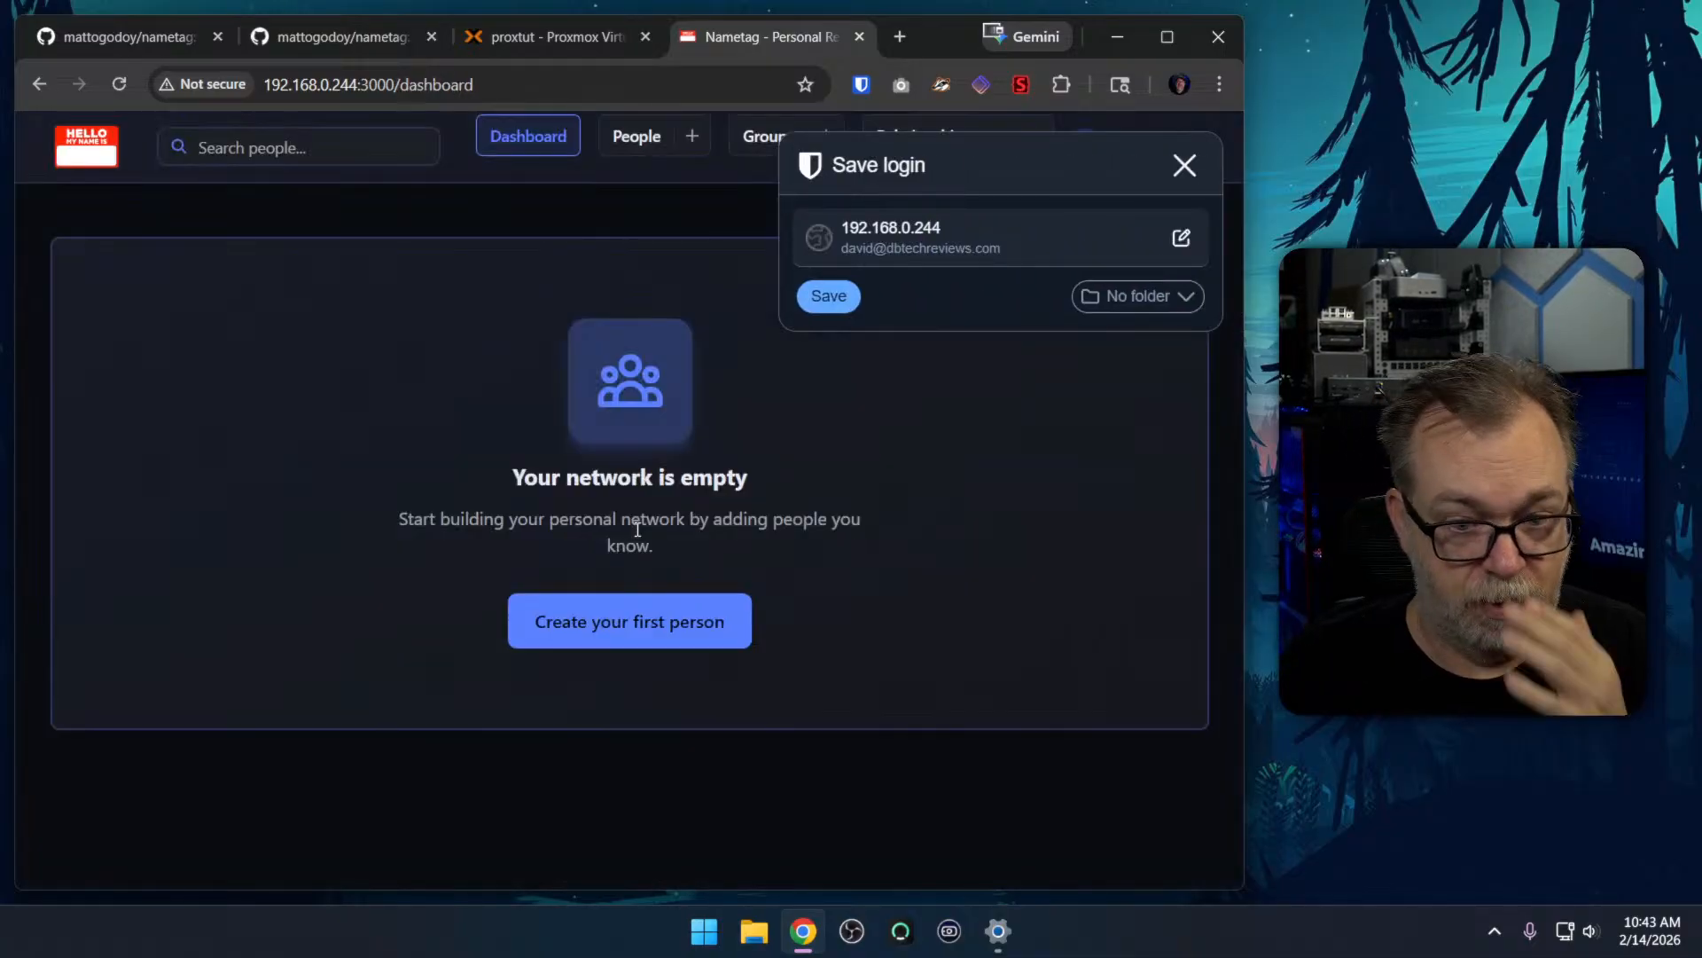
click(1185, 165)
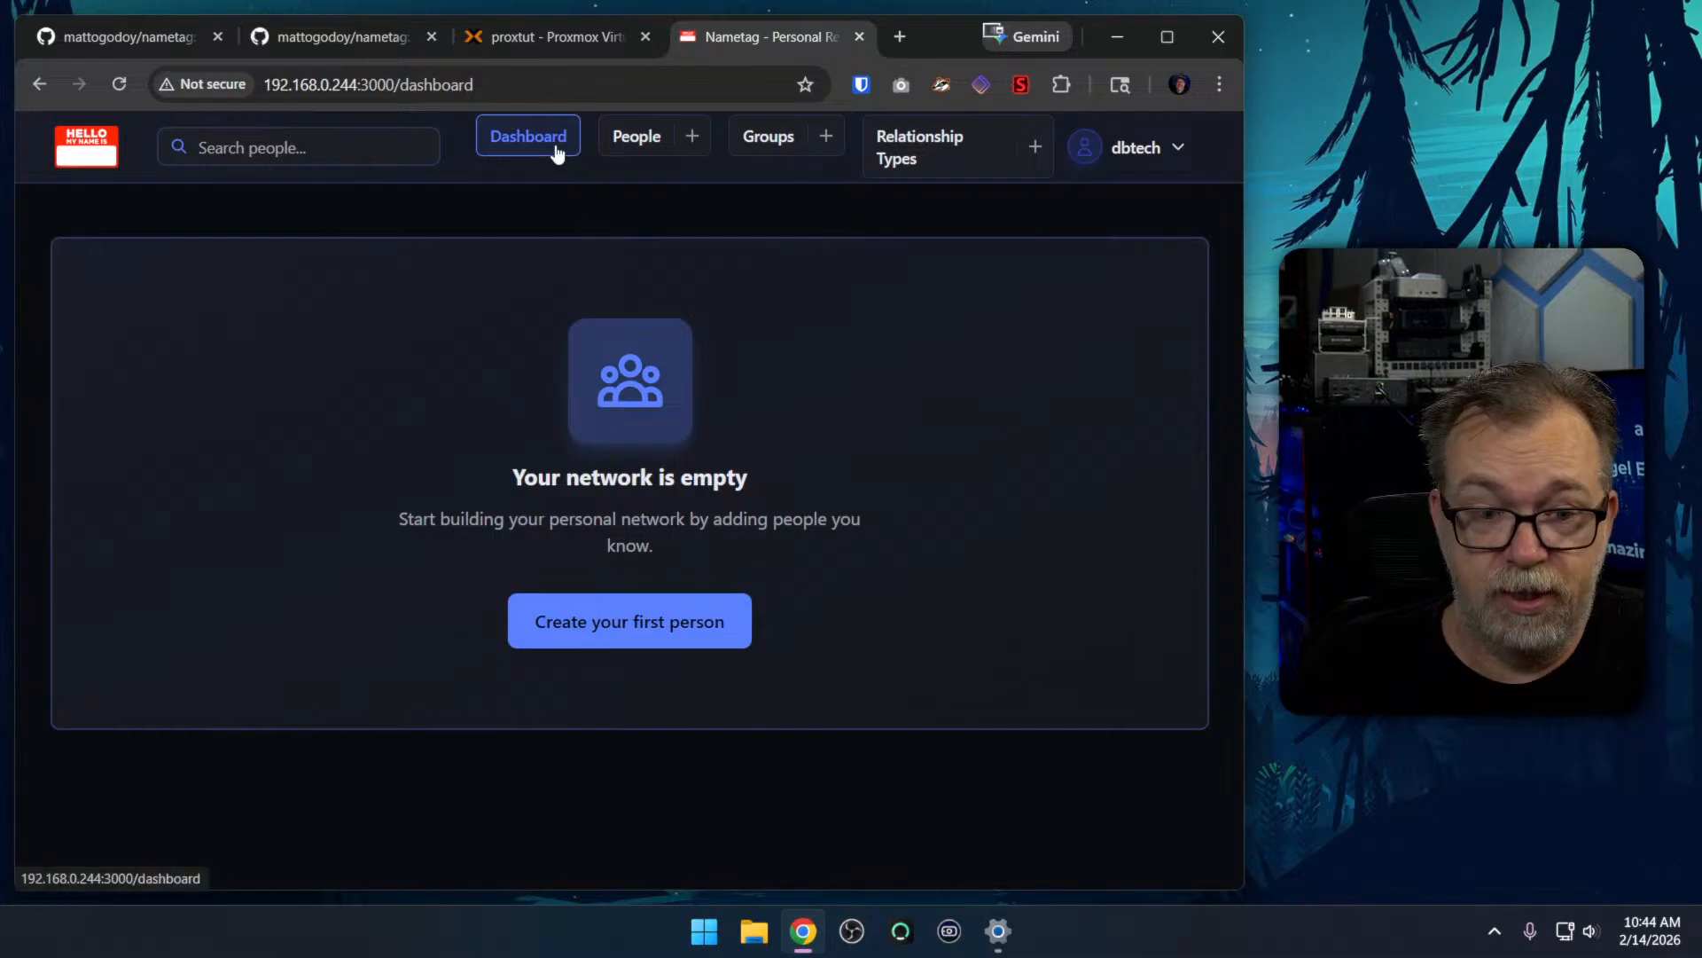
View the People and Groups pages, and look through the list of default relationship types
click(638, 155)
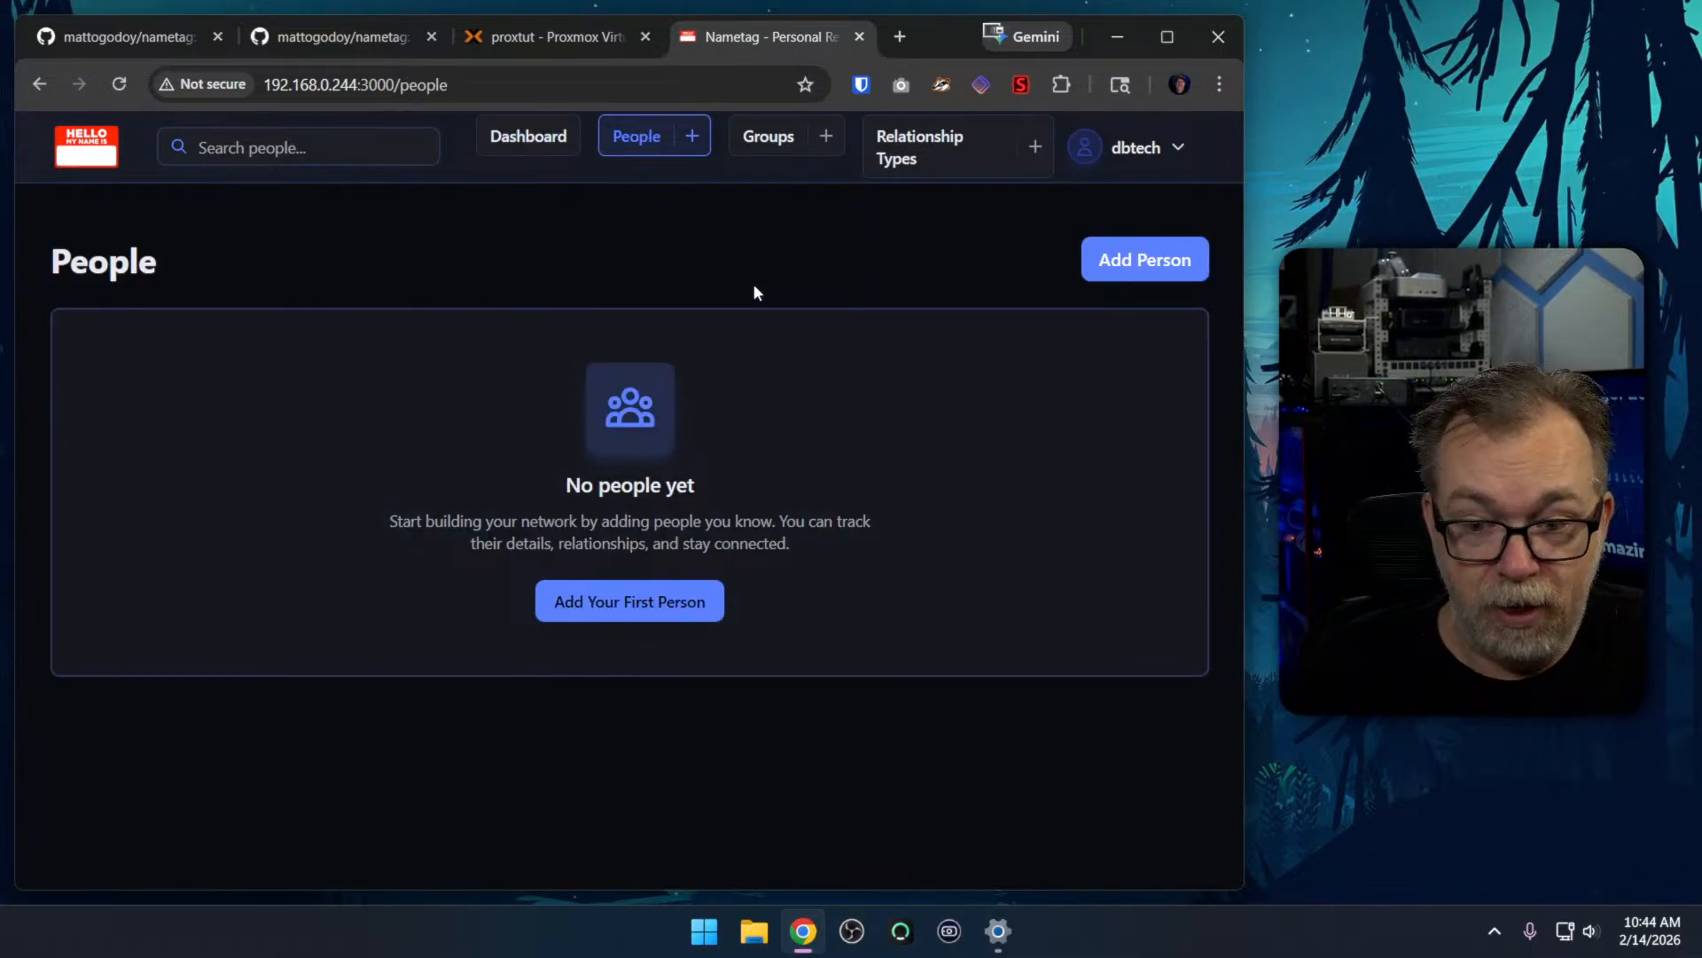
click(768, 142)
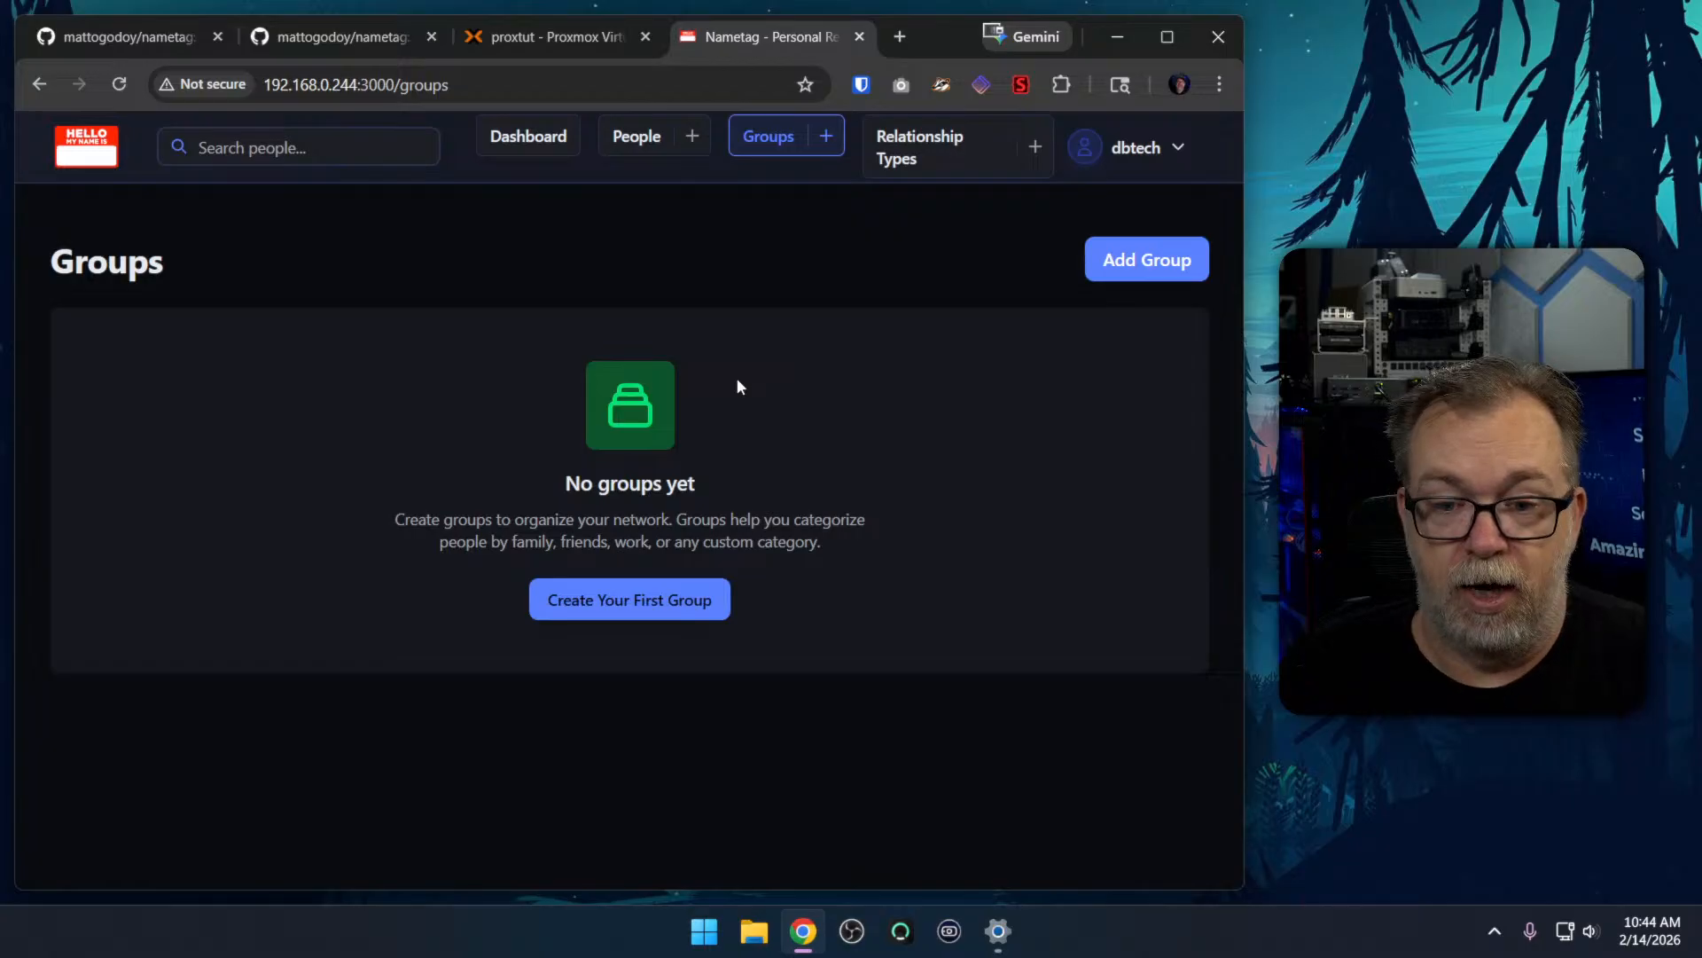
click(942, 171)
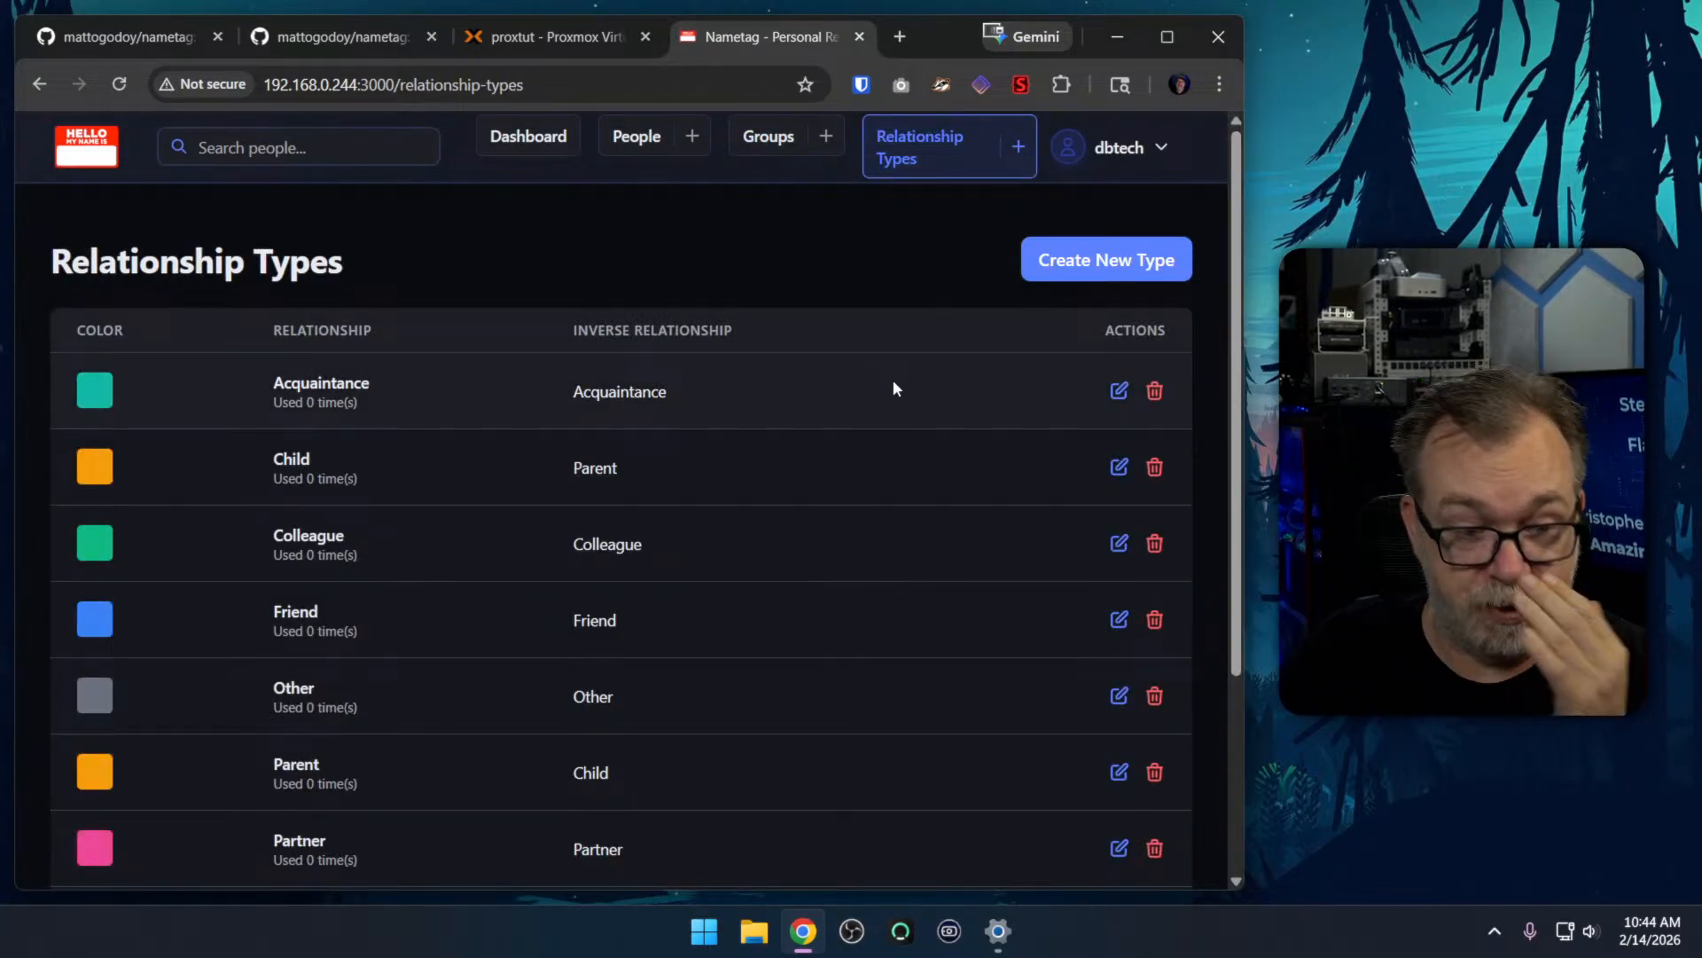
scroll(892, 380, down, 3)
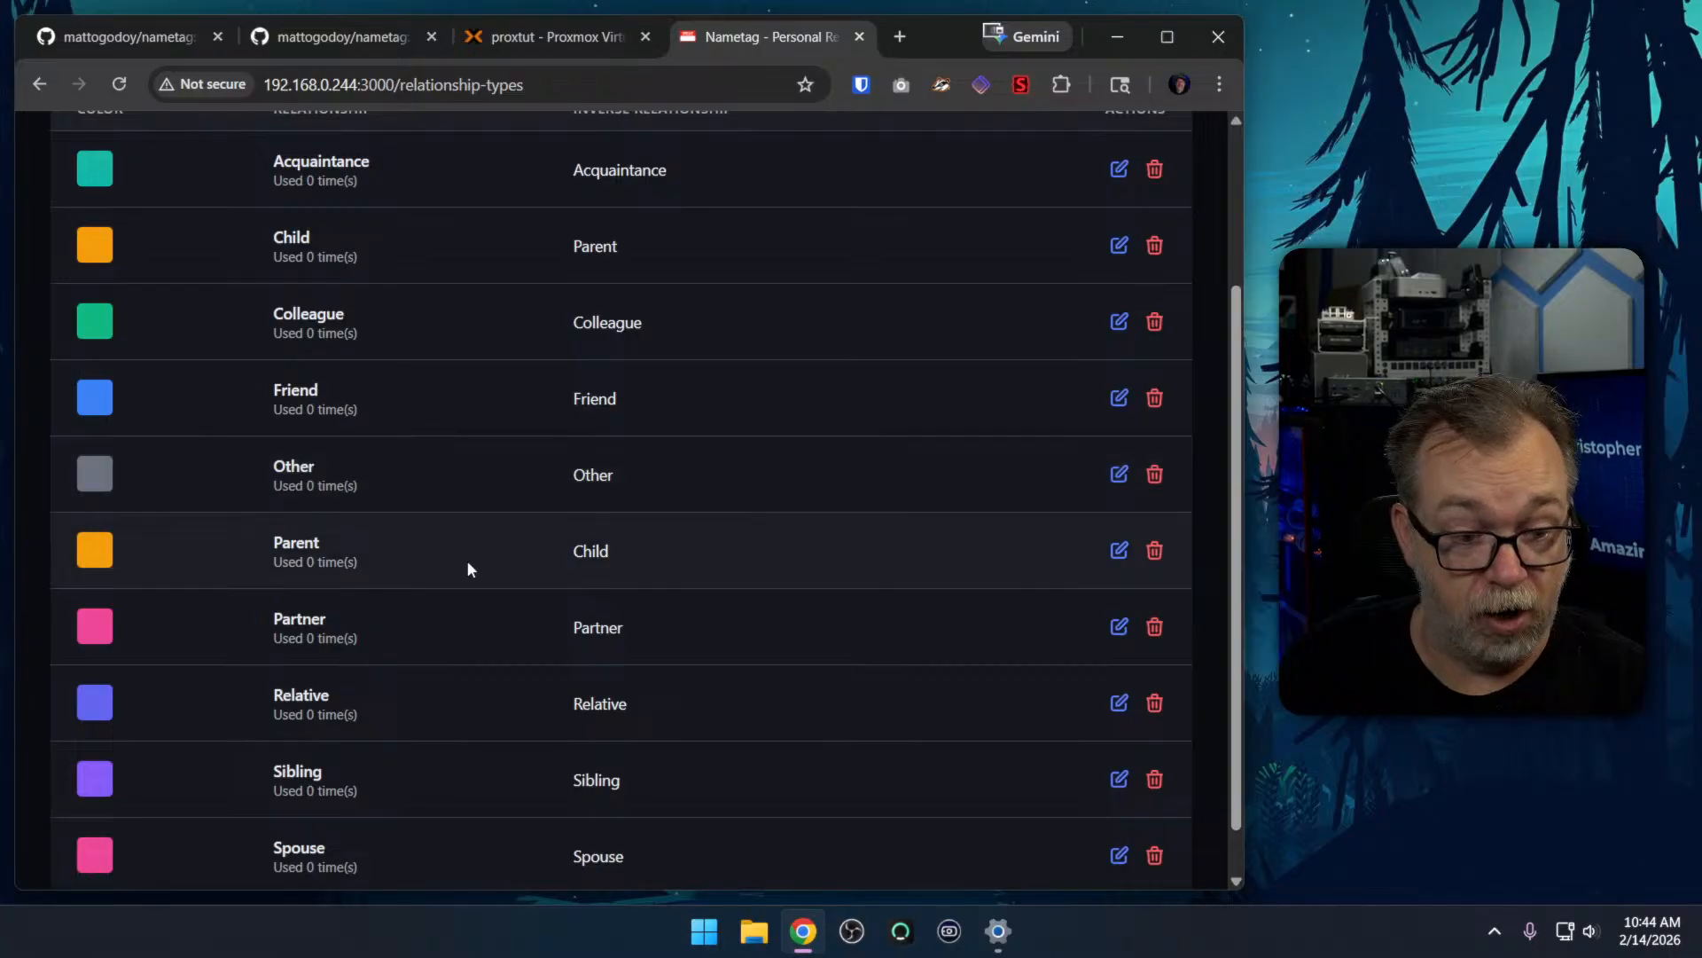
scroll(440, 607, down, 1)
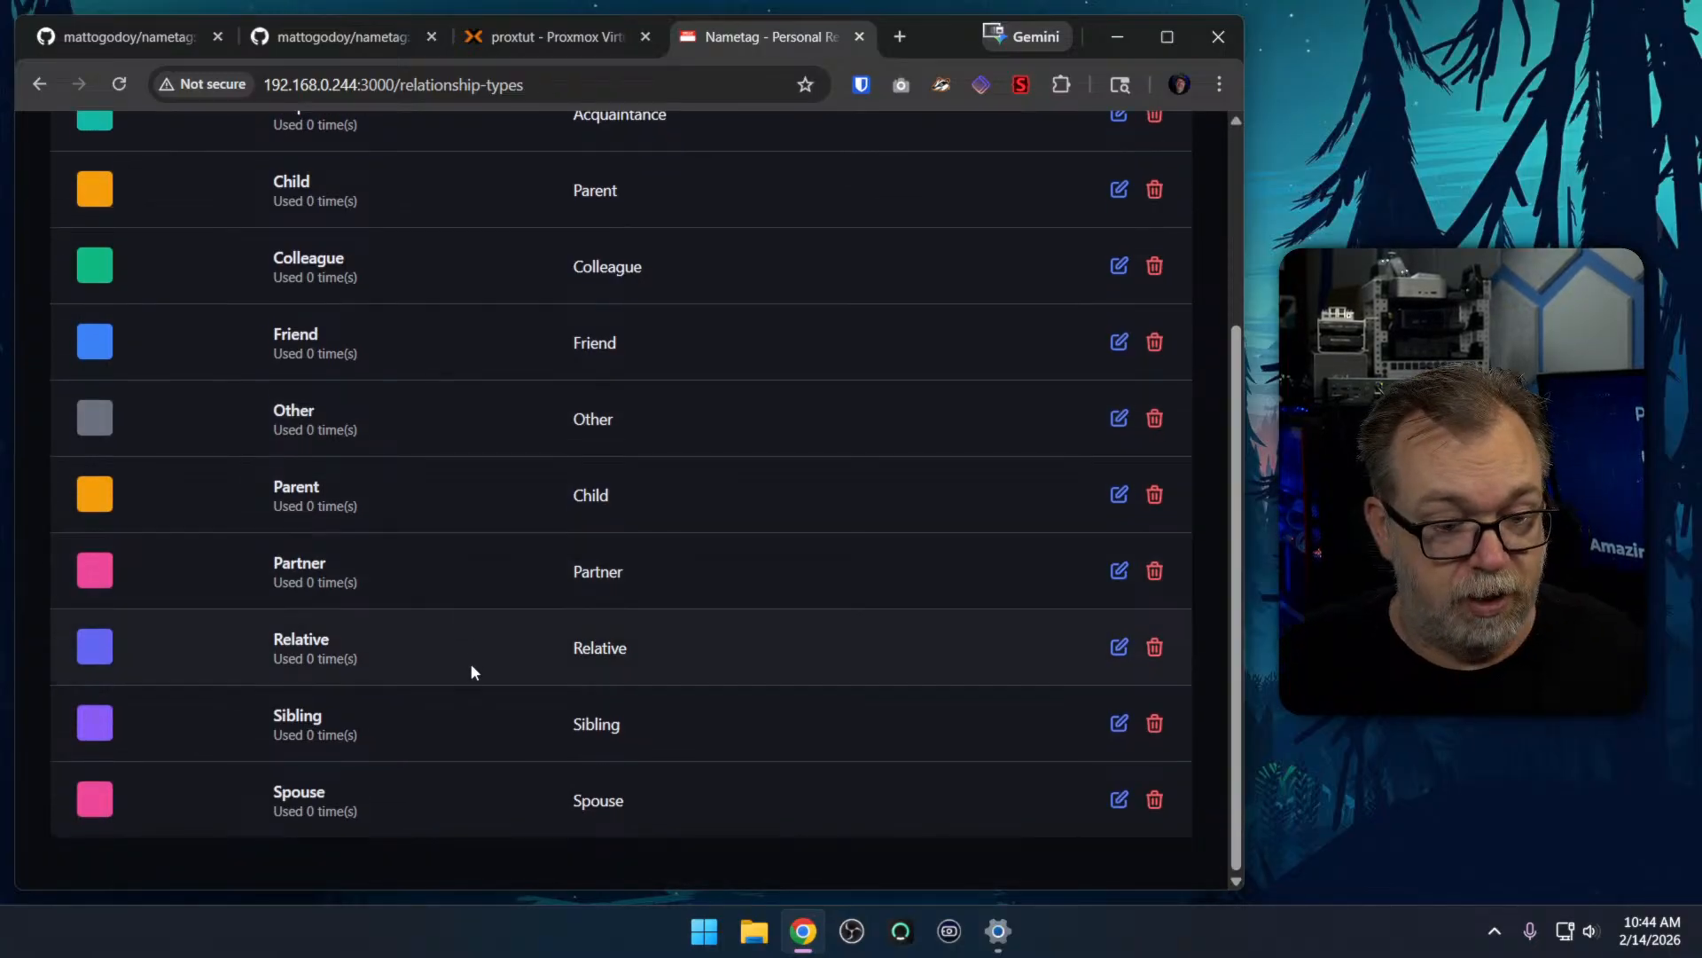
scroll(491, 723, up, 4)
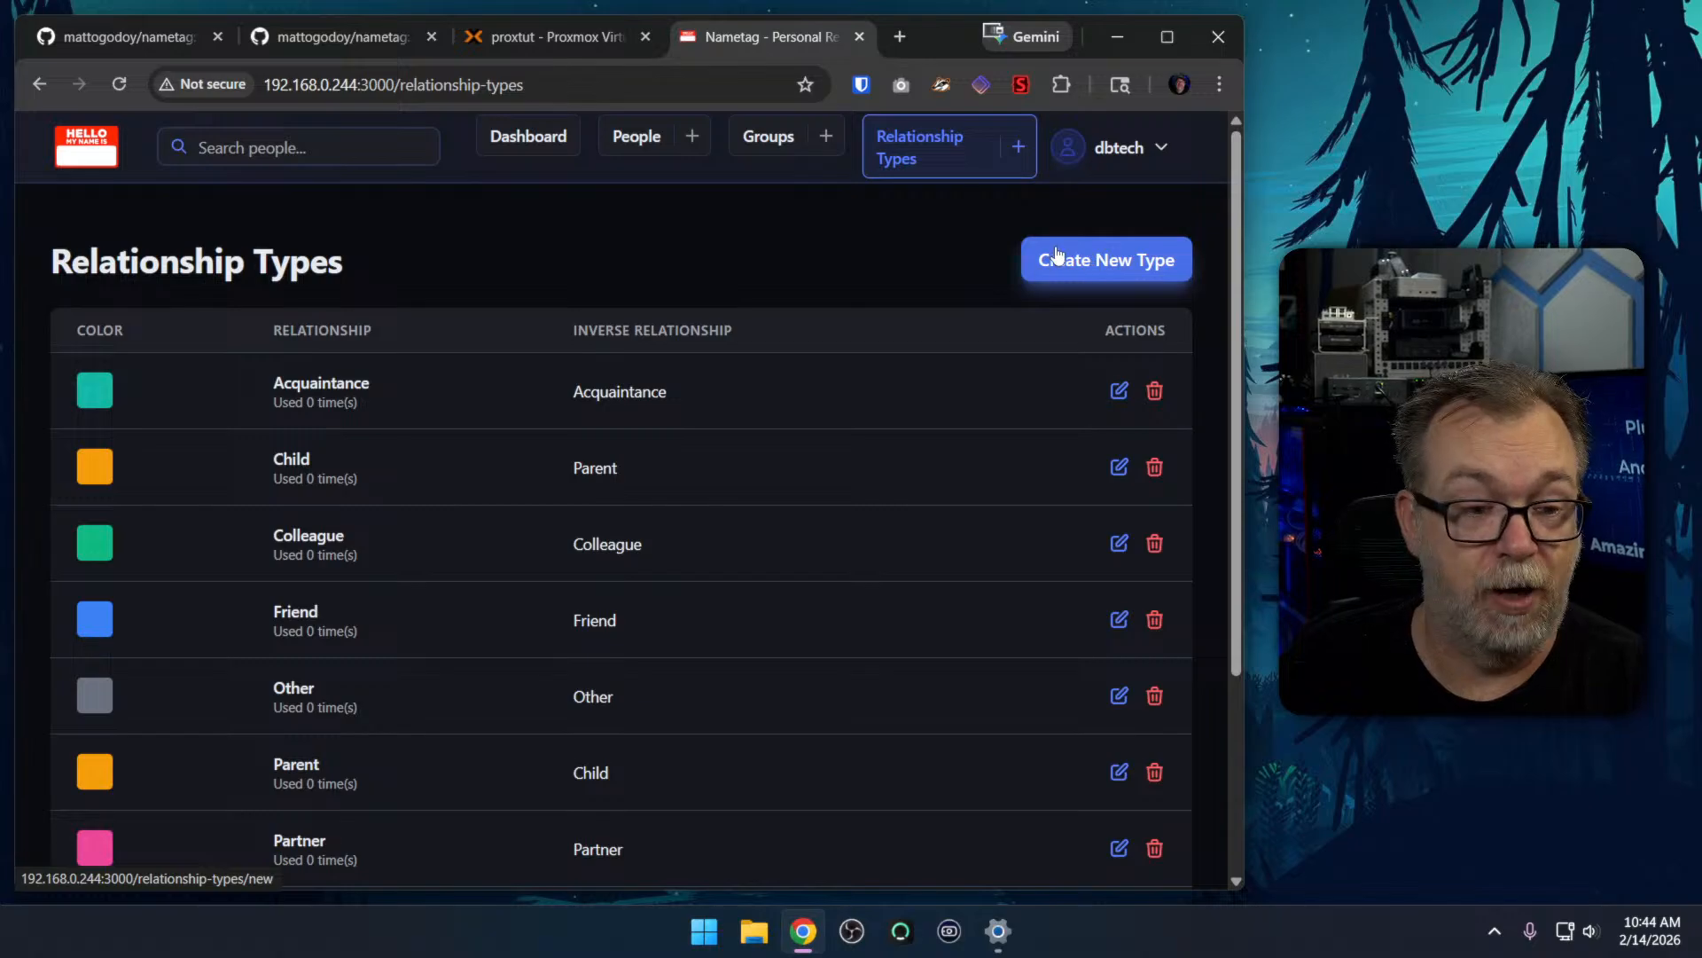
Open the Nametag settings, view the Profile and Appearance pages, and try the theme switch
click(1130, 152)
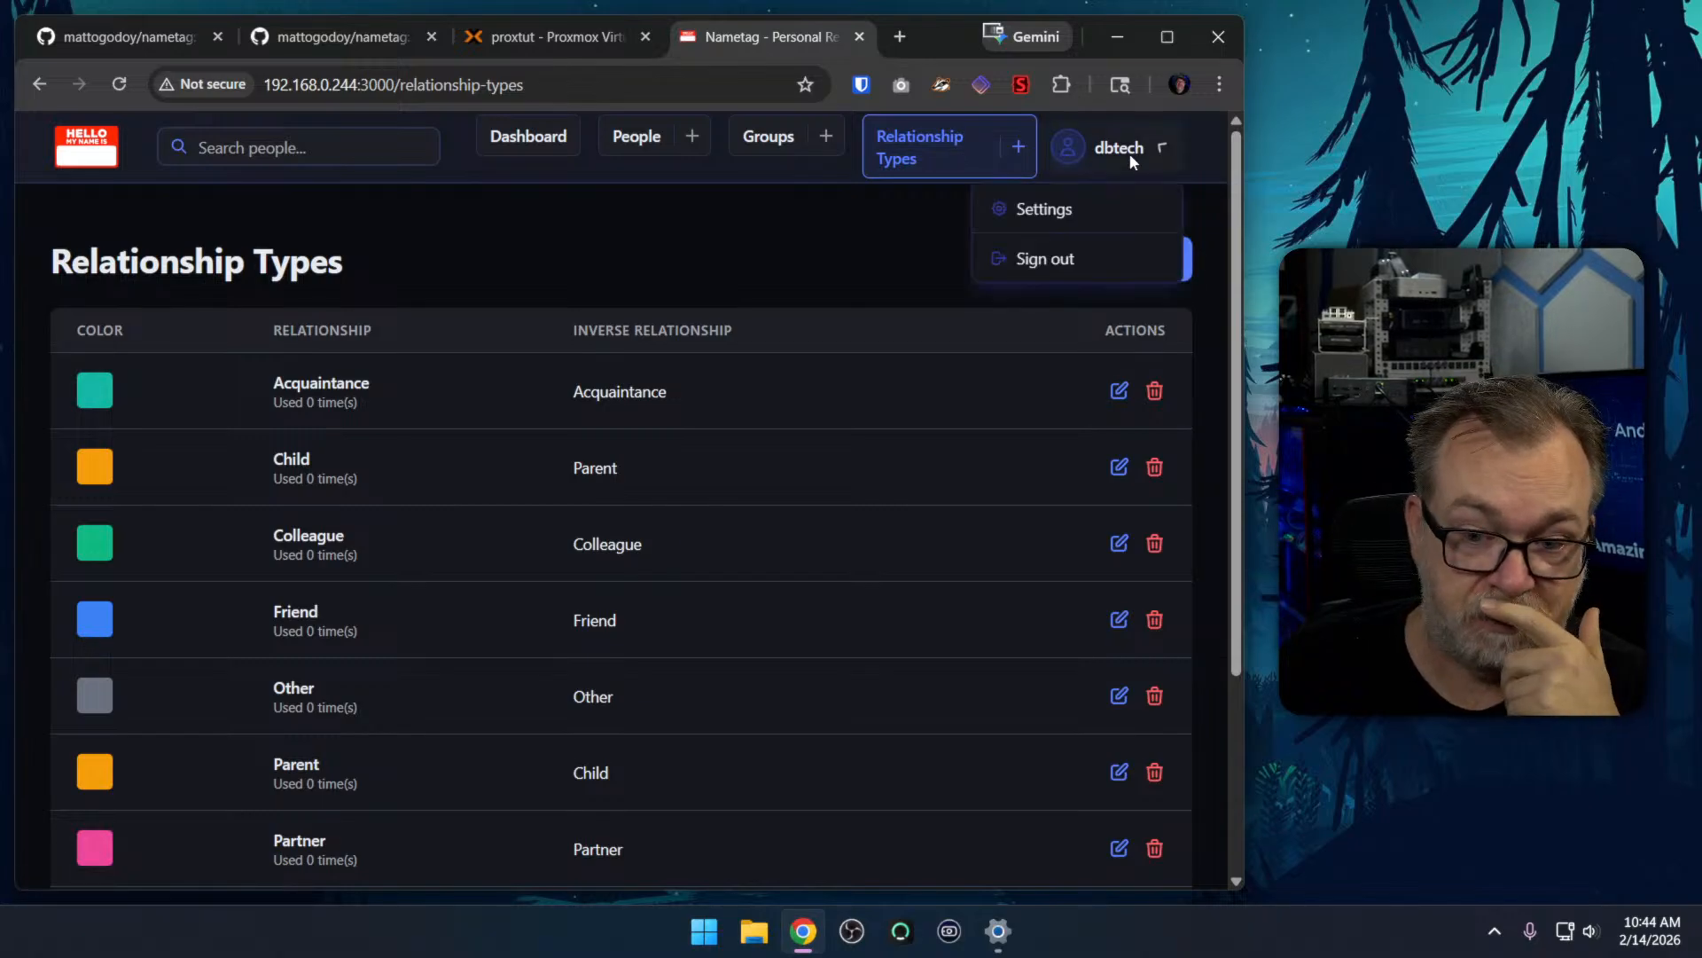
click(1046, 208)
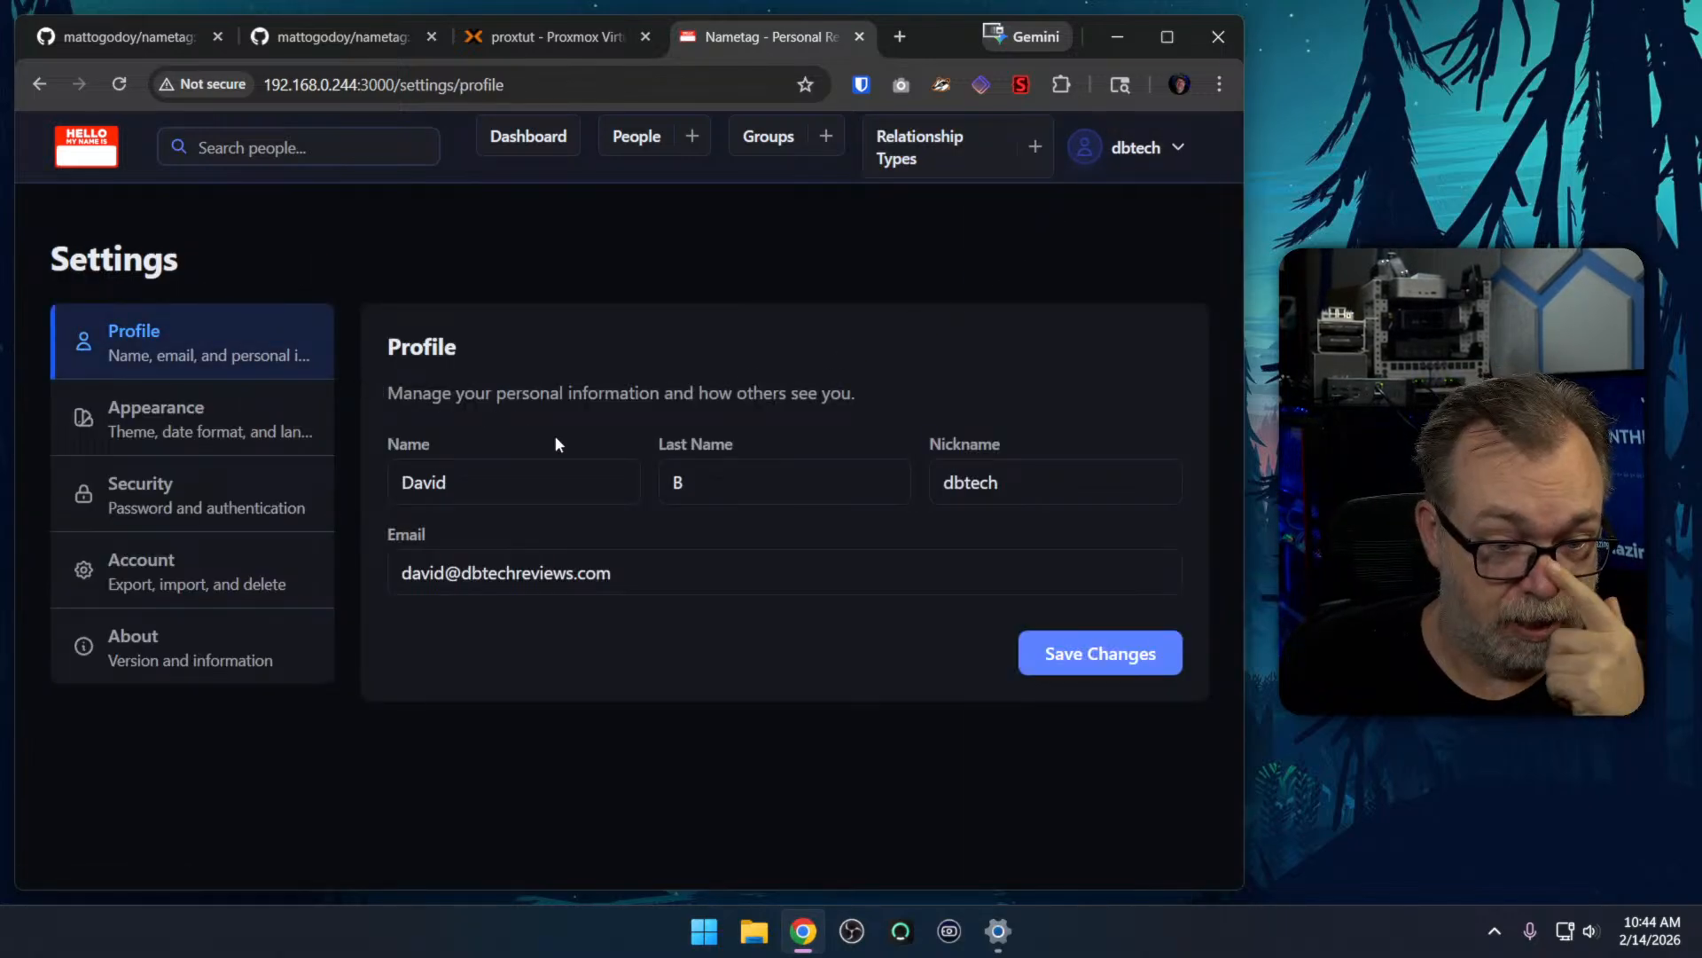
click(155, 424)
scroll(673, 434, down, 3)
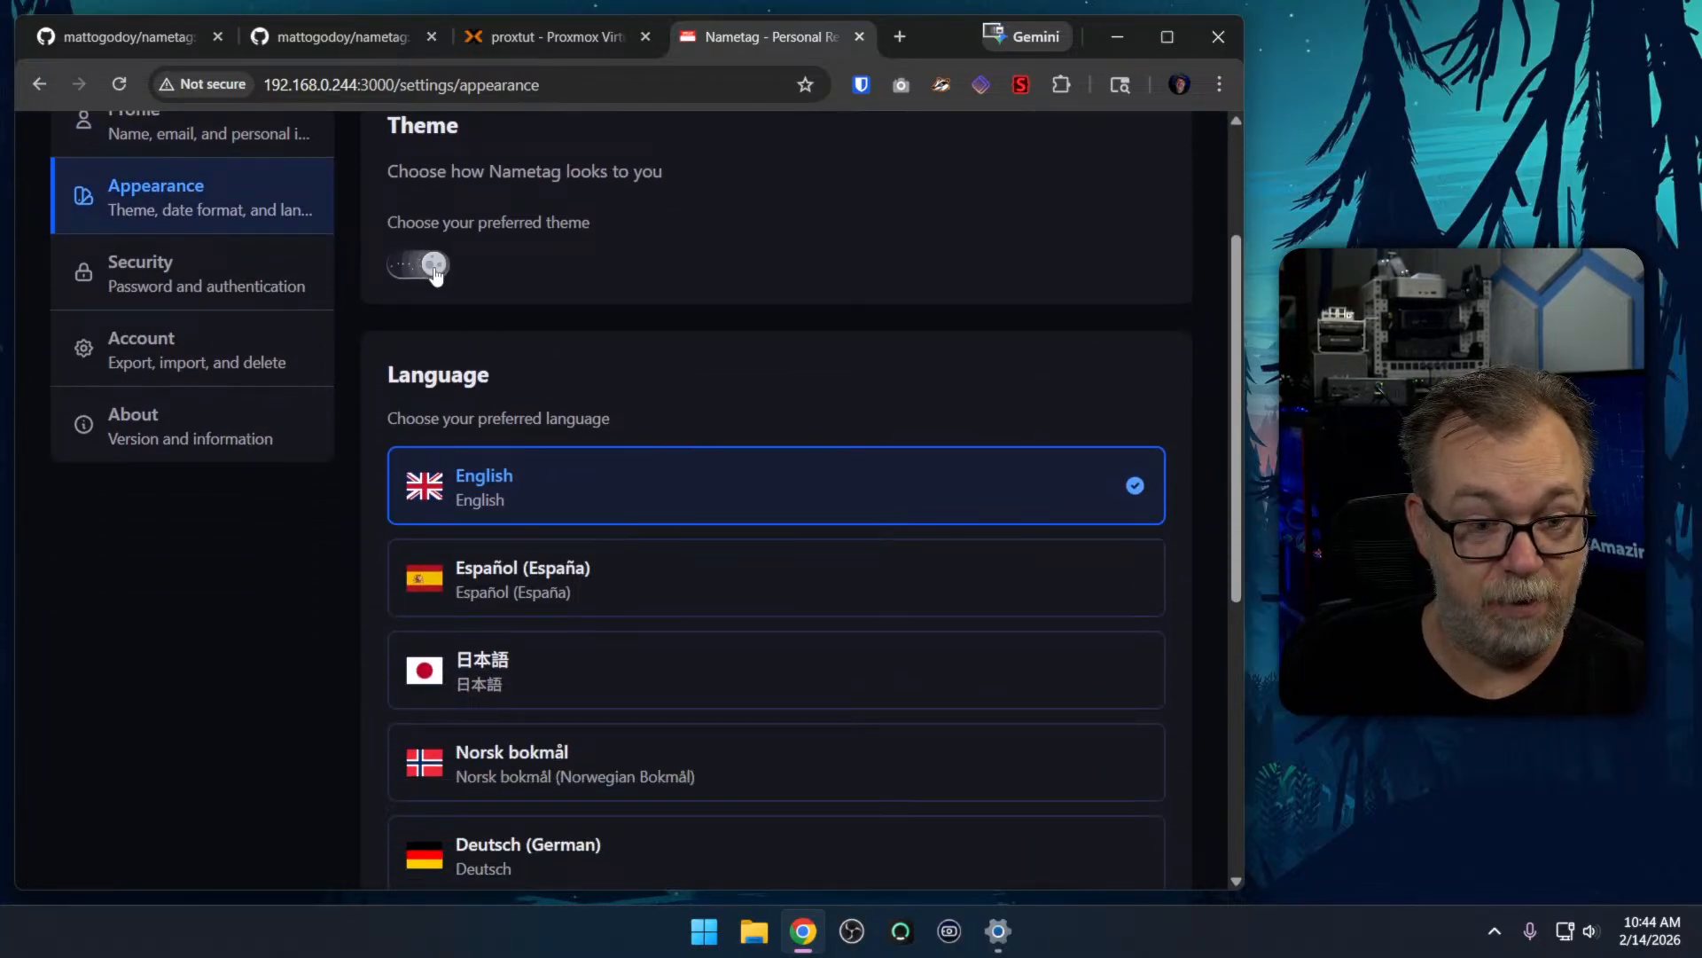
click(434, 265)
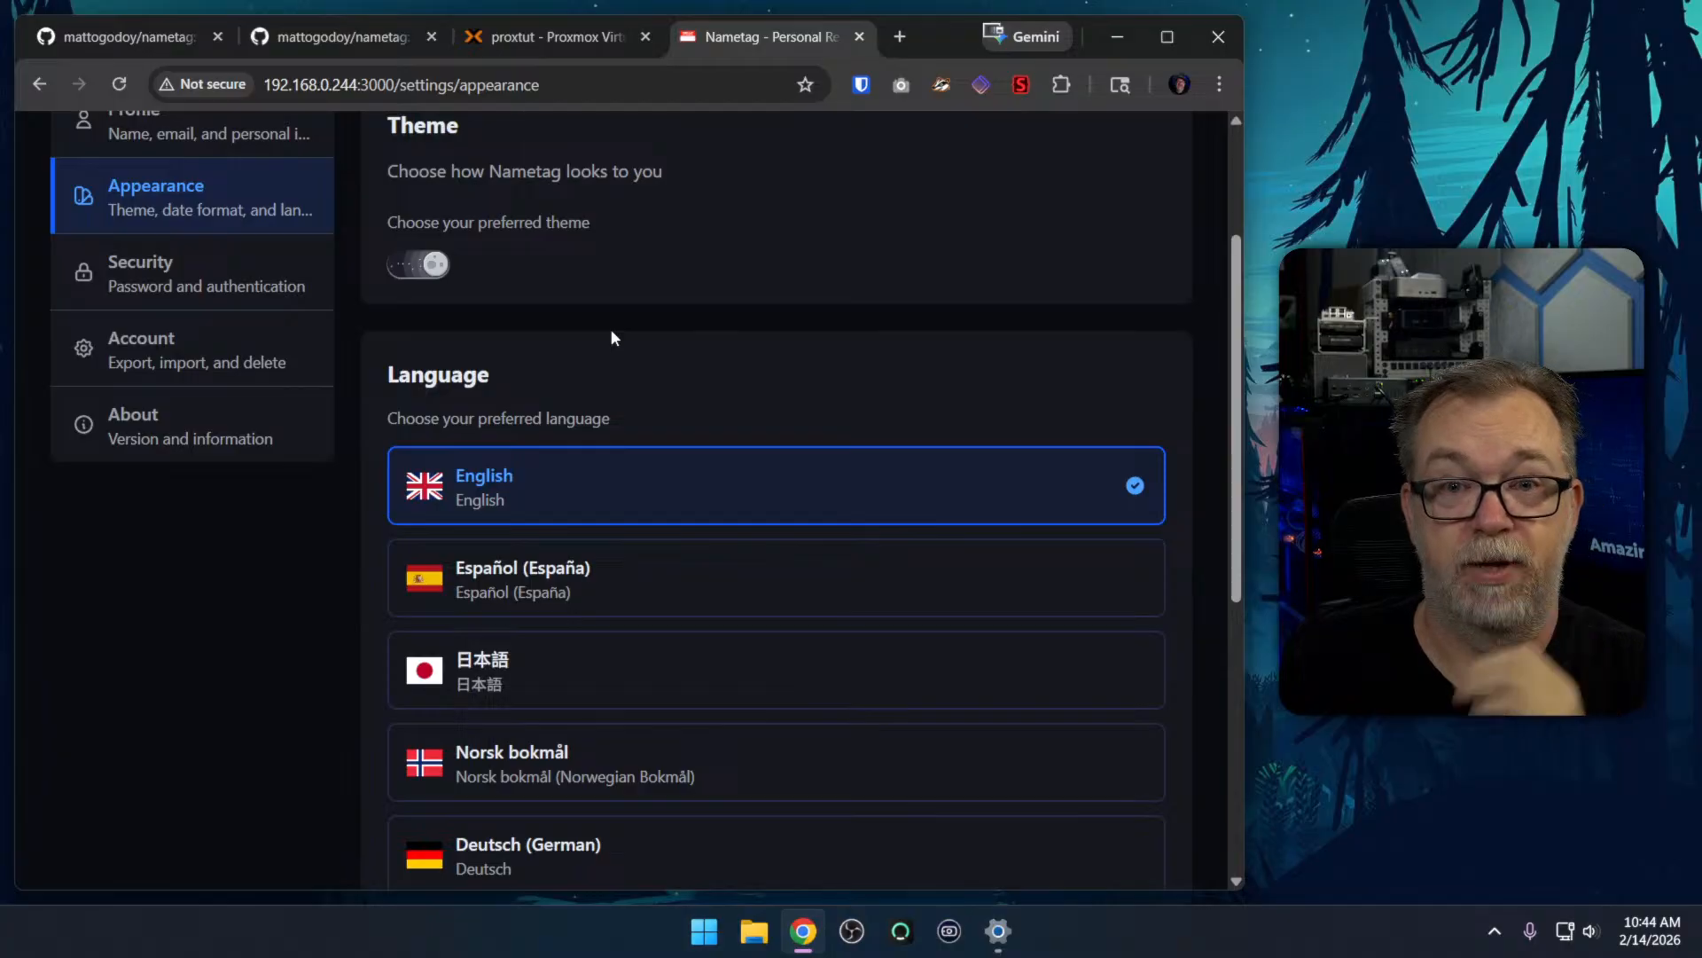
scroll(612, 337, up, 3)
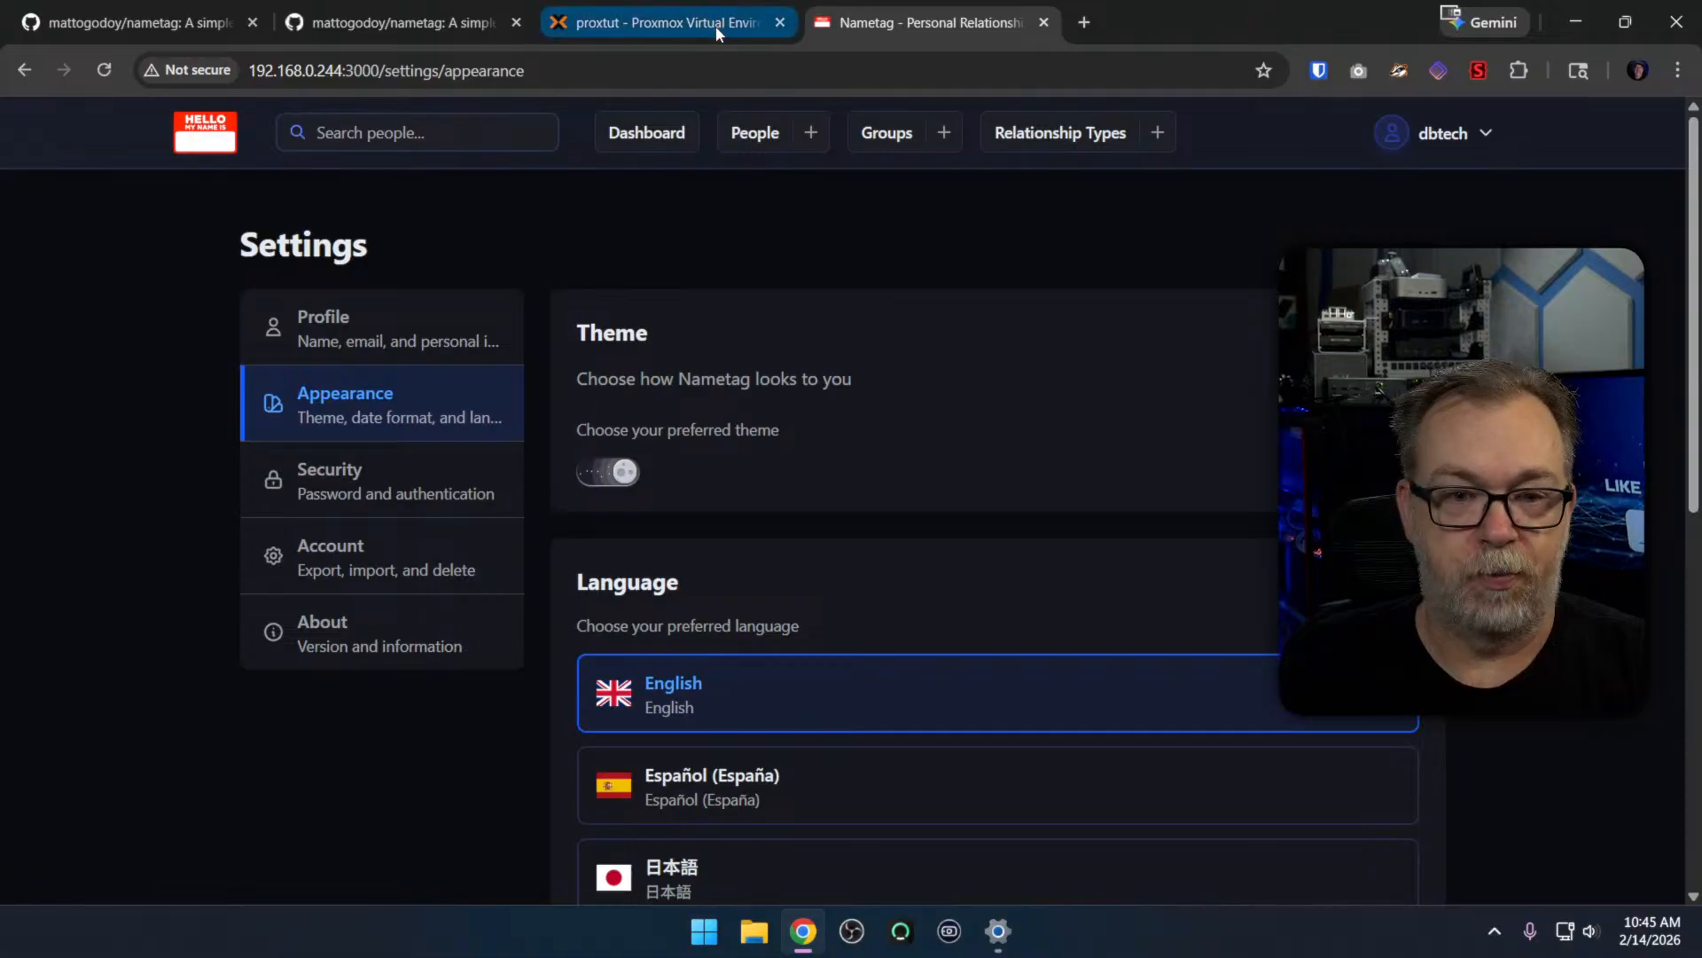
Restore the maximized browser window to its smaller floating size
drag(1236, 28, 950, 103)
key(super)
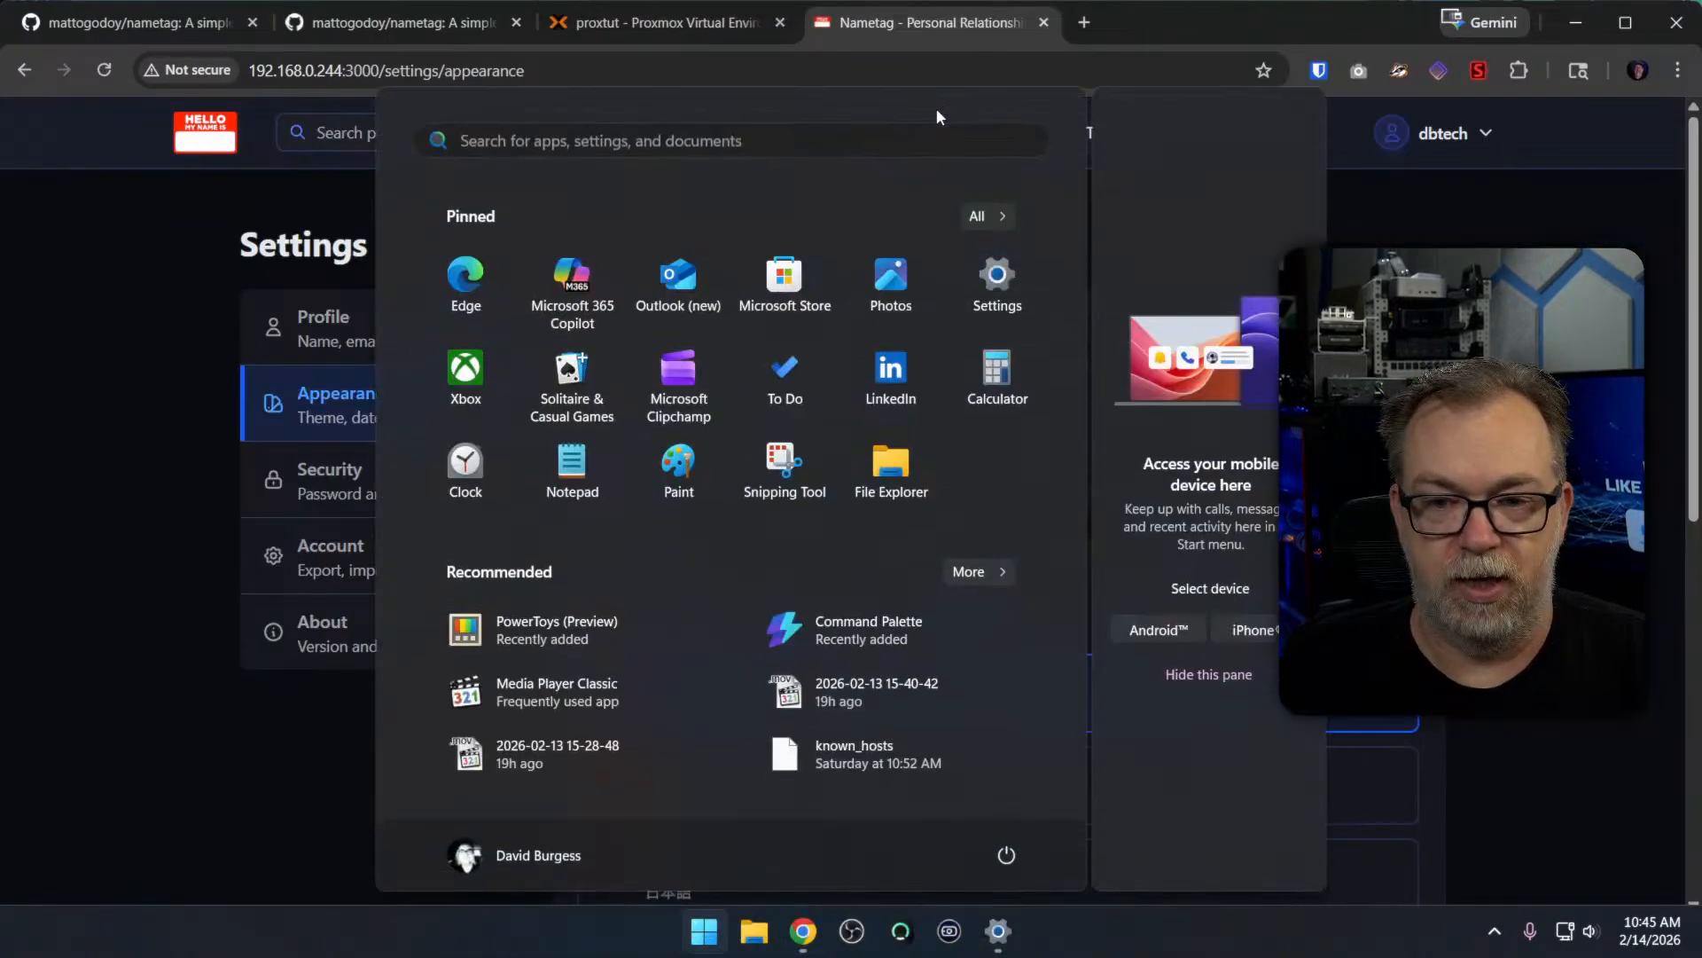
key(super)
drag(1227, 23, 1038, 39)
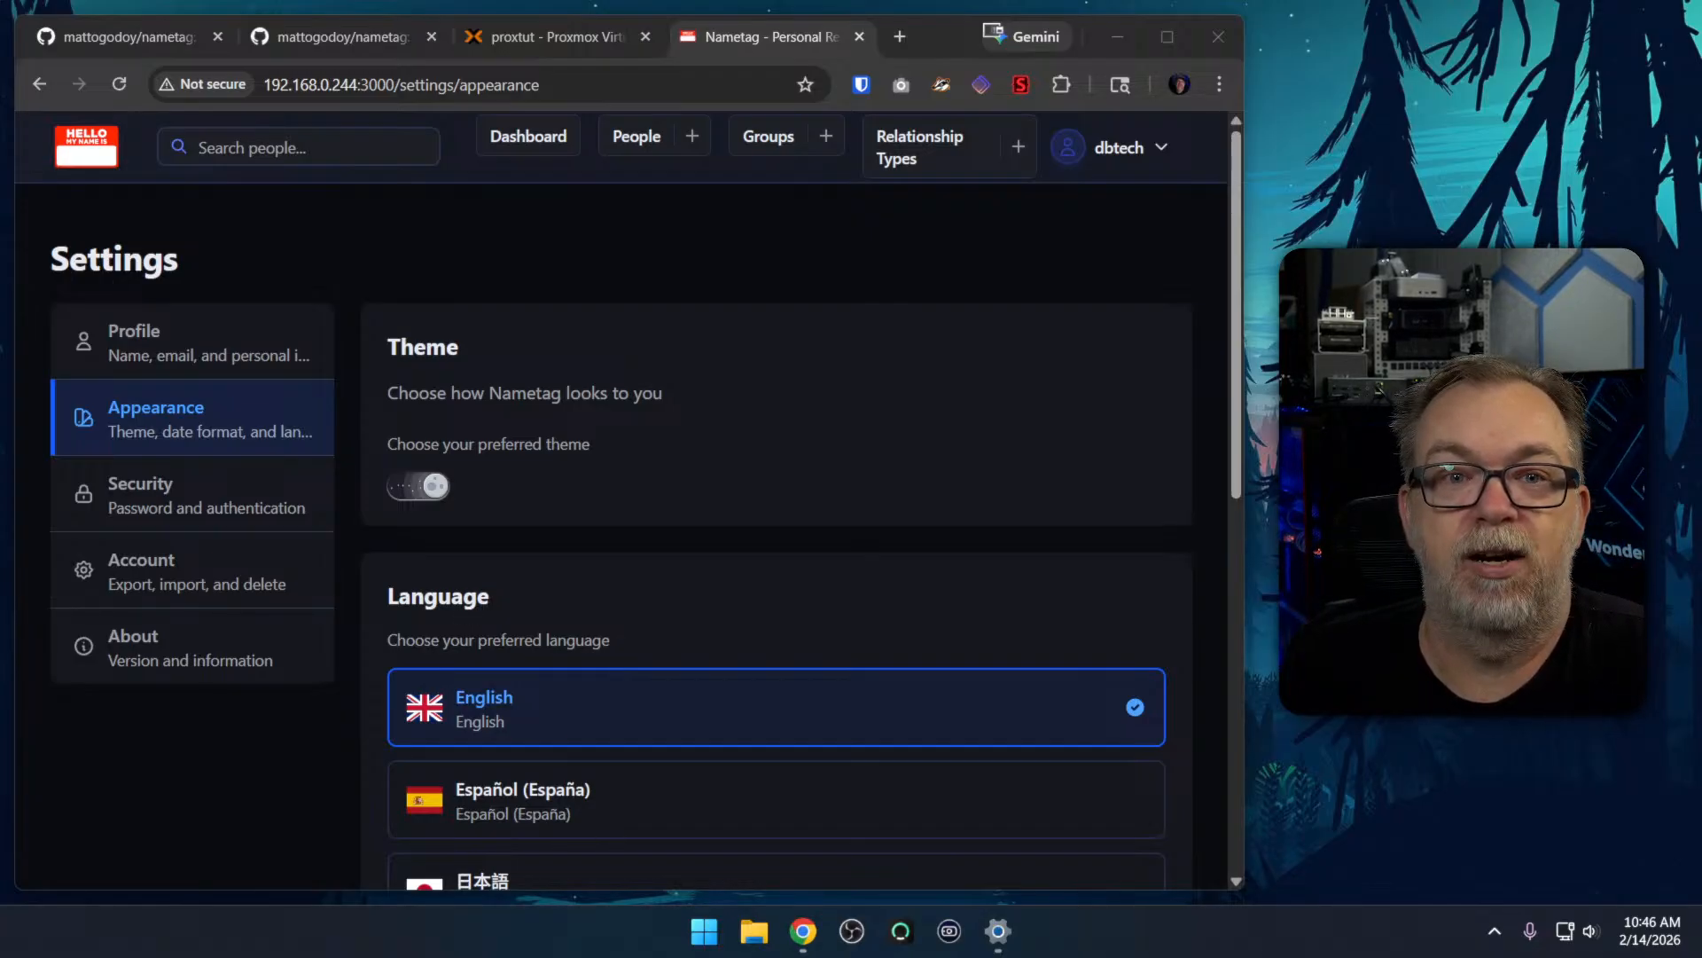
Return to the GitHub README and examine the optional environment variables, highlighting DISABLE_REGISTRATION
click(346, 36)
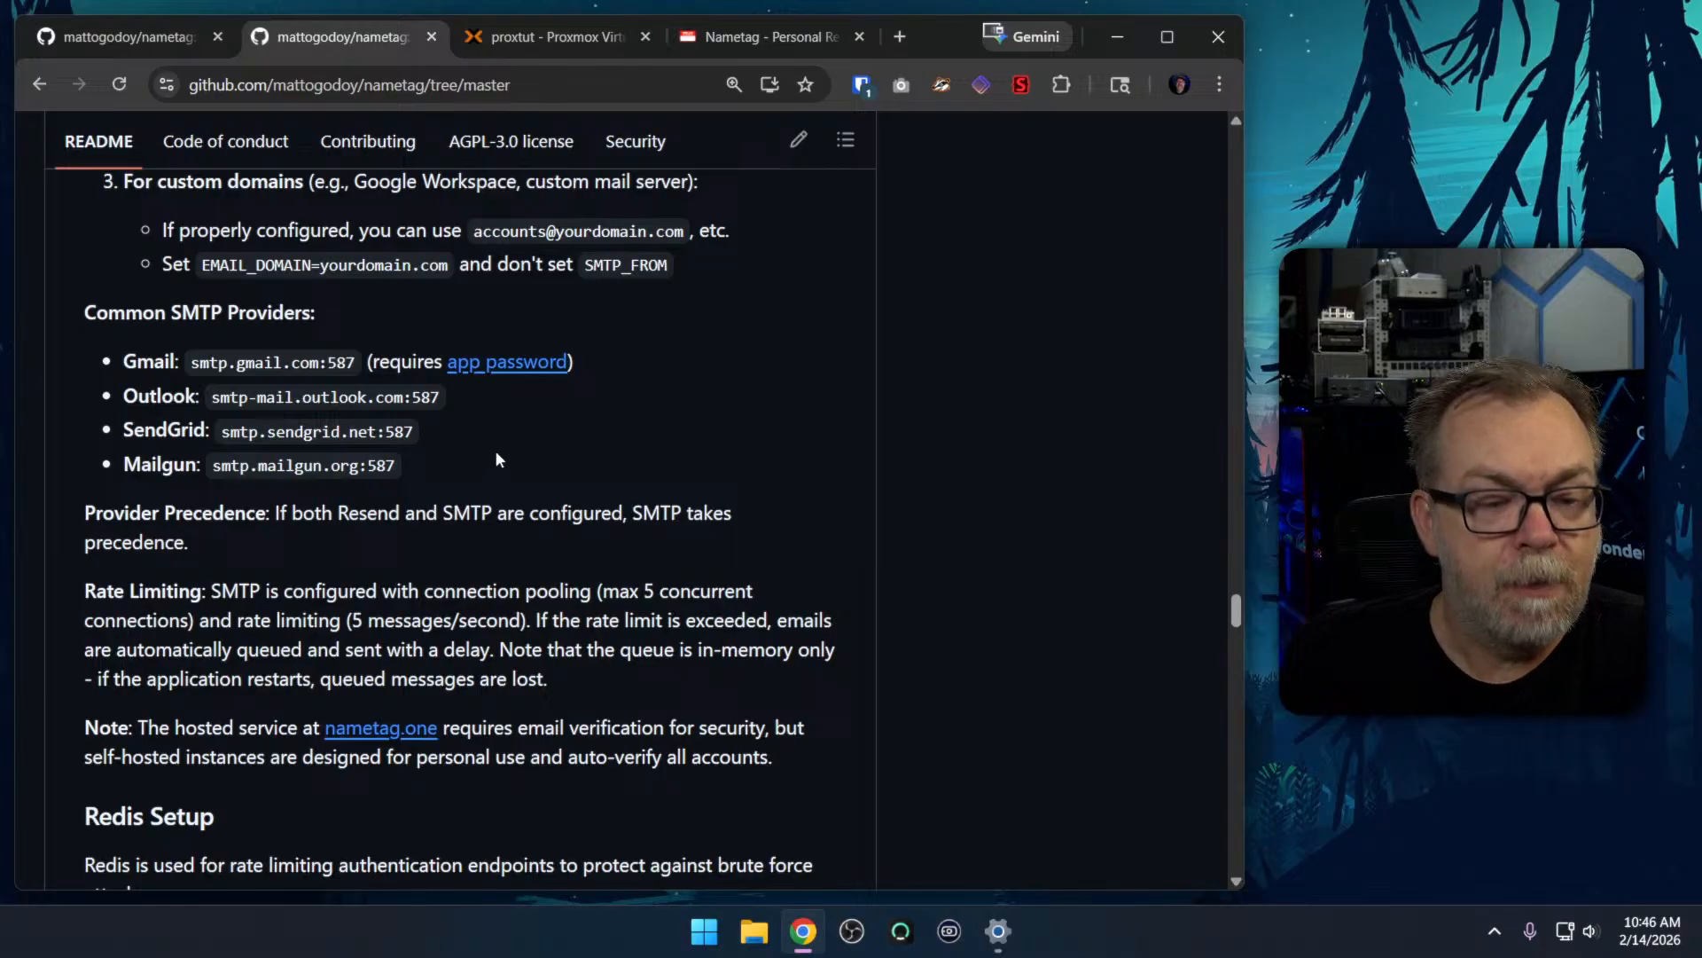
scroll(495, 458, up, 5)
scroll(496, 458, up, 12)
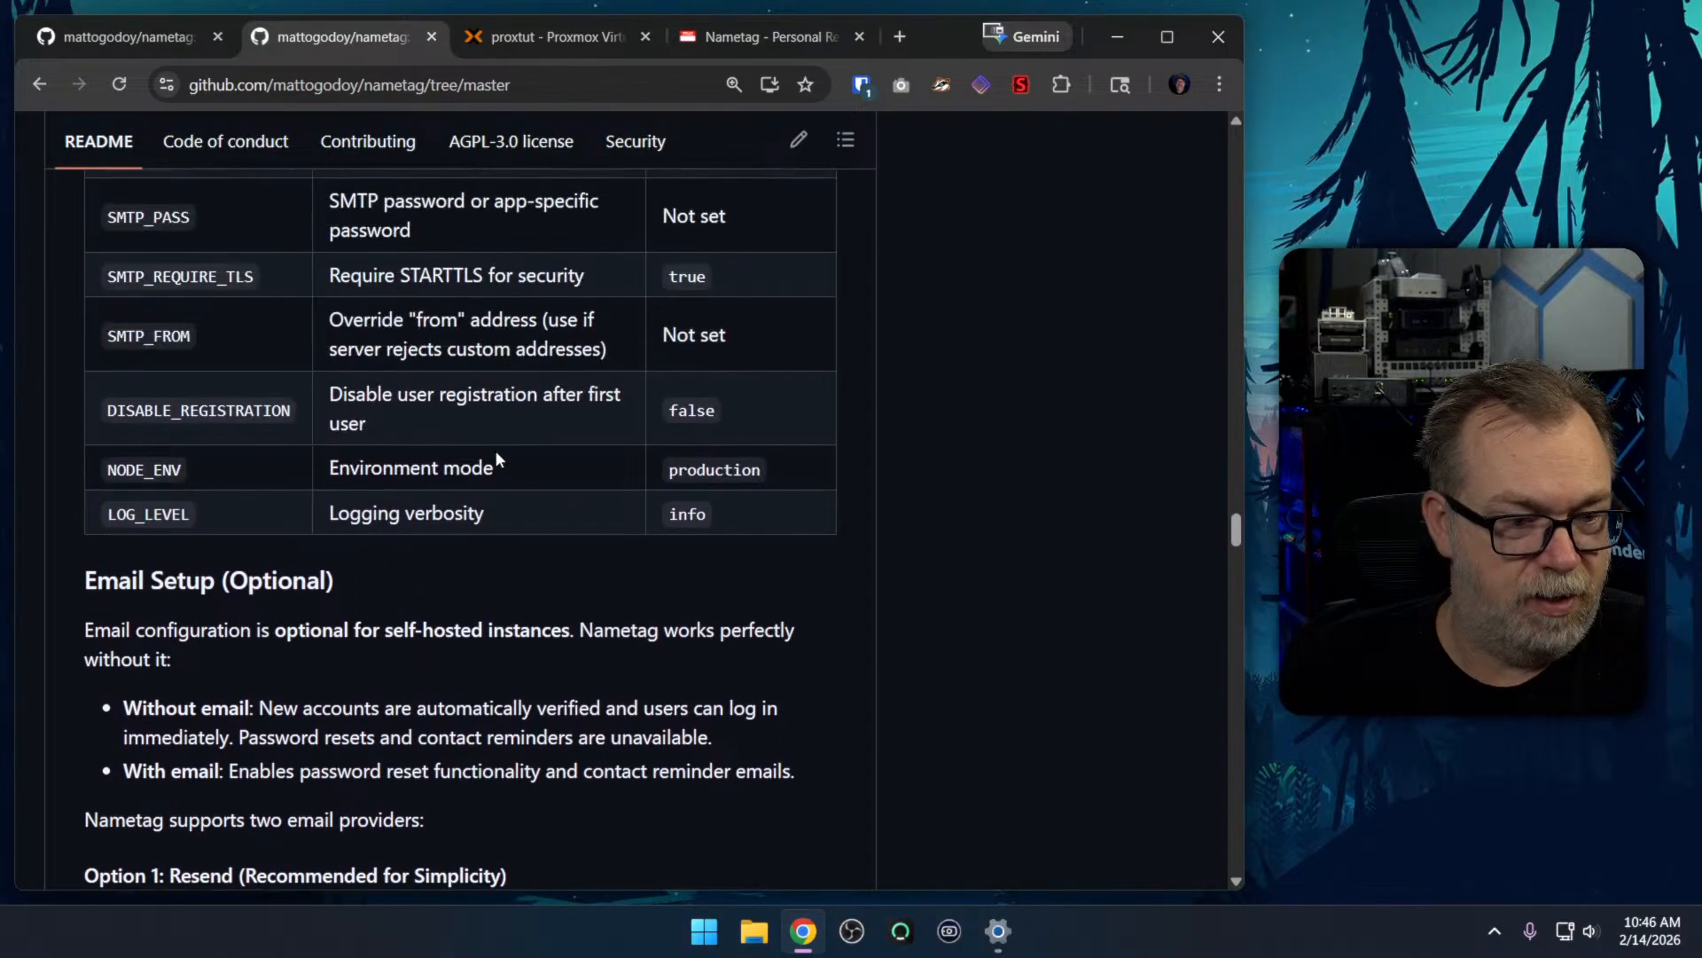
double_click(229, 411)
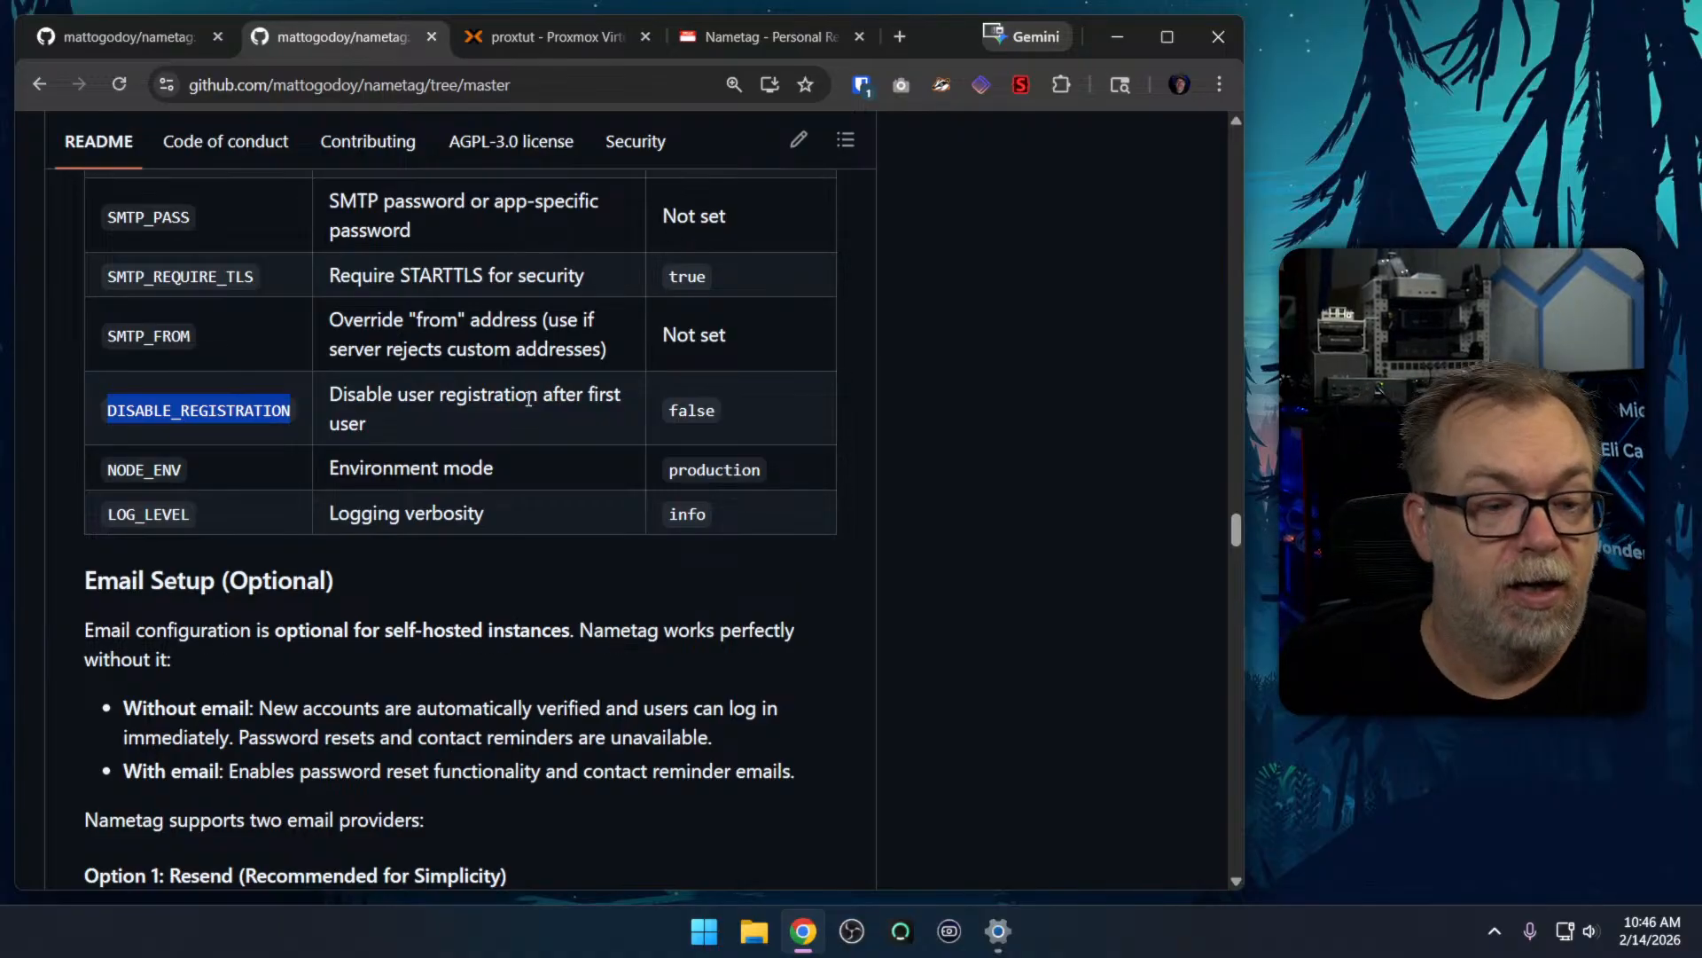
scroll(546, 401, up, 6)
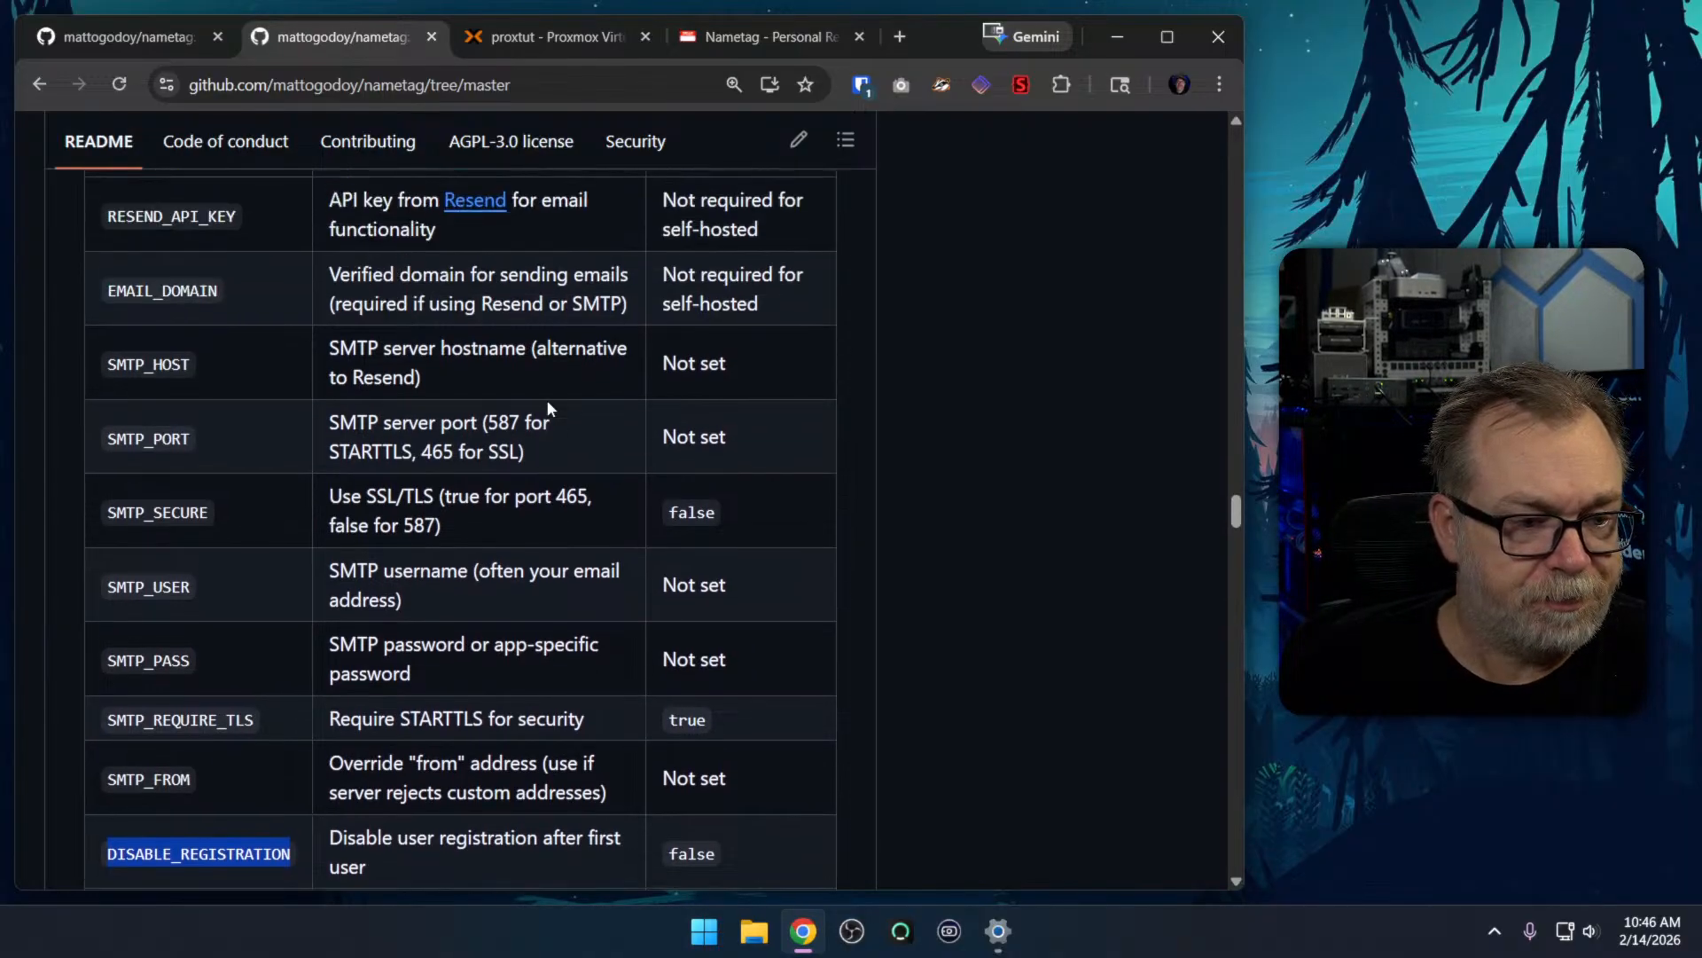
scroll(471, 413, down, 4)
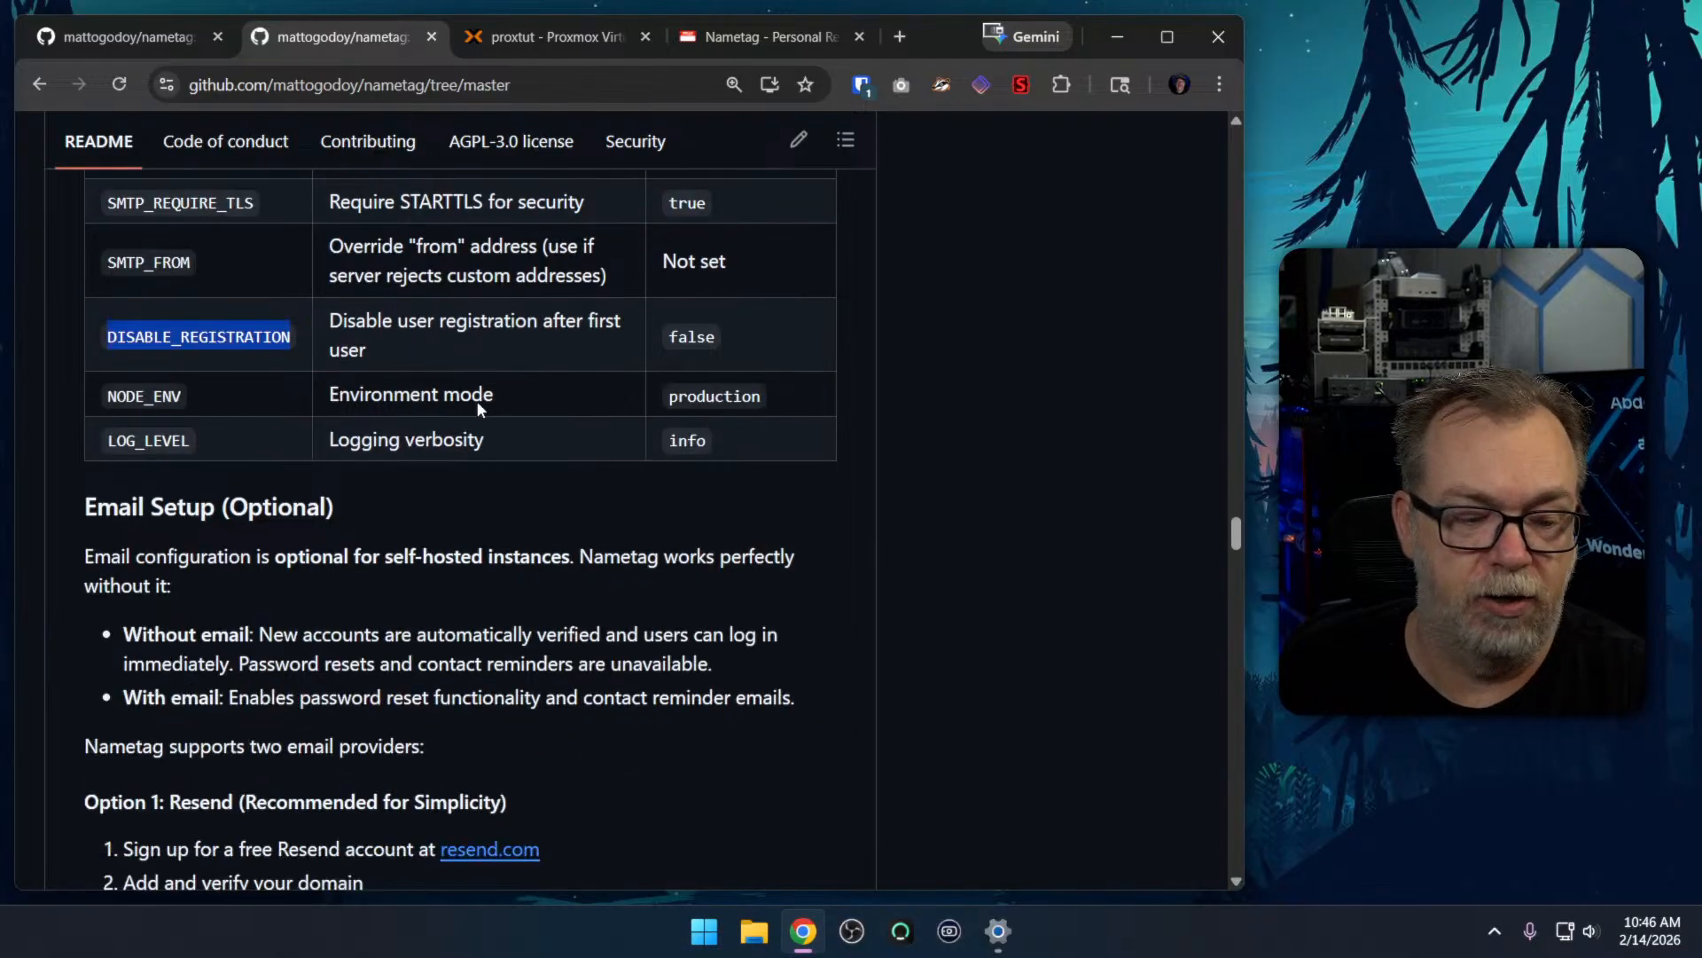
Read the README's email setup instructions for Resend and SMTP, highlighting the Gmail entry smtp.gmail.com:587 among the common providers
scroll(474, 408, down, 5)
scroll(479, 401, down, 3)
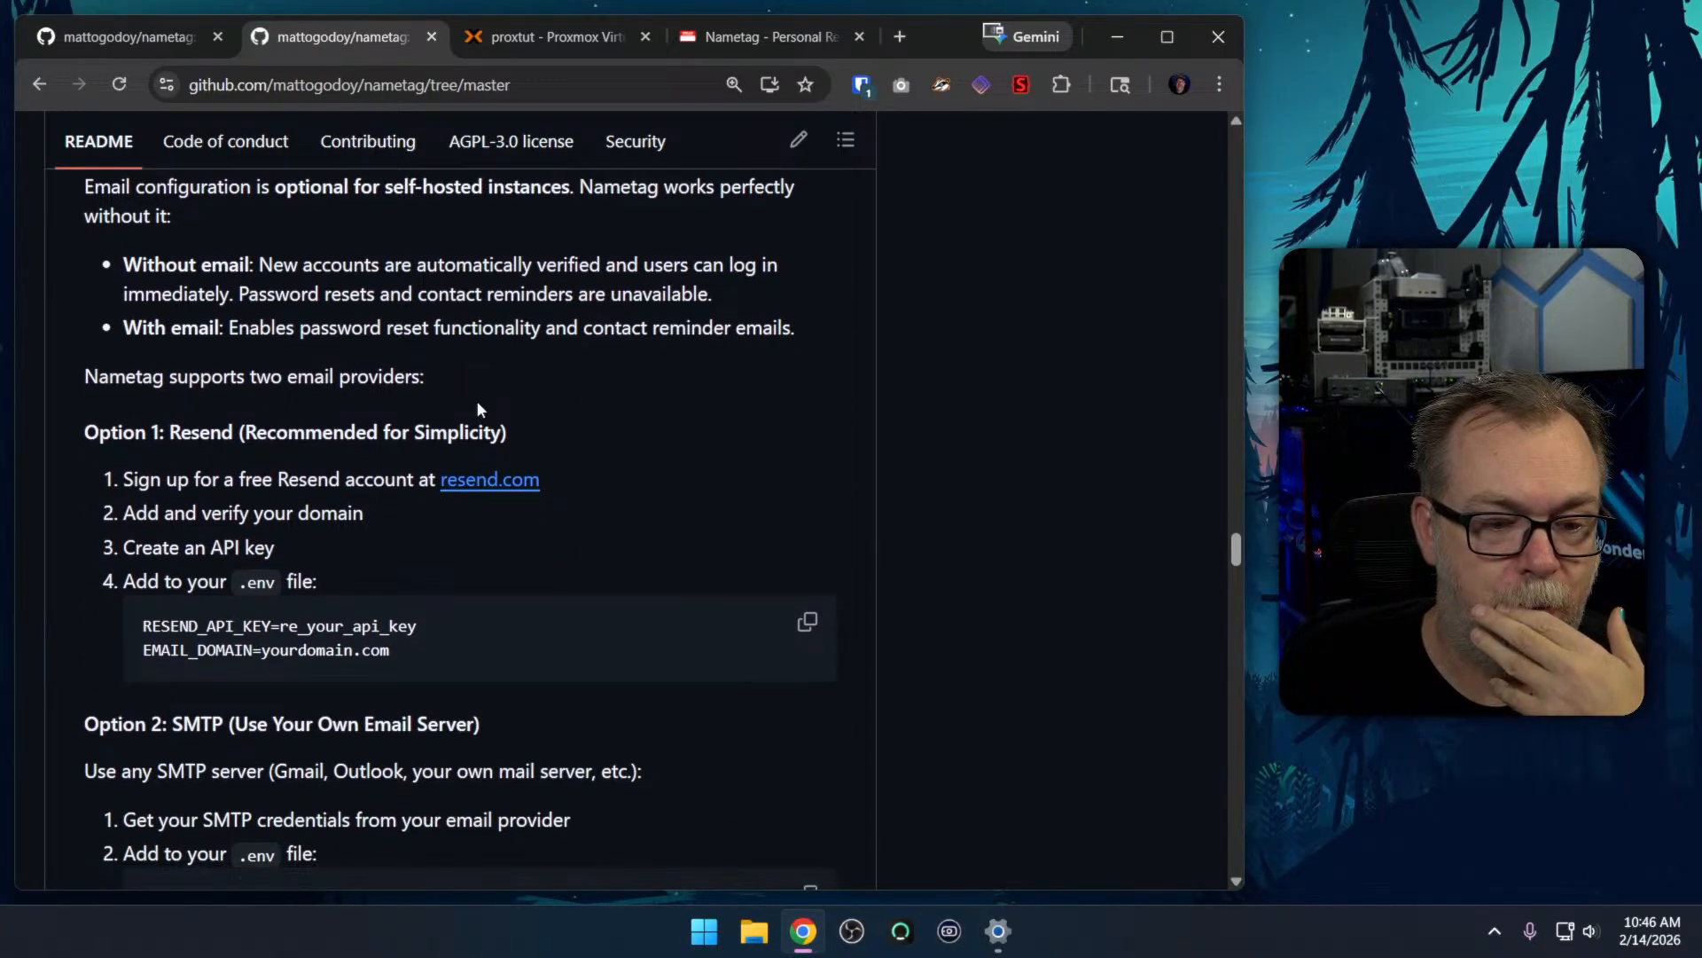
scroll(488, 403, down, 5)
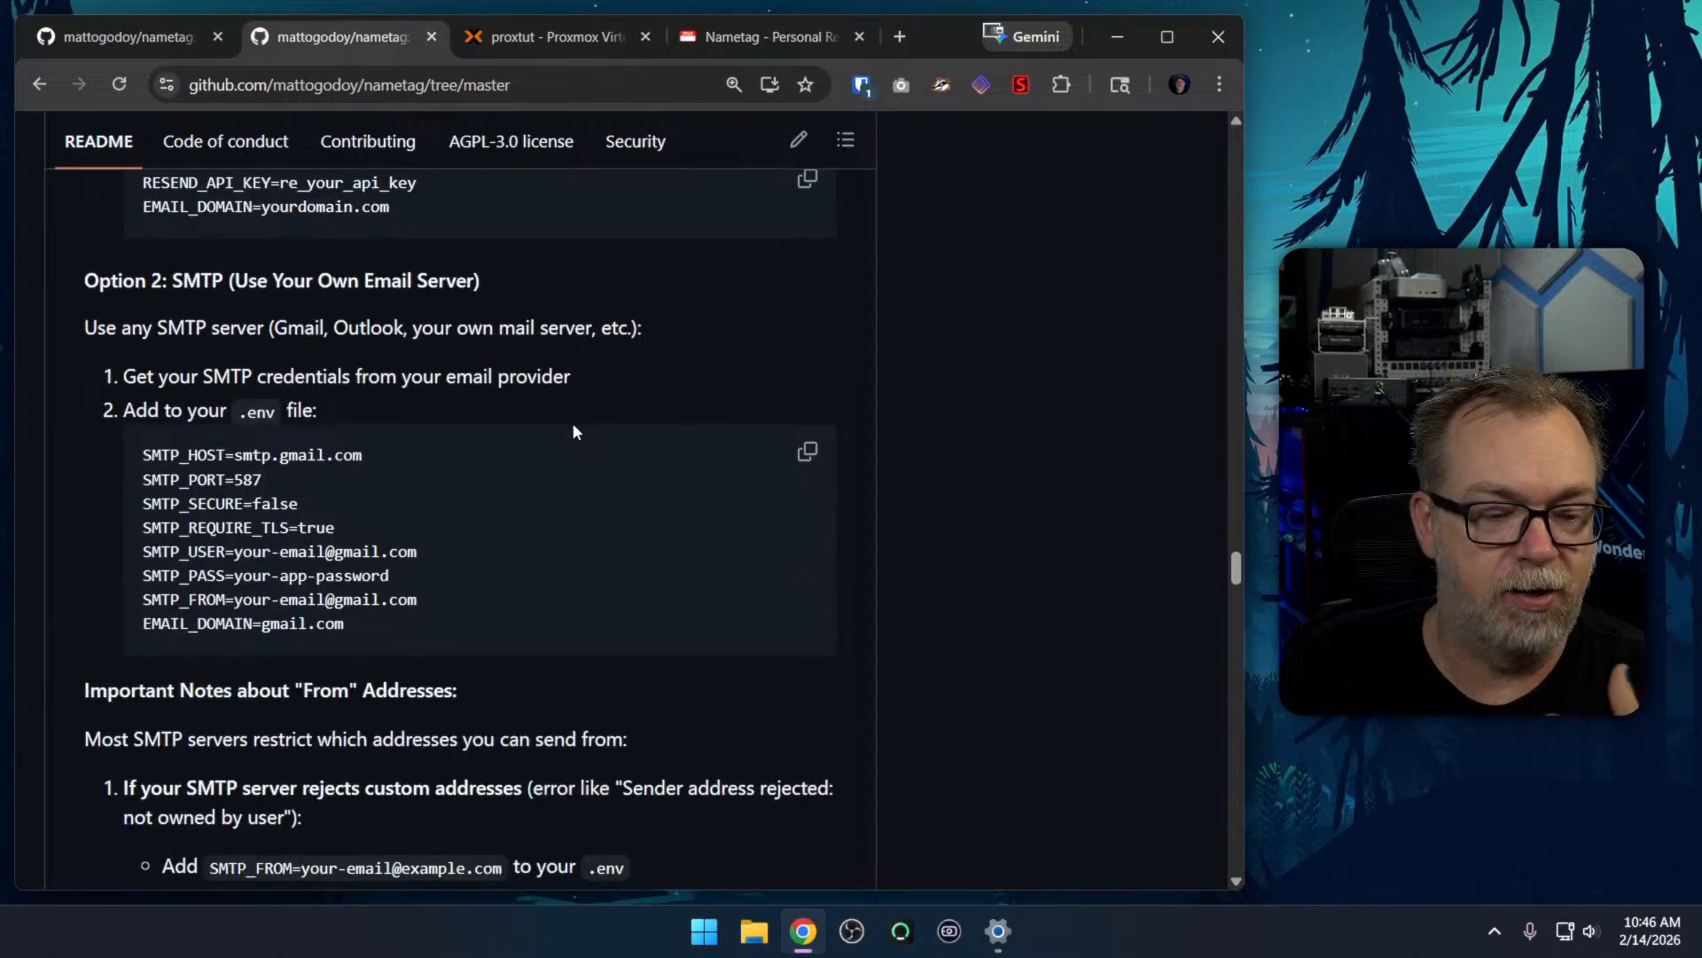
scroll(572, 422, down, 3)
scroll(572, 422, down, 4)
scroll(572, 430, down, 4)
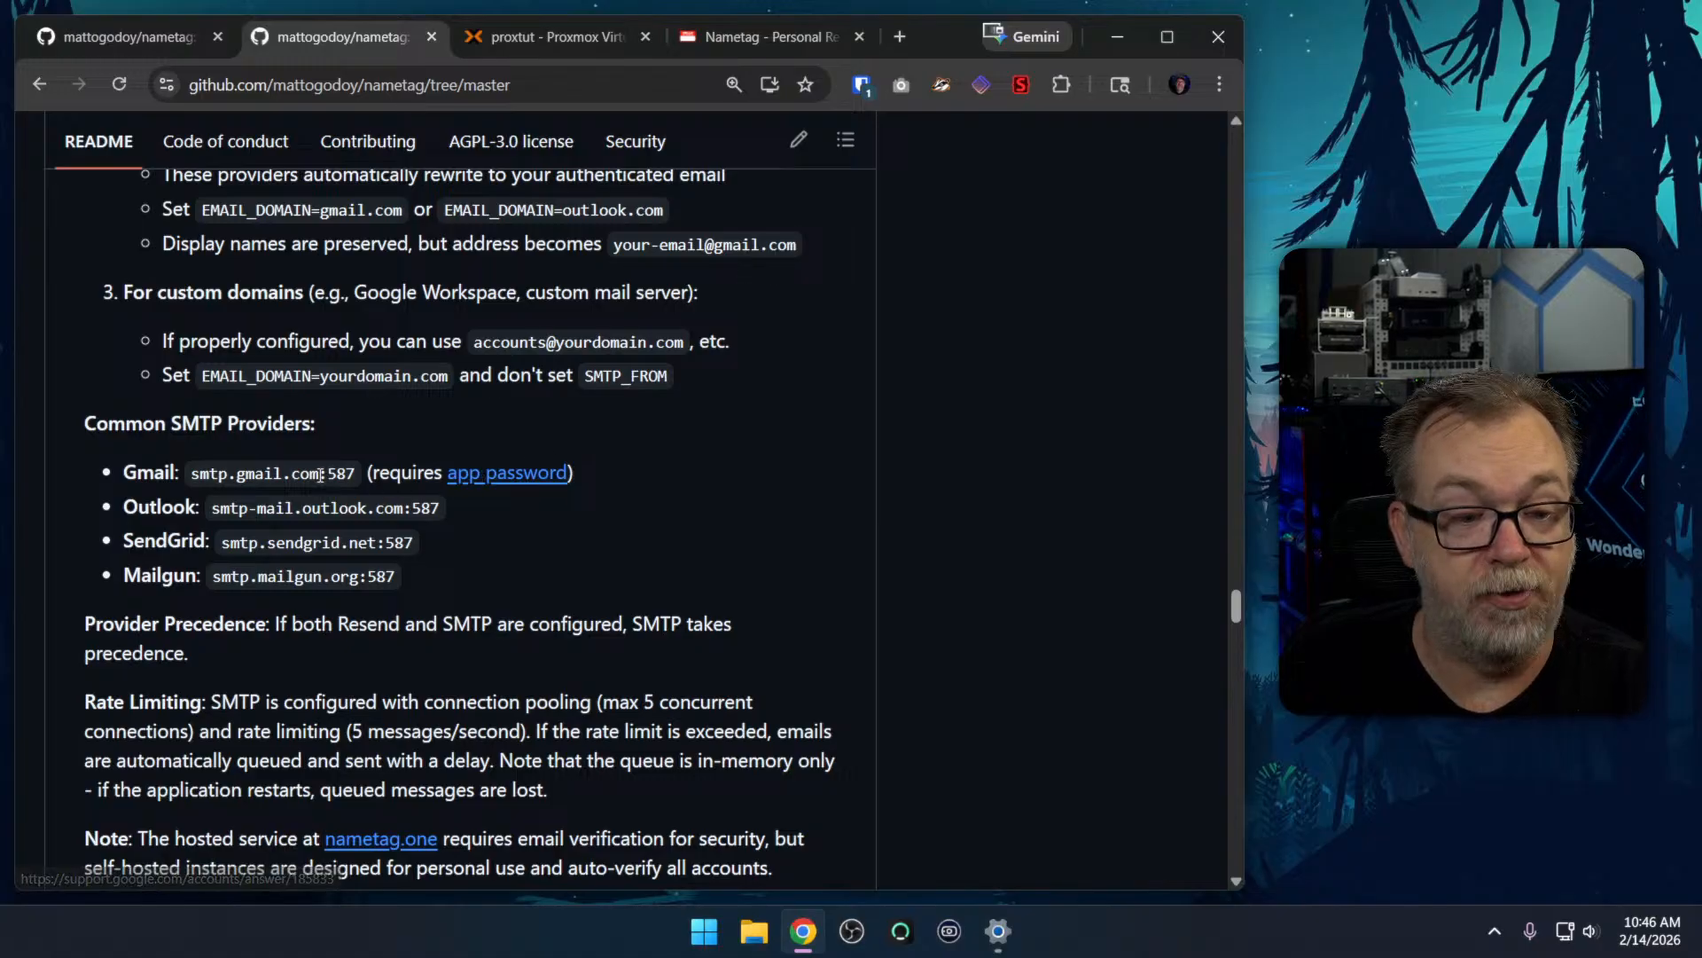
drag(193, 473, 355, 474)
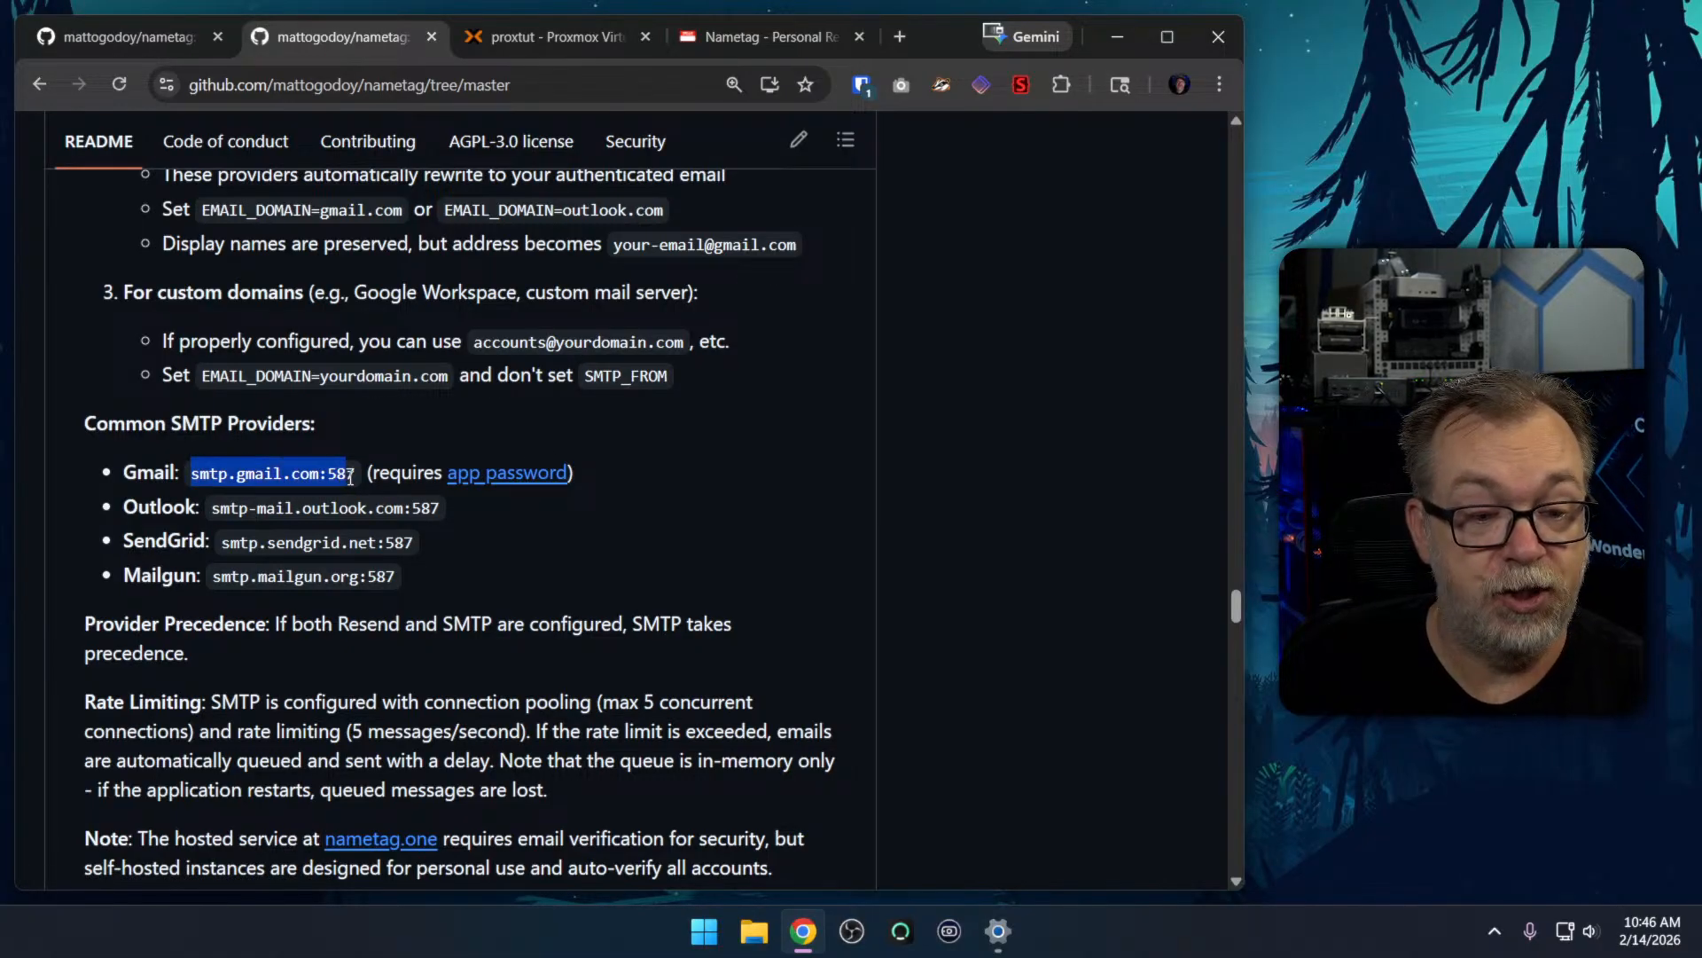
double_click(348, 474)
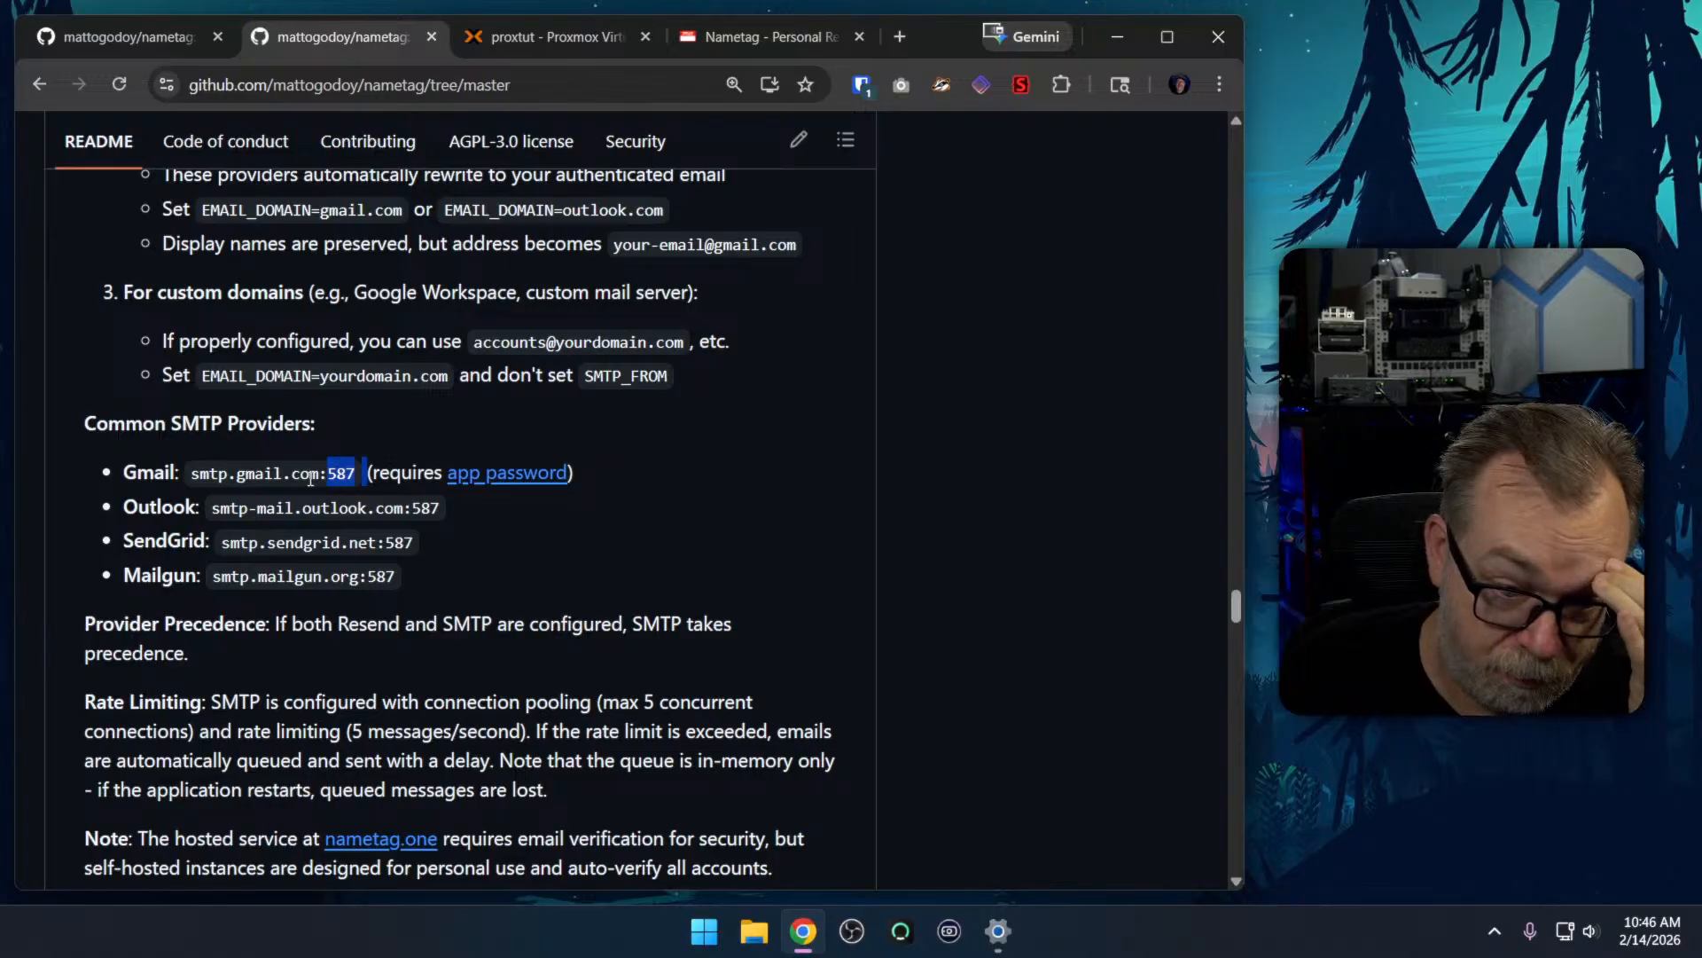
click(224, 474)
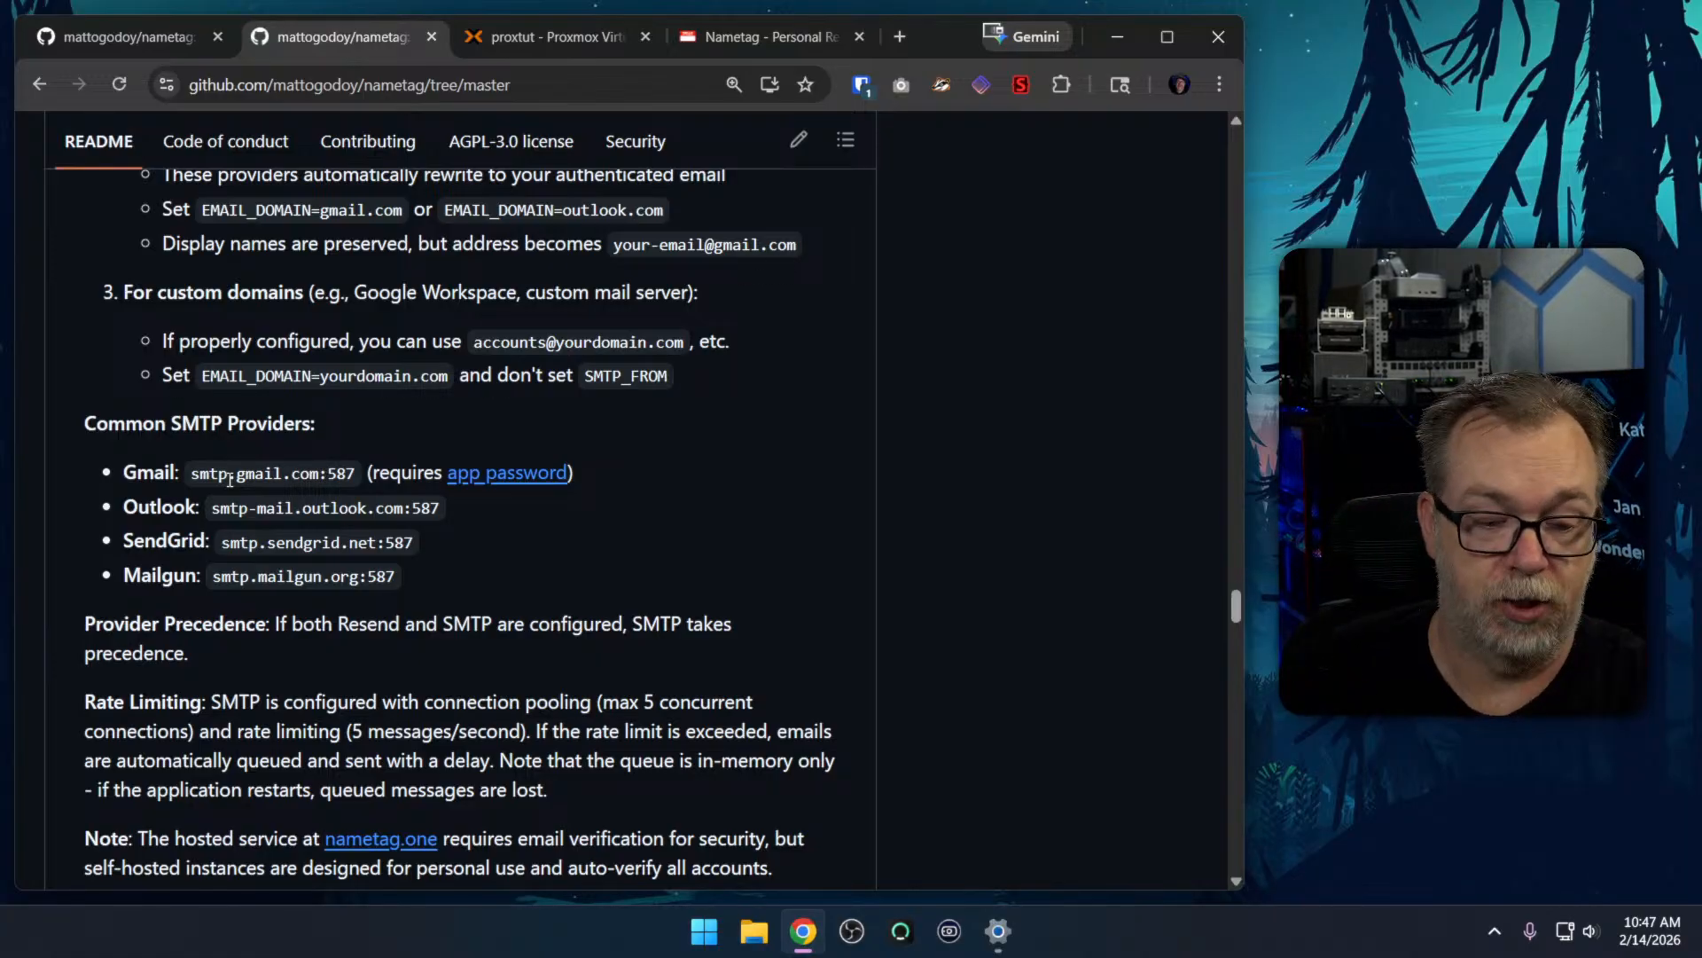
Examine the README's rate limiting notes, Redis setup and restricting registration sections
scroll(685, 554, down, 3)
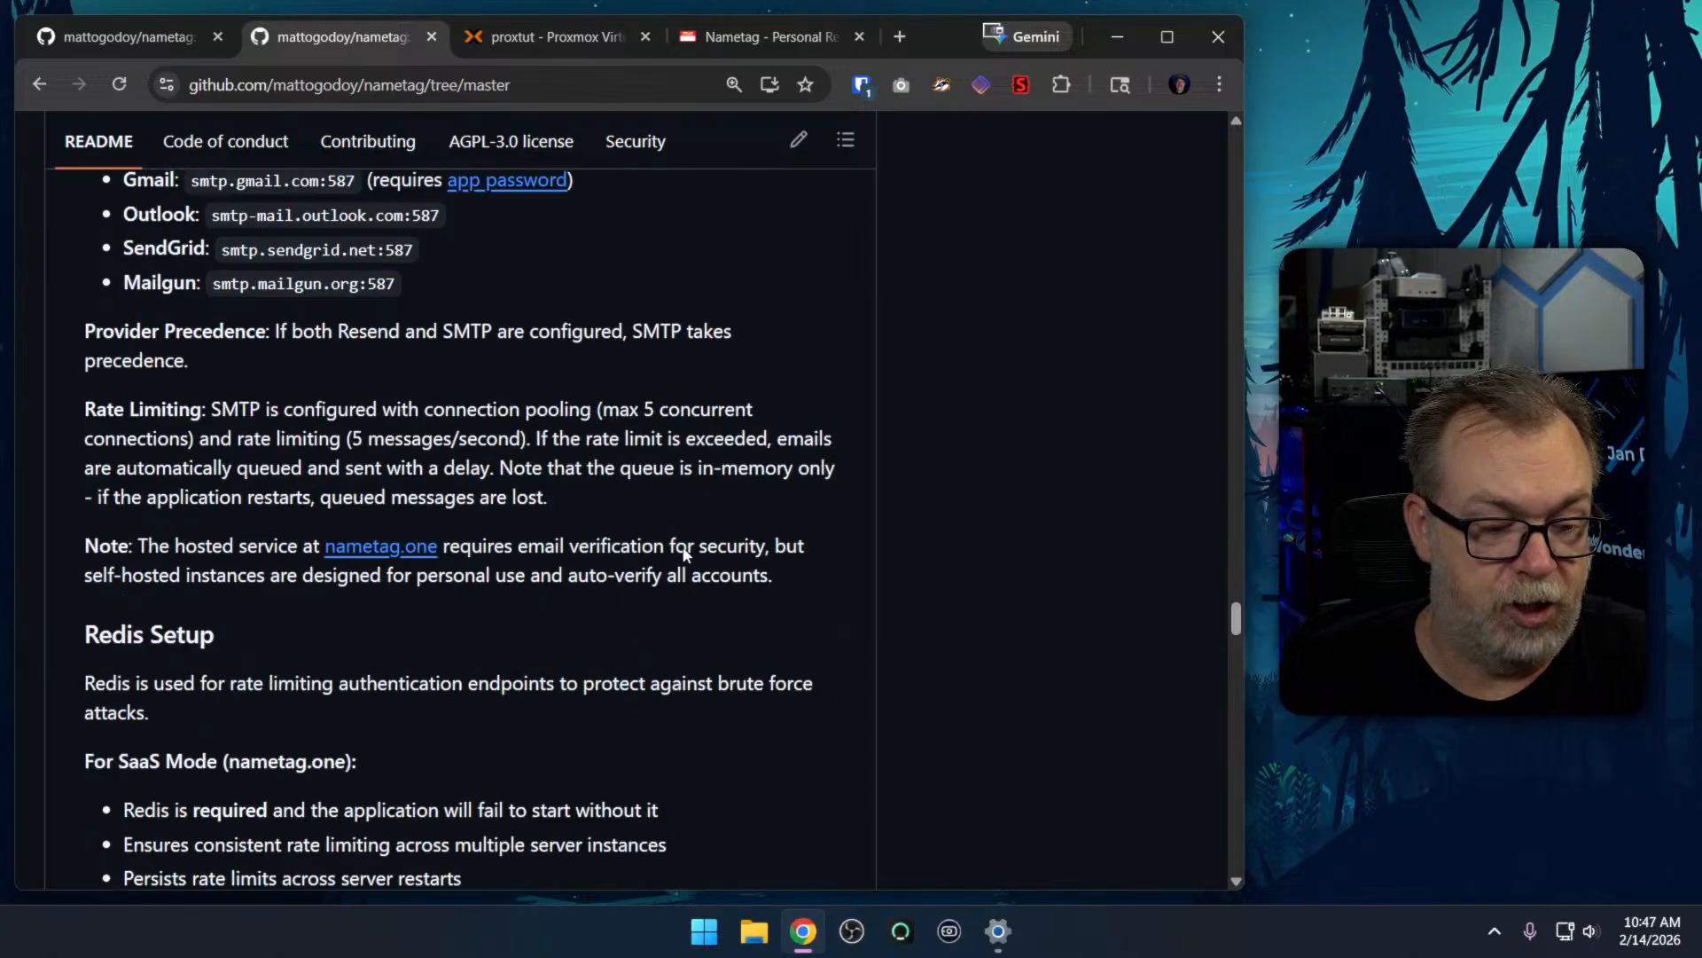
scroll(710, 514, down, 4)
scroll(510, 341, down, 4)
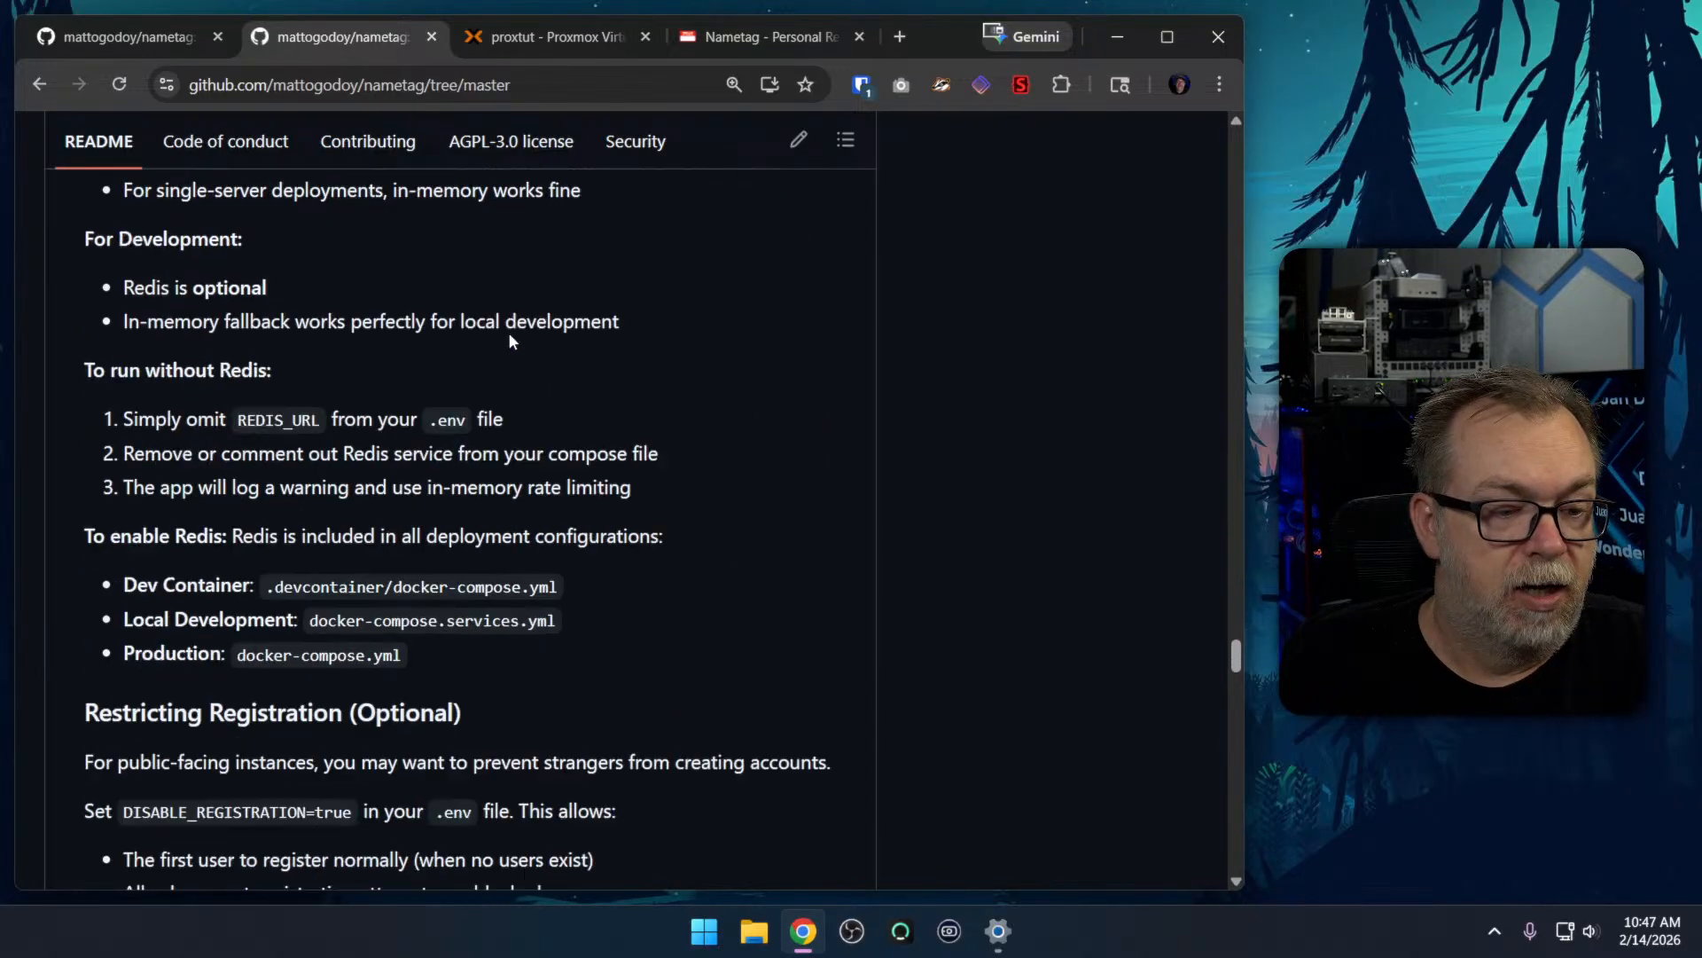
scroll(510, 341, down, 6)
Return to Nametag's Appearance settings and switch the theme to light and back to dark
click(711, 44)
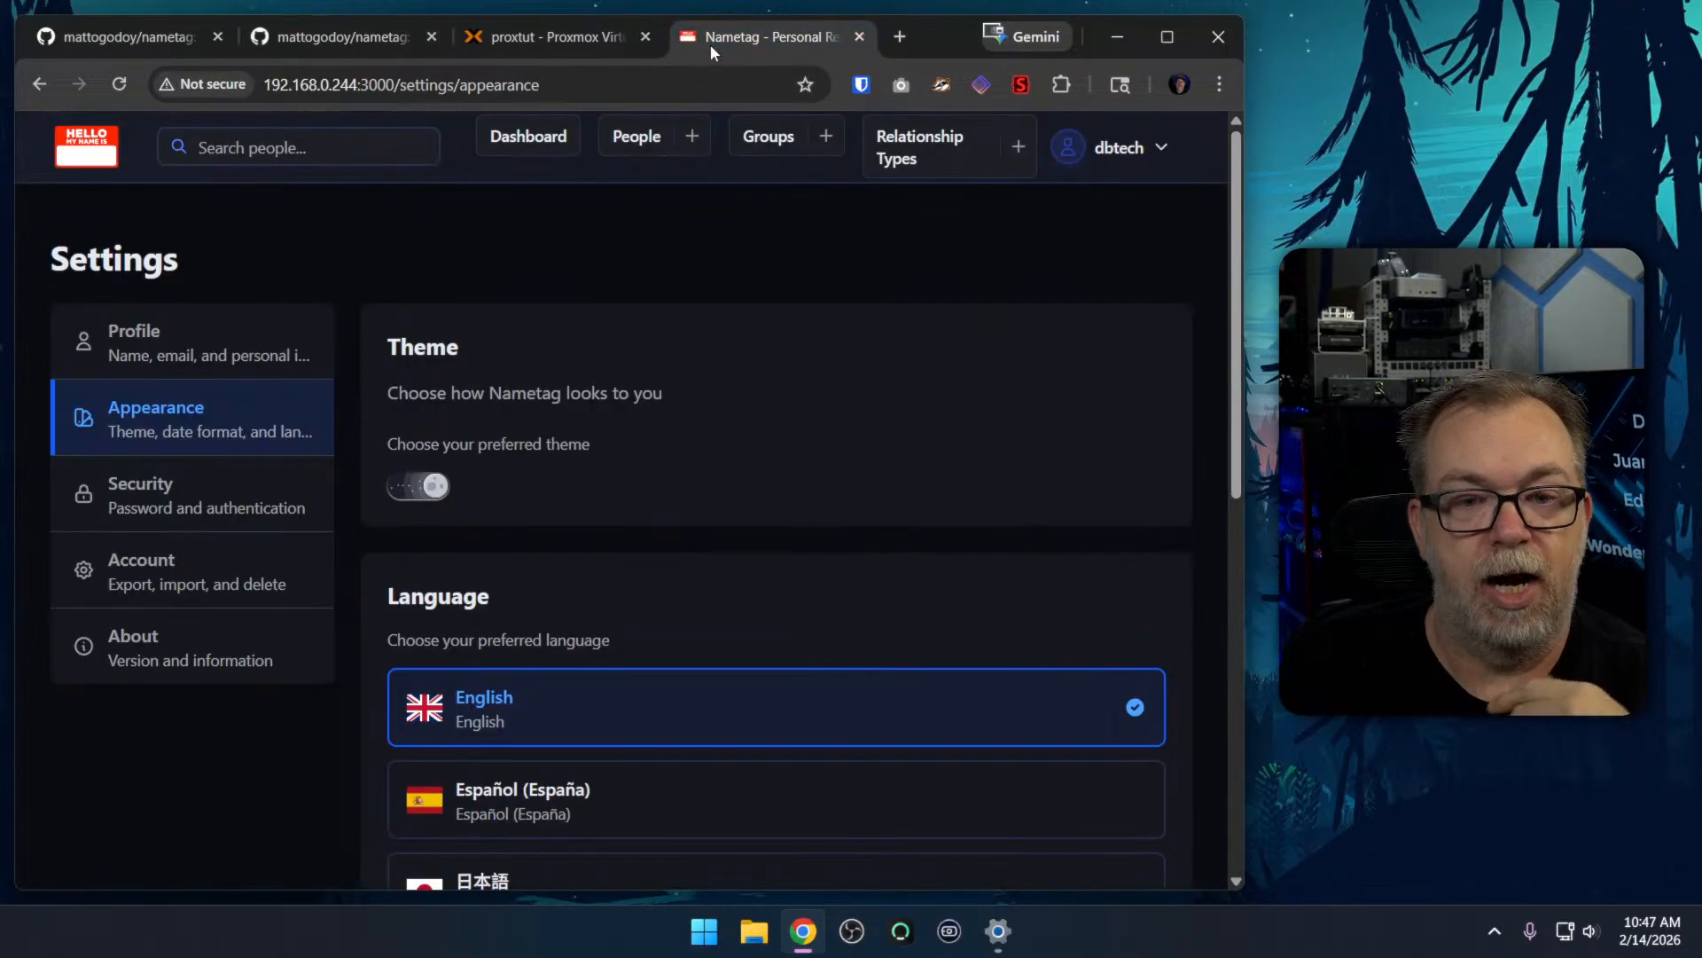
scroll(672, 448, down, 1)
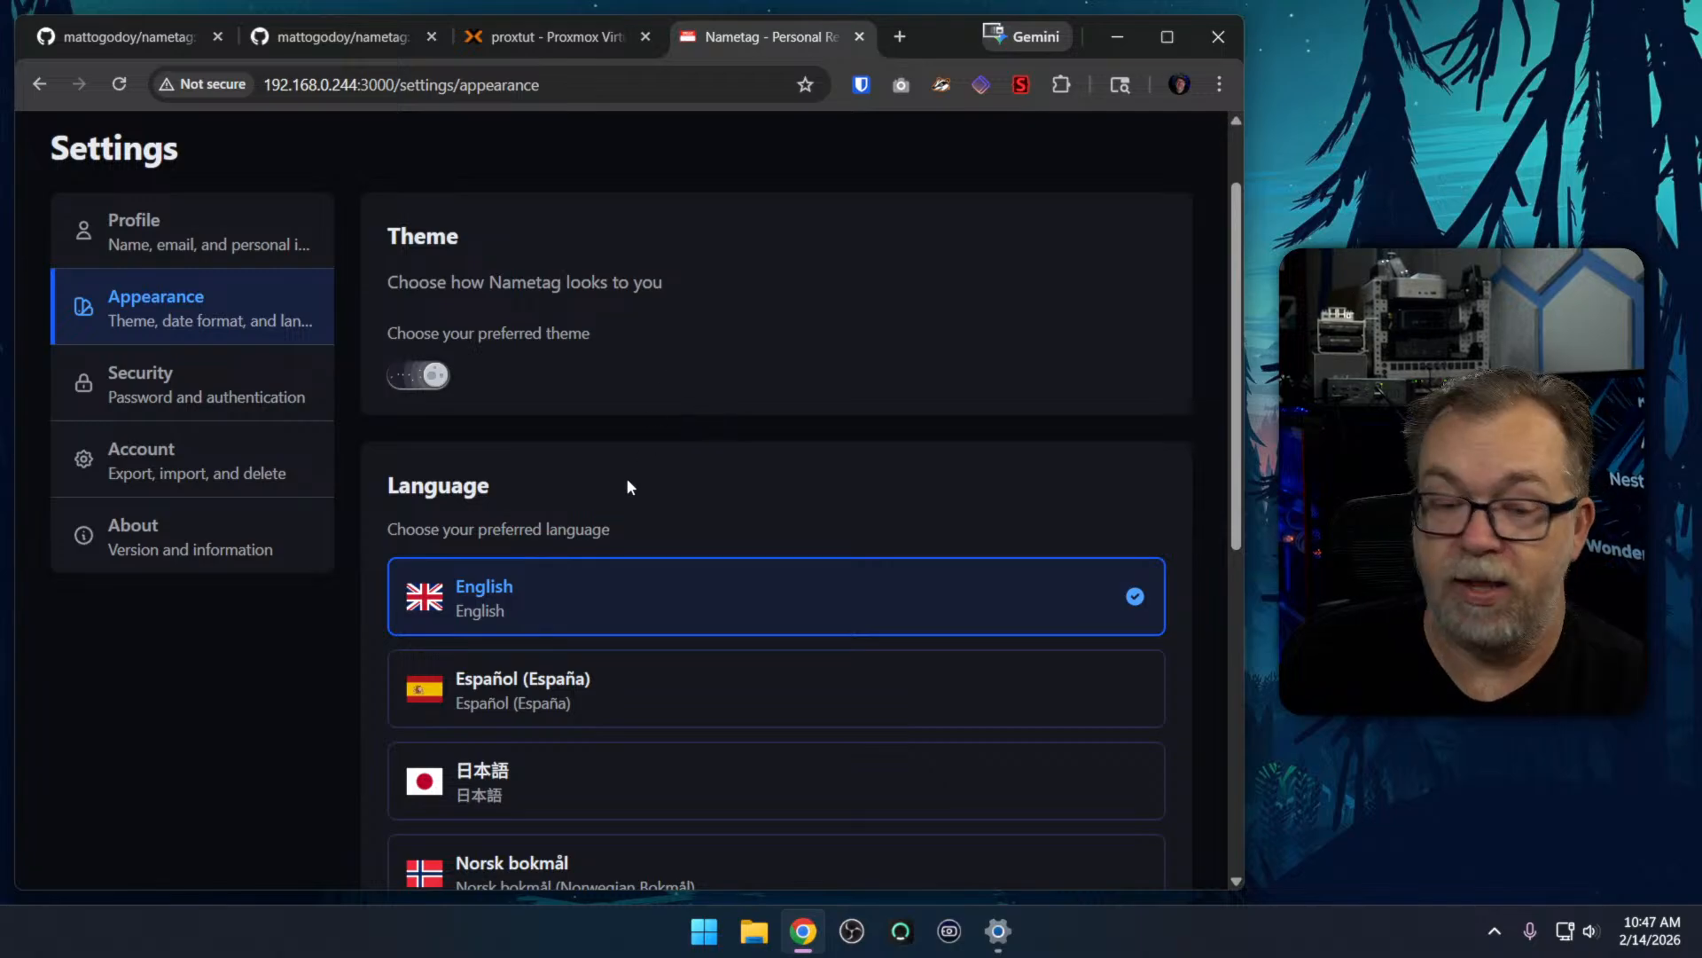
click(423, 381)
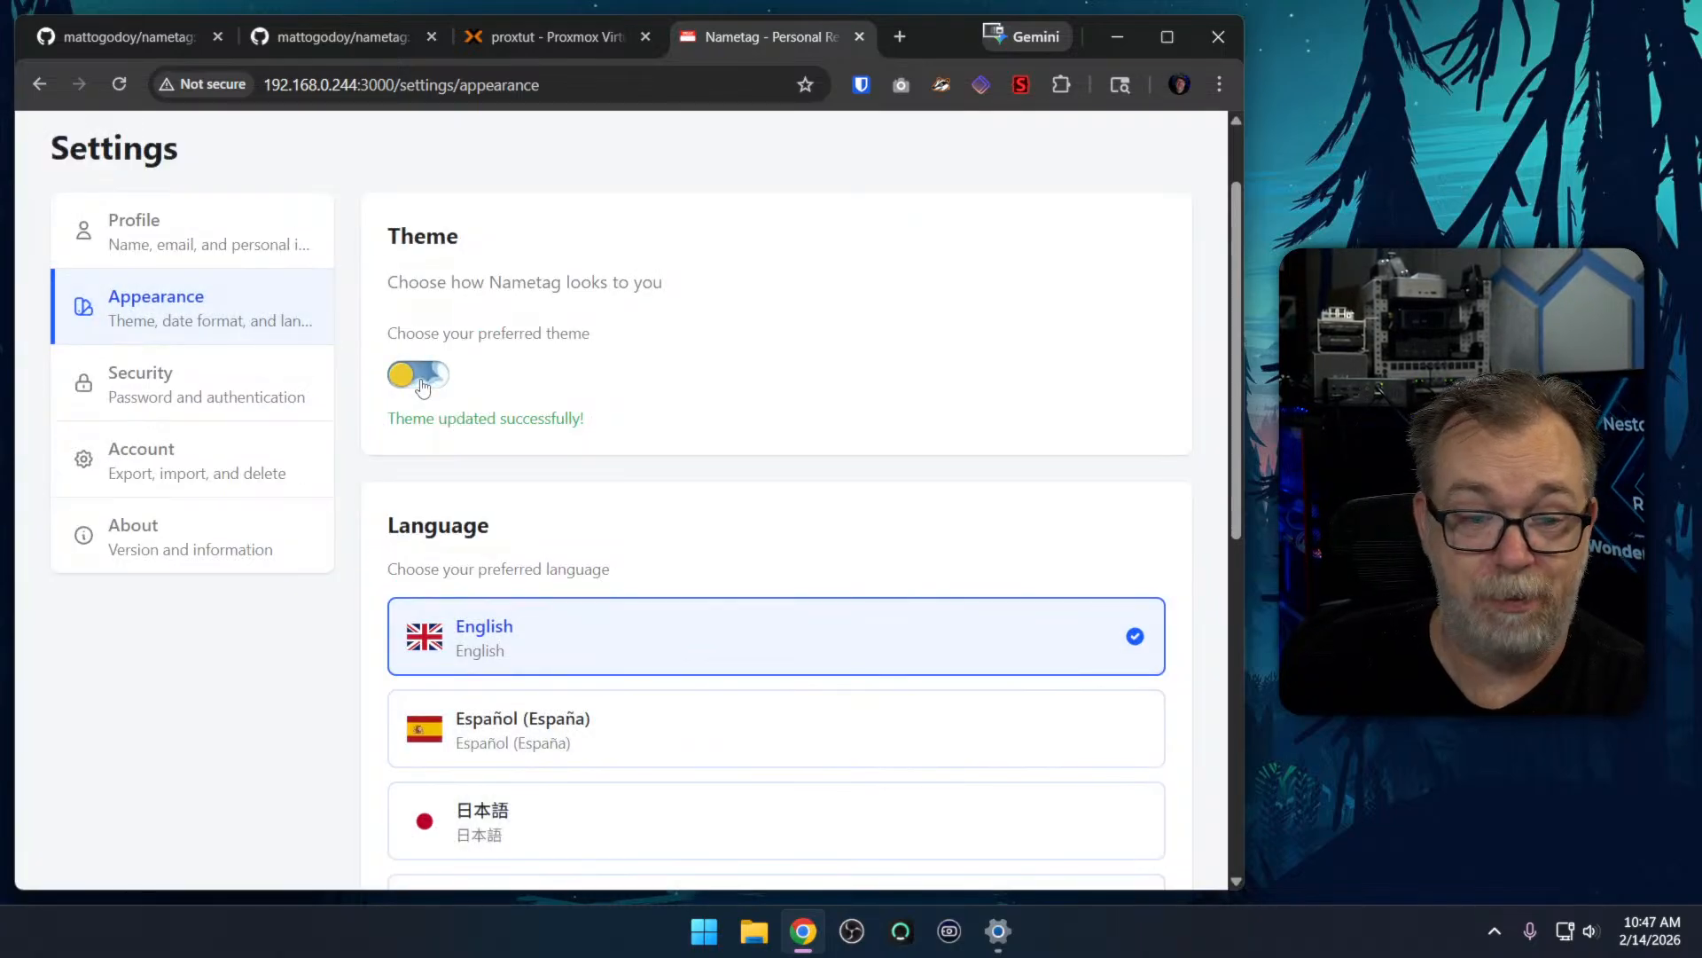
click(423, 380)
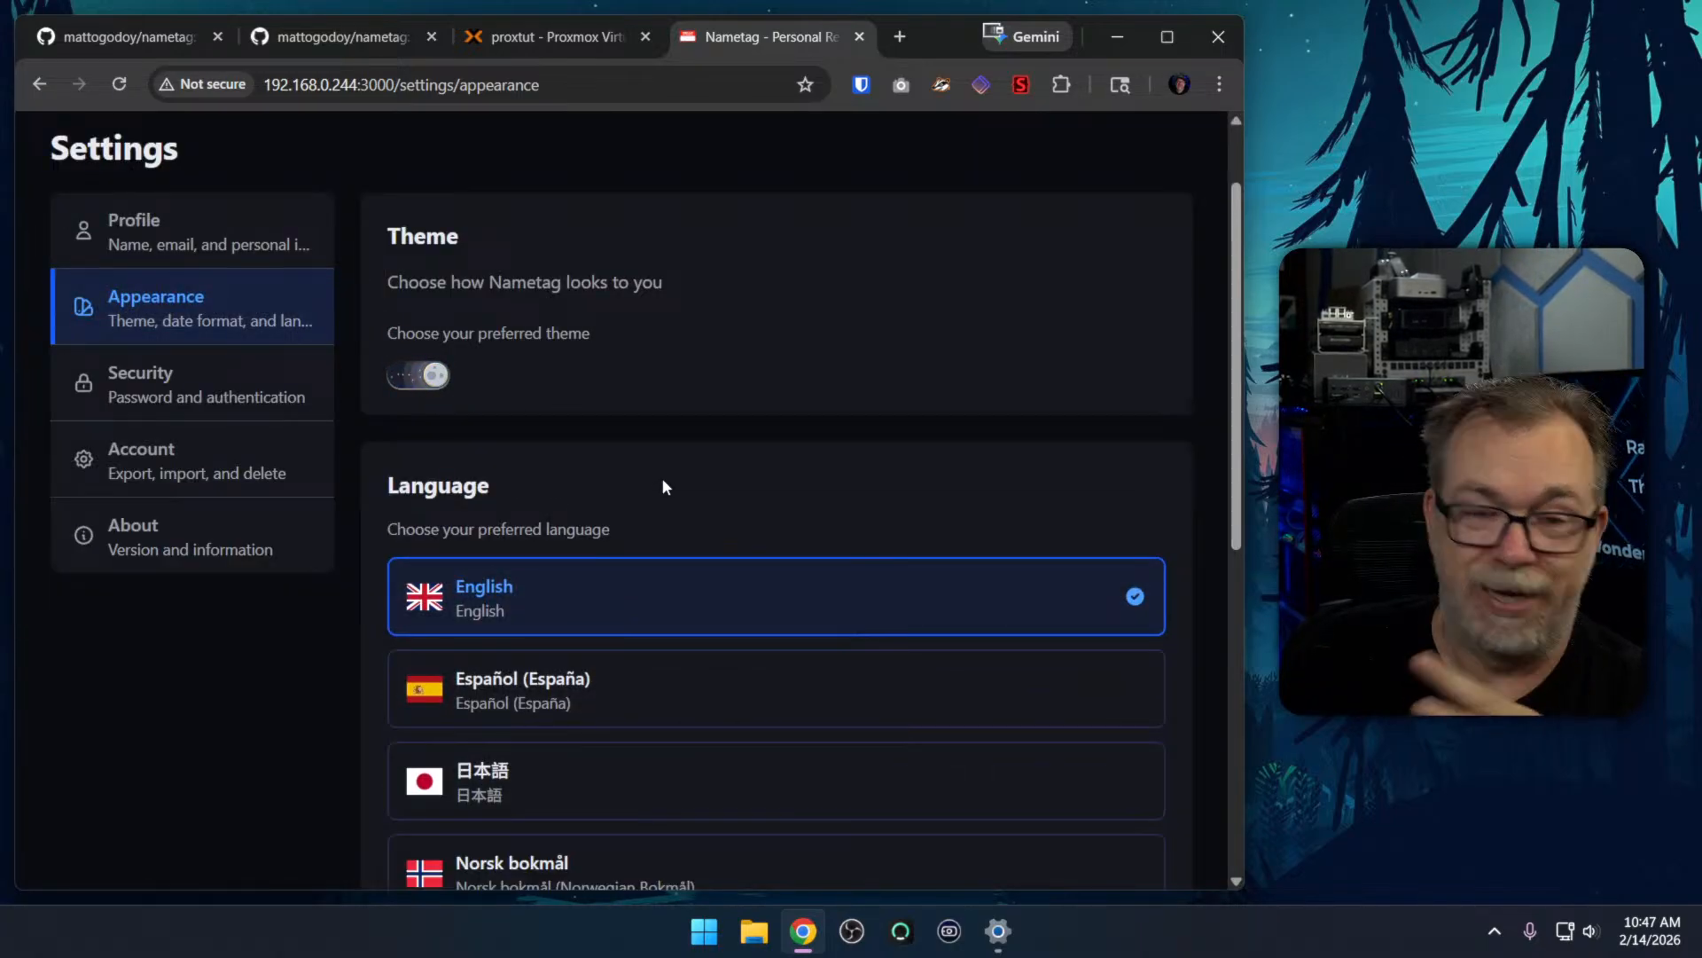
Look through the language and date format options in the Appearance settings
scroll(722, 407, down, 2)
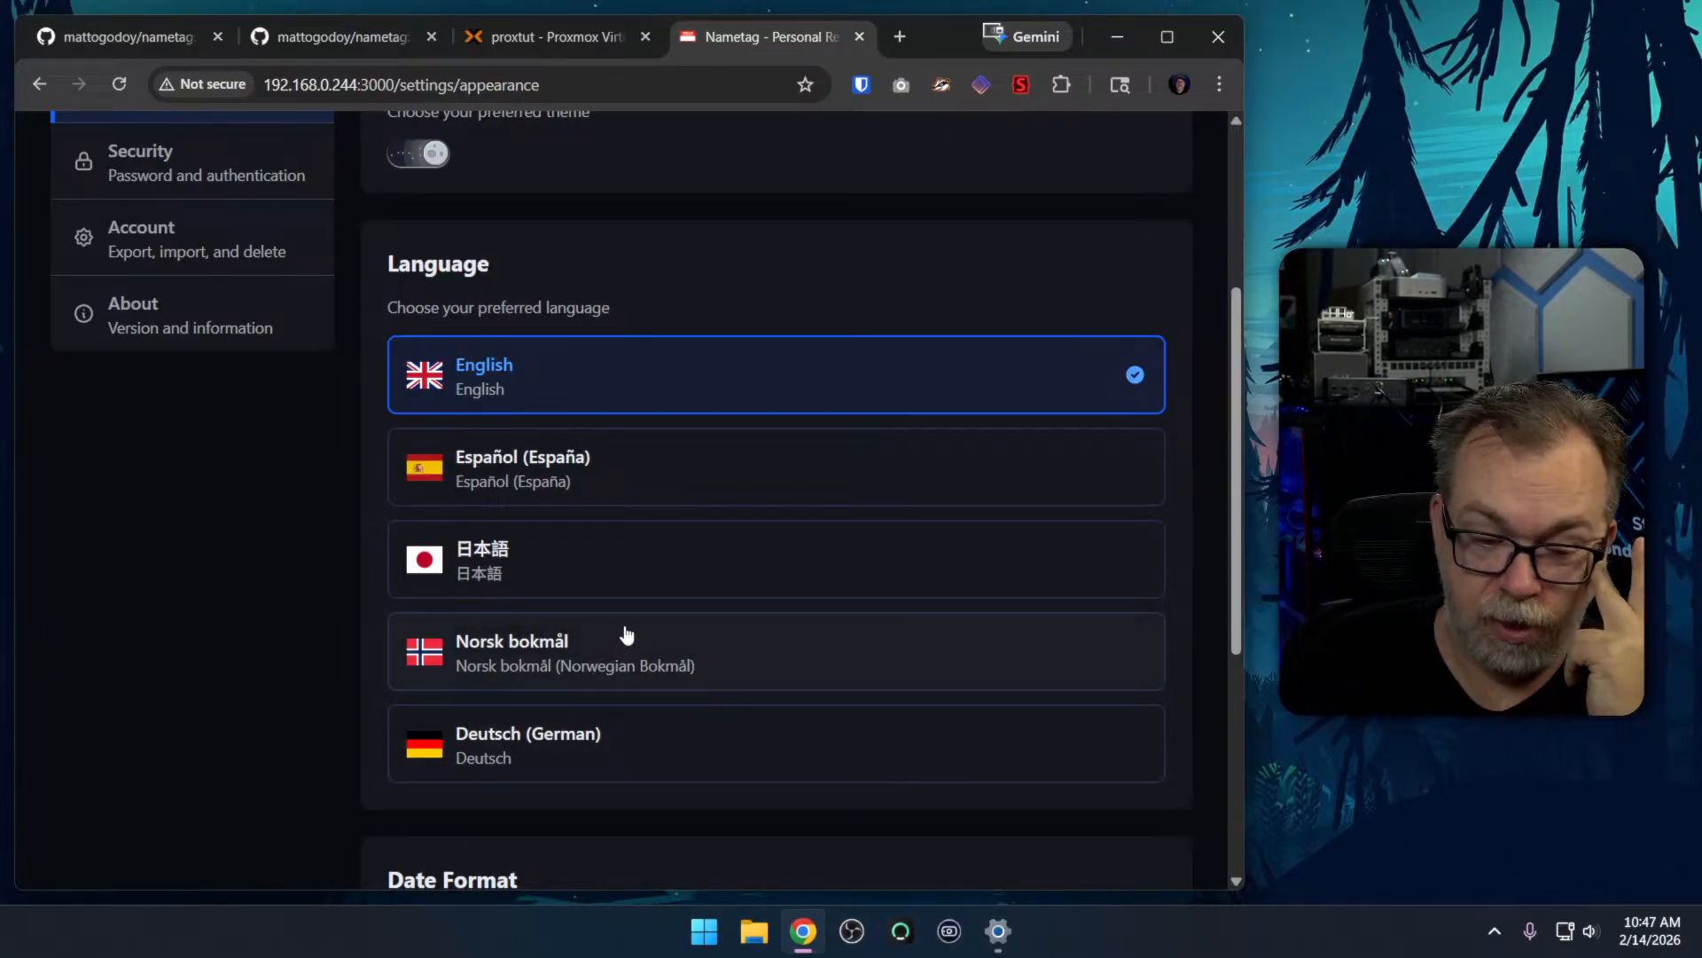
scroll(627, 636, down, 3)
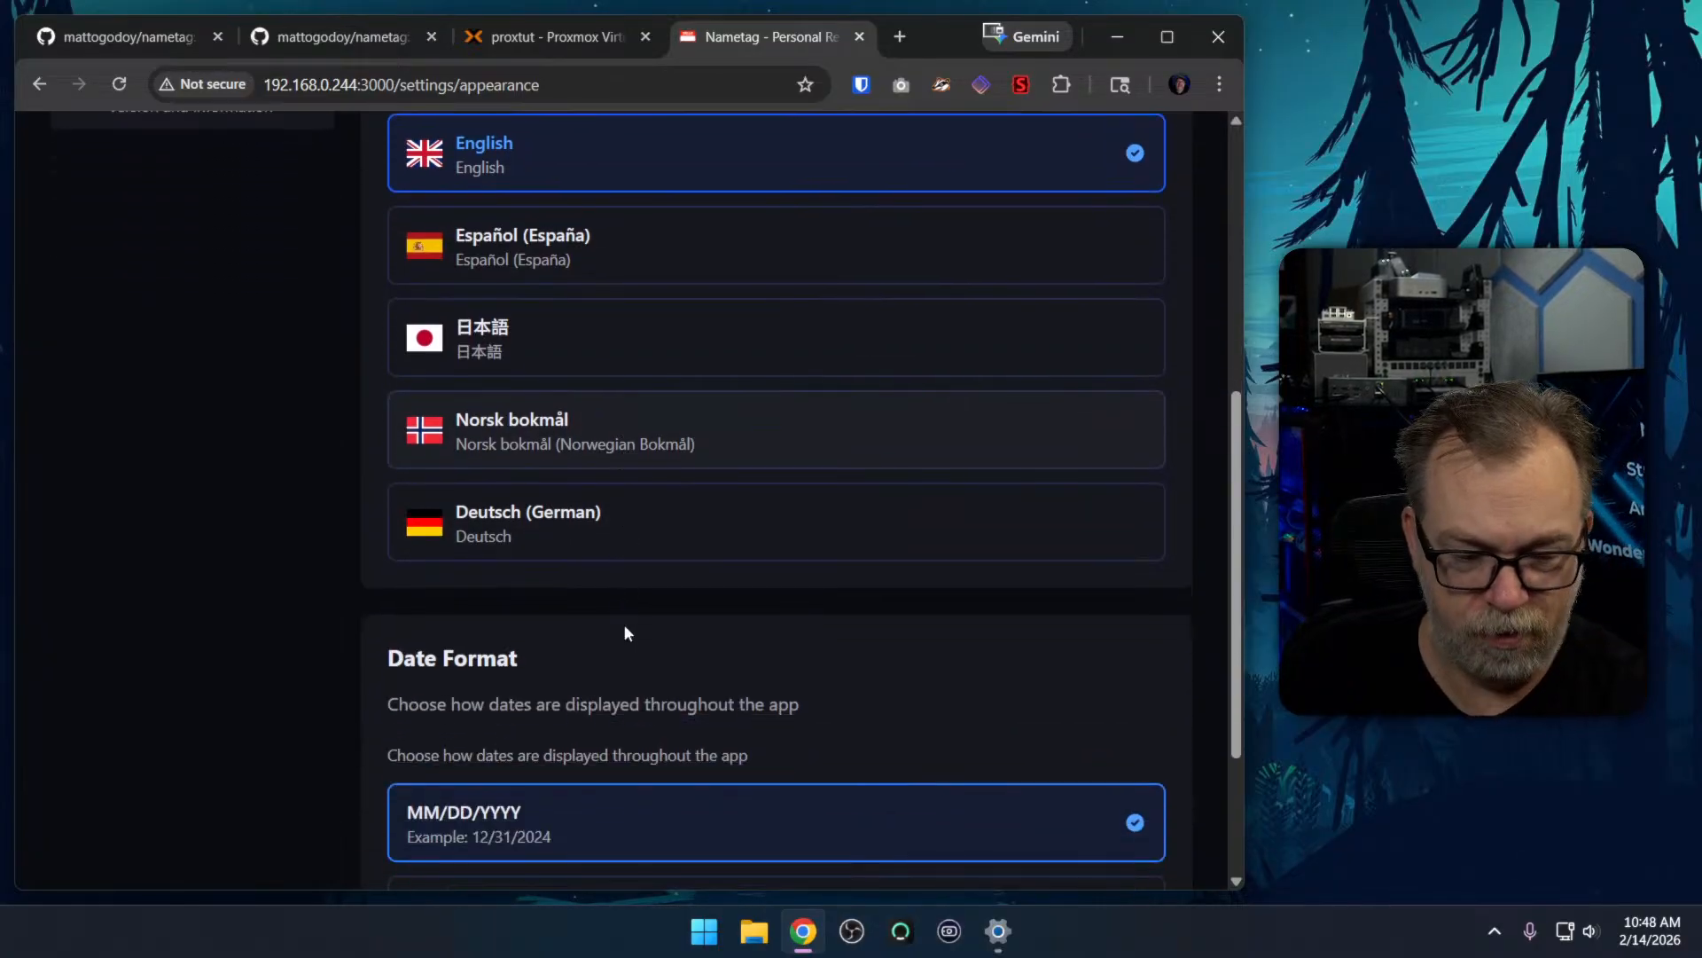
scroll(624, 631, down, 3)
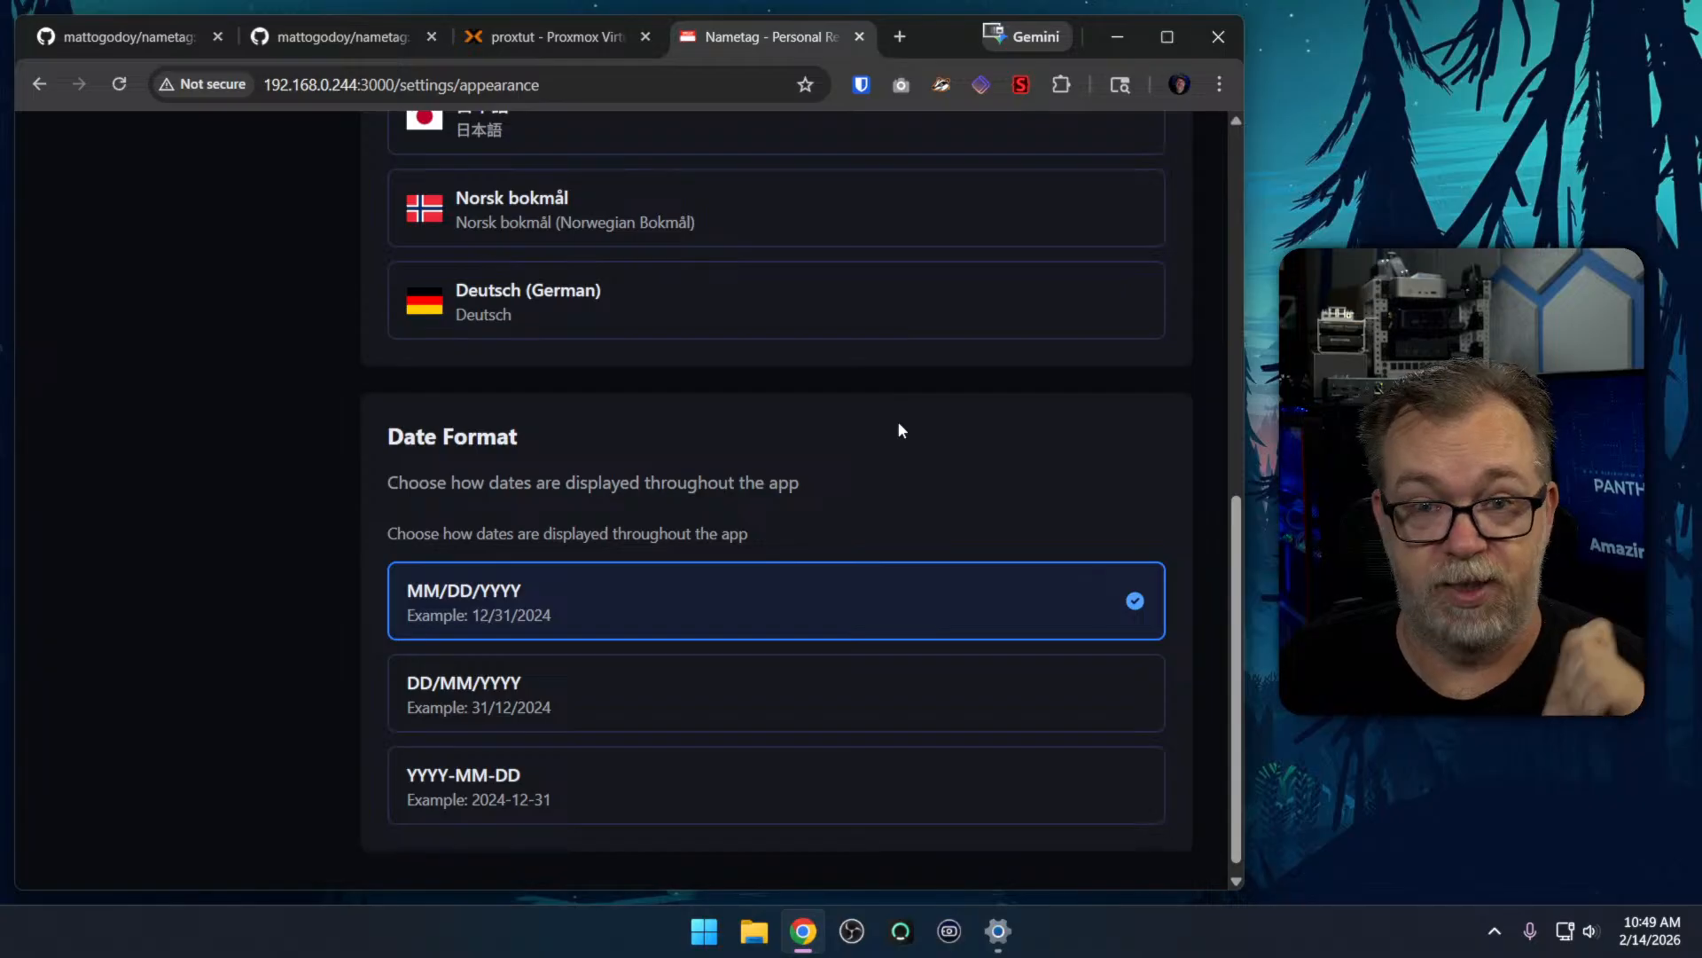
scroll(811, 384, up, 10)
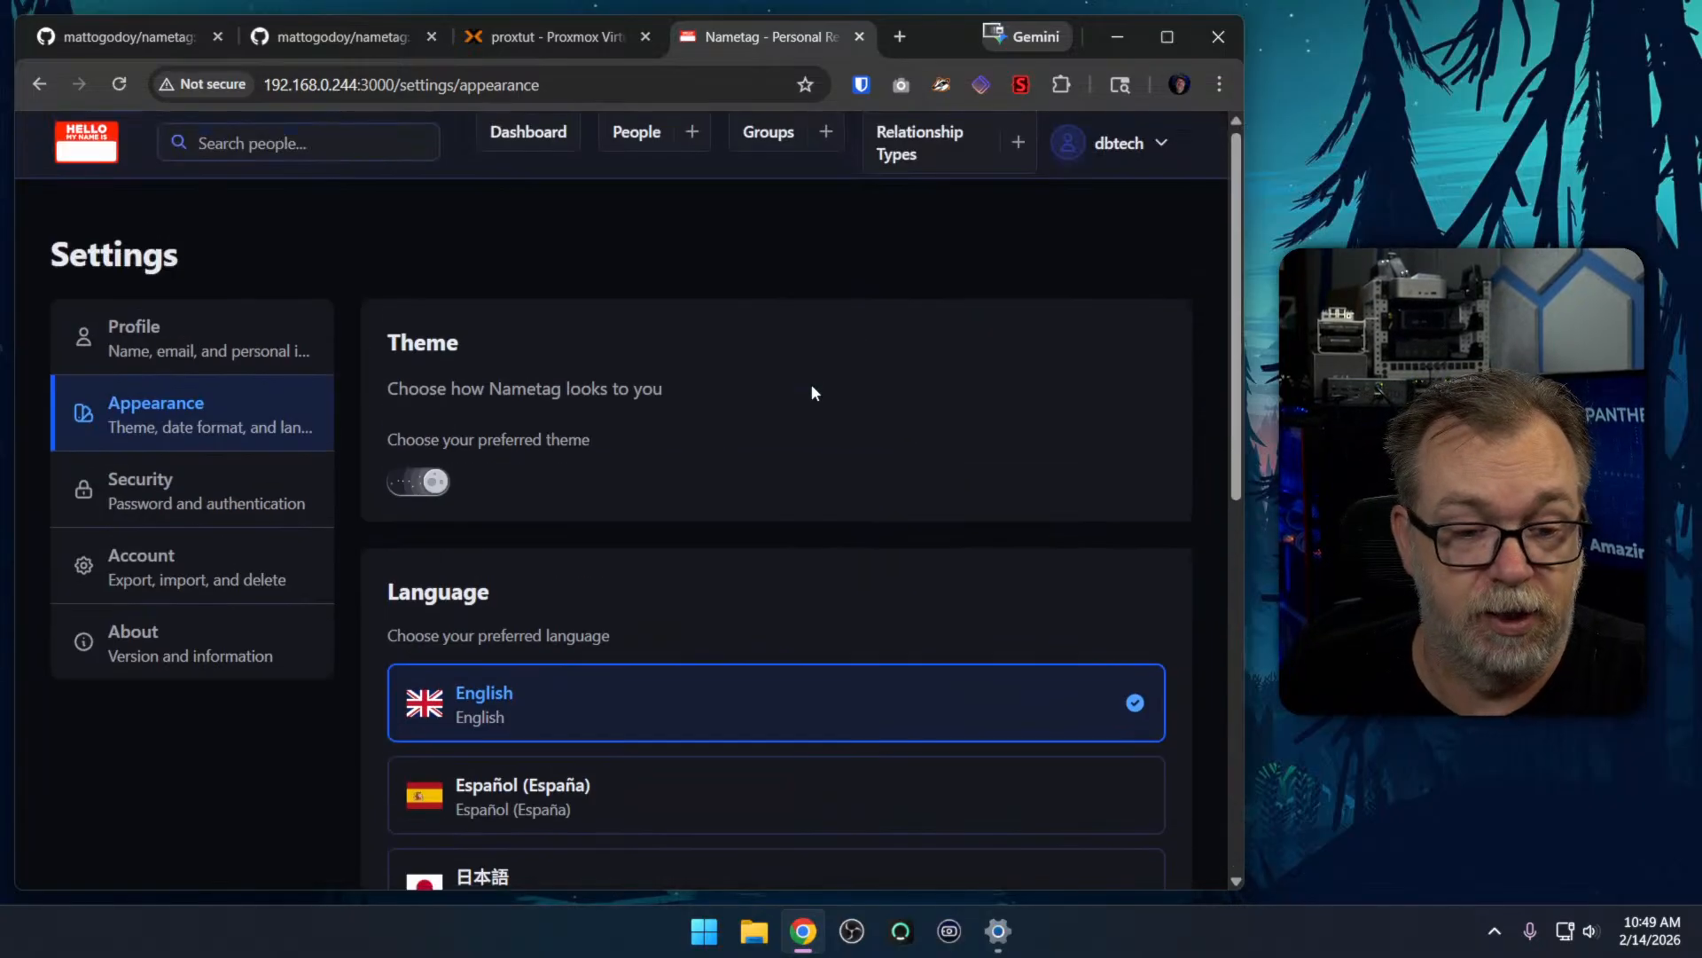
View the Security, Account and About pages of the Nametag settings, including the data export and import options
click(301, 479)
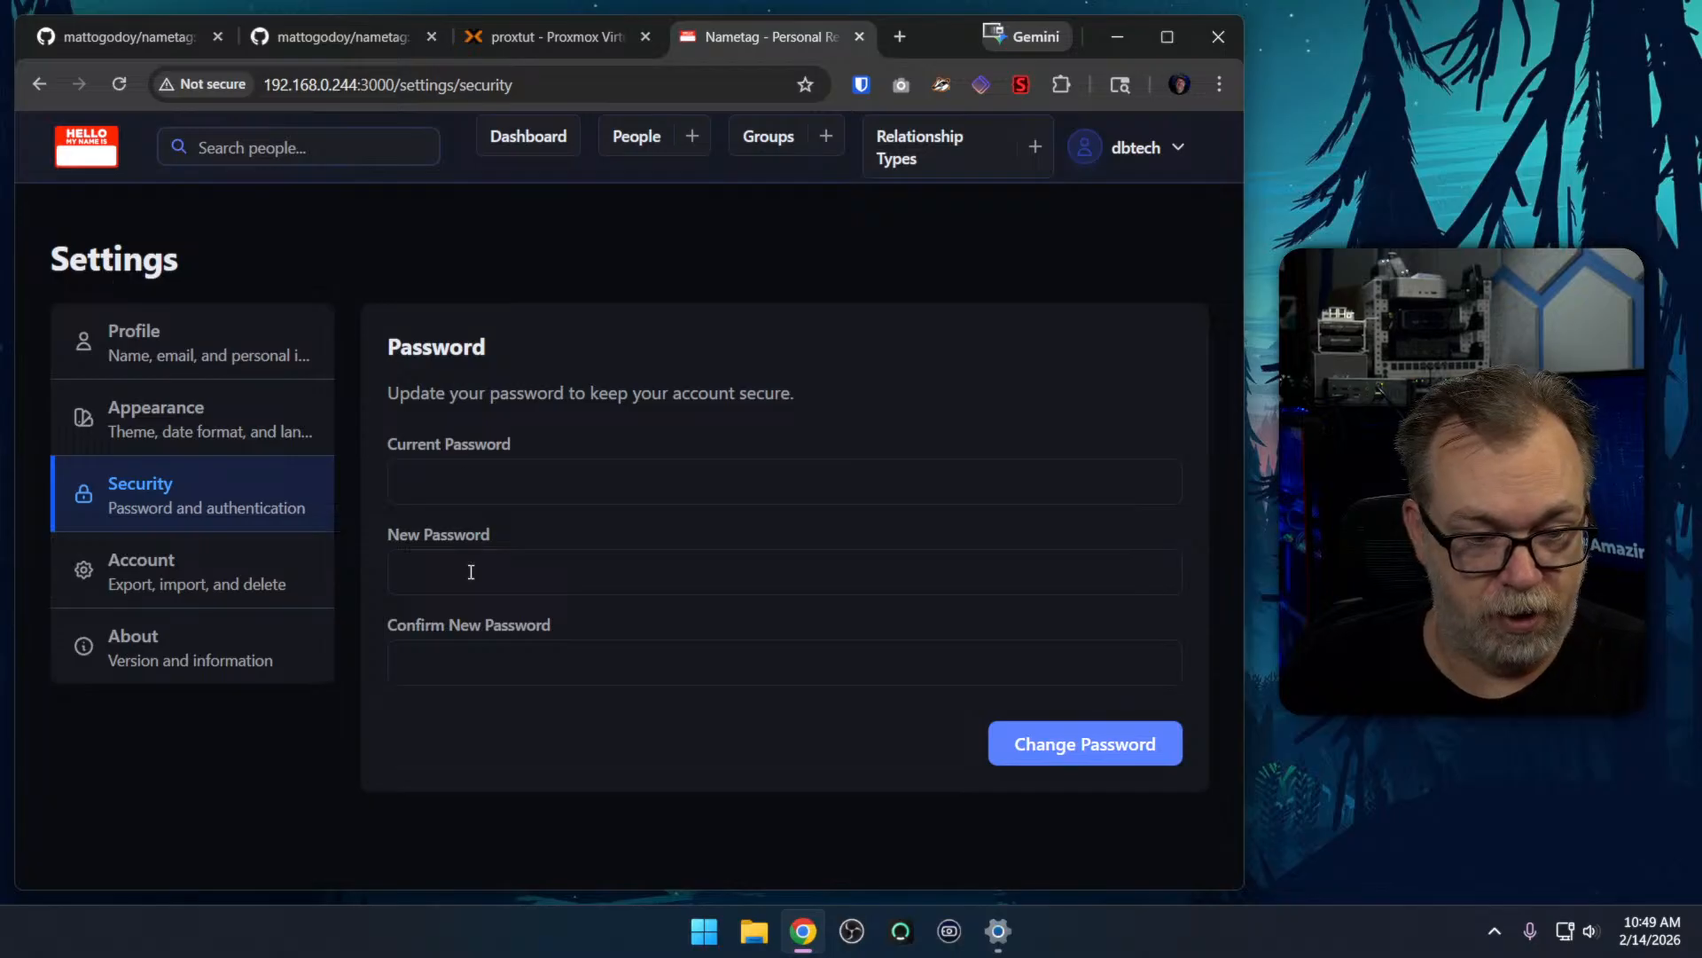
click(244, 598)
scroll(644, 543, down, 3)
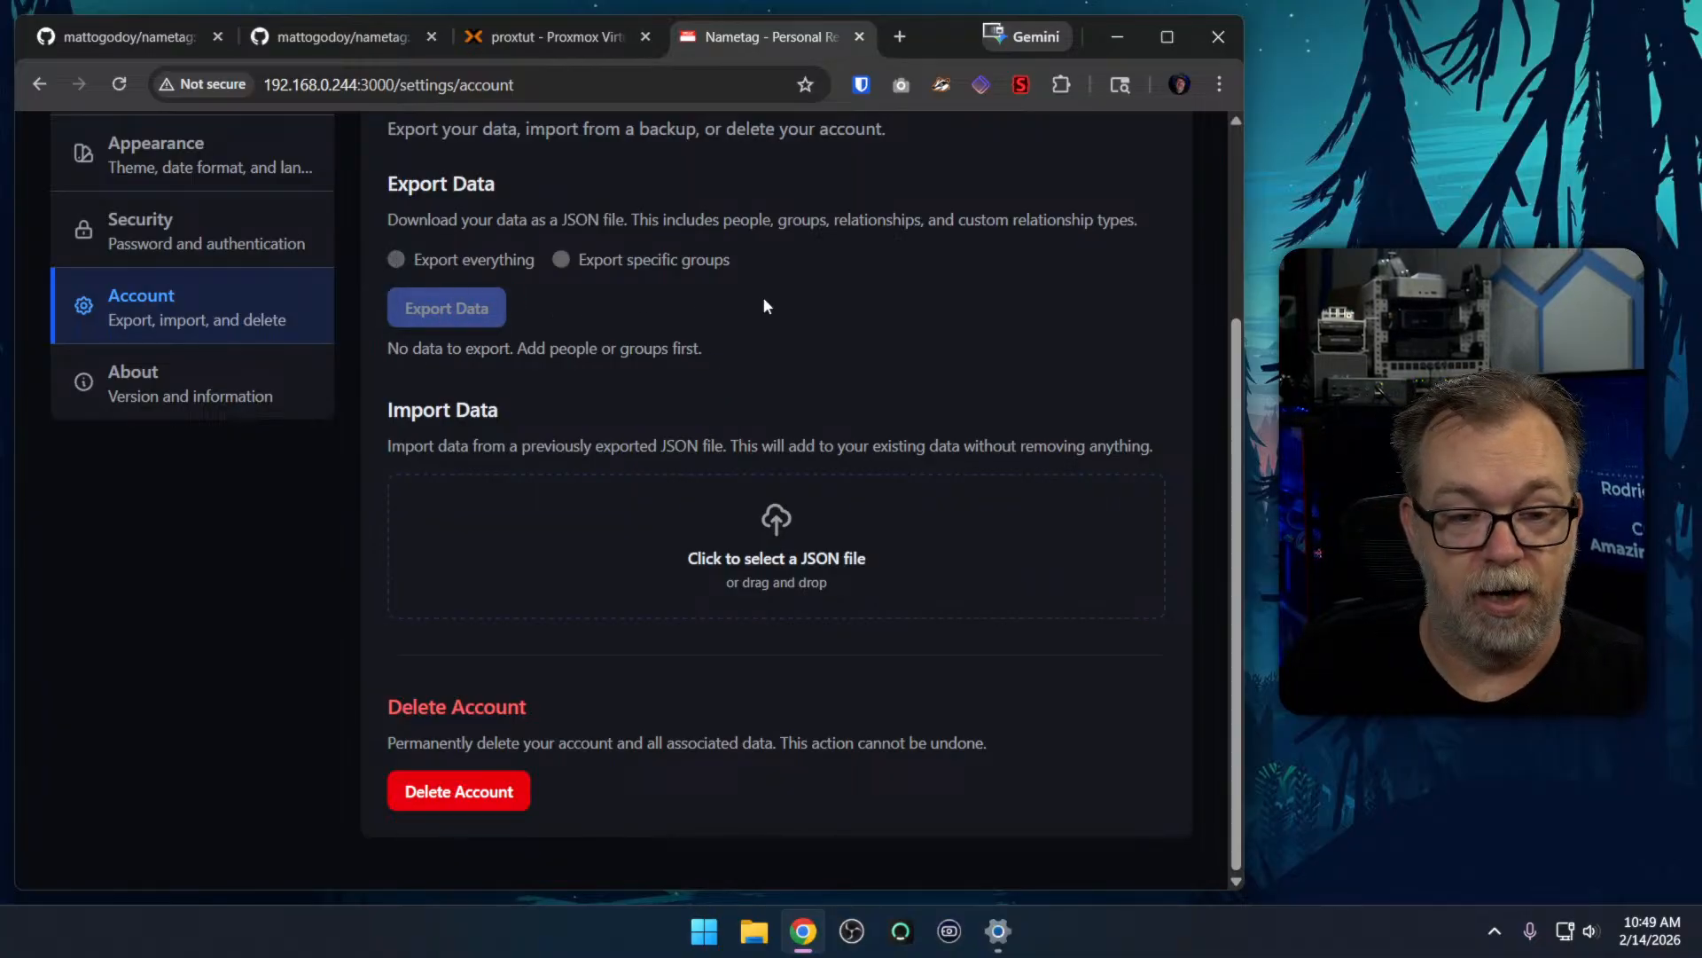
click(259, 259)
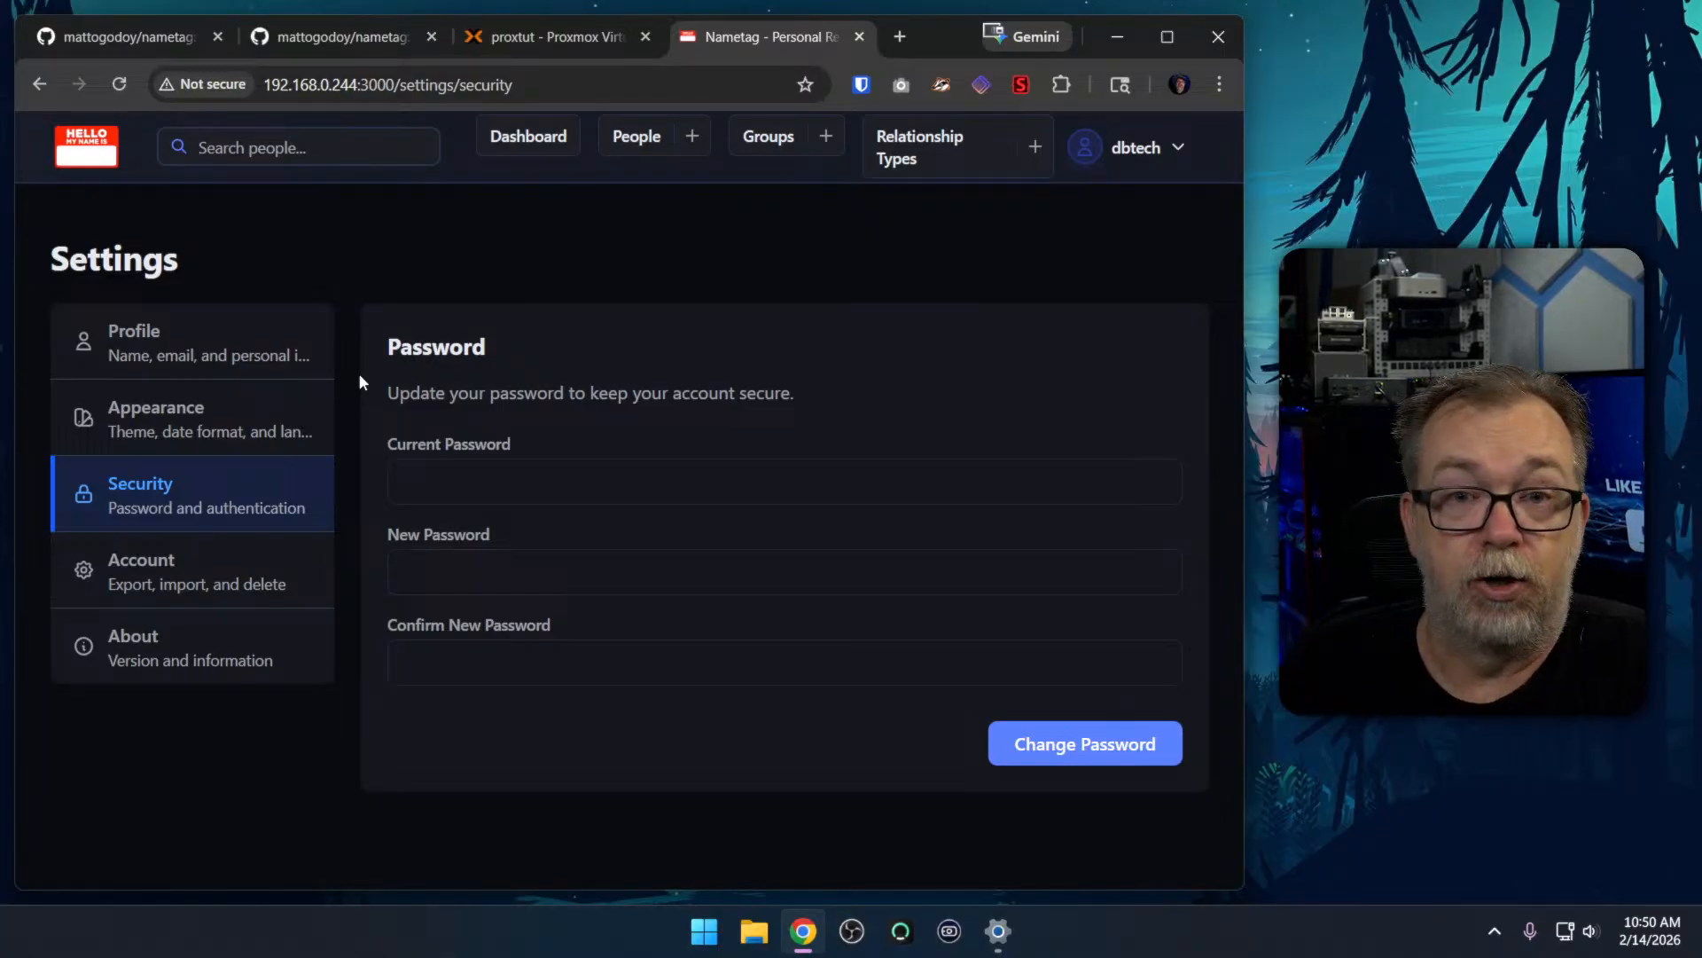
click(290, 591)
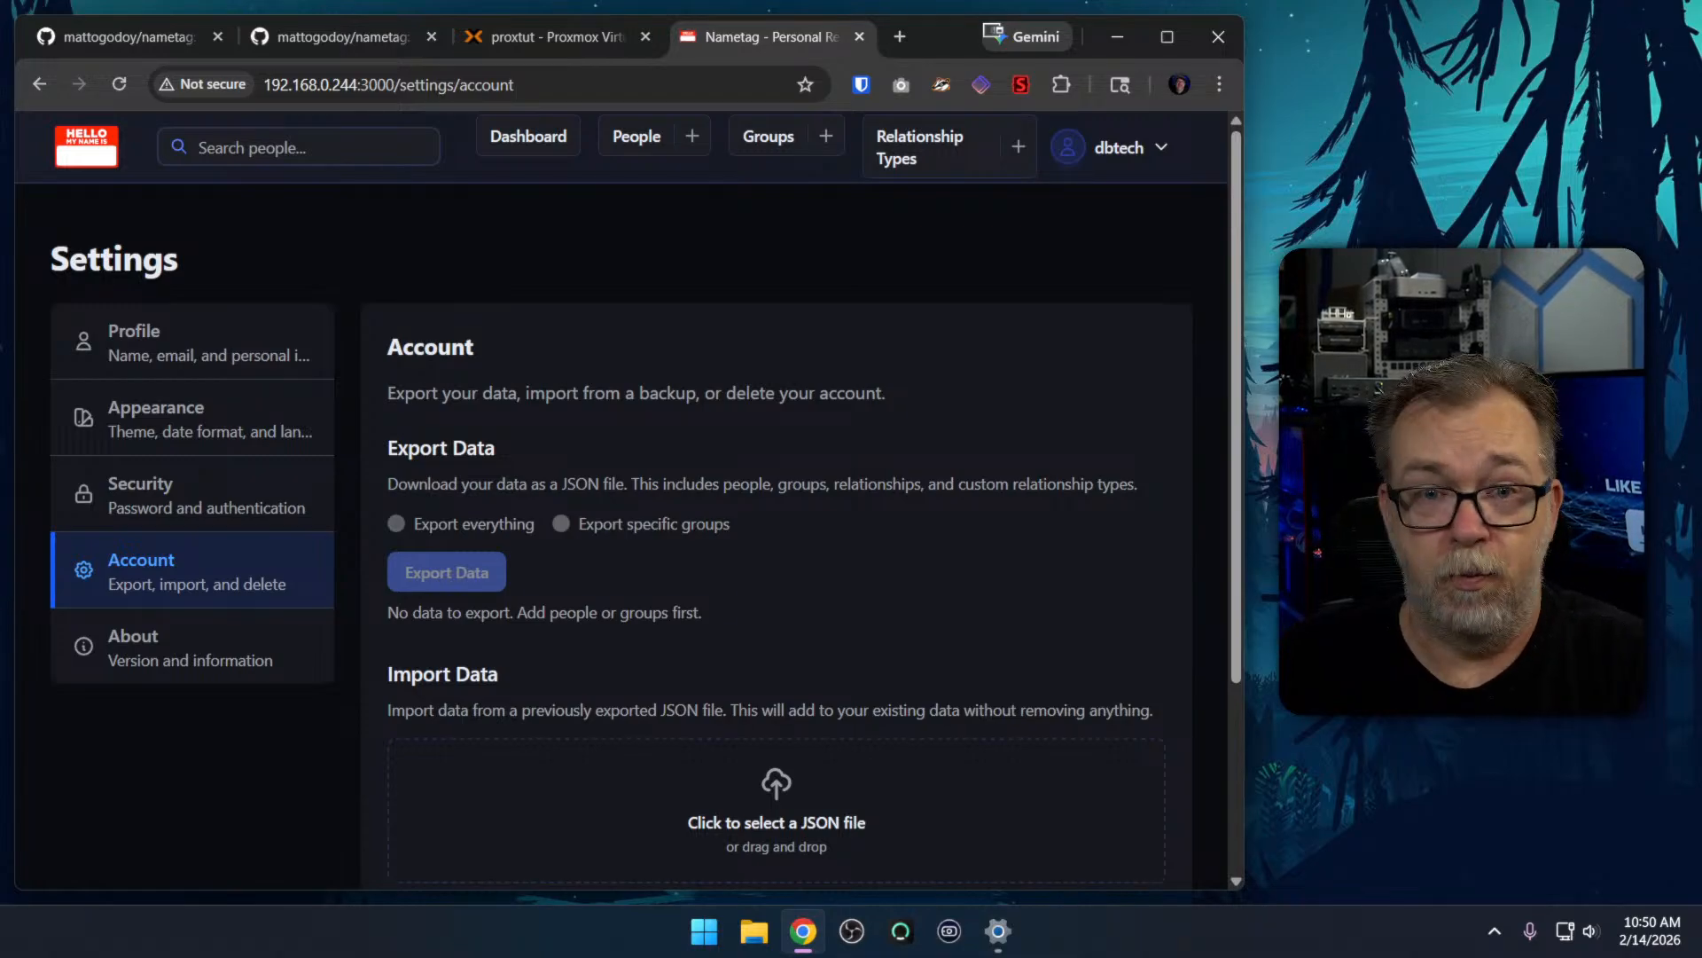
scroll(879, 392, down, 3)
scroll(879, 392, up, 3)
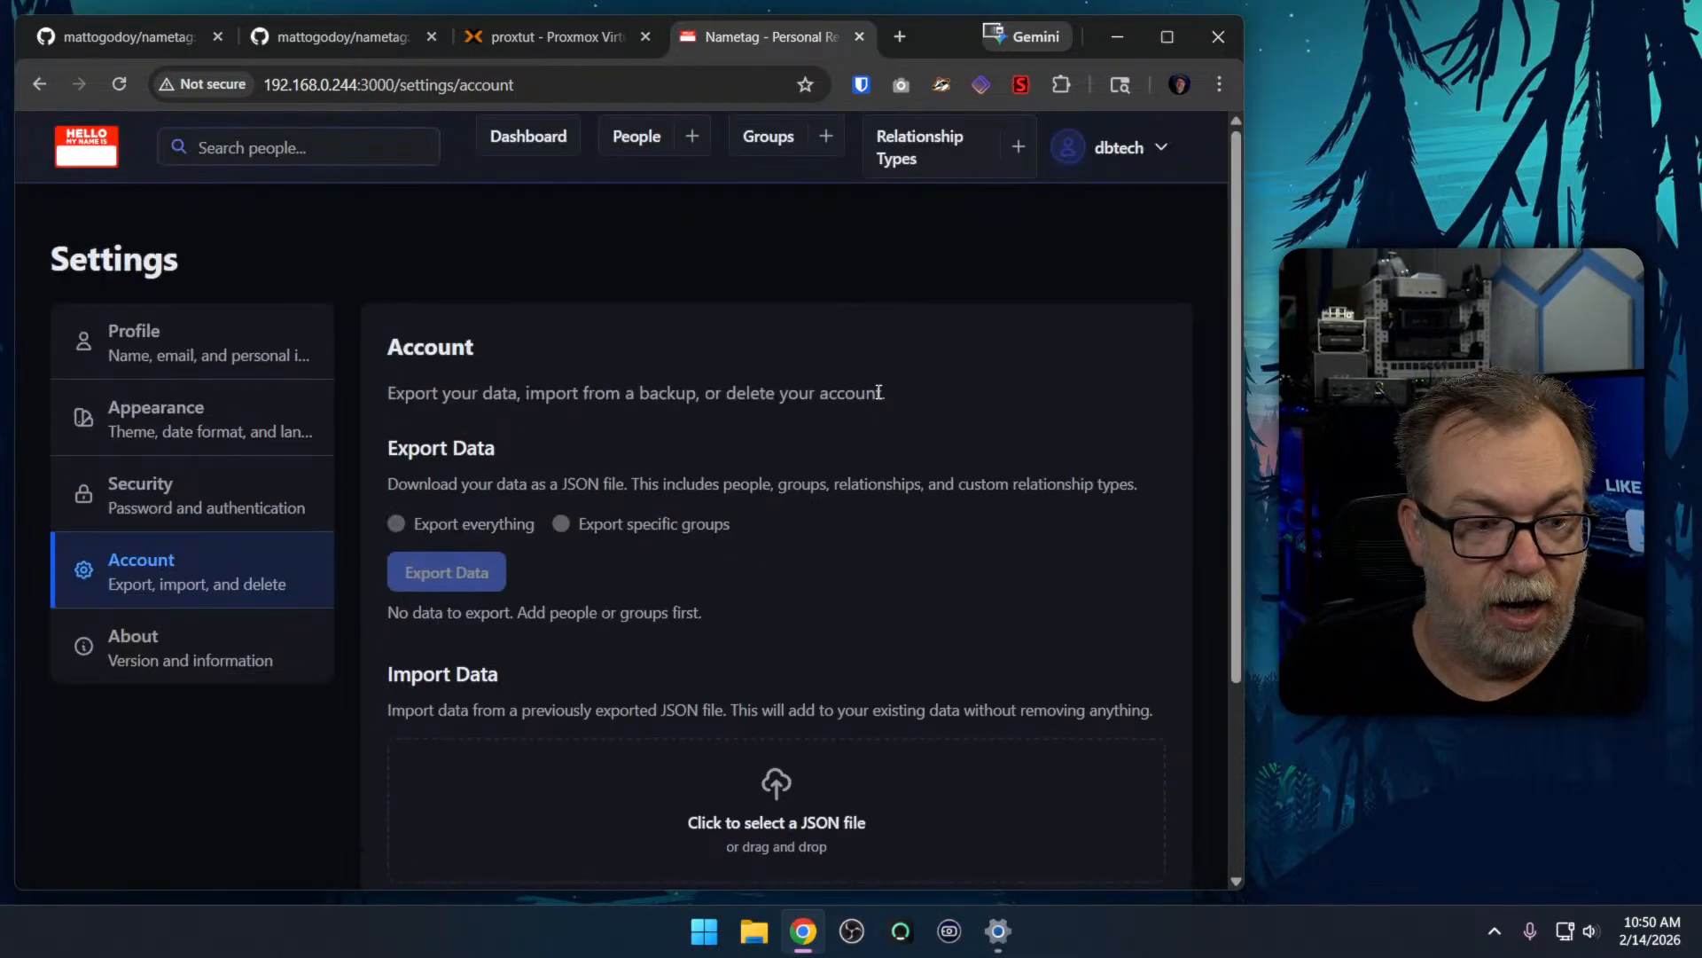
click(271, 654)
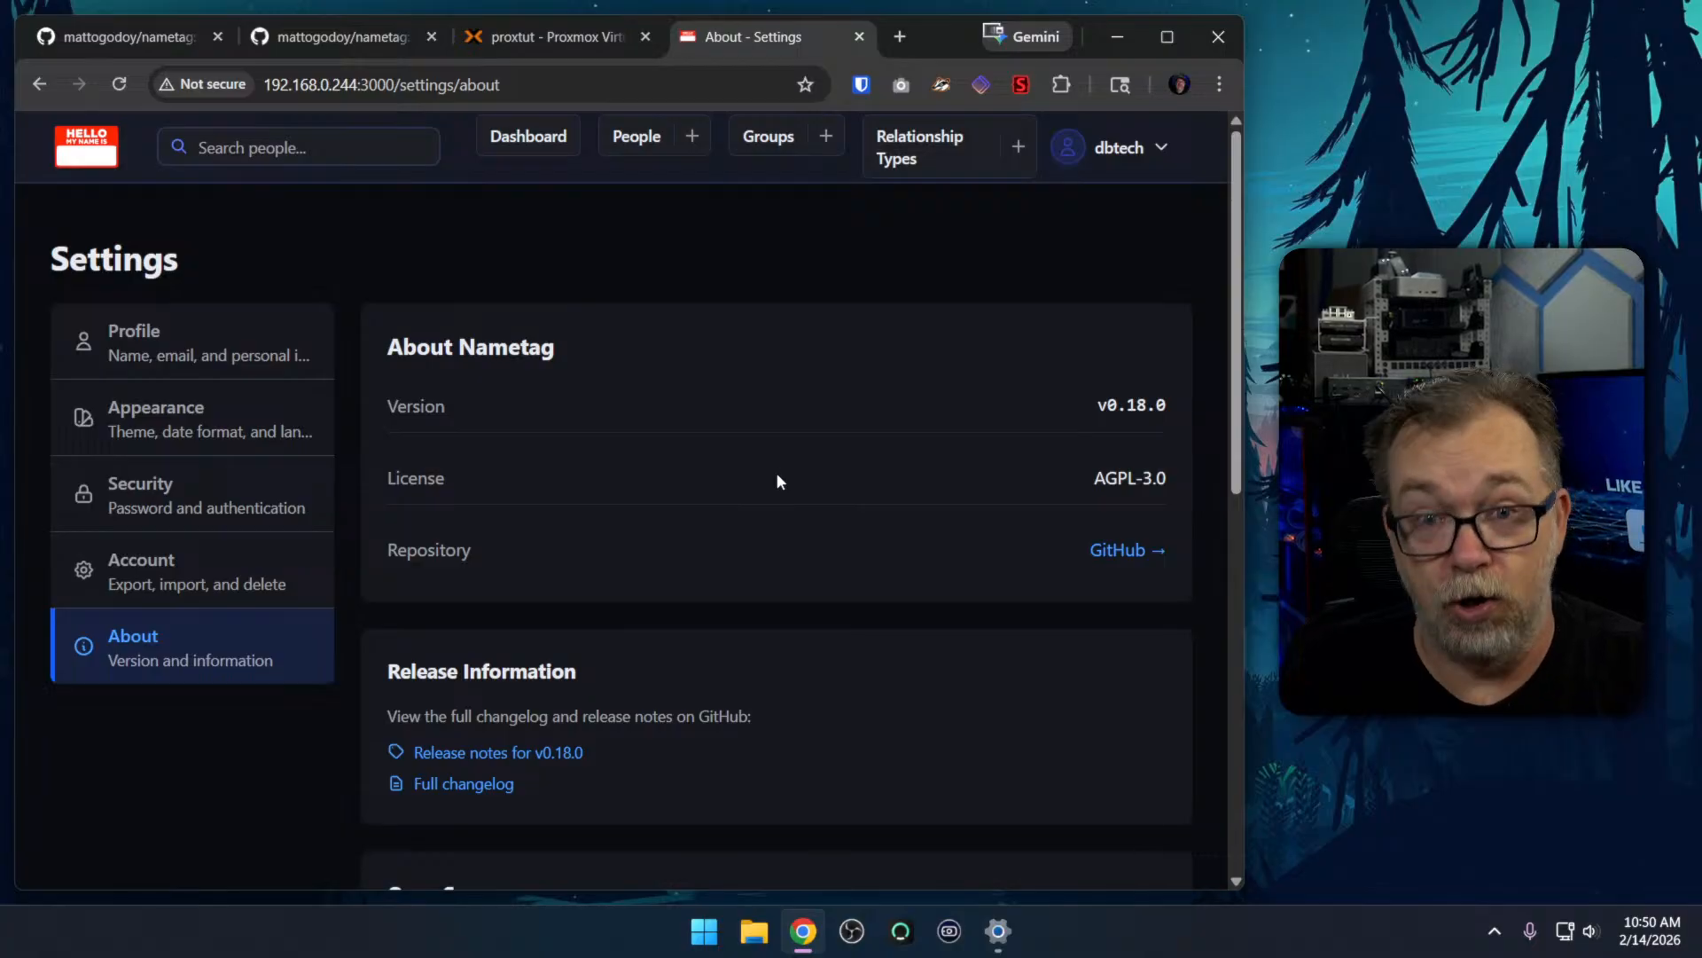
scroll(743, 428, down, 4)
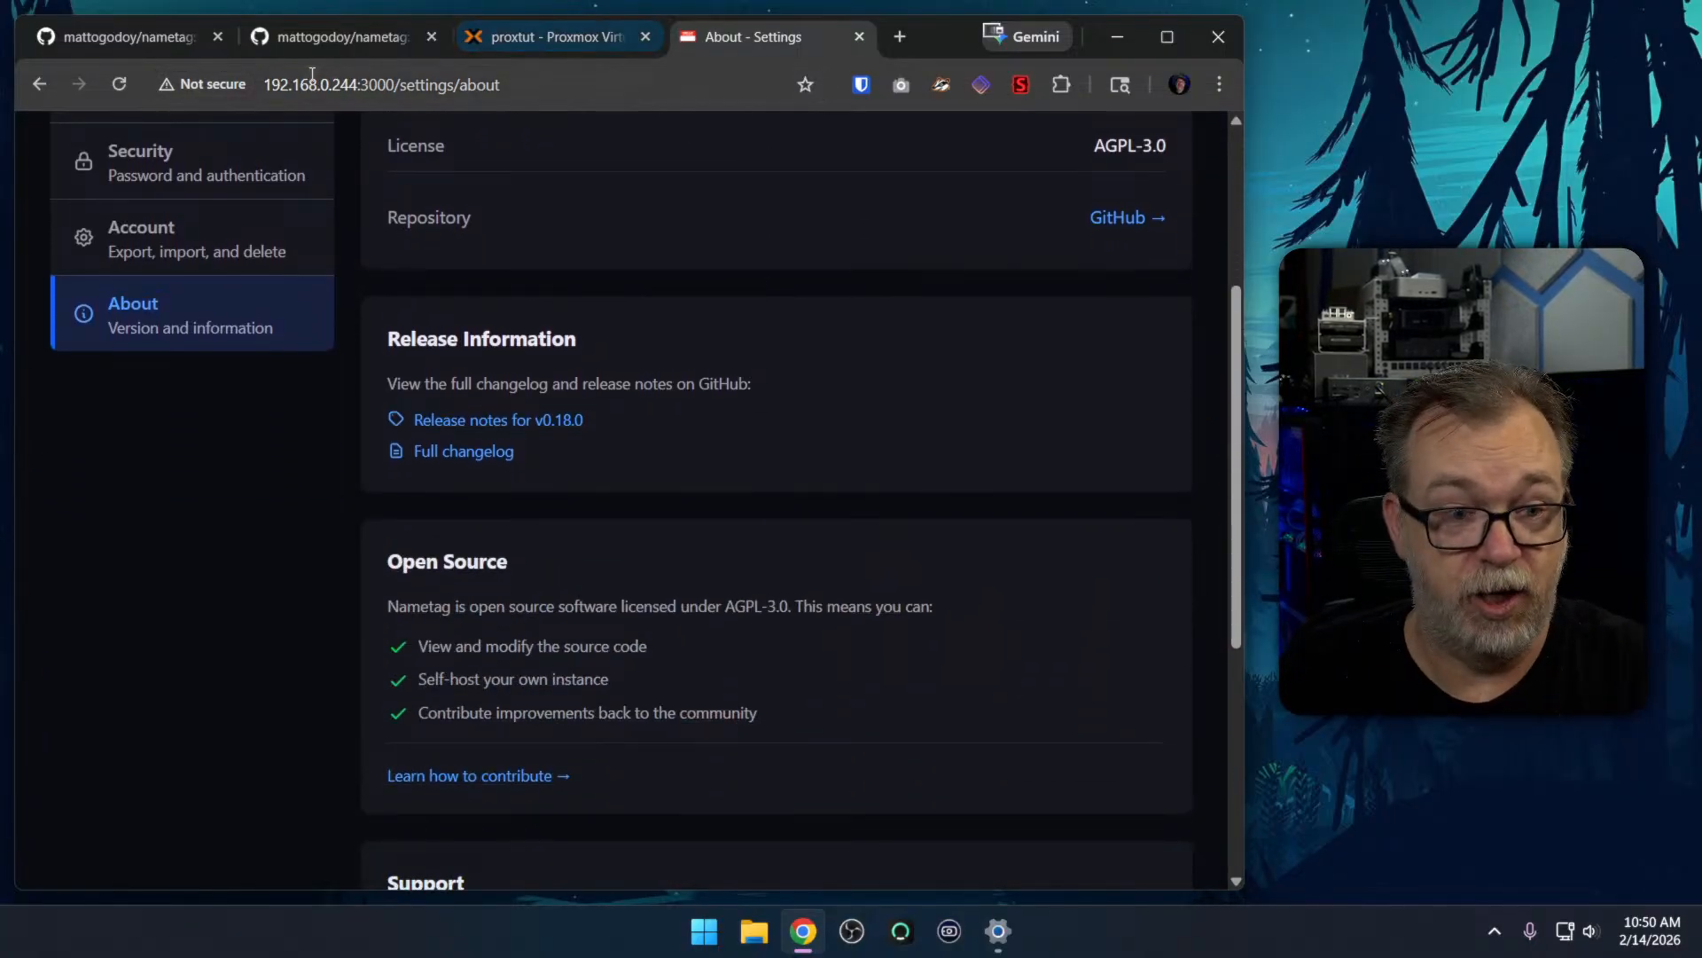
Return to the GitHub repository and look over its file list and the introduction of the README
click(309, 39)
scroll(693, 426, up, 10)
scroll(694, 429, up, 20)
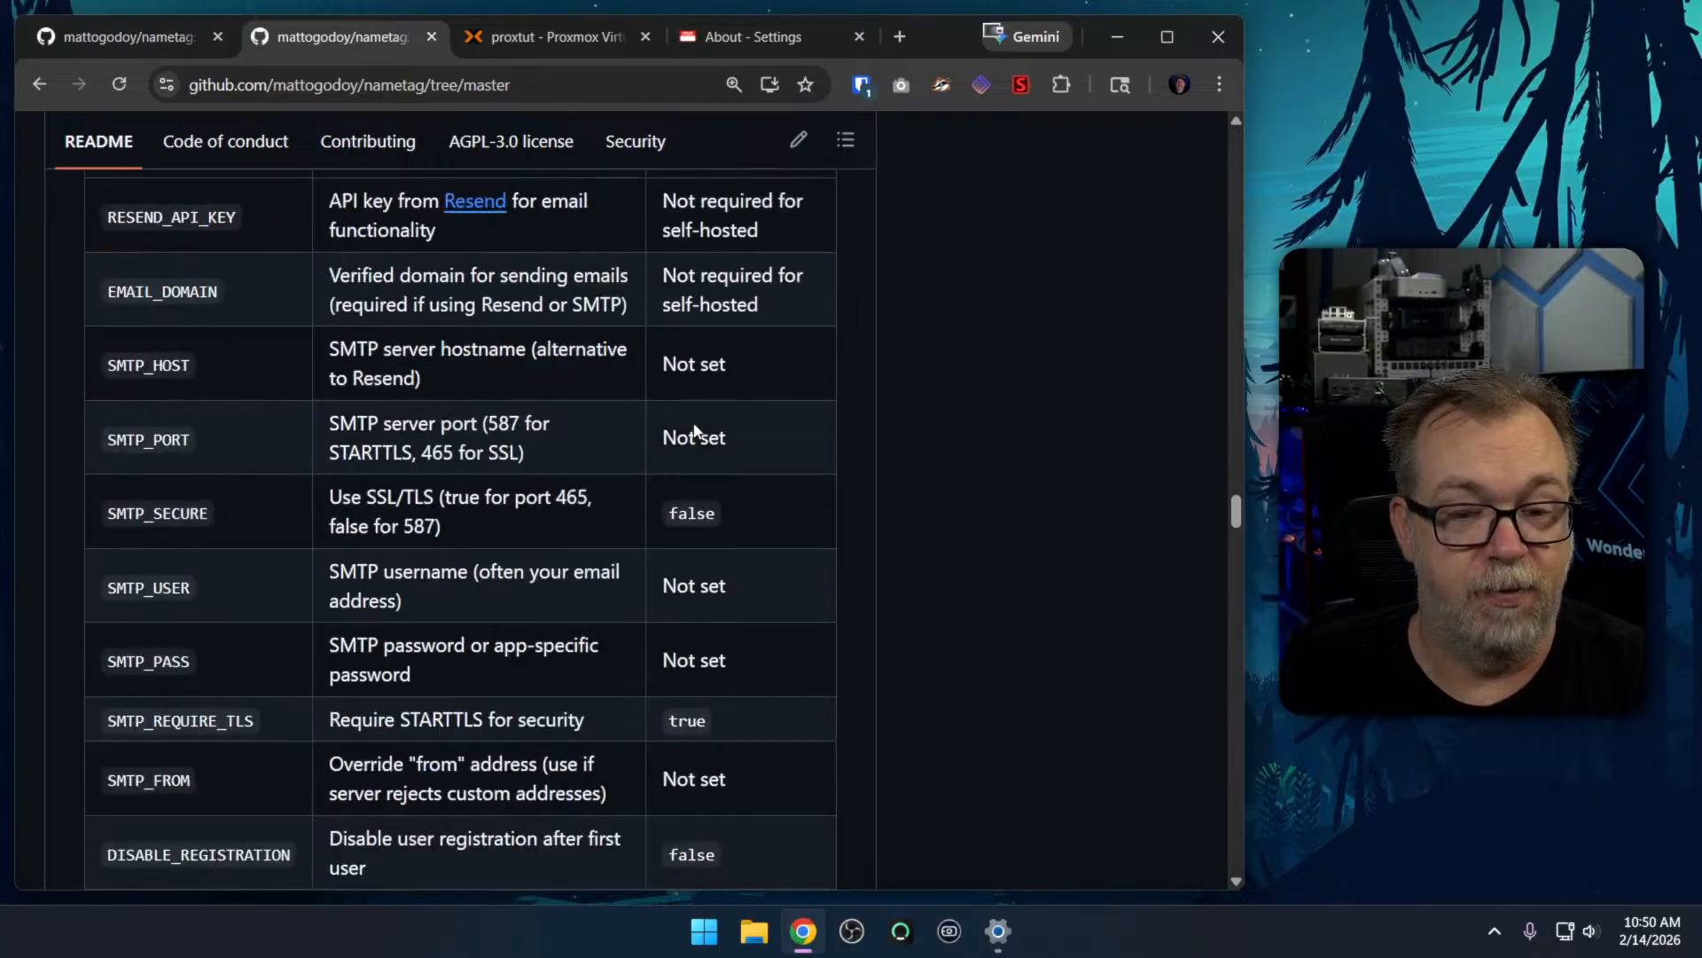
scroll(694, 426, up, 20)
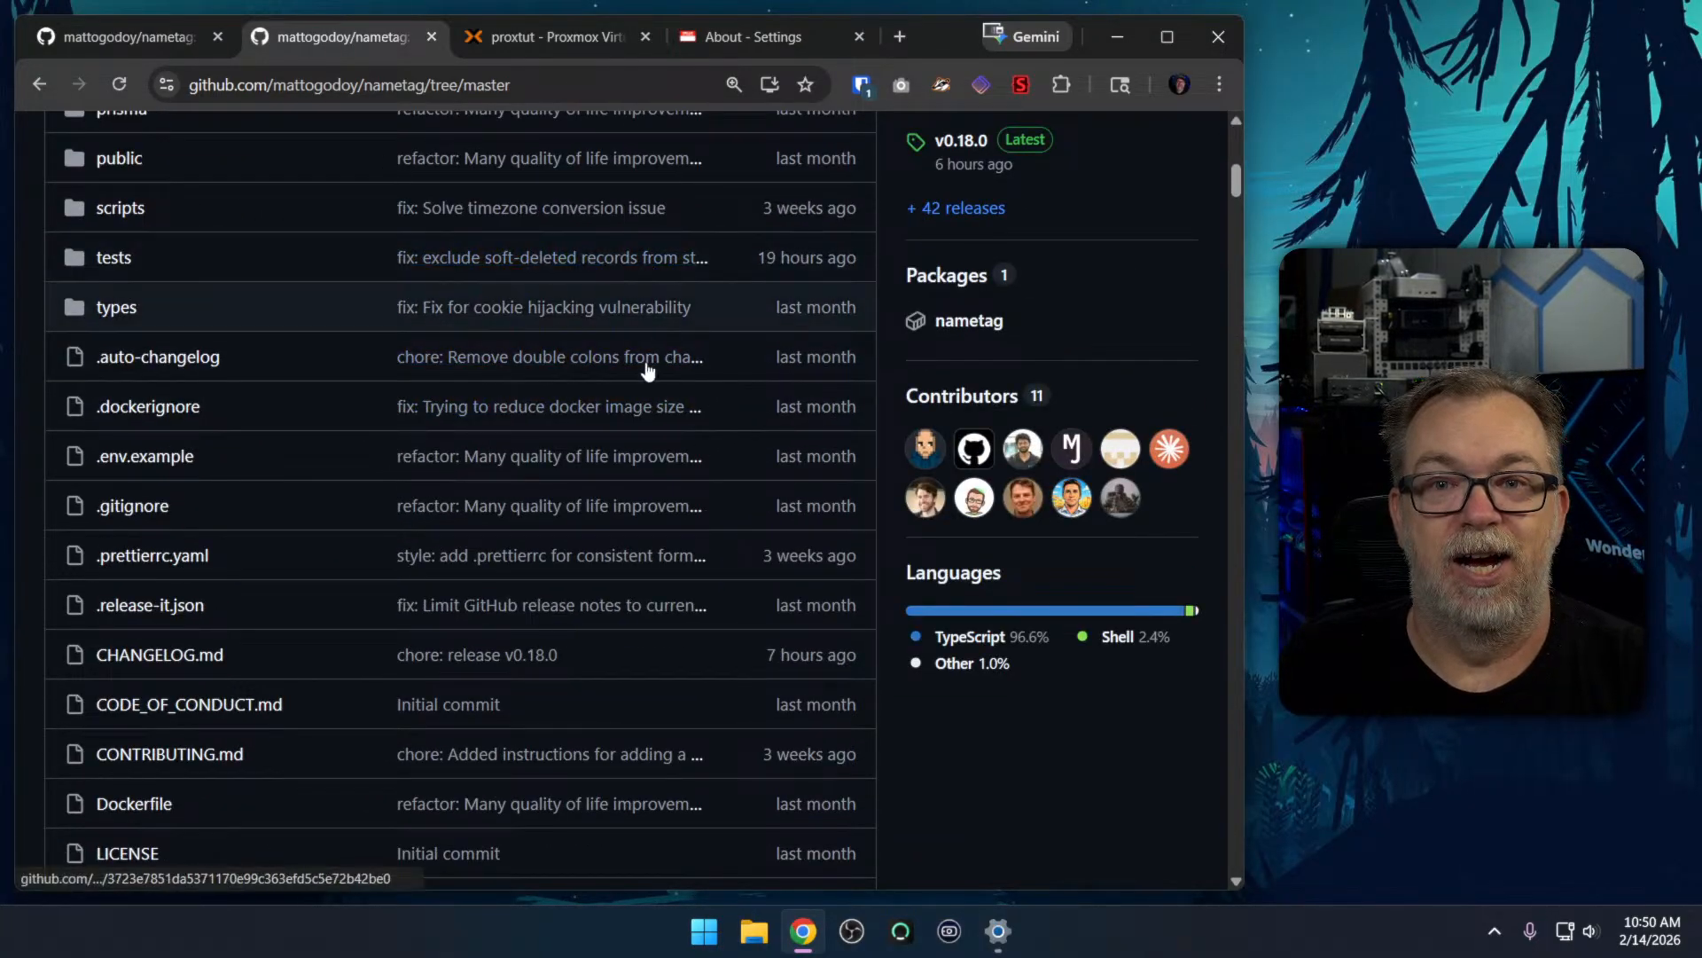
scroll(646, 385, up, 10)
scroll(646, 385, down, 15)
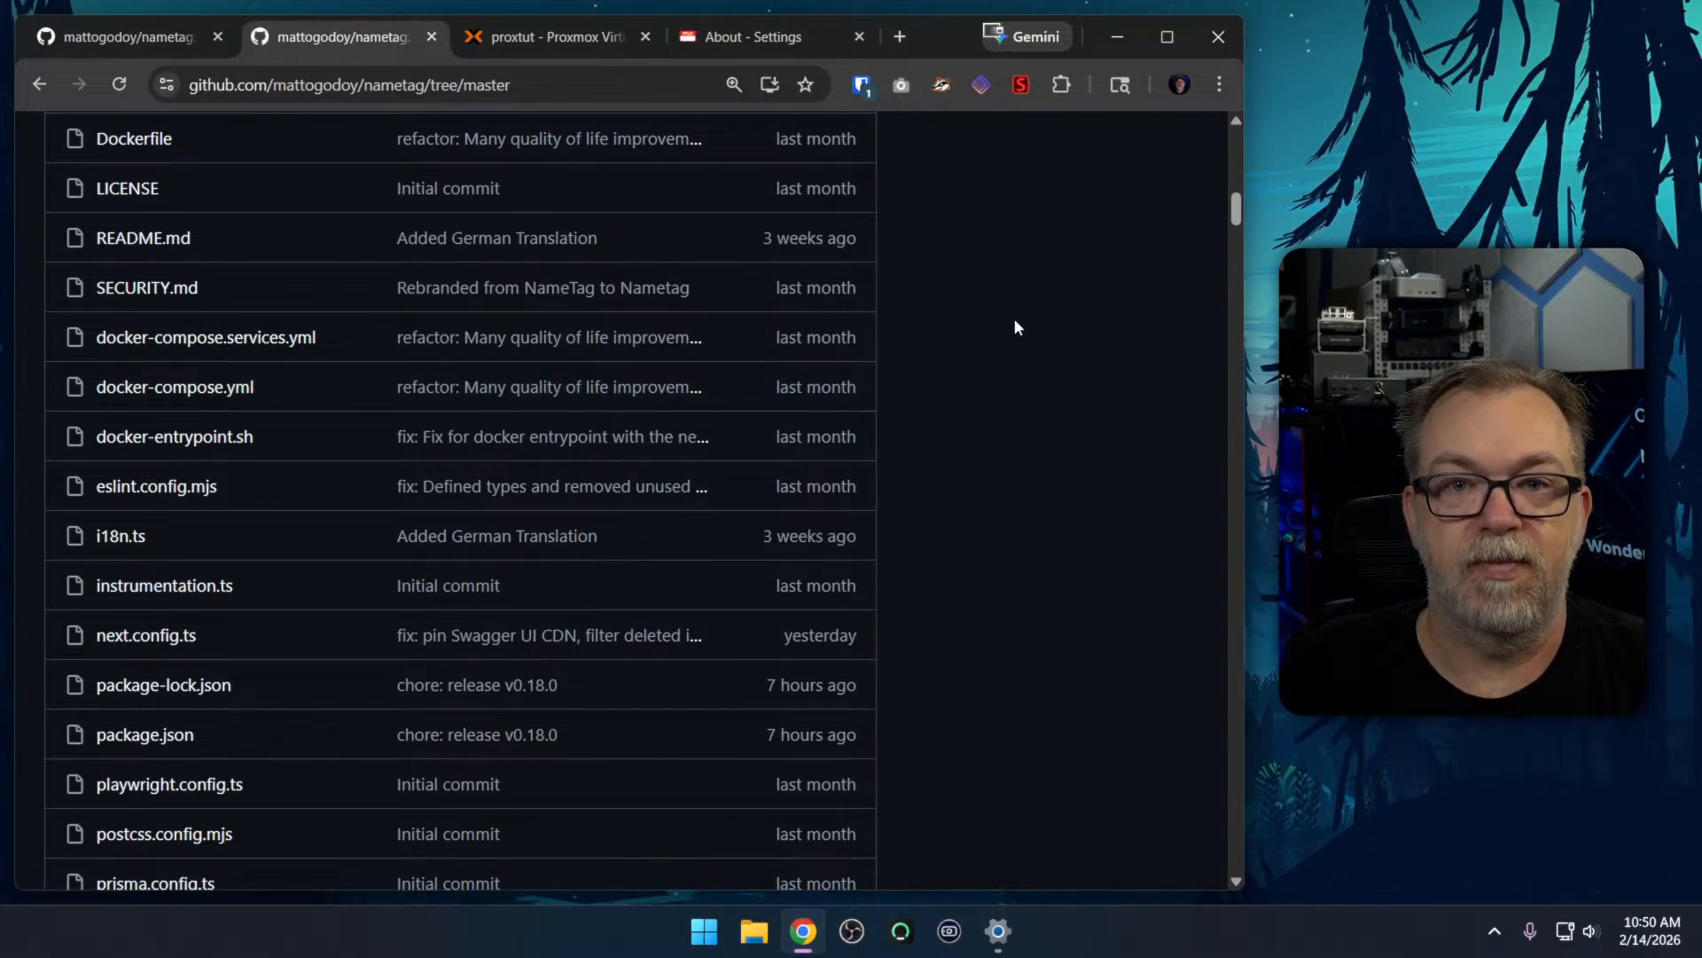
scroll(1013, 326, down, 10)
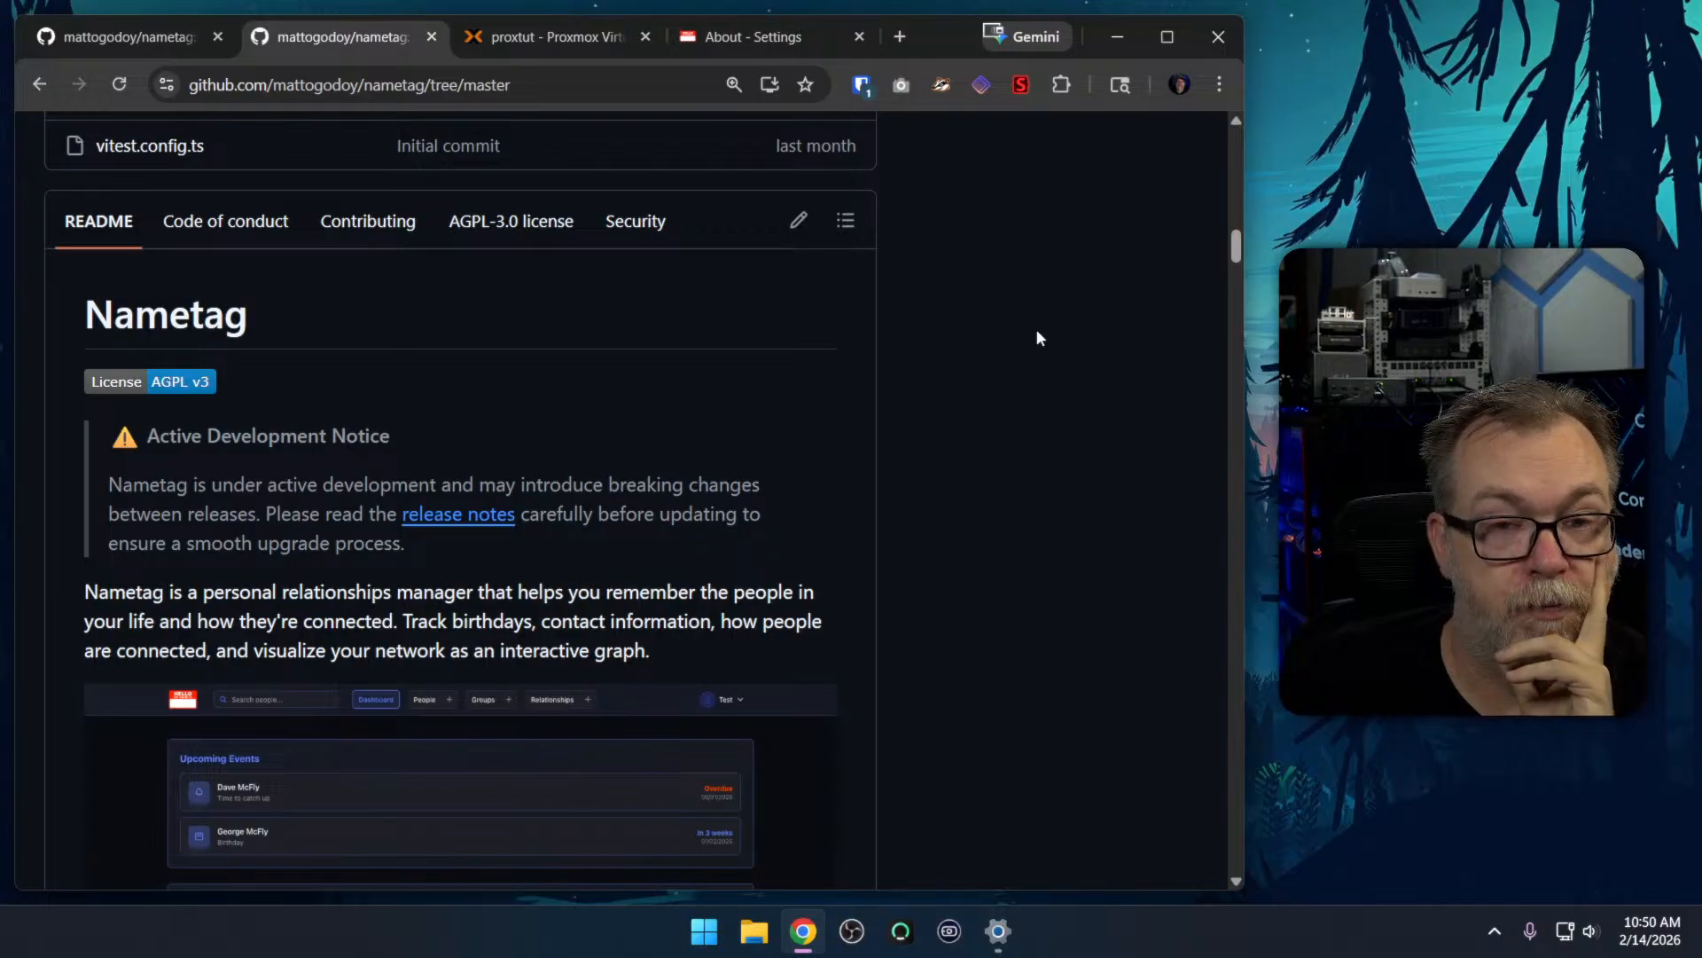
Return to Nametag and open the Add New Person form from the dashboard, looking over its detail fields
click(754, 36)
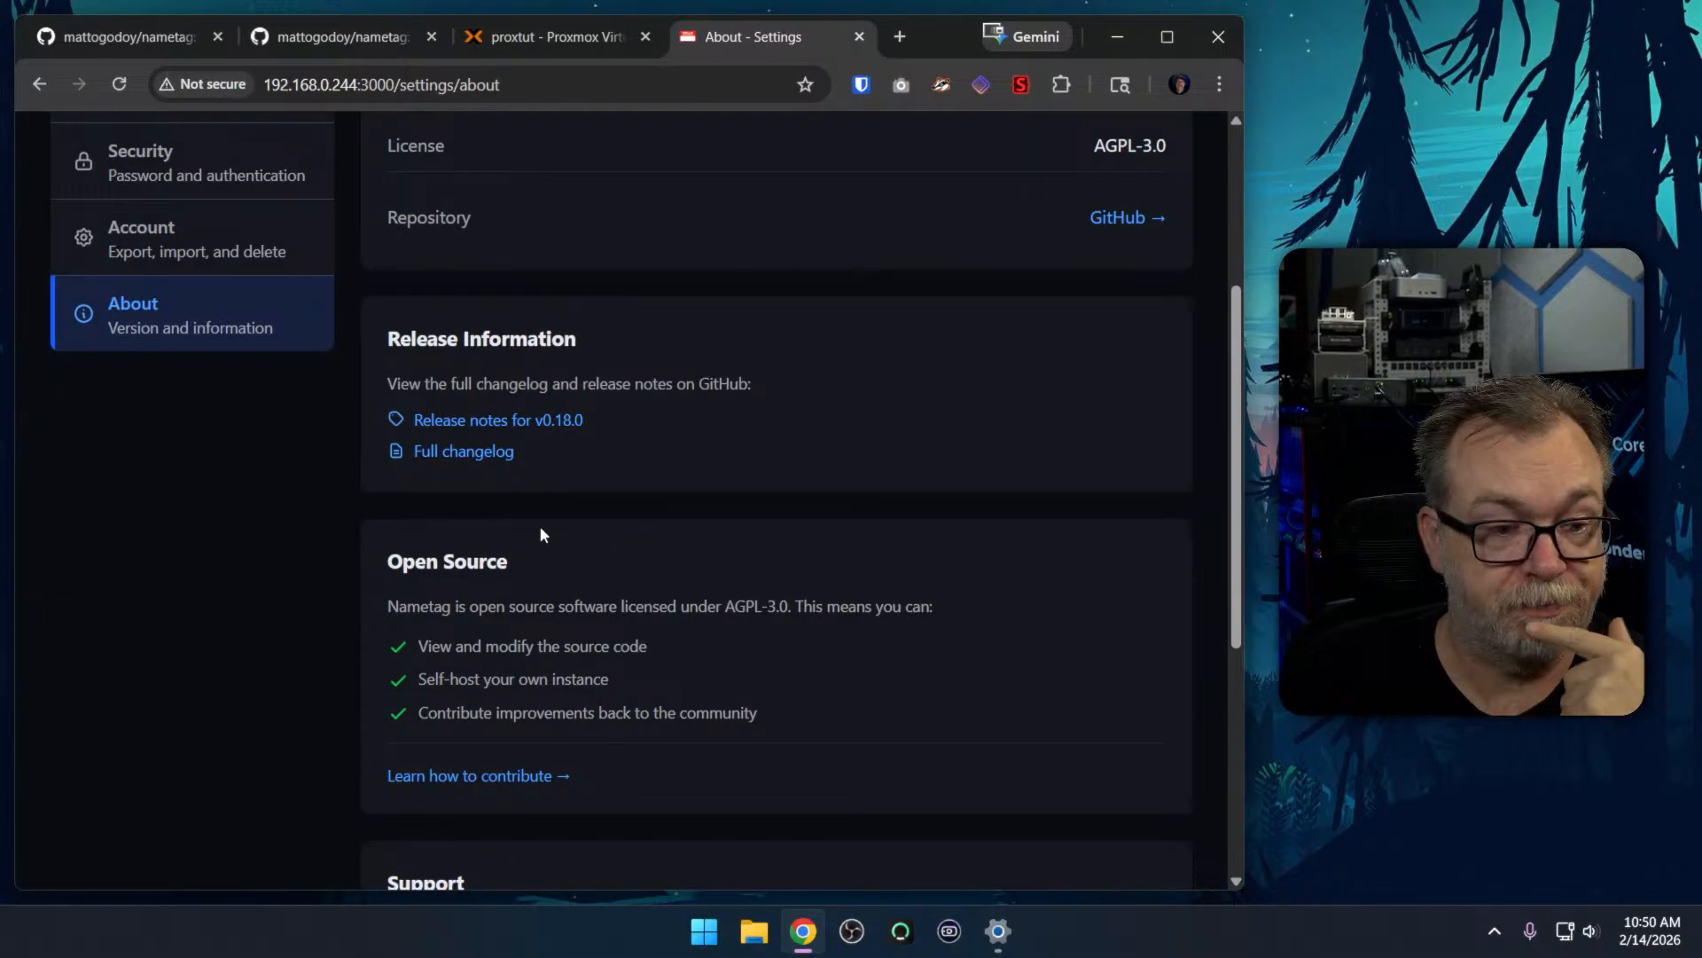
scroll(699, 571, down, 5)
scroll(698, 571, up, 10)
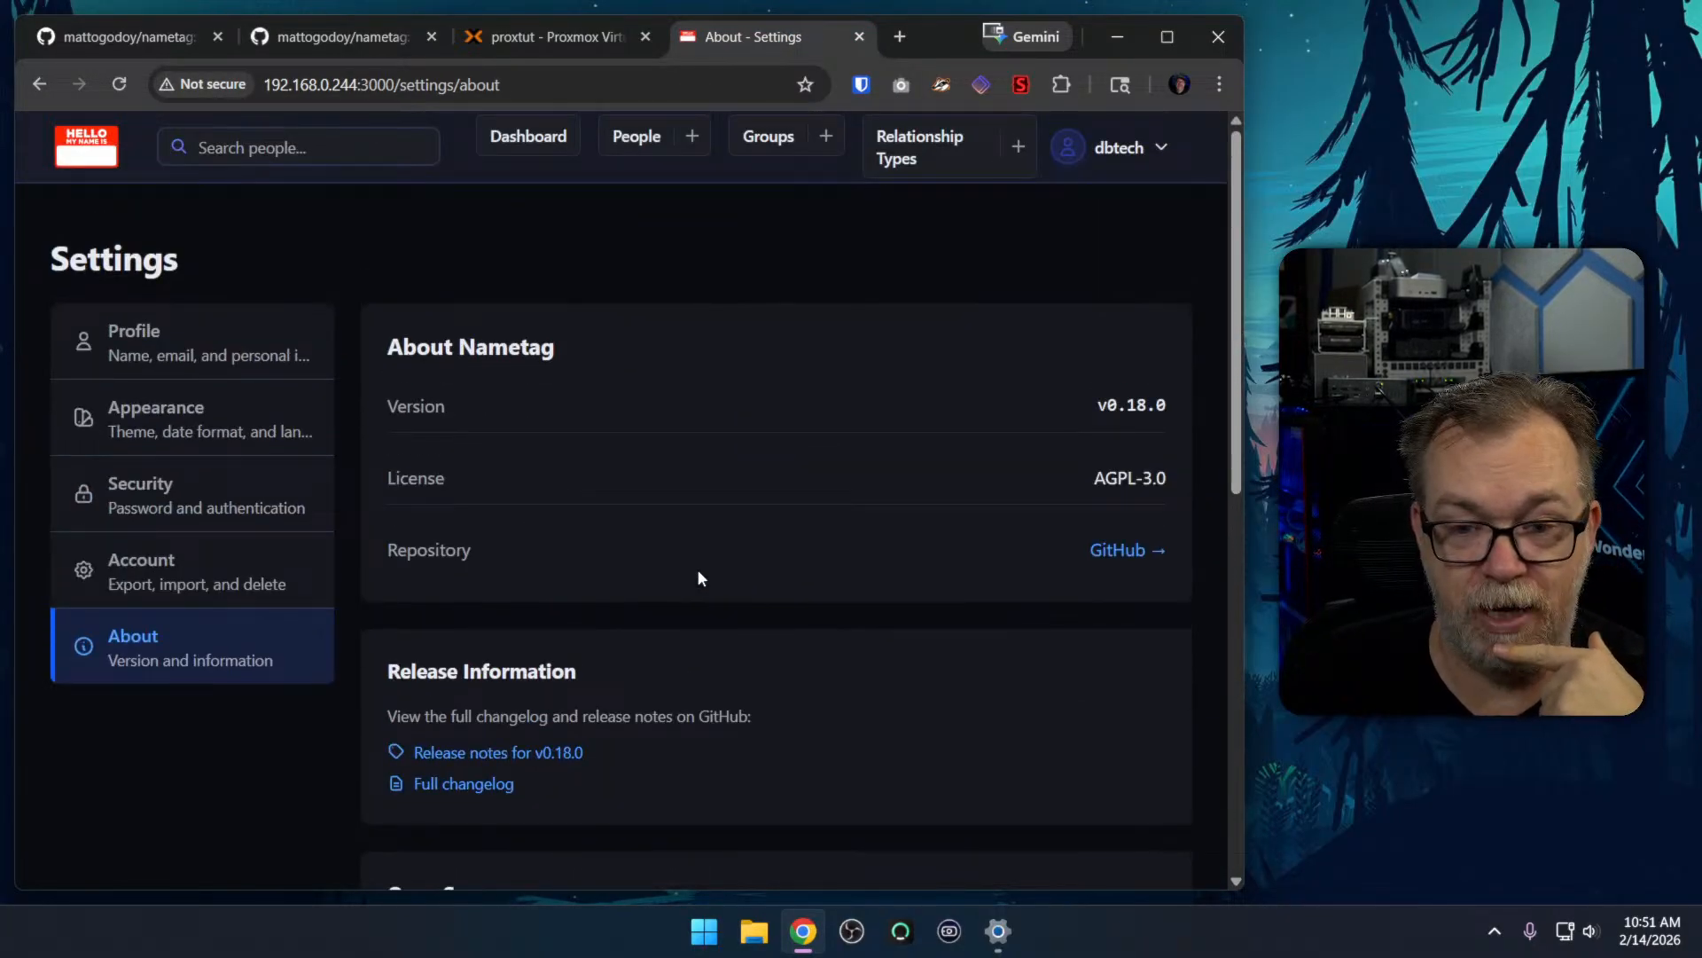
click(528, 135)
click(605, 636)
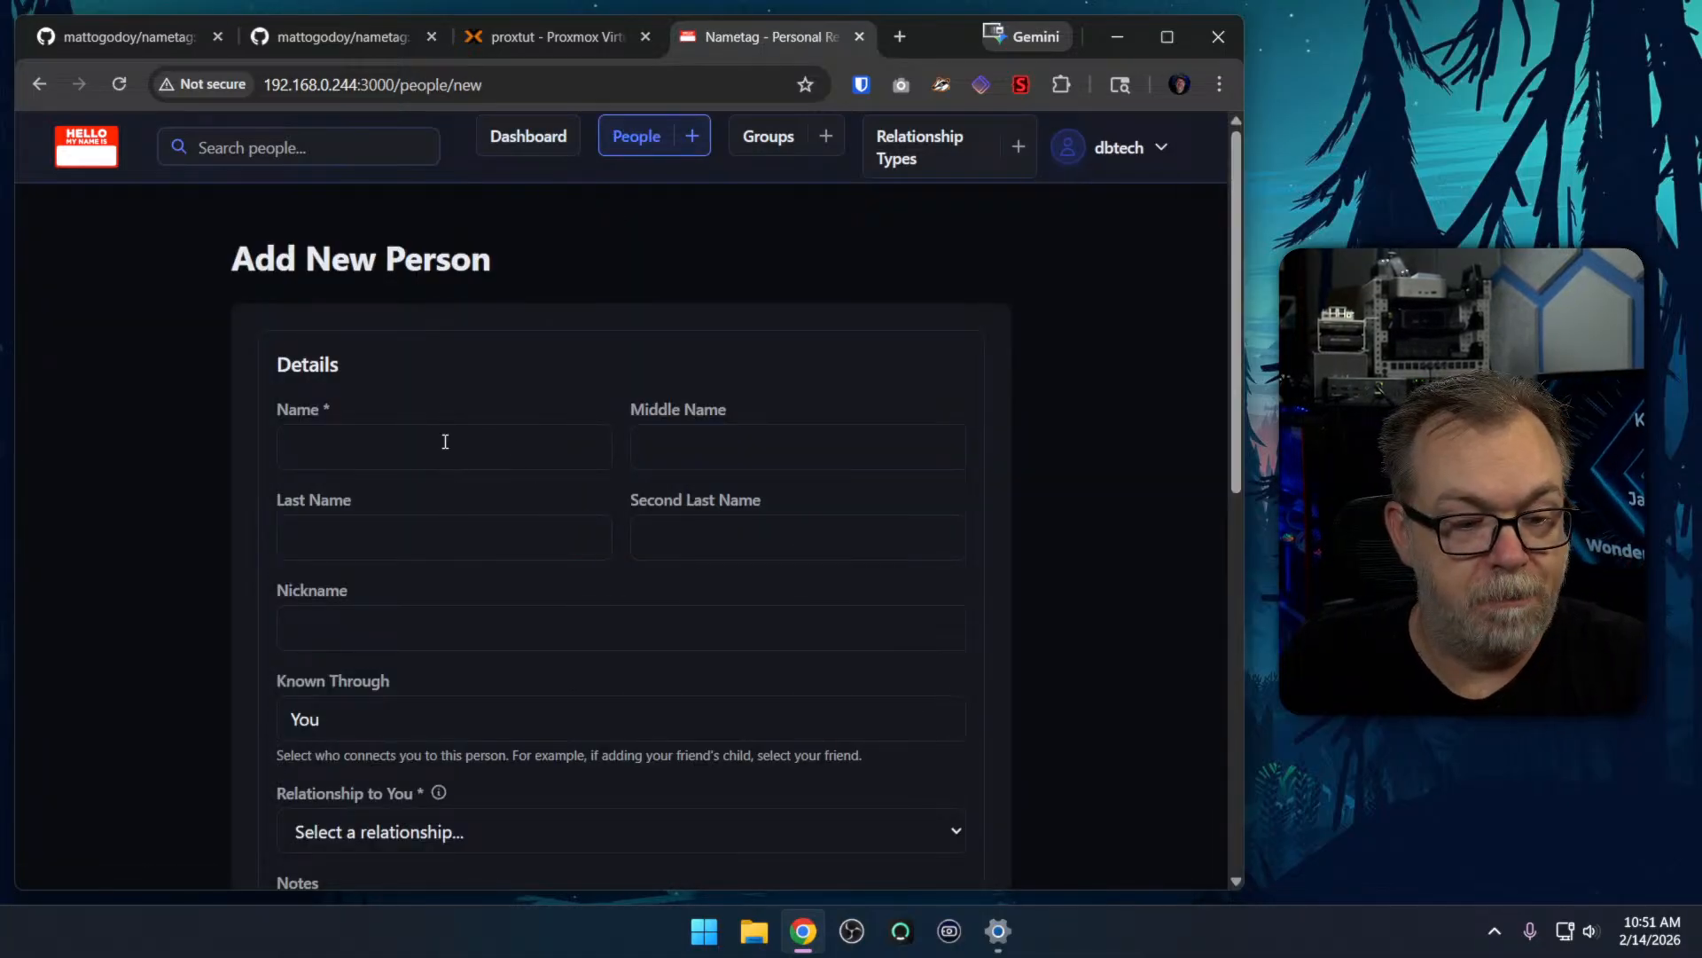
scroll(250, 599, down, 1)
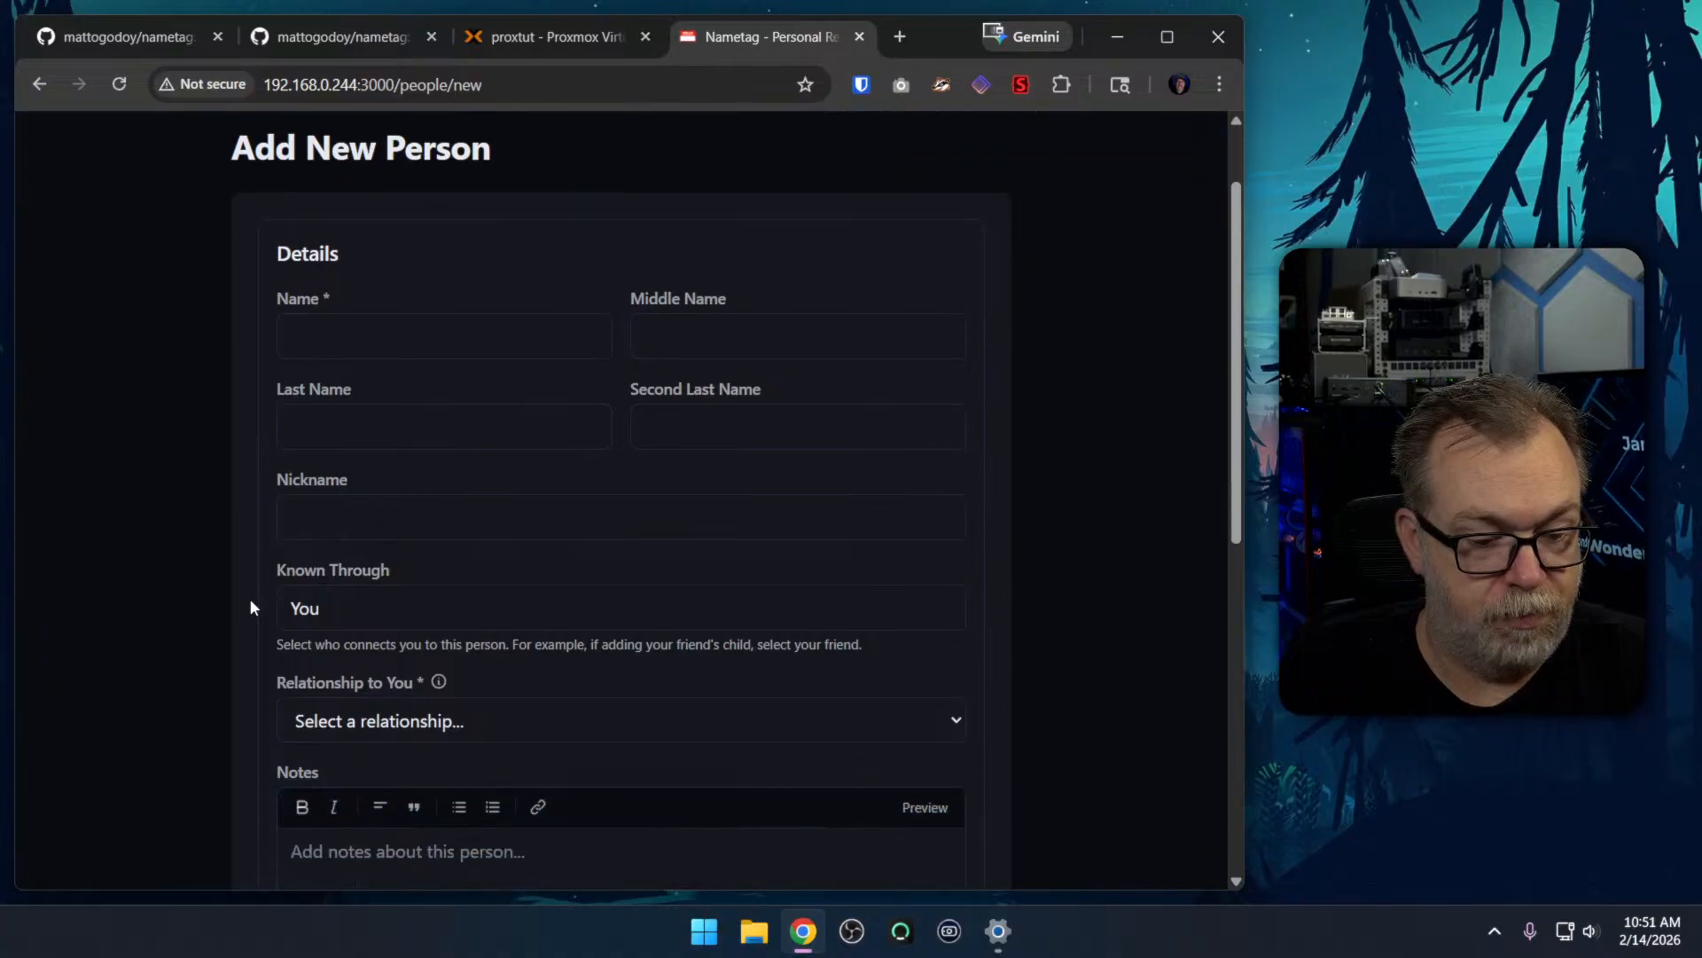
mouse_move(442, 681)
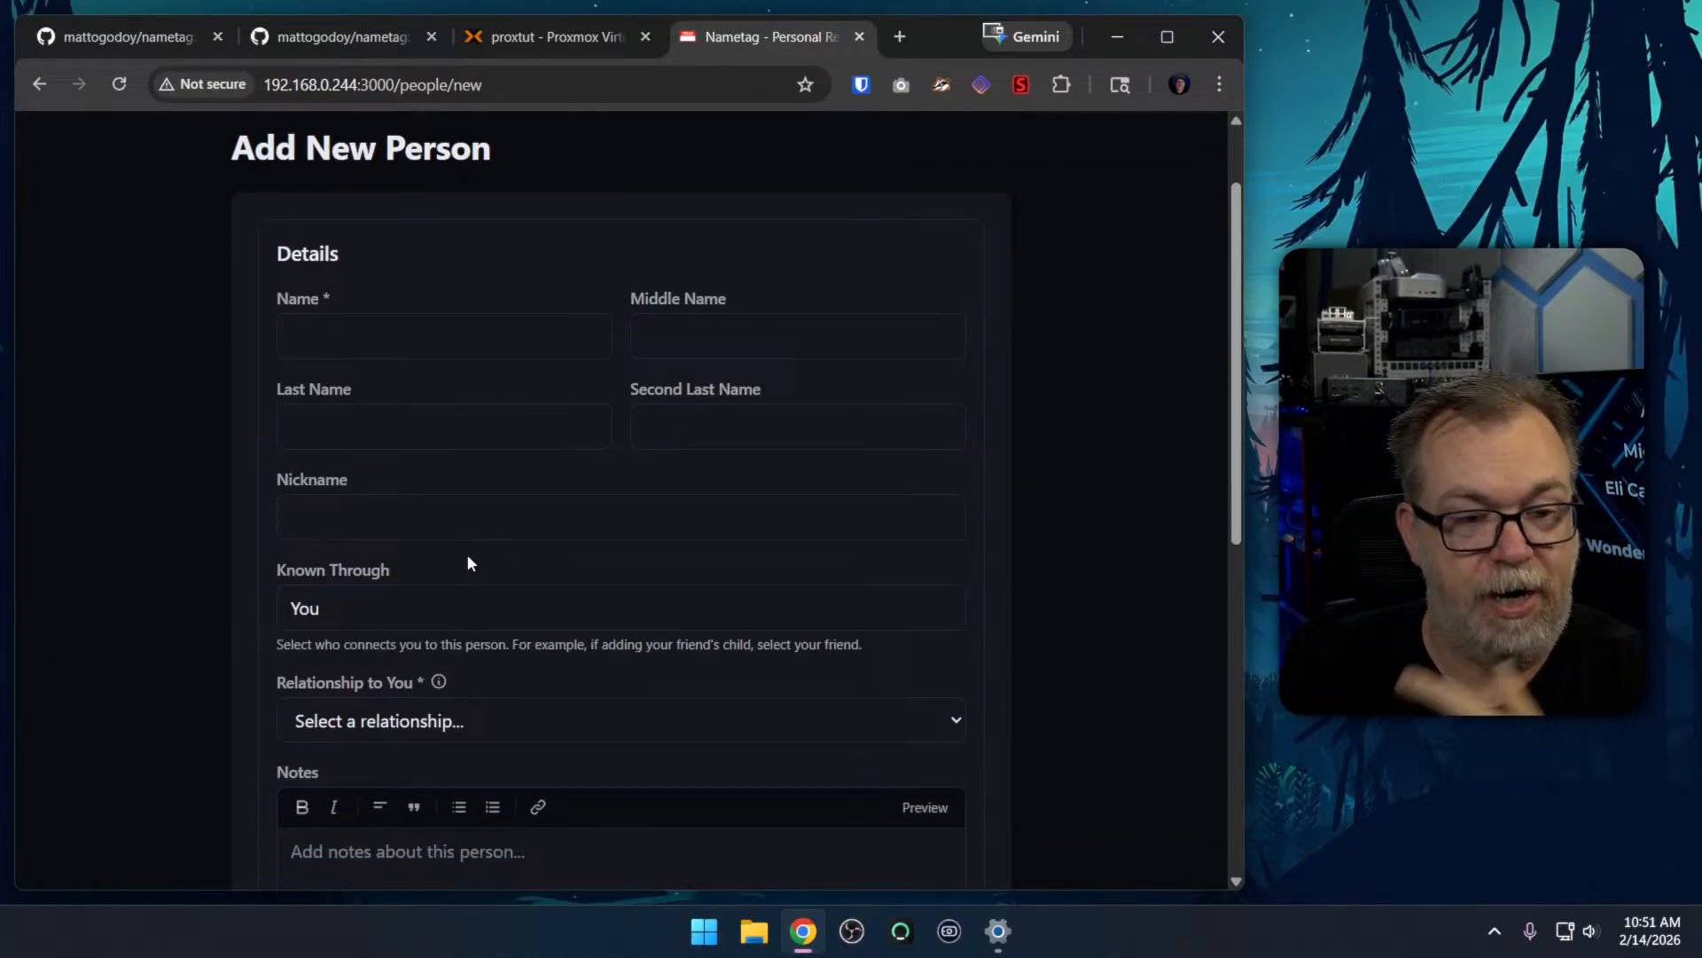
Enter the new person's first name and last-name initial, leaving the middle name empty
click(431, 345)
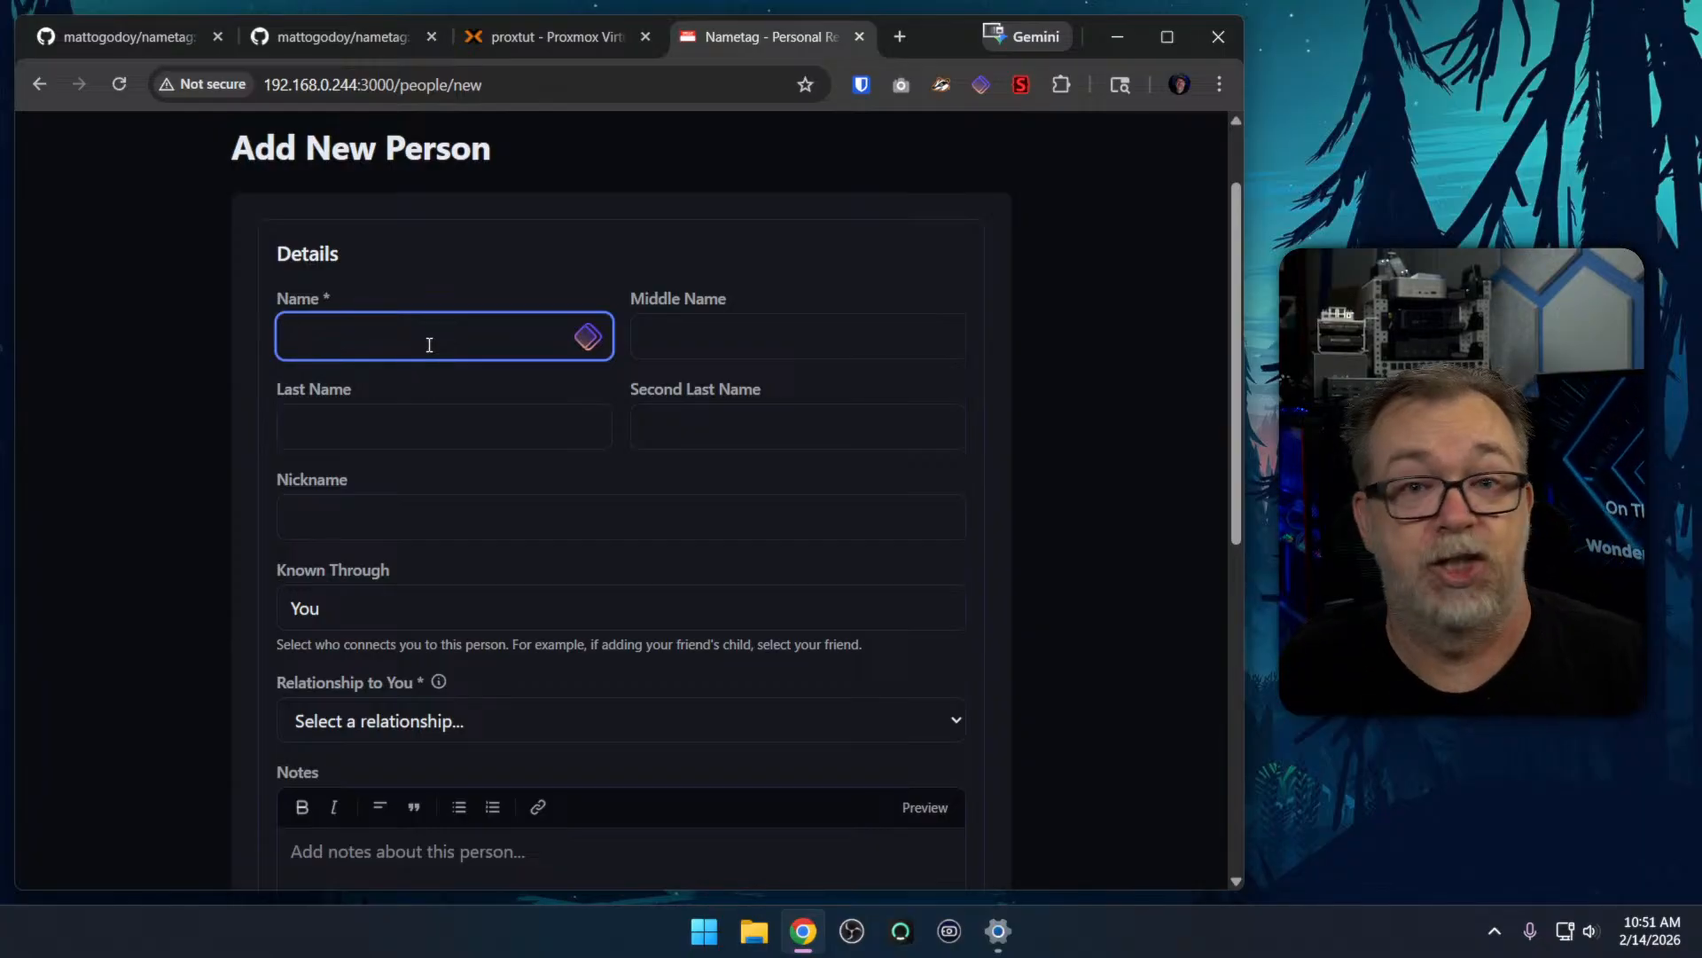
text(Rachel)
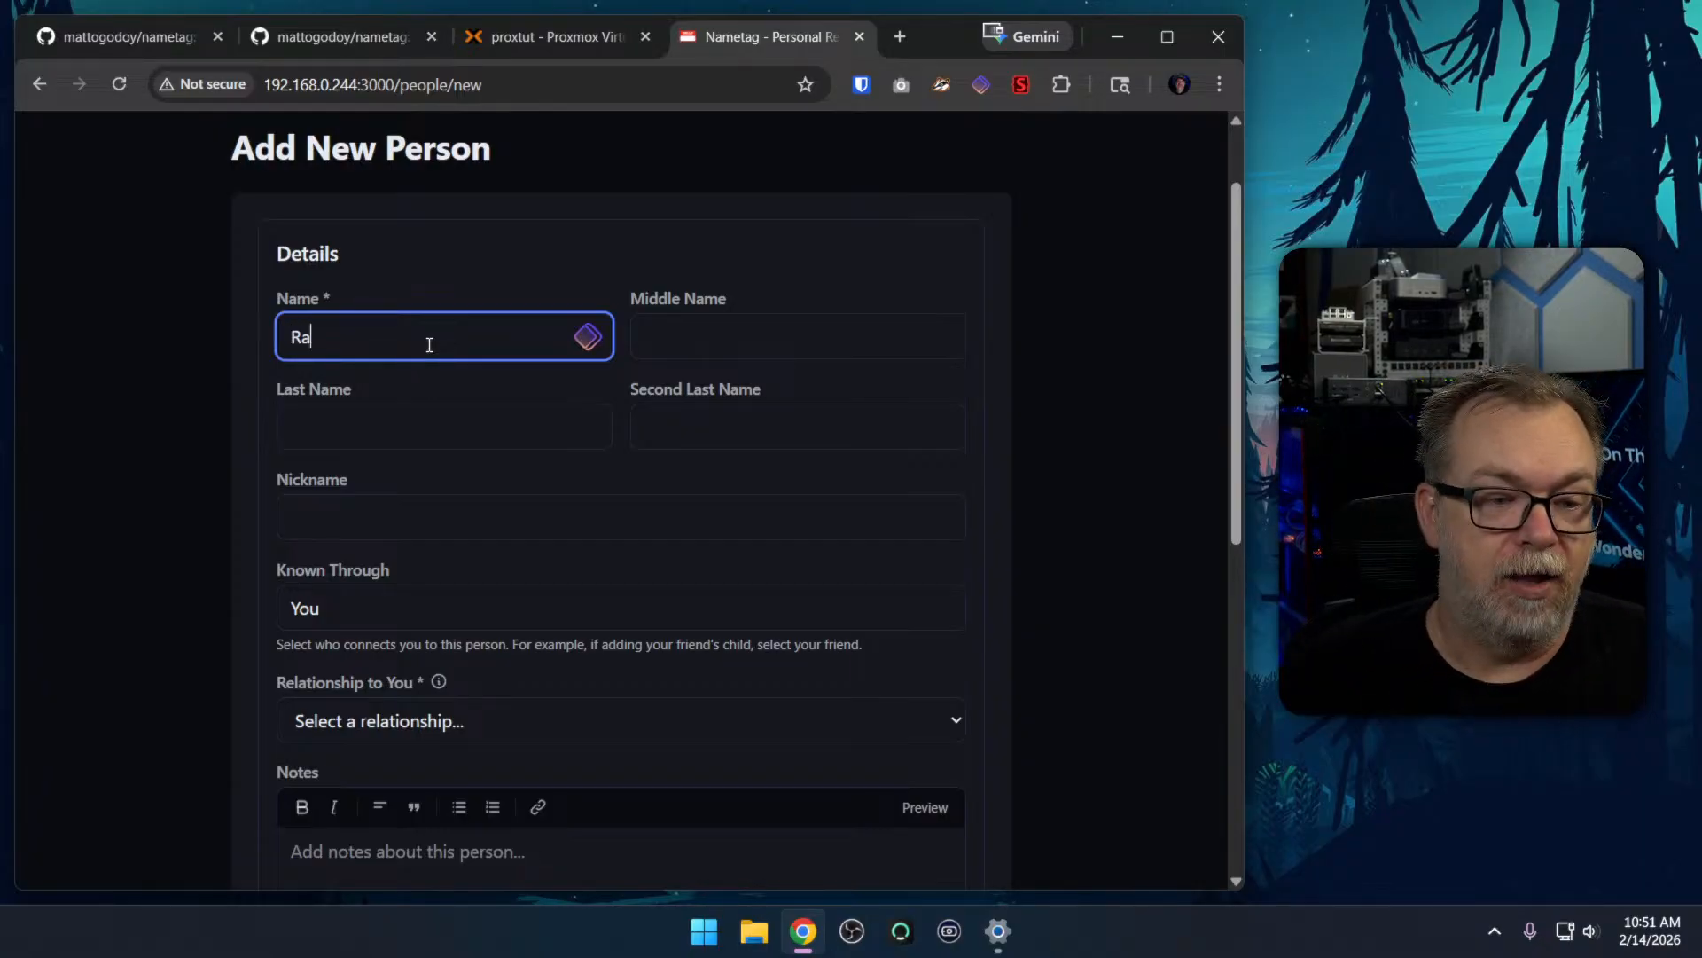
key(Tab)
key(Tab)
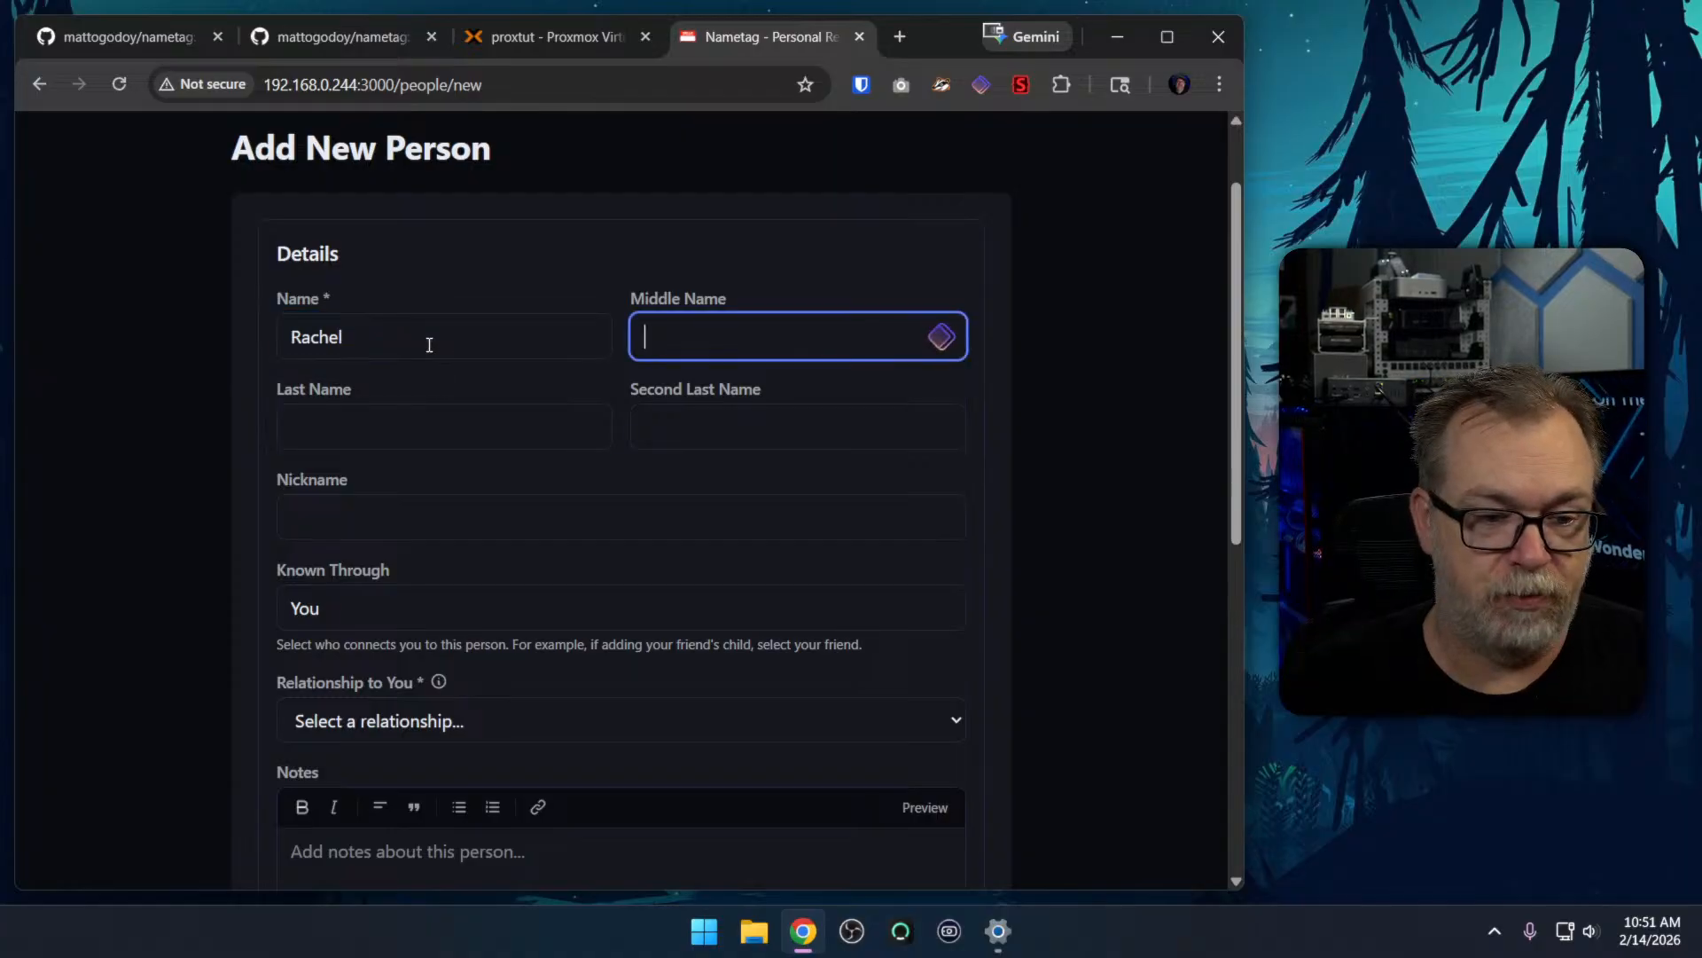
text(B)
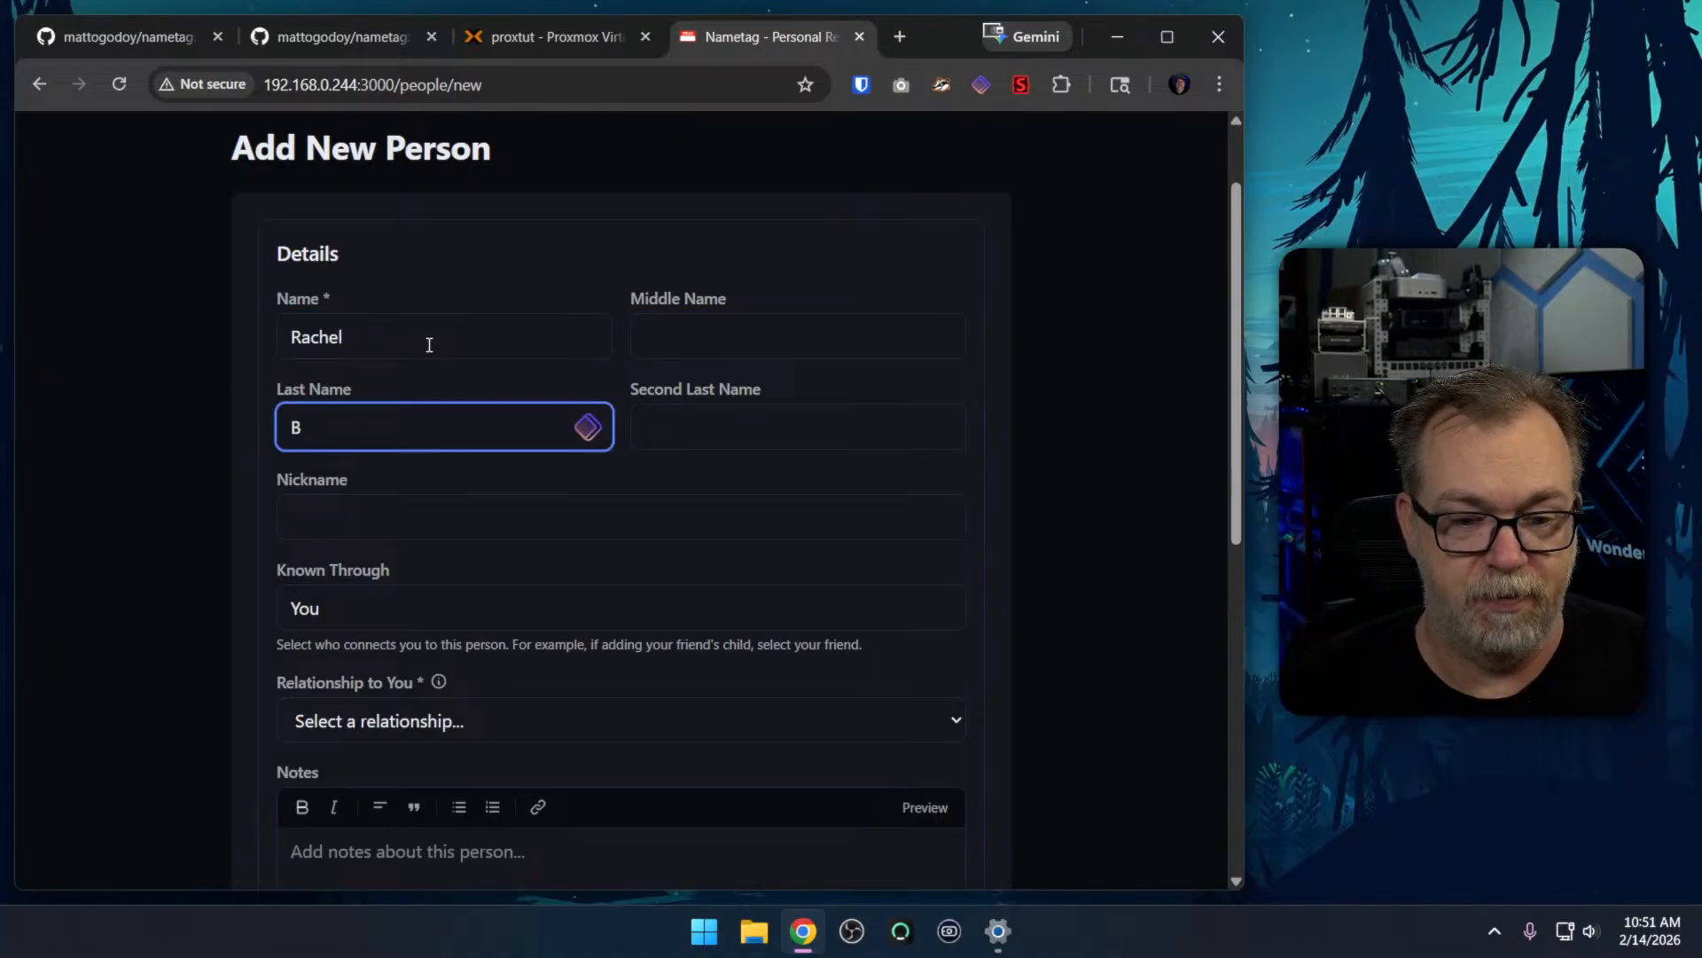
key(Tab)
key(shift+Tab)
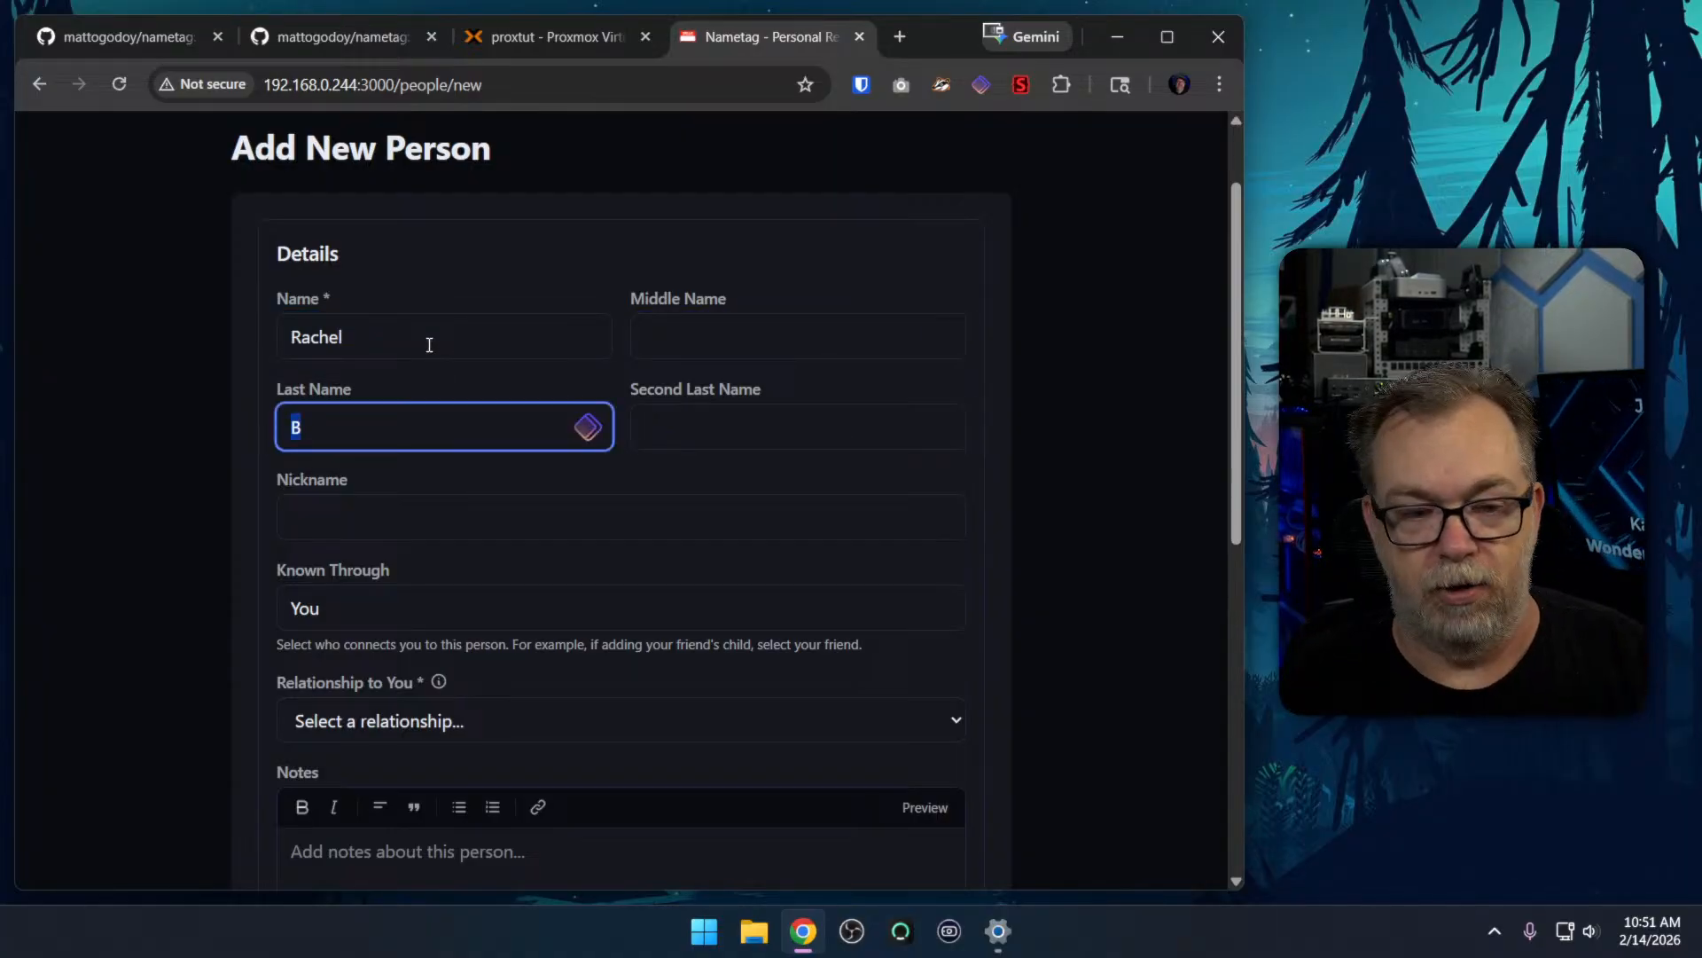
Enter the person's nickname in the new person's details
click(398, 537)
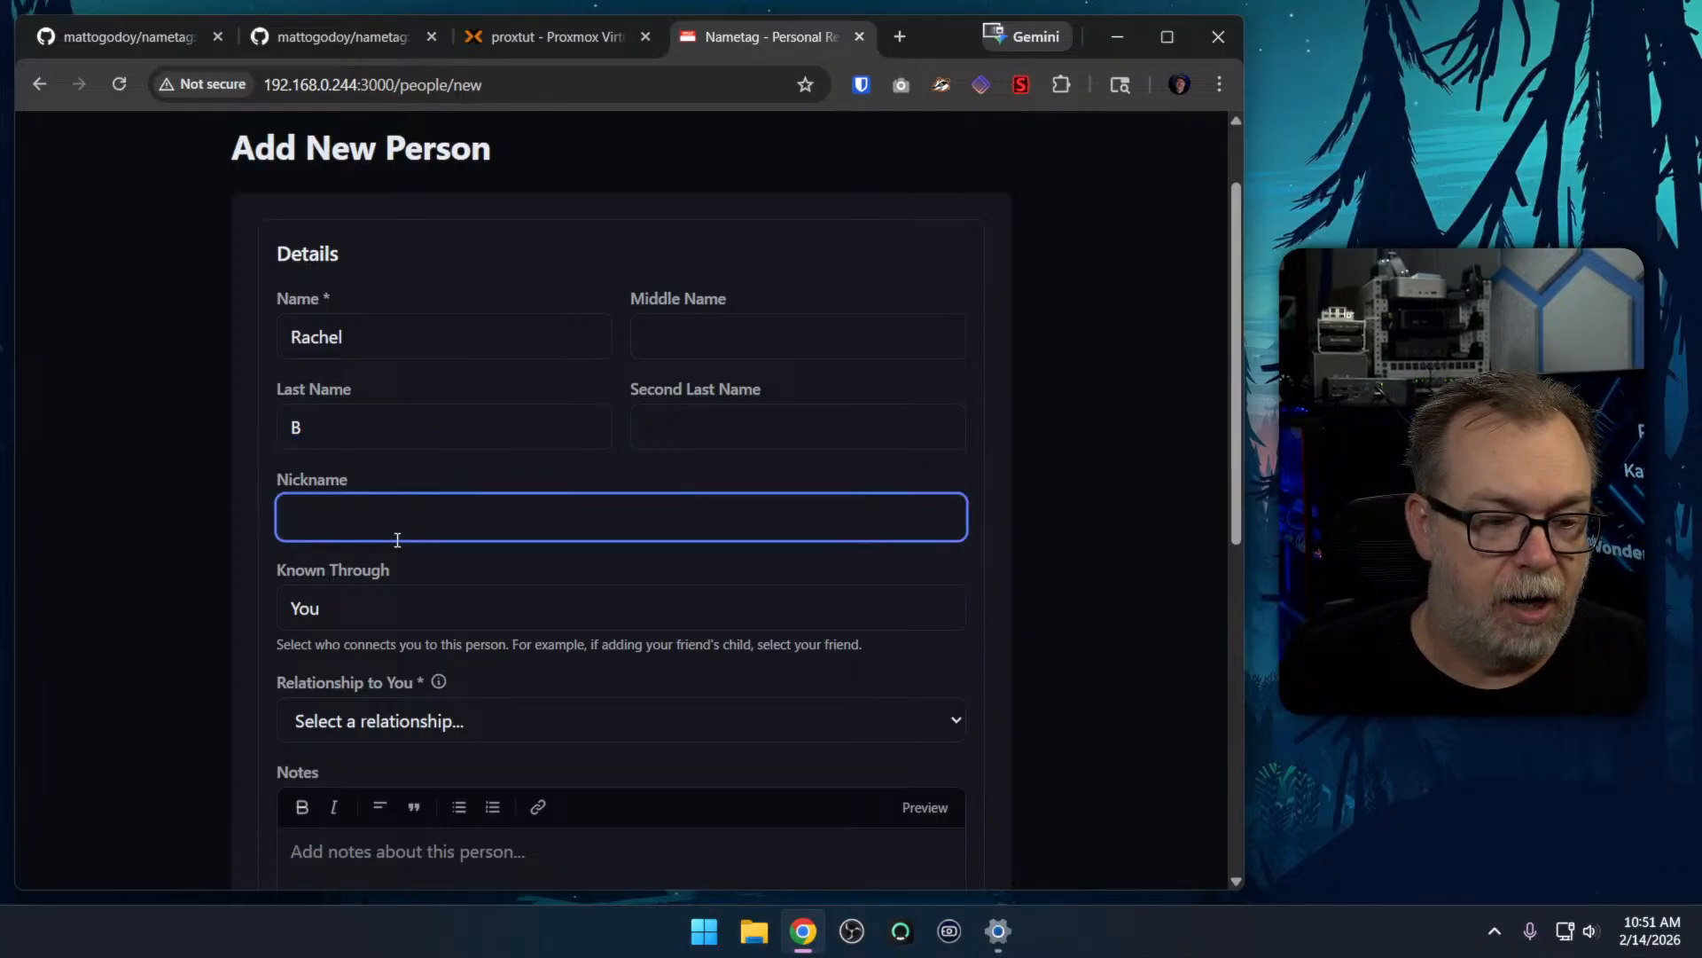
text(Mrs DB TR)
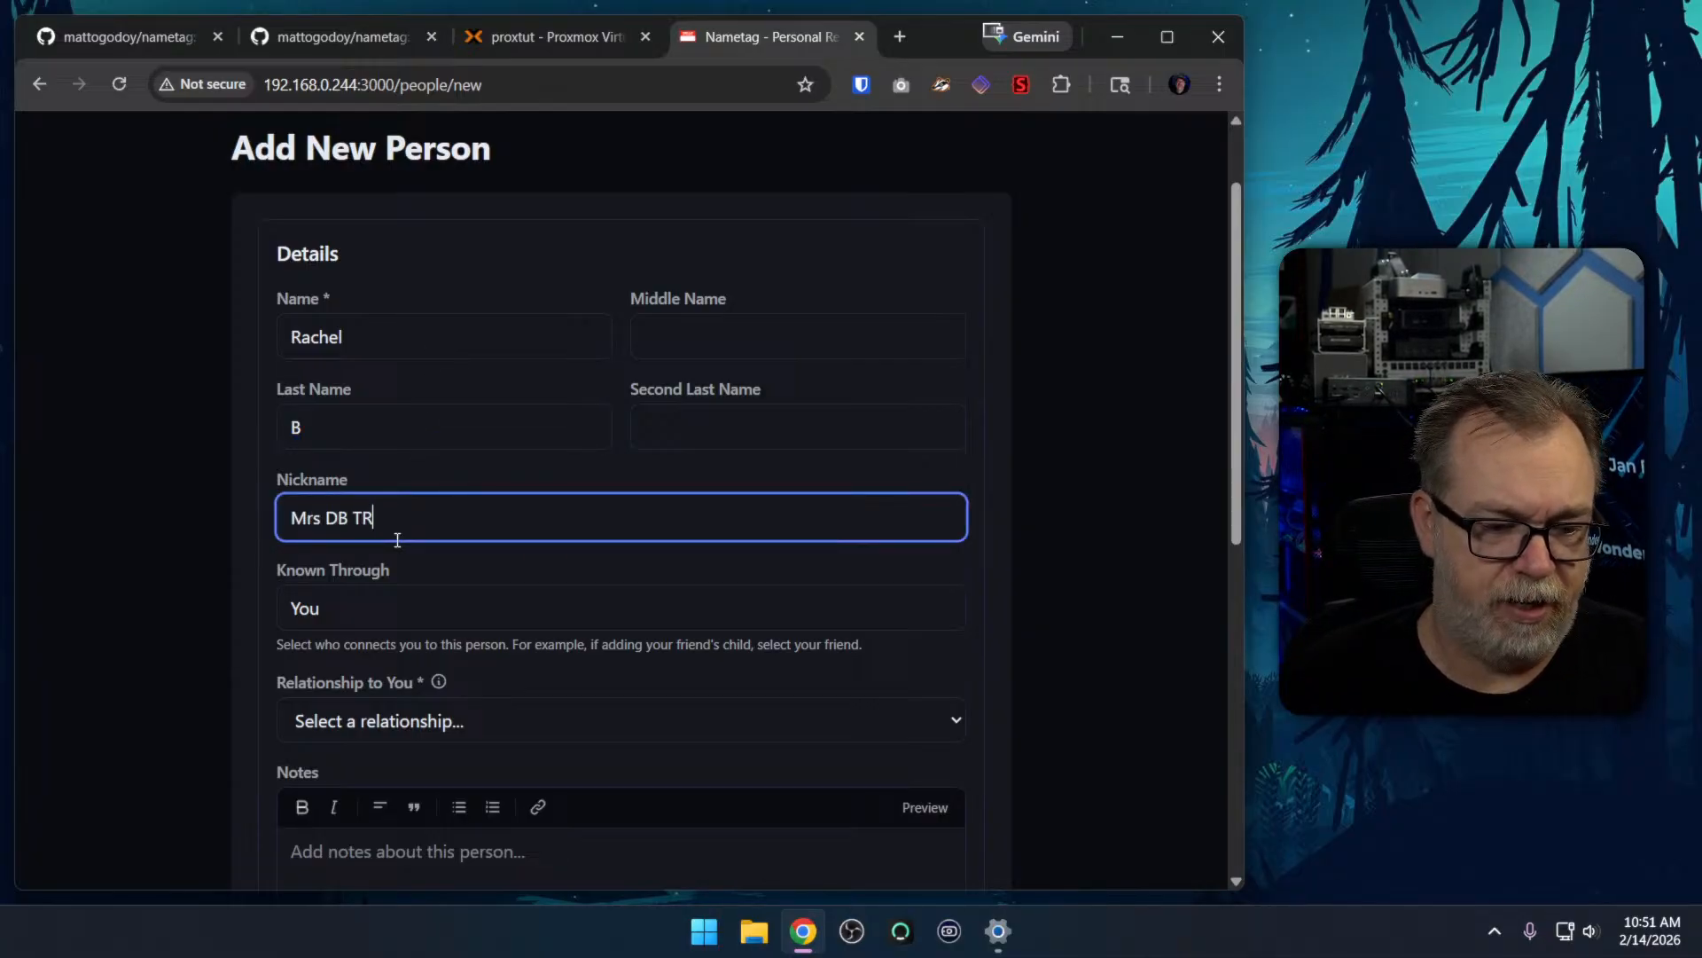
key(BackSpace)
text(ech)
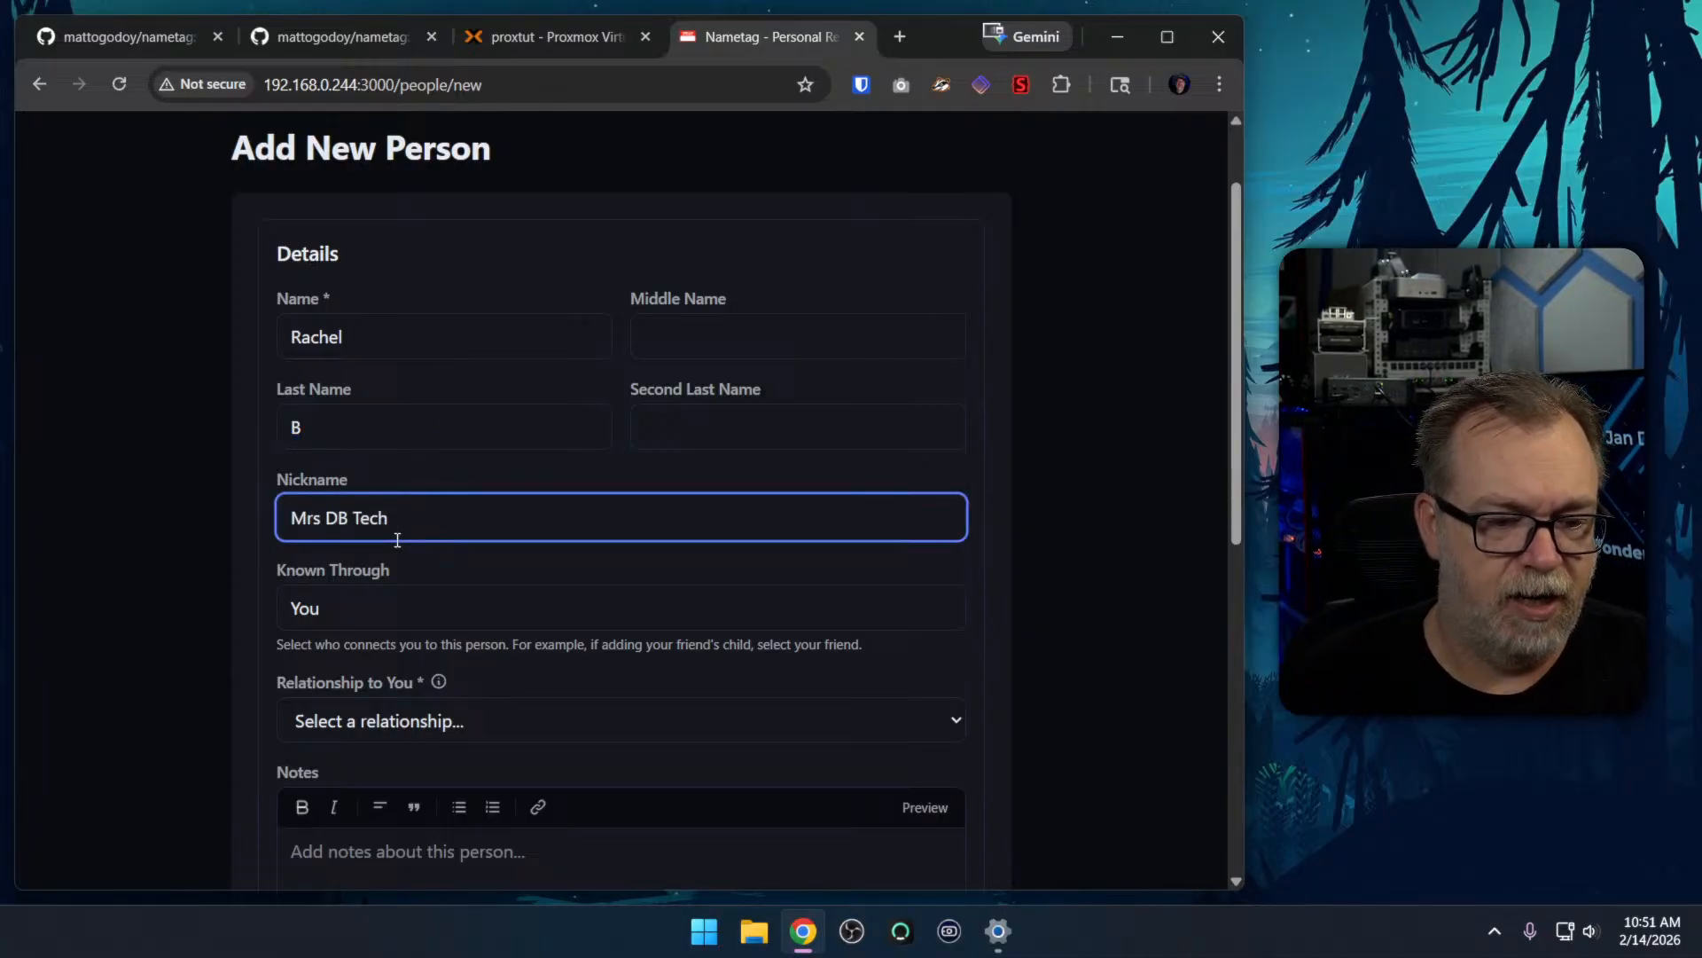
Keep You as the Known Through contact and set the relationship to you to Spouse
click(369, 608)
click(259, 563)
scroll(259, 557, down, 3)
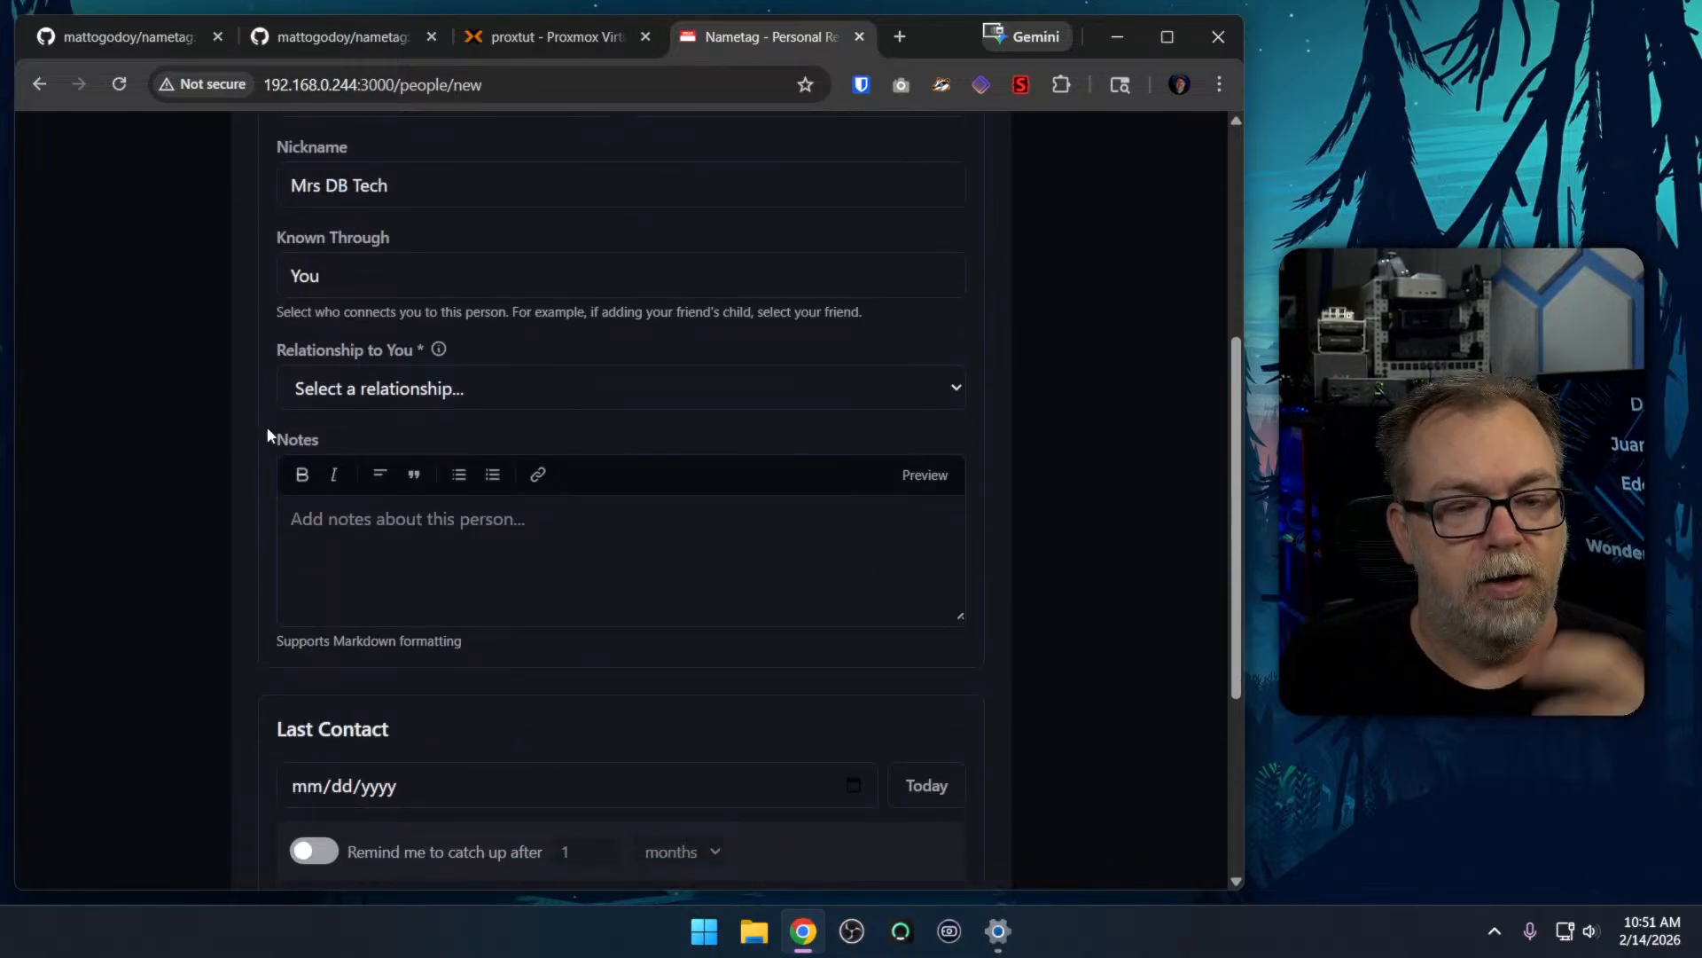
click(309, 388)
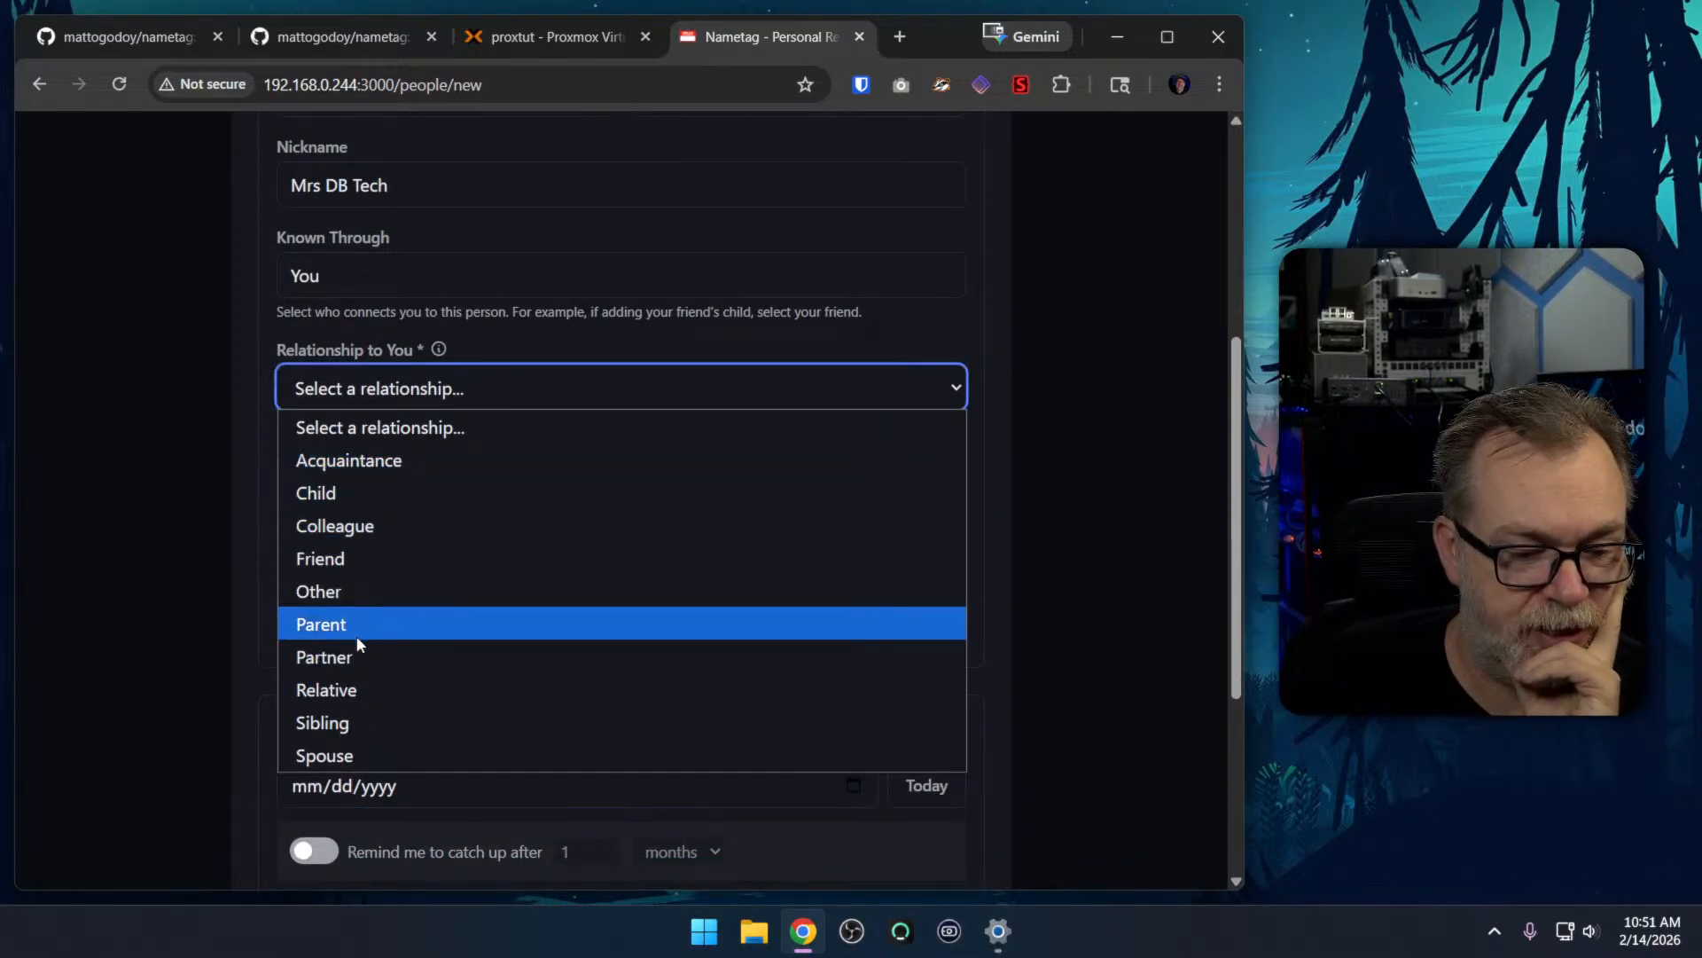
click(370, 754)
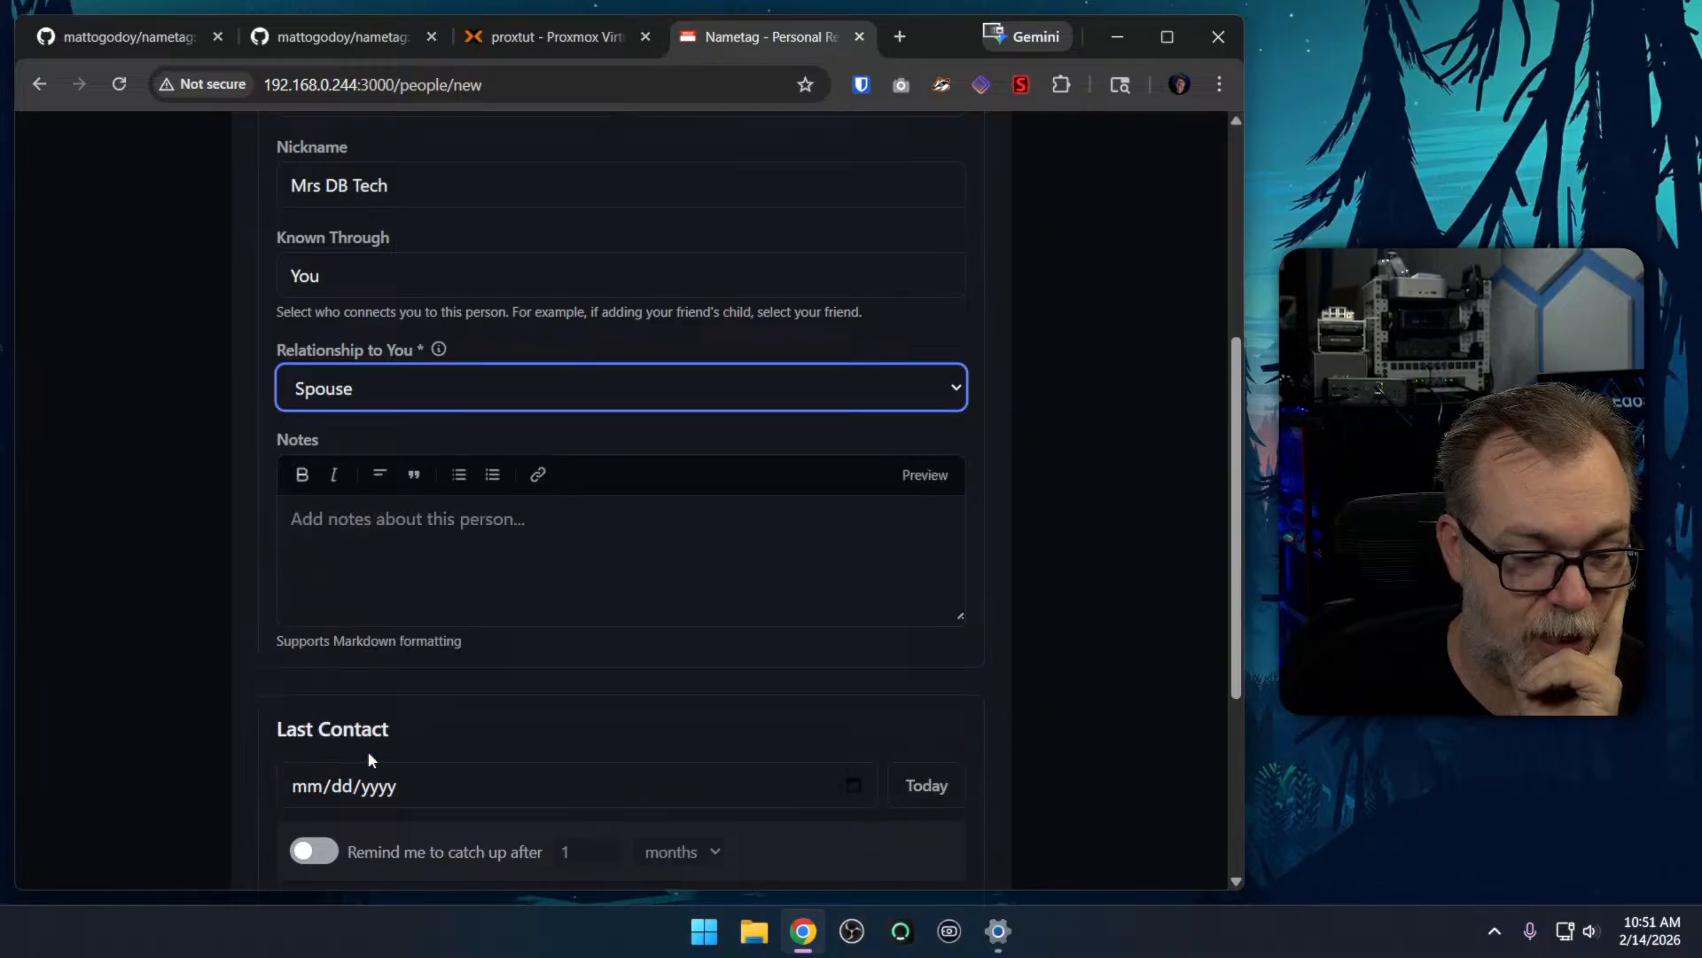
click(358, 557)
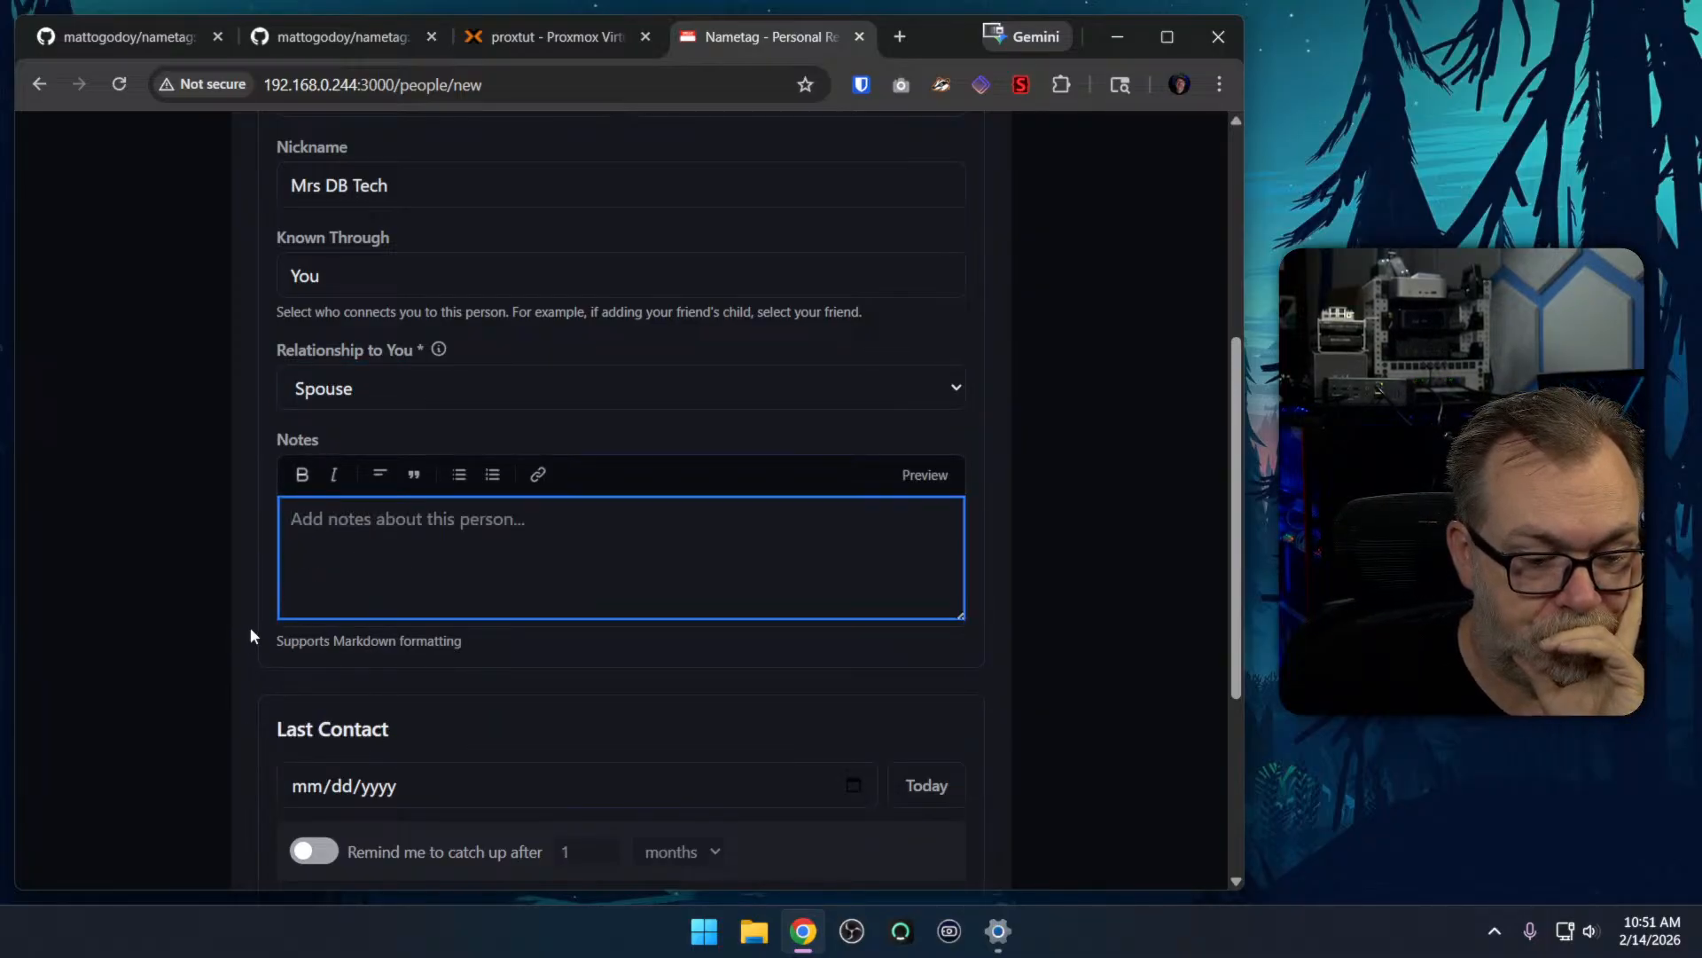
Set the last contact to today's date and enable a catch-up reminder after 1 day
scroll(263, 567, down, 3)
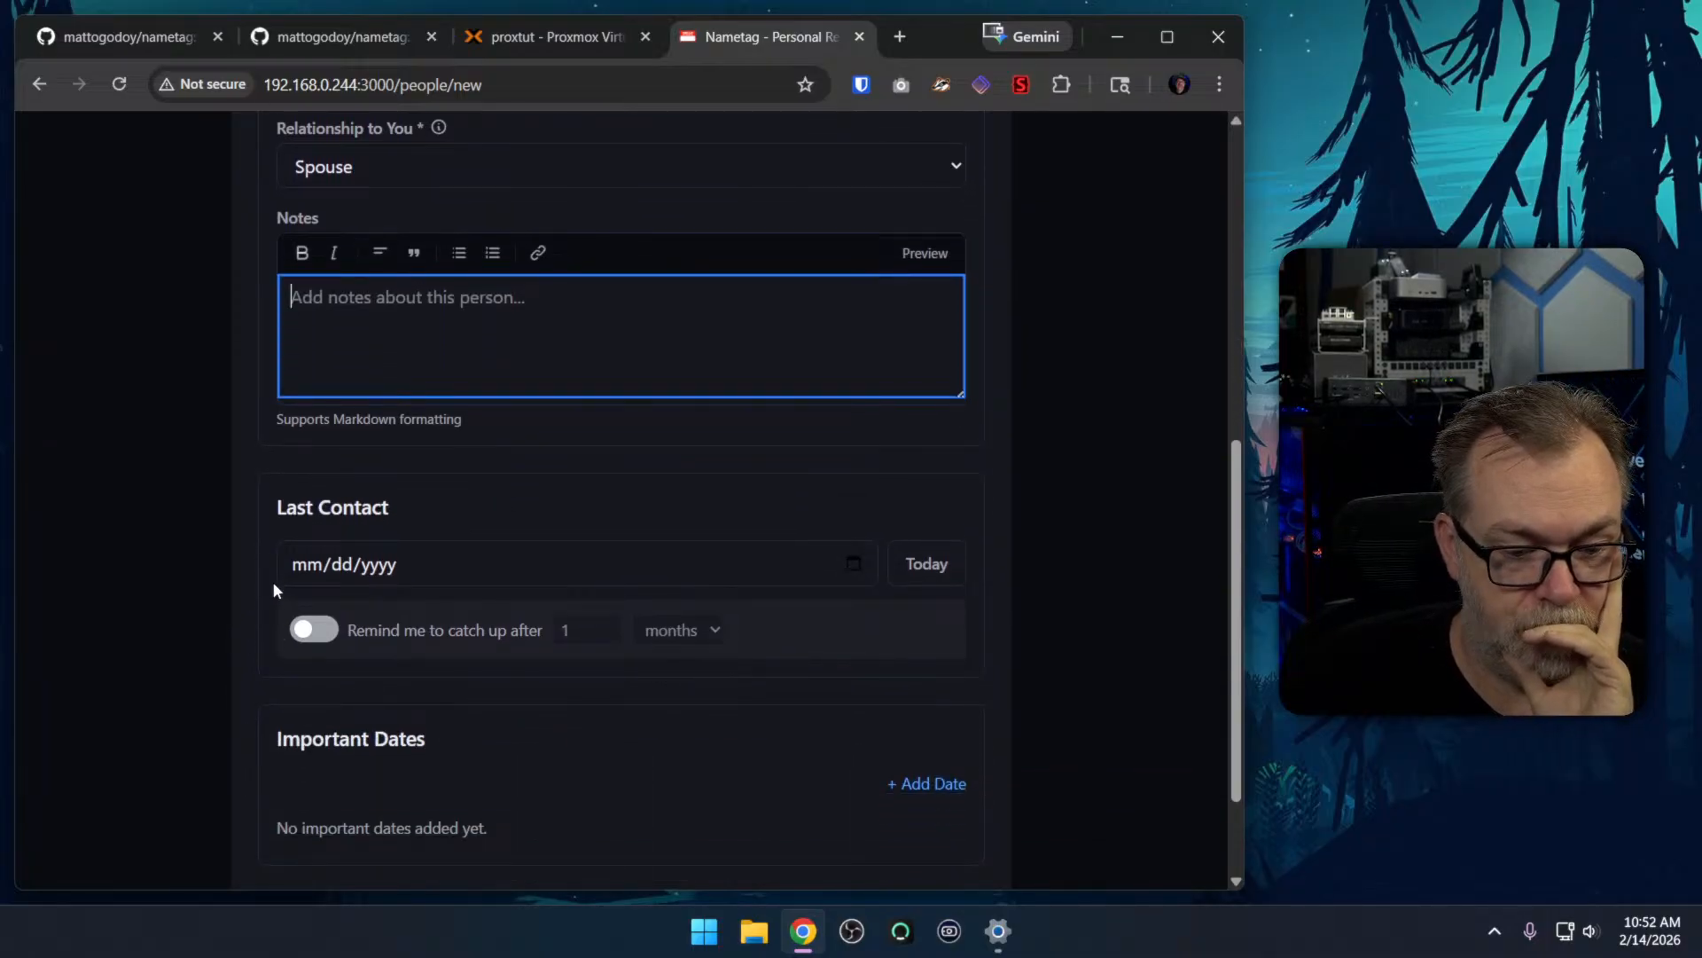
click(927, 563)
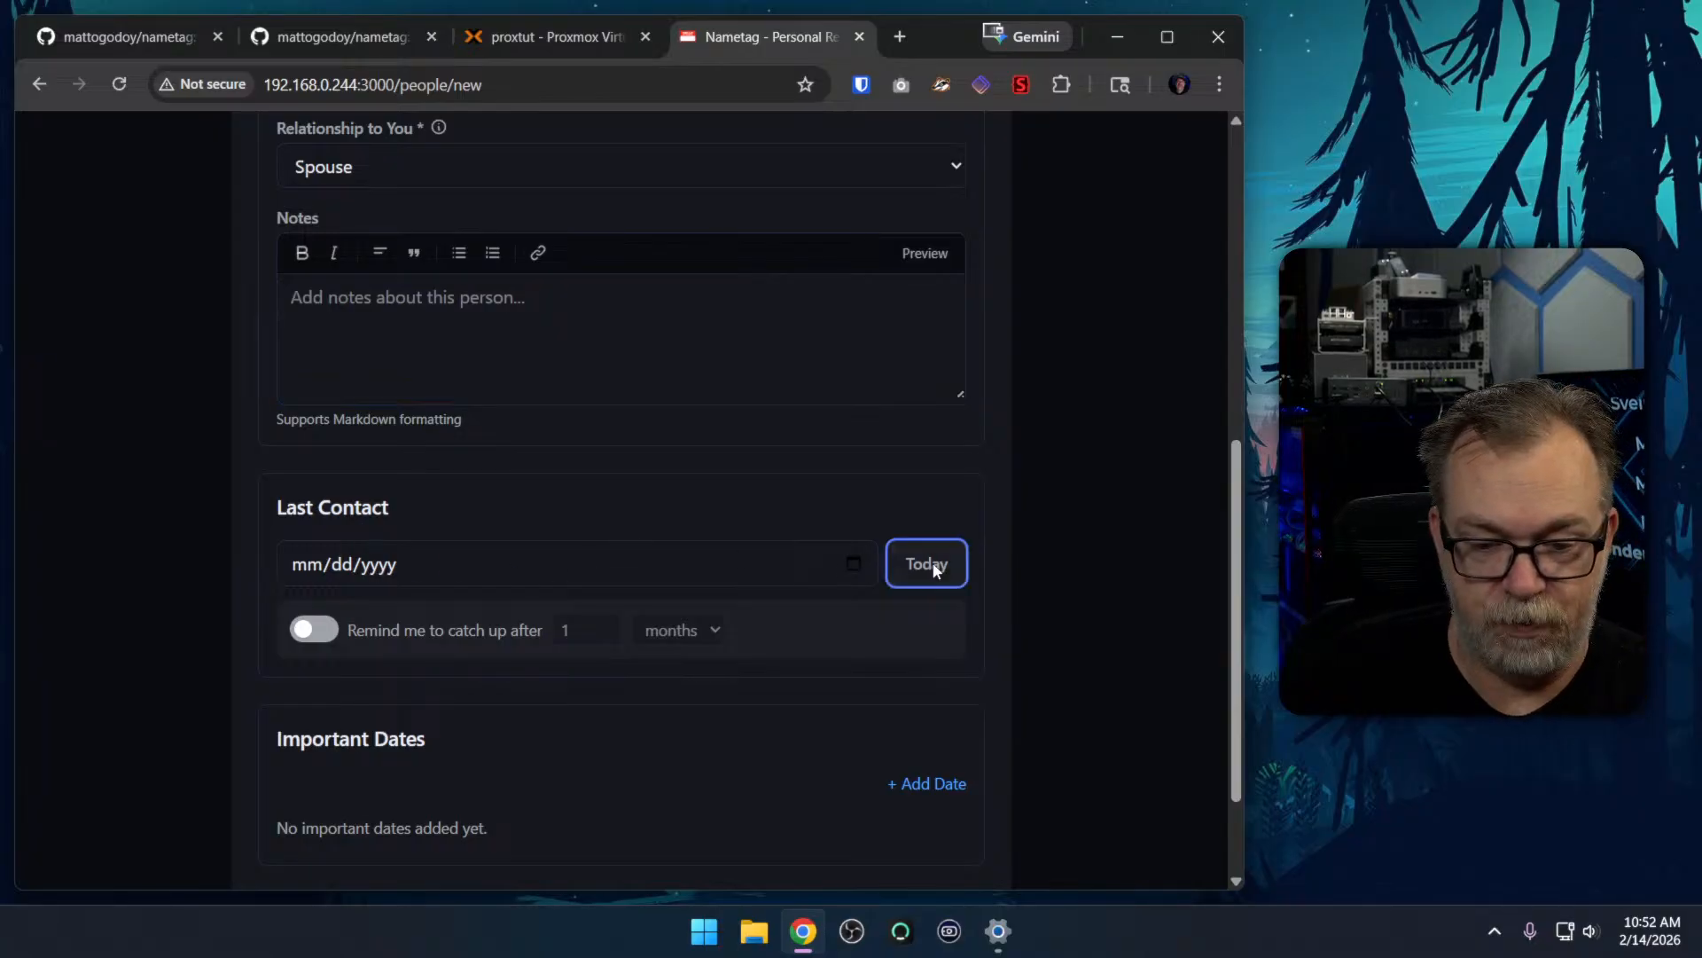
click(316, 627)
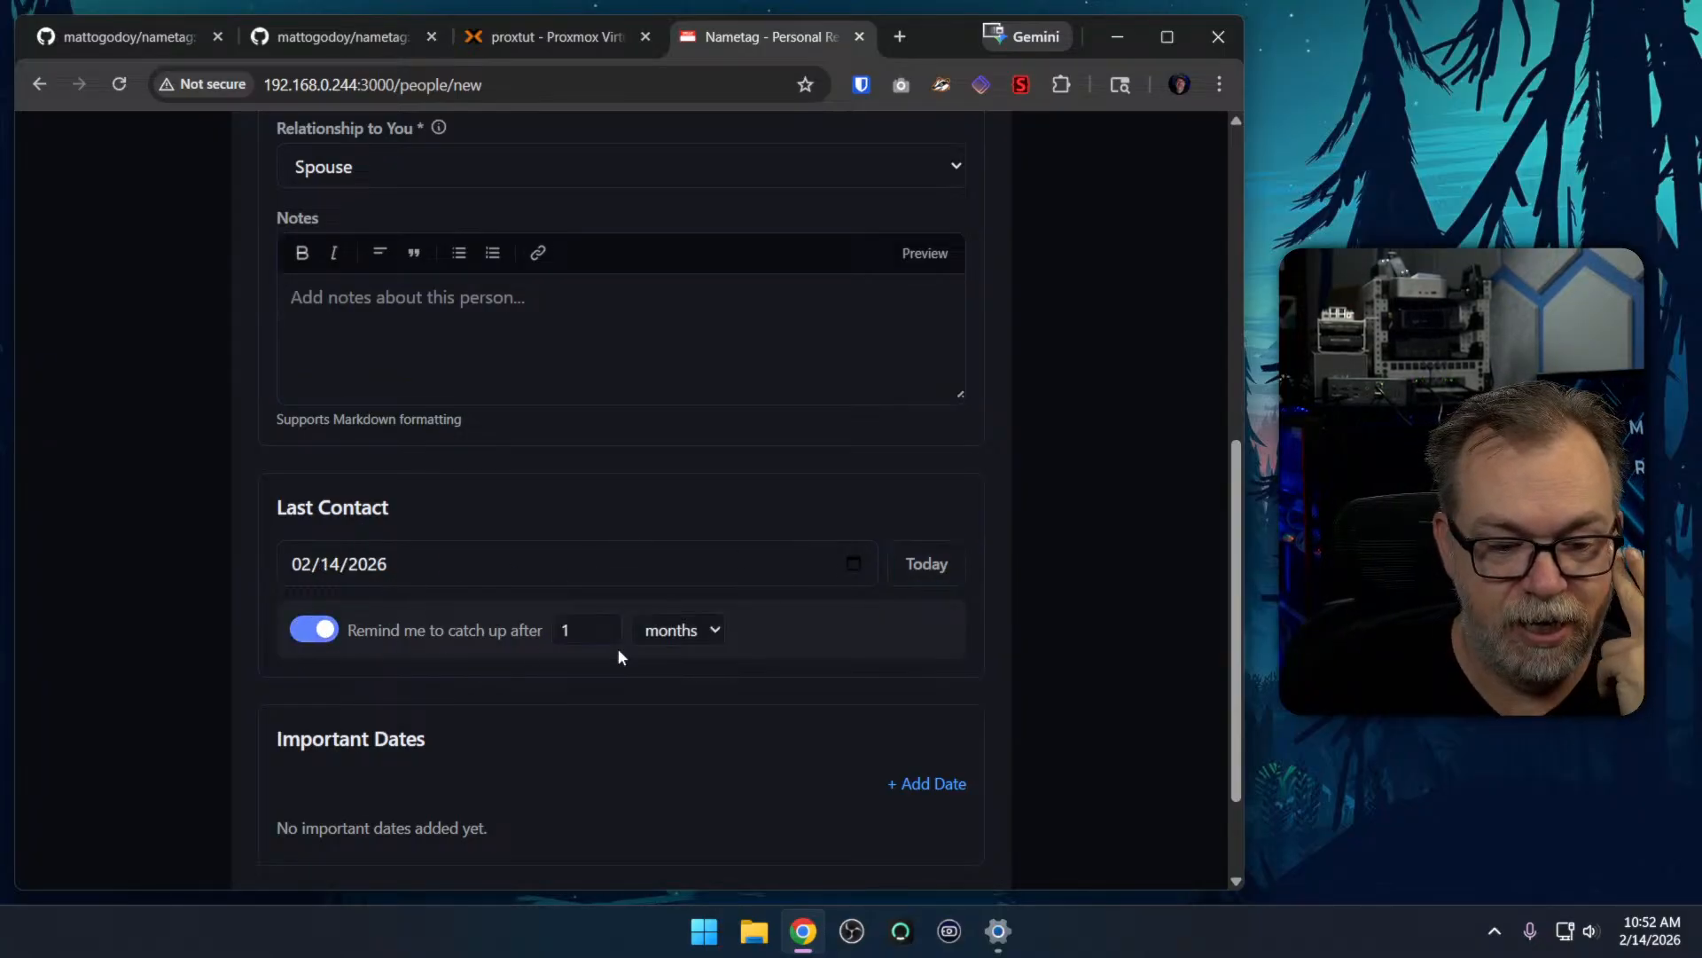
click(688, 635)
click(689, 663)
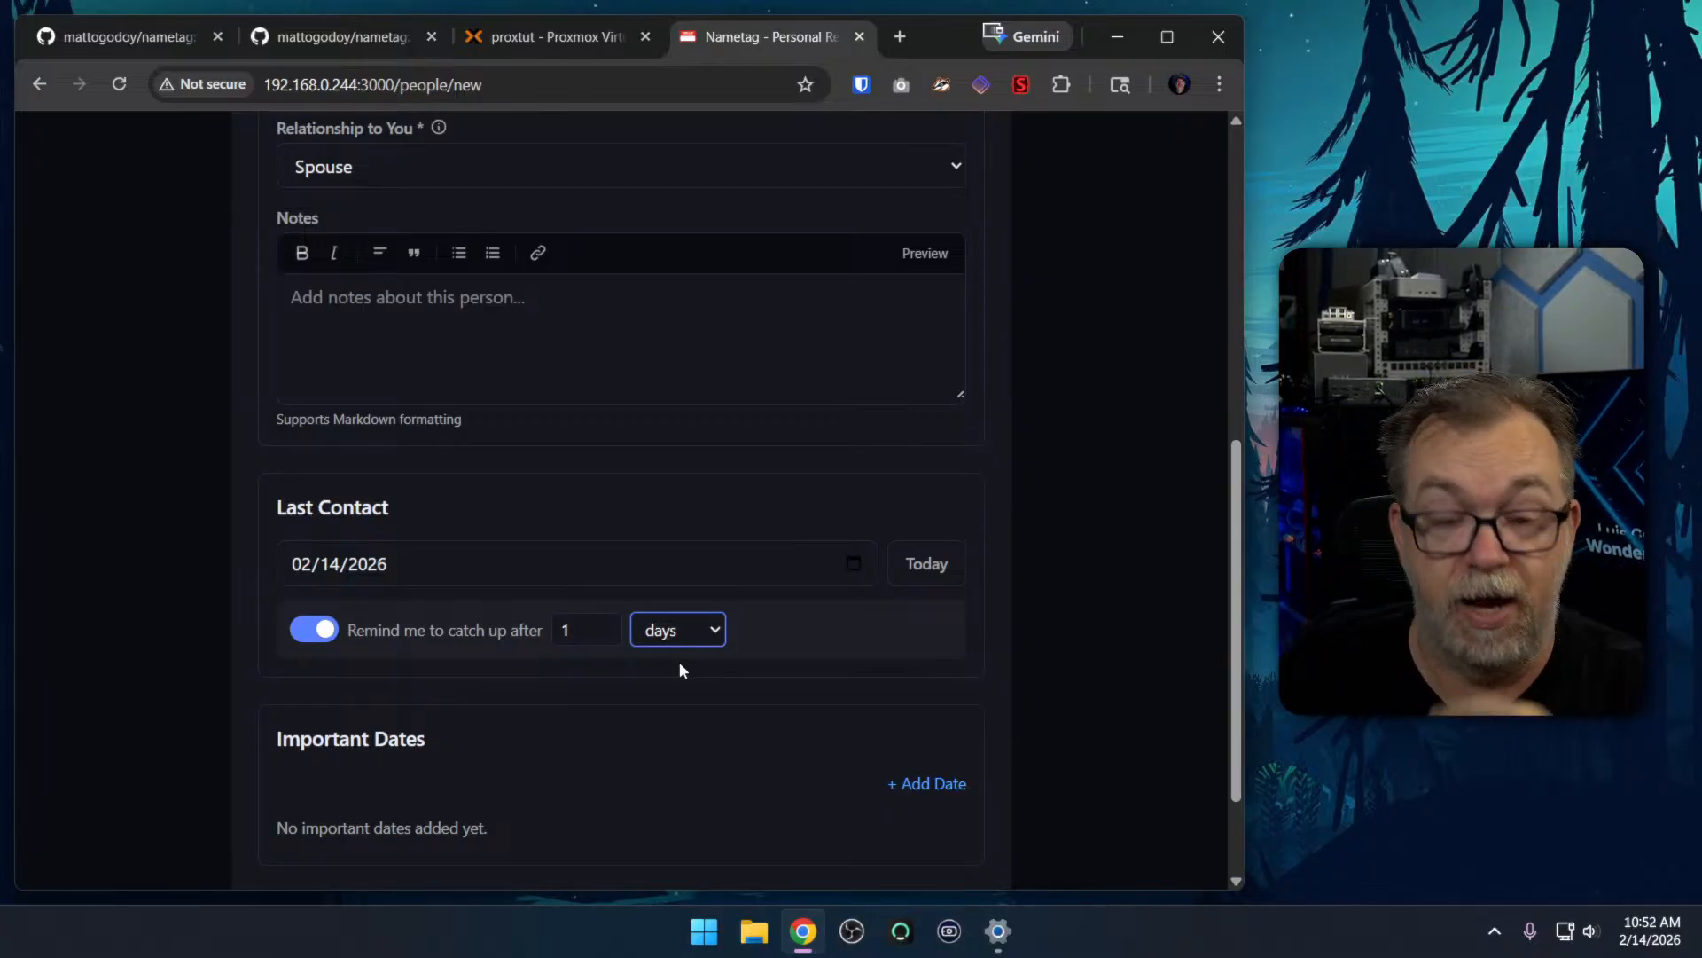
Add an important date titled Anniversary on 05/09/2016 with a reminder every 1 year
scroll(679, 693, down, 2)
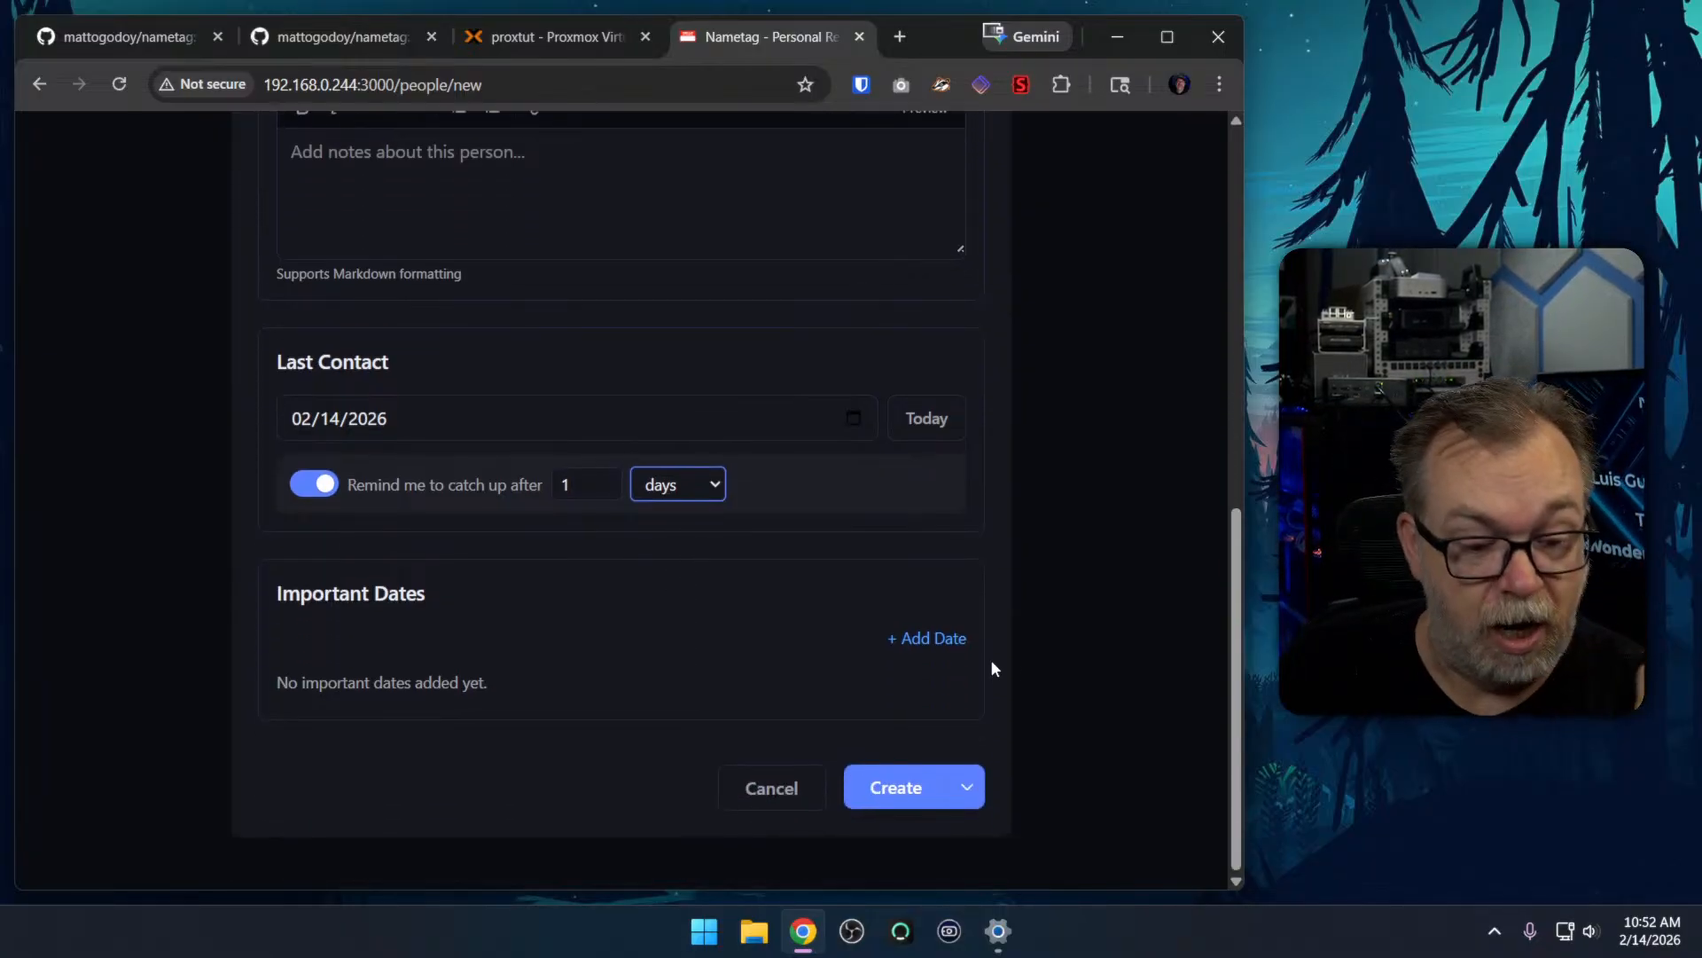
click(928, 641)
text(Anniversary)
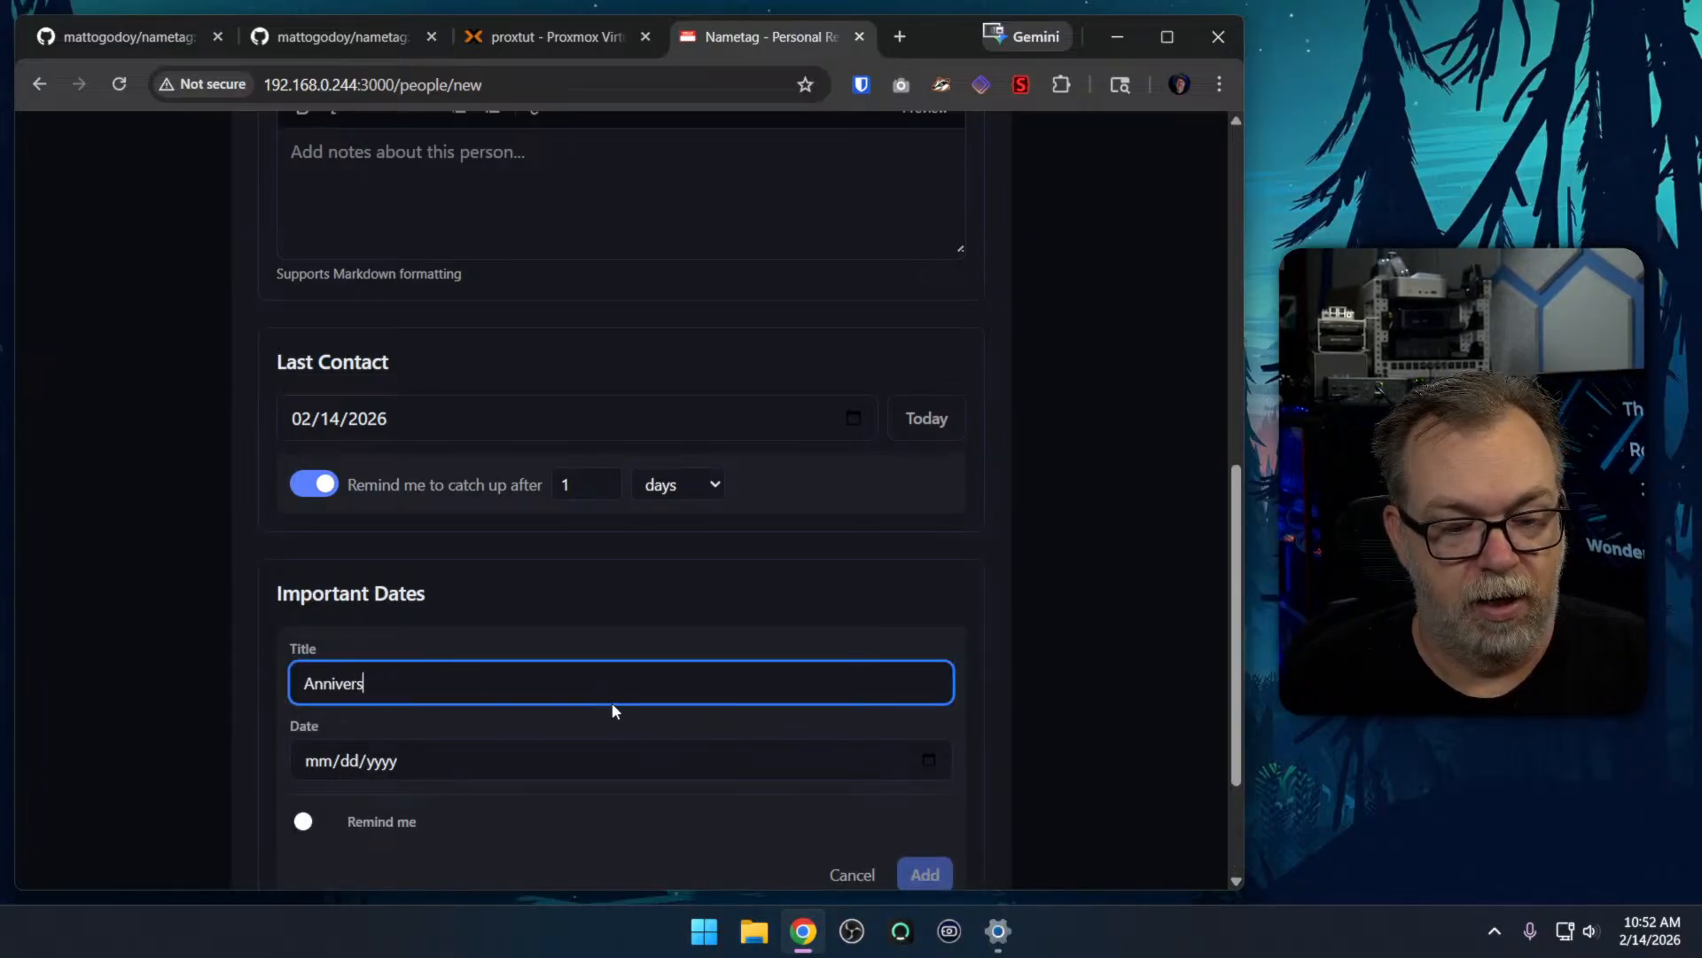
click(565, 735)
click(520, 763)
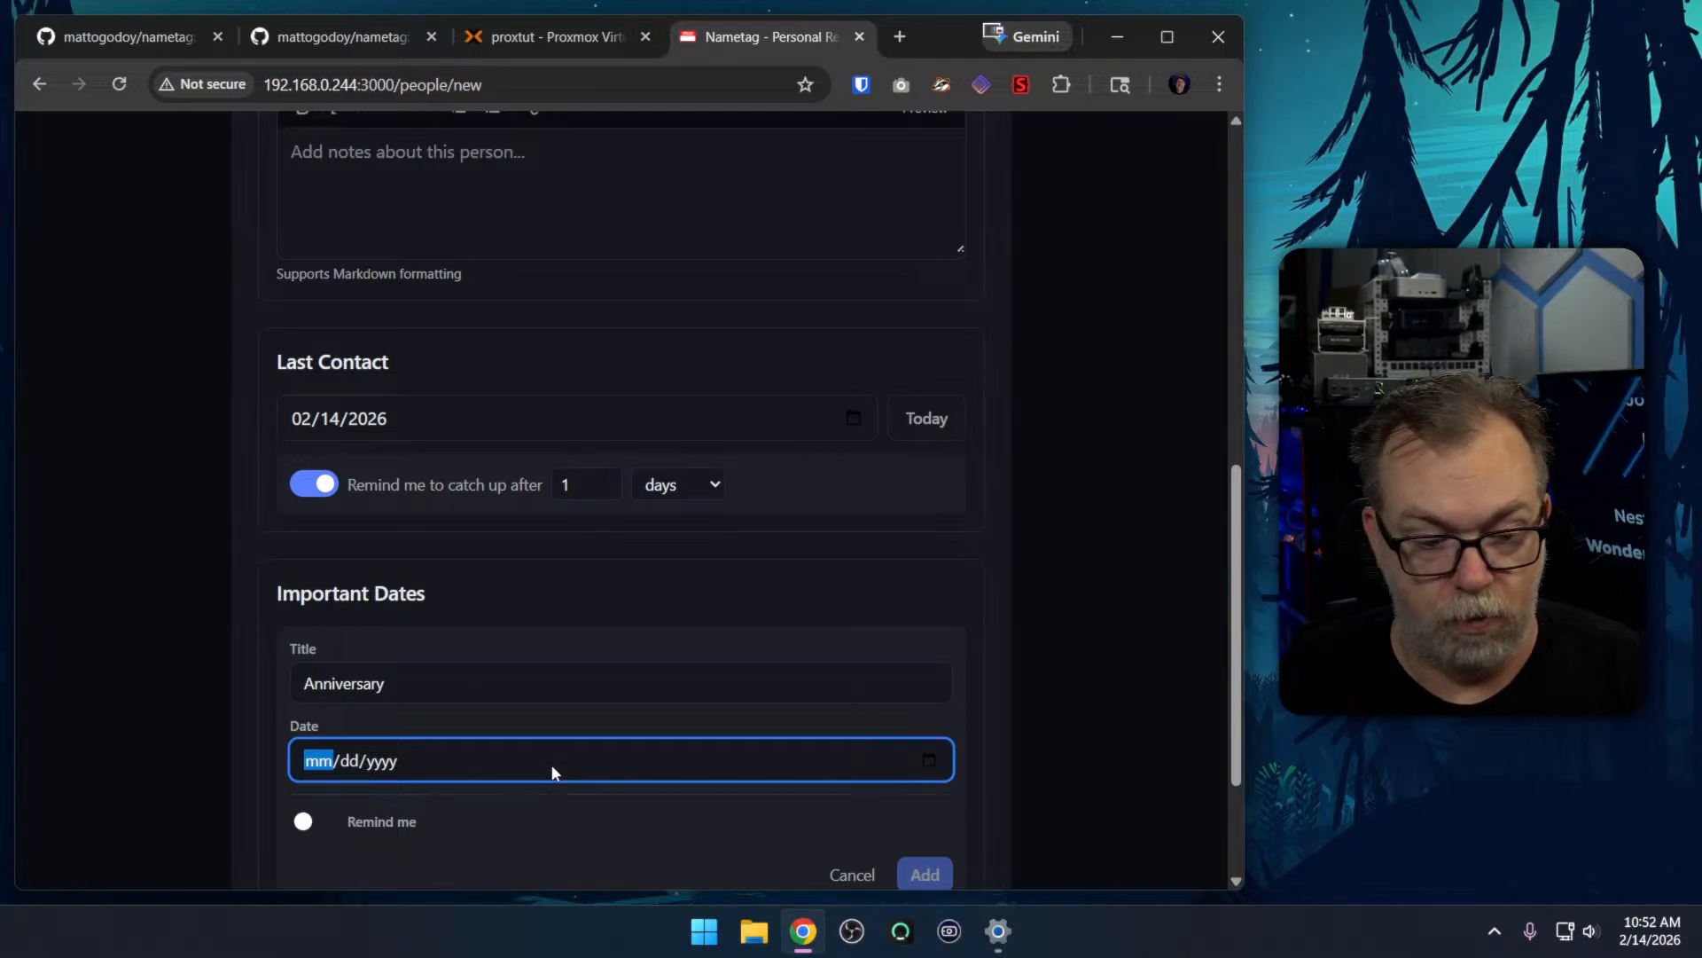
text(05/09/)
text(2016)
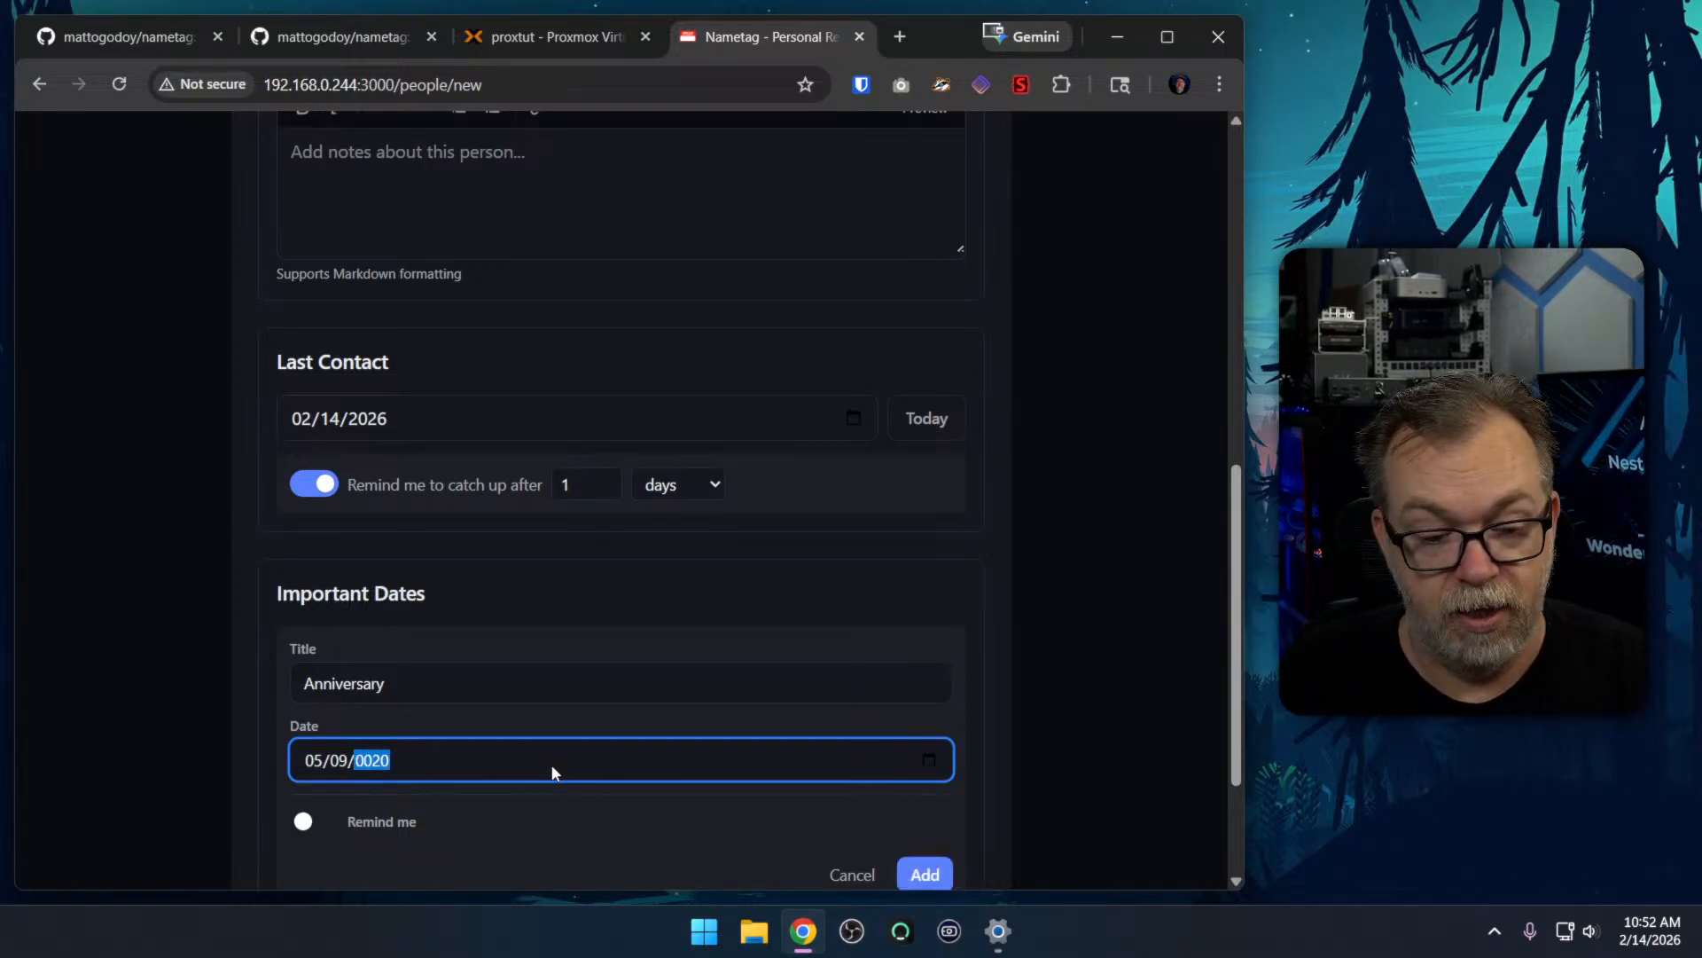
click(321, 810)
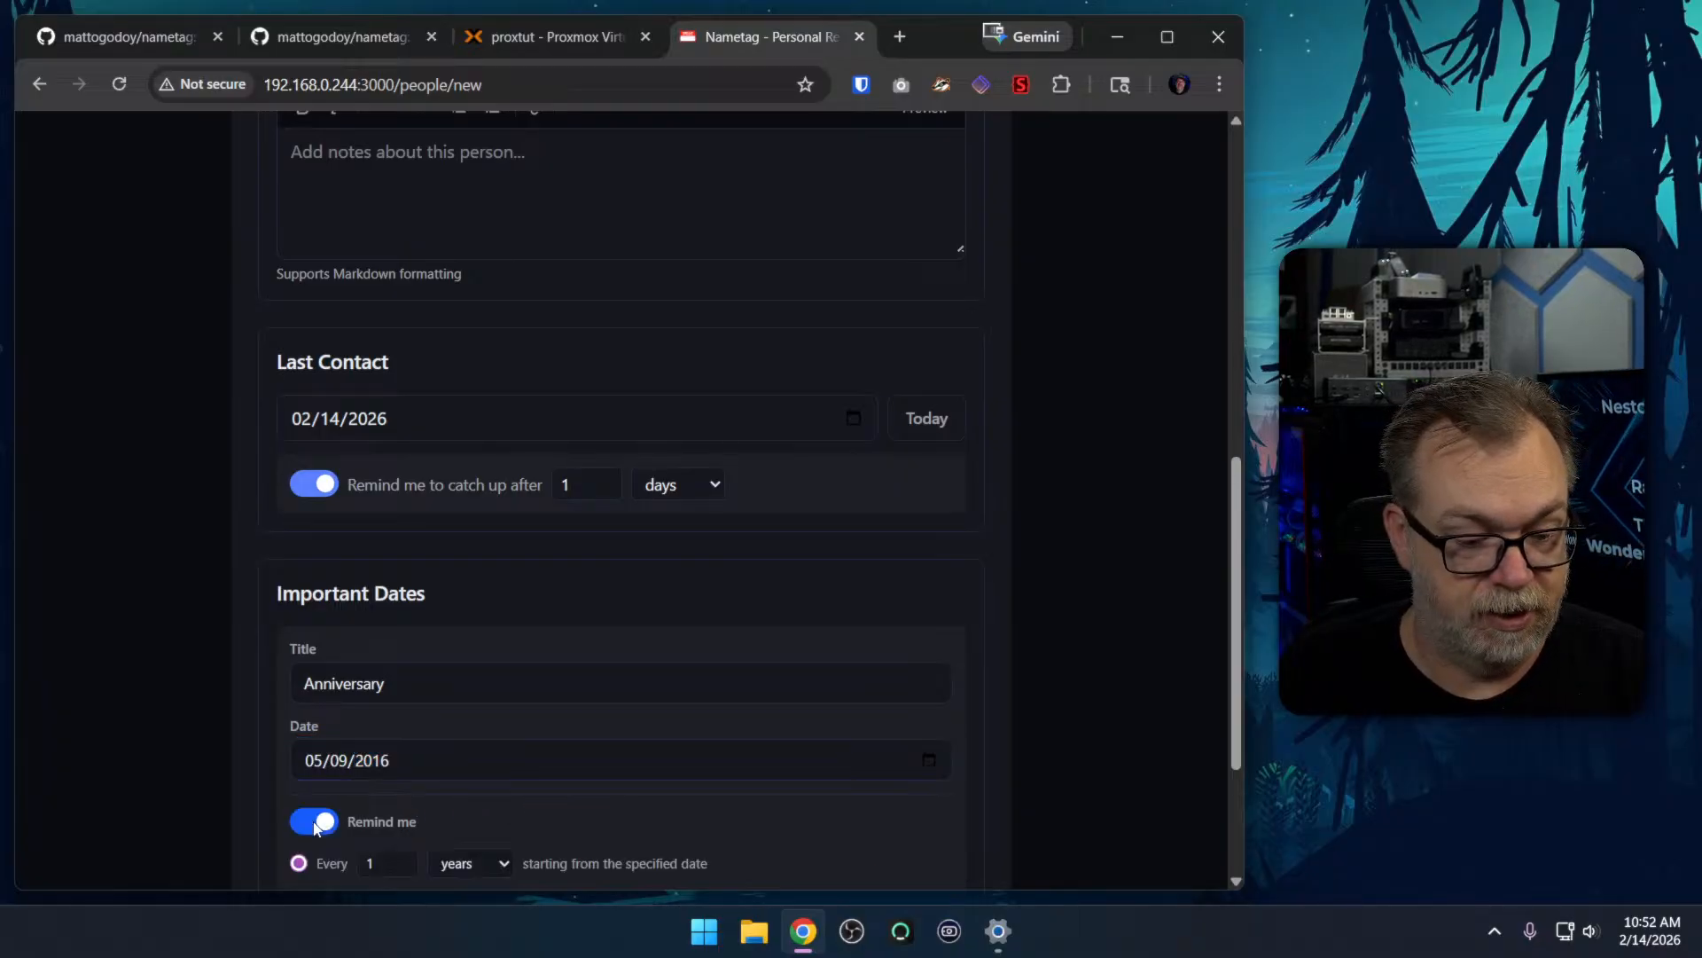
scroll(549, 802, down, 3)
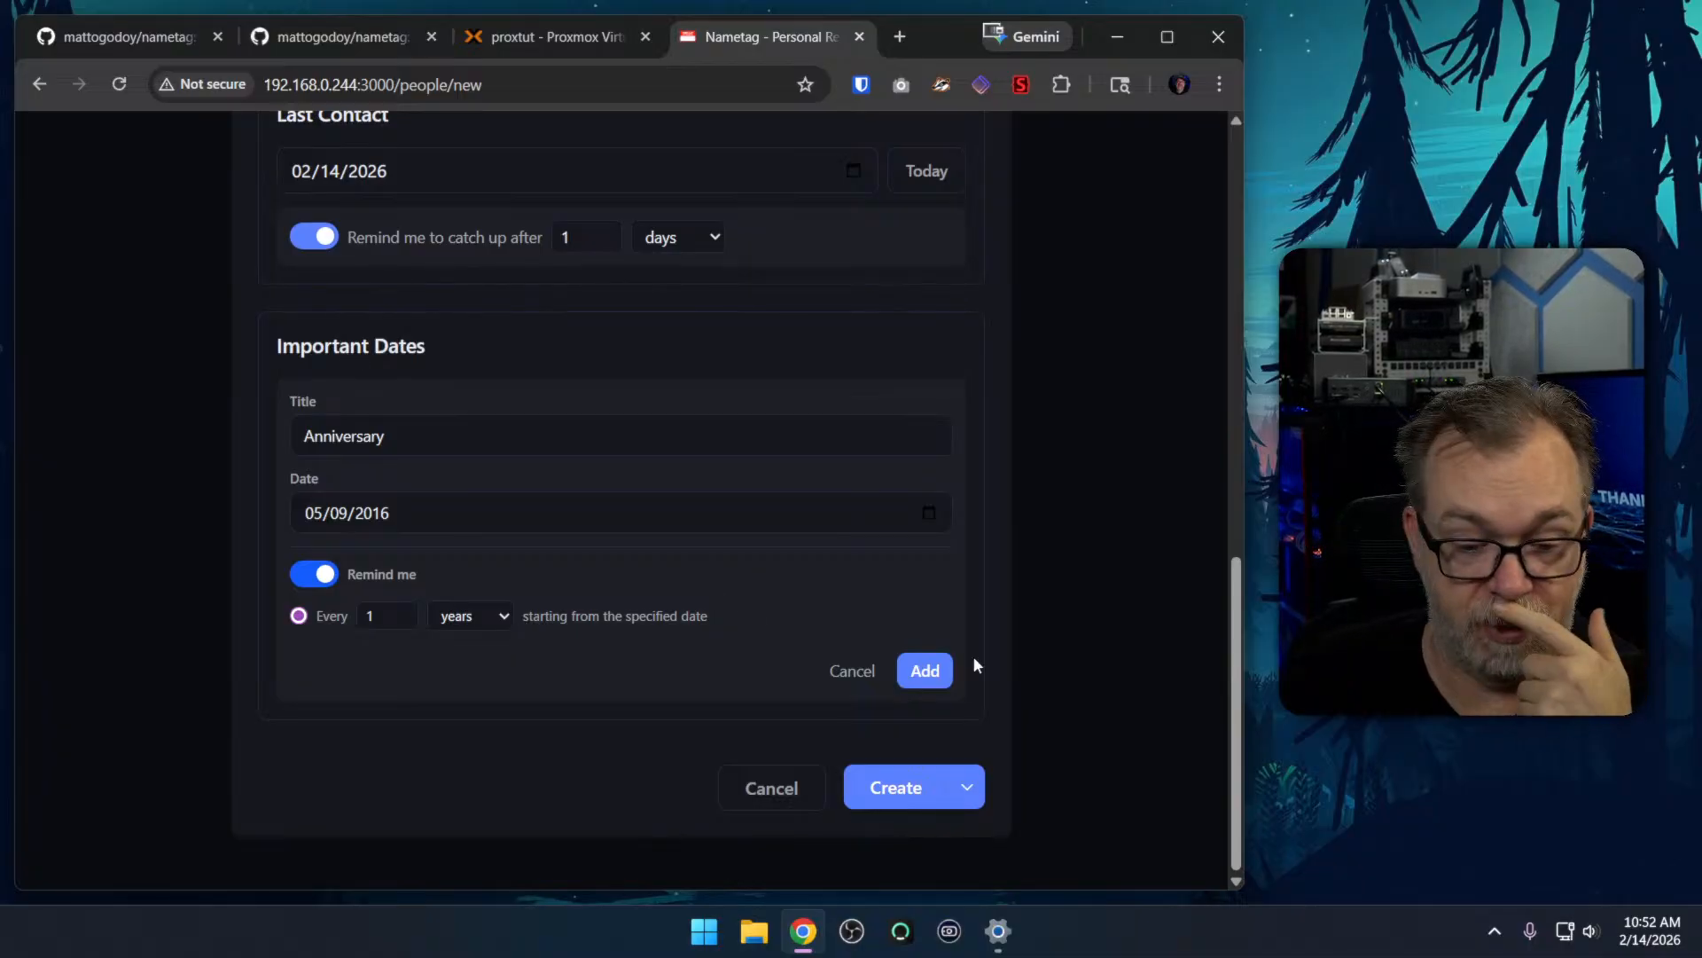
click(950, 667)
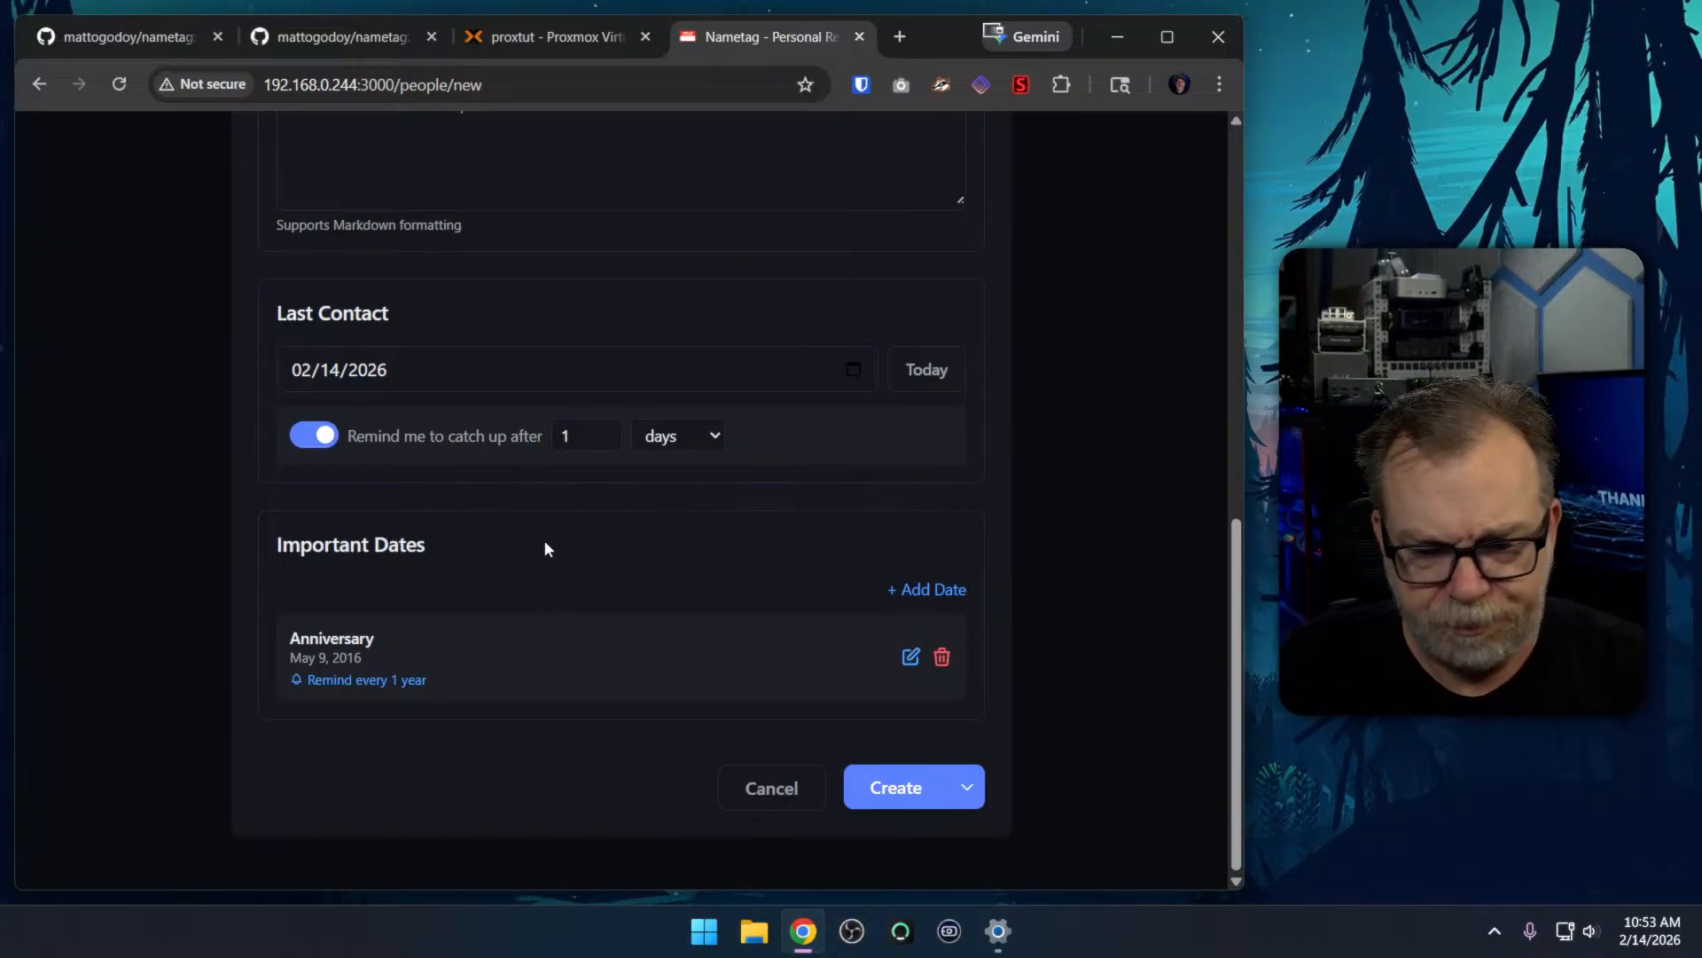
Check the completed form and create the new person's entry
scroll(556, 541, up, 10)
scroll(556, 541, down, 10)
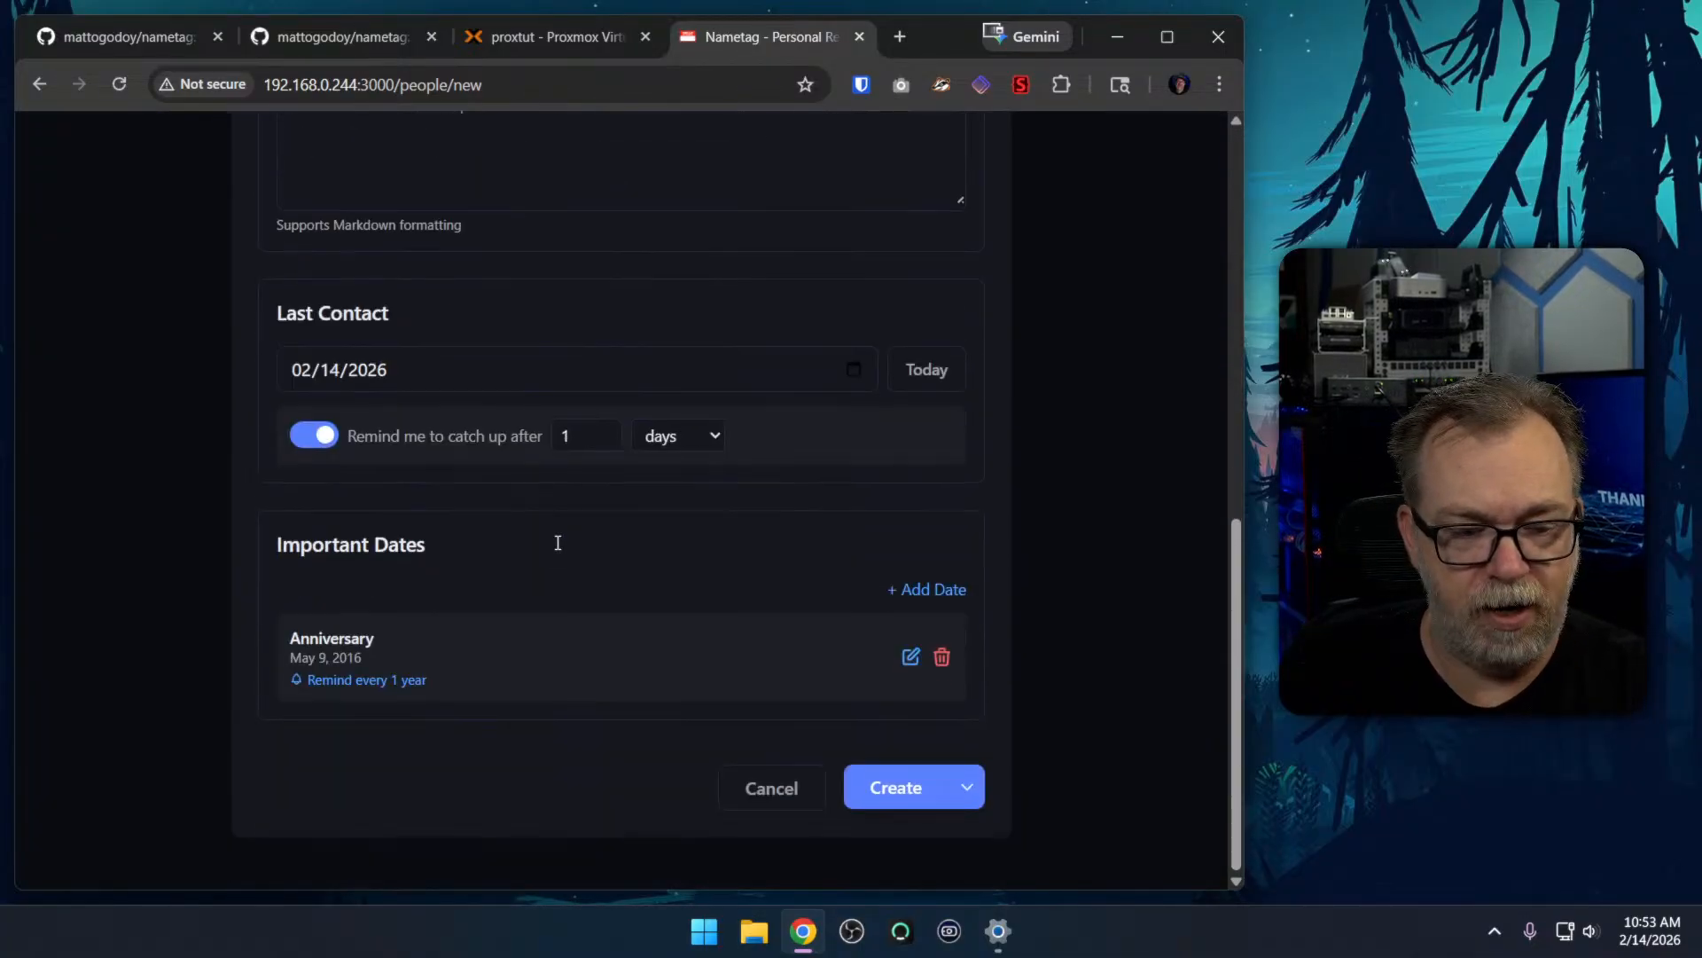
click(898, 791)
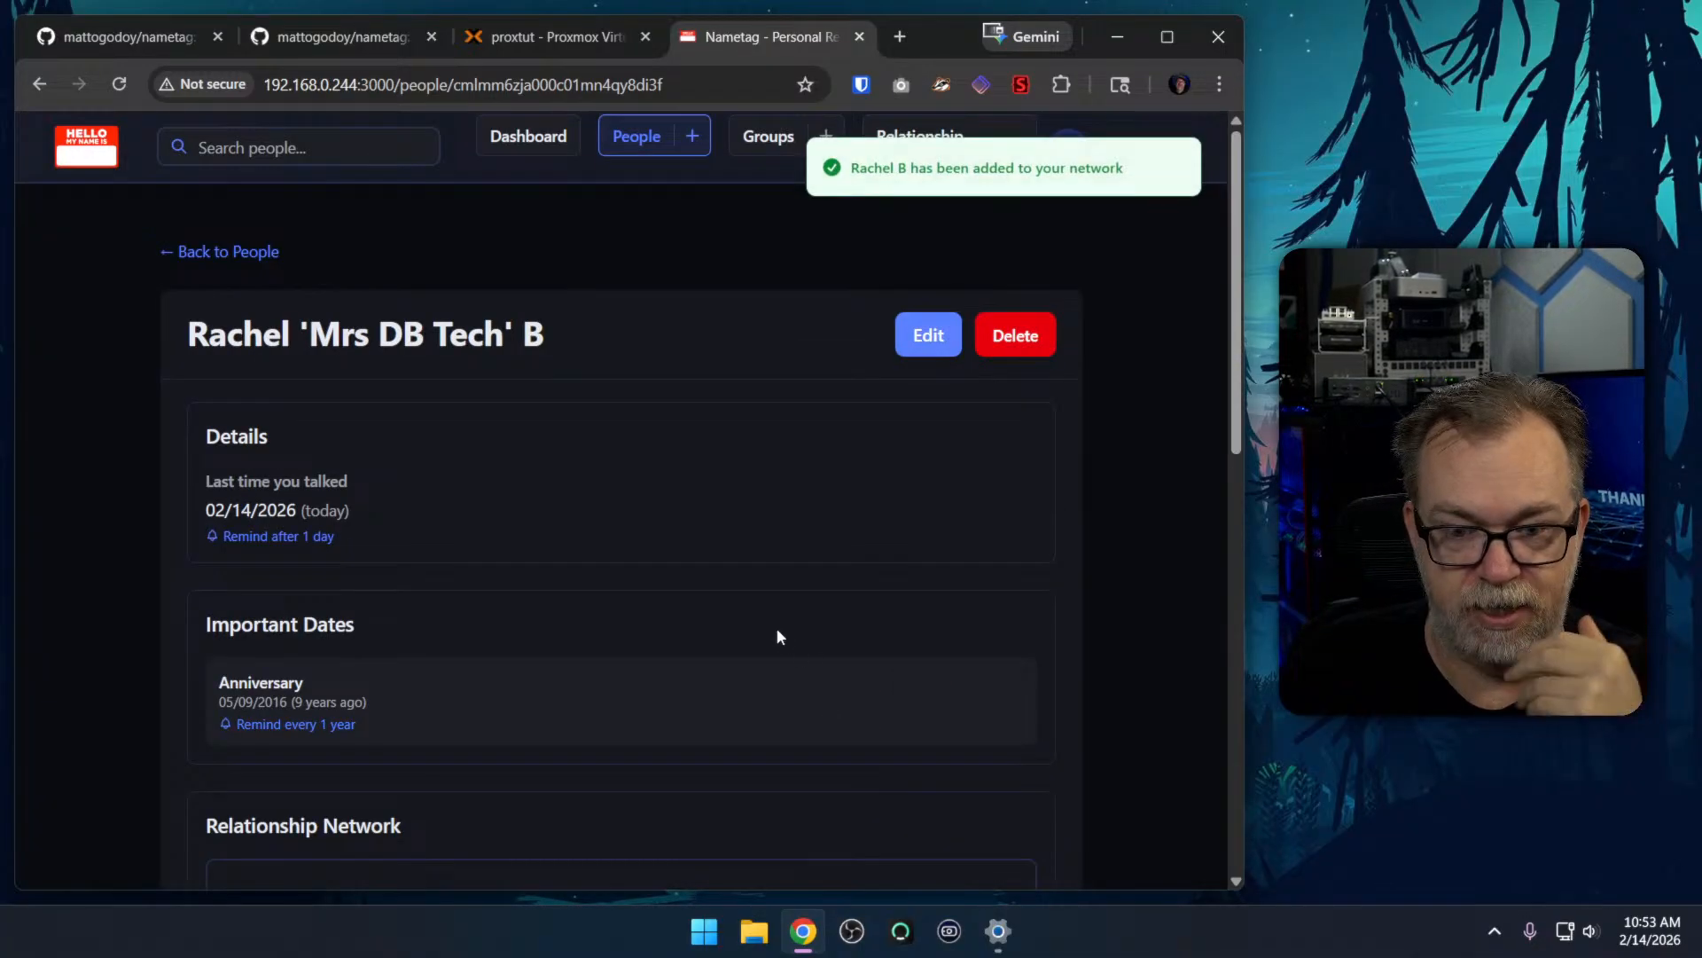
Look over the new person's page, including the details, important dates, relationship network graph and relationships list
scroll(632, 493, down, 8)
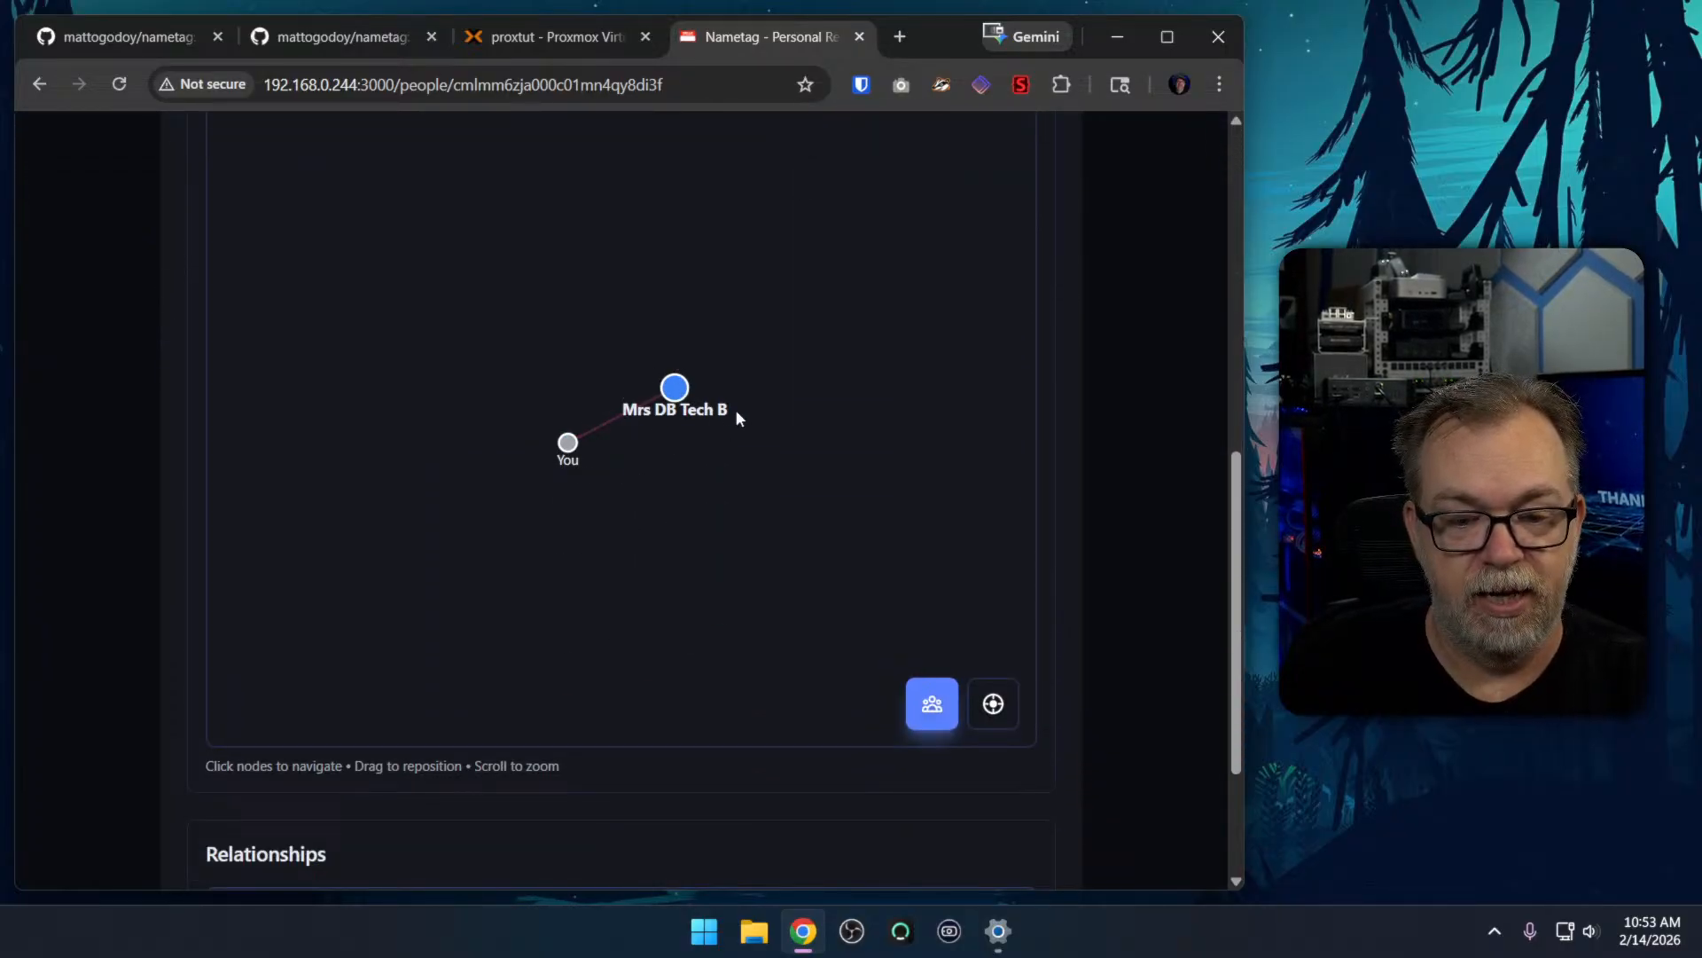
scroll(683, 557, down, 2)
drag(696, 583, 621, 454)
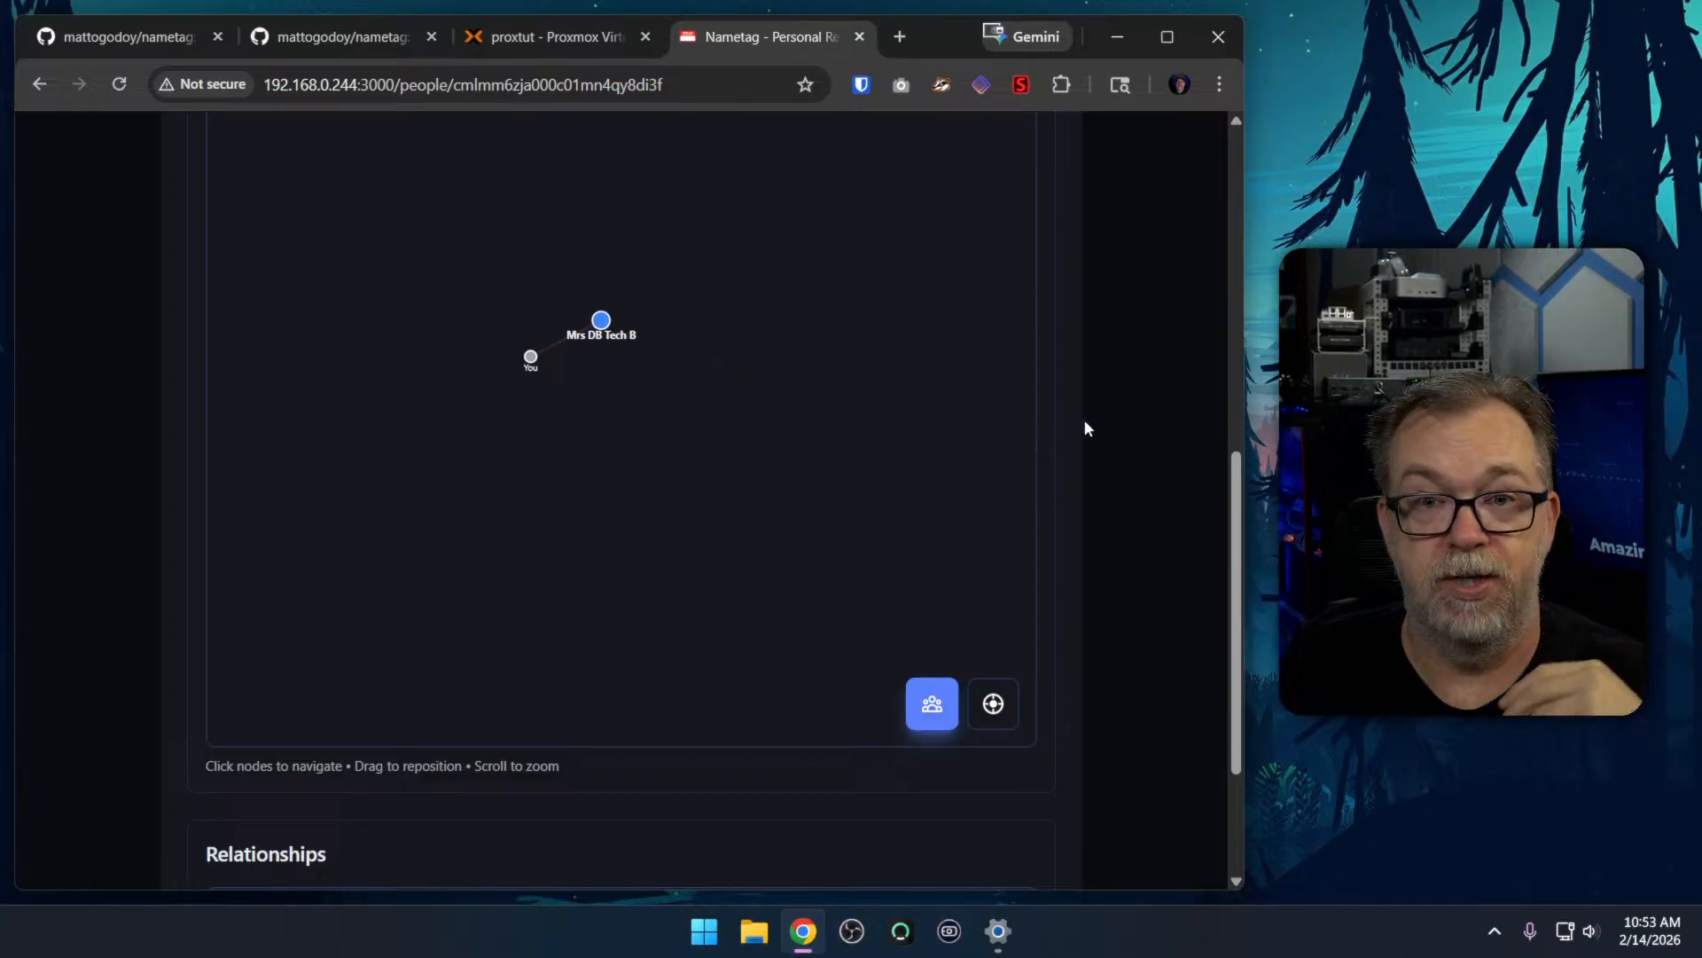
scroll(1183, 381, down, 3)
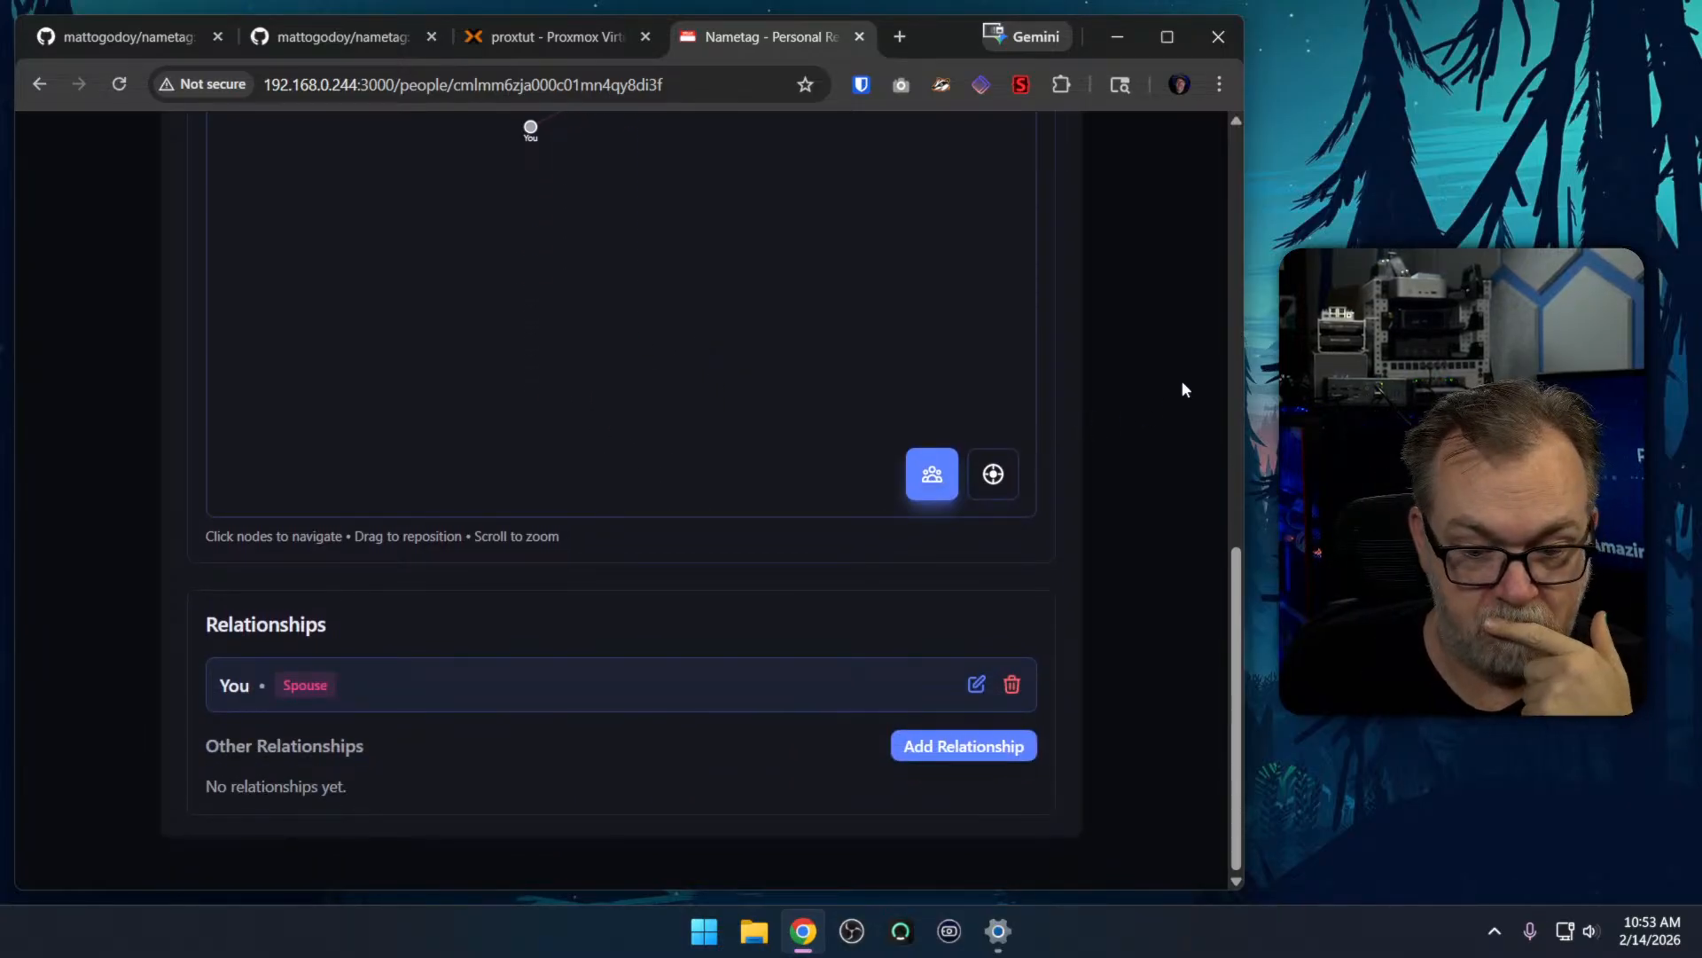
scroll(1183, 380, up, 10)
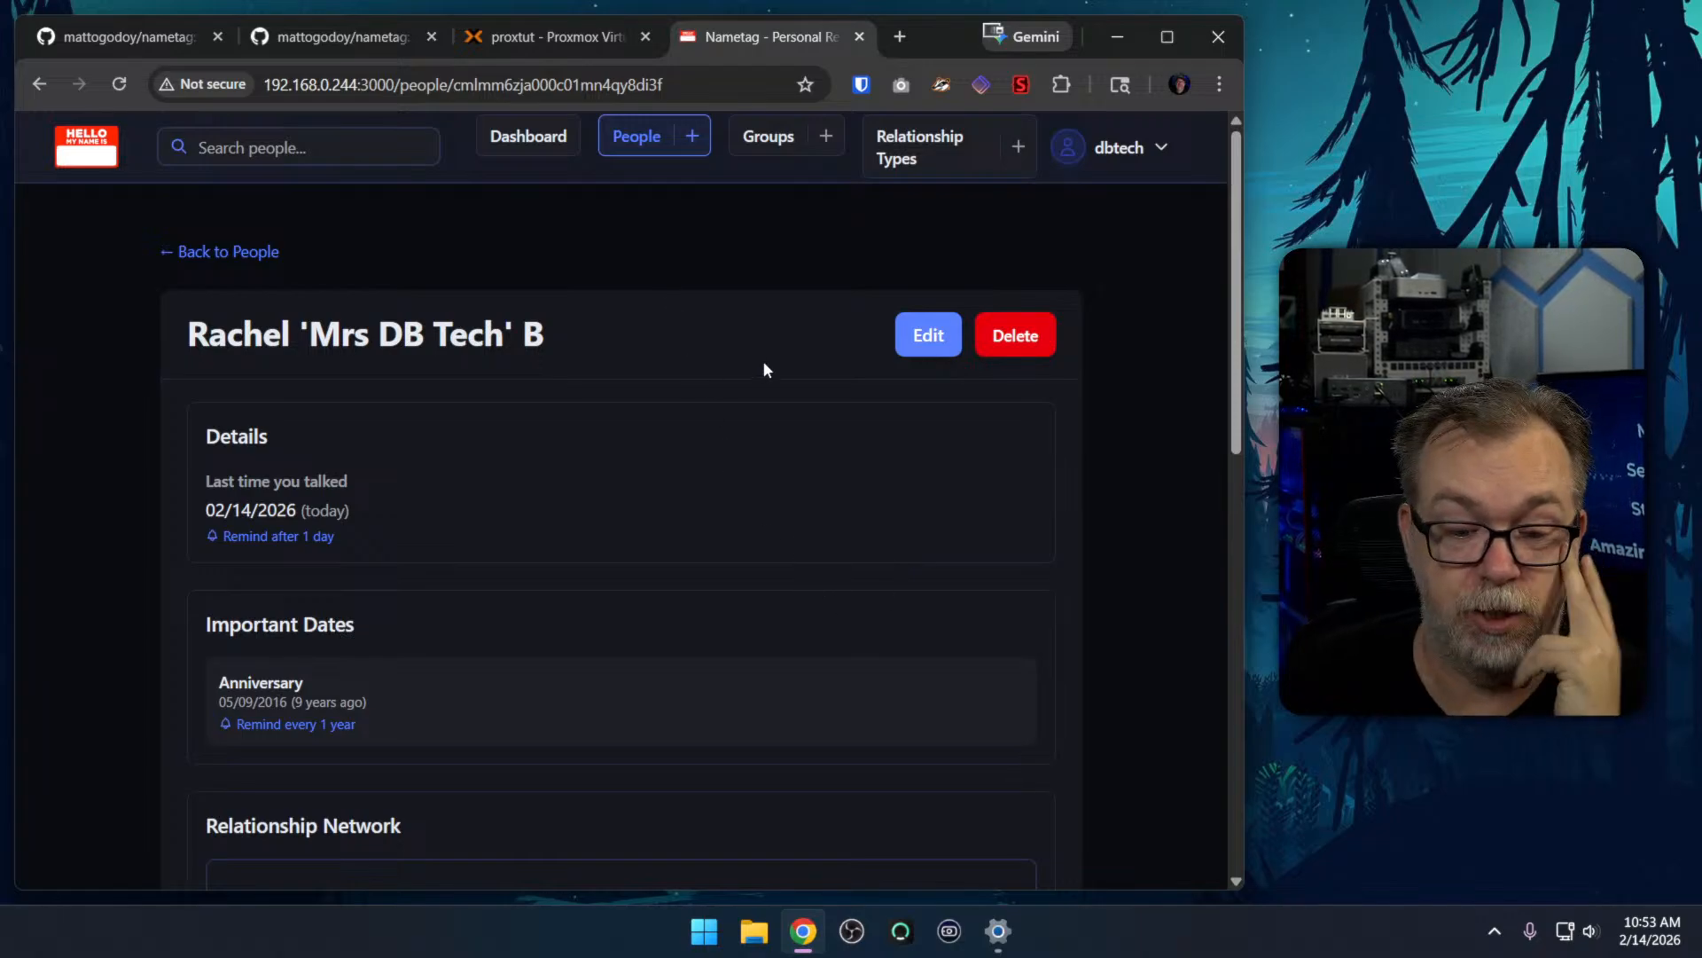
scroll(750, 443, down, 3)
scroll(1137, 558, down, 9)
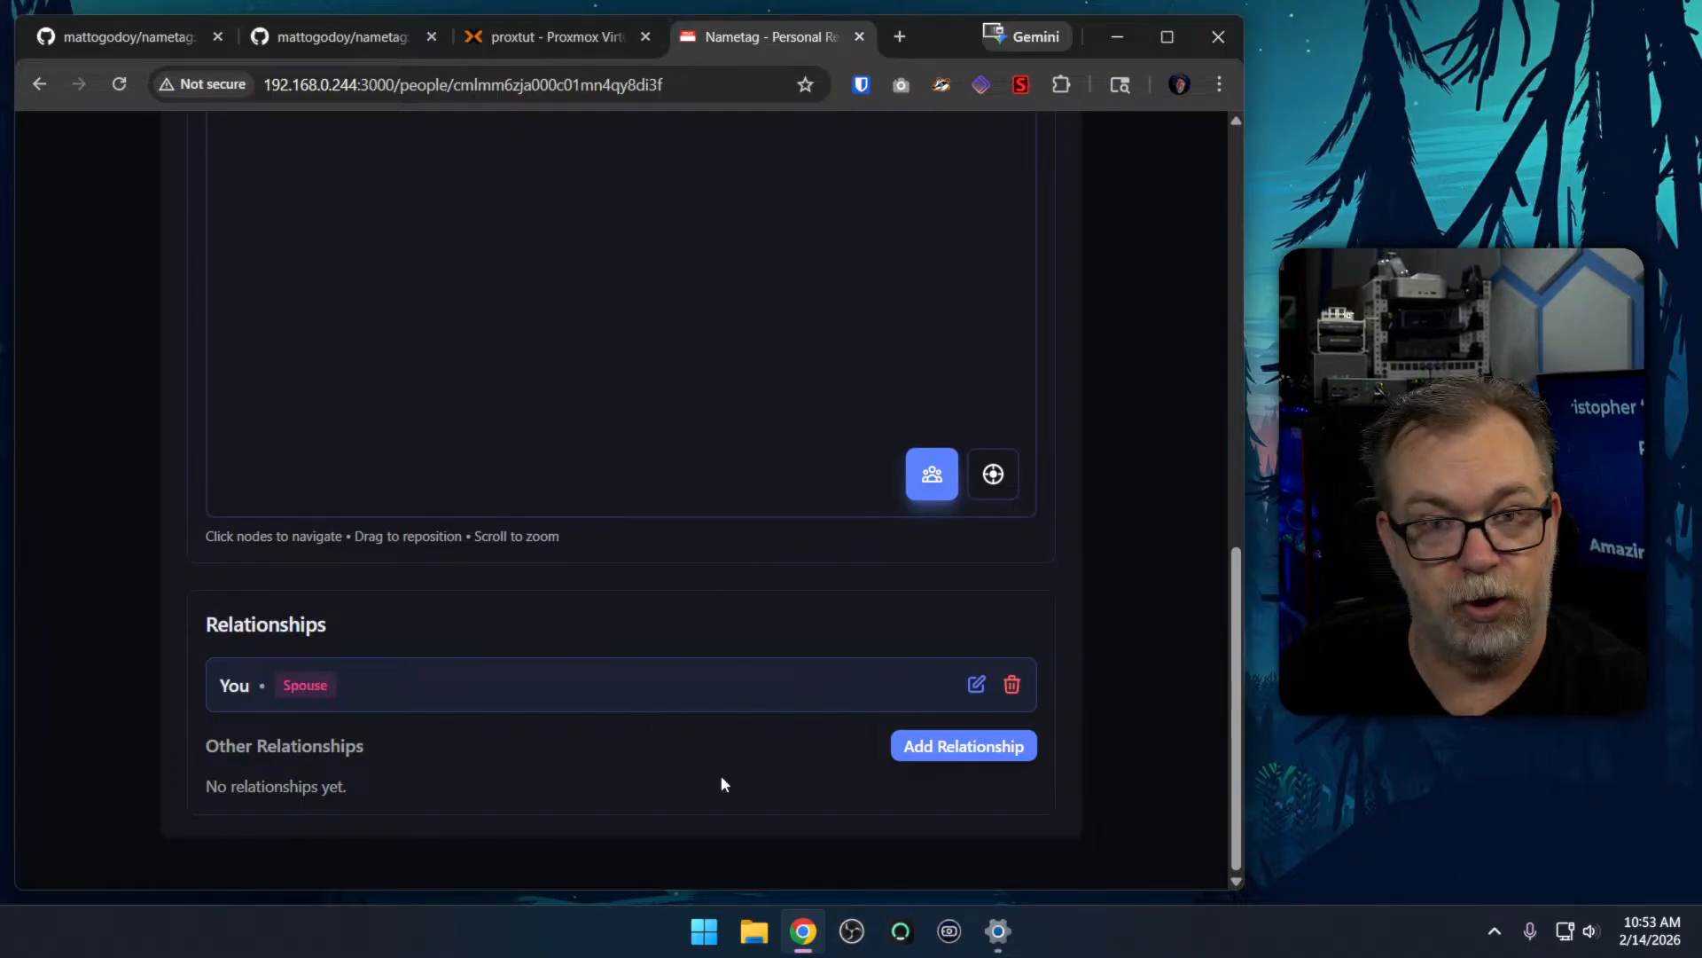
scroll(721, 775, up, 3)
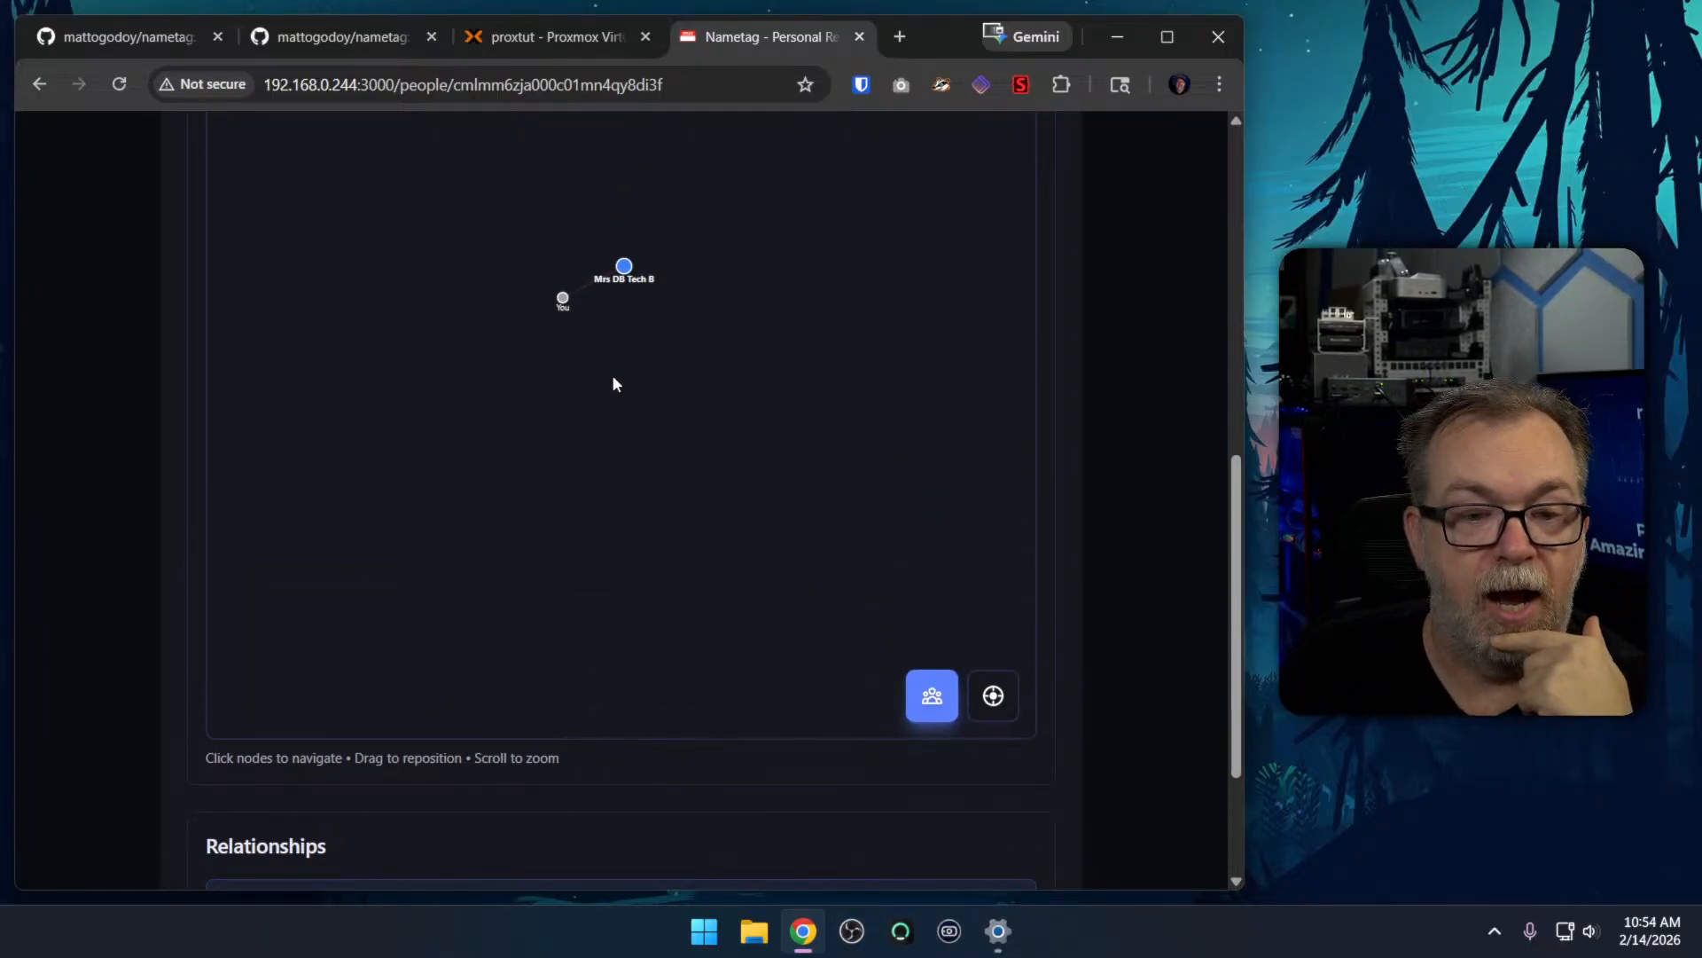
scroll(1099, 390, up, 9)
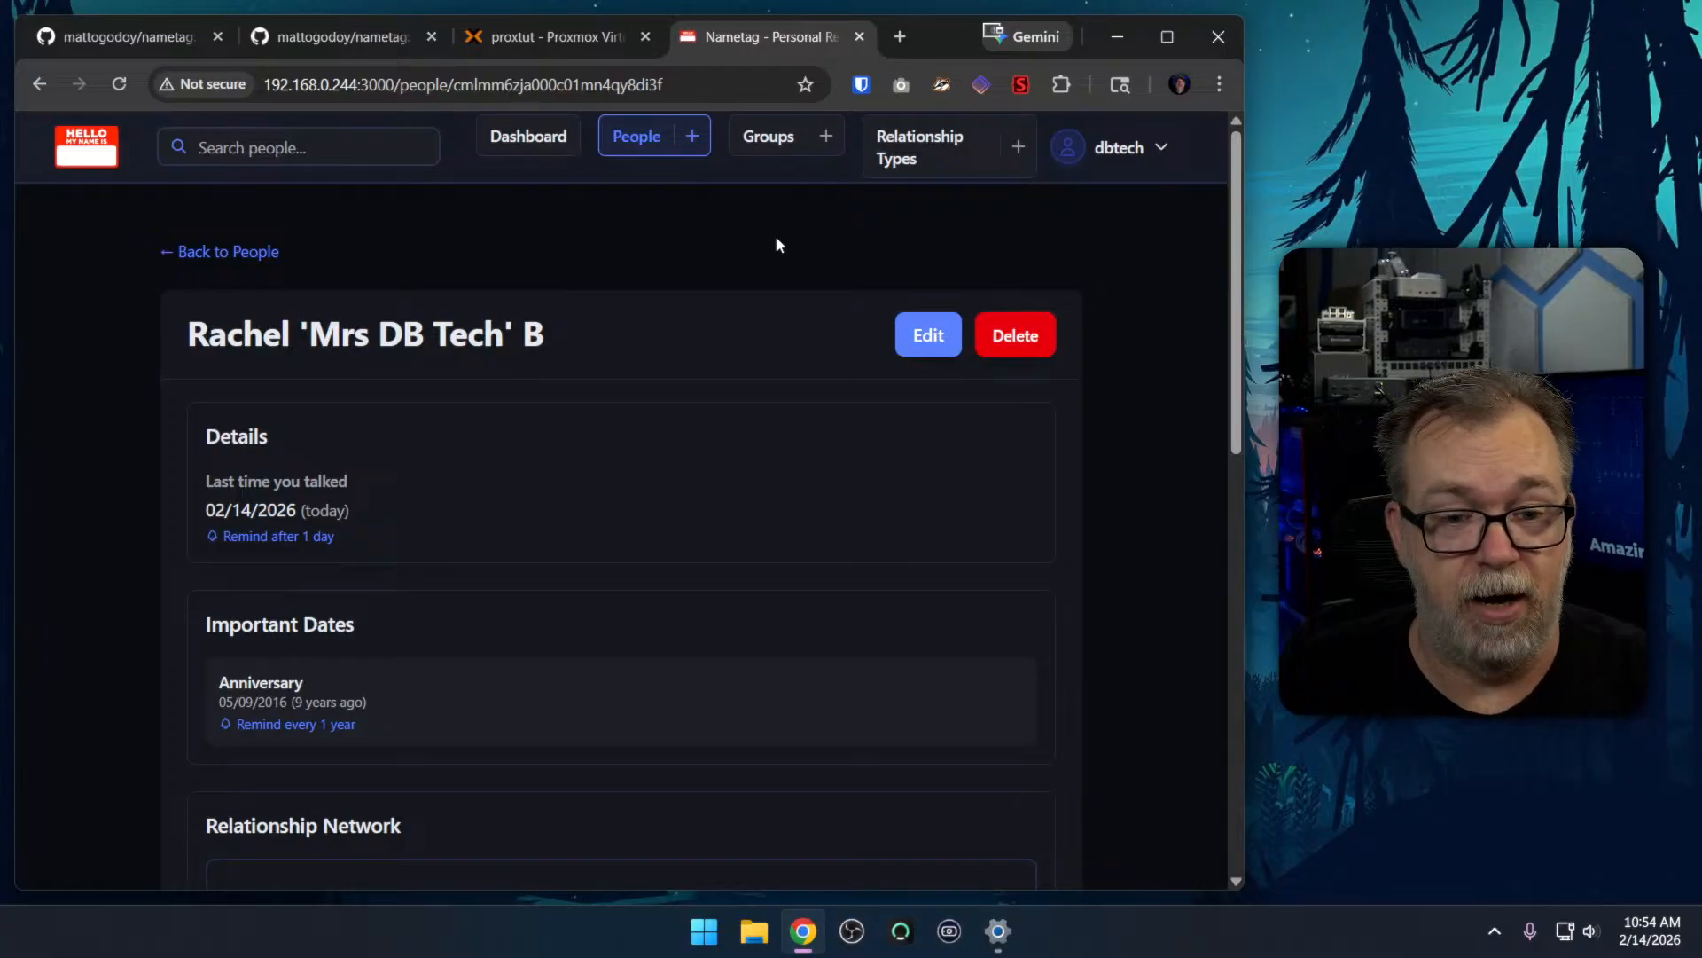
Start a new person entry from the people list and fill in the person's first name and last initial
click(657, 140)
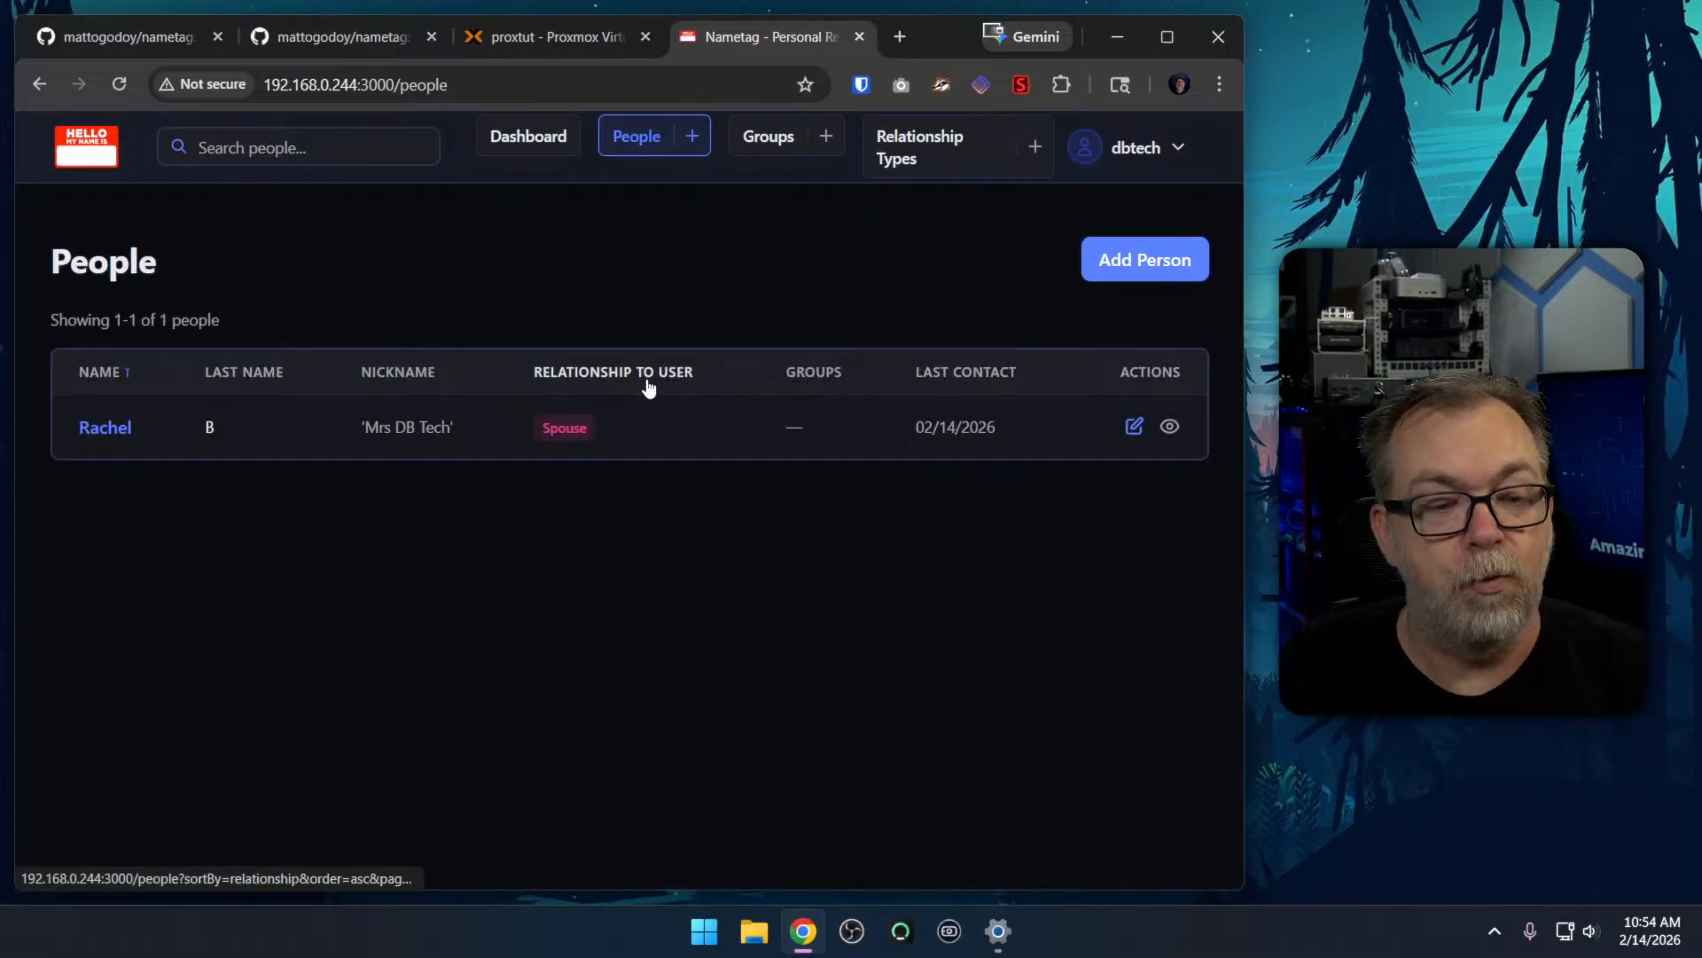
click(1115, 283)
click(435, 443)
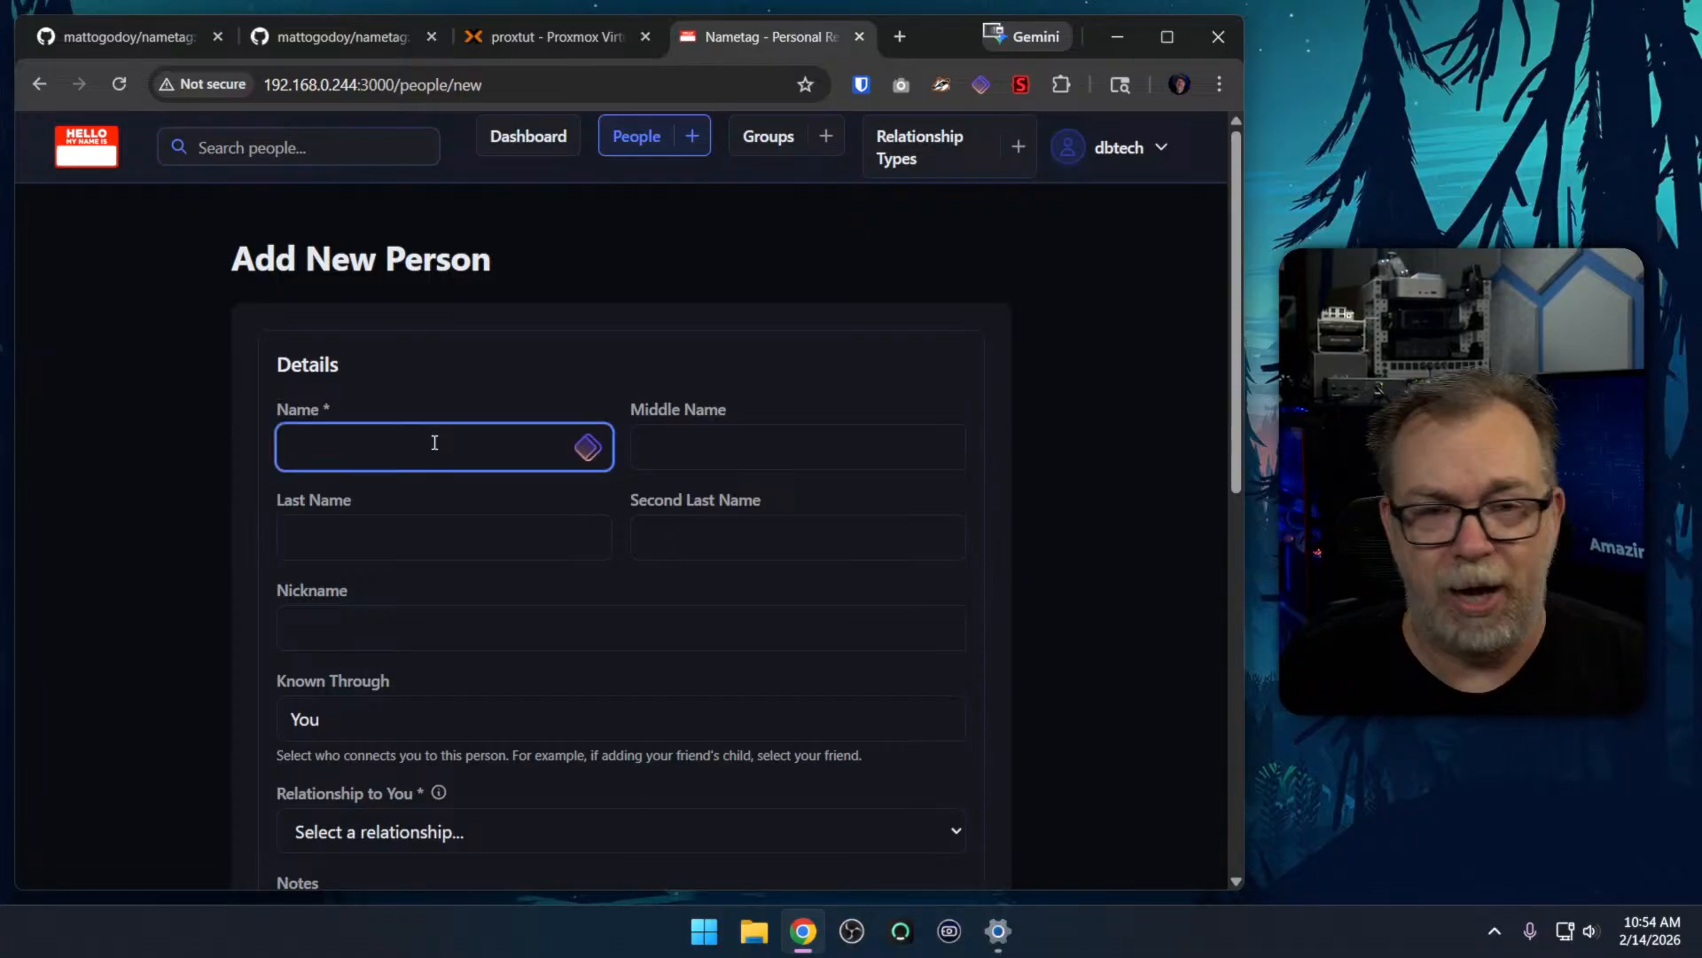
text(Katie)
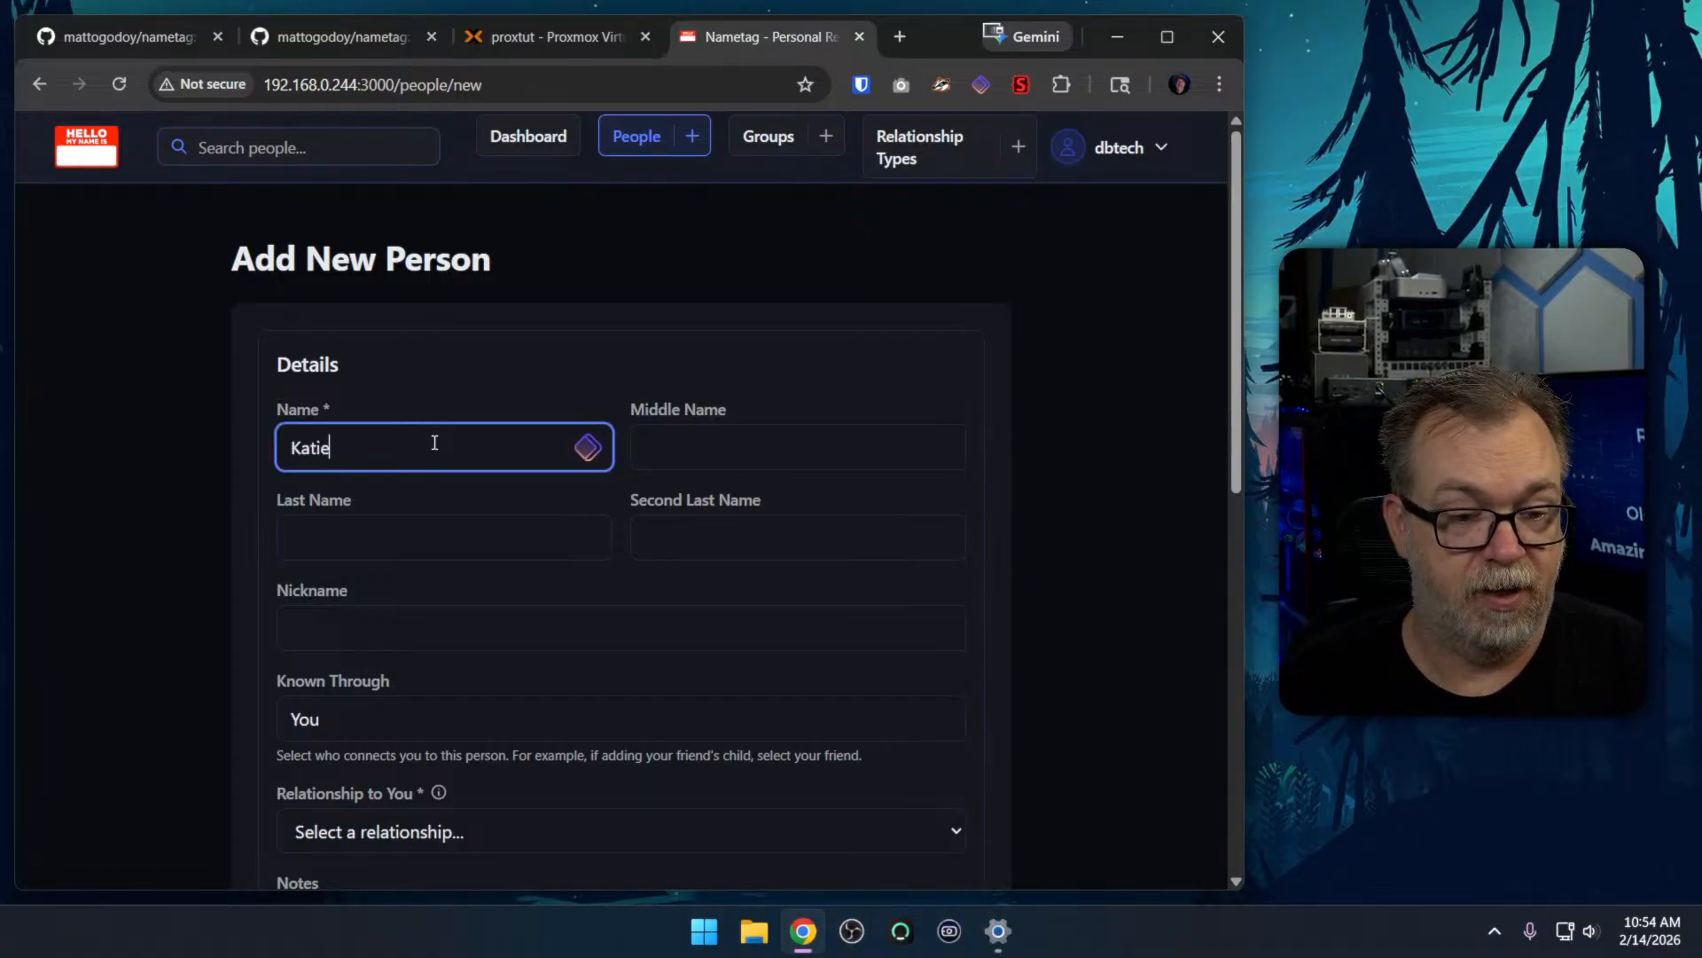
key(Tab)
key(Tab)
text(C)
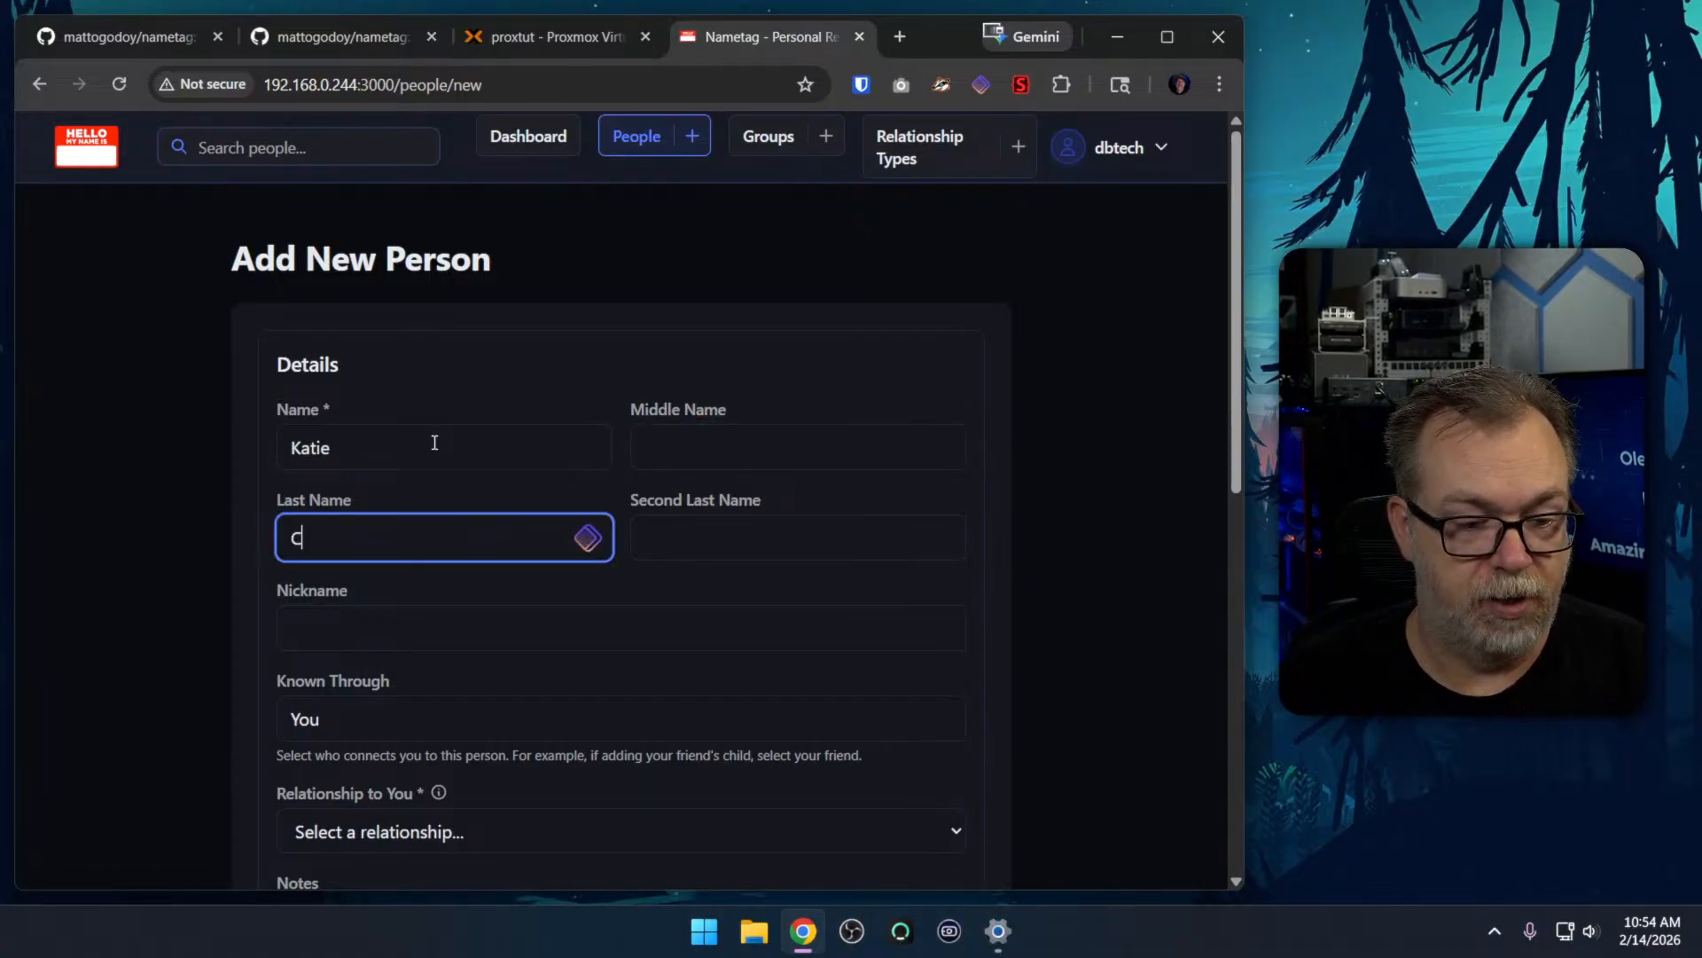
Set Known Through to the previously added spouse and choose Relative as the new person's relationship to her
scroll(467, 460, down, 3)
click(448, 512)
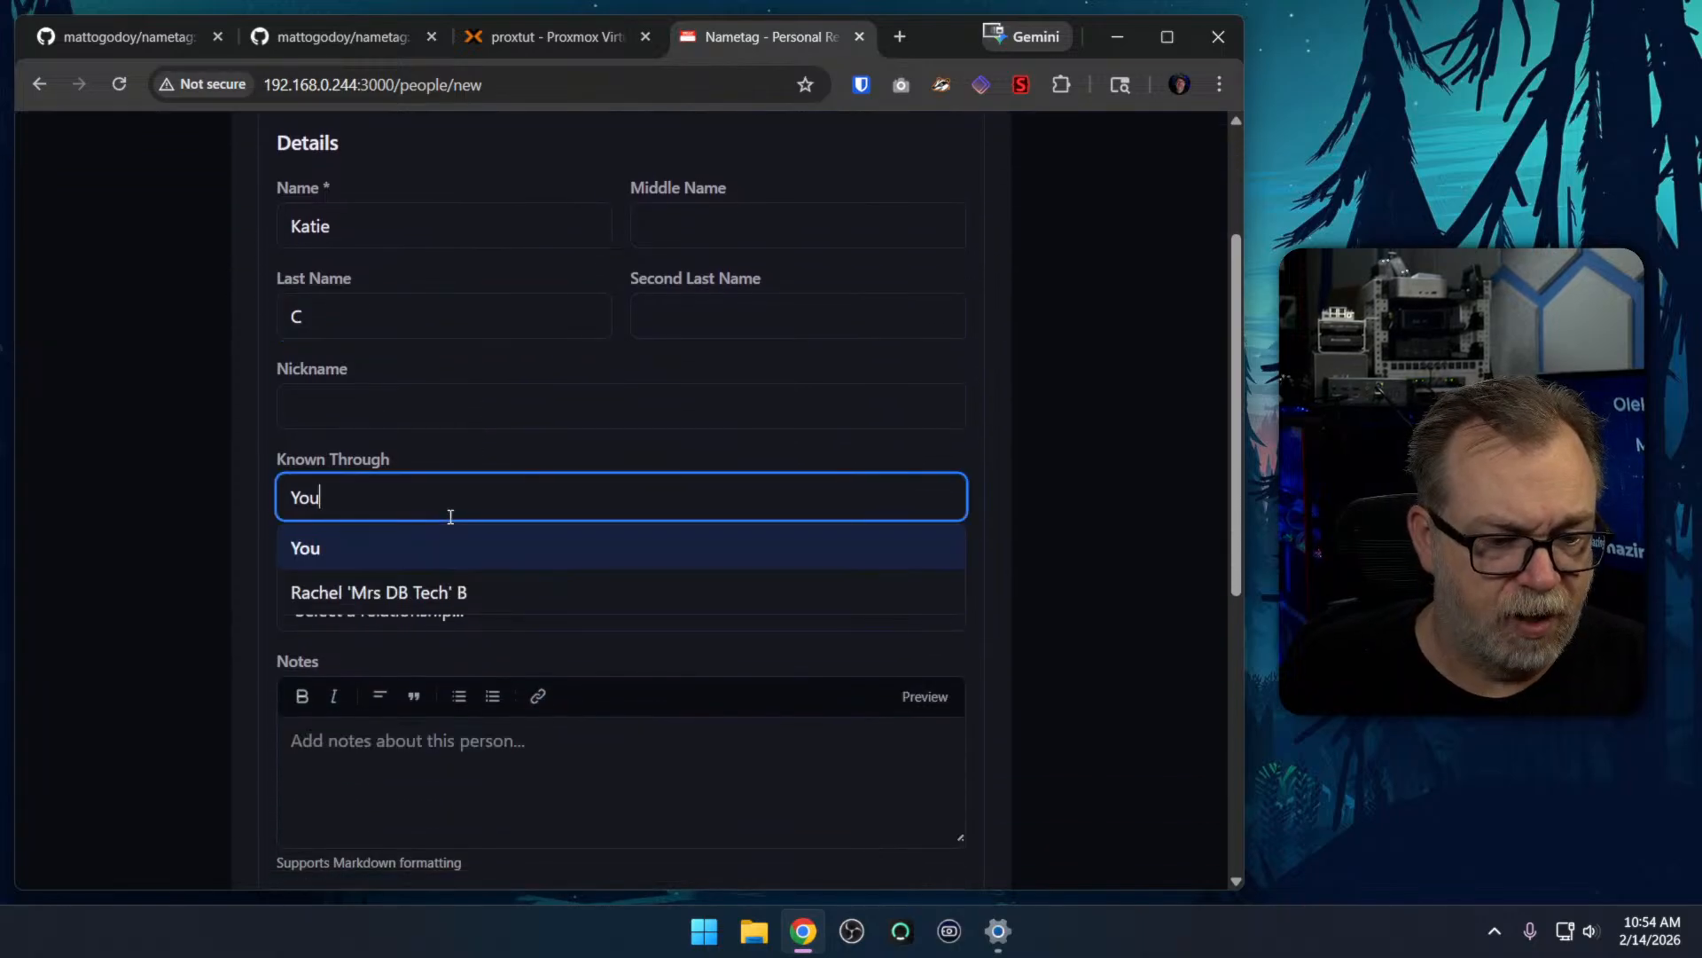
click(441, 590)
scroll(285, 485, down, 3)
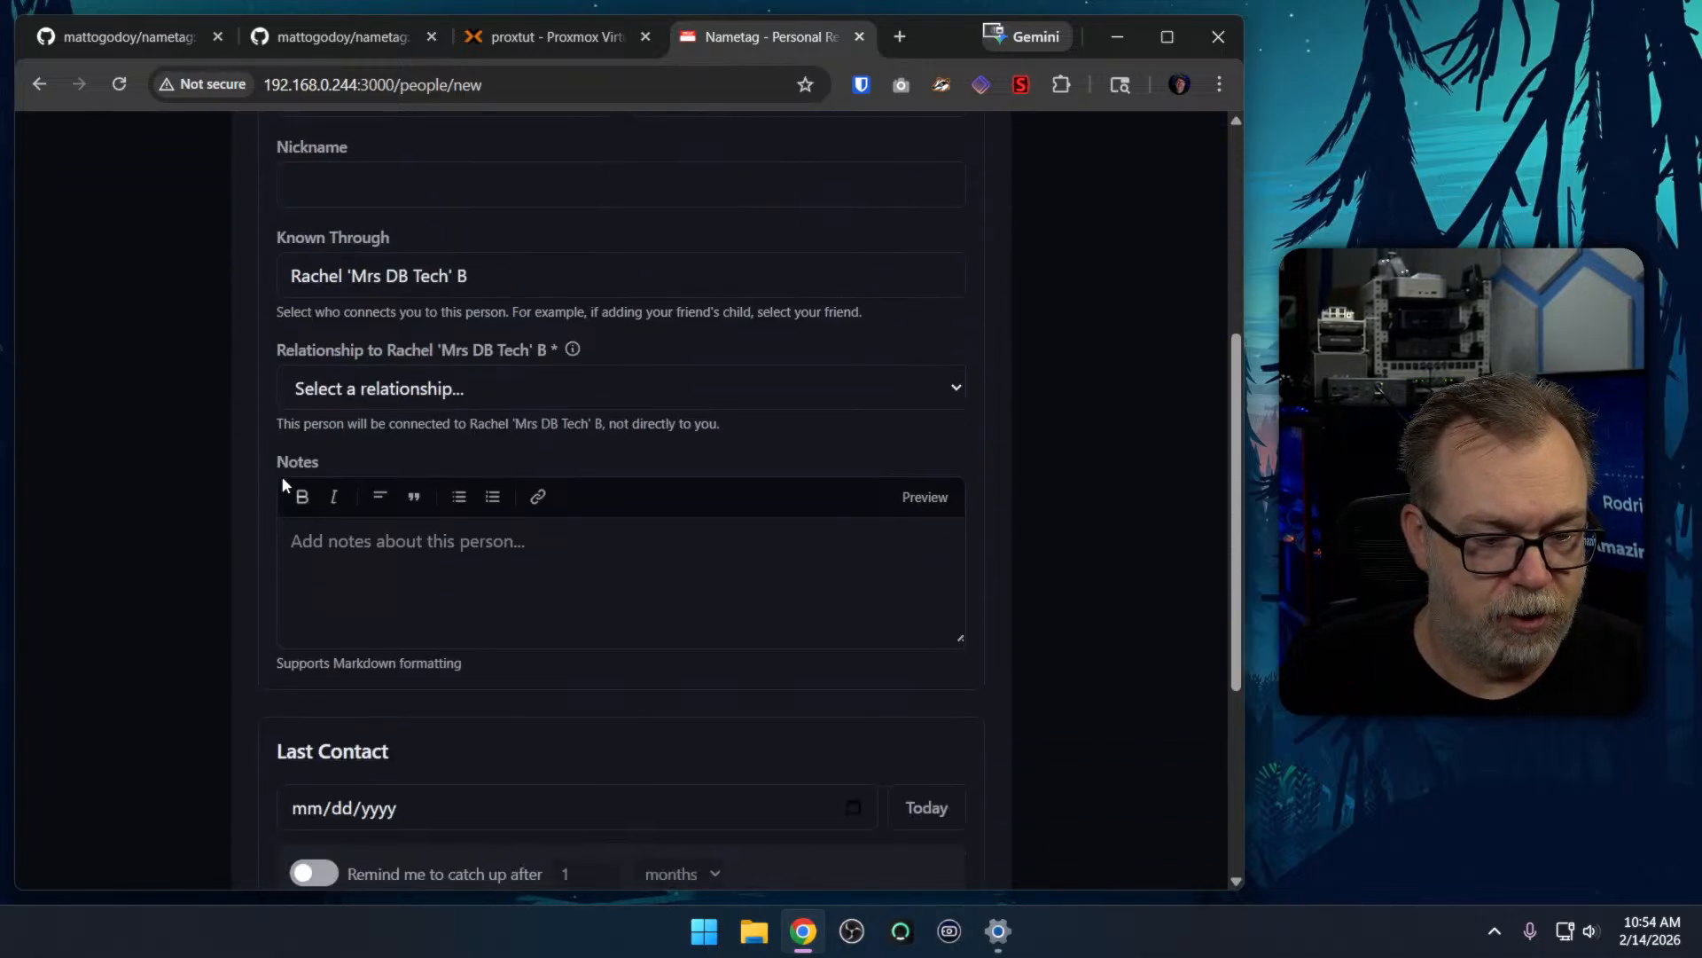
click(346, 394)
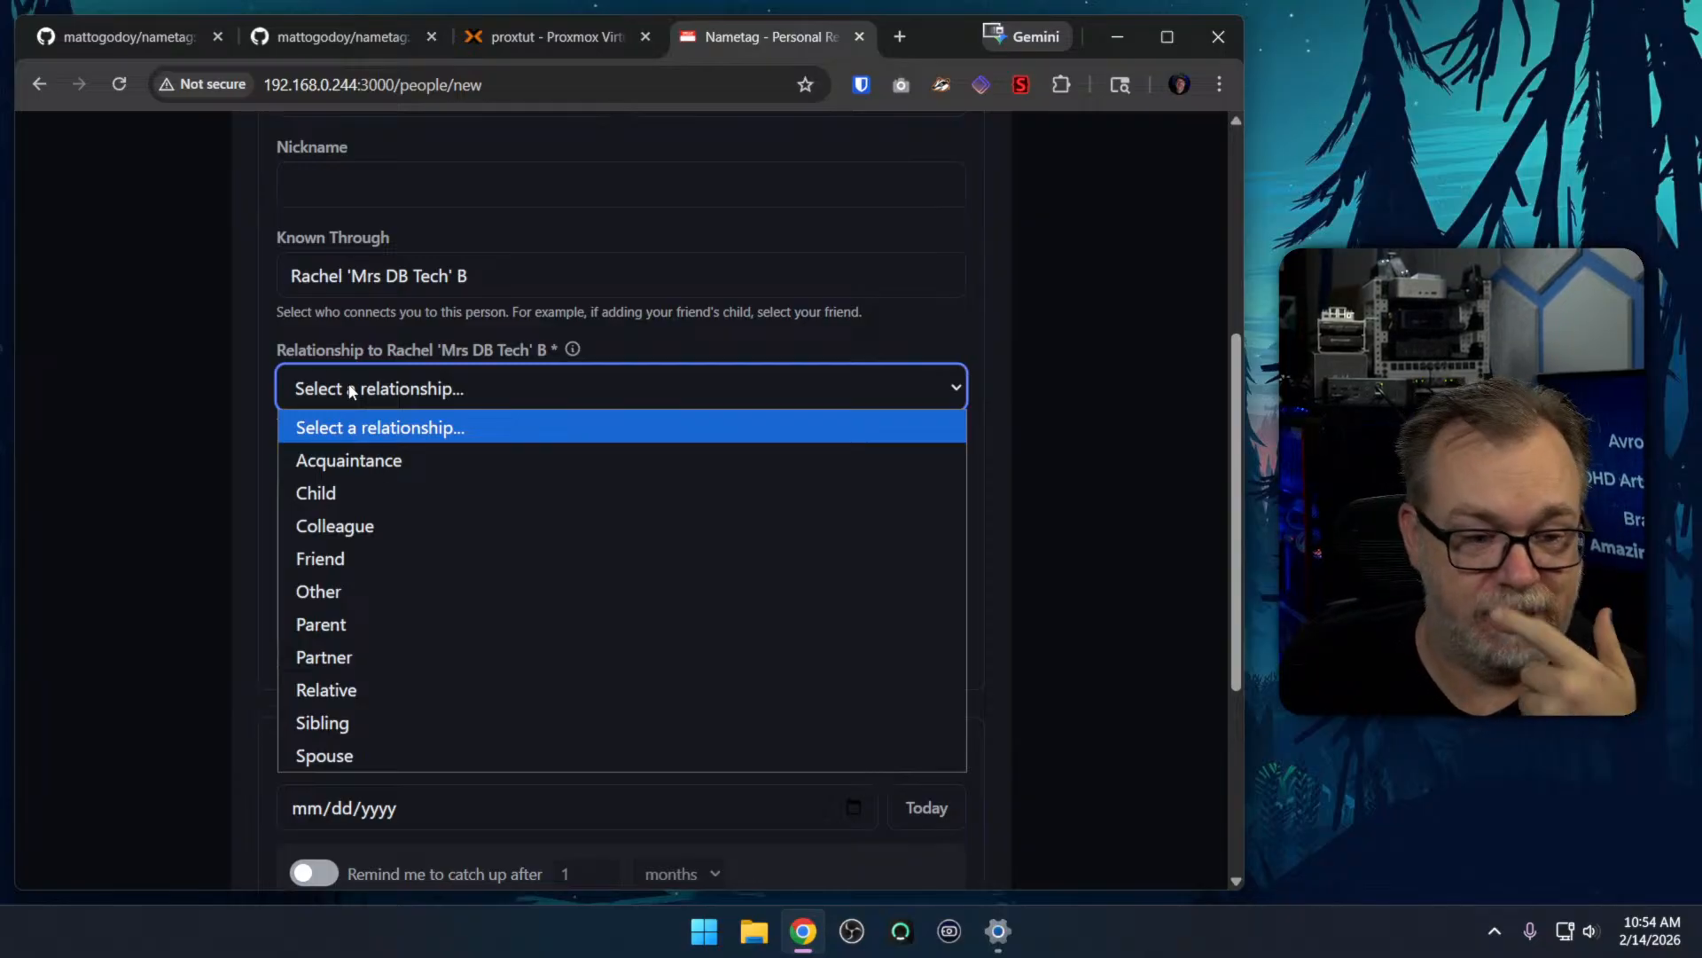
mouse_move(573, 356)
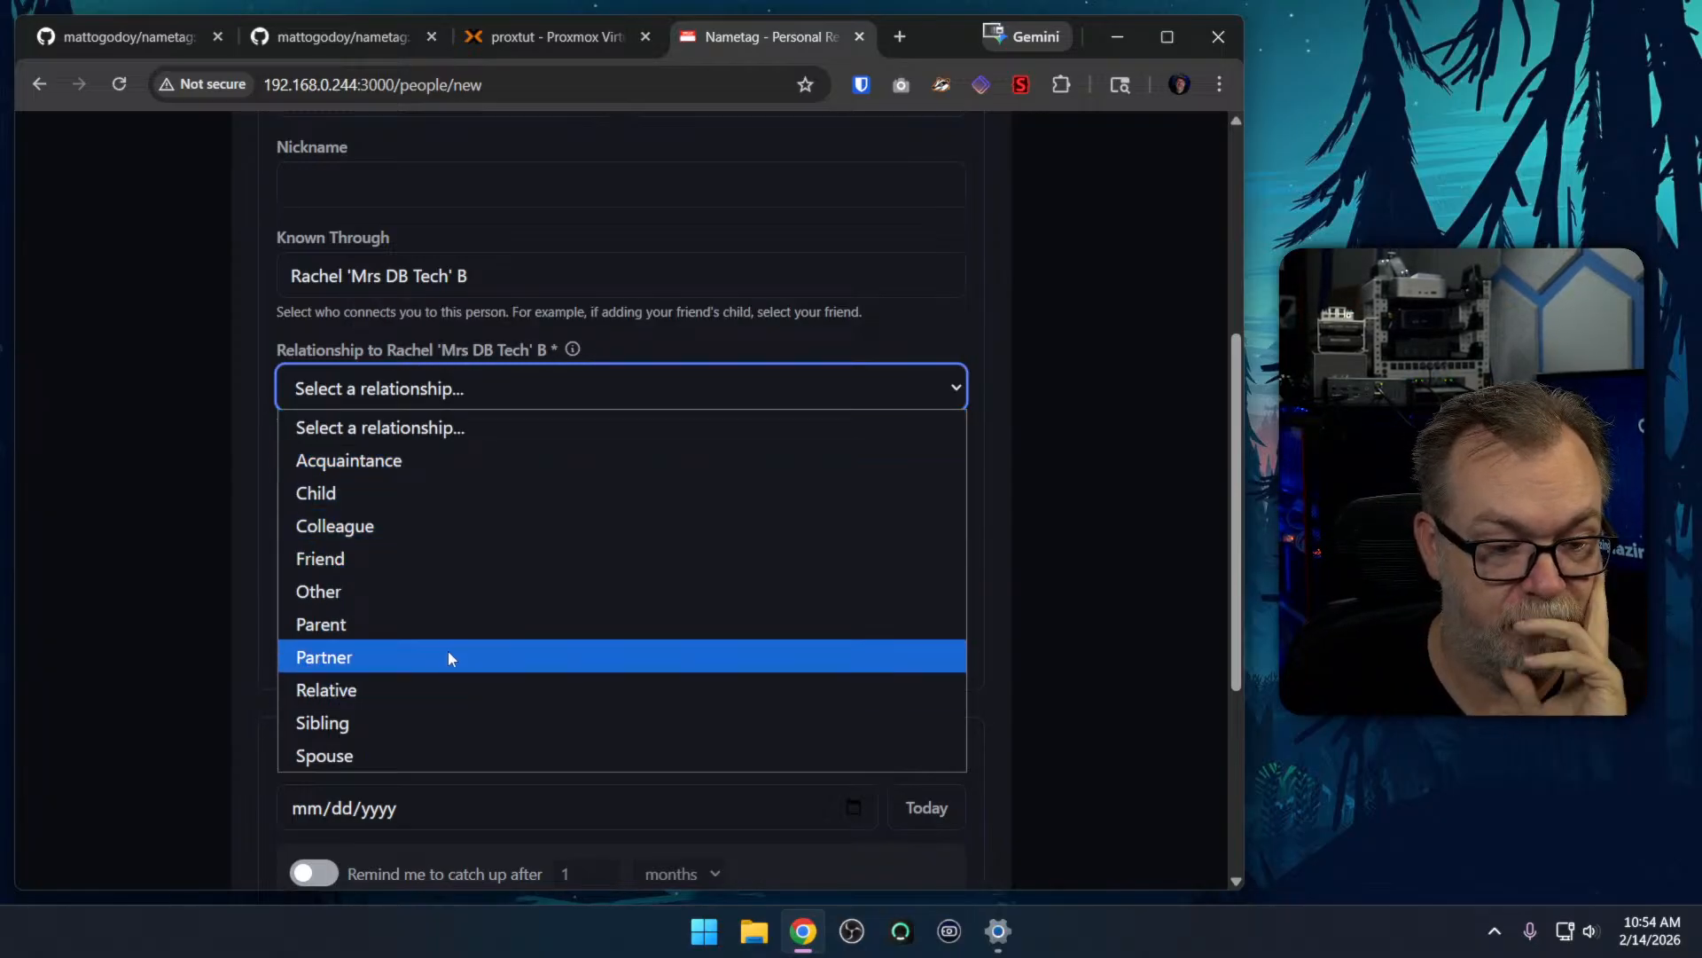
click(418, 591)
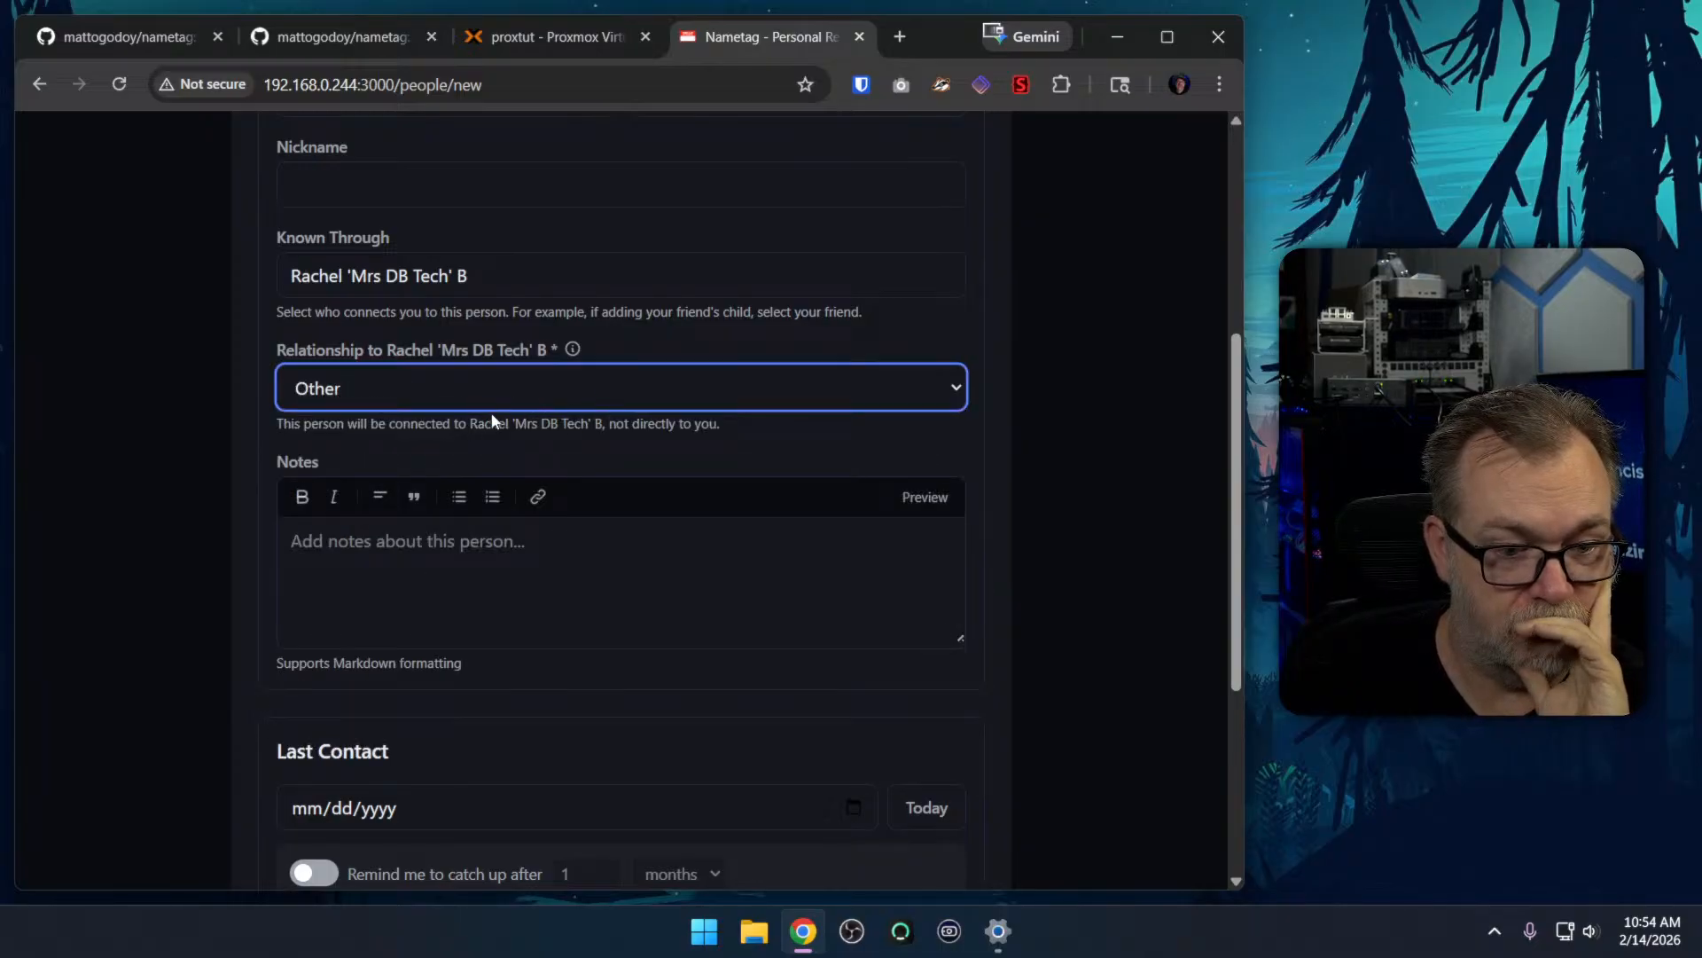
click(417, 390)
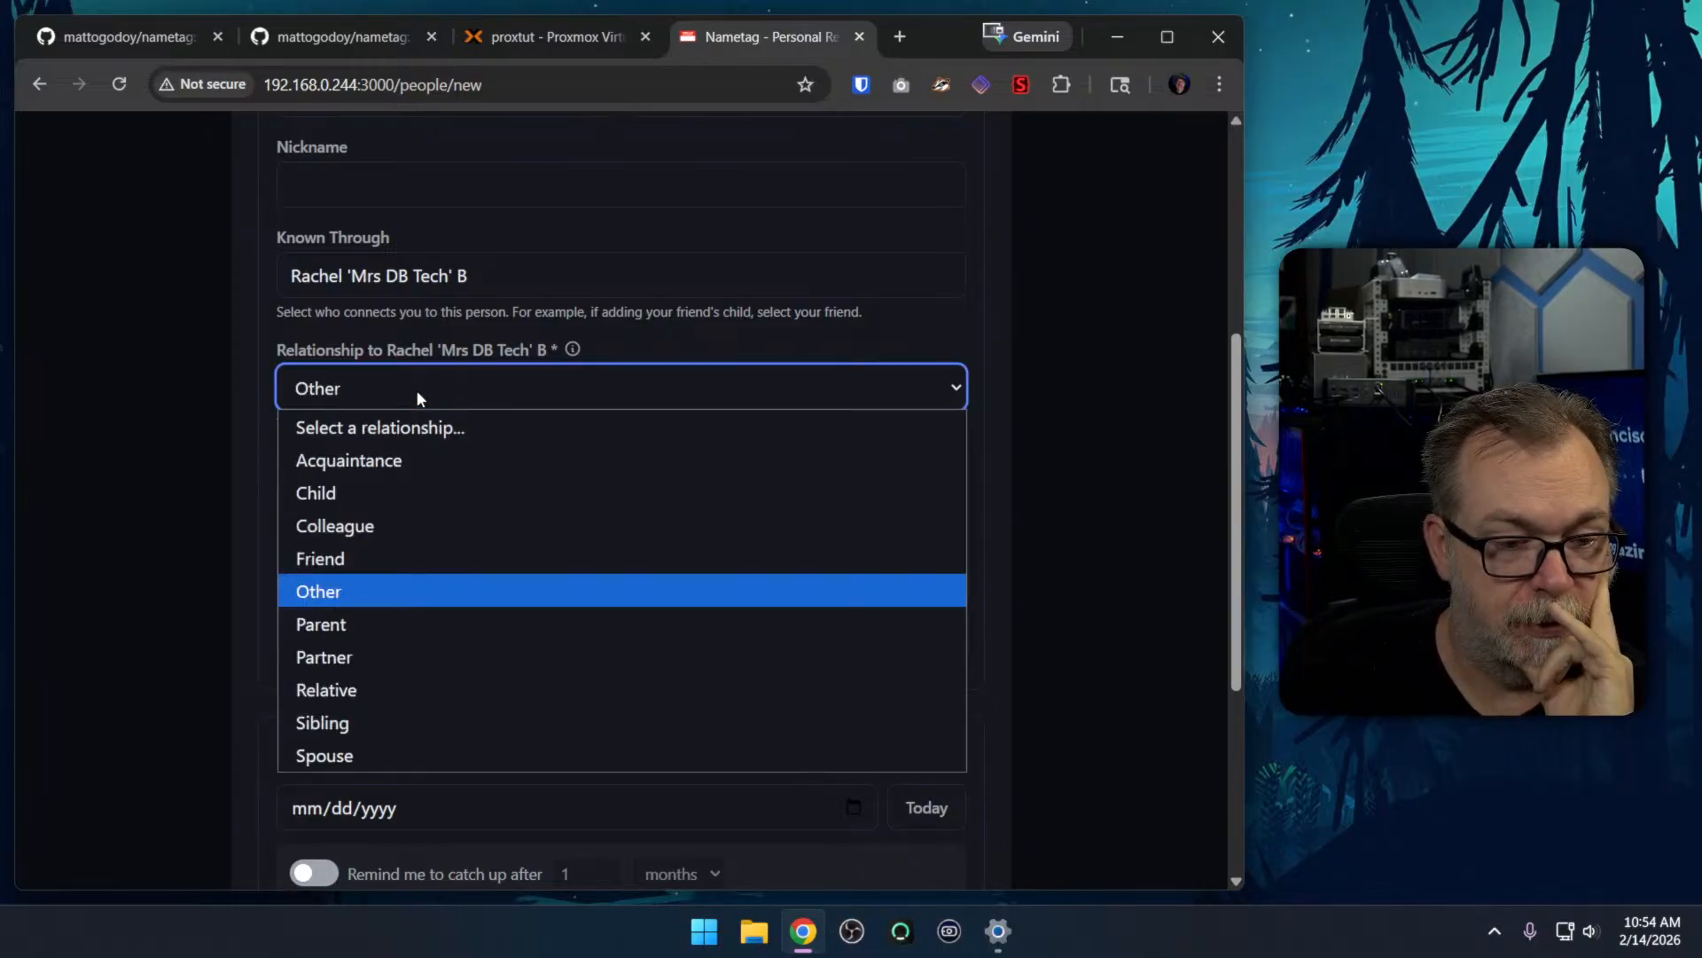
click(368, 687)
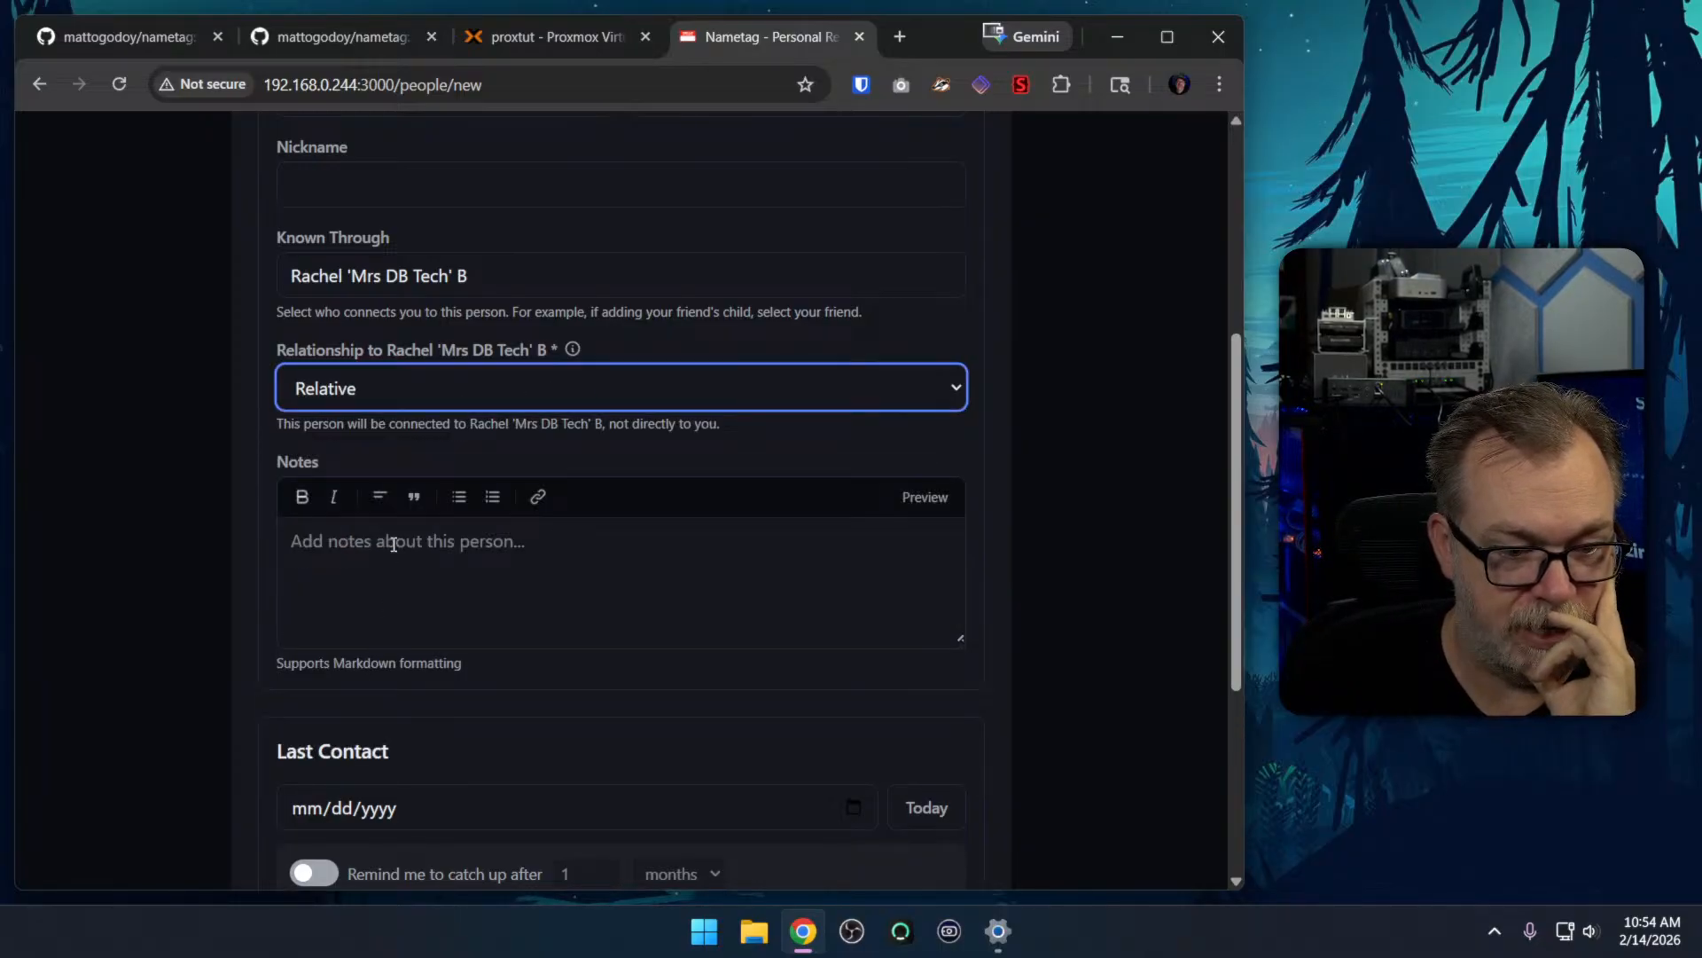
Set the last contact date to 02/13/2026 and create the new person's entry
scroll(246, 591, down, 2)
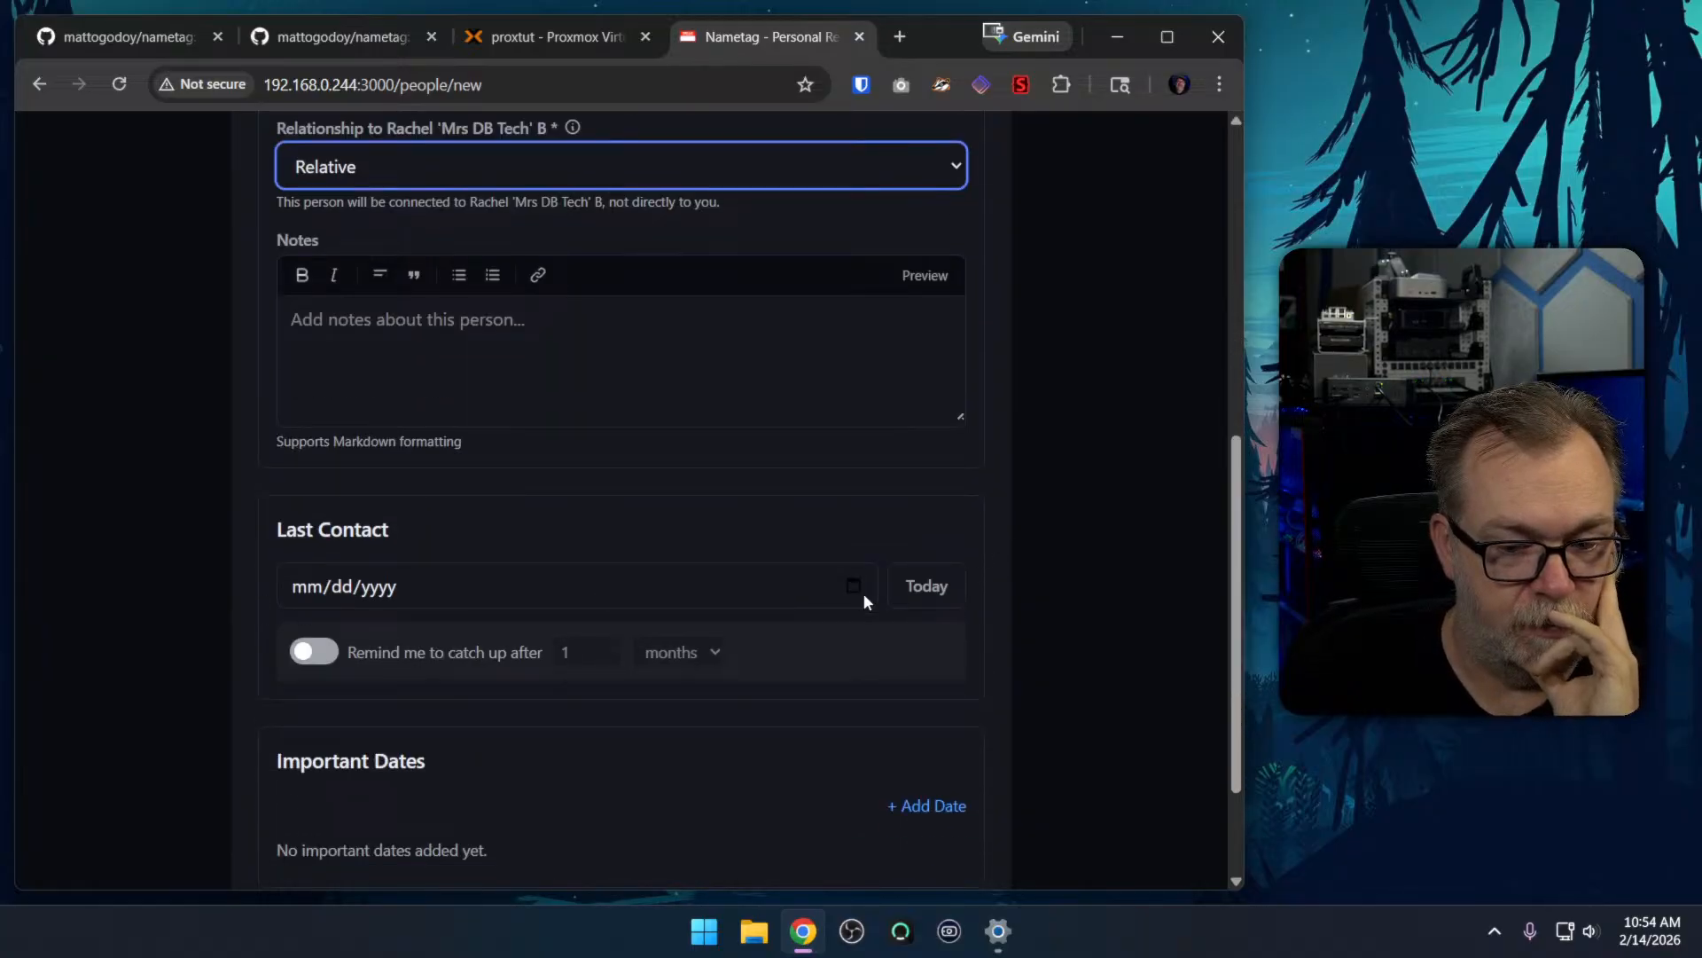
click(925, 587)
click(335, 587)
key(Down)
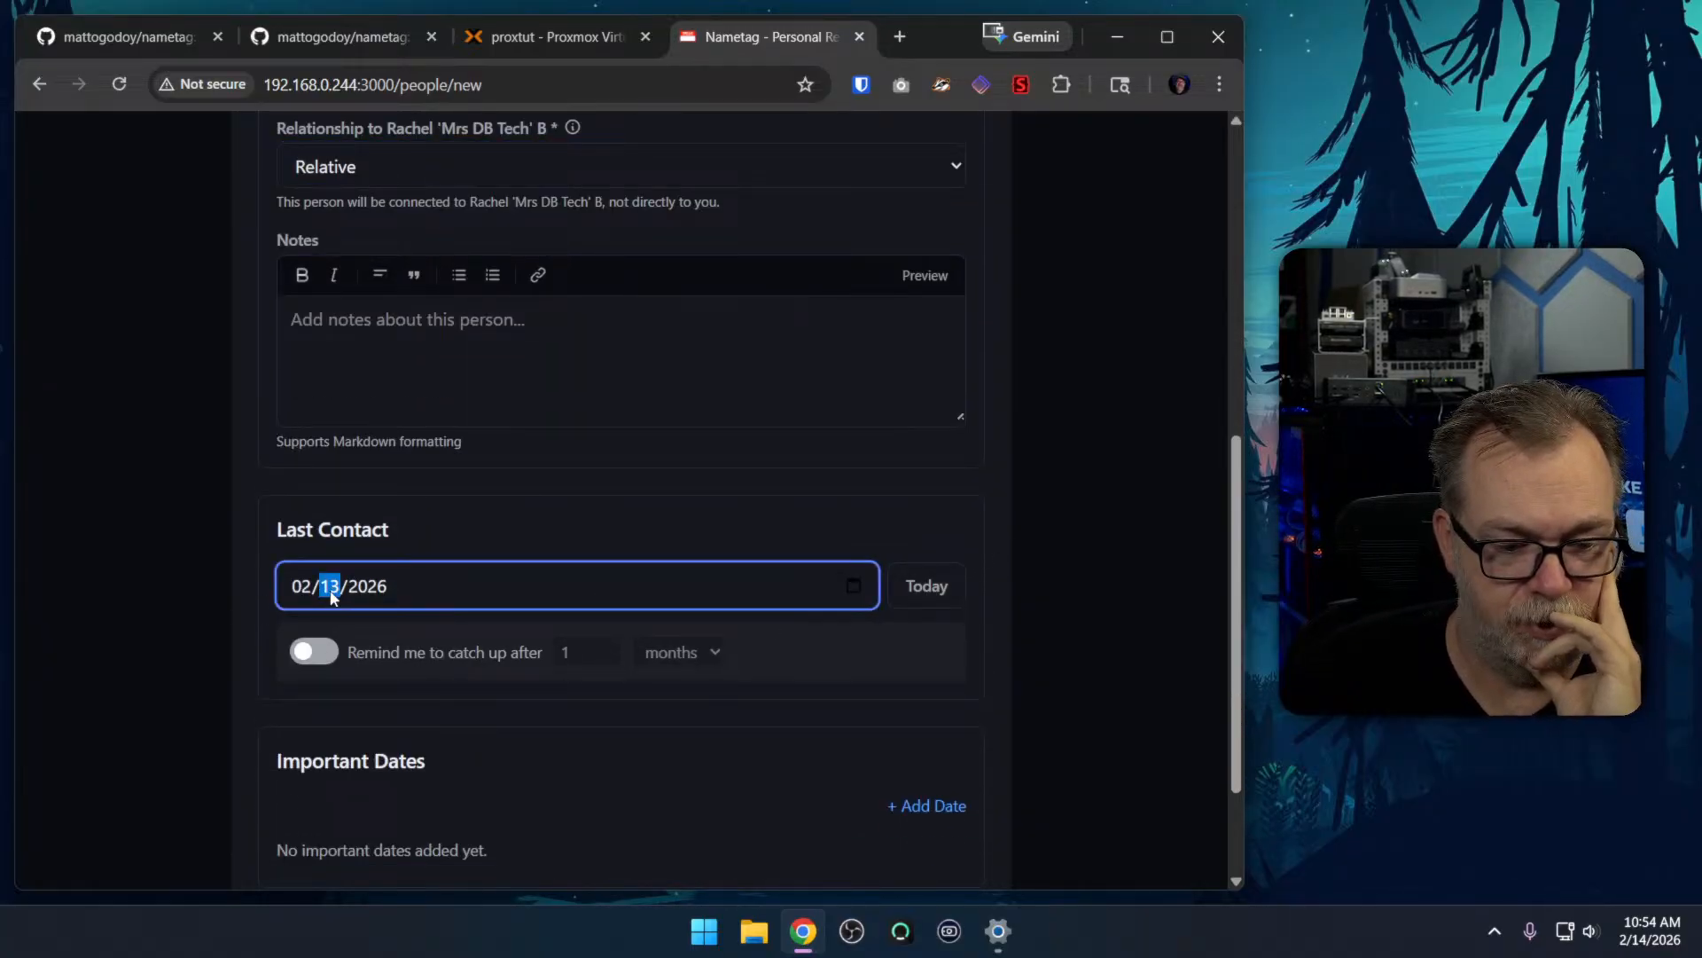
click(1012, 661)
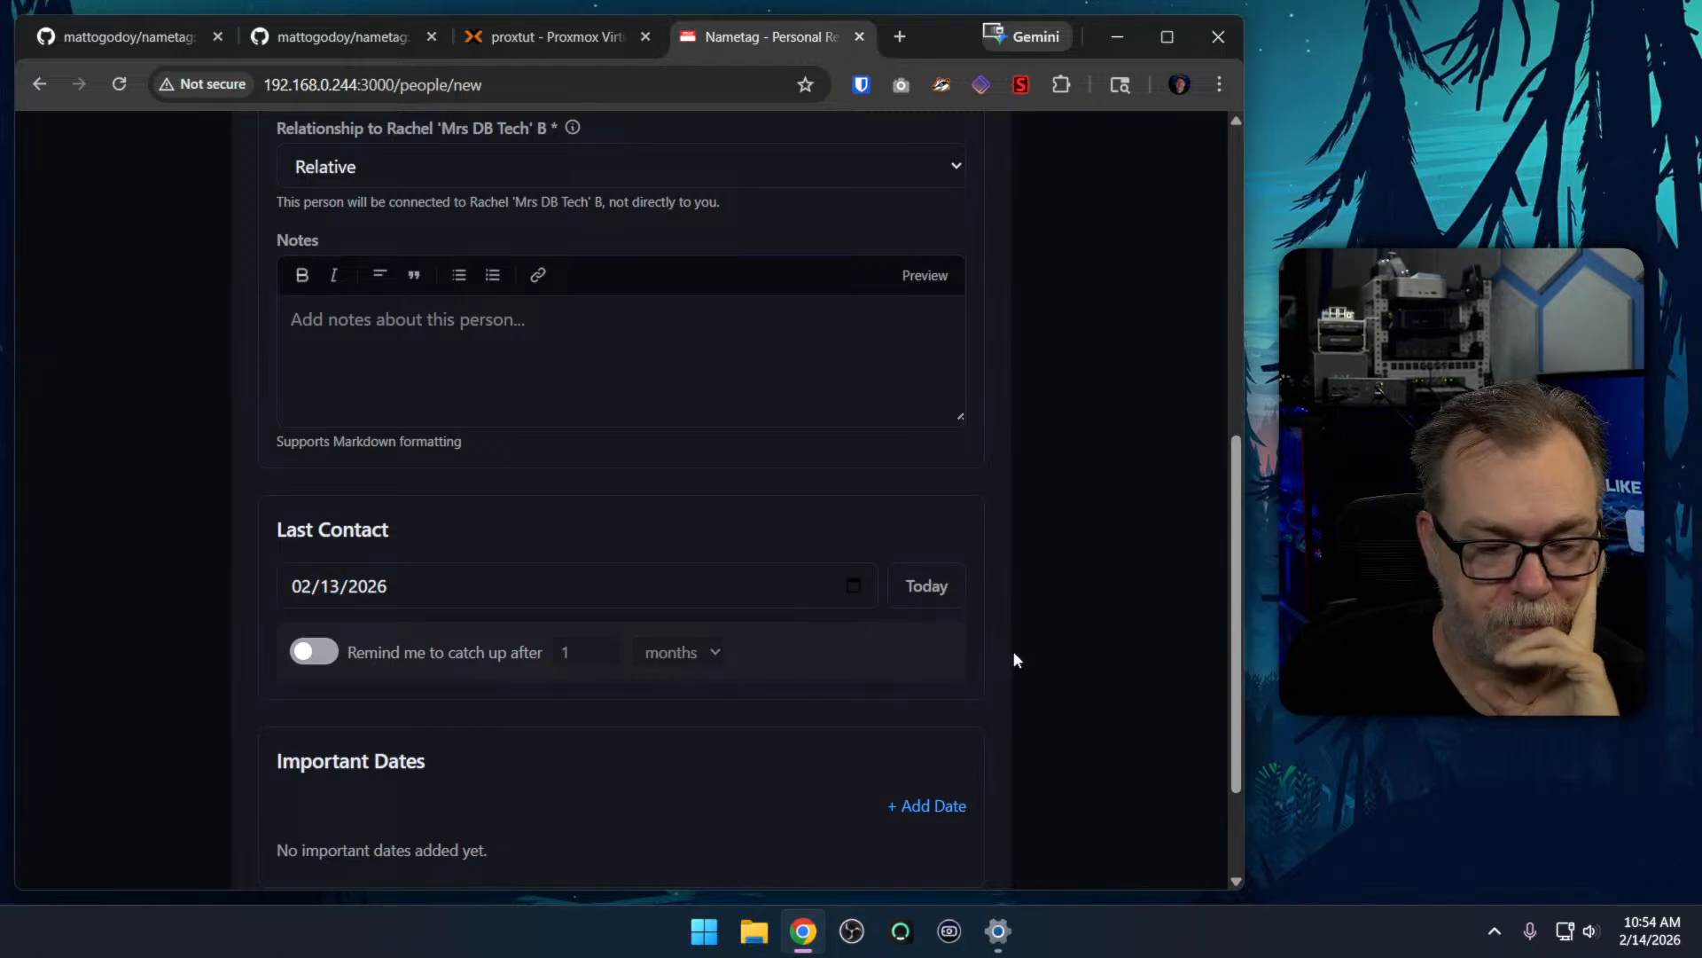
scroll(1013, 660, down, 2)
click(923, 793)
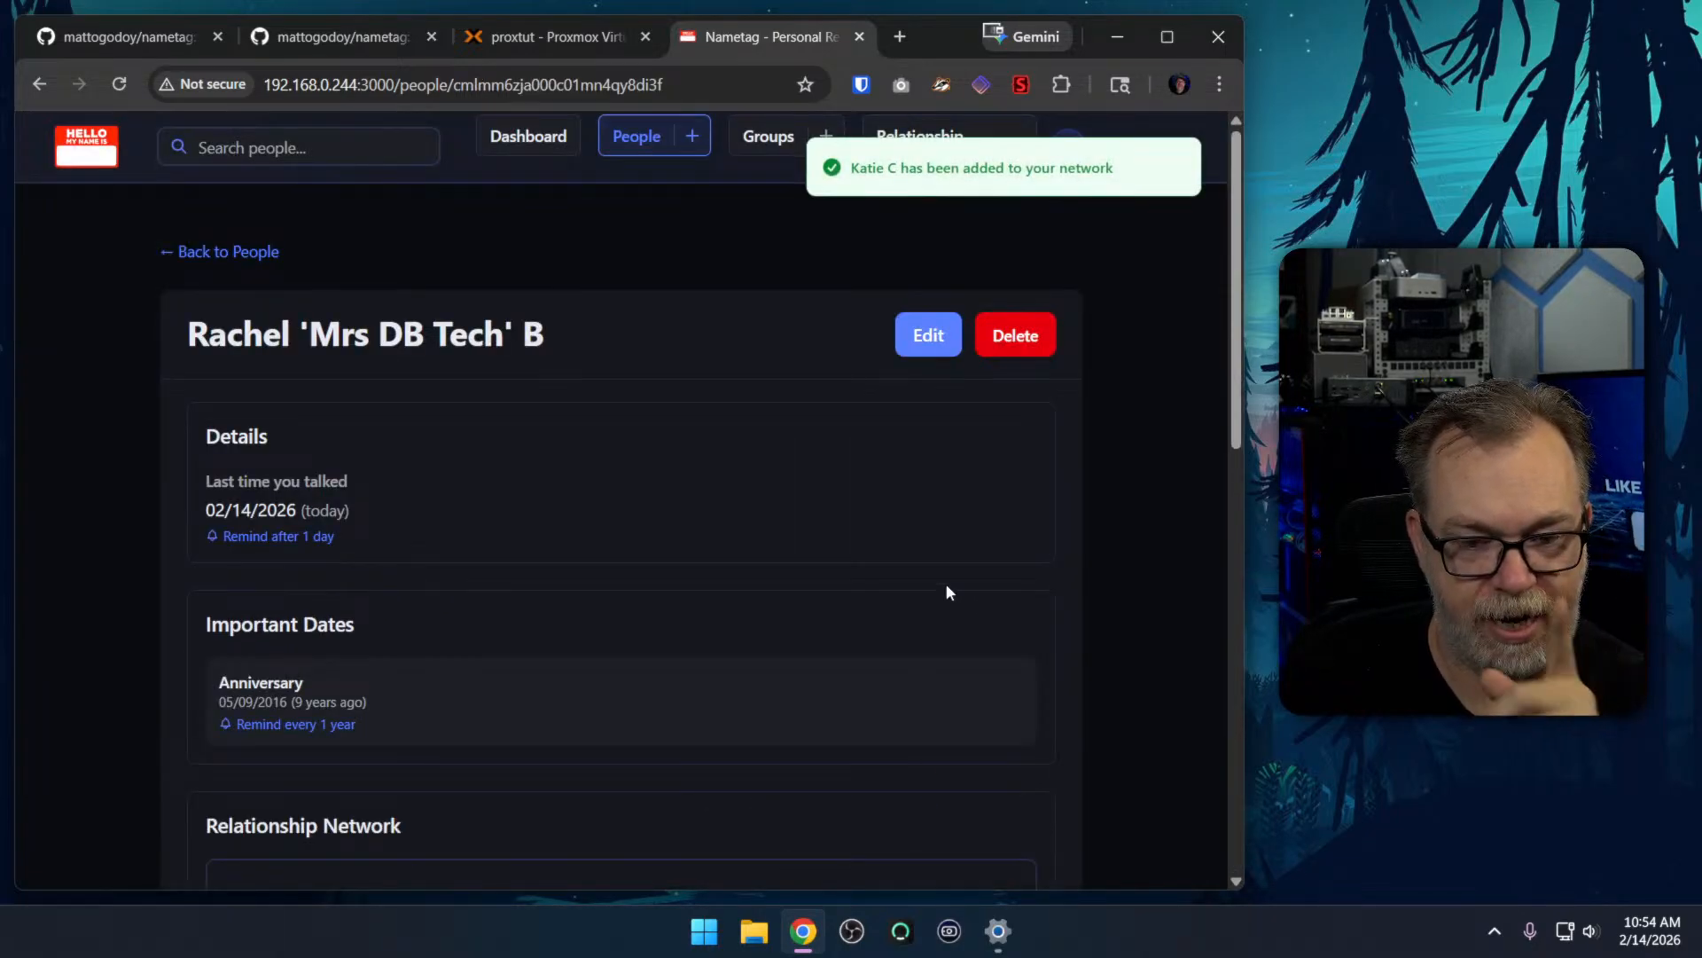
Examine the network graph and relationships on the spouse's page and on the newly added relative's page, and return to the people list
scroll(621, 413, down, 6)
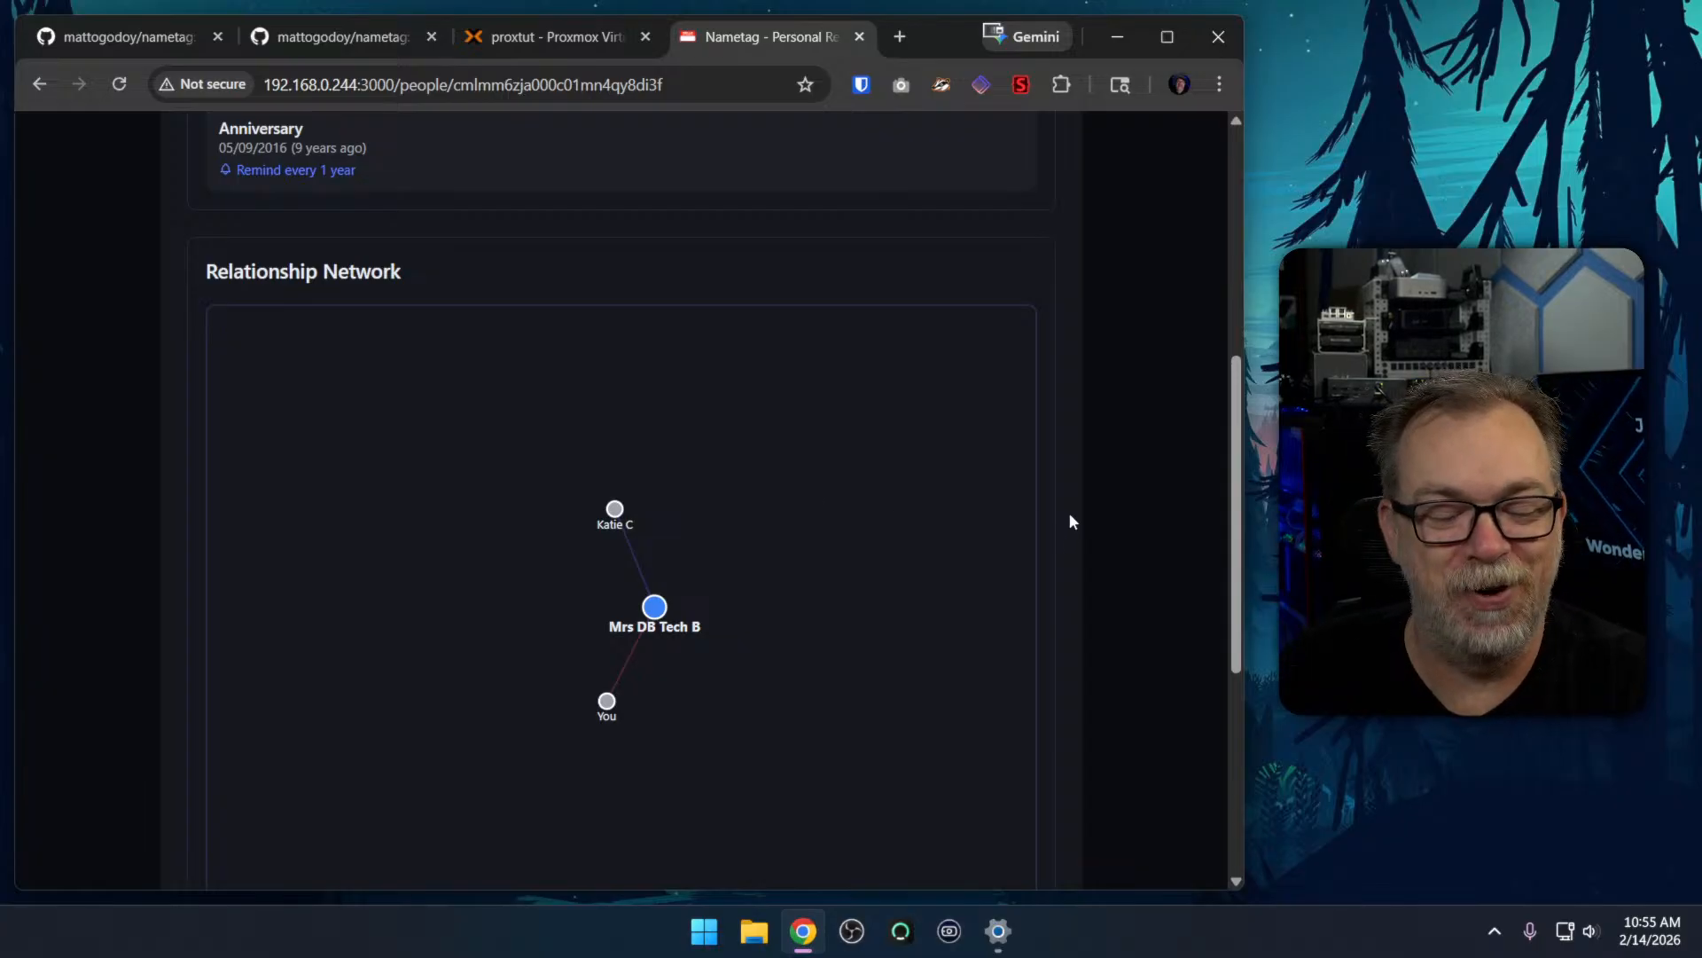
scroll(1071, 522, down, 1)
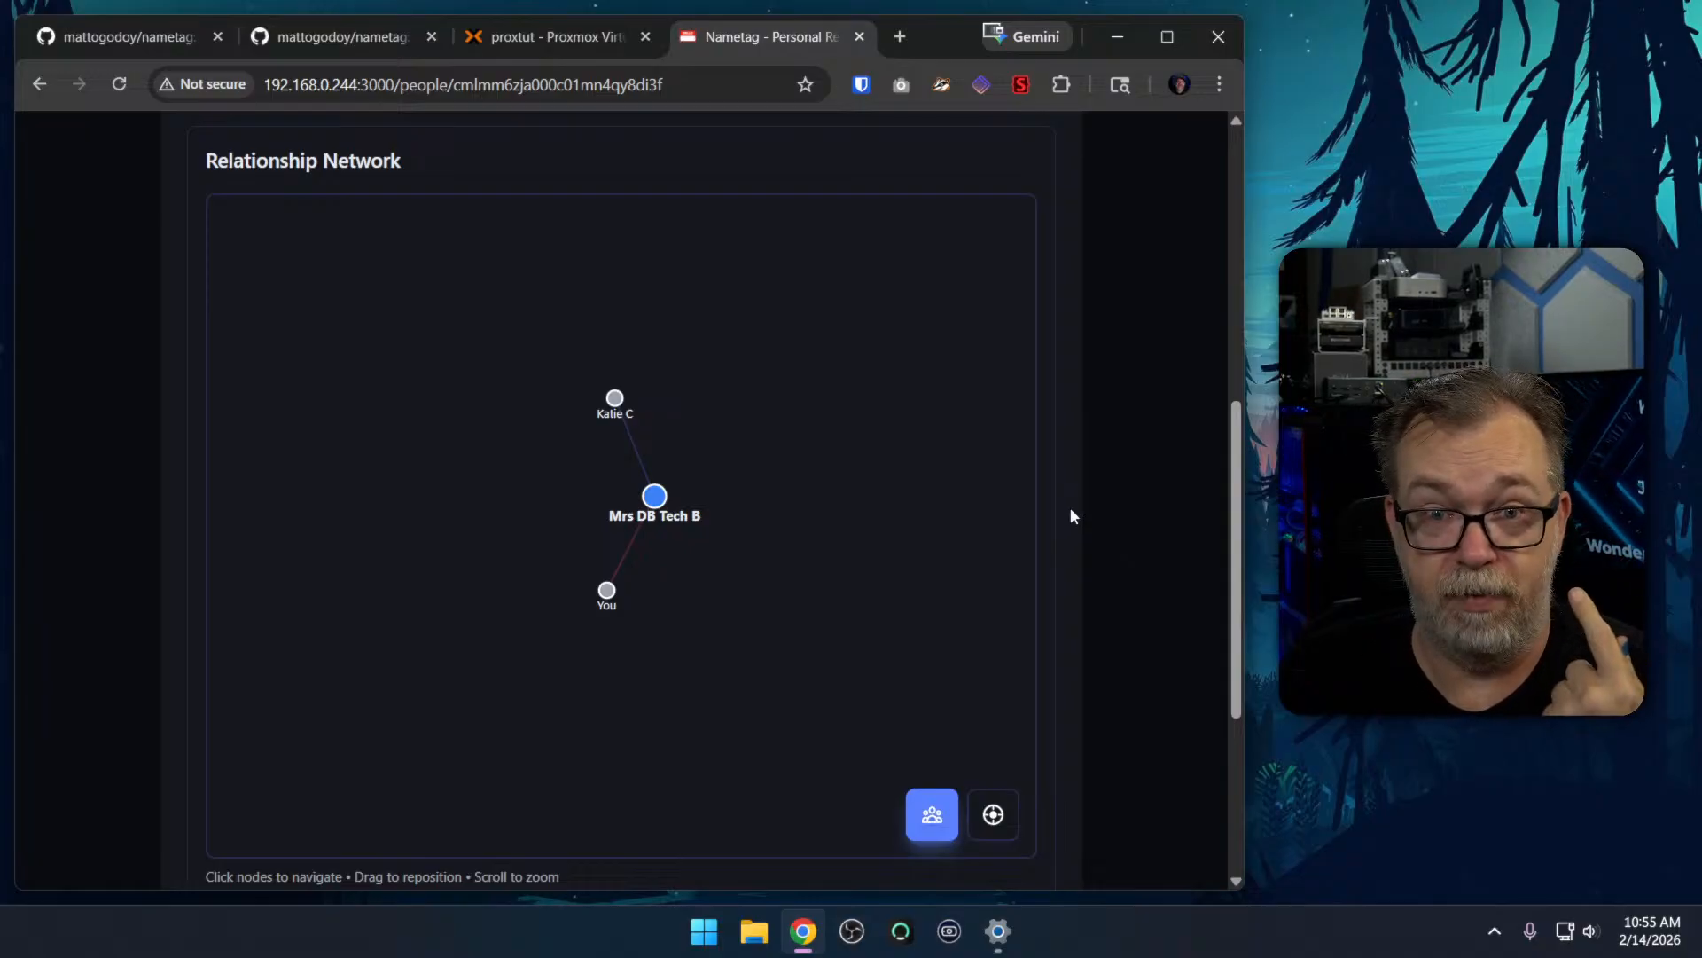
scroll(1072, 513, down, 4)
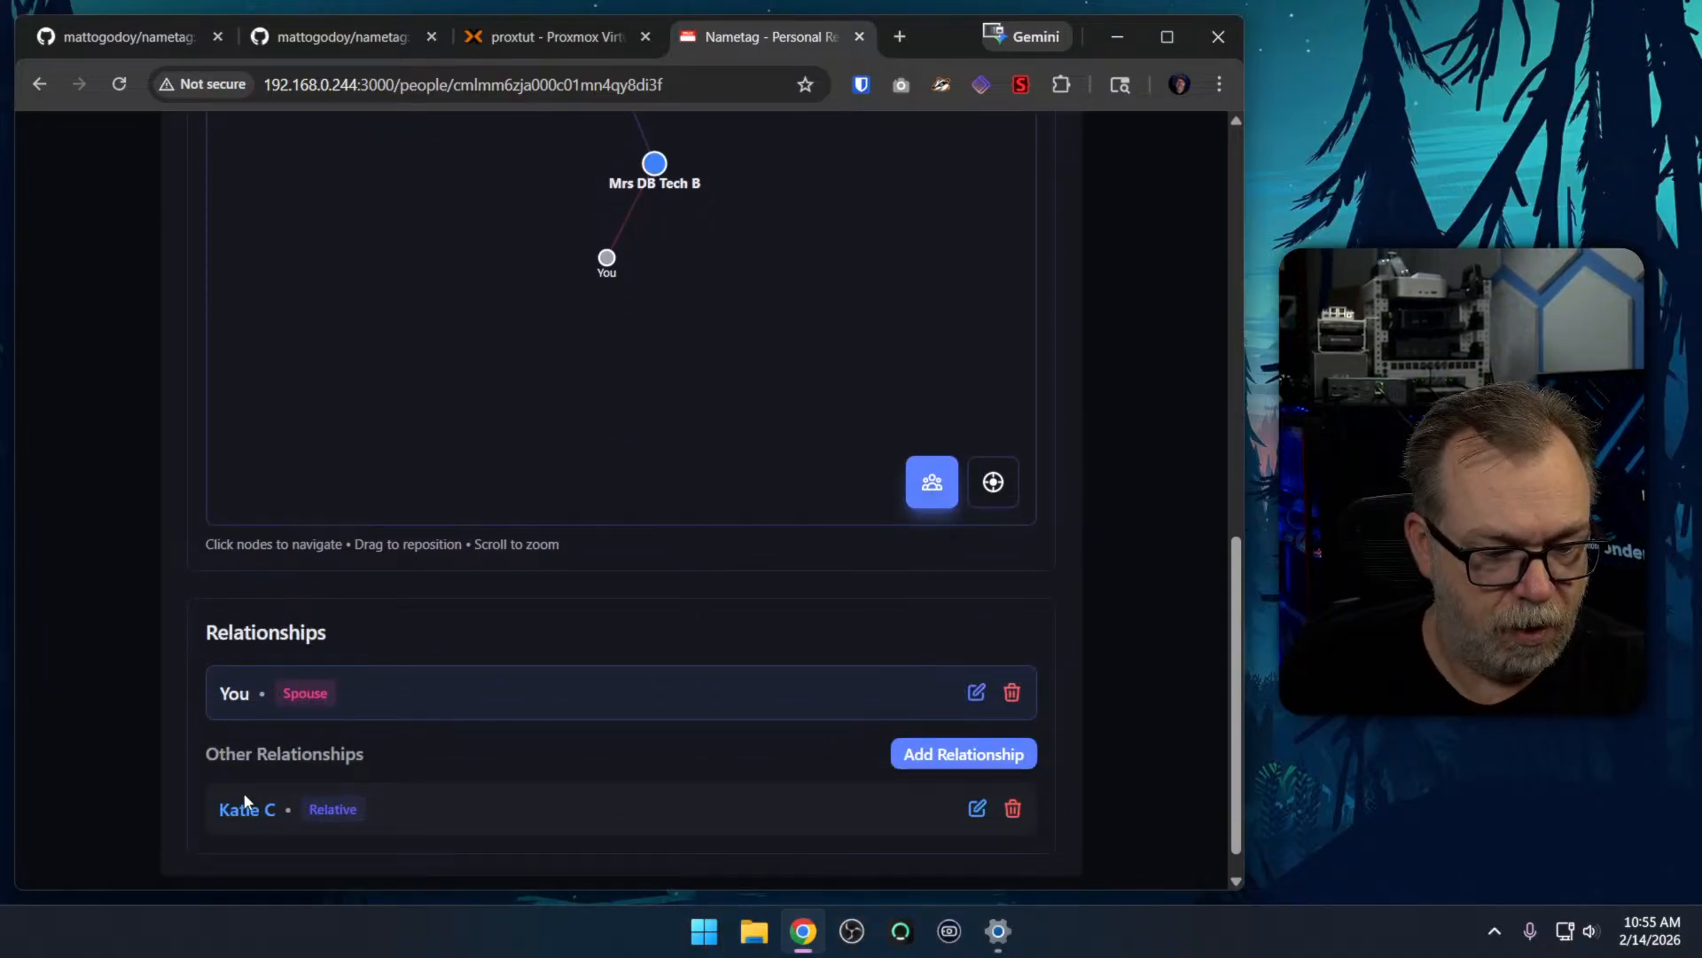
scroll(522, 693, up, 3)
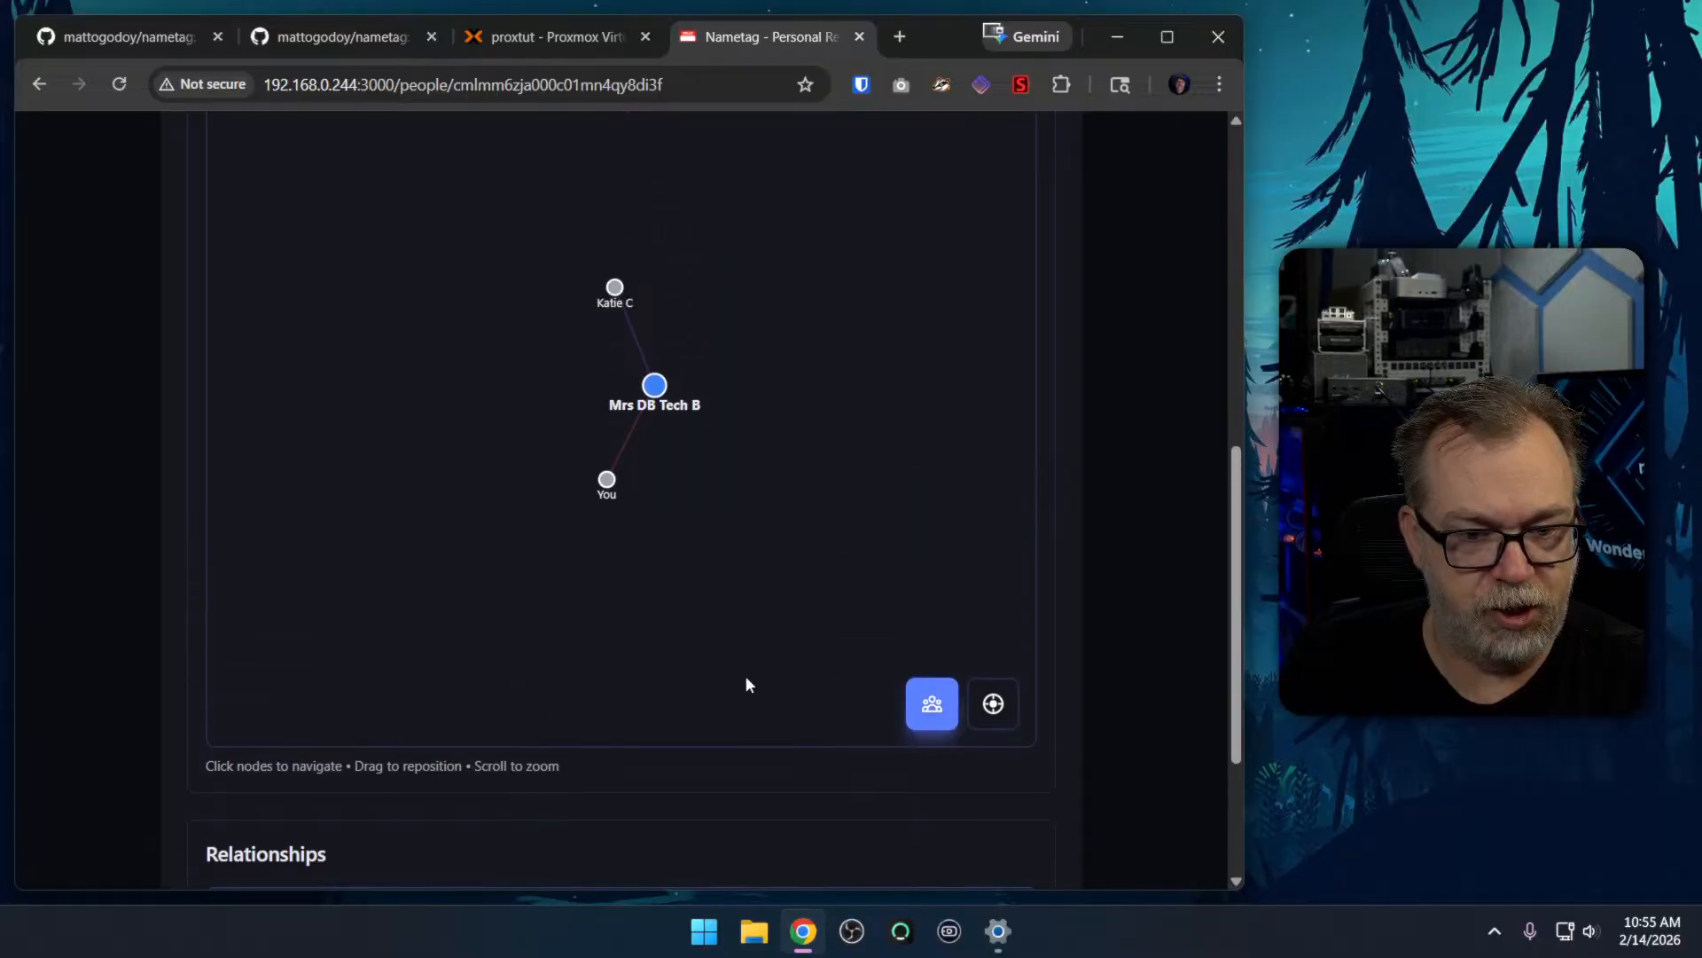
click(618, 286)
scroll(1045, 513, down, 8)
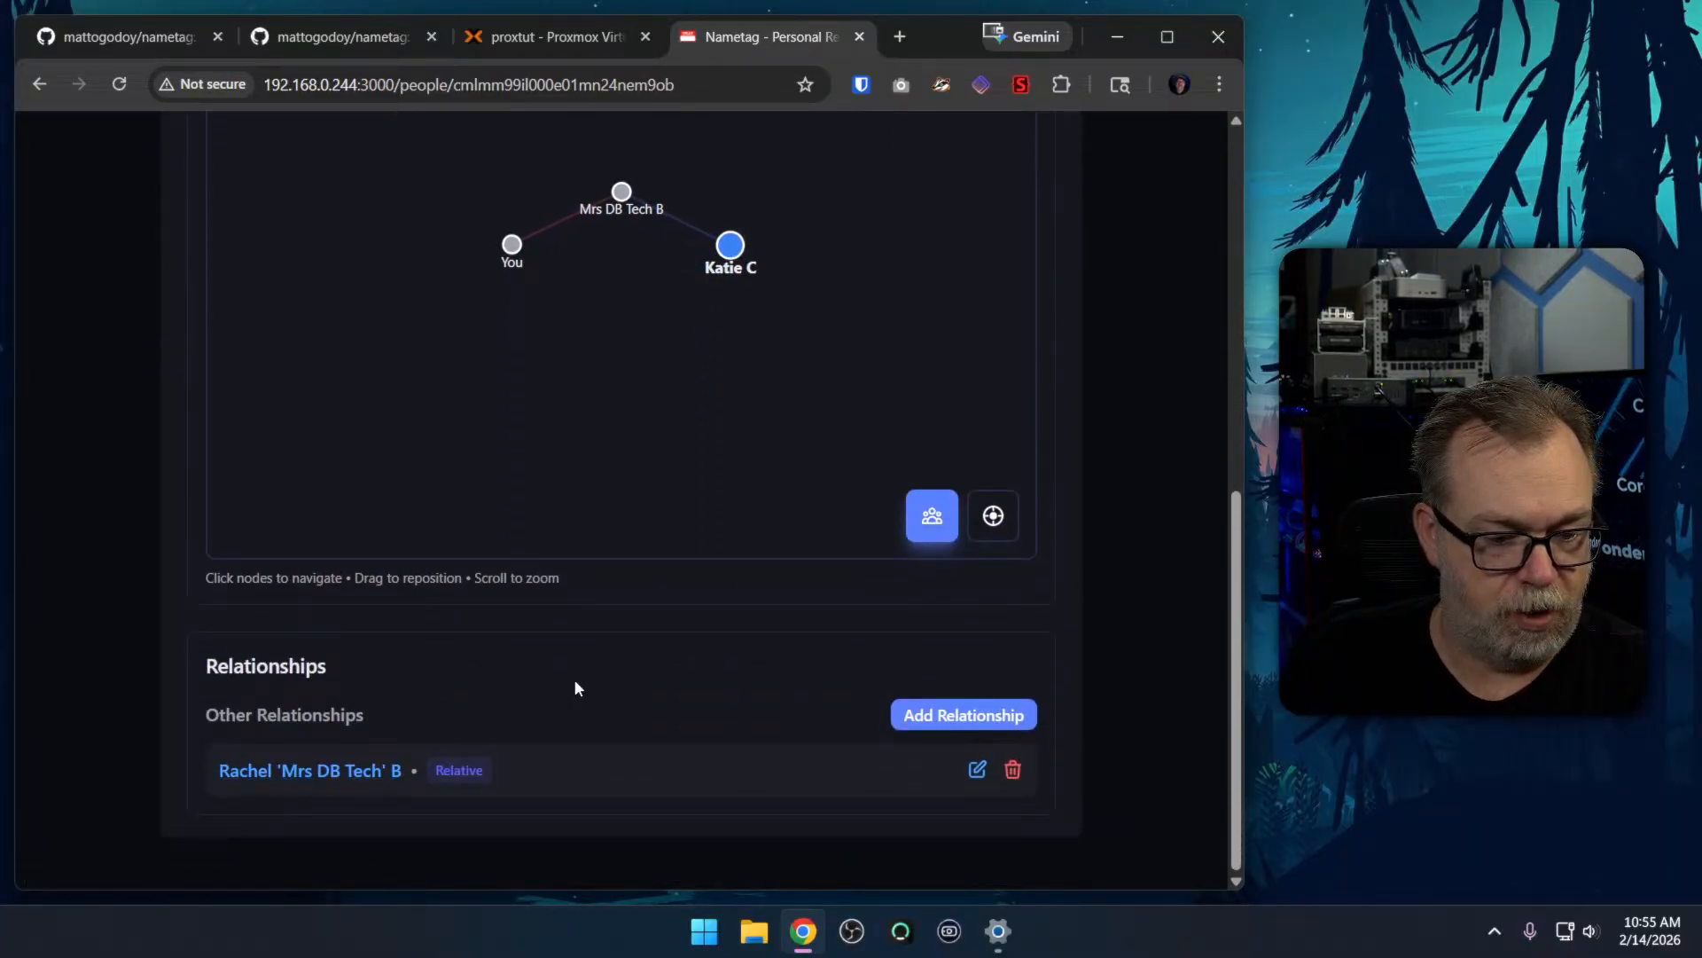
scroll(1069, 656, up, 8)
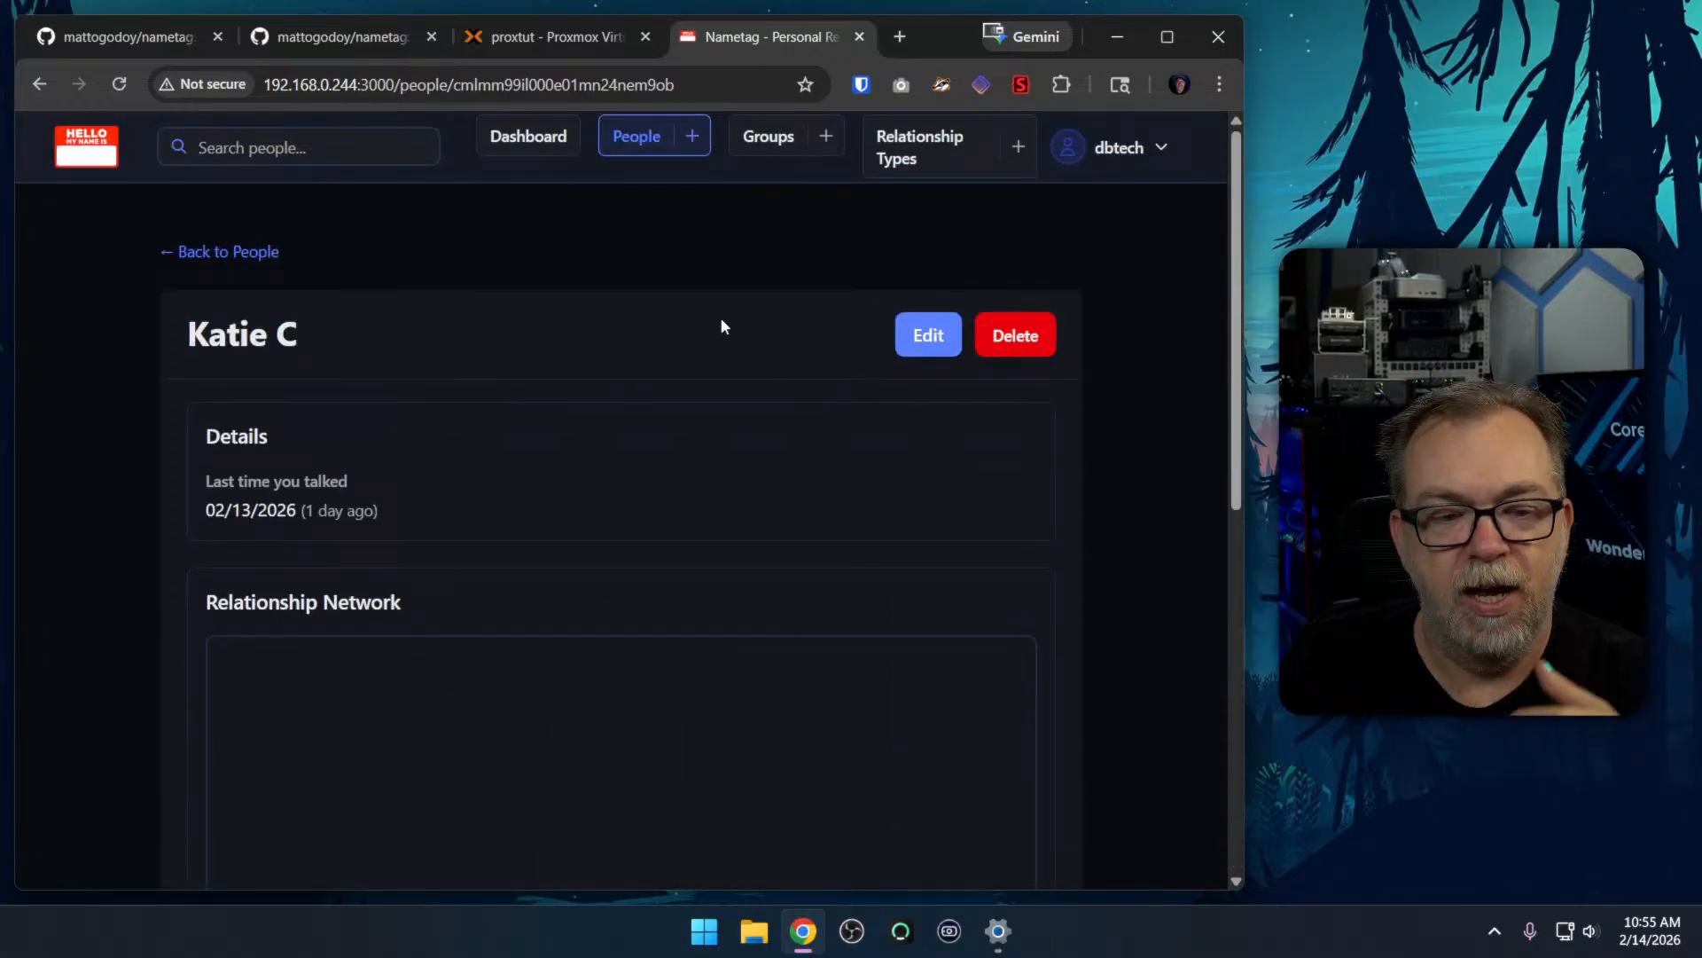
click(265, 253)
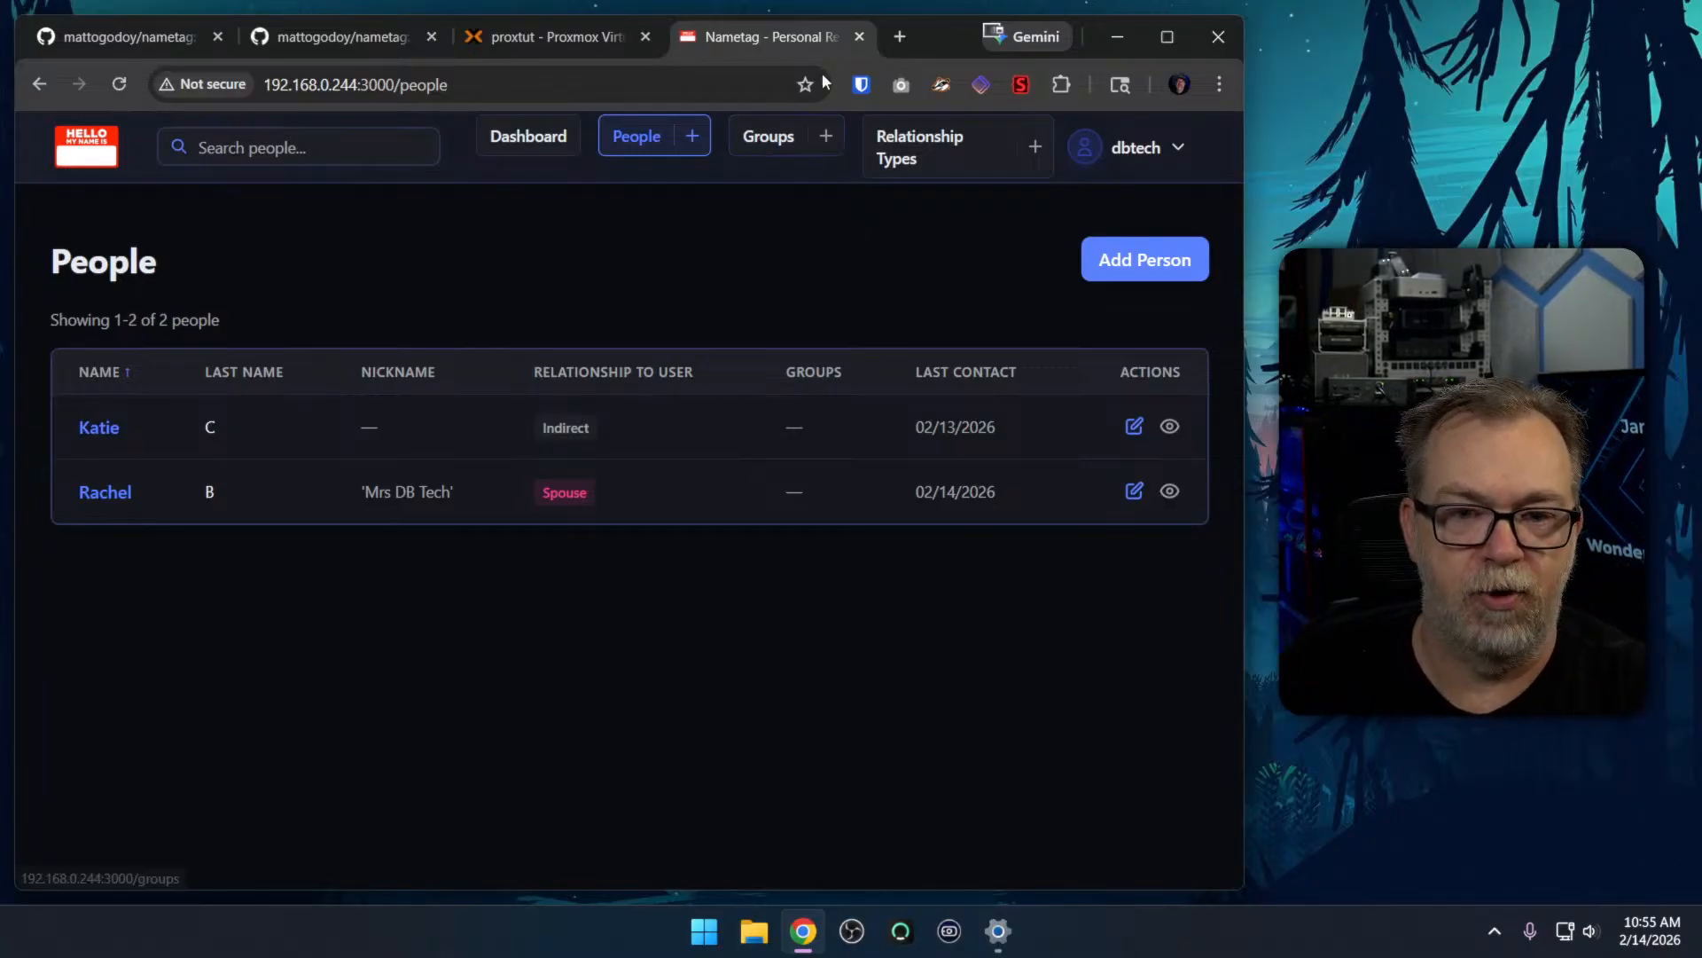
Copy the IP address of Proxmox container 114 (streamdemo) and open 192.168.0.205:3456 in a new browser tab
click(545, 34)
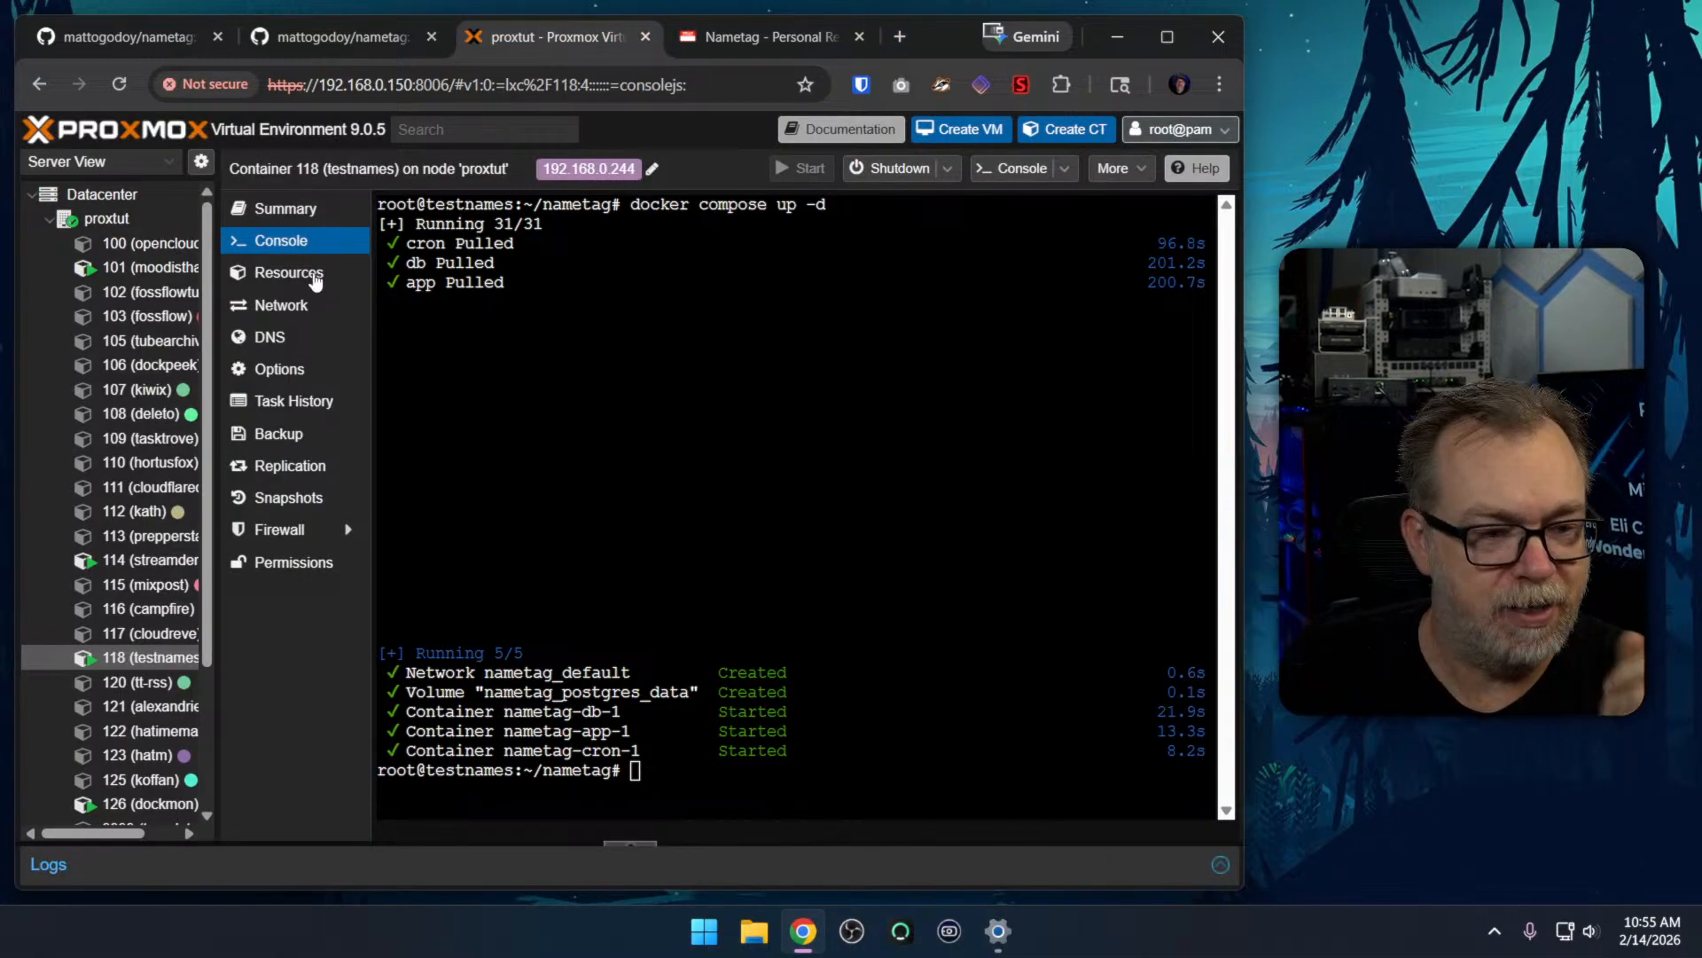
click(139, 557)
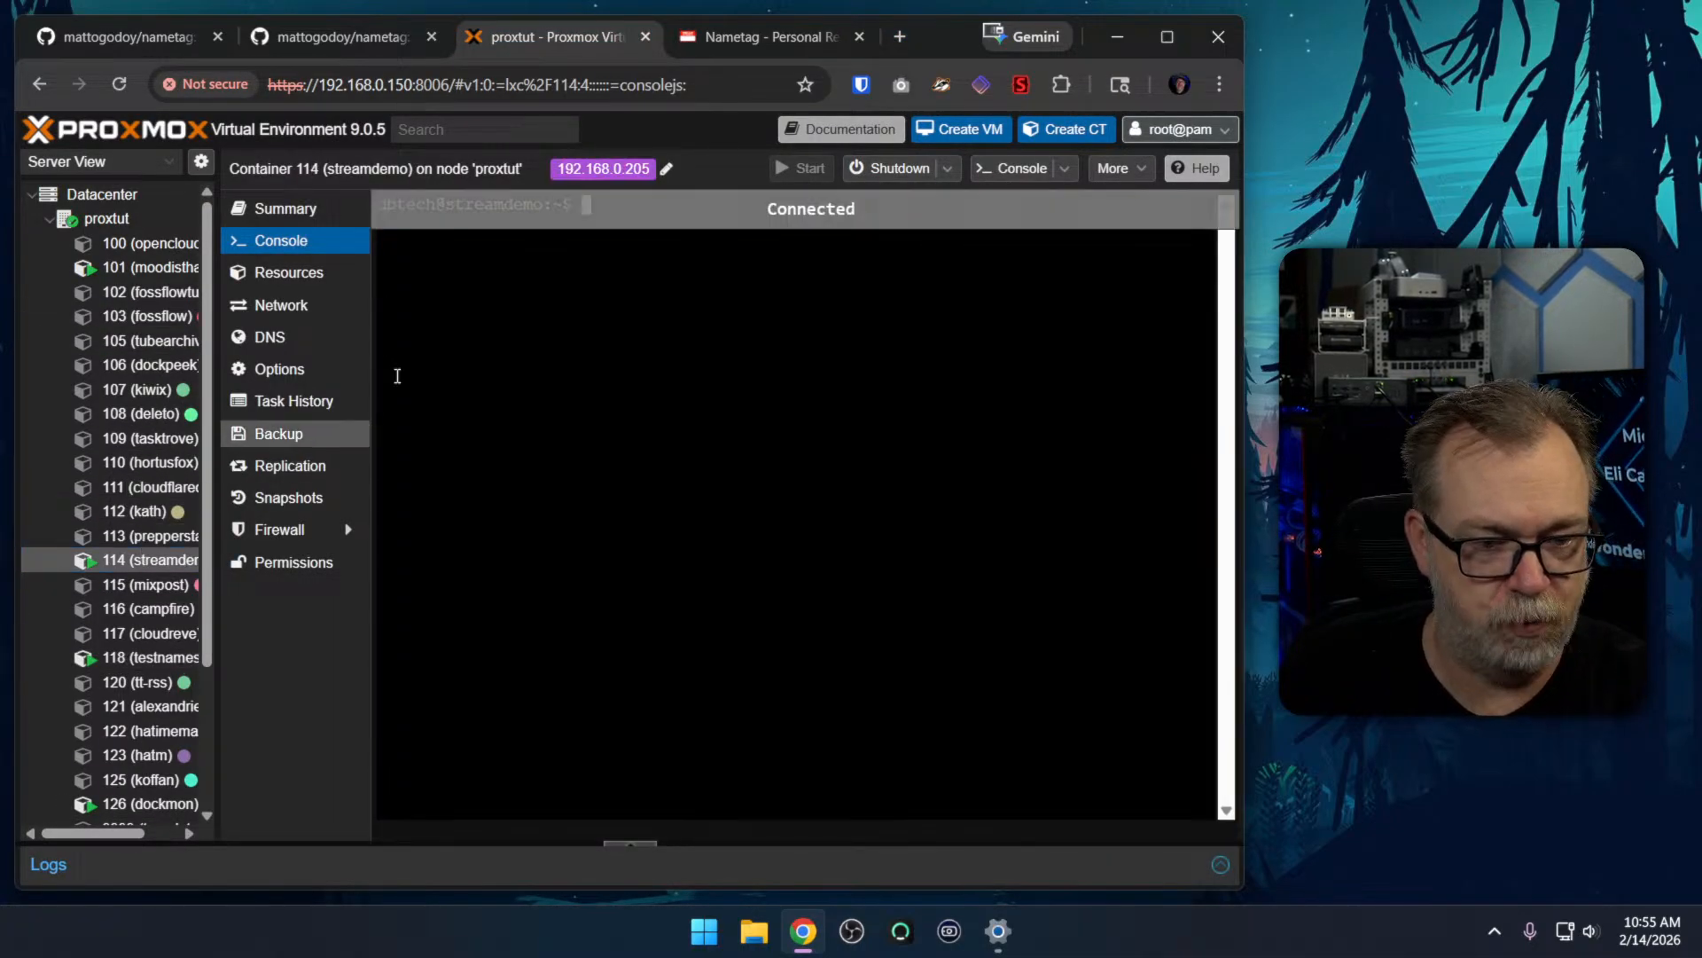
click(582, 168)
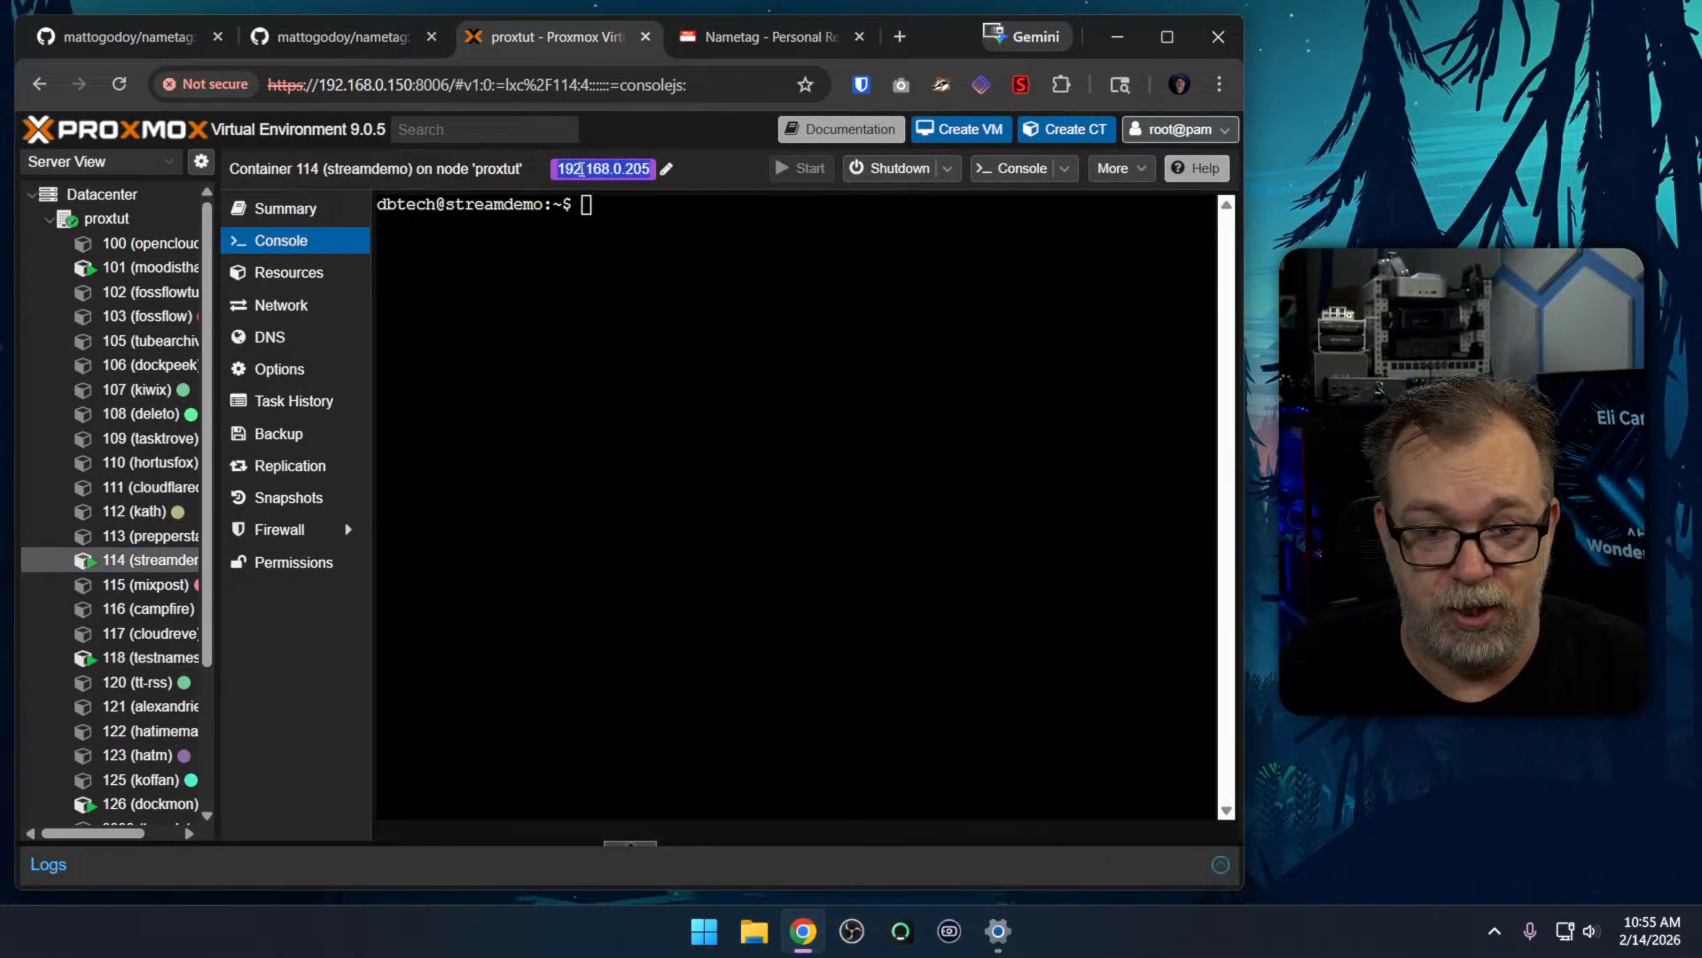
key(ctrl+t)
text(192.168.0.205)
text(:3456)
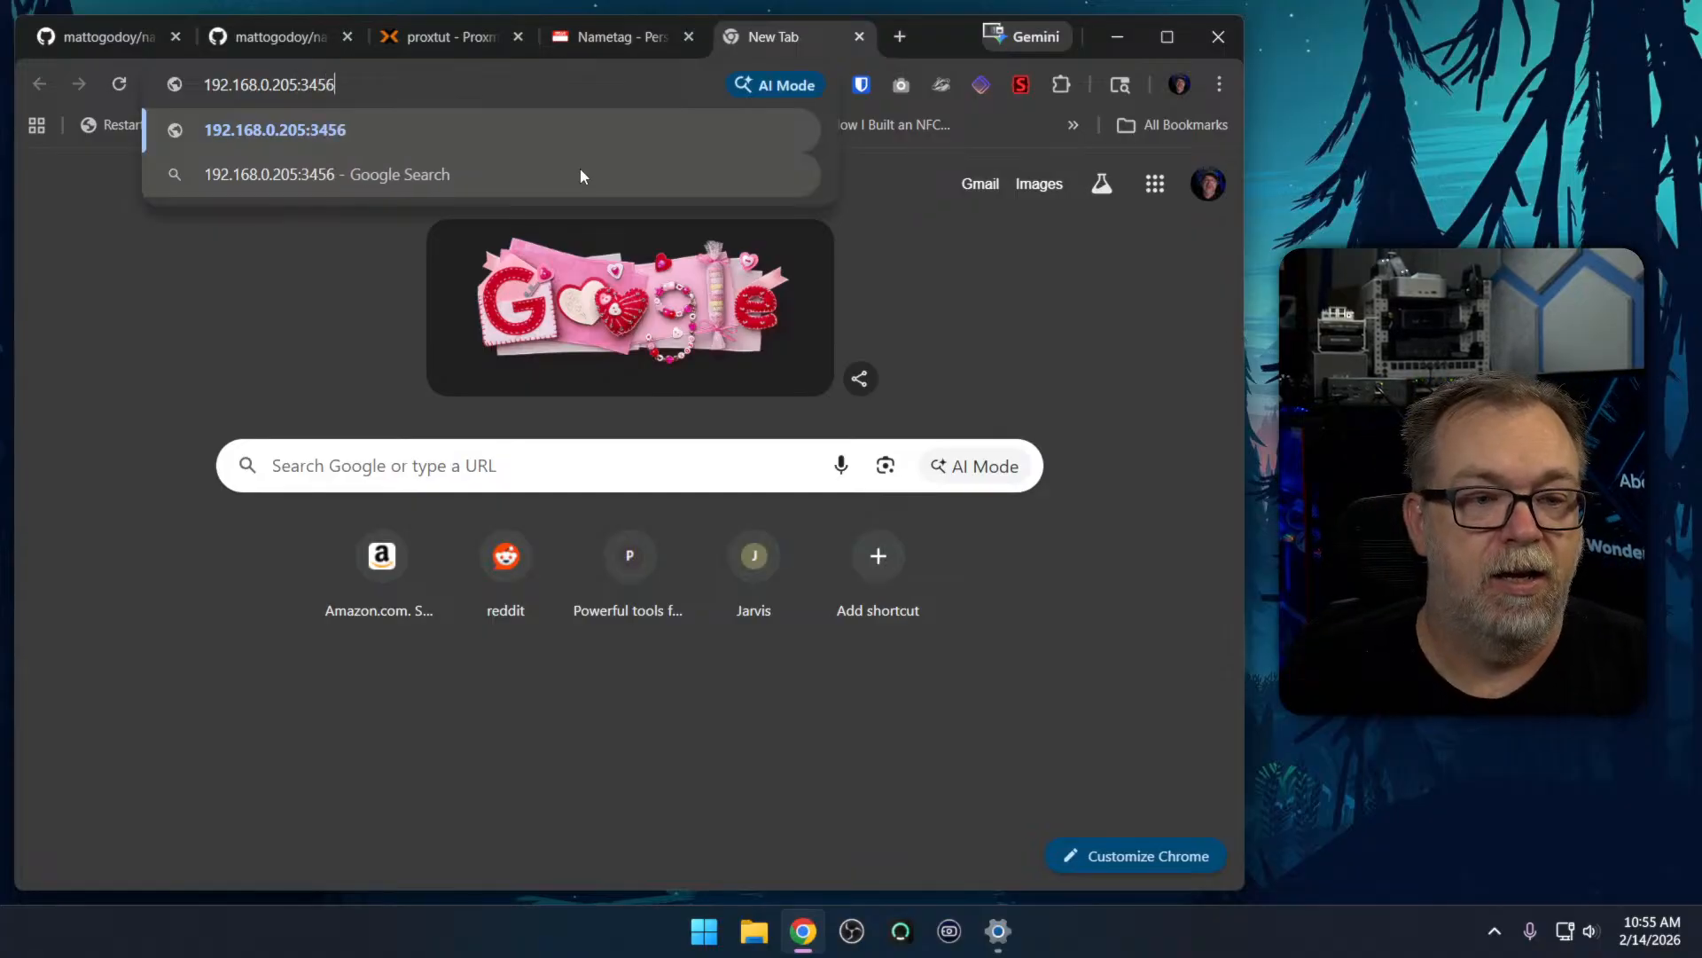
key(Return)
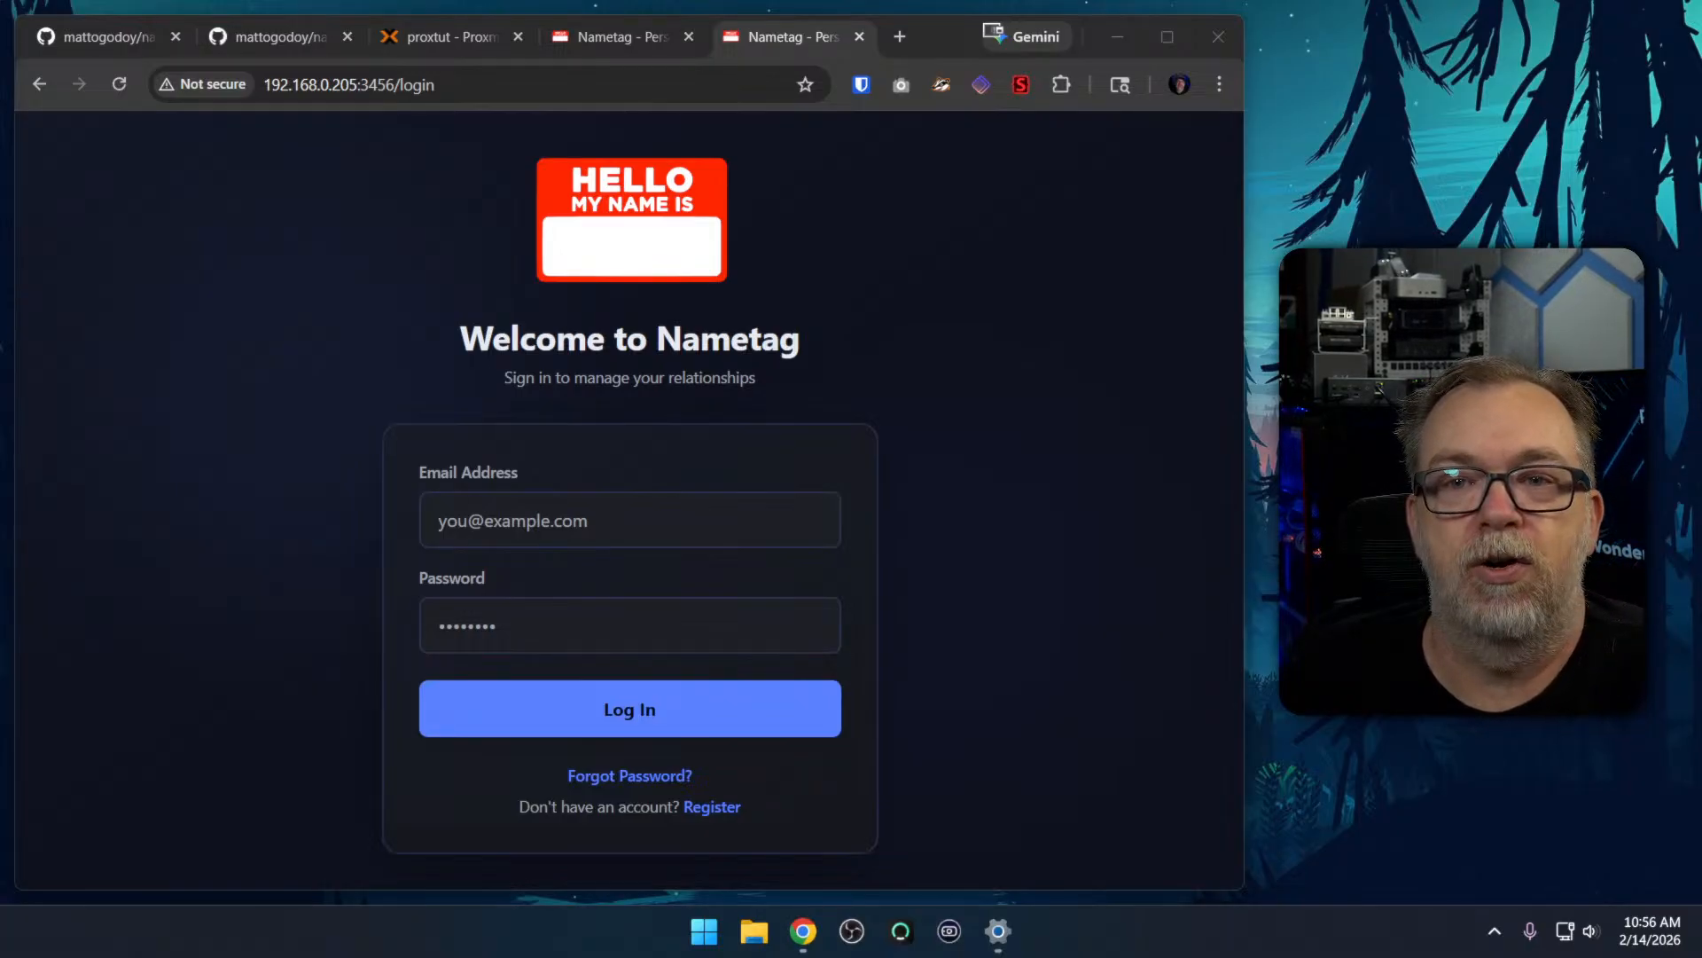
Log in to this Nametag instance with the account e-mail and password, and dismiss the offer to save the login
click(672, 536)
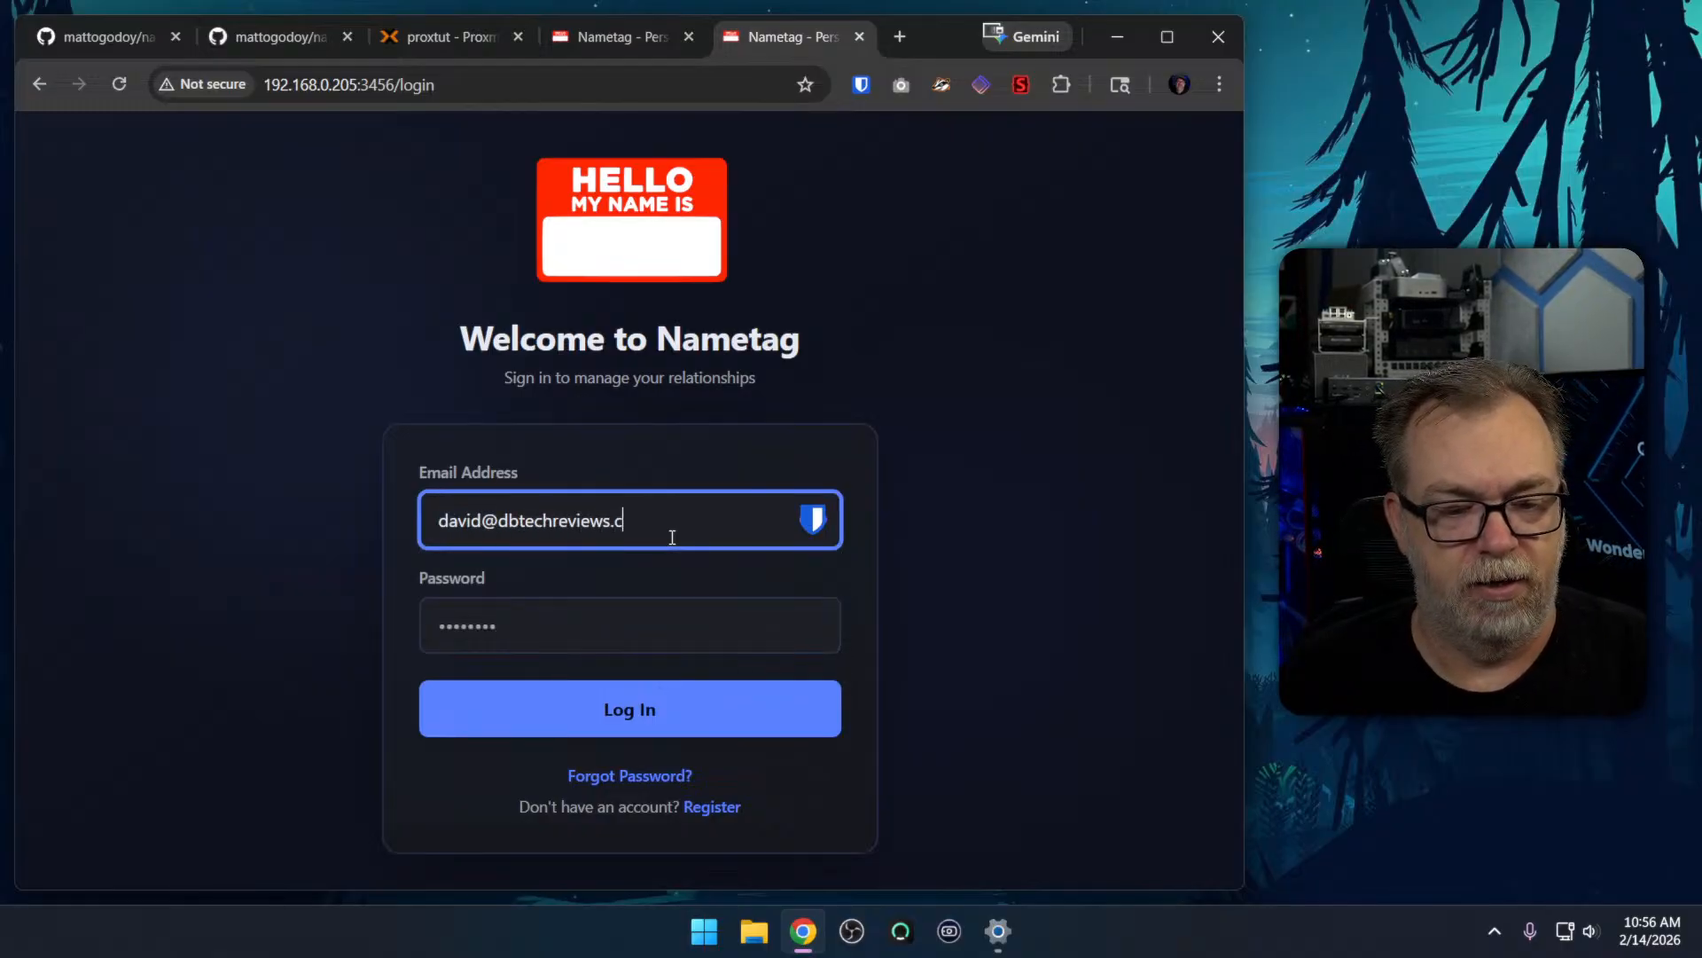
key(Tab)
text(•••••••••••)
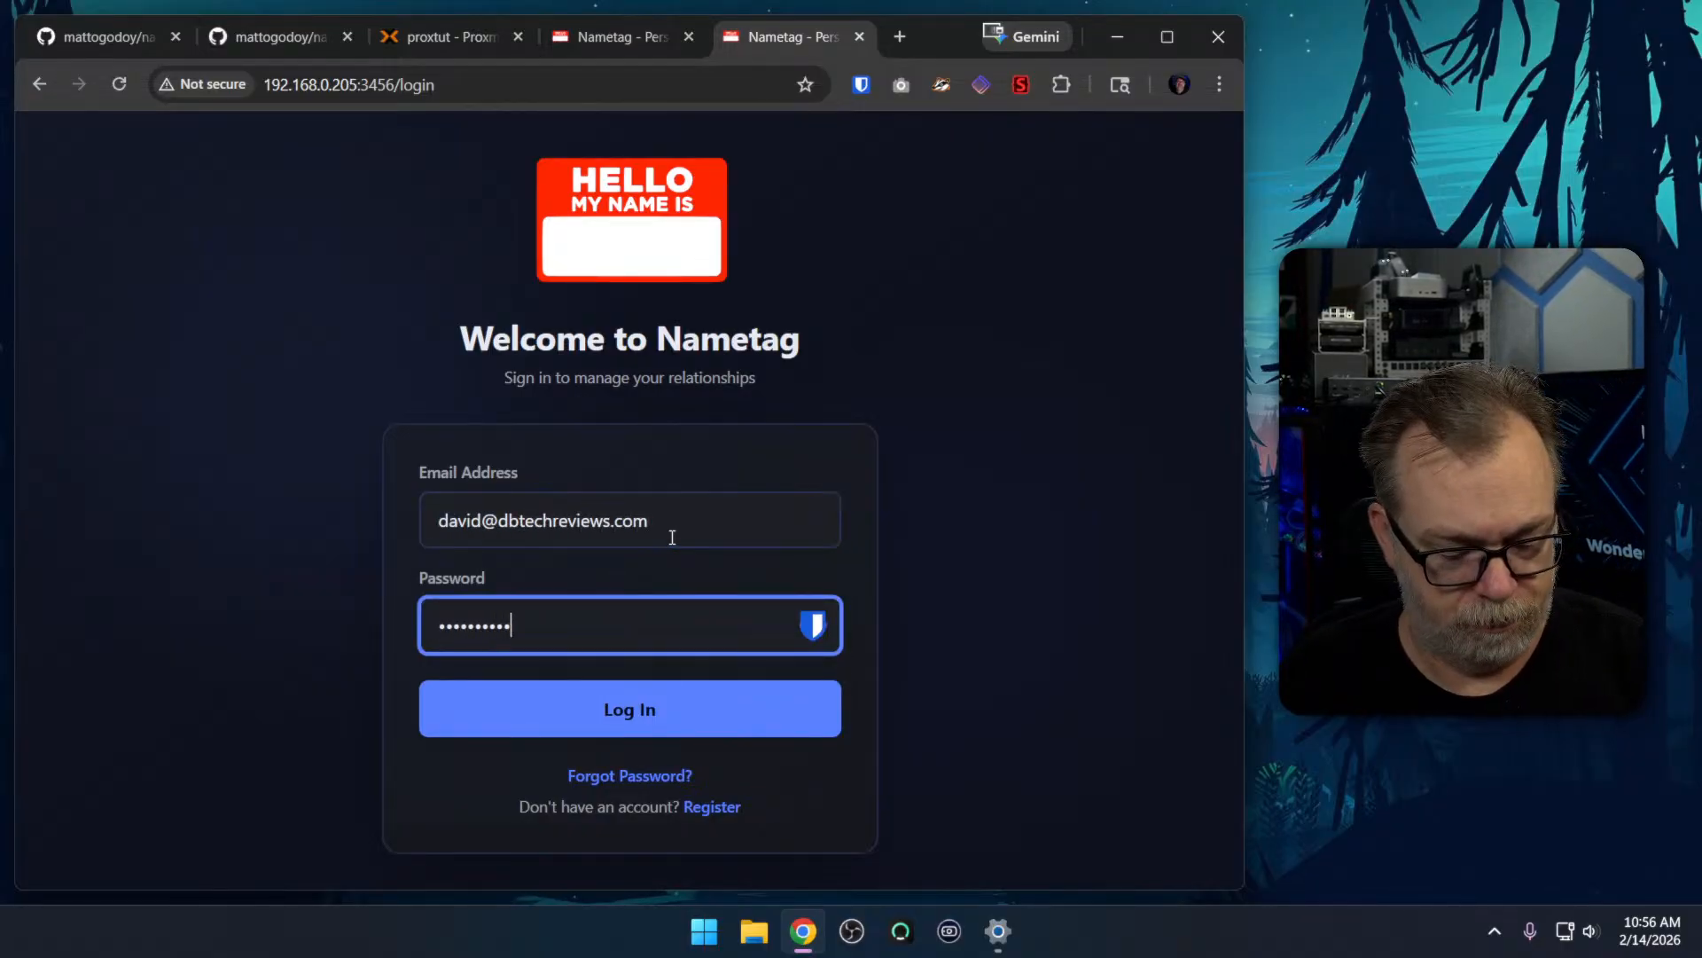
key(Return)
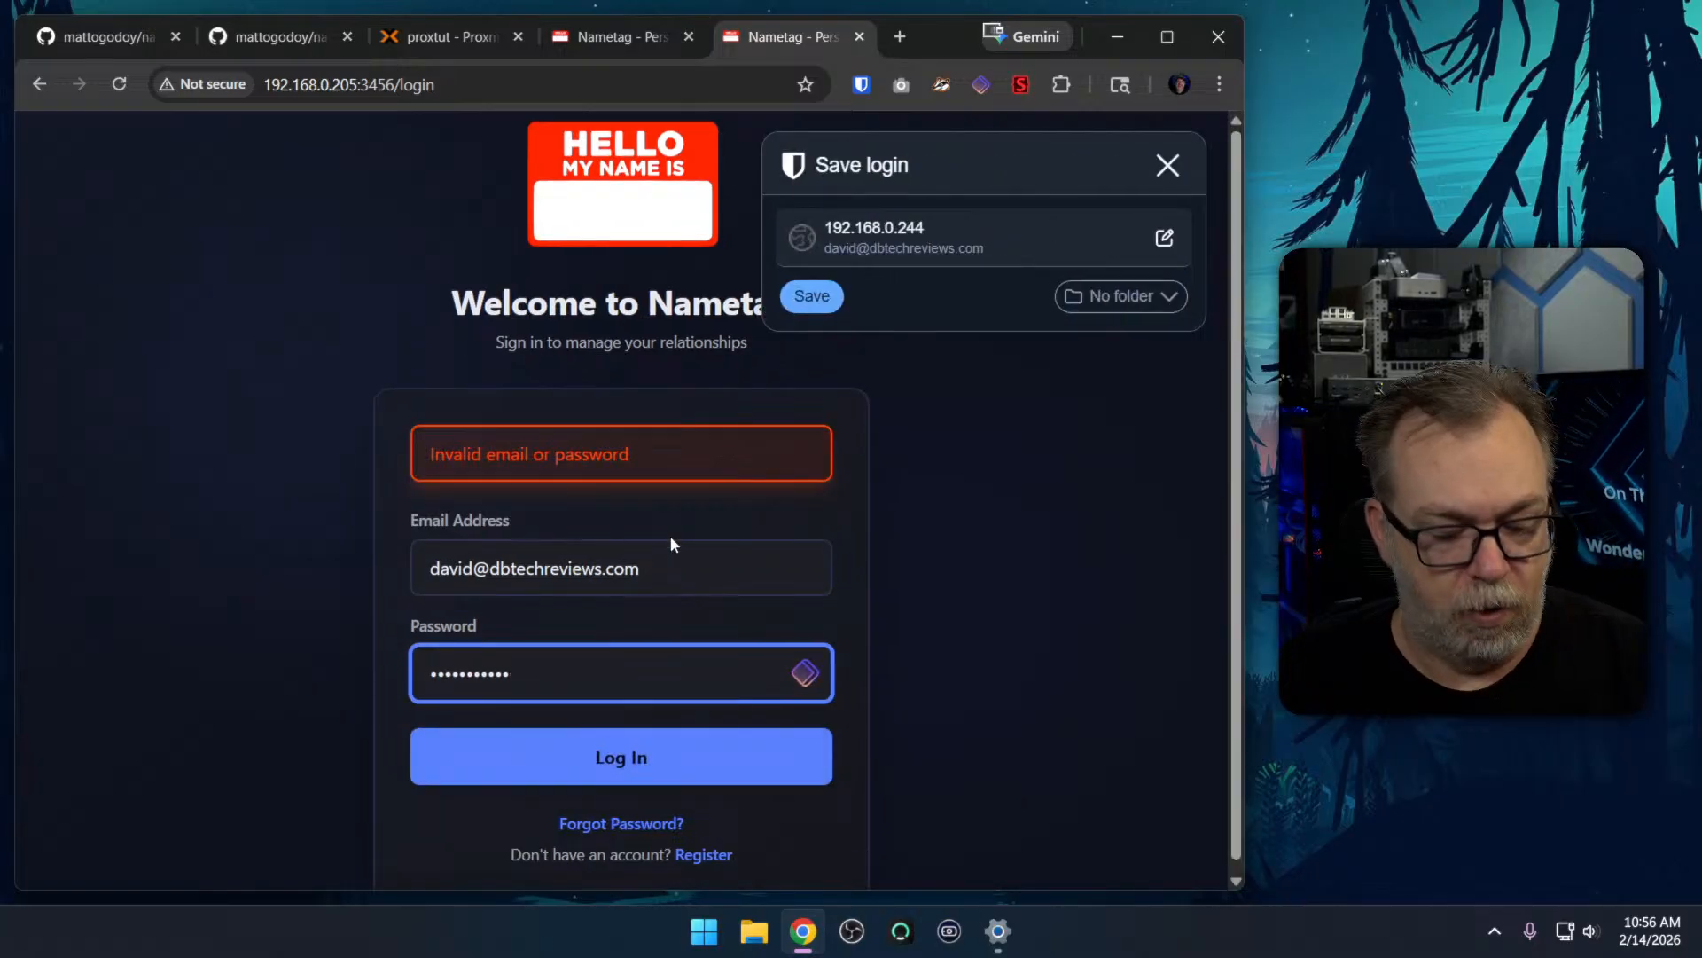
key(Return)
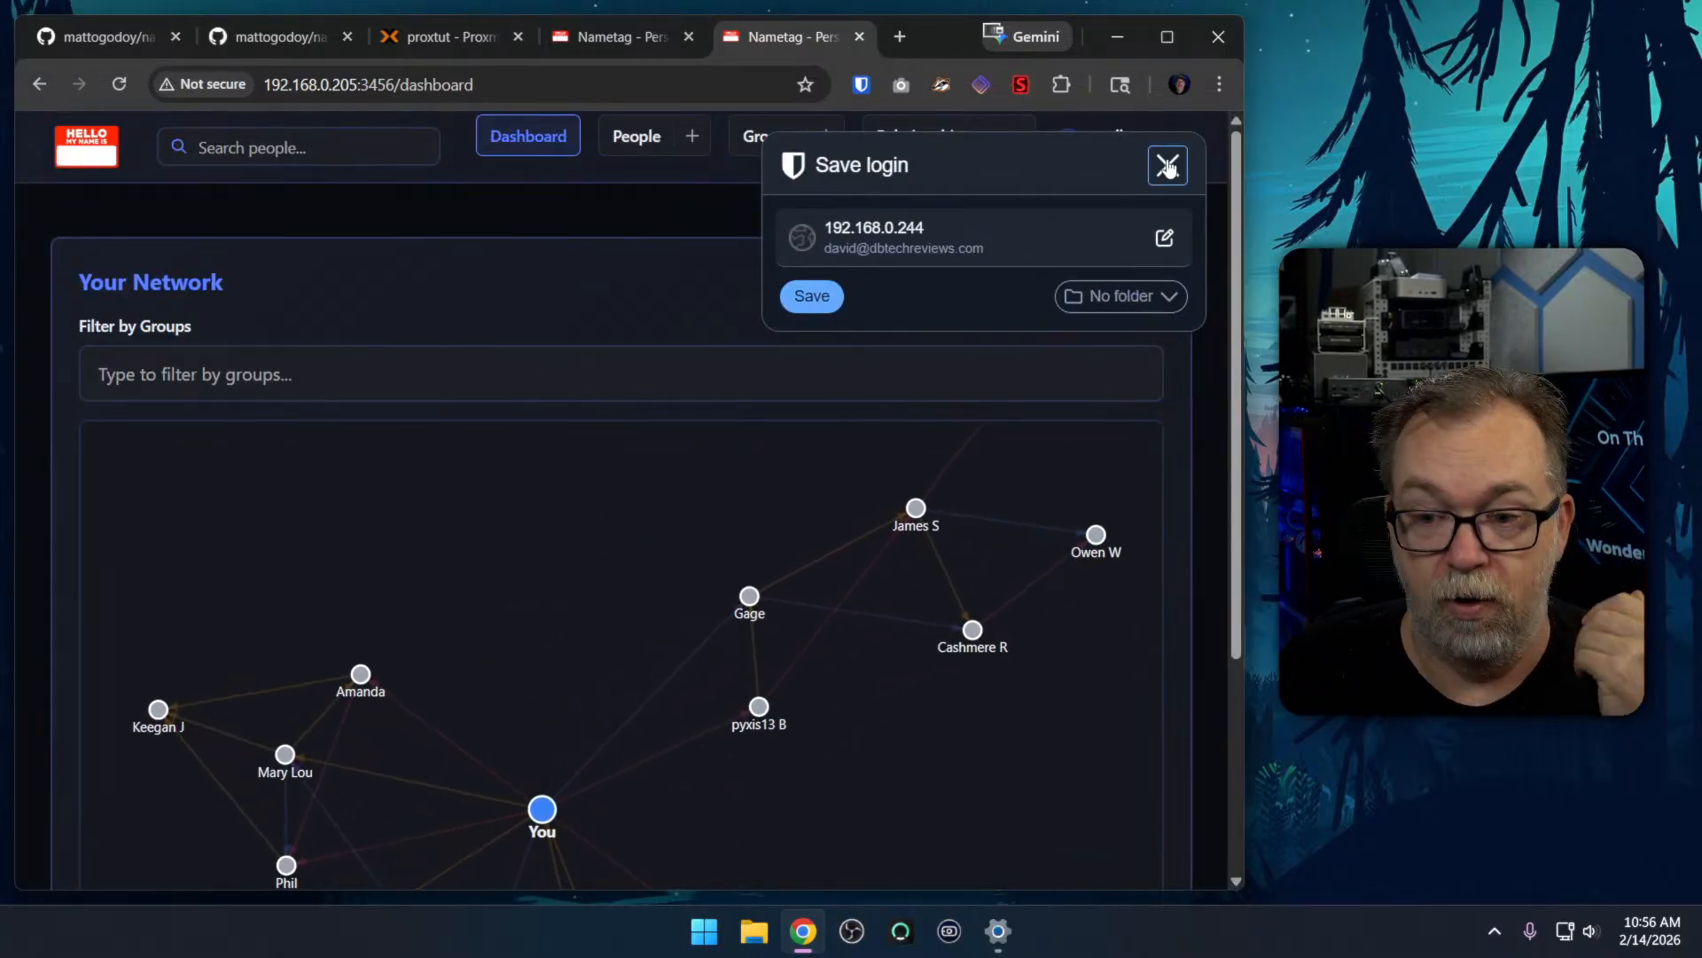
click(1167, 165)
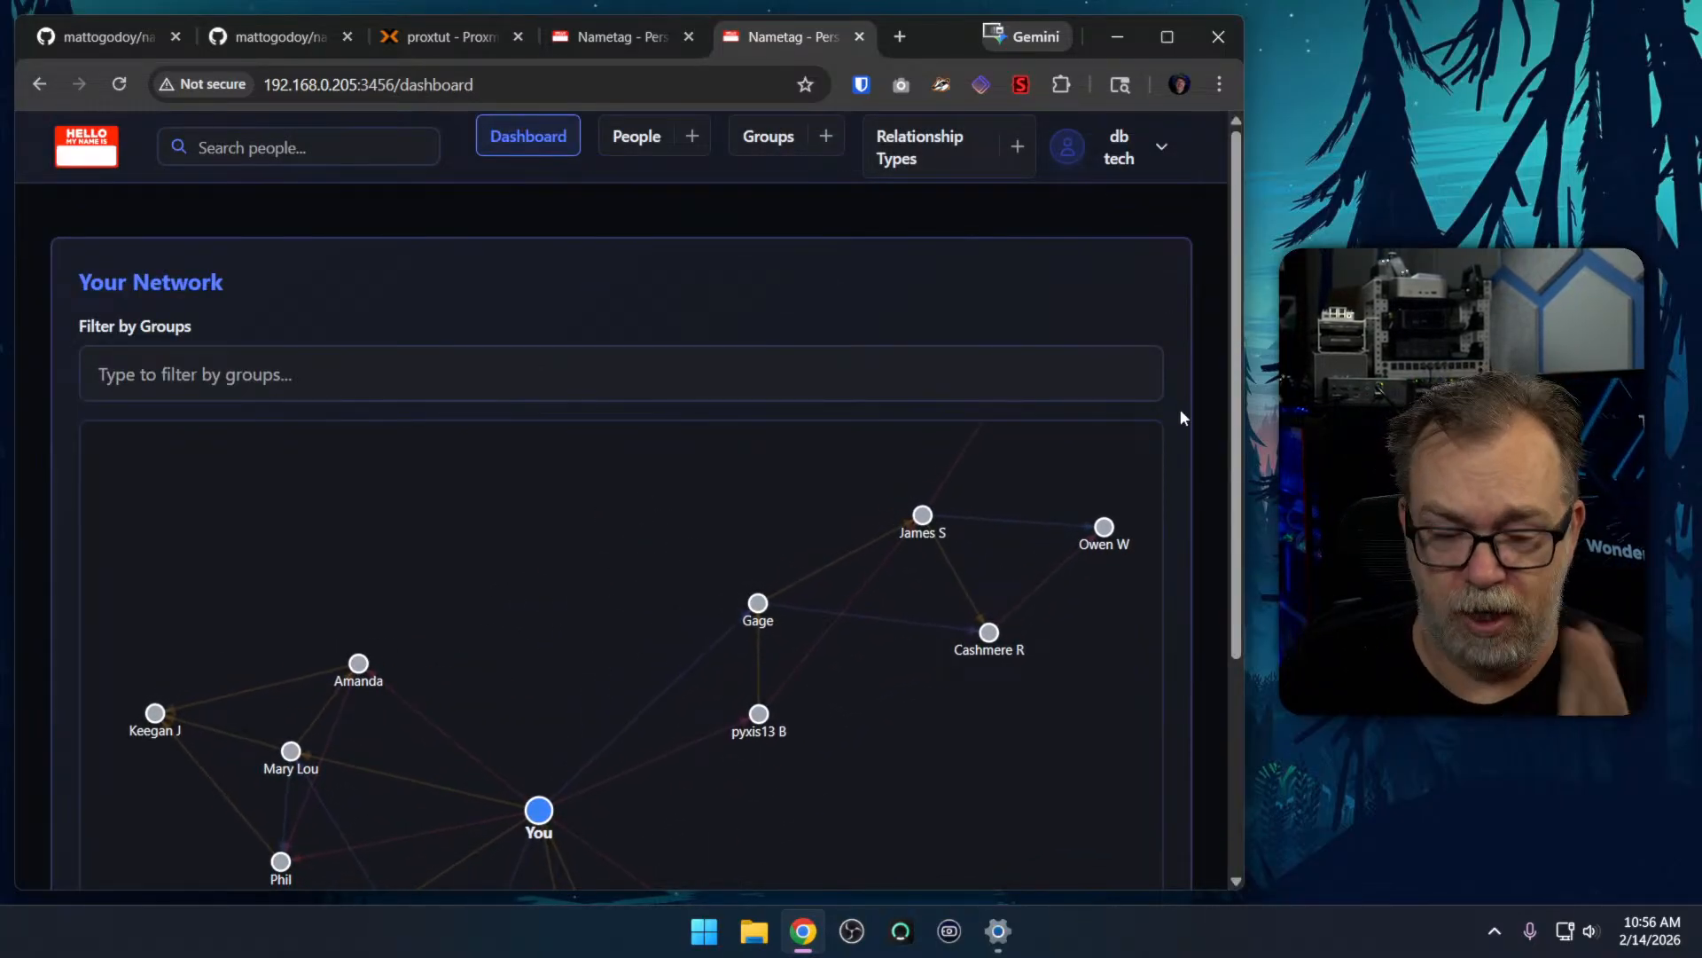
Check the Nametag version on the About page of the settings, and return to the people list of the 192.168.0.244:3000 instance
click(1124, 152)
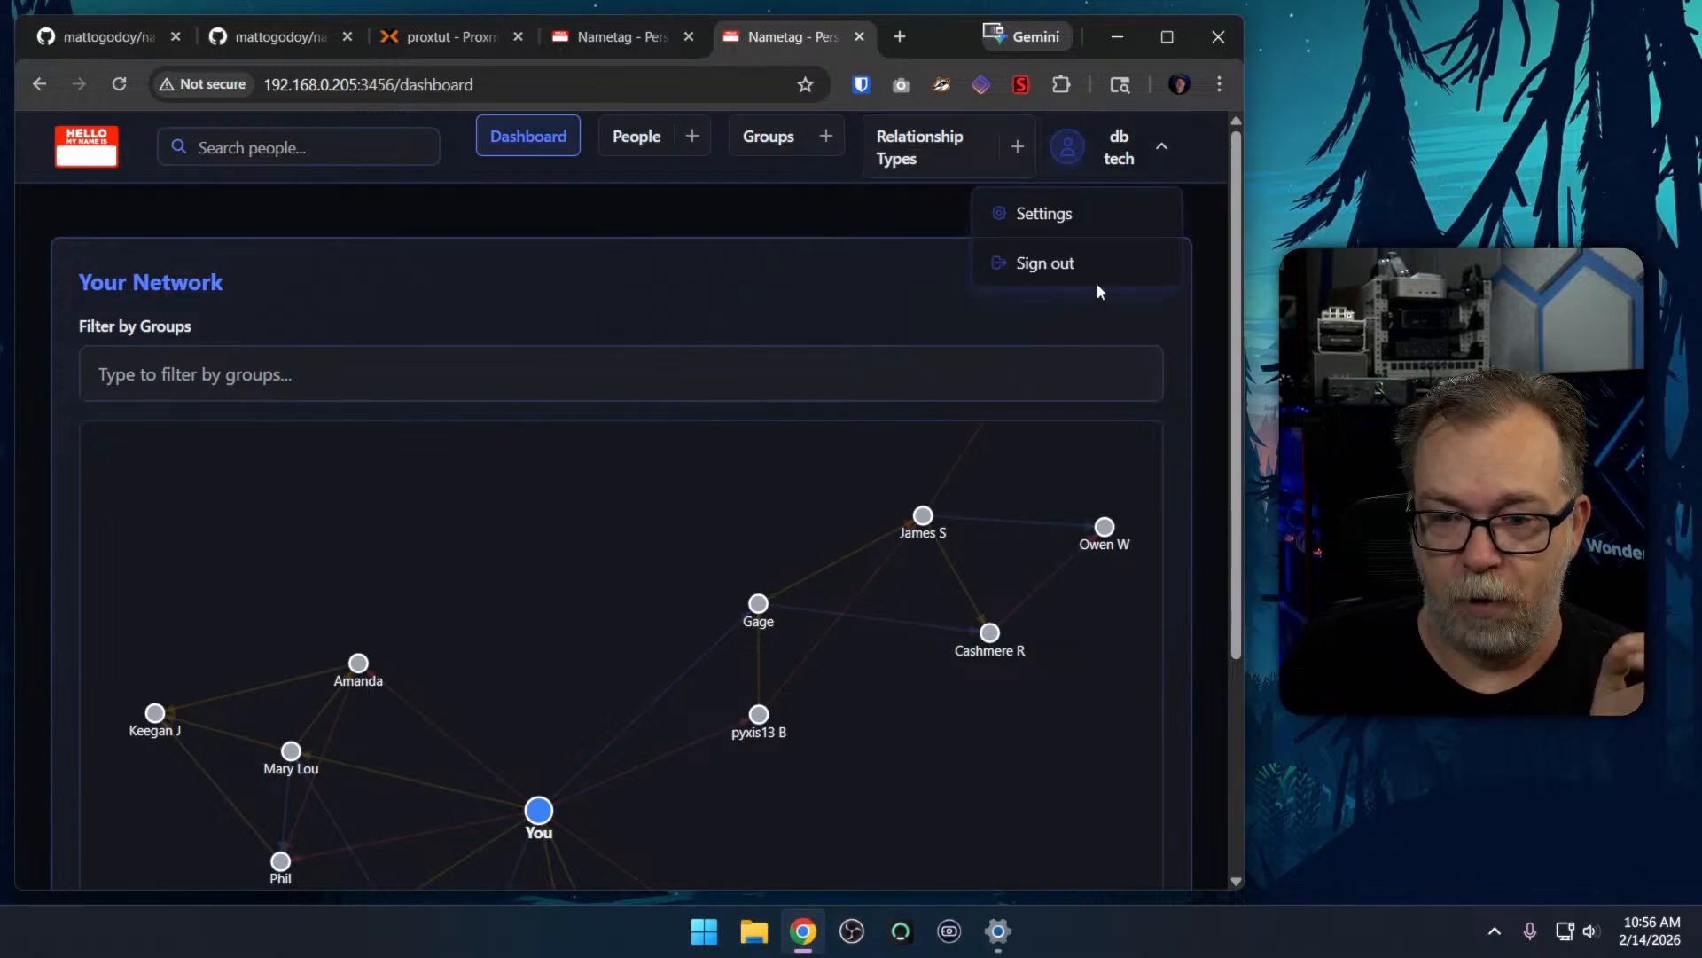
click(1064, 213)
click(199, 661)
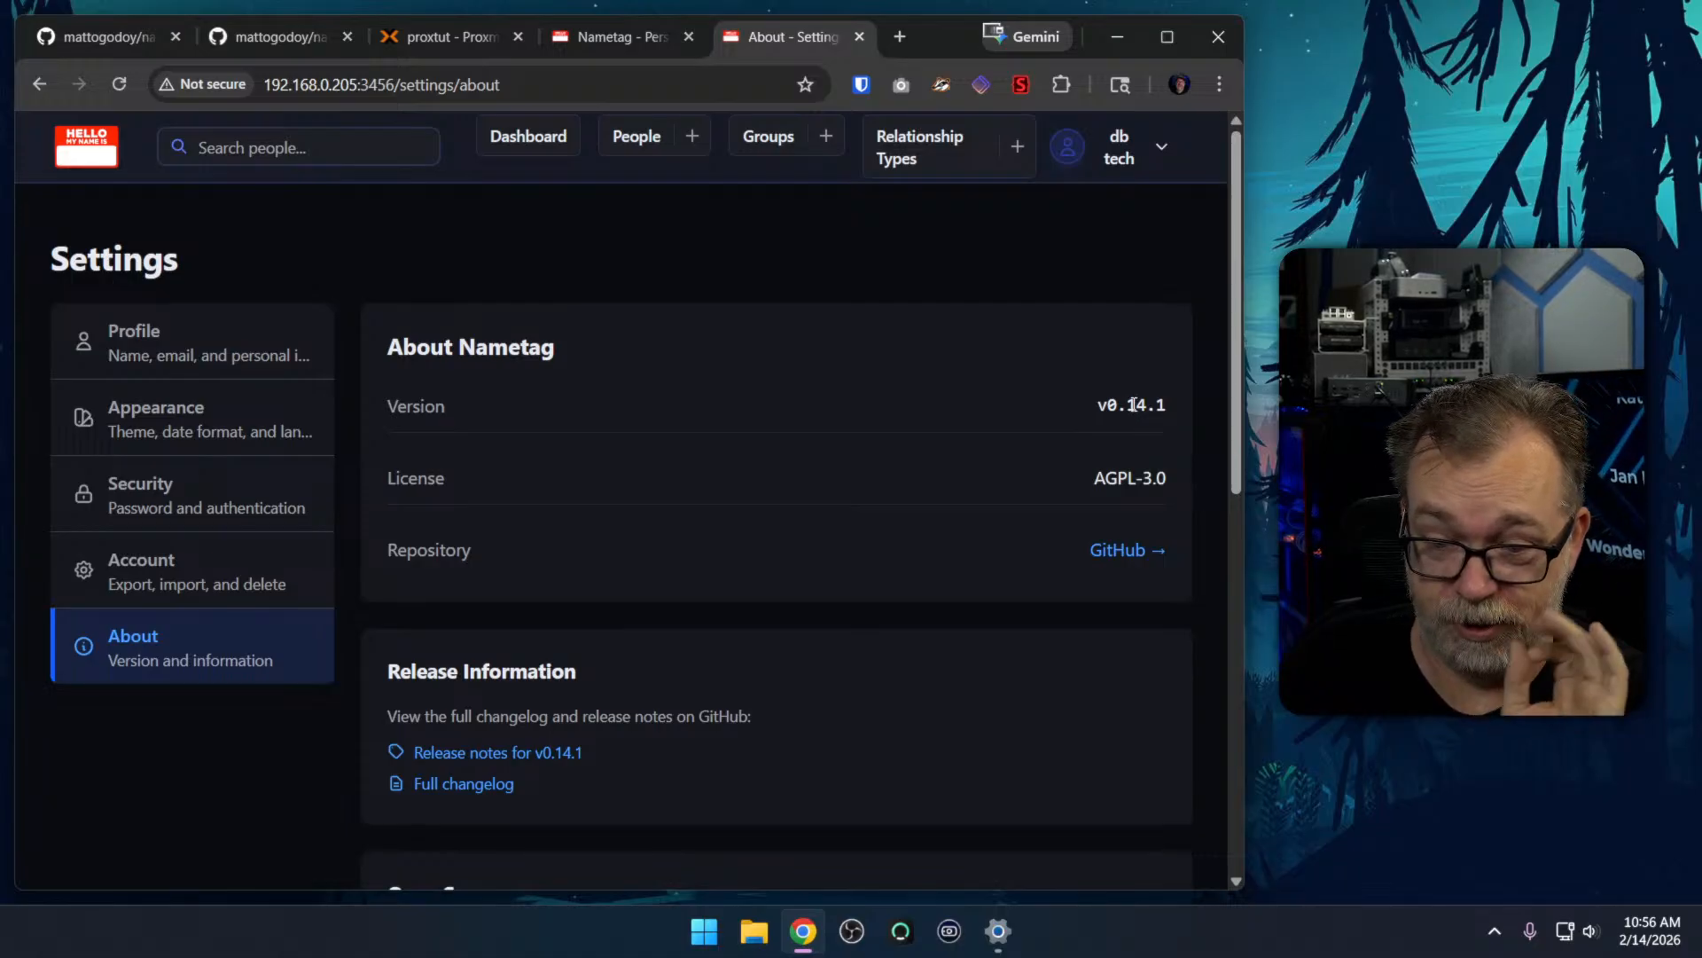
click(620, 36)
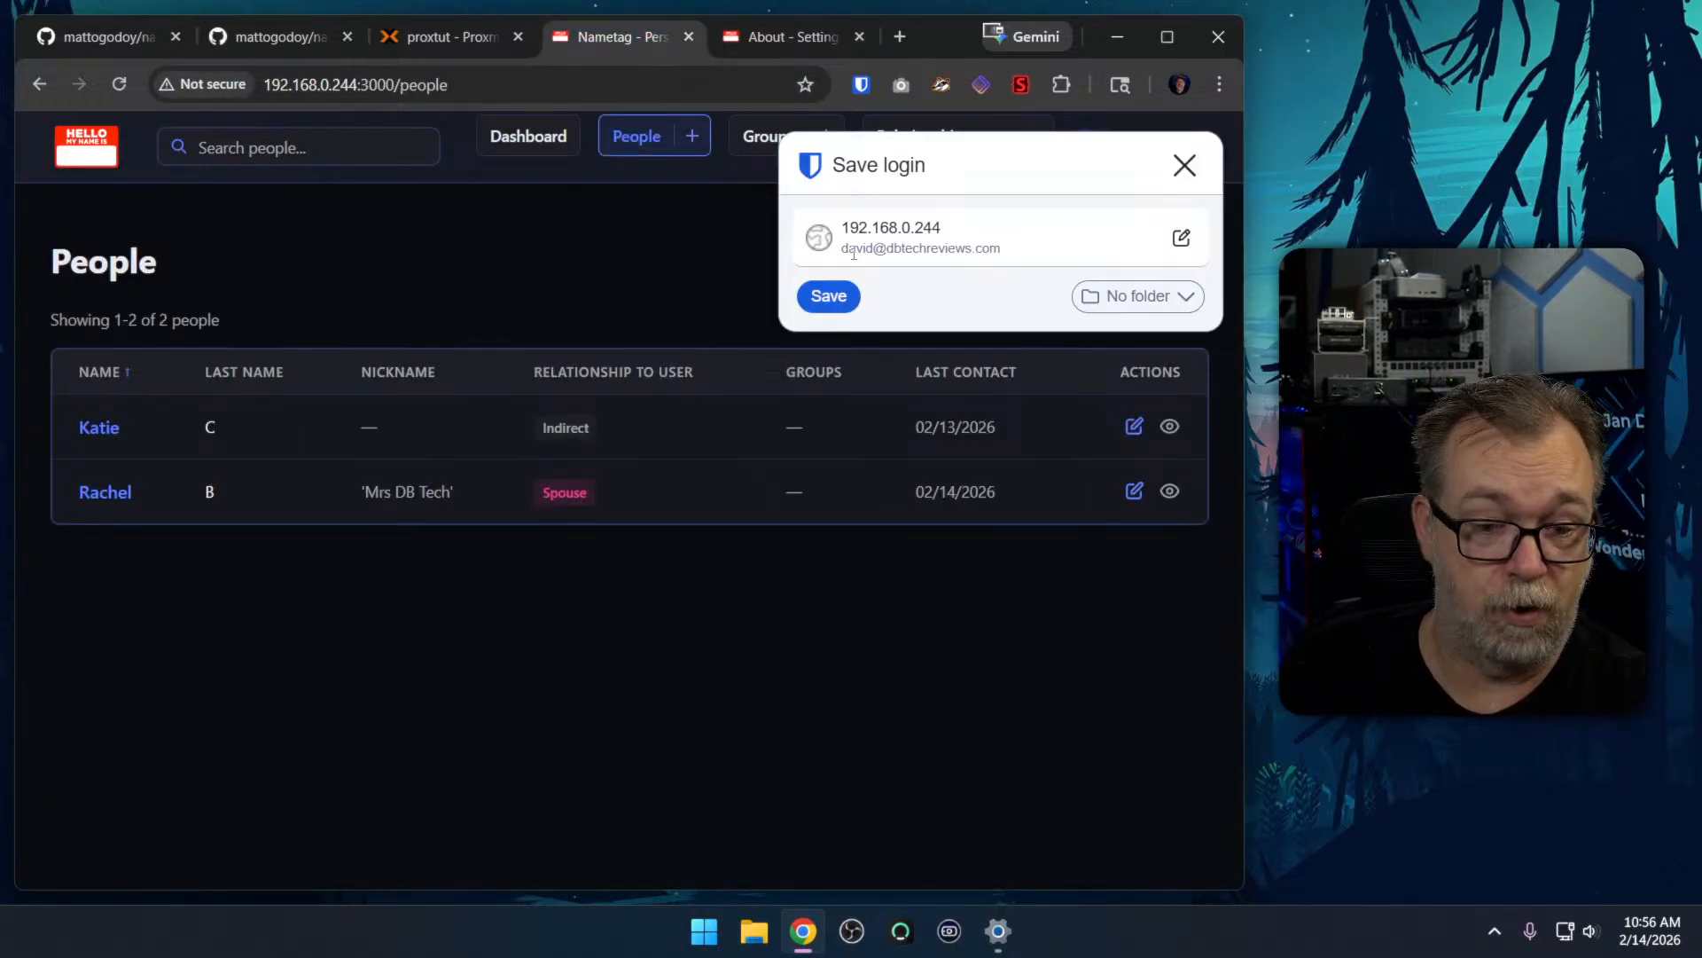
Dismiss the offer to save the login and check the Nametag version on the About page of the settings
click(1168, 169)
click(1141, 153)
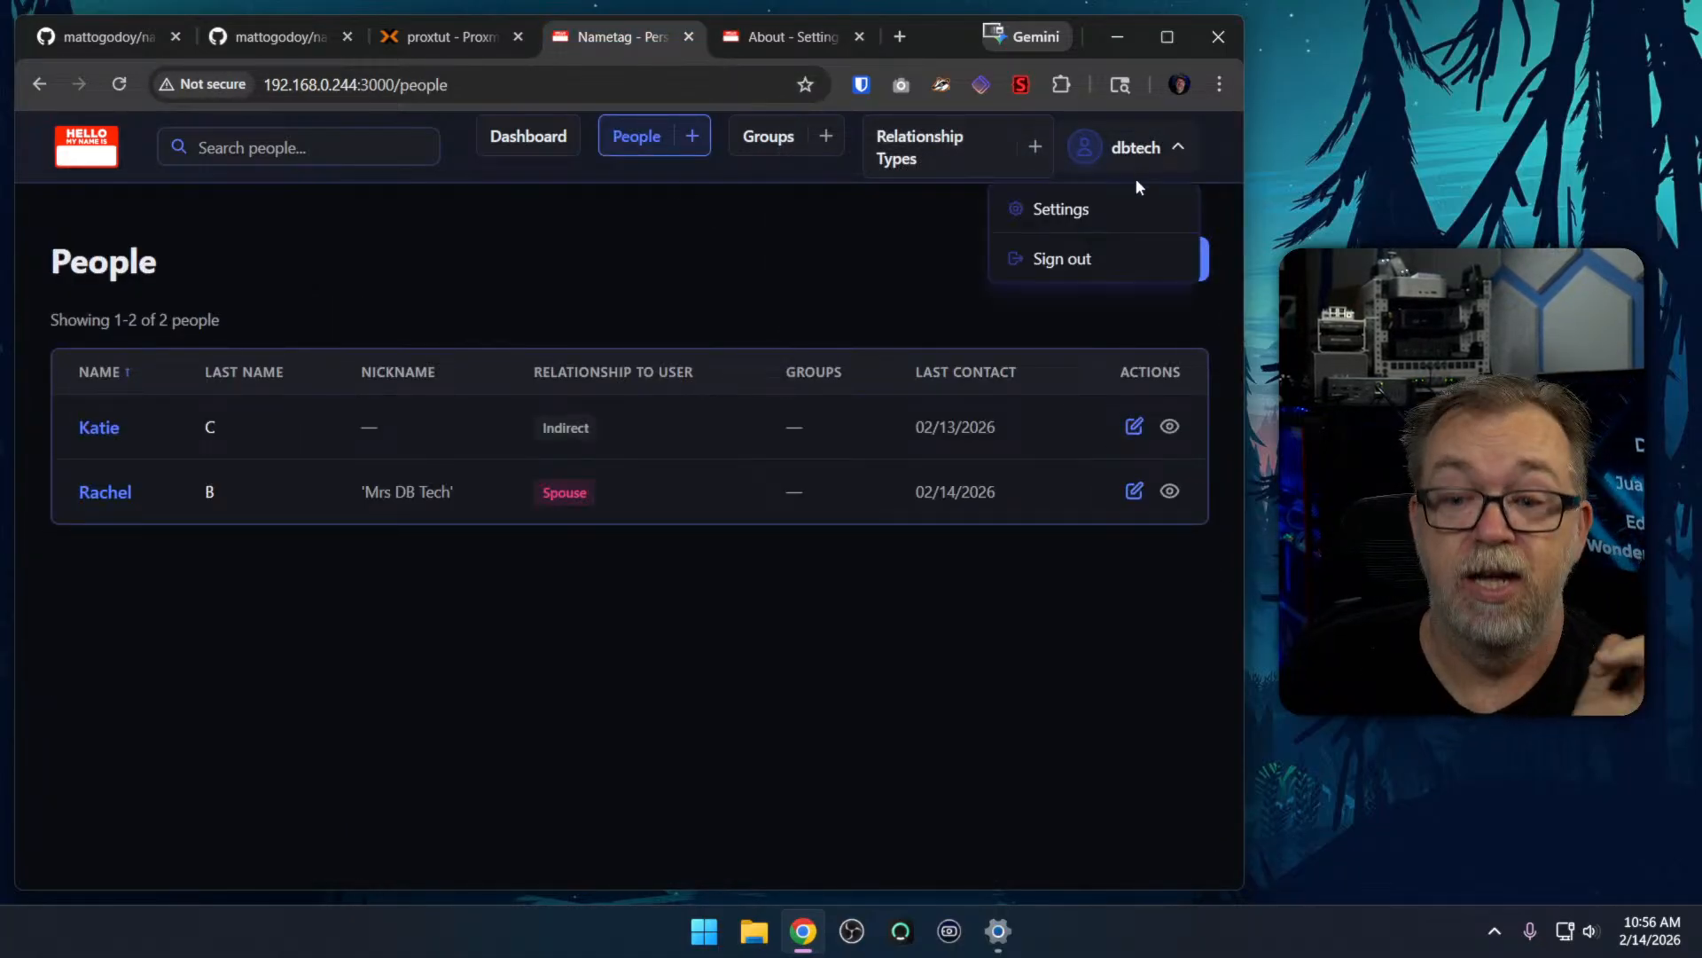
click(1104, 205)
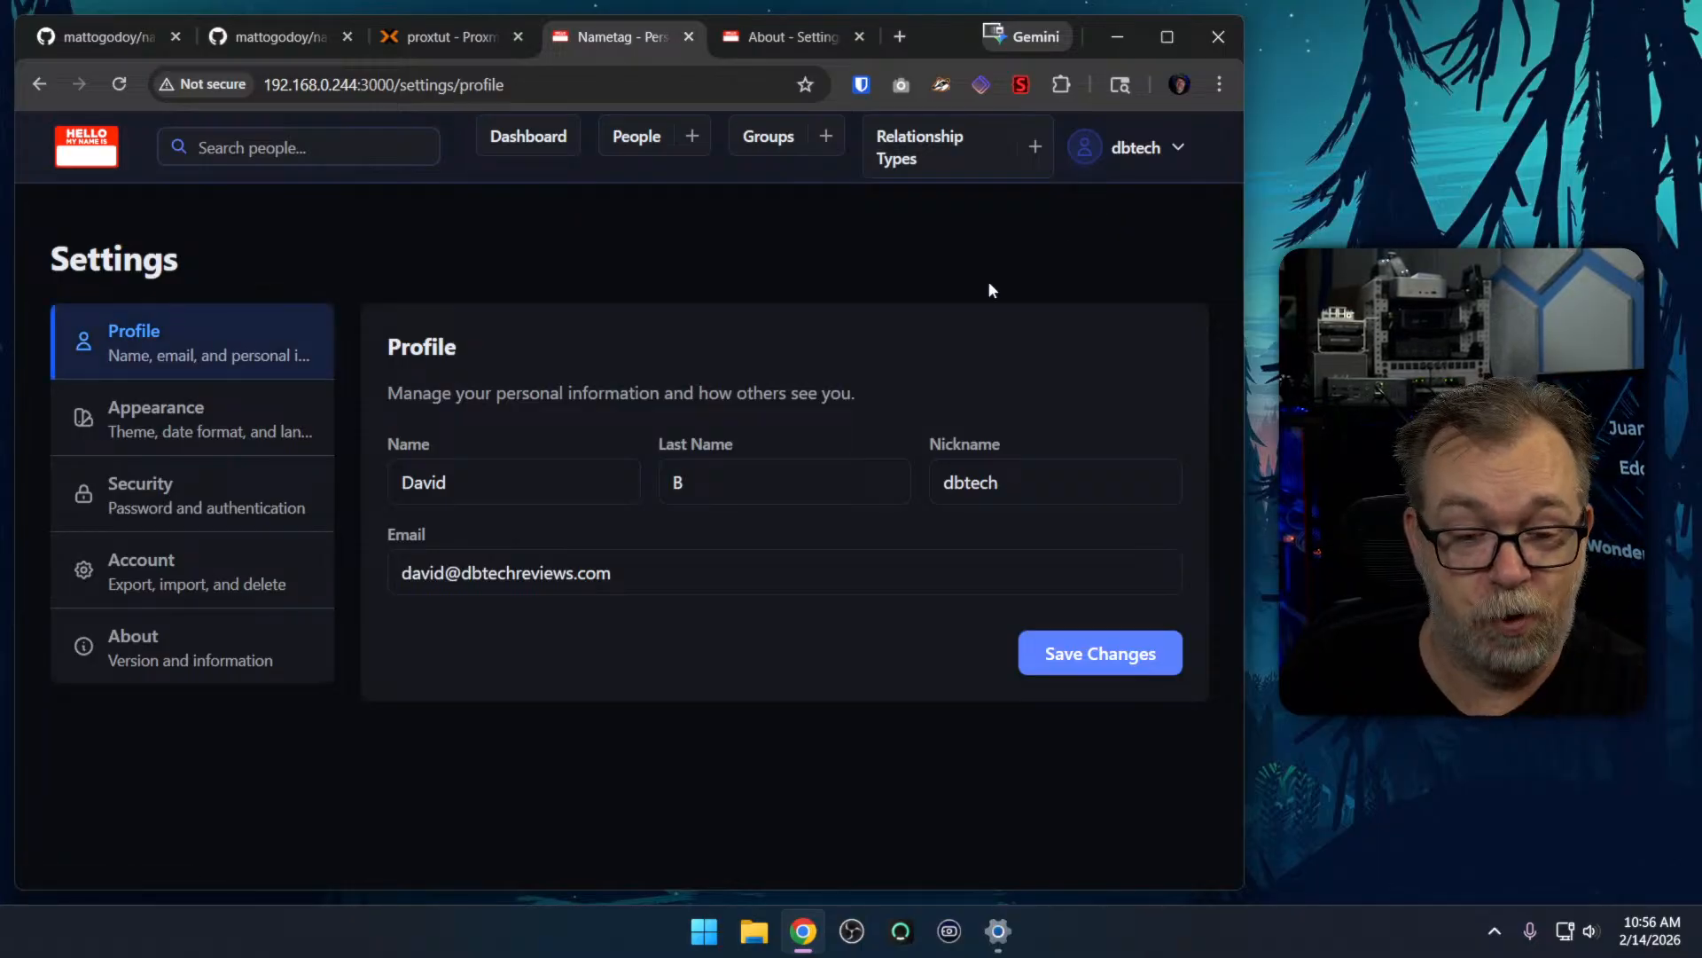
click(191, 657)
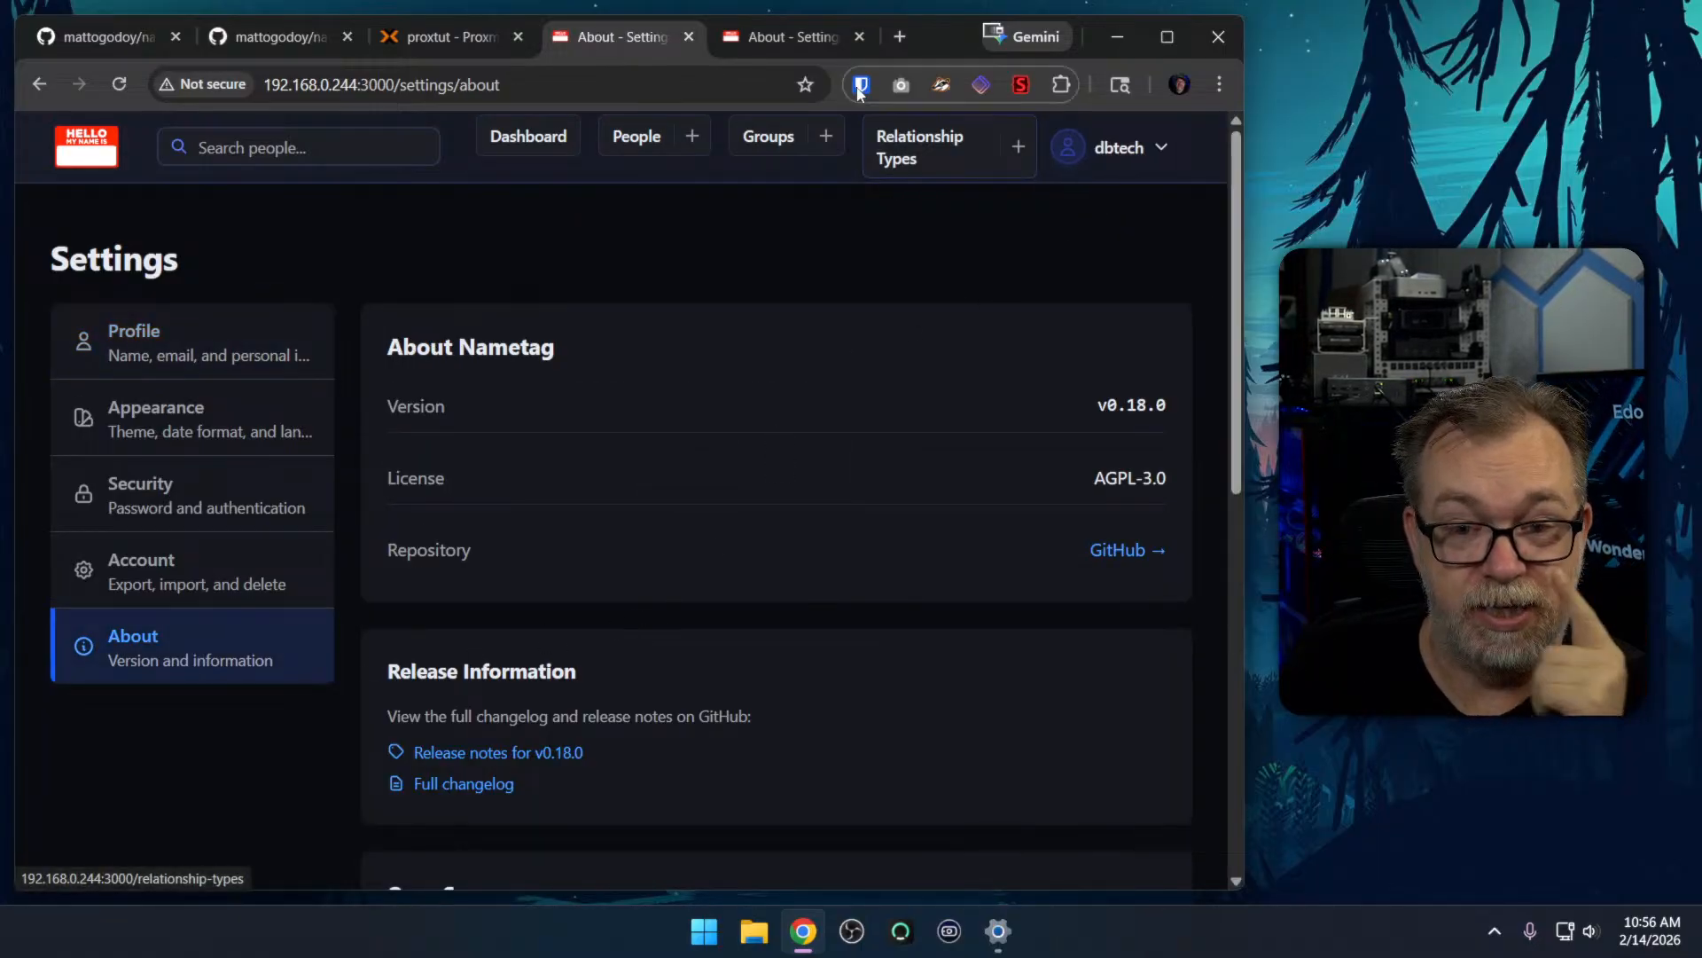
Start a new person on the 192.168.0.205:3456 instance and set Known Through to an existing contact to examine the relationship field
click(796, 32)
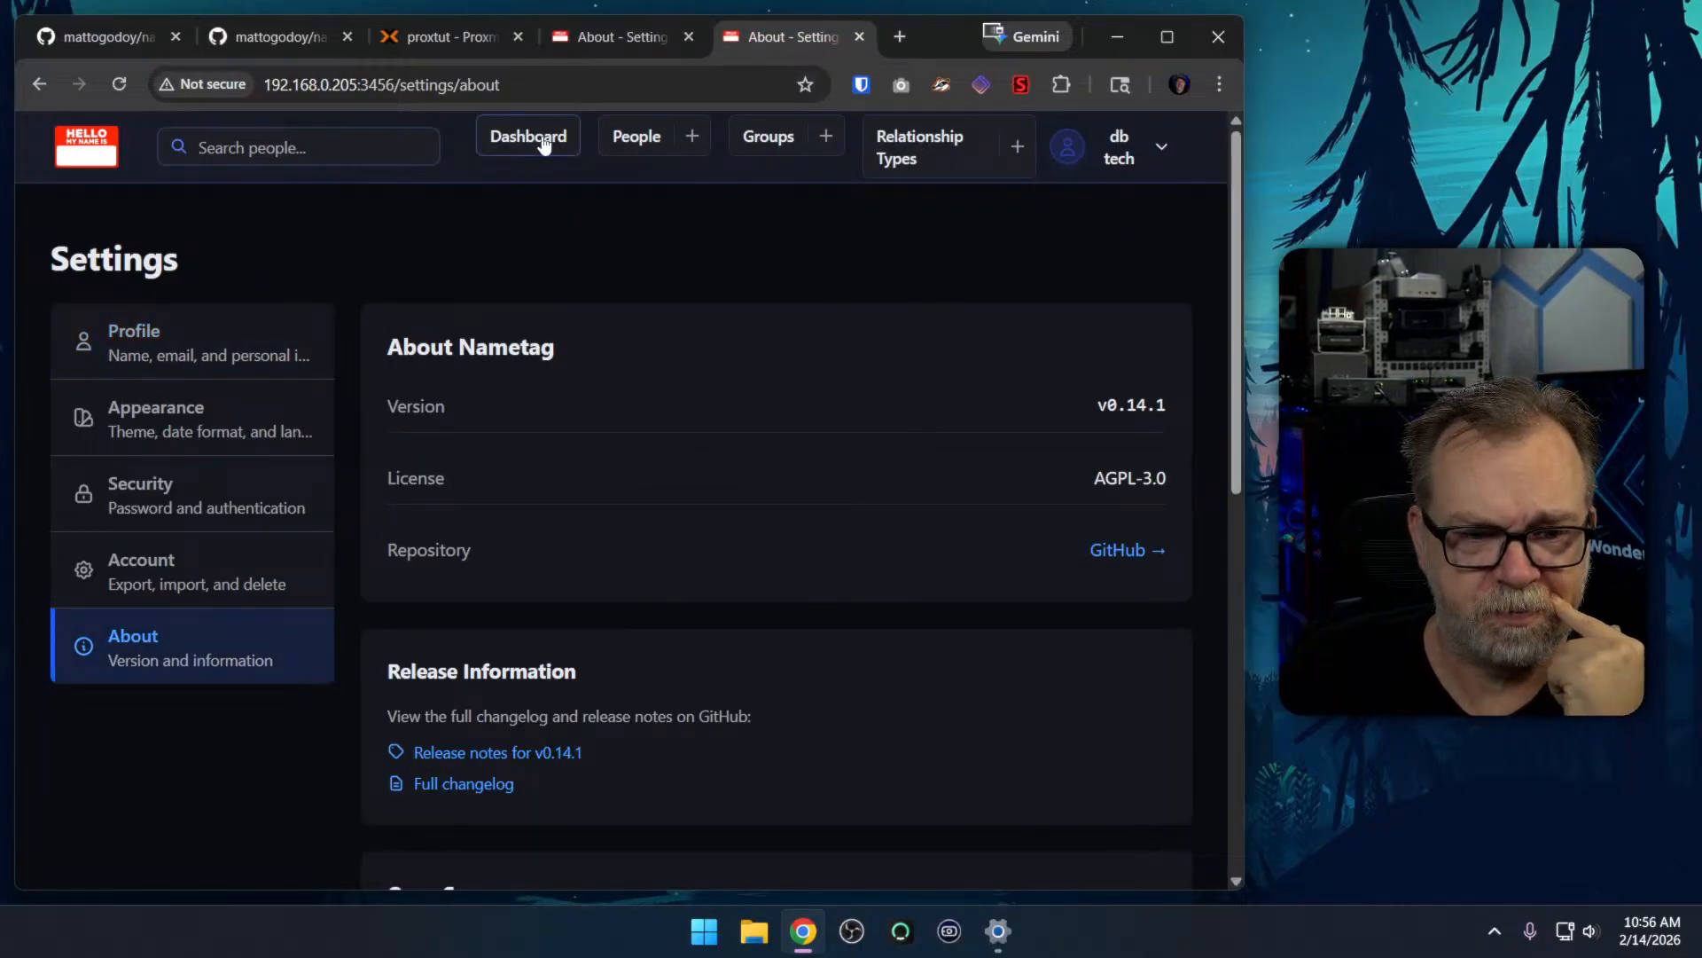
click(632, 139)
click(1126, 259)
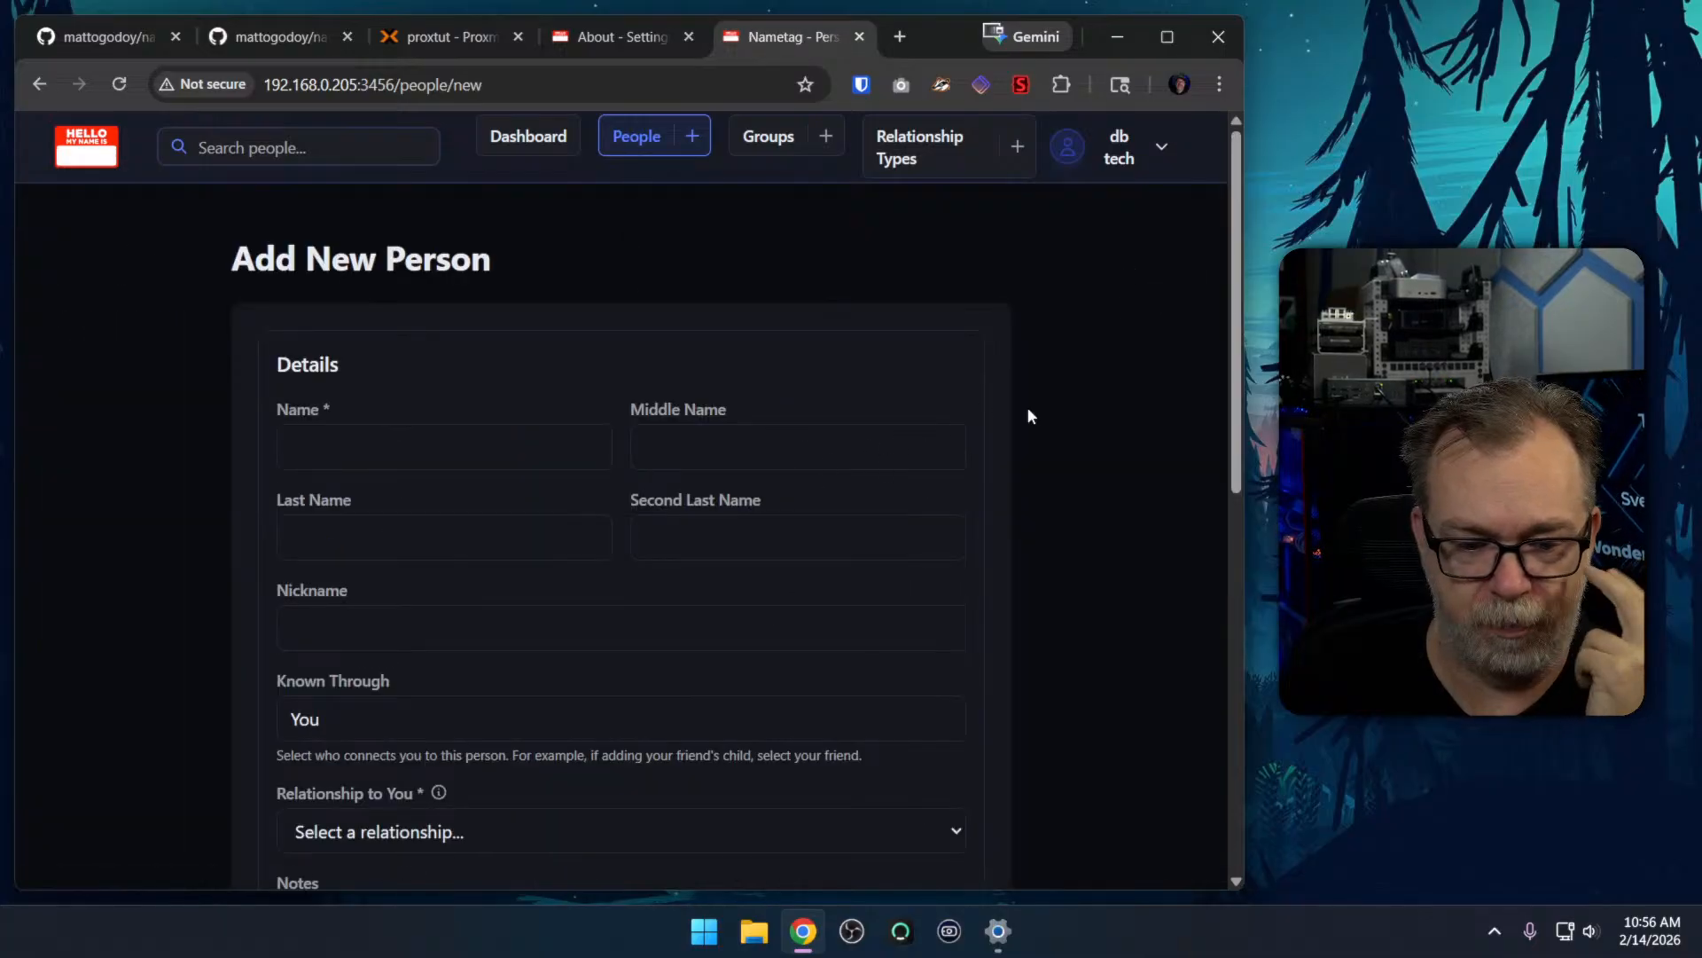
scroll(486, 484, down, 1)
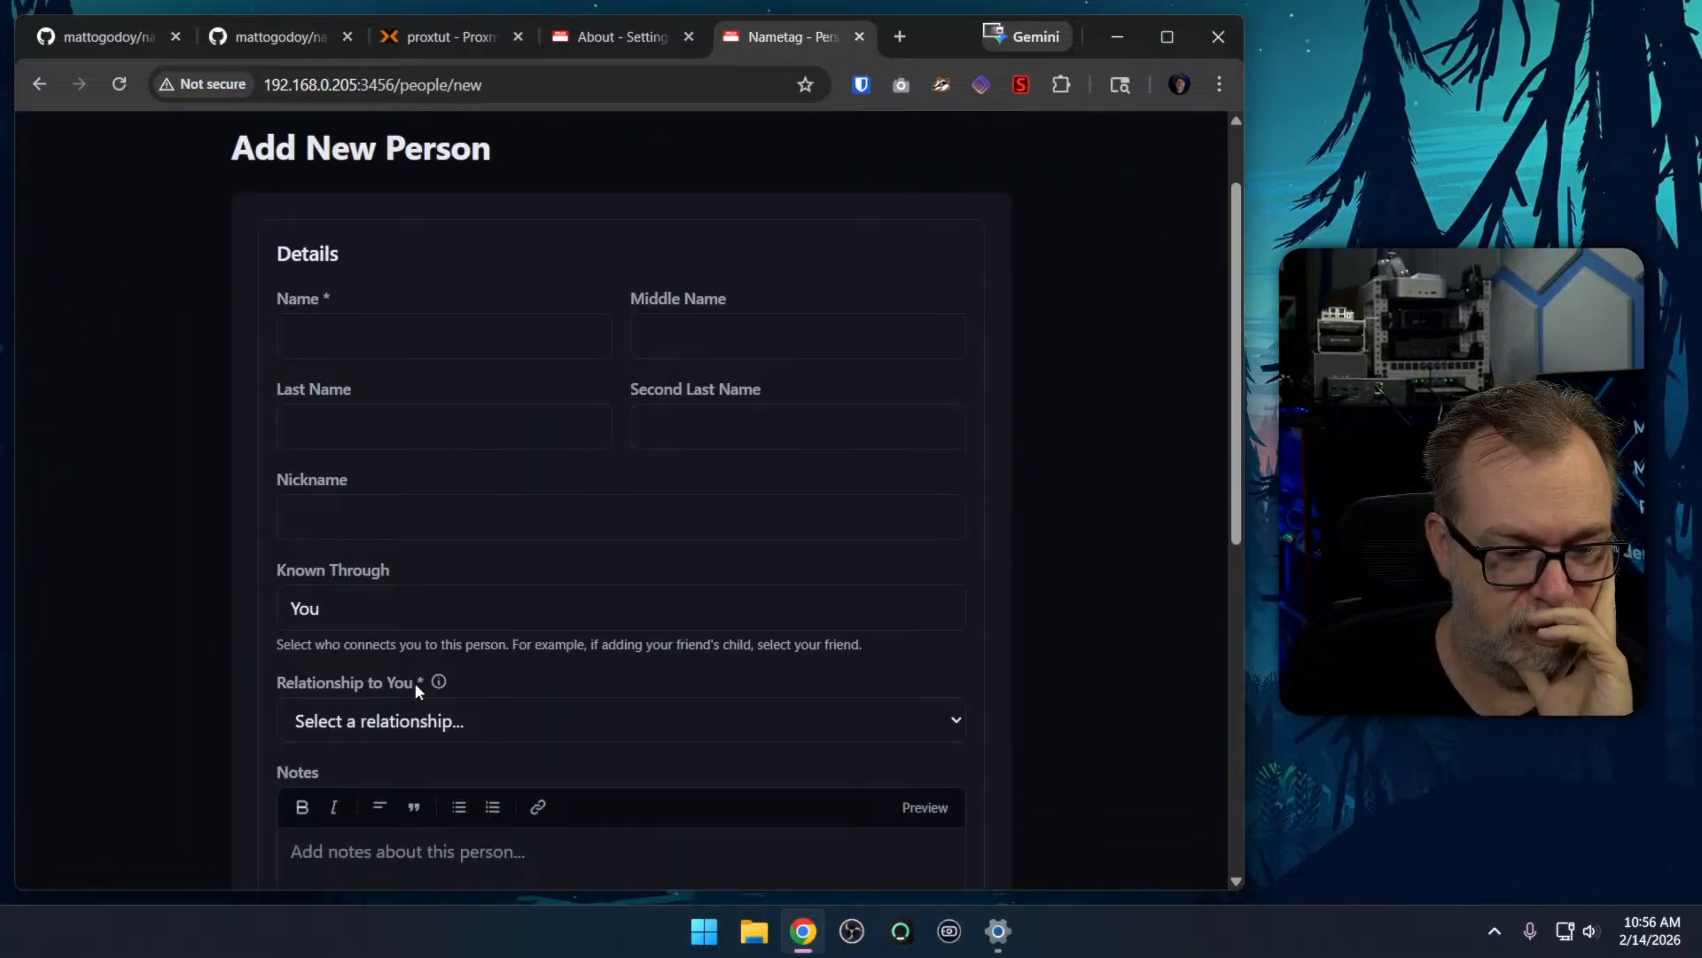
click(381, 608)
click(363, 701)
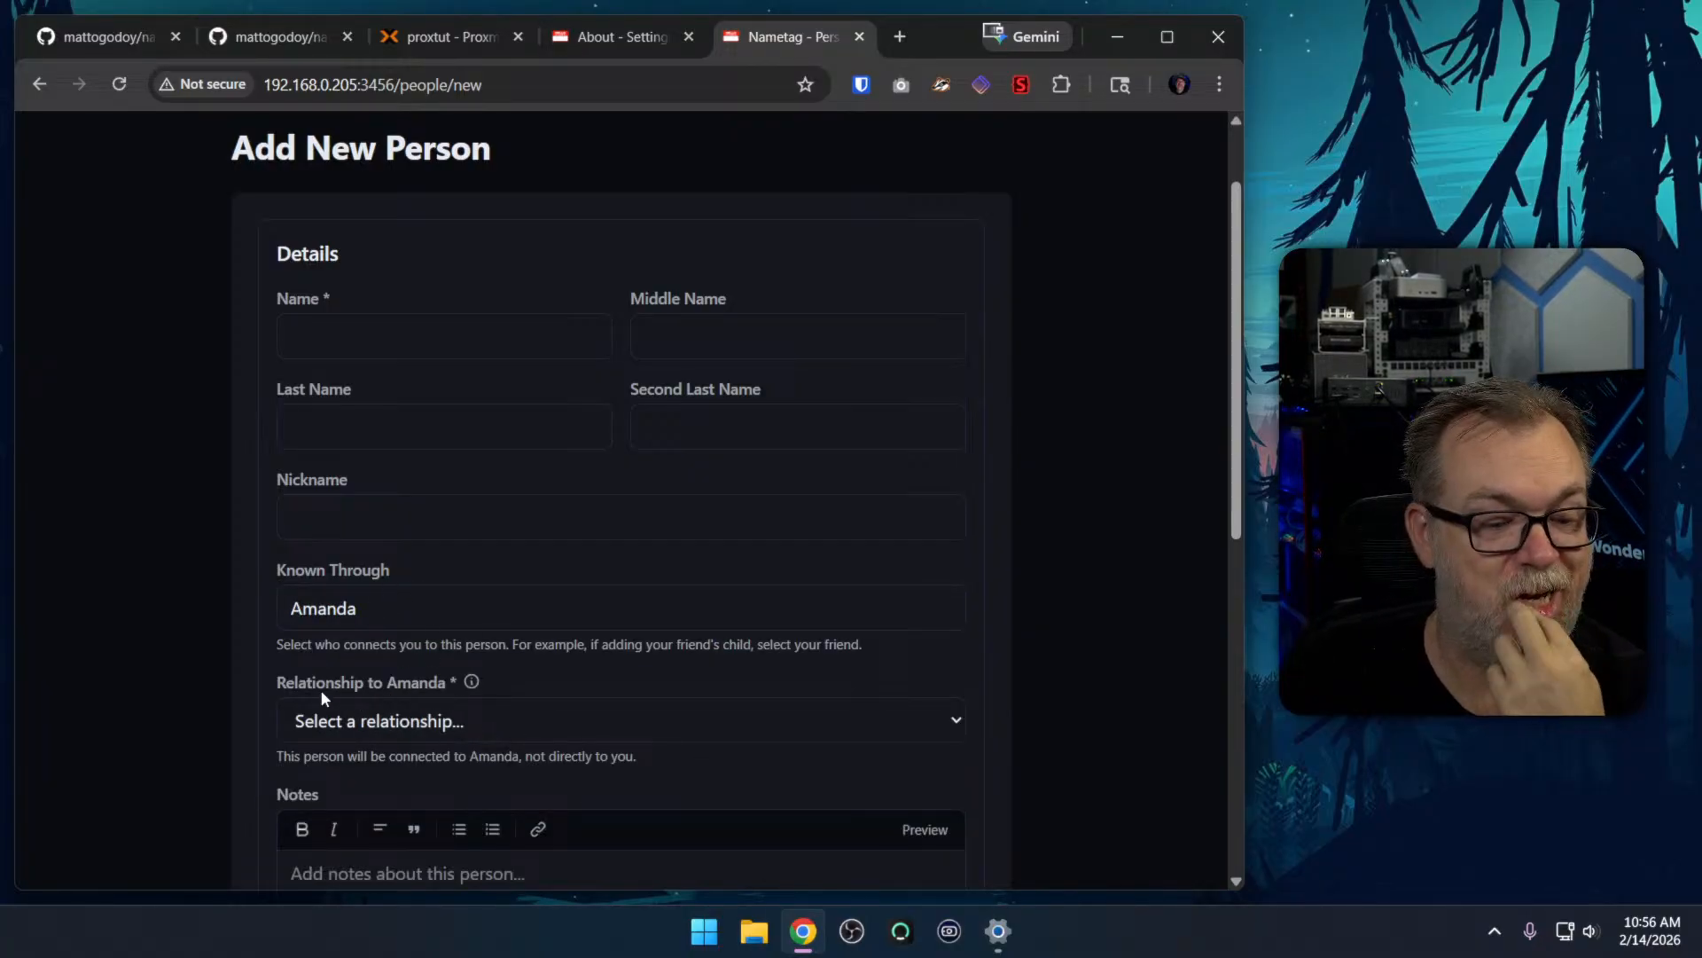
drag(312, 685, 410, 689)
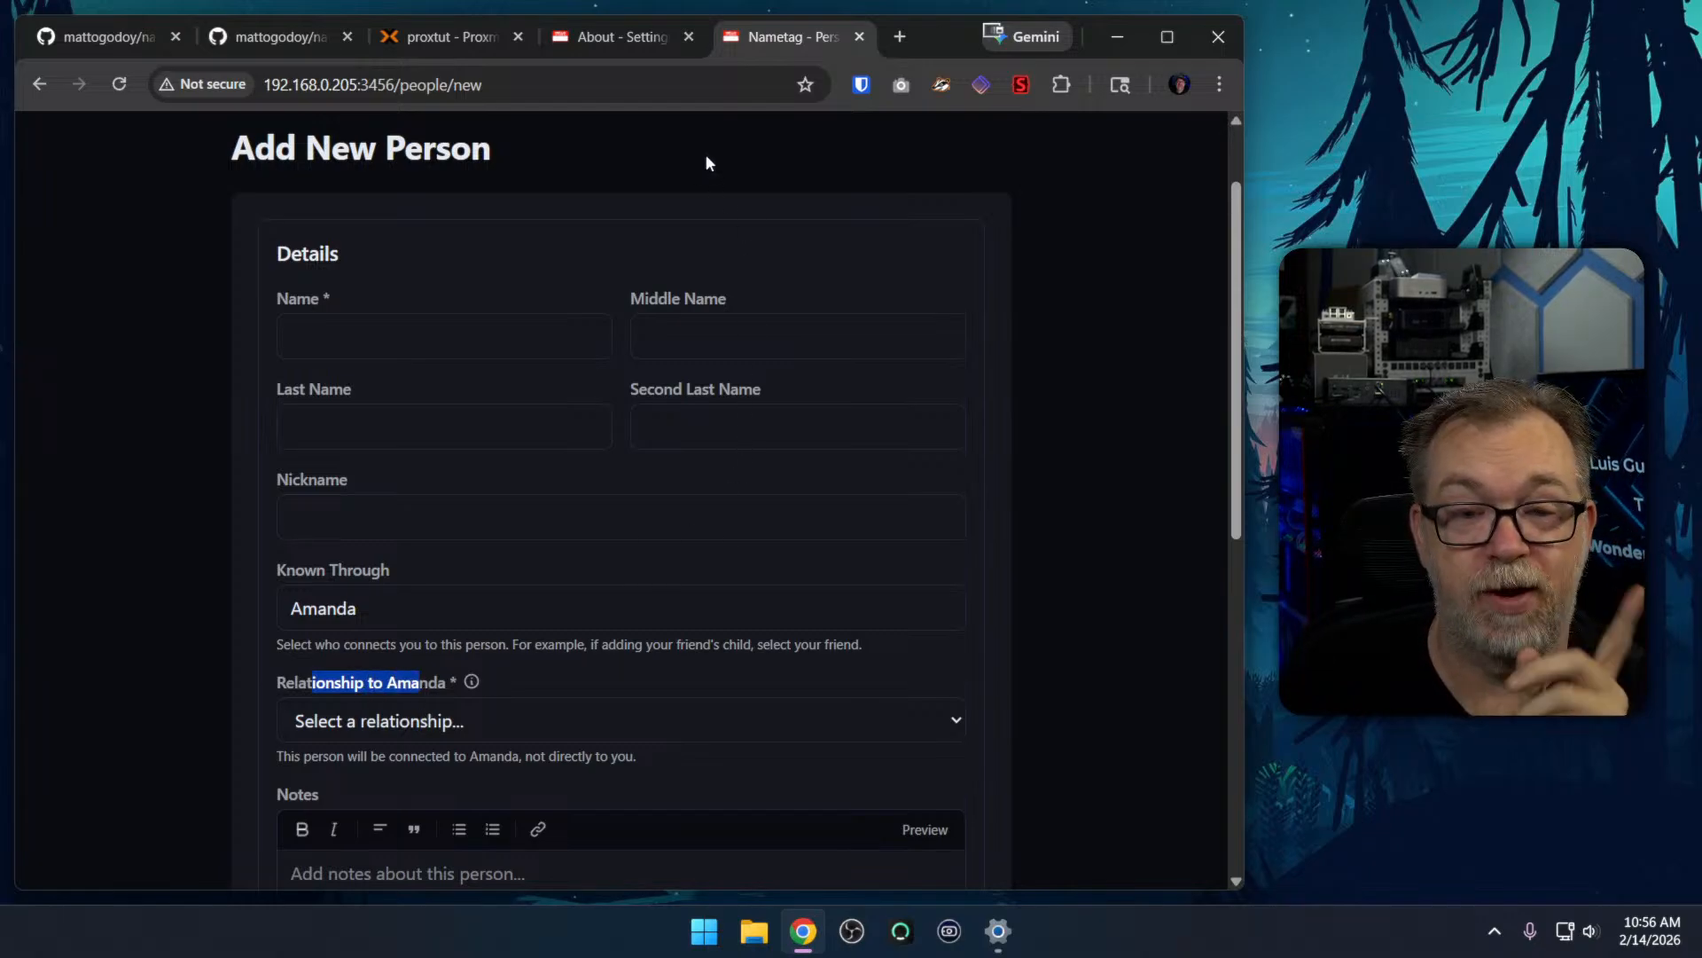
Return to the 192.168.0.244:3000 instance and open the relationships section of the spouse's page
click(590, 44)
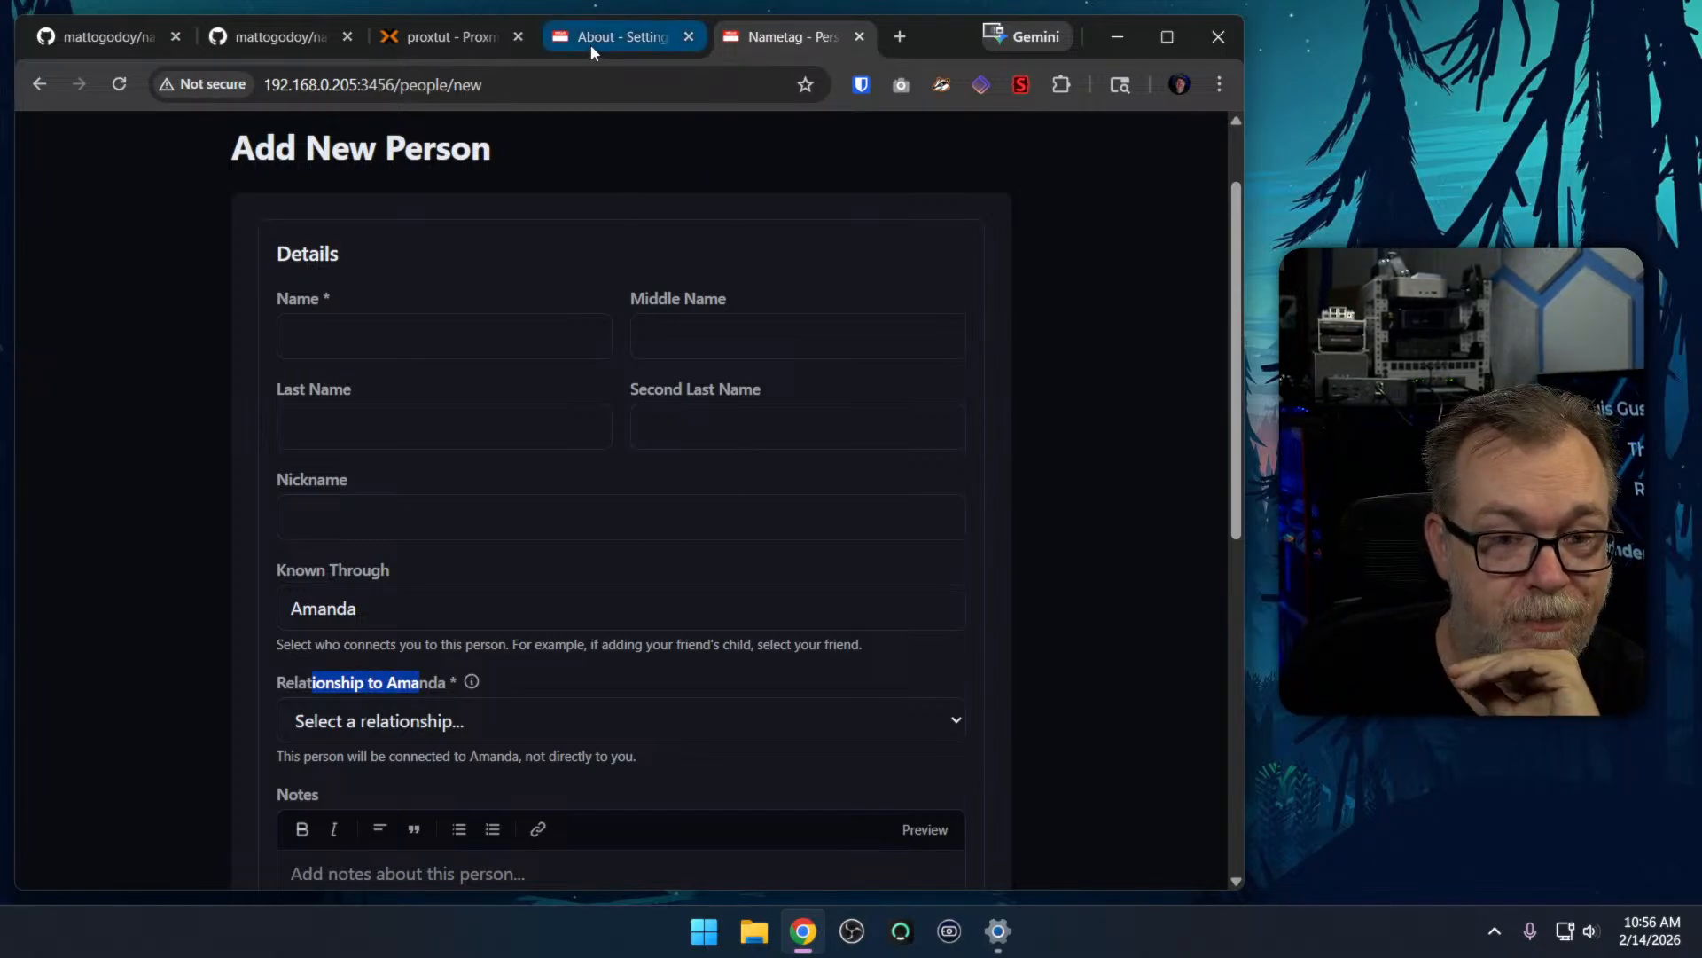
click(637, 137)
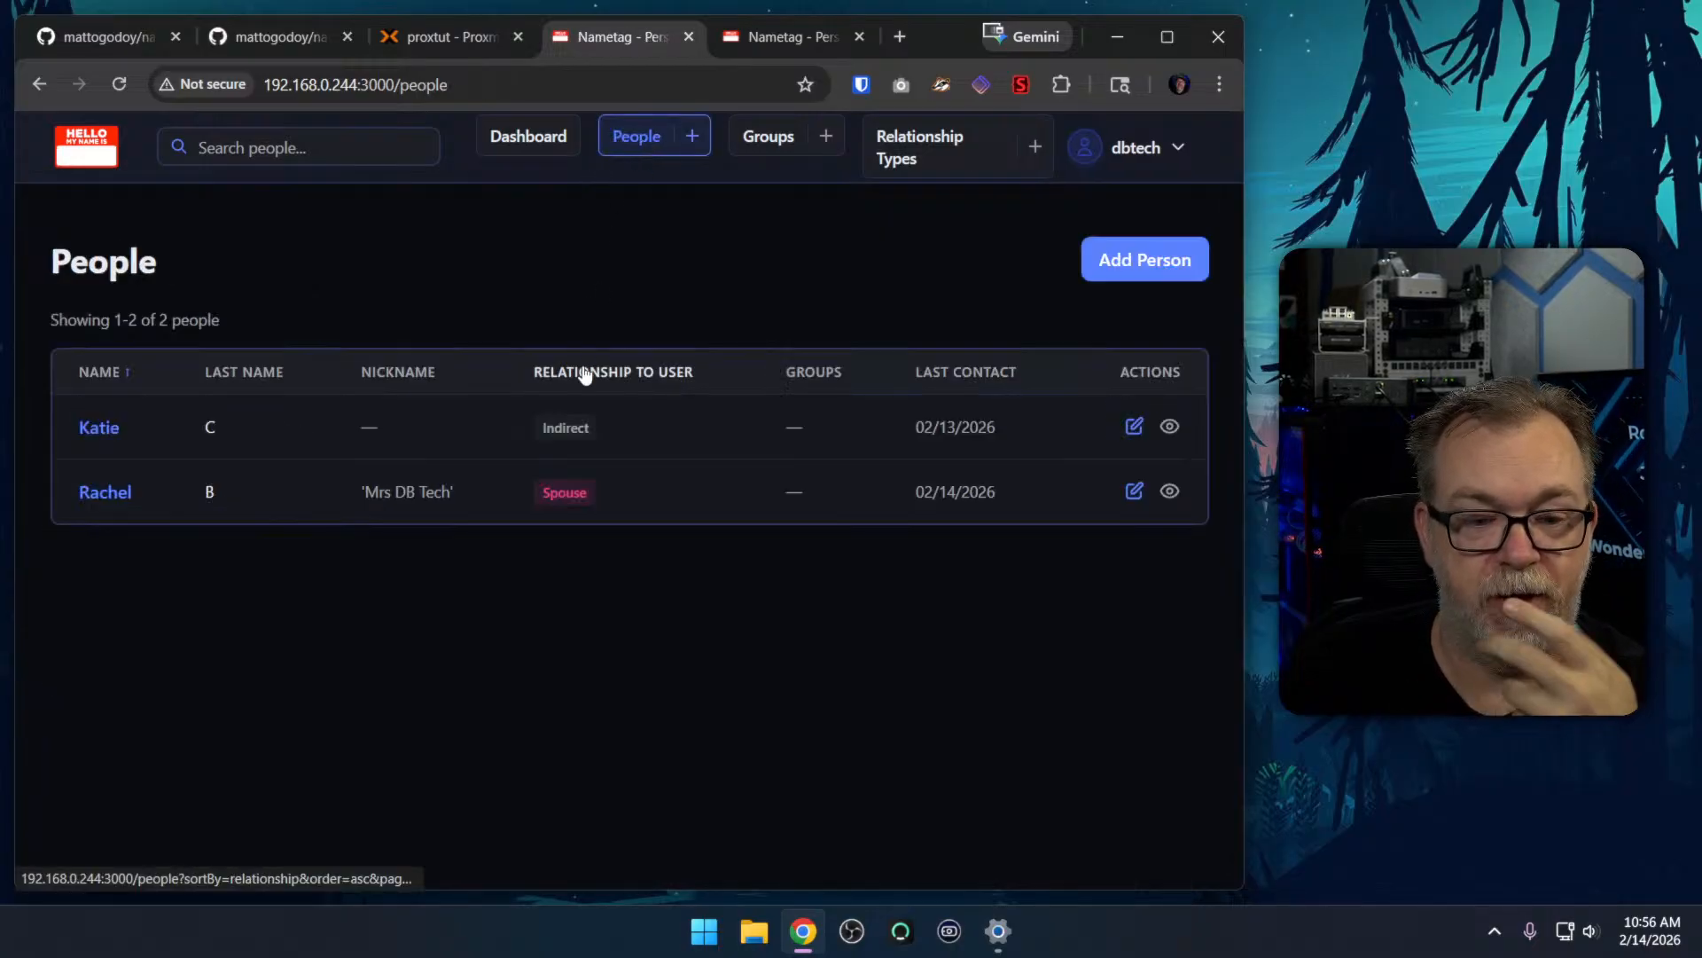
click(105, 492)
scroll(706, 452, down, 10)
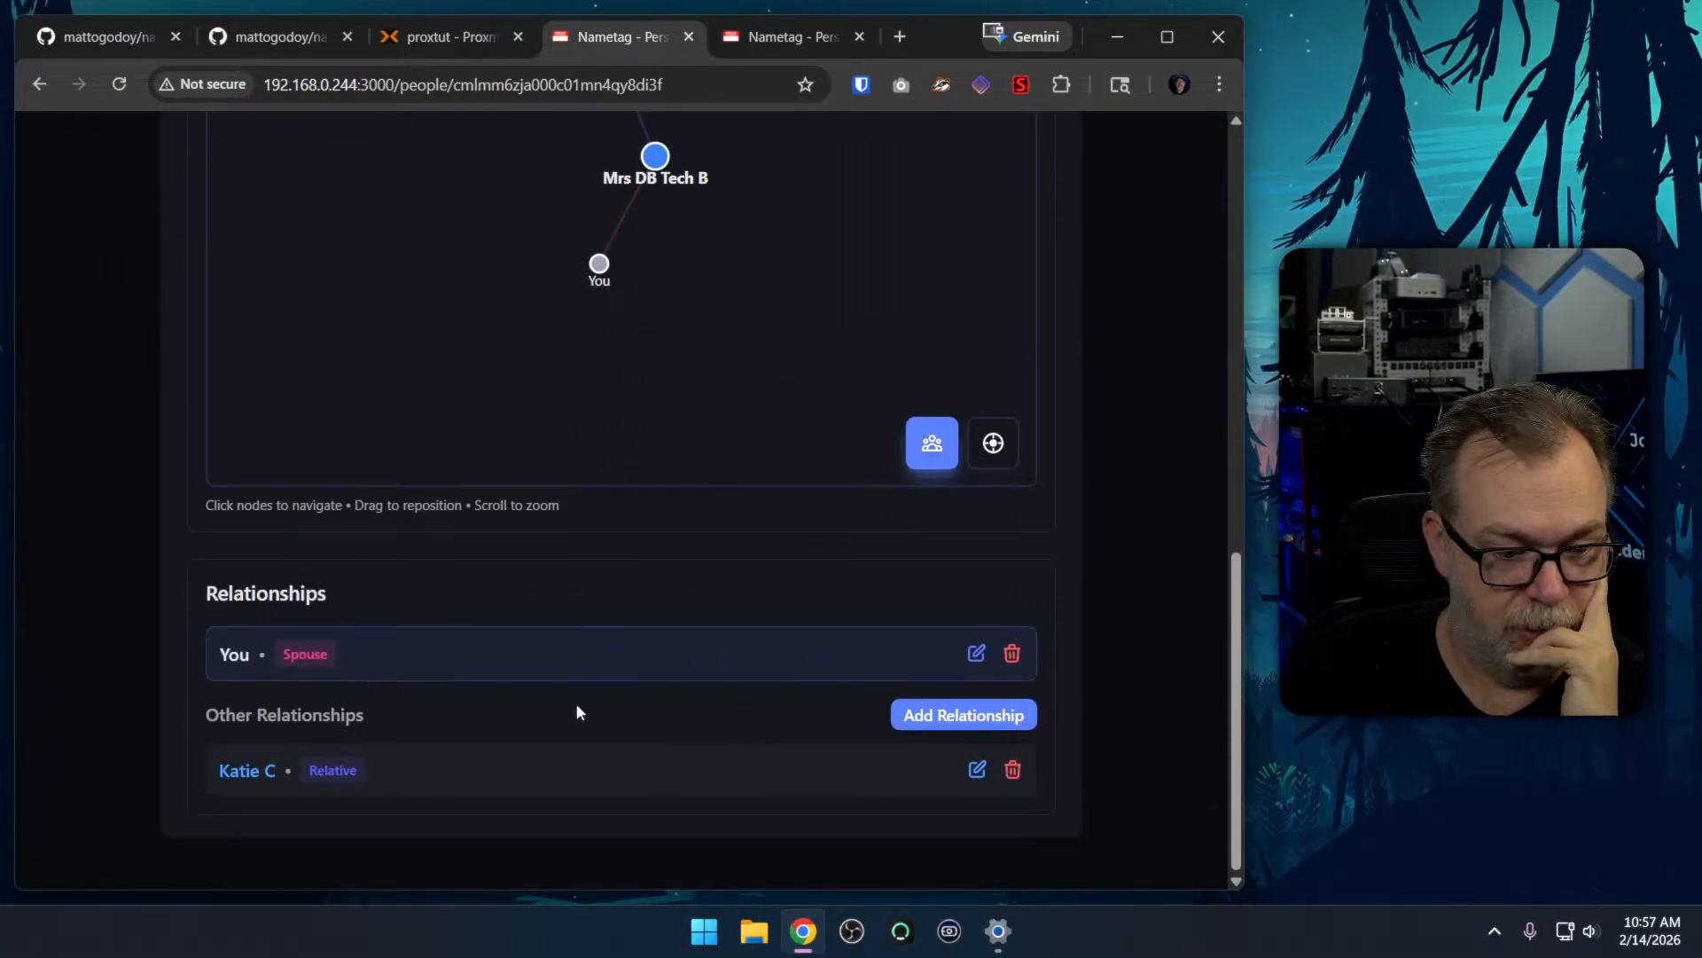
Try to add a Child relationship on the spouse's page, searching for the spouse by first name and title
click(939, 720)
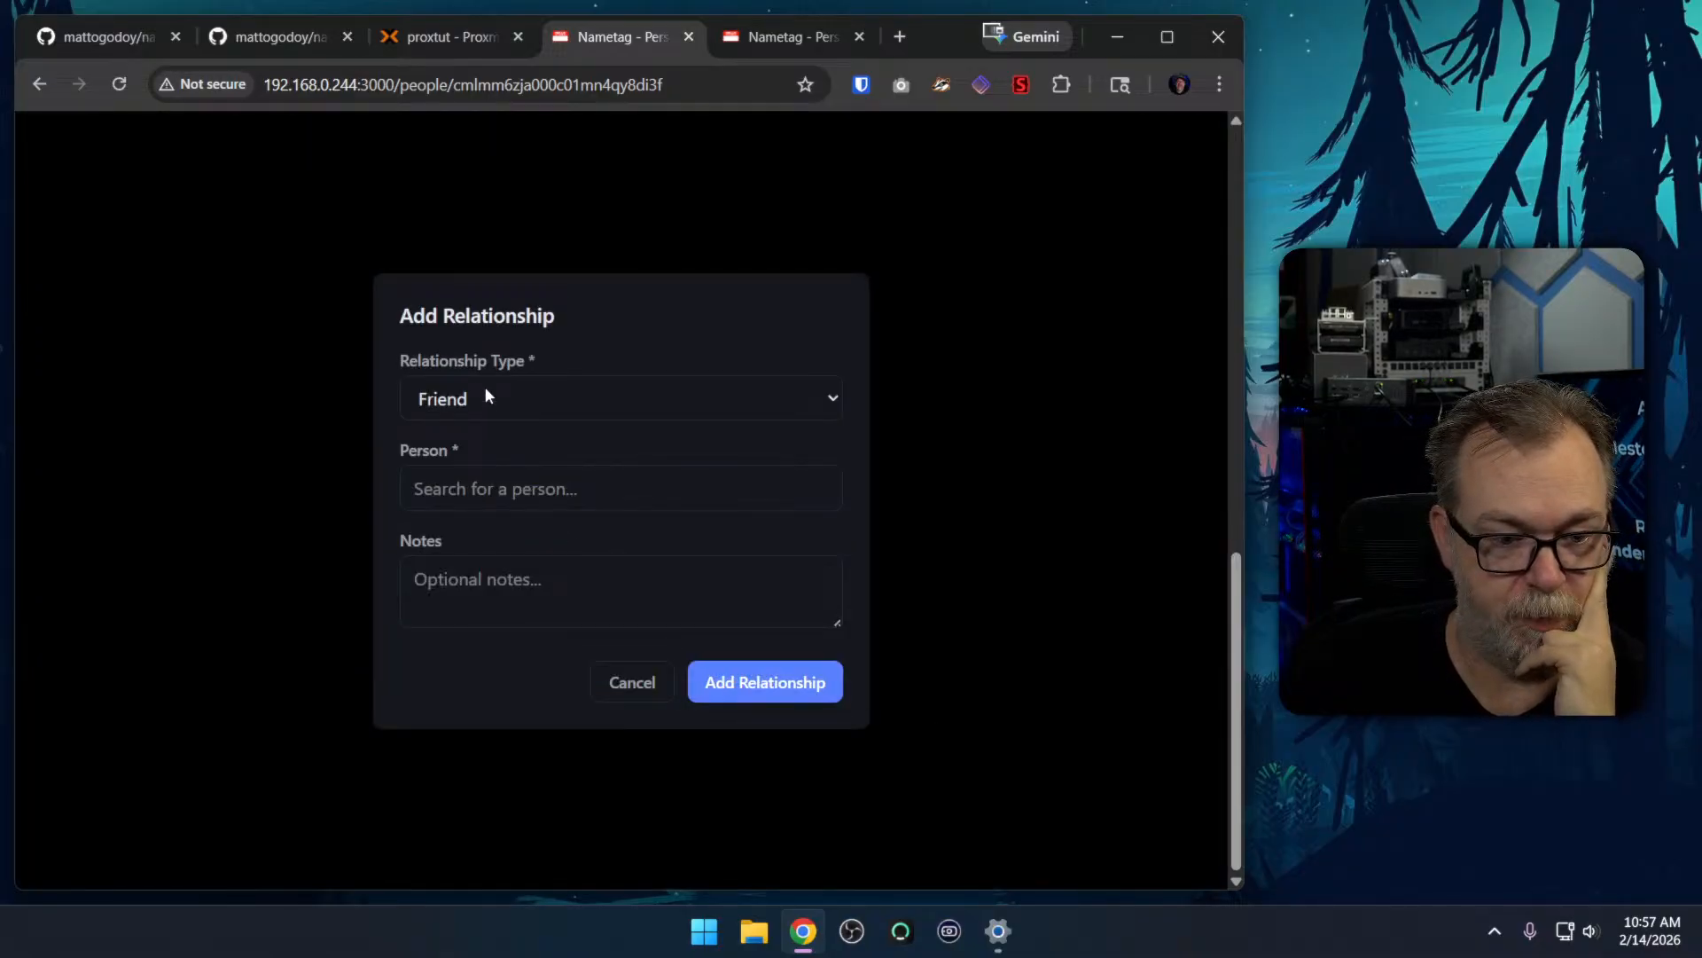
click(460, 391)
click(461, 479)
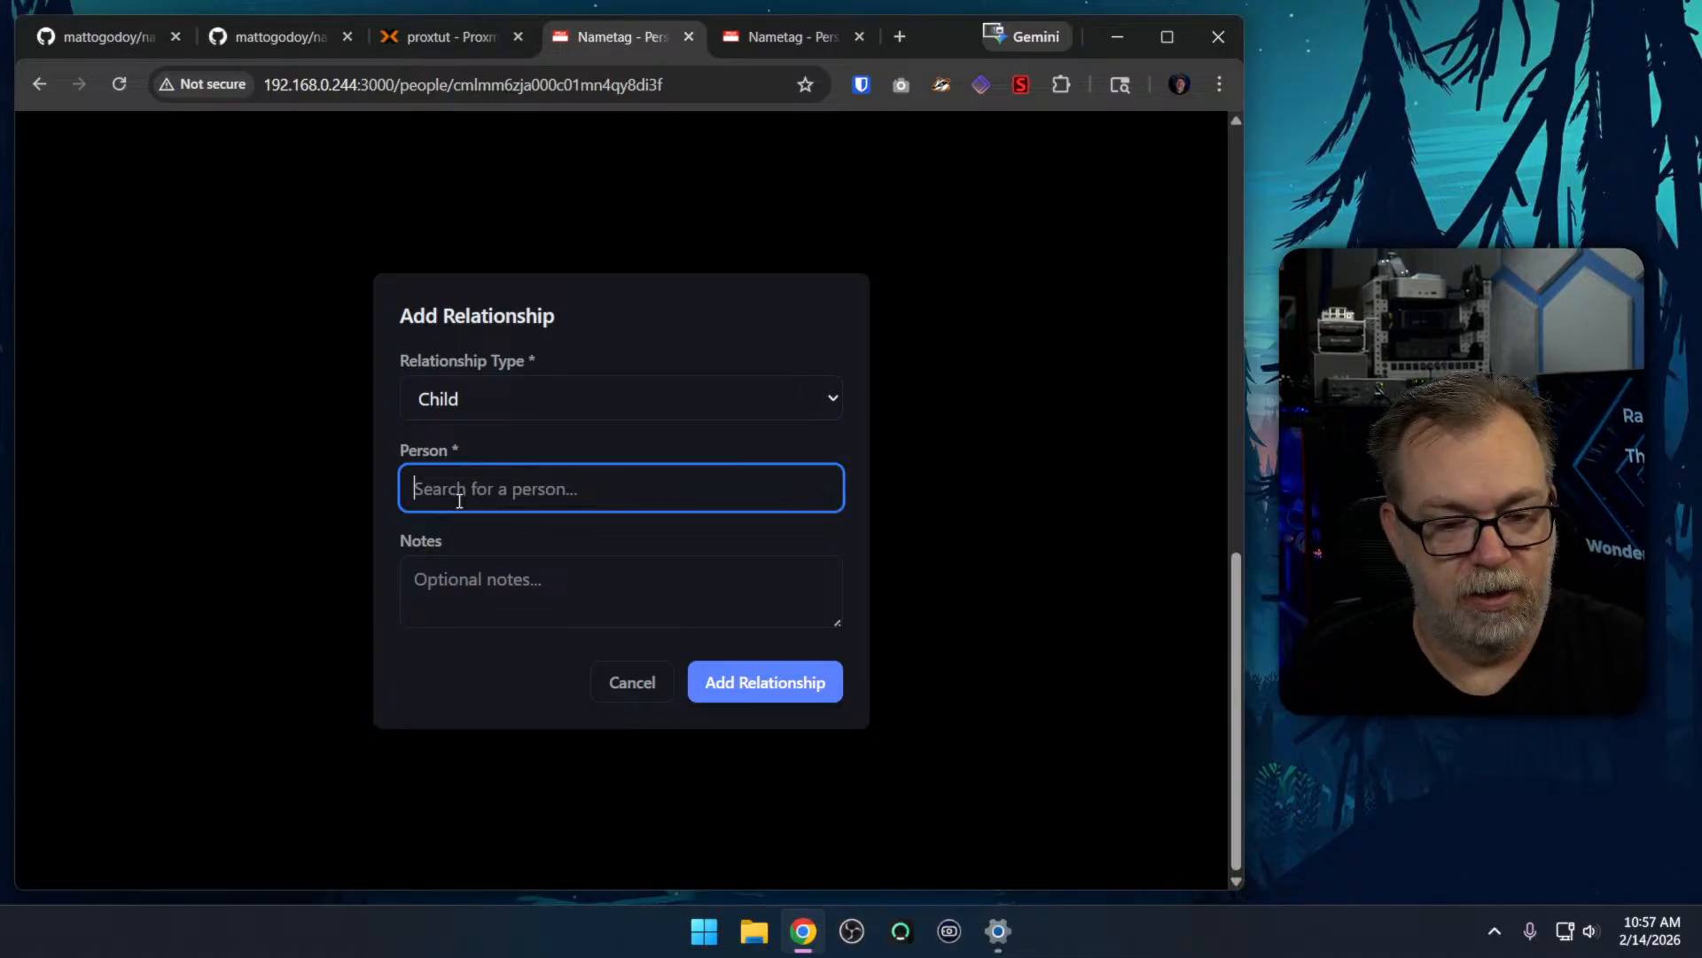
text(rac)
key(ctrl+a)
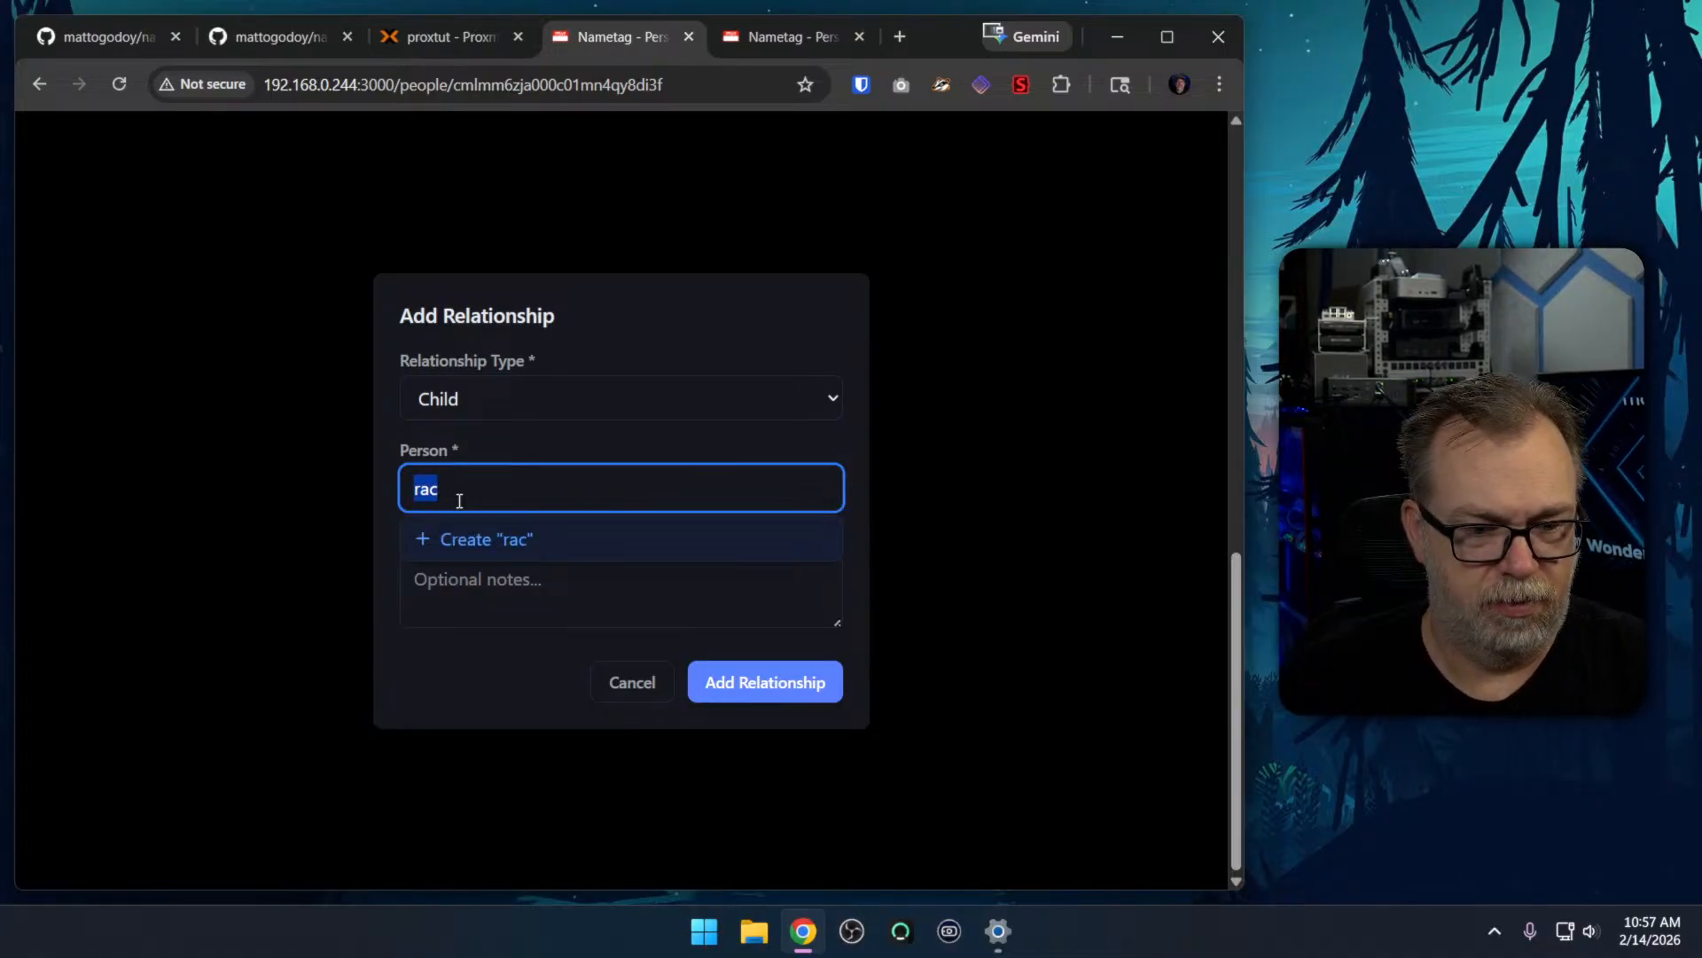
key(BackSpace)
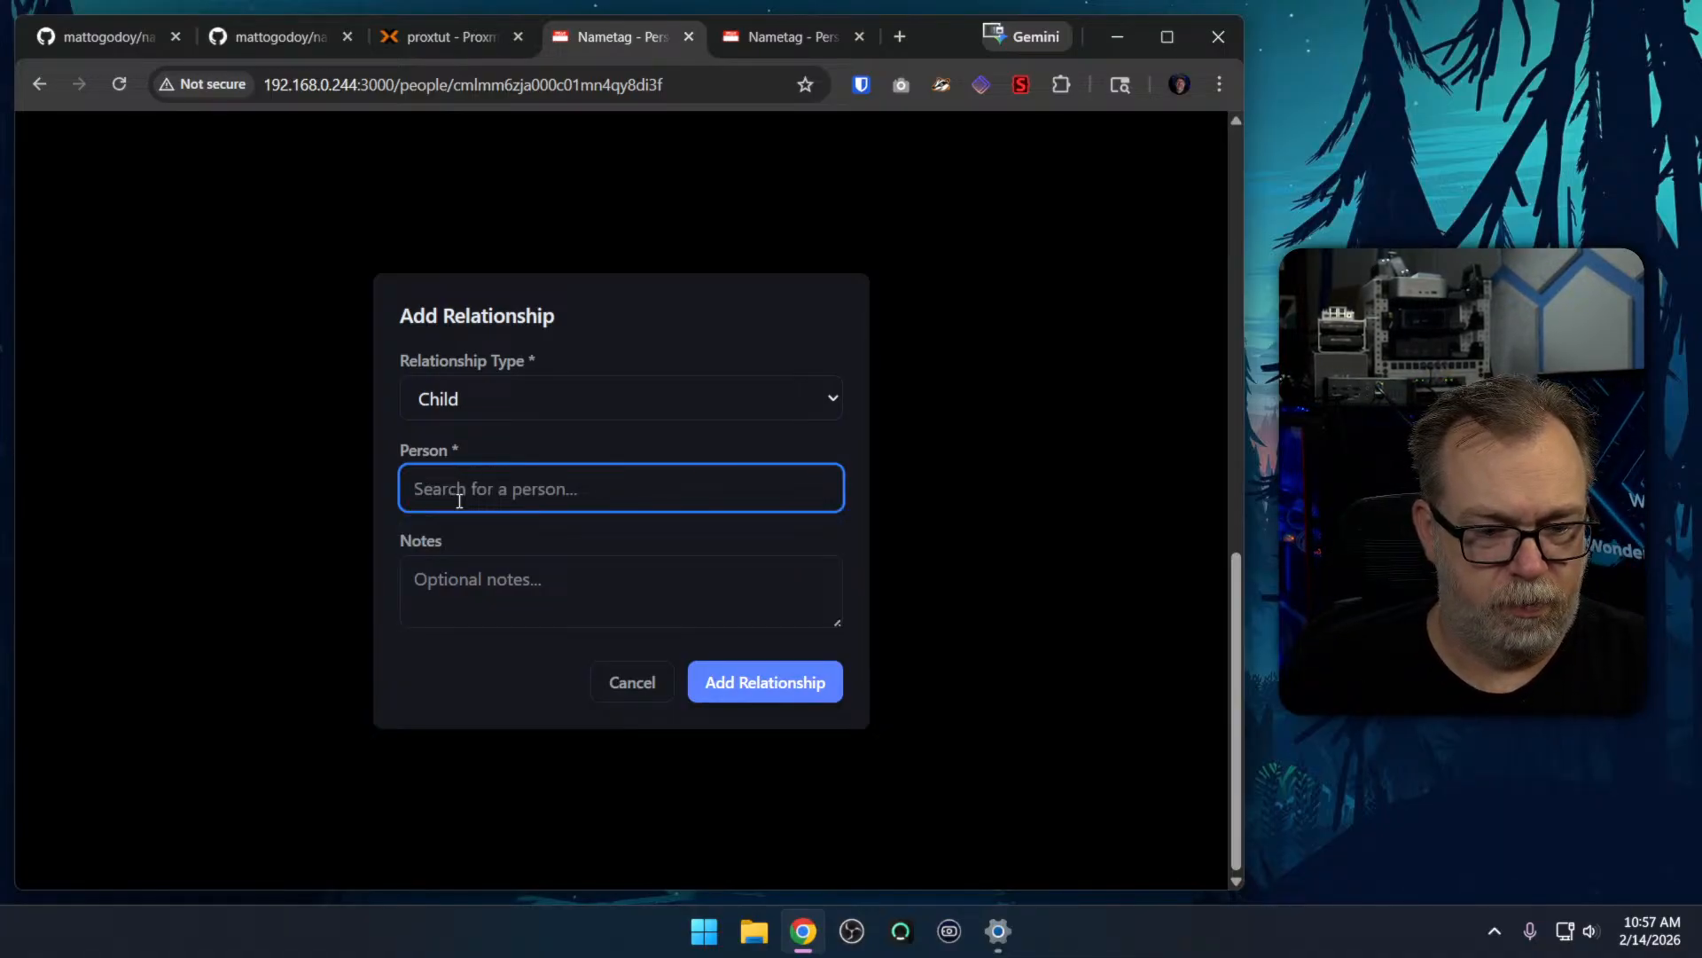
text(Rac)
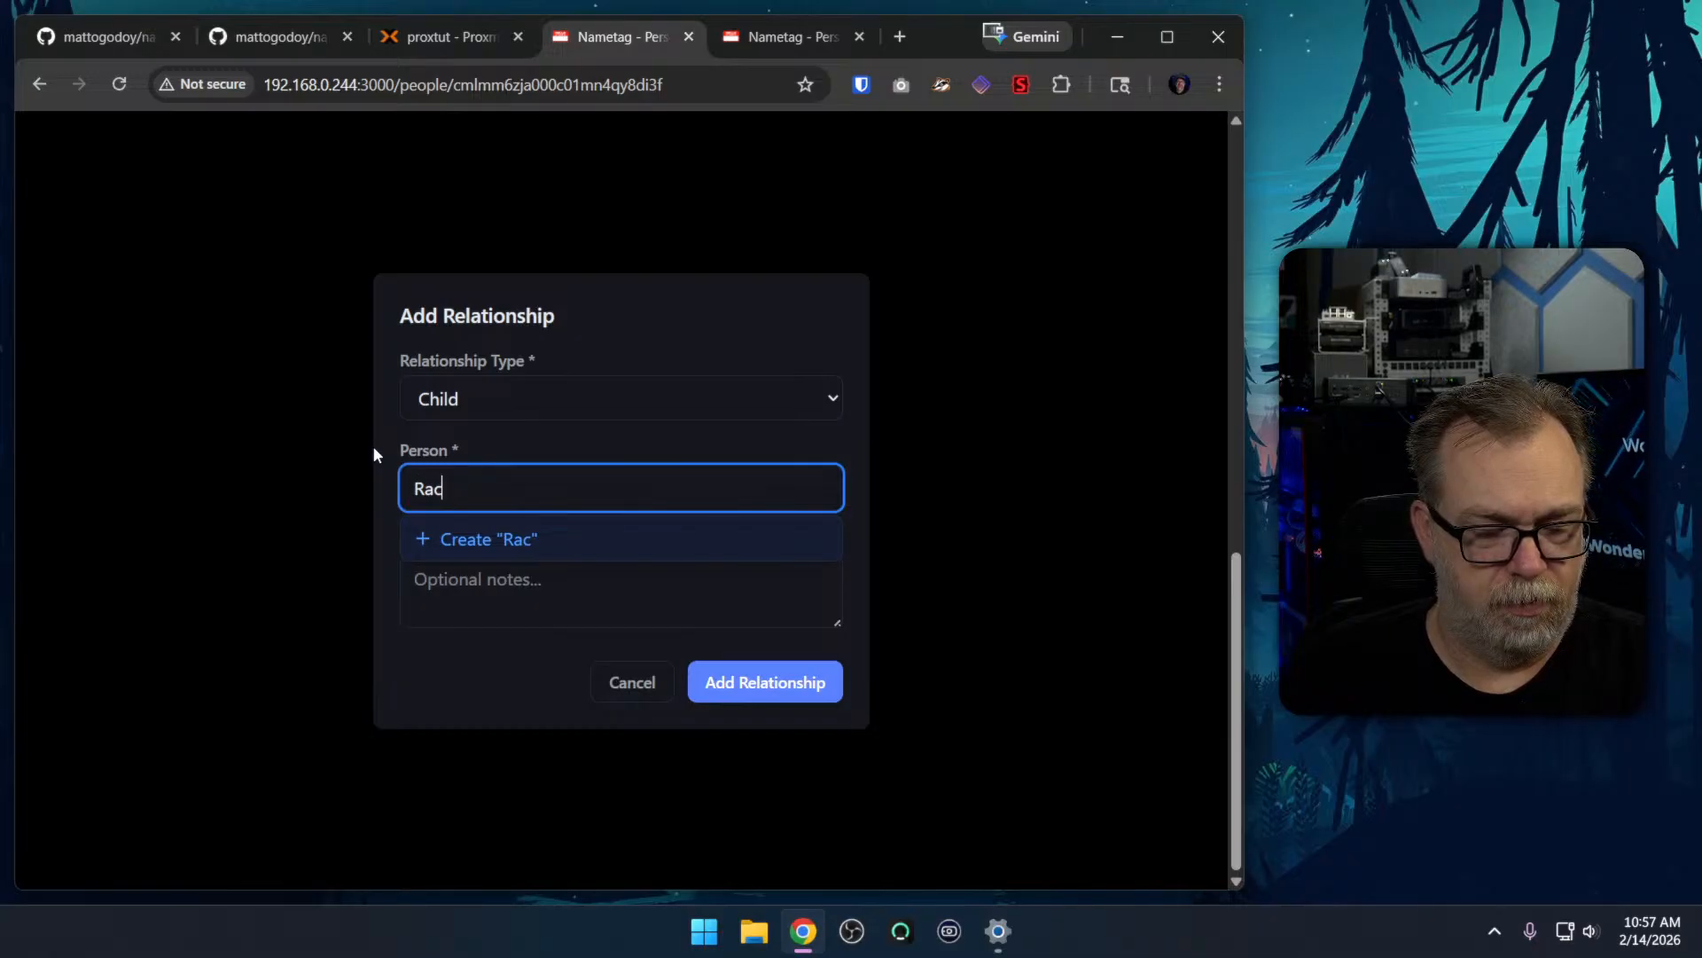
text(hel)
key(ctrl+a)
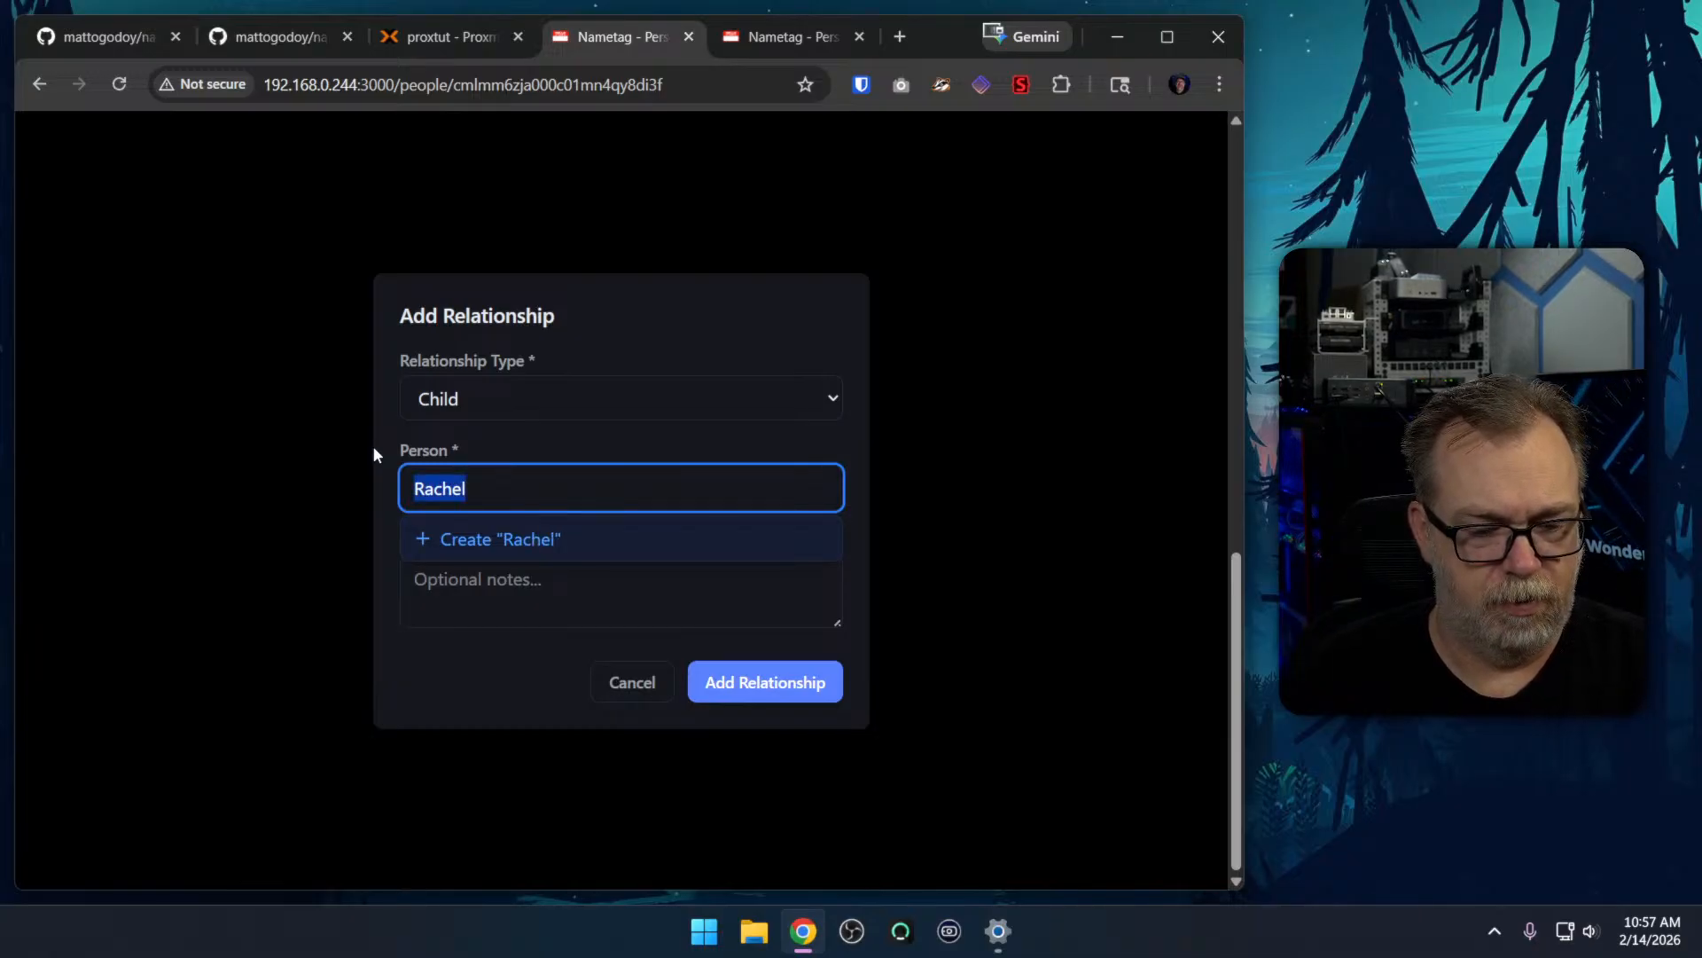
key(BackSpace)
text(Mrs)
key(ctrl+a)
key(BackSpace)
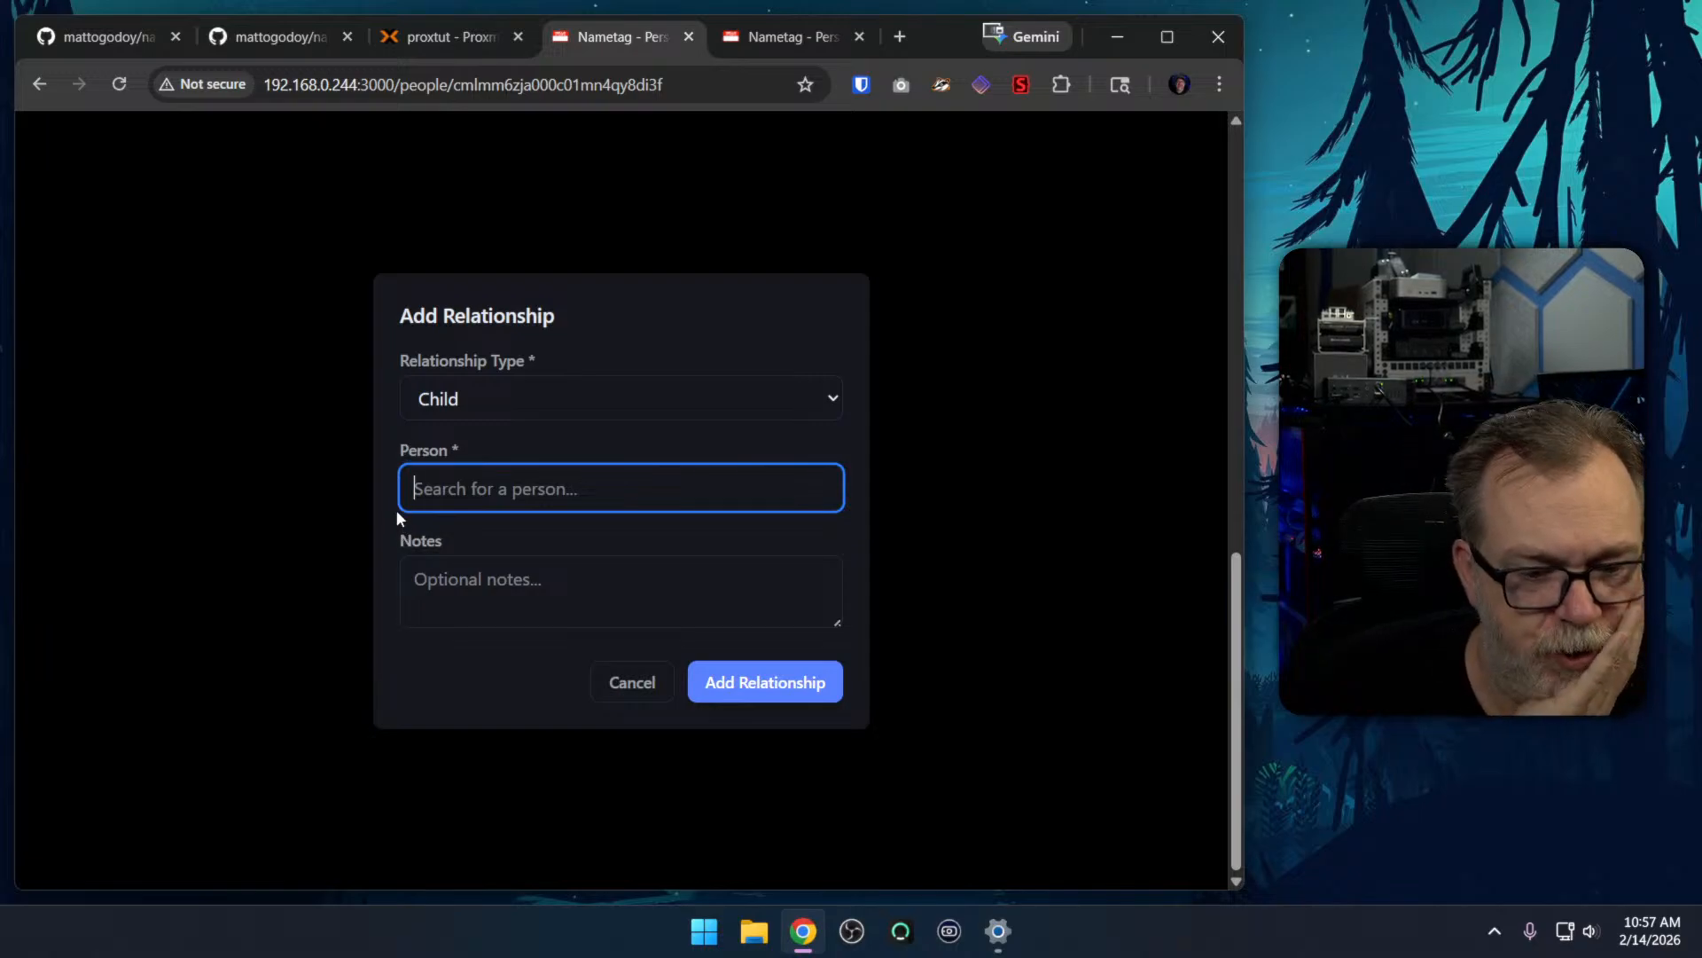
click(610, 672)
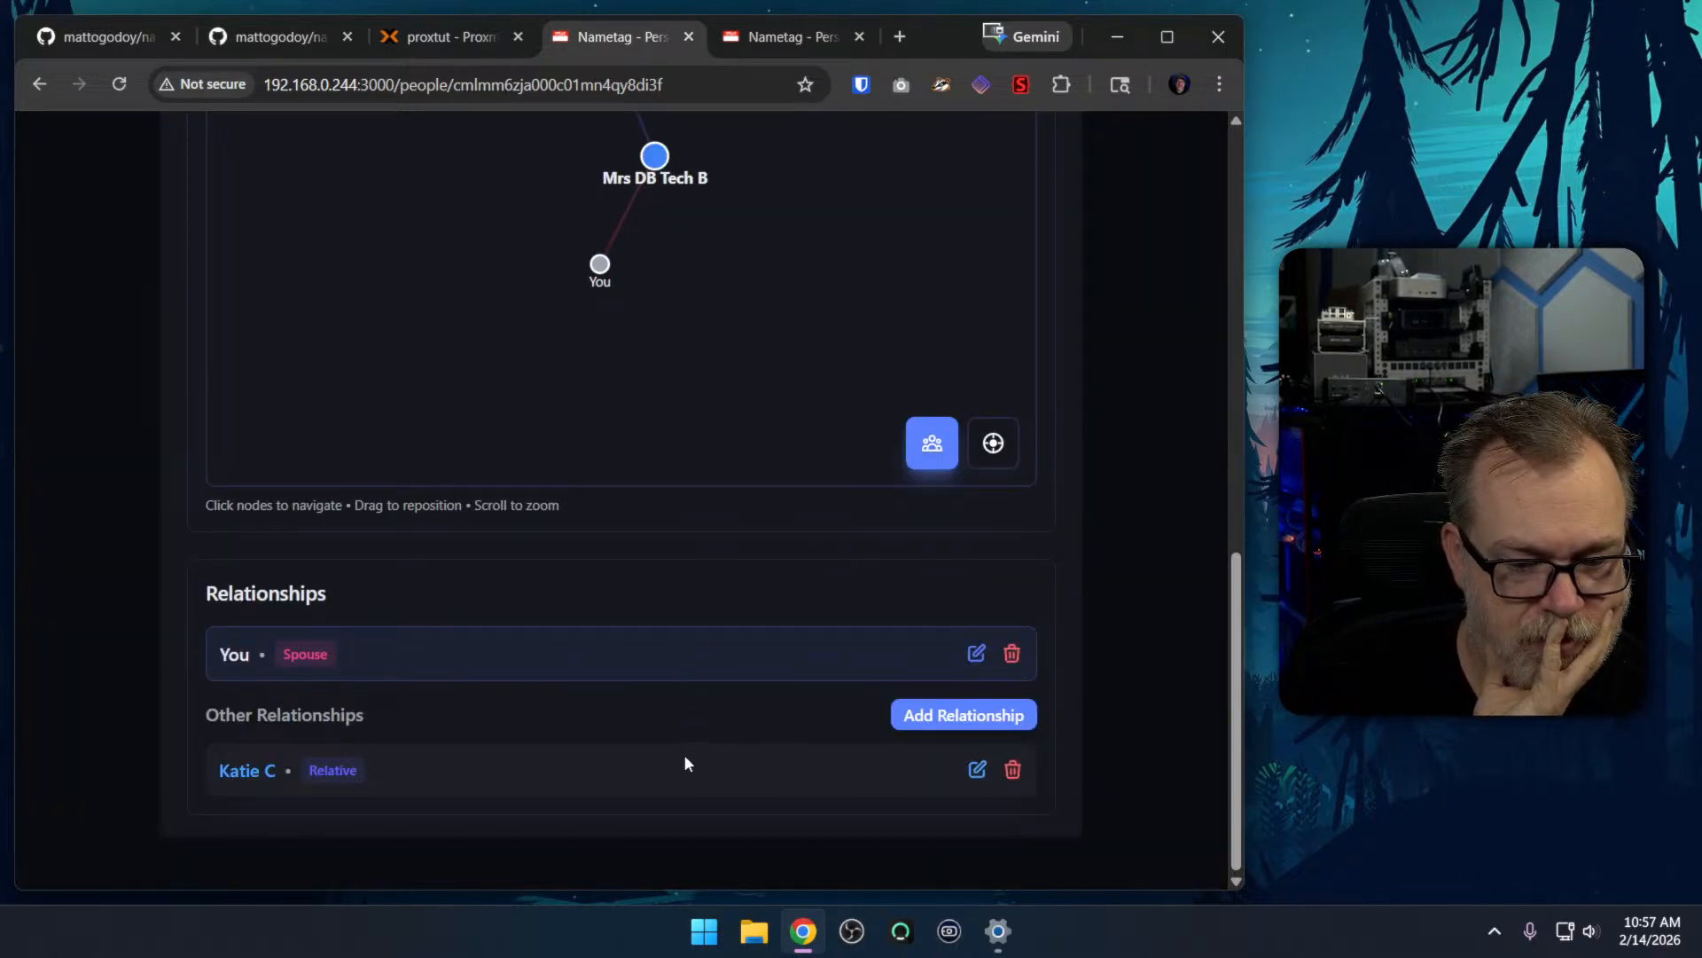
click(897, 716)
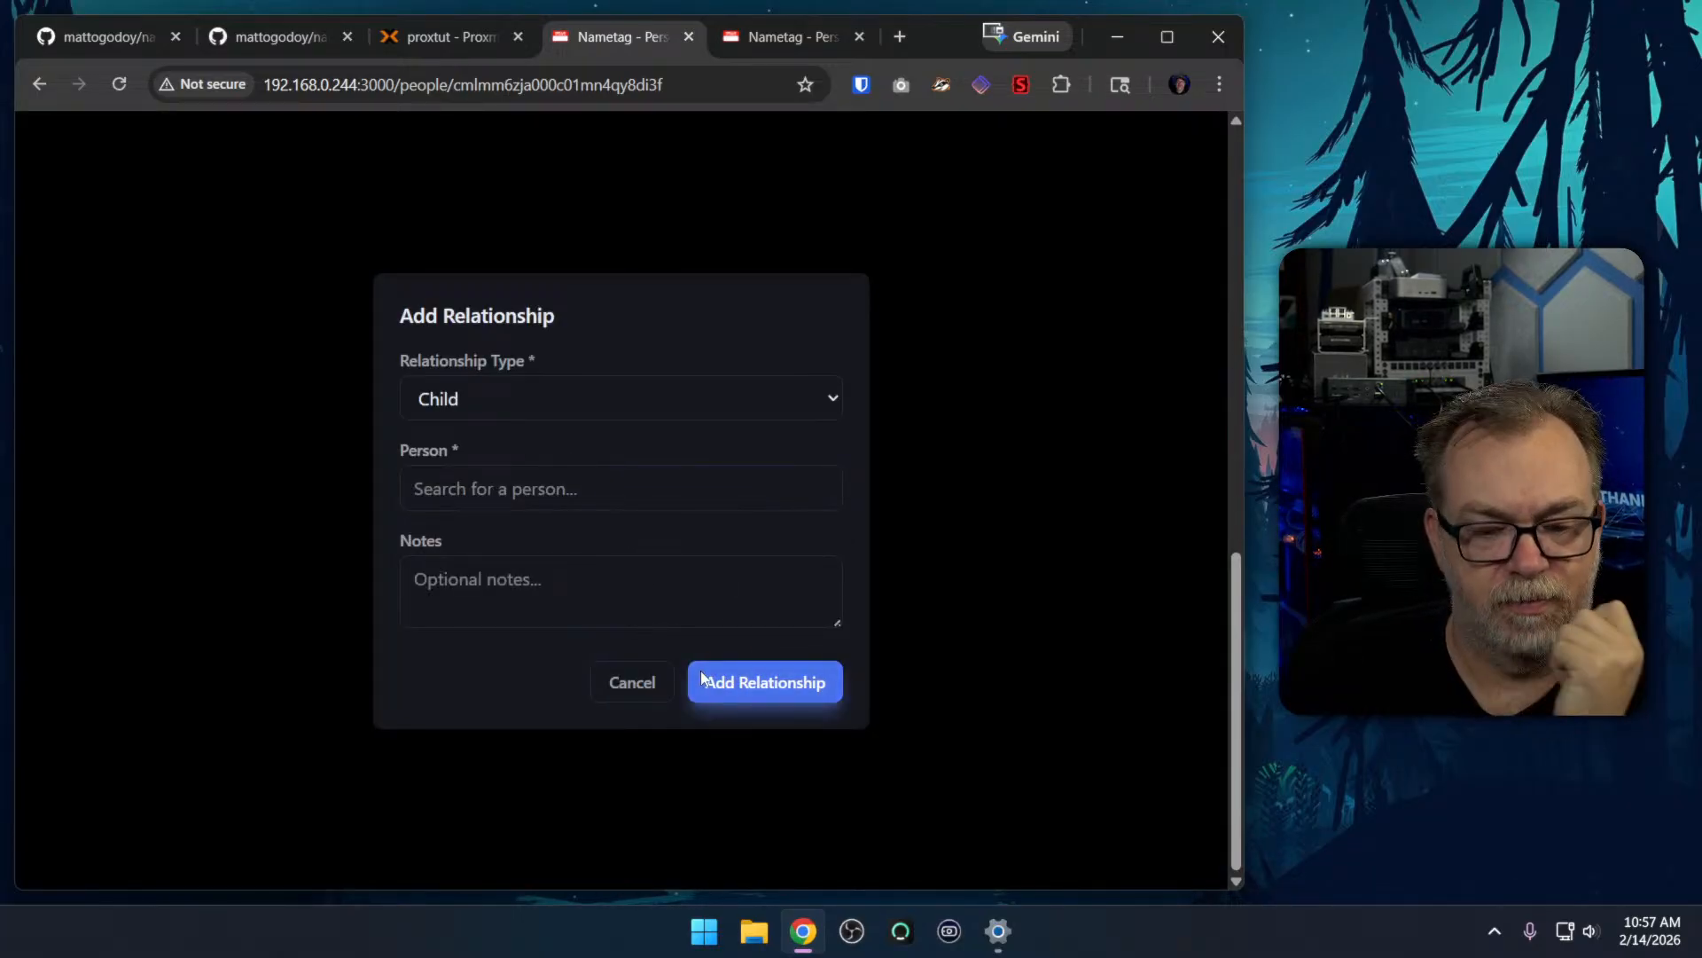
click(618, 701)
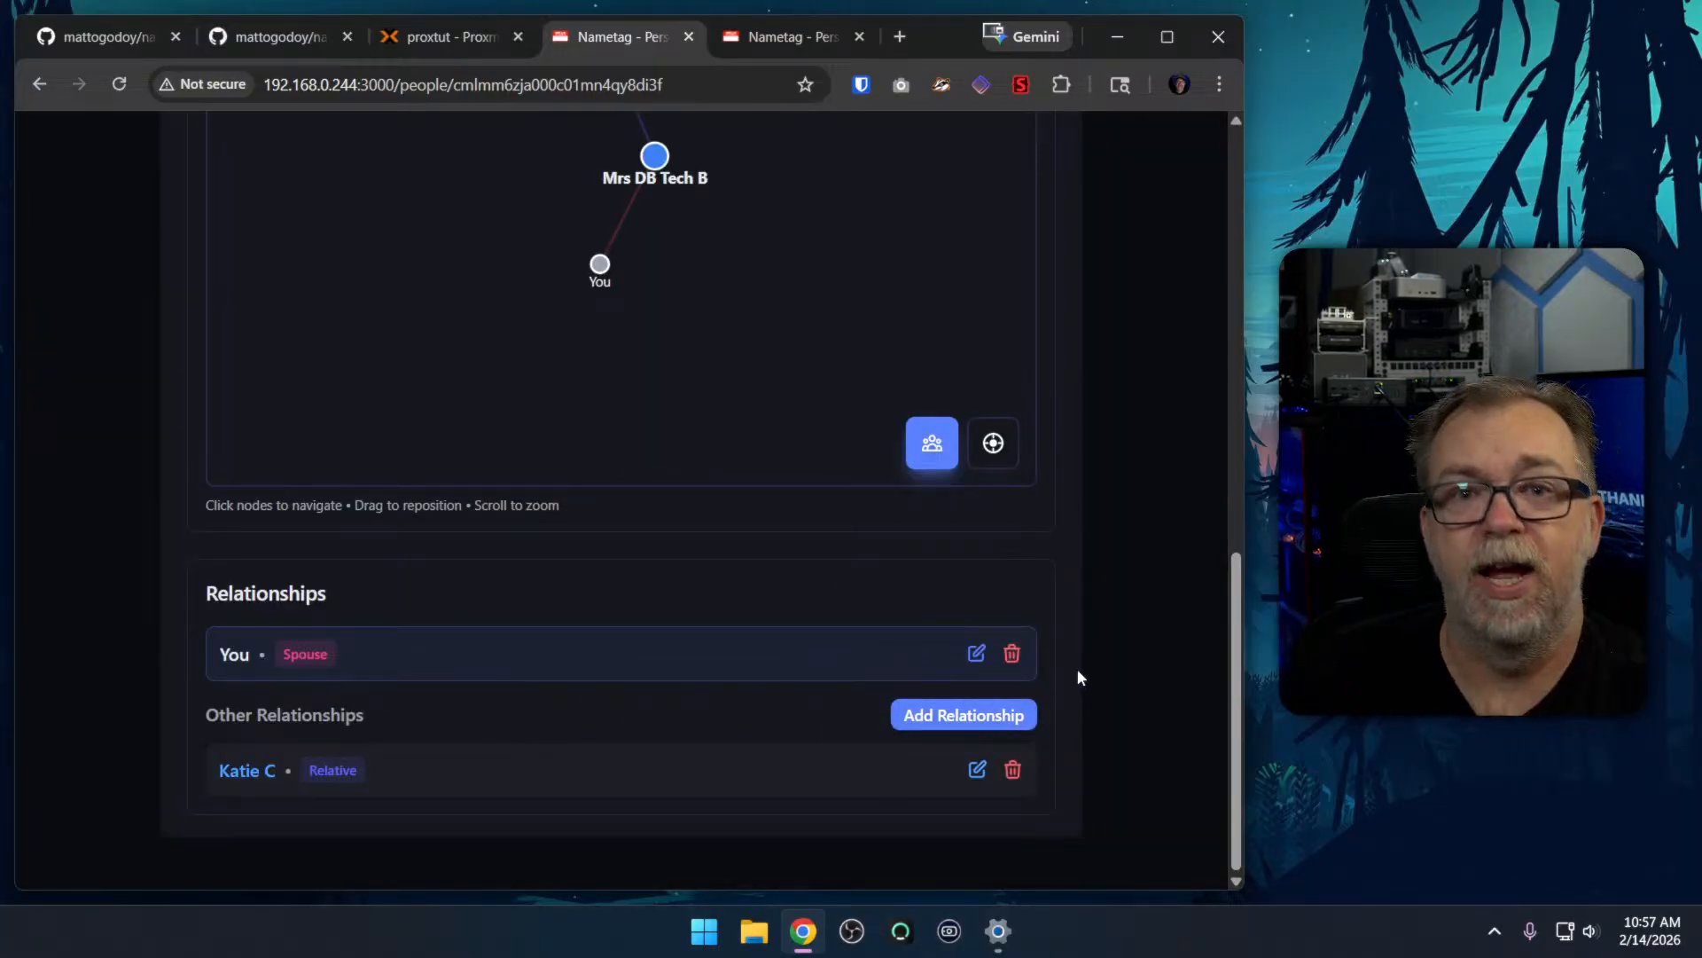
scroll(1083, 663, up, 10)
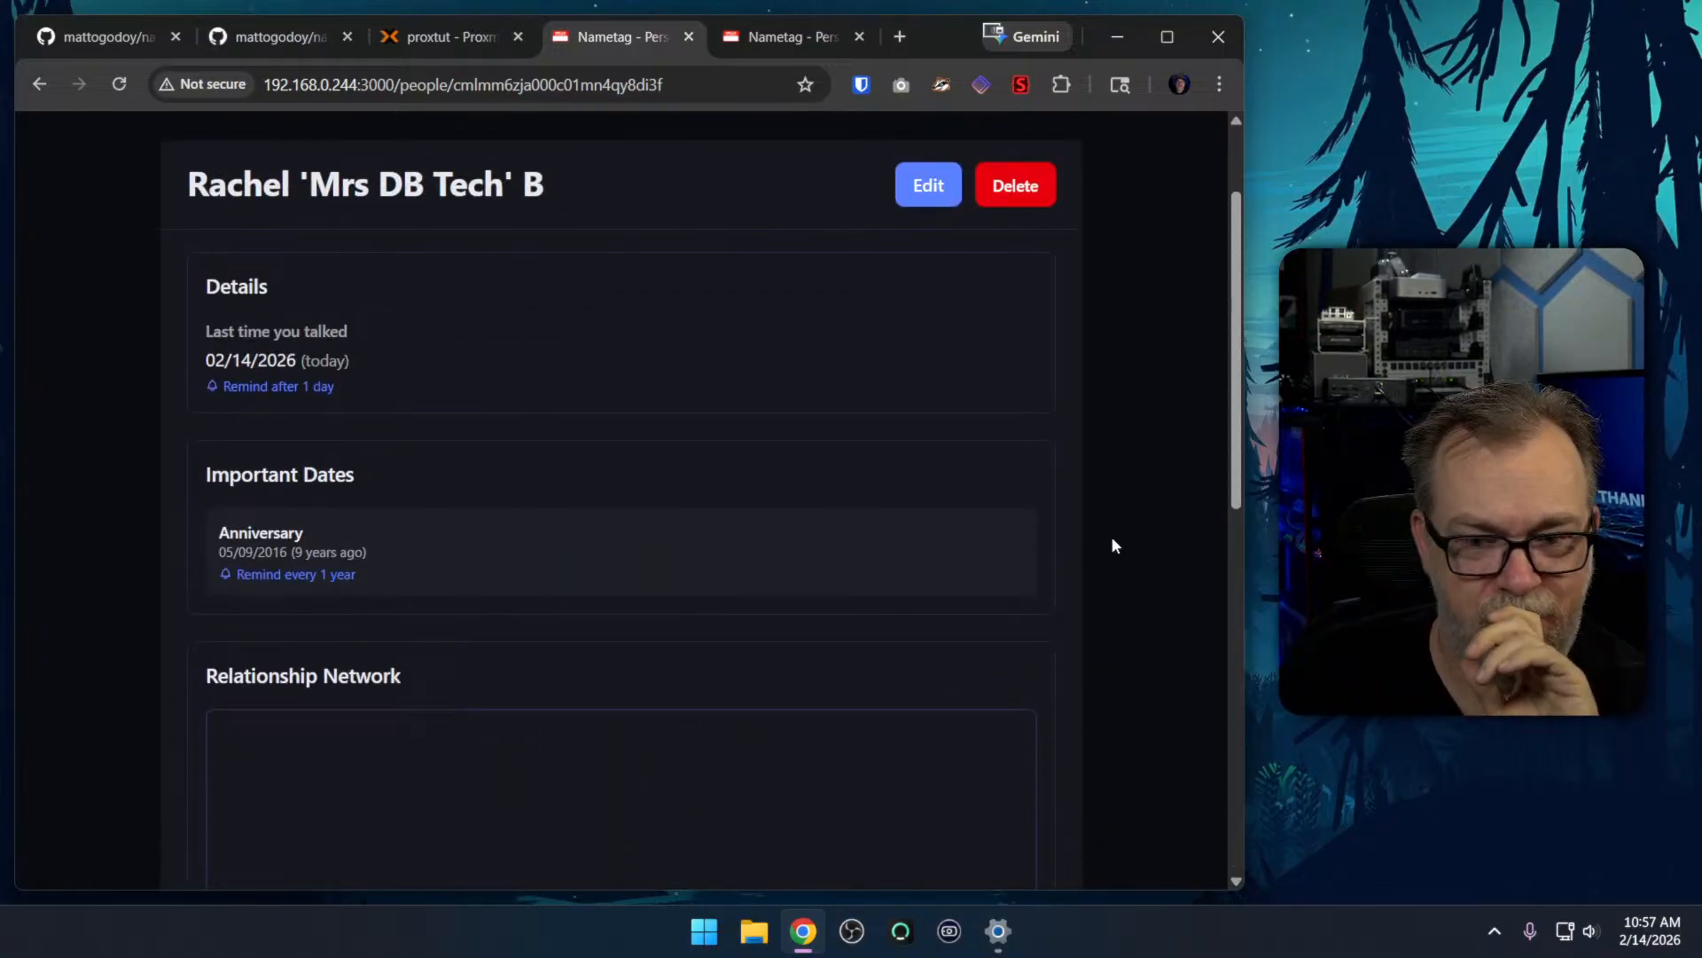
scroll(1114, 566, up, 2)
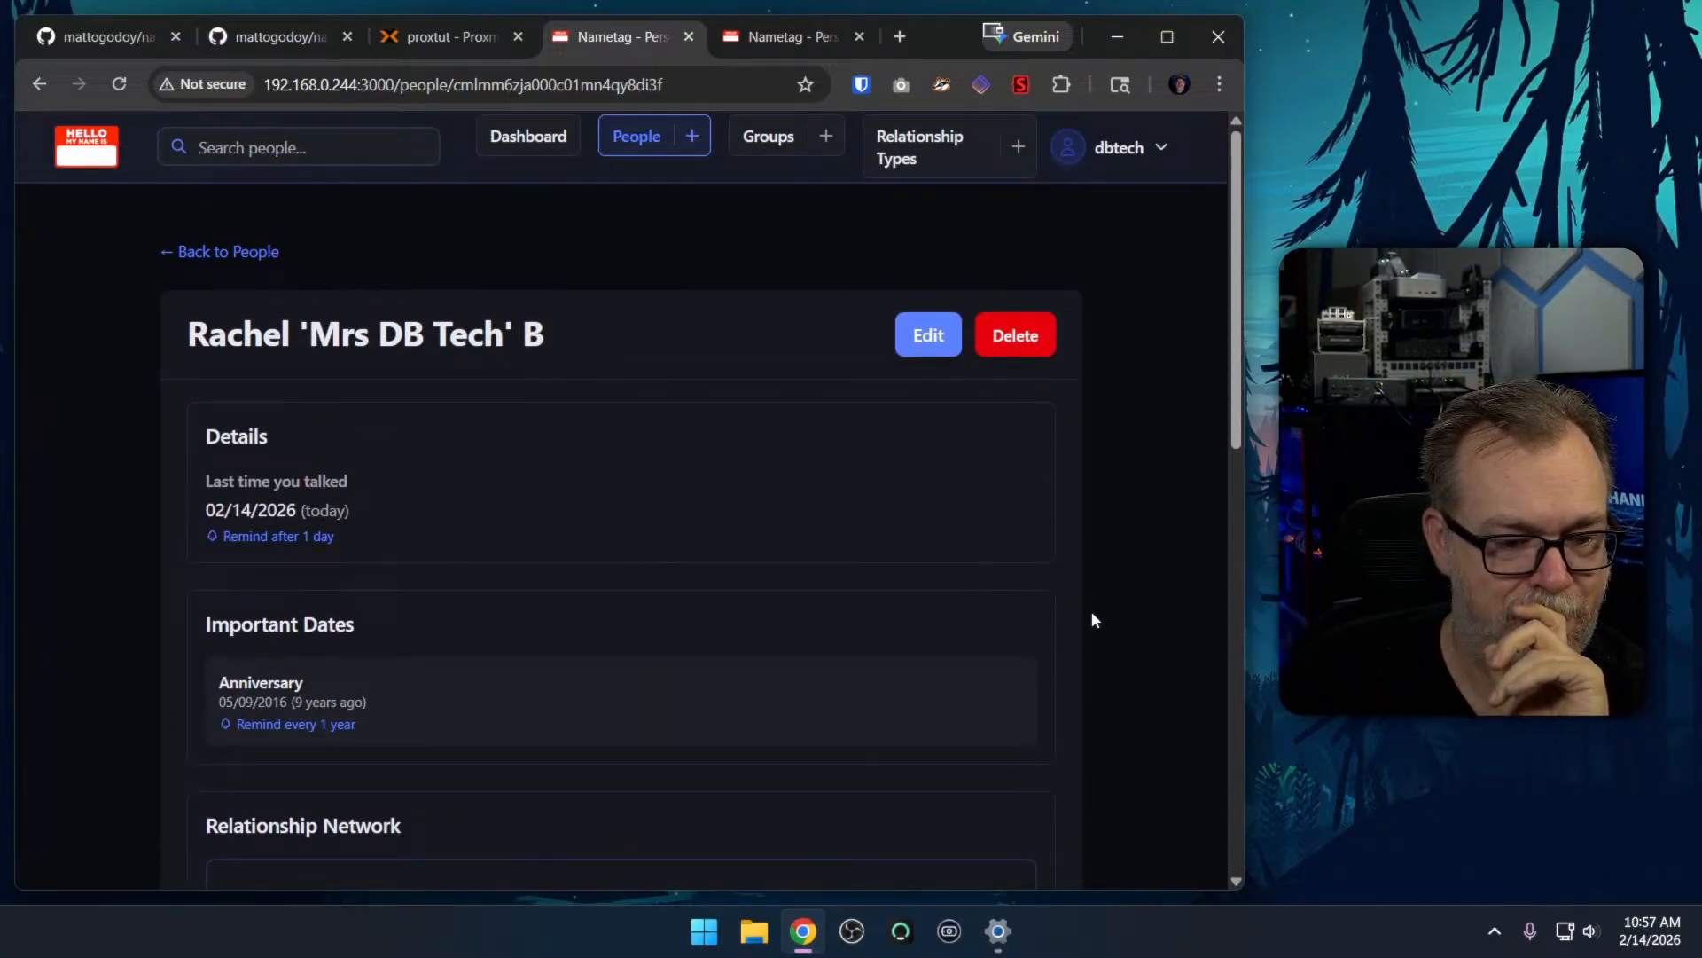
Try to add another relationship of type Child without specifying a person, and cancel it
scroll(1071, 609, down, 10)
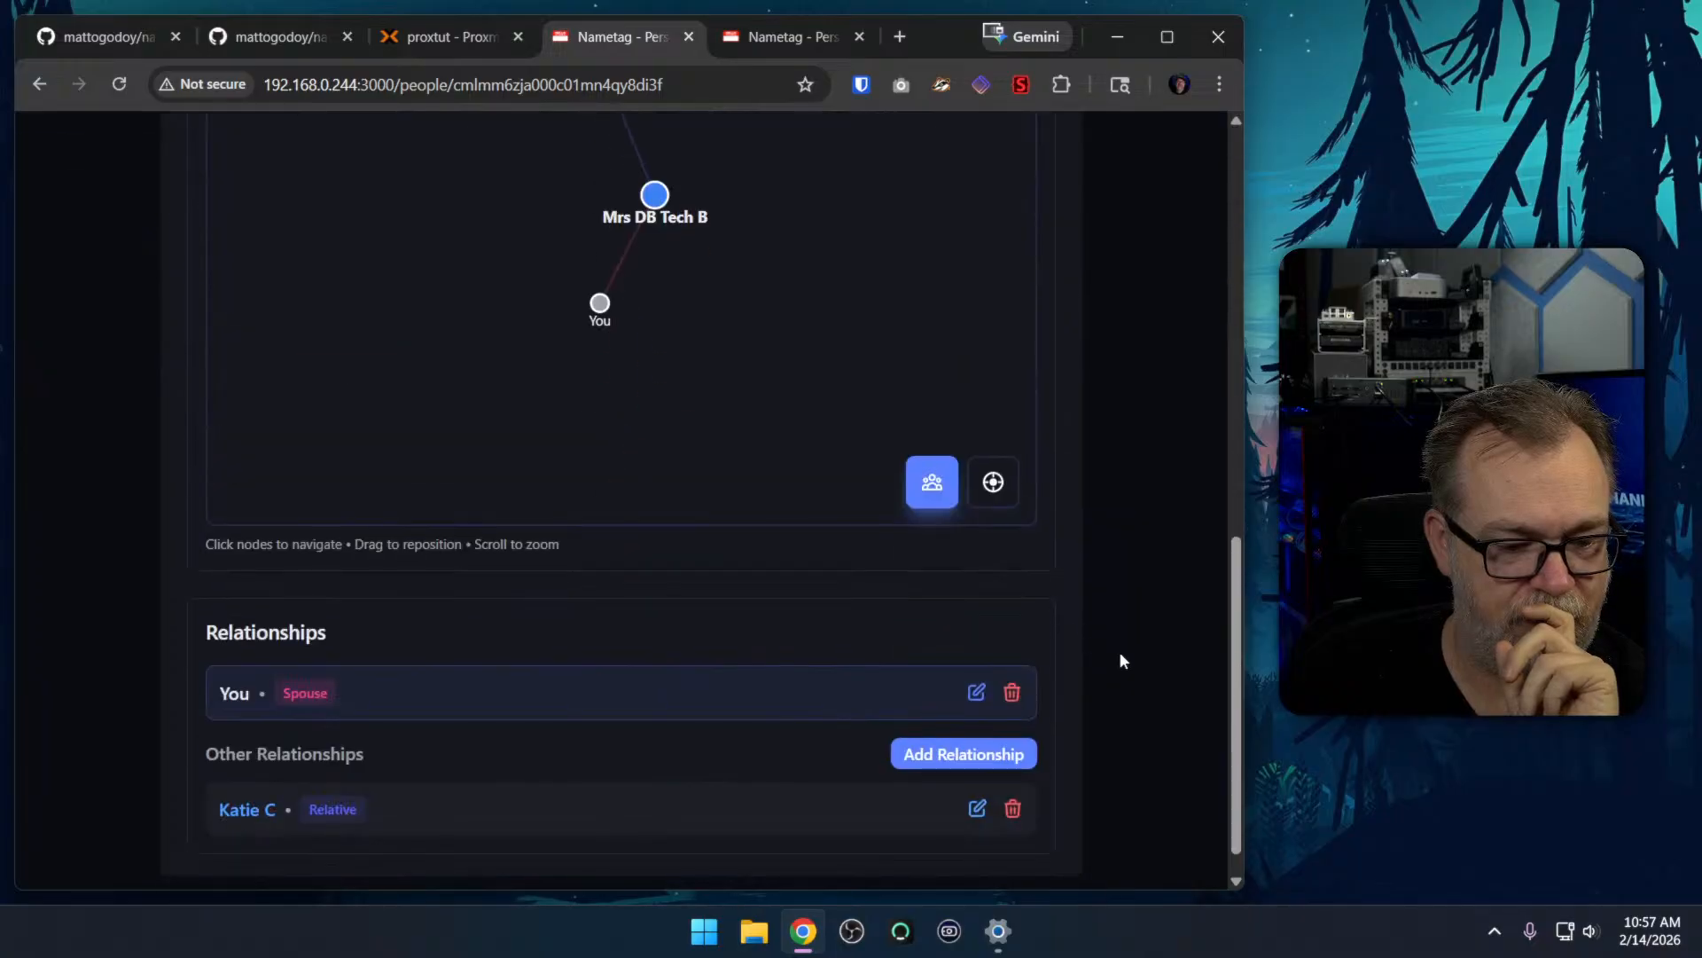
click(969, 758)
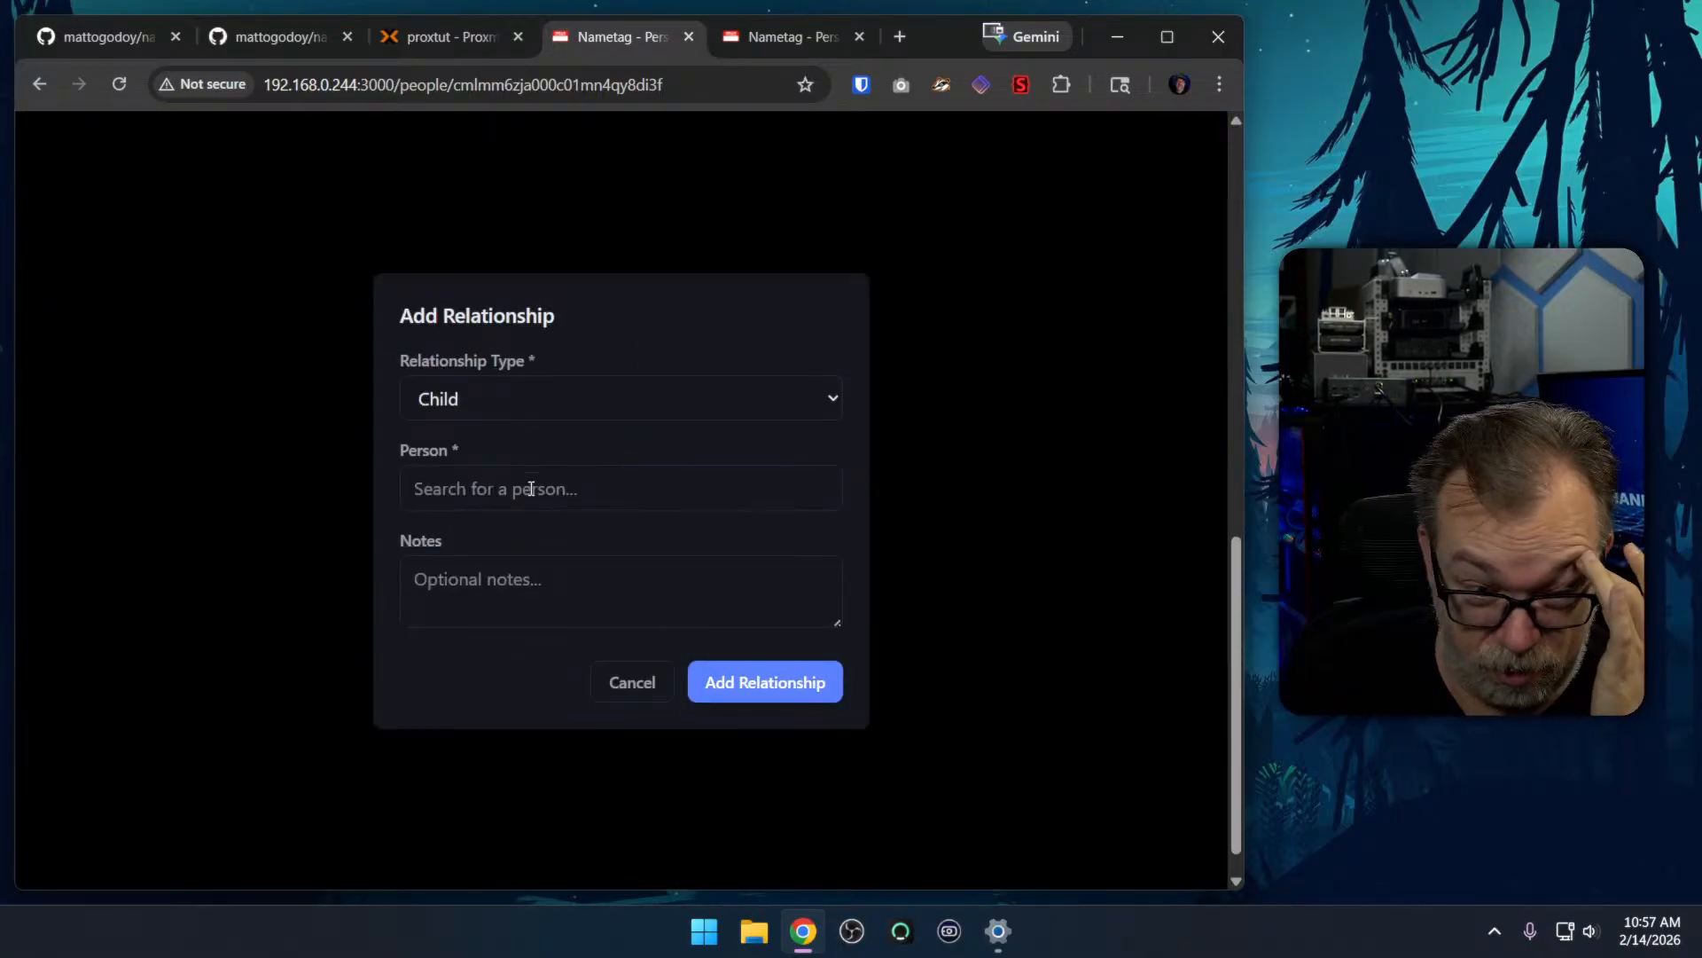
click(482, 409)
click(473, 470)
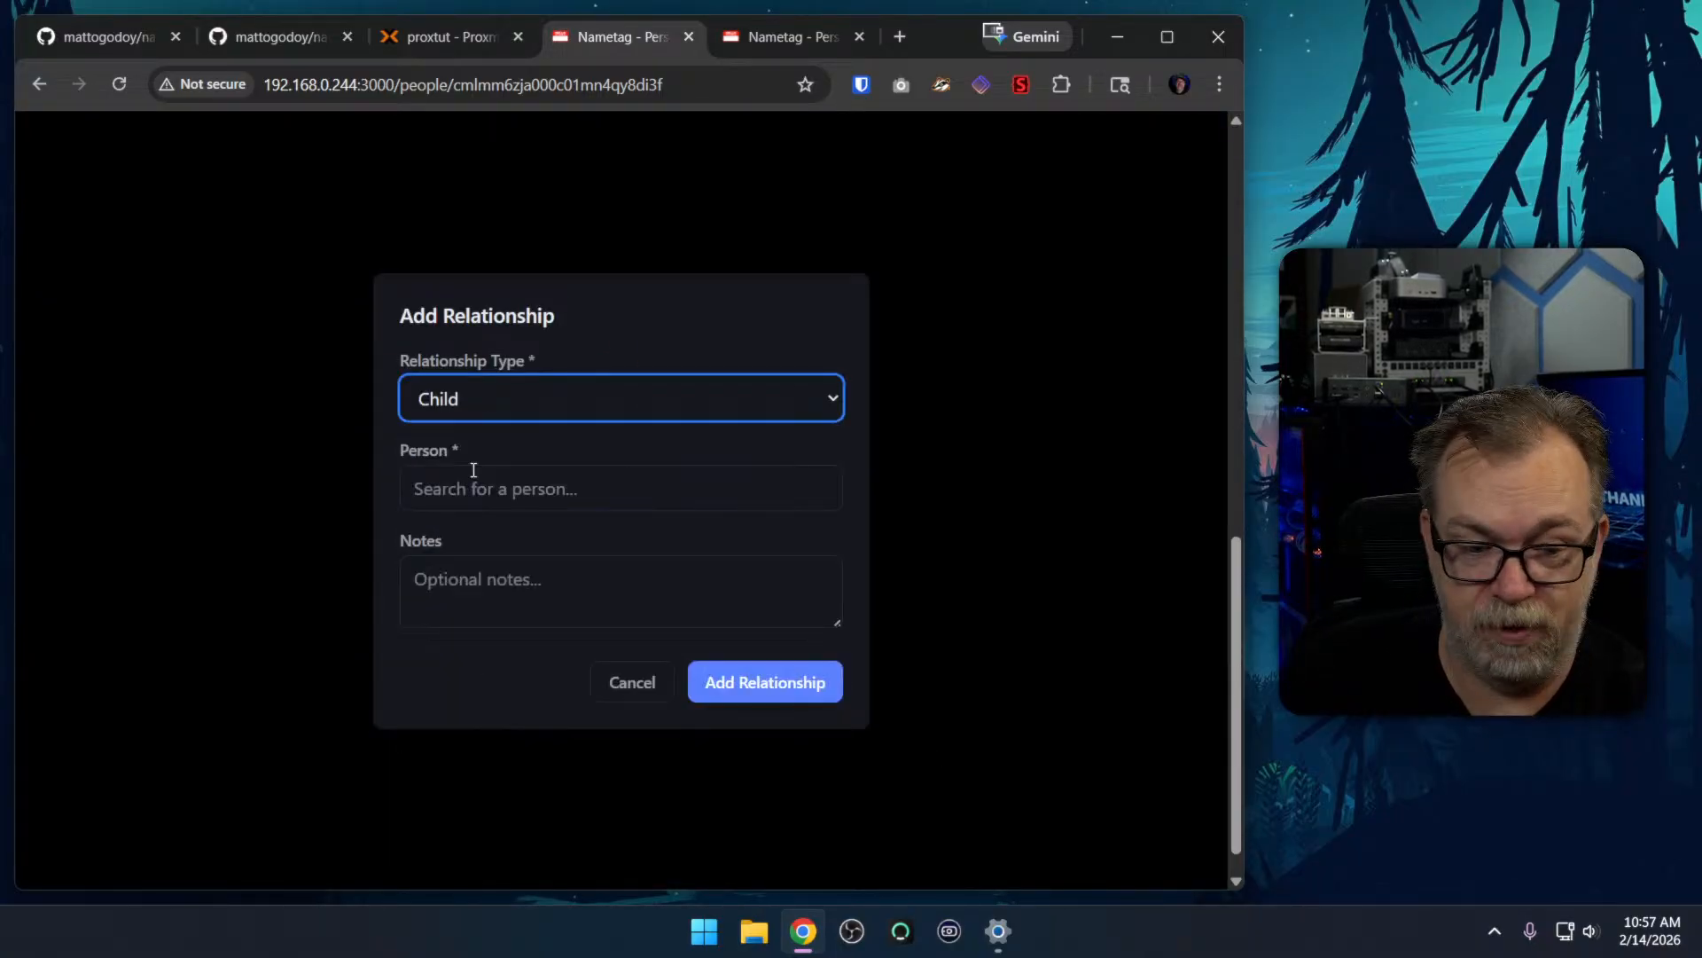
click(491, 488)
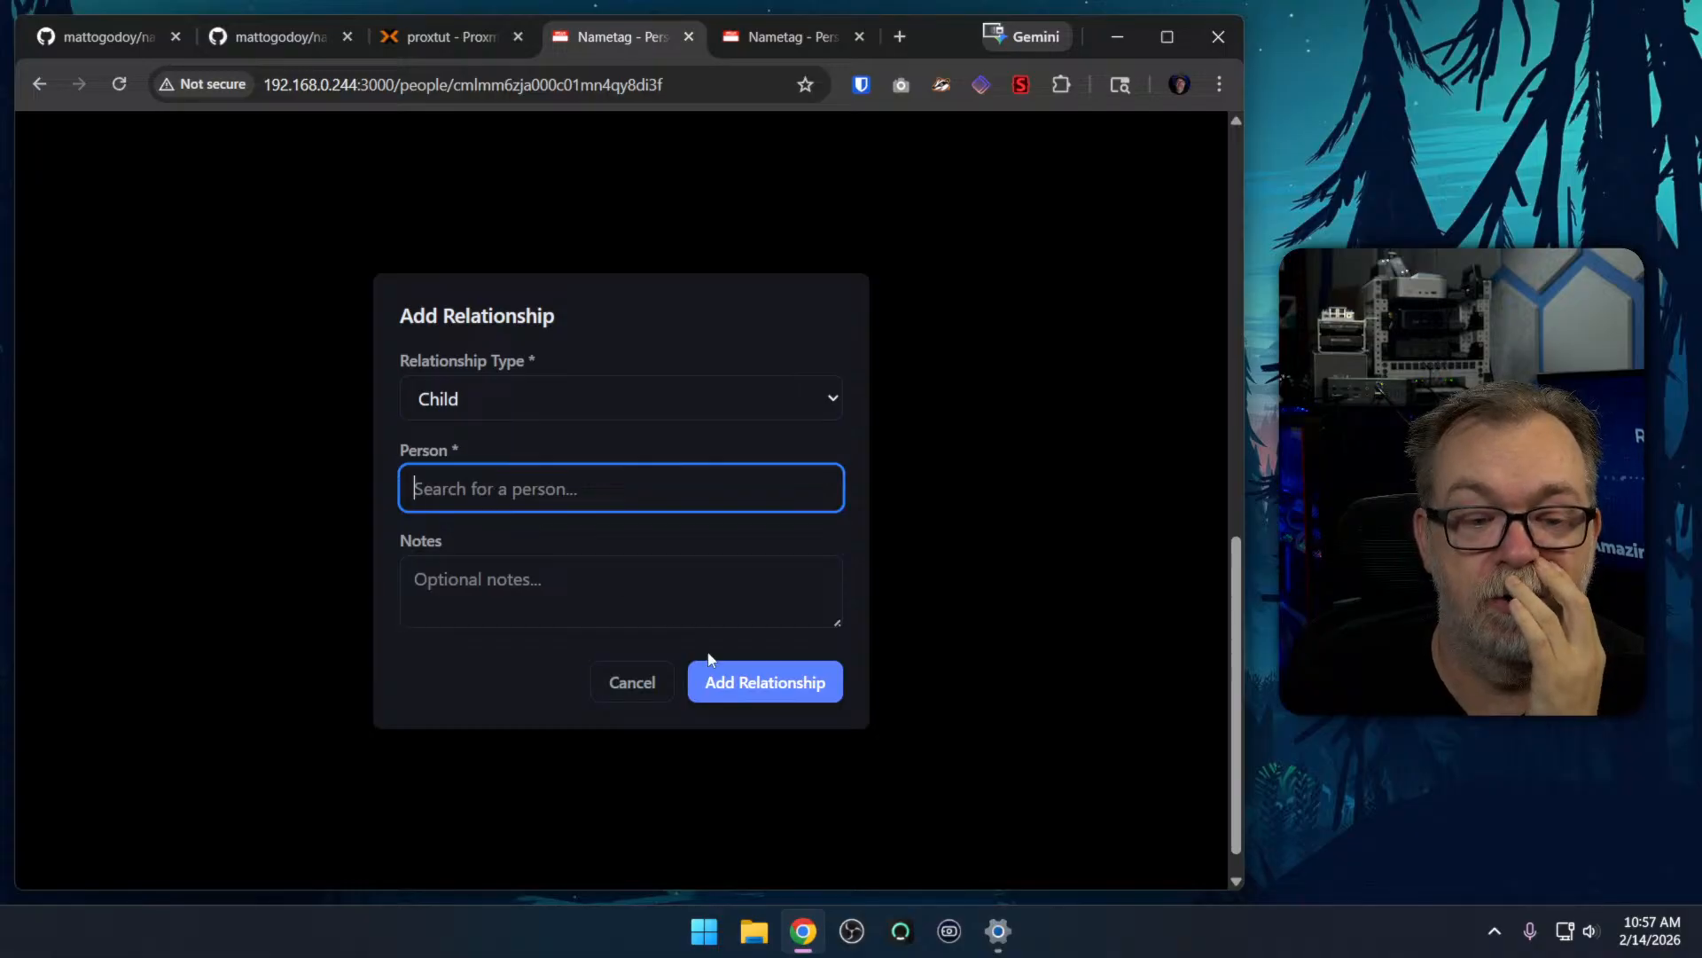
click(522, 651)
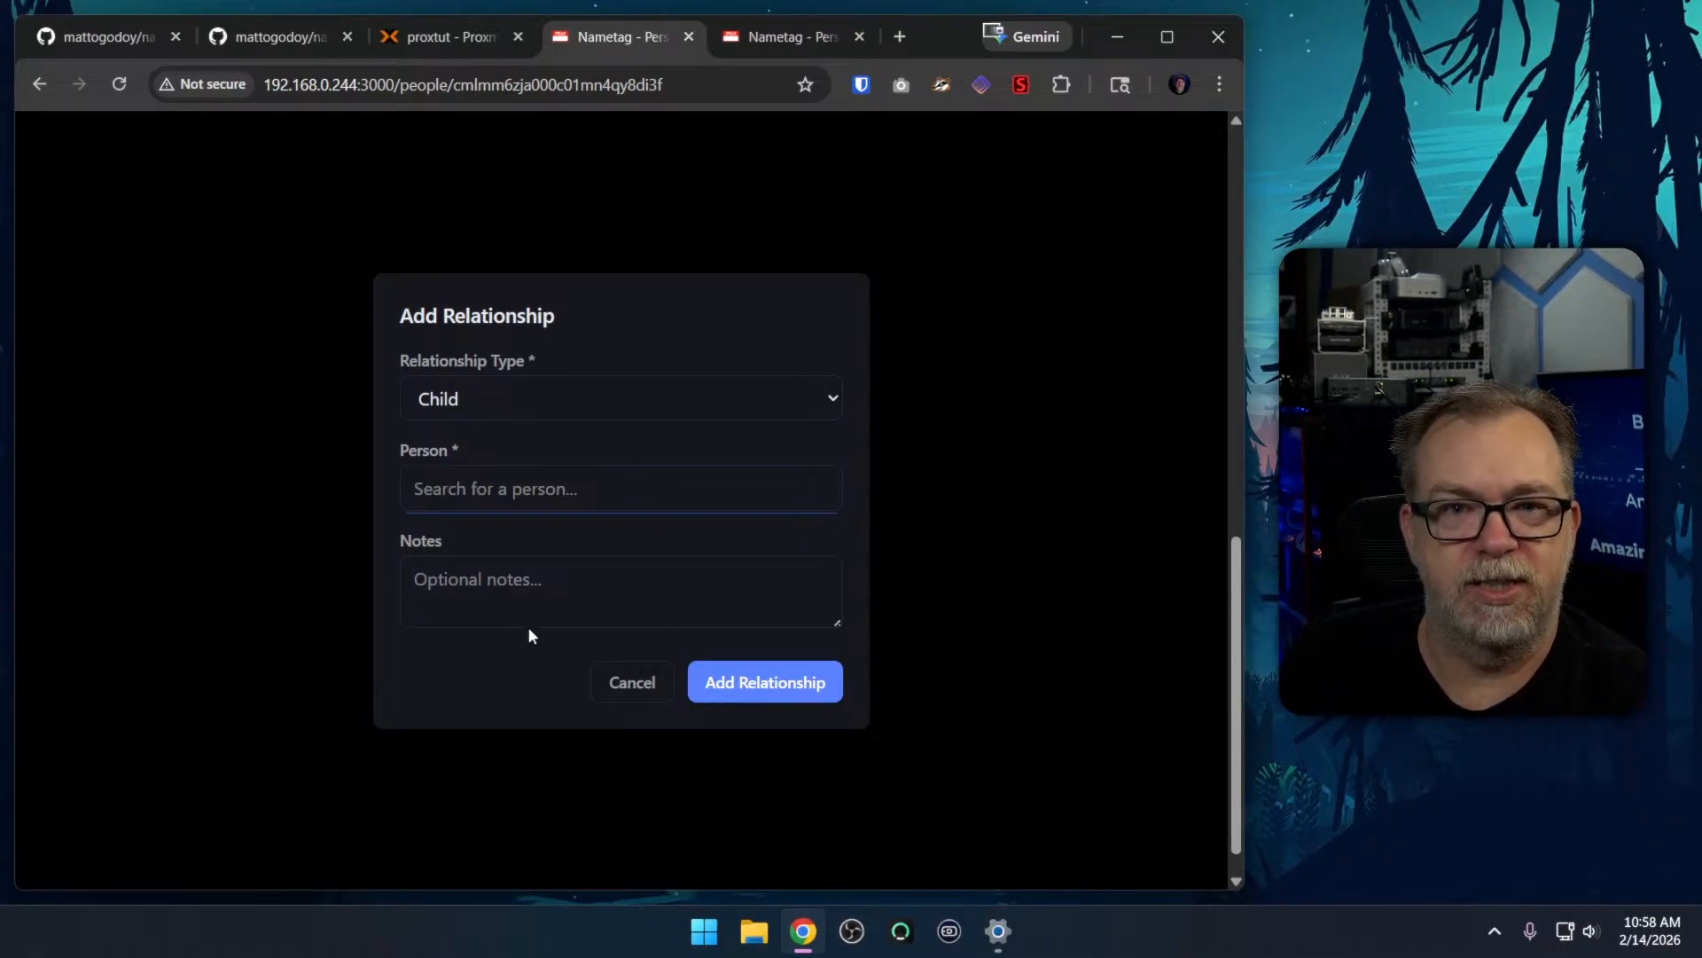
click(800, 678)
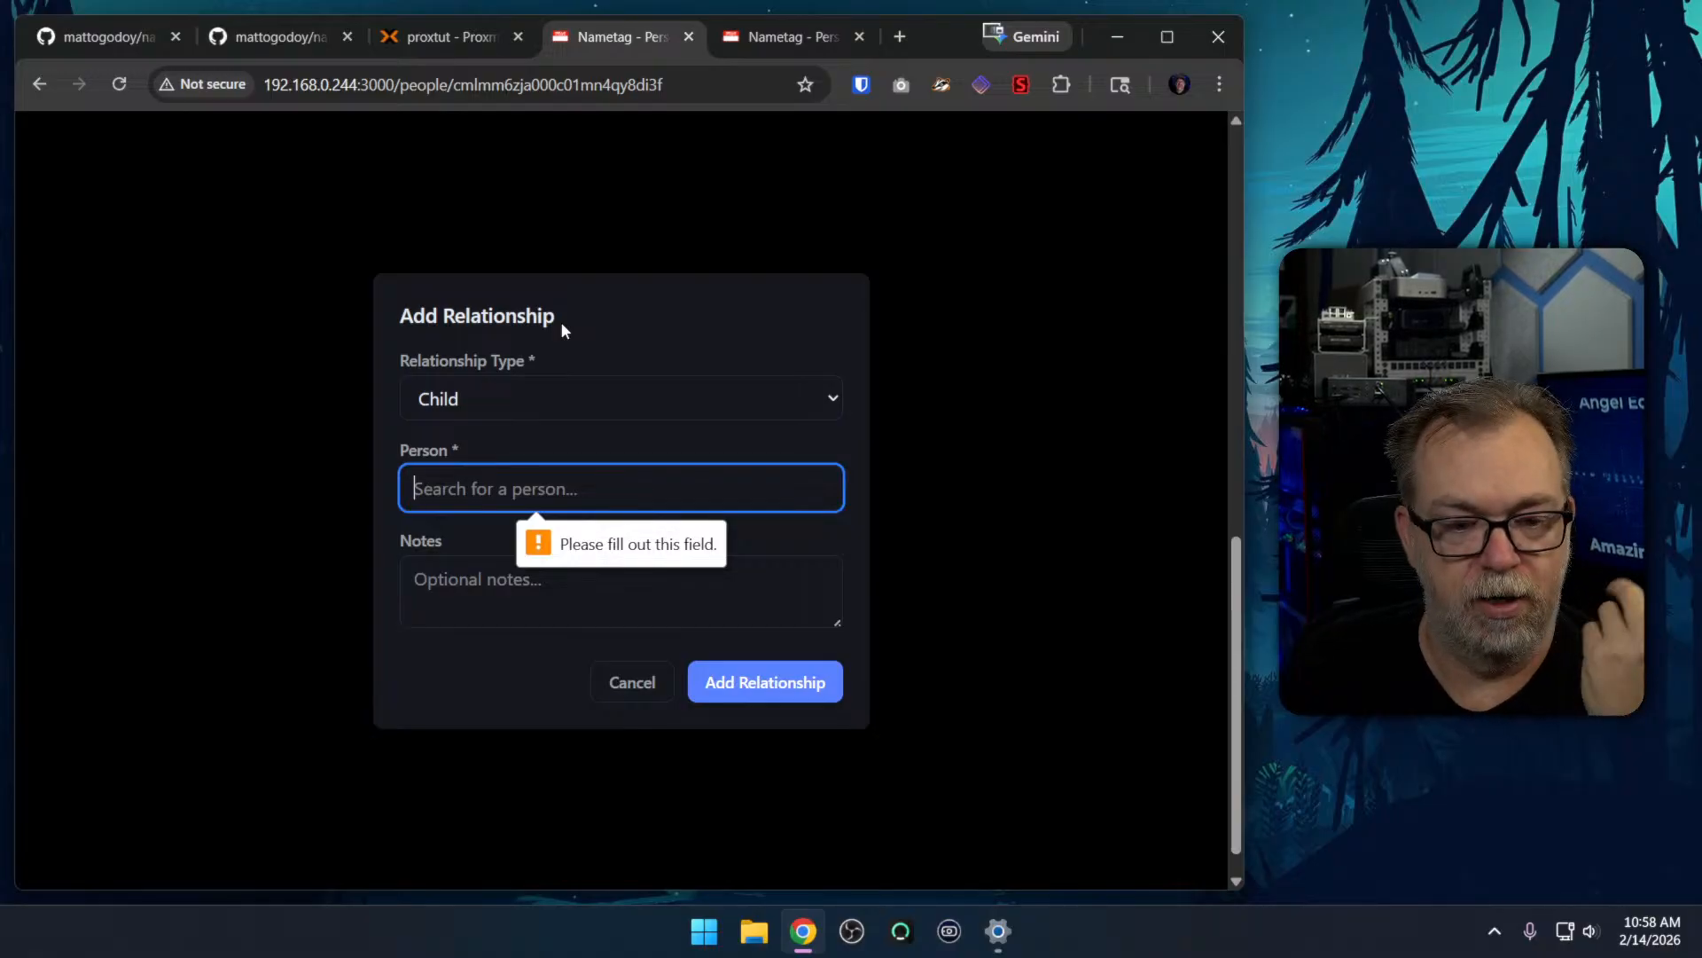
click(608, 688)
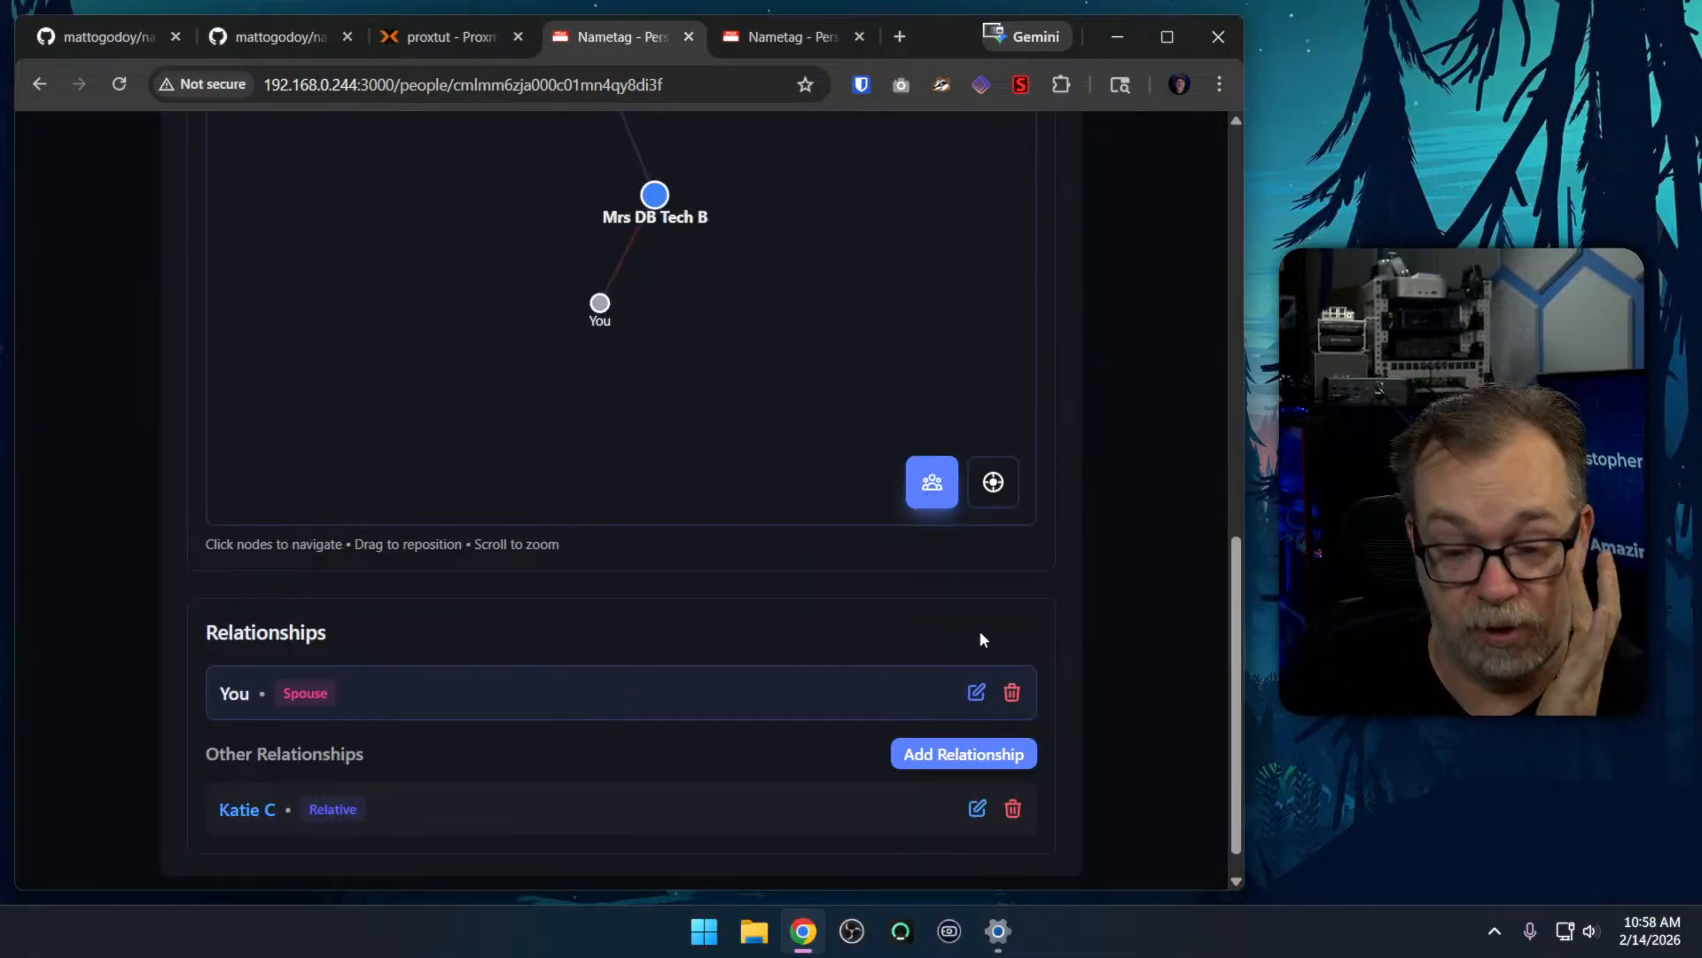
Start adding a Child relationship on the spouse's page, enter the child's first name as the person, and choose to create that new person
scroll(1079, 603, up, 10)
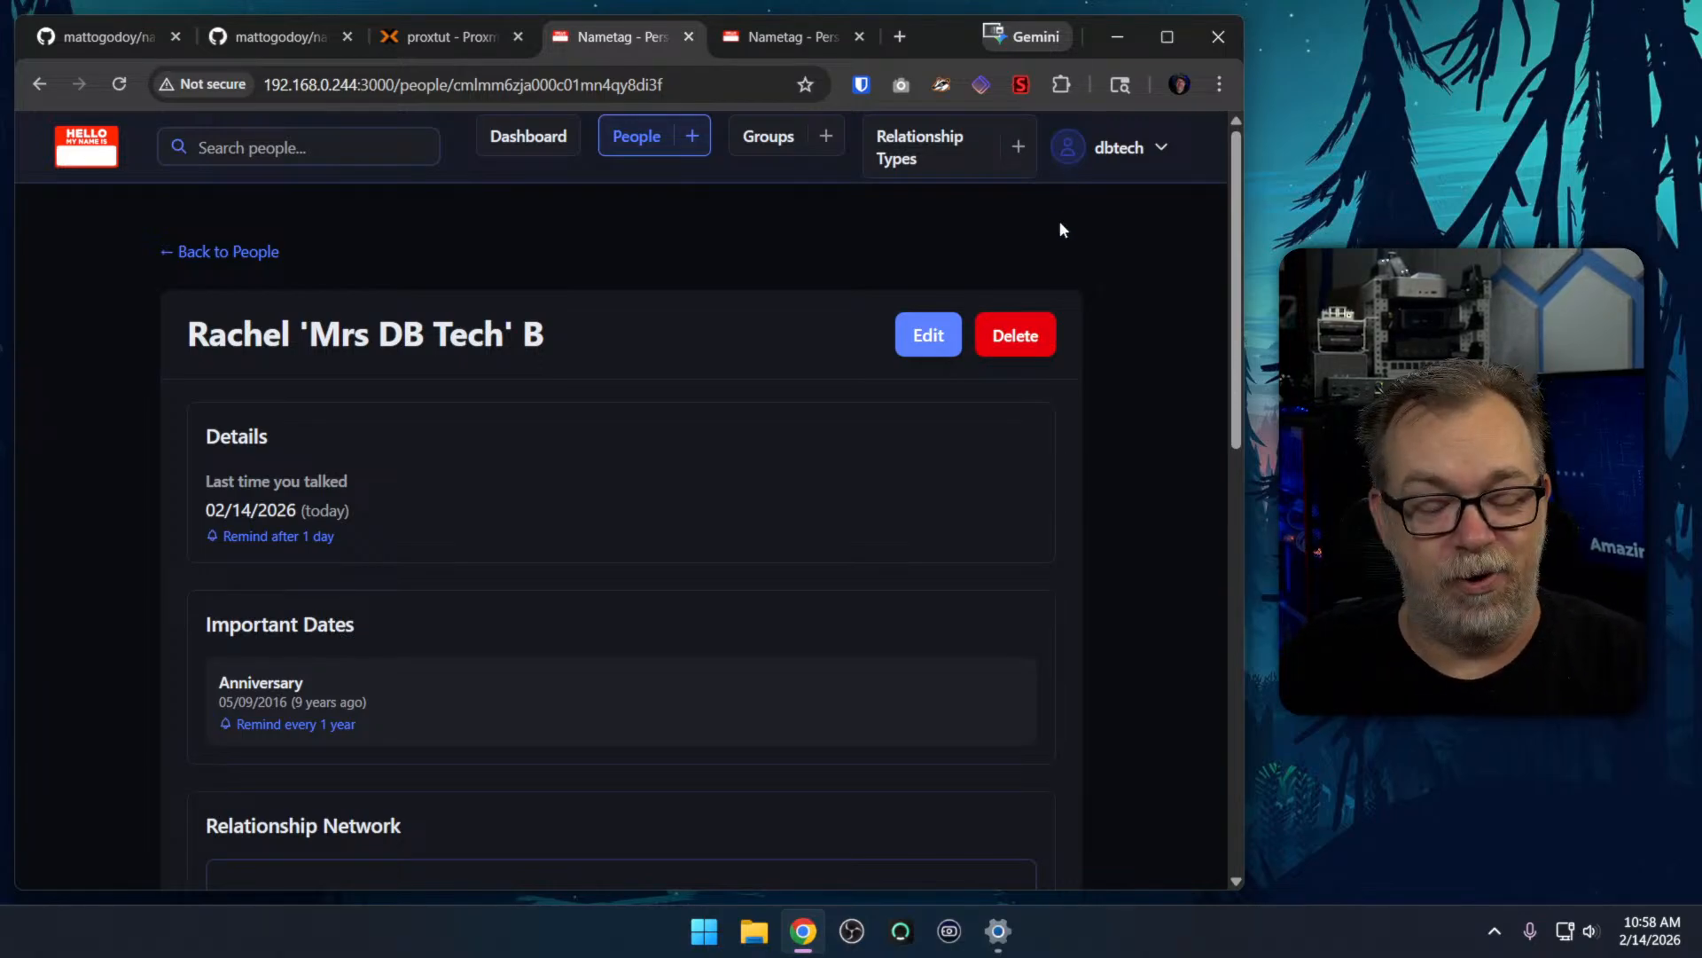
scroll(1126, 621, down, 7)
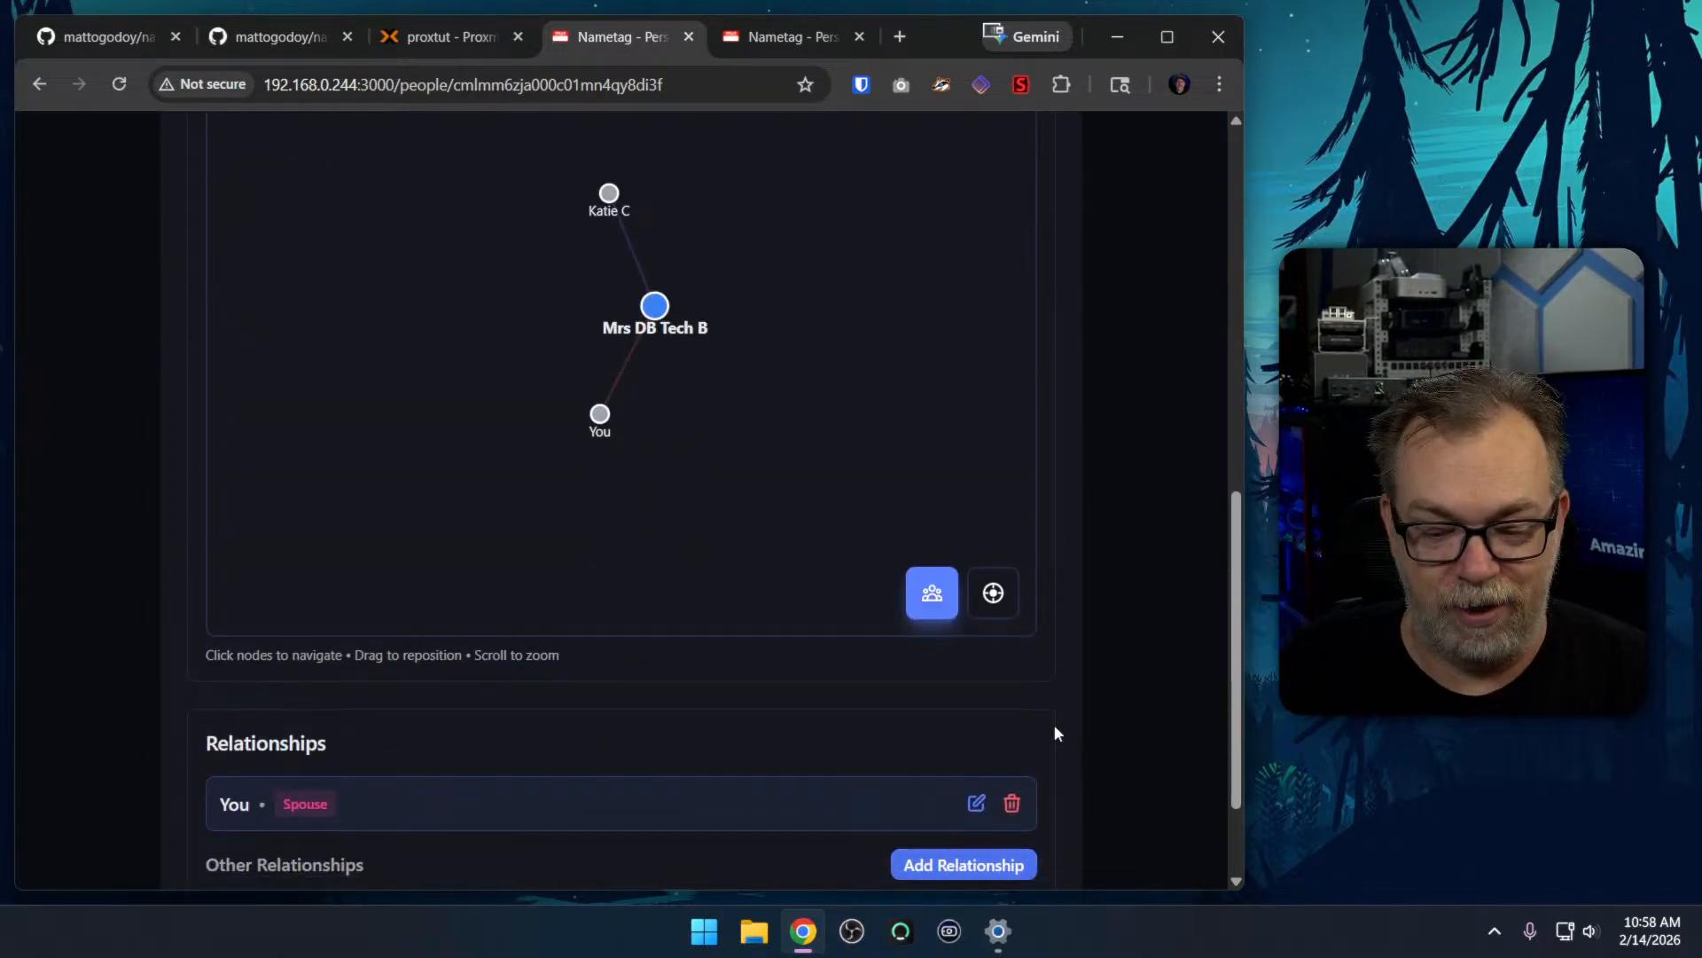
scroll(1053, 746, down, 2)
click(969, 723)
click(536, 489)
text(Gage)
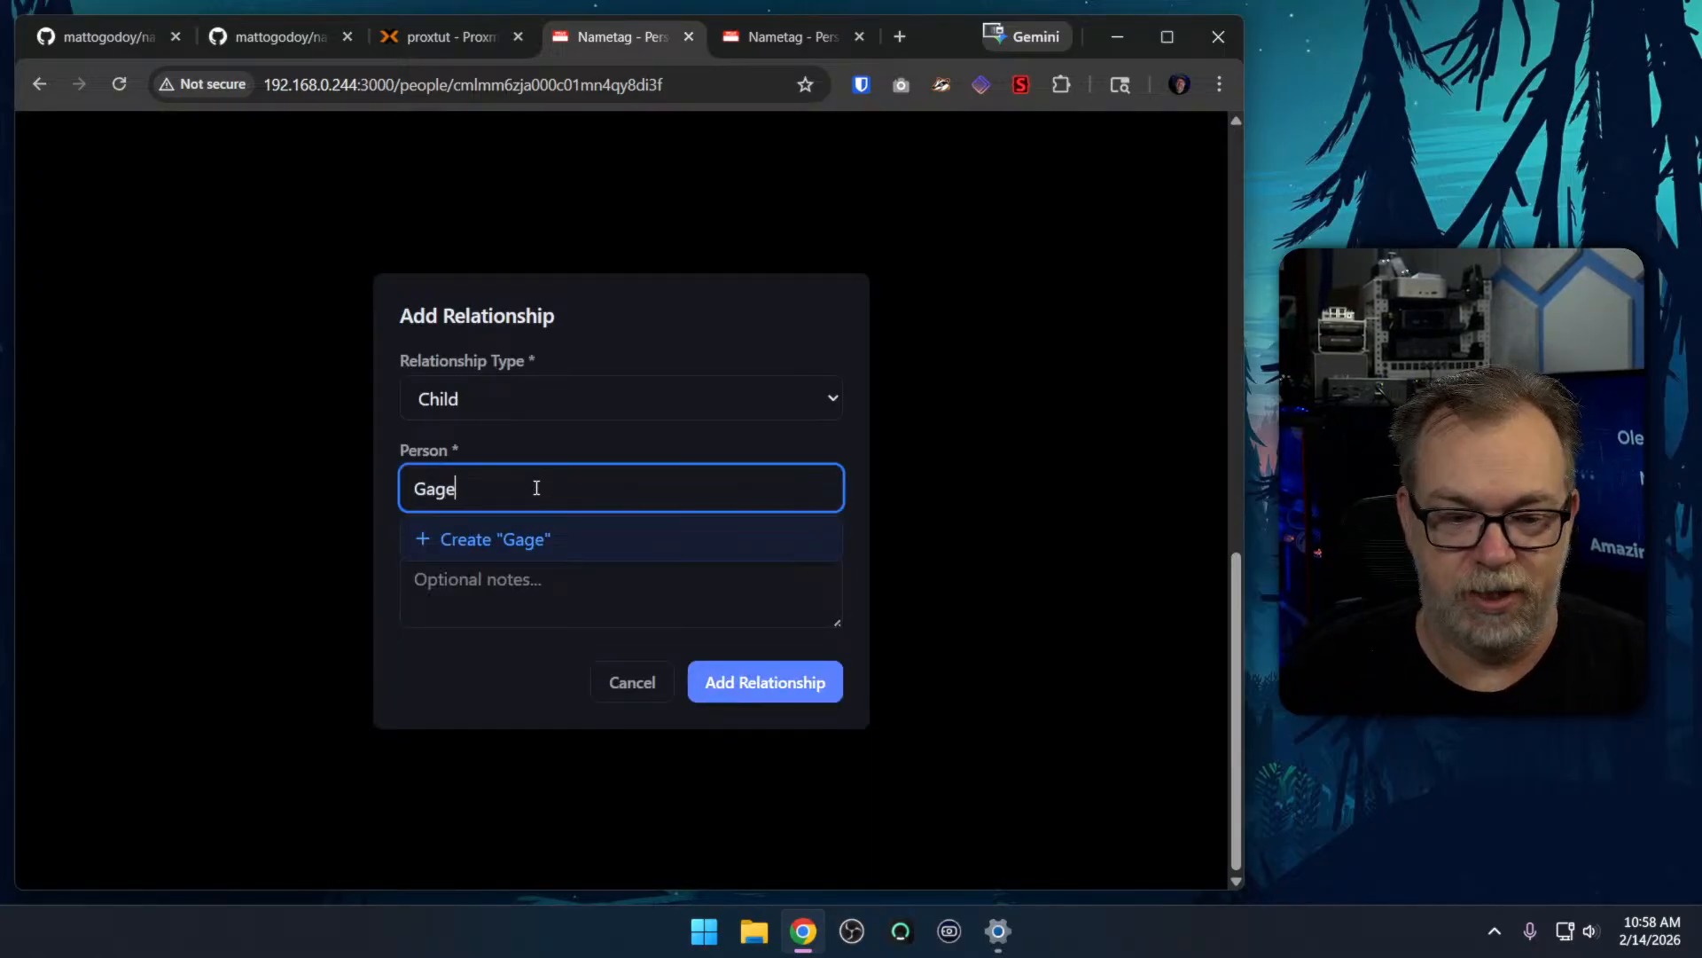
click(571, 447)
click(543, 486)
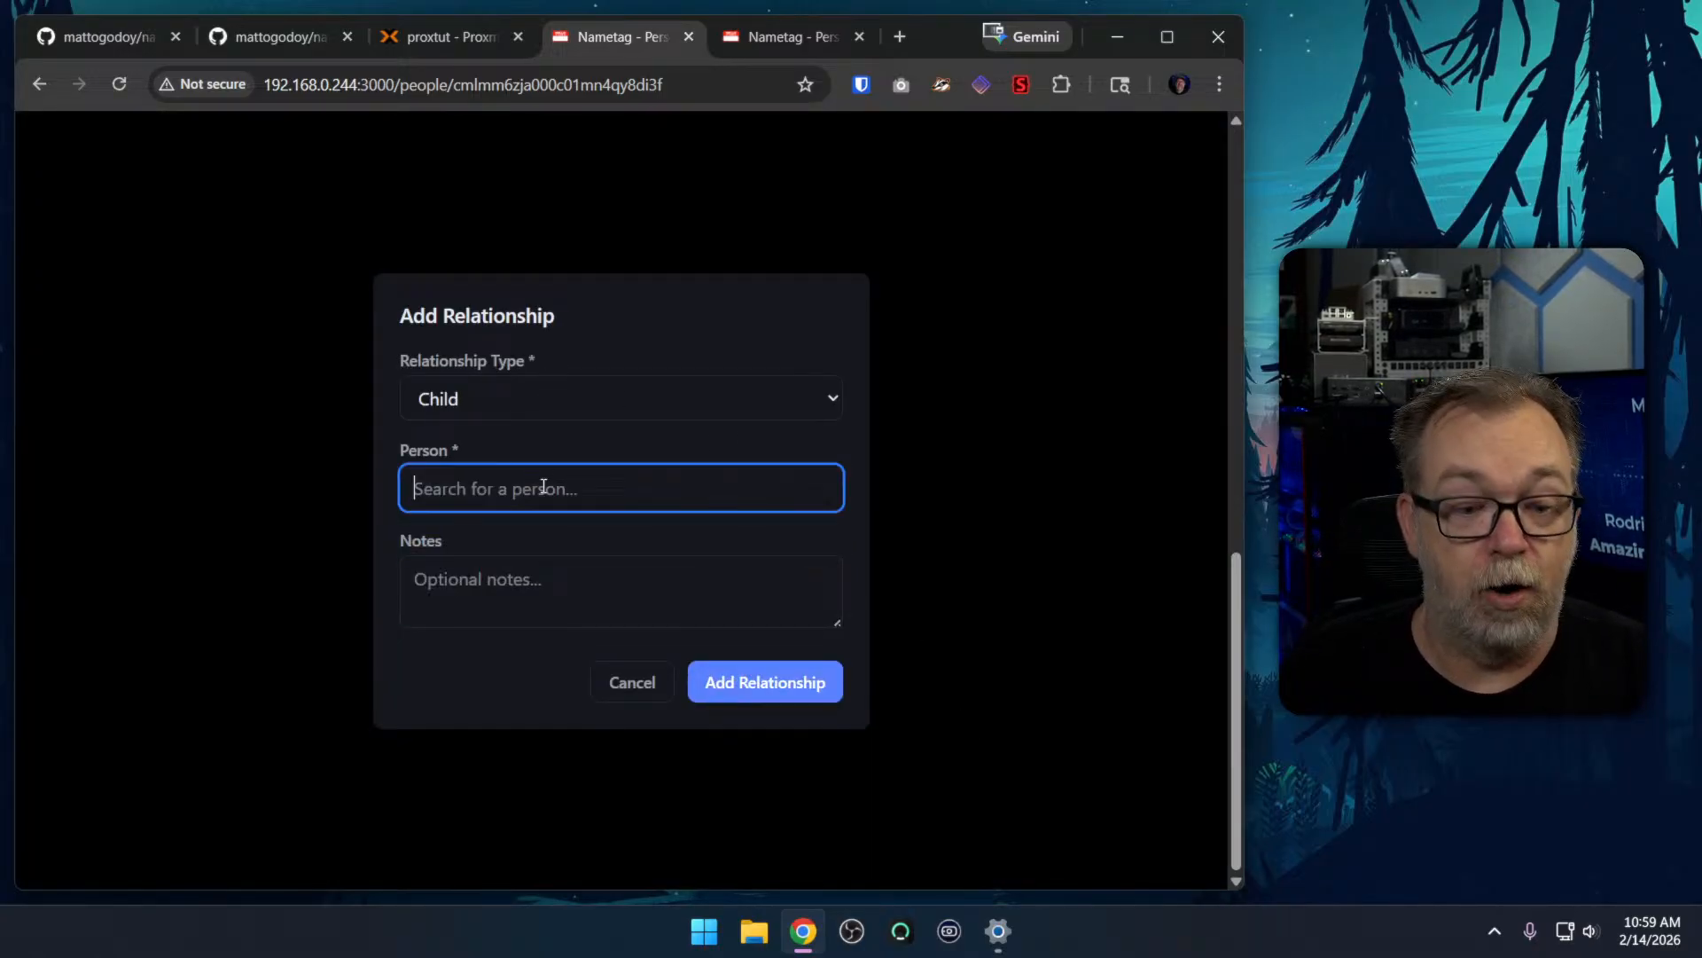
text(Ga)
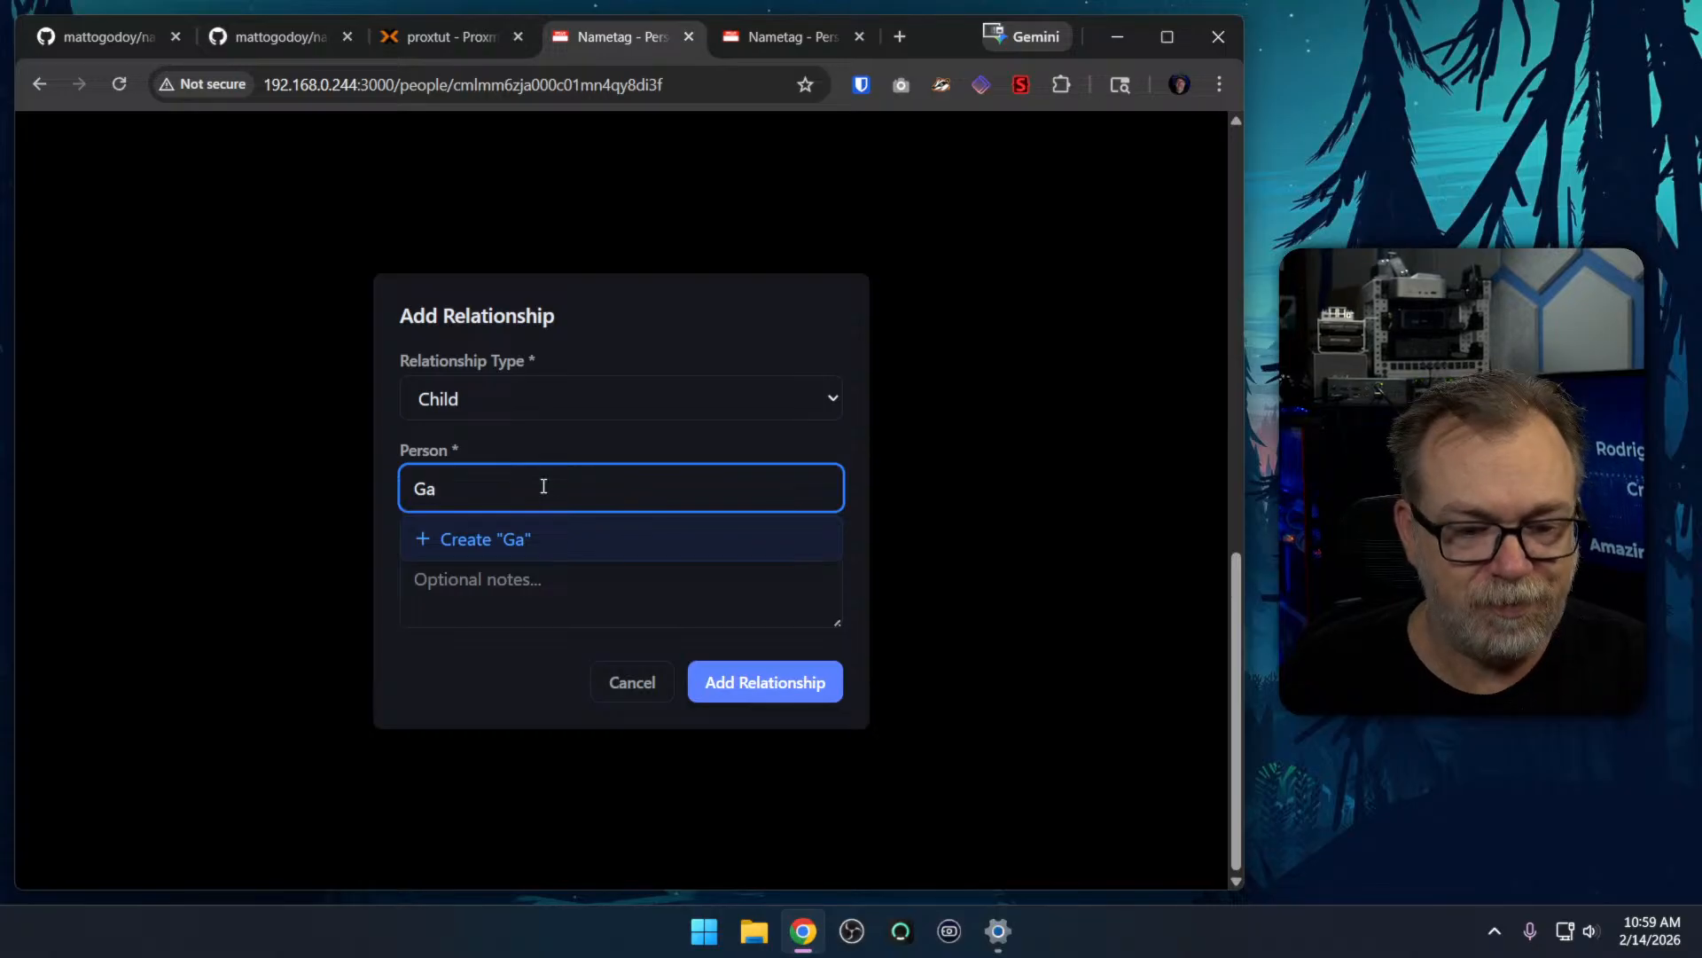
text(ge)
click(530, 540)
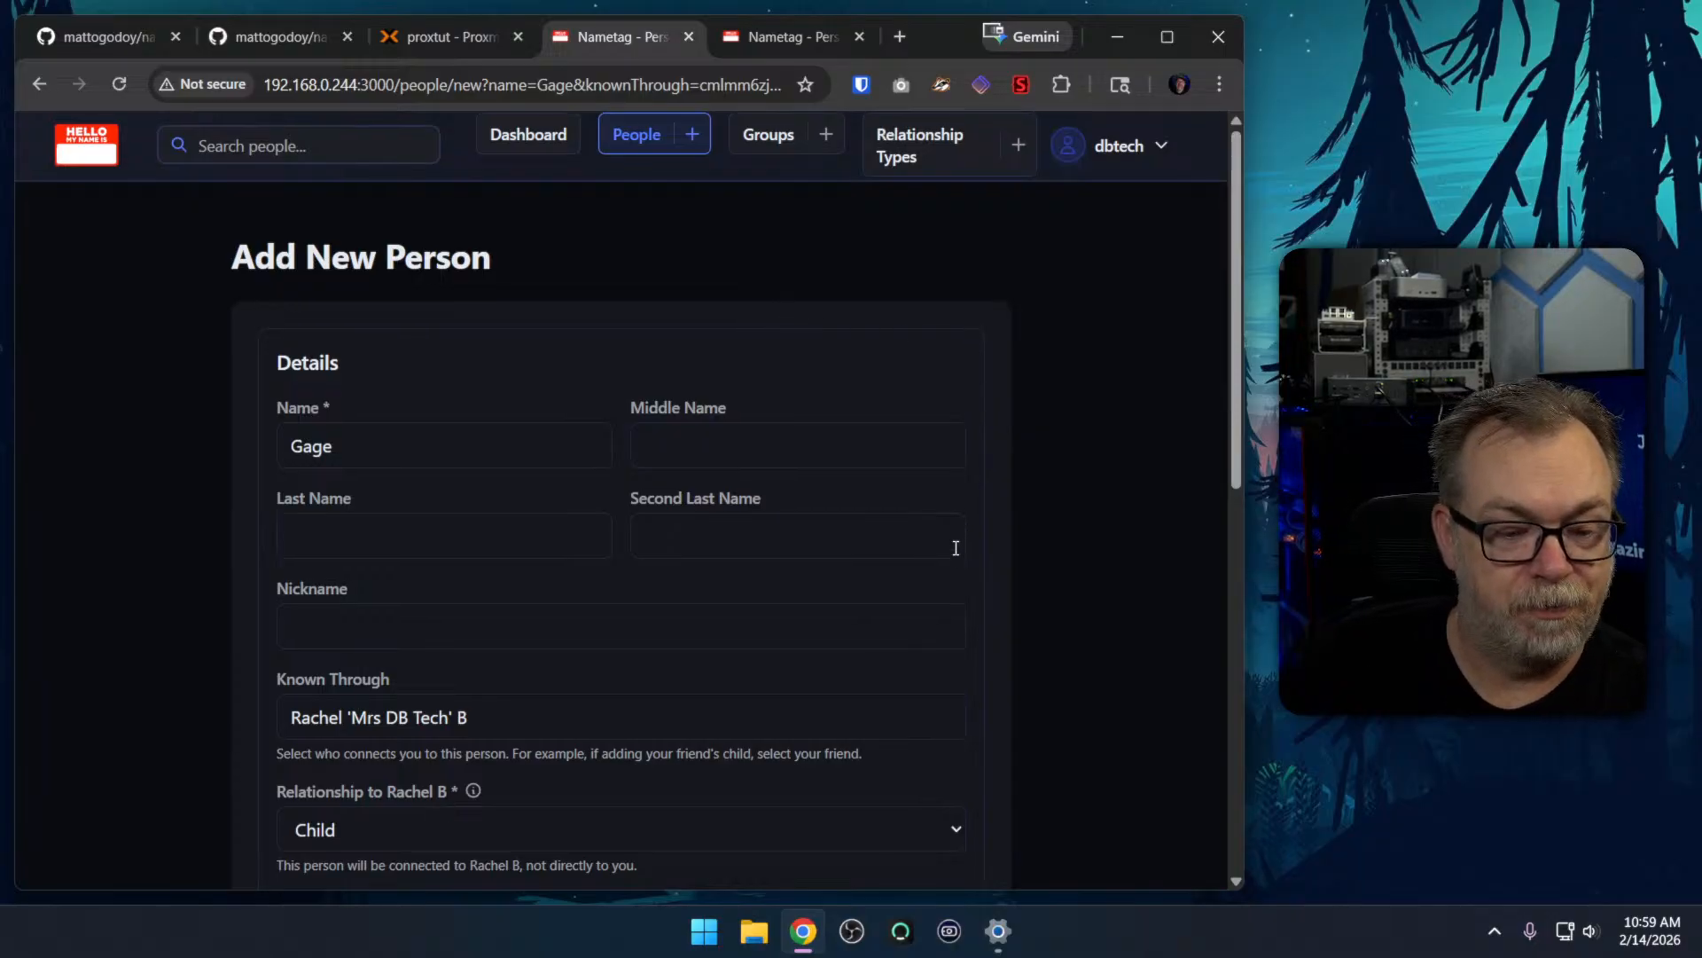
Review the new person form and create the child, keeping Known Through set to the spouse and the relationship set to Child
scroll(655, 551, down, 4)
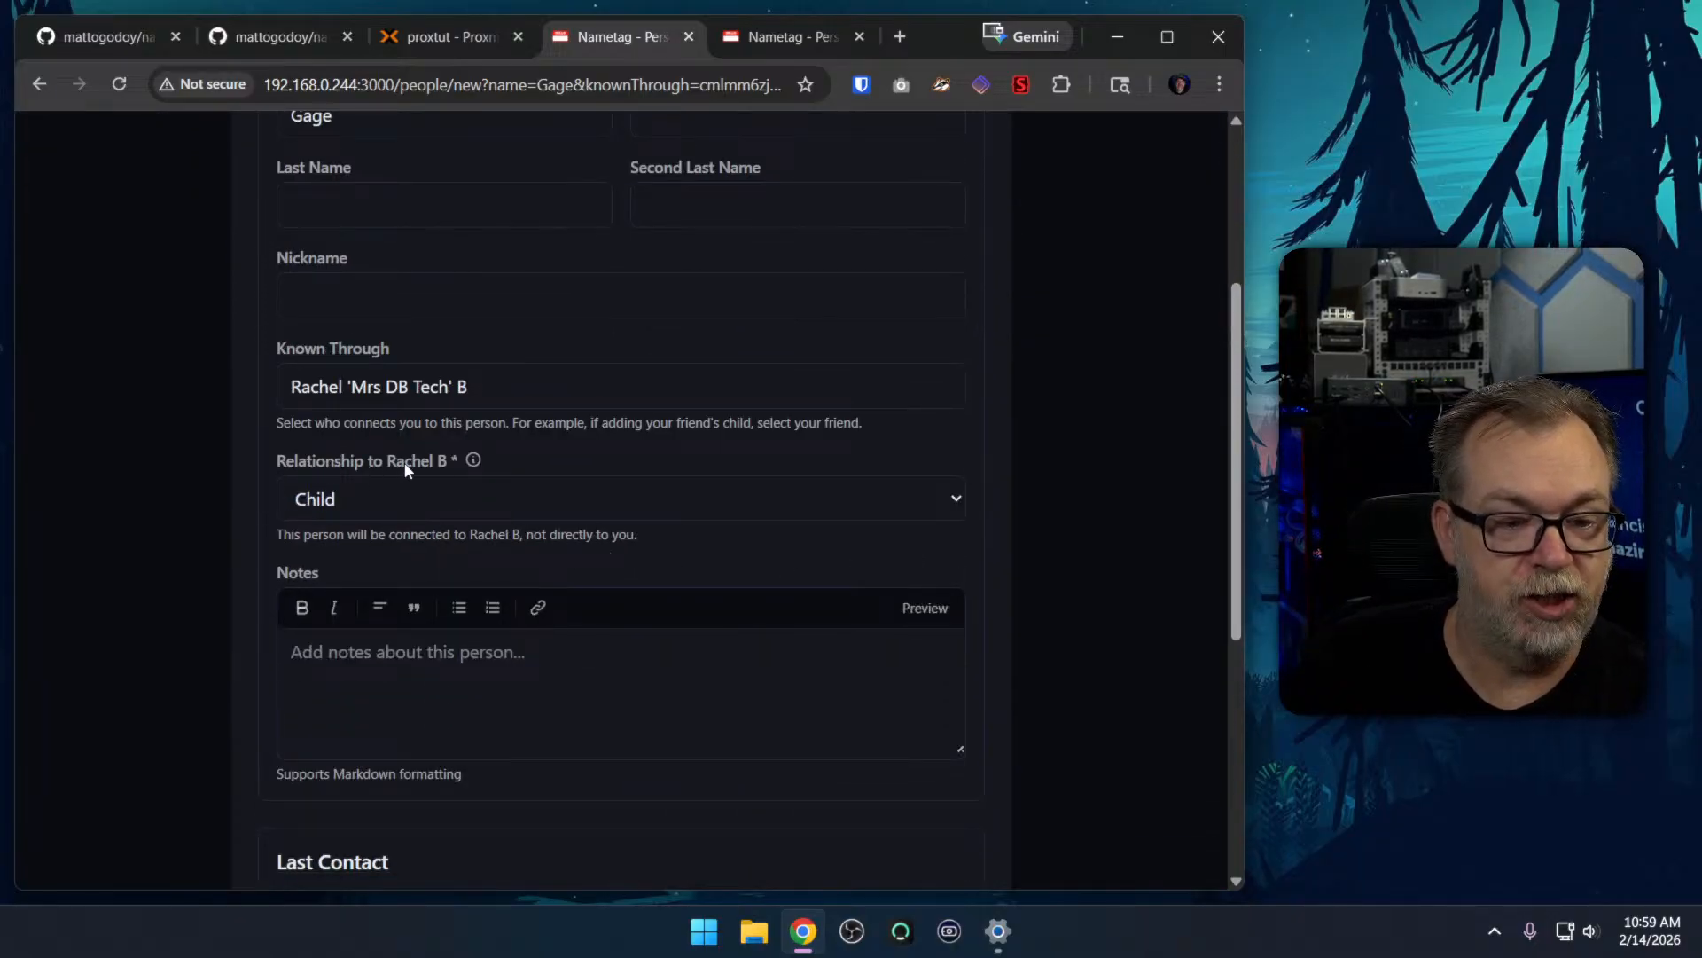
scroll(538, 608, down, 4)
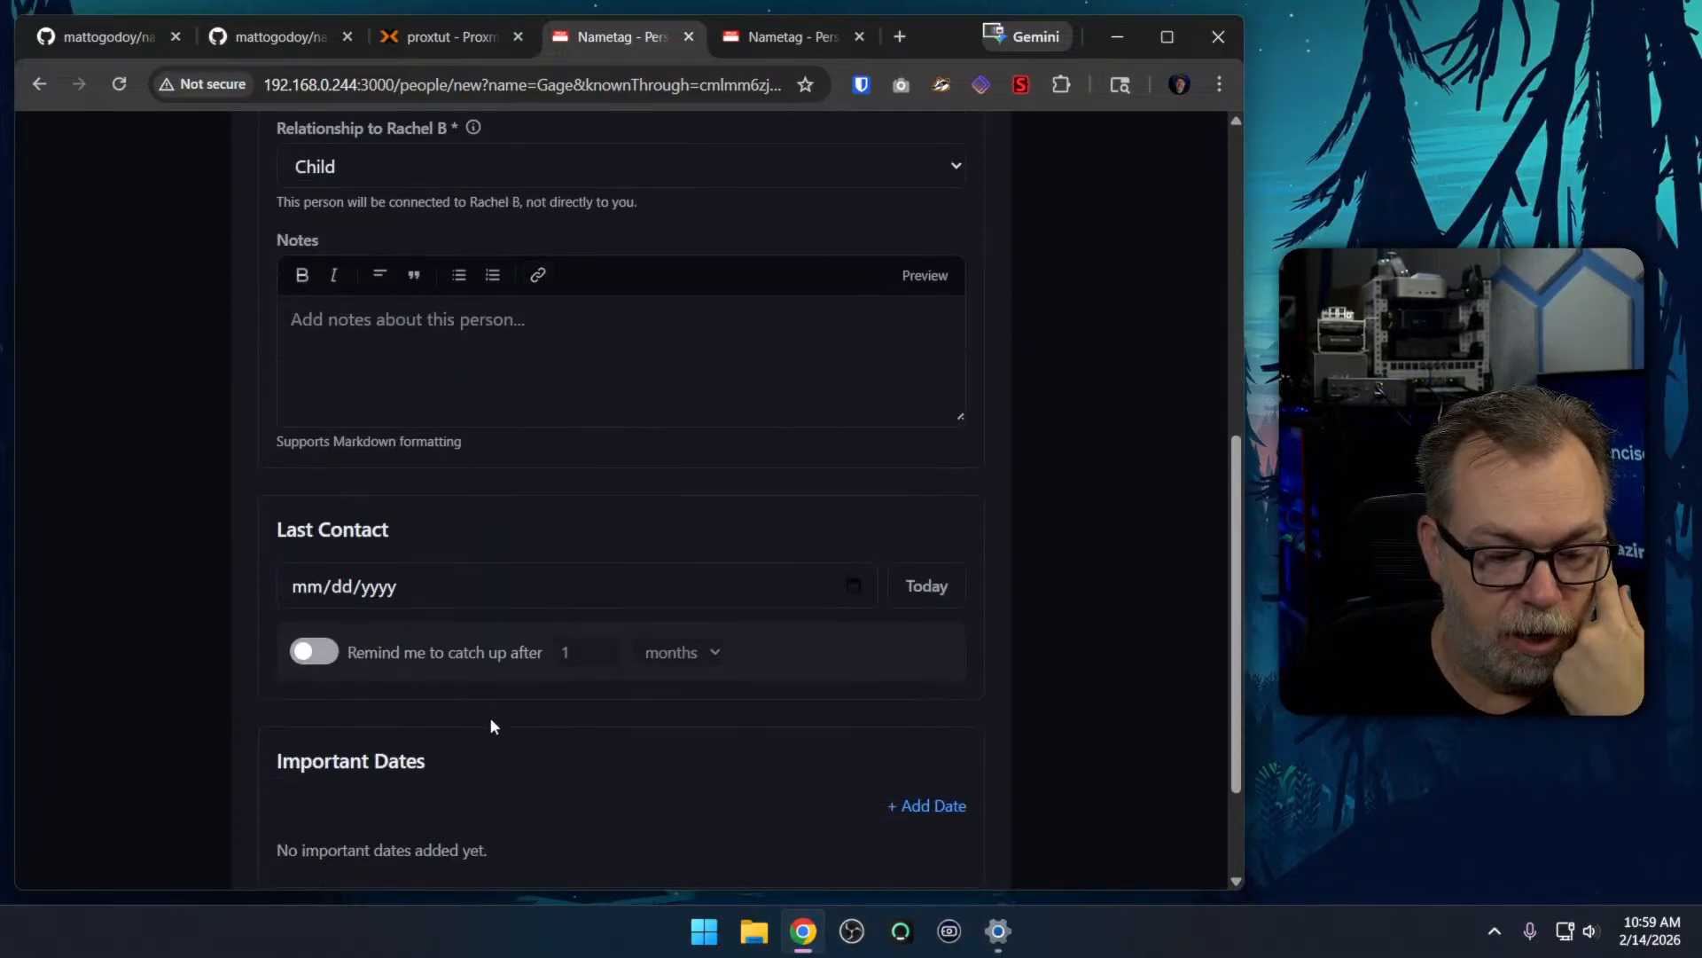
scroll(532, 461, up, 8)
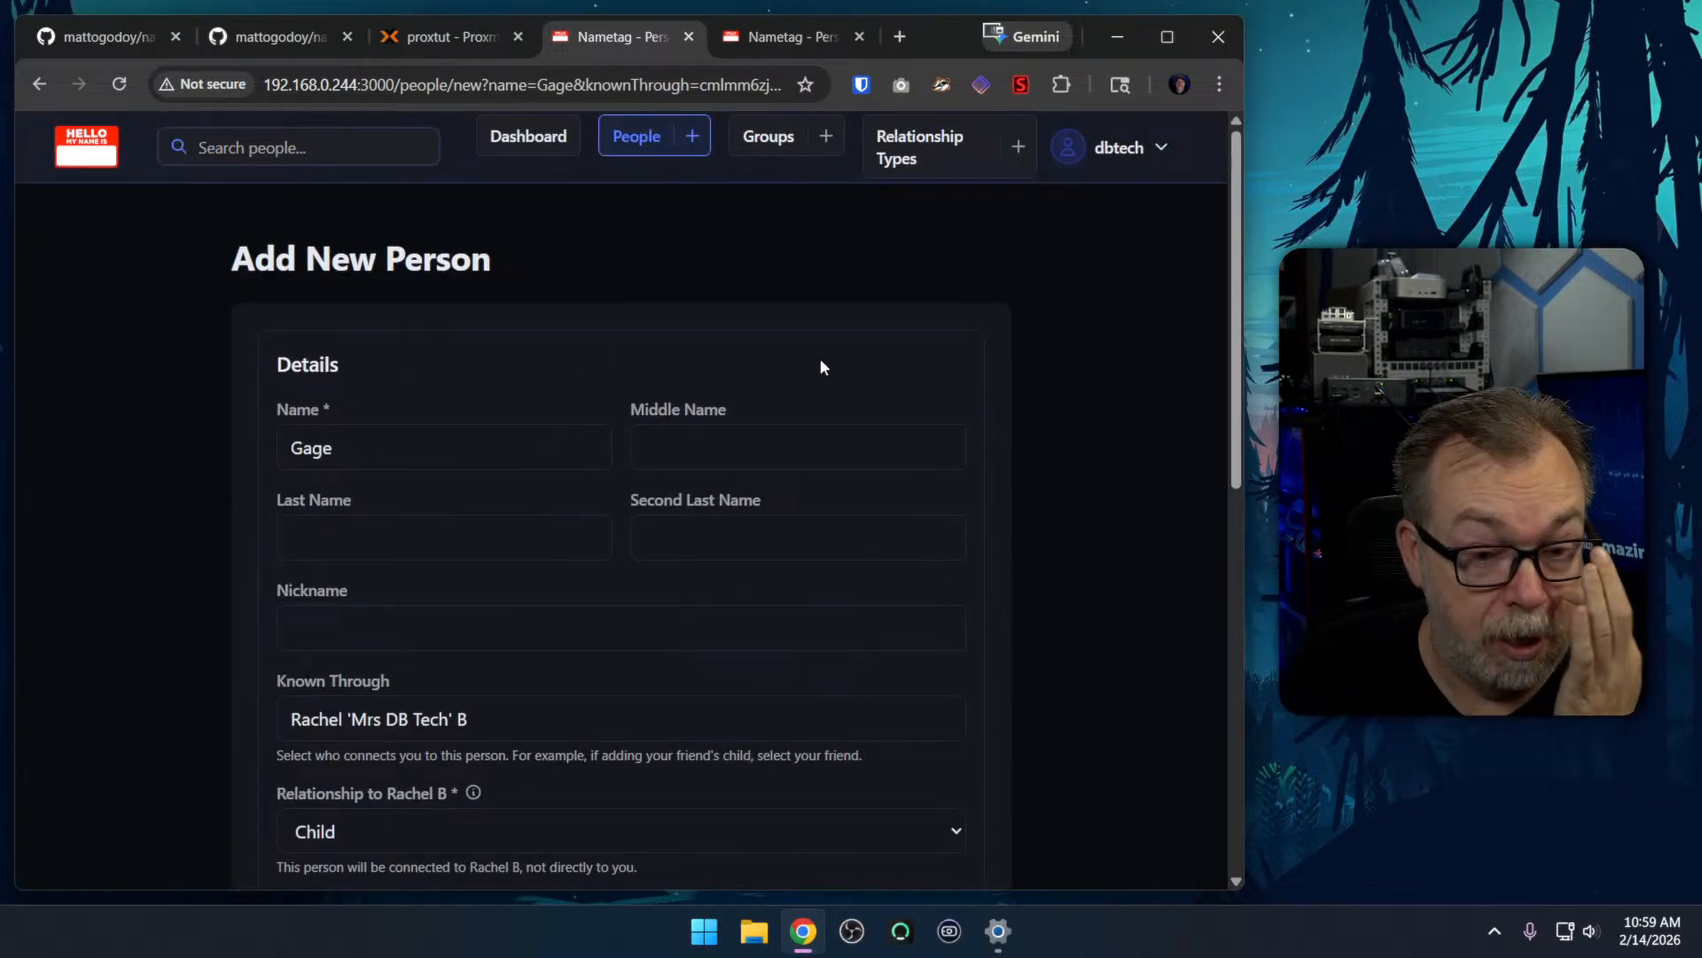
scroll(961, 390, down, 3)
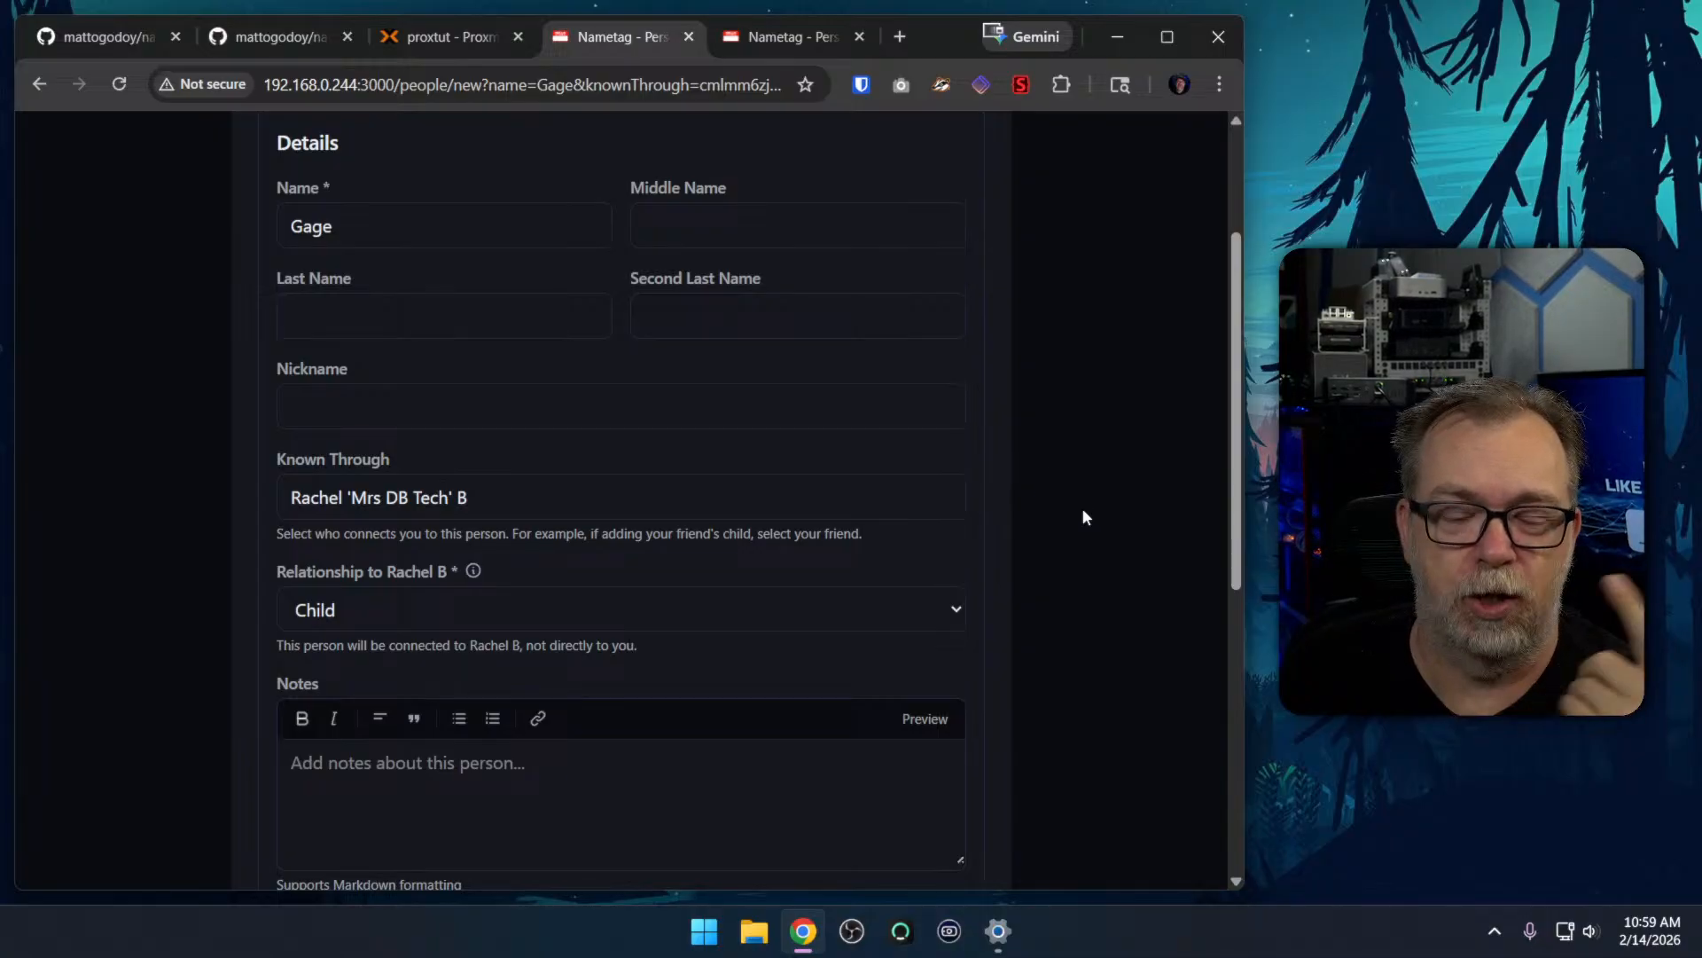
scroll(1082, 508, down, 5)
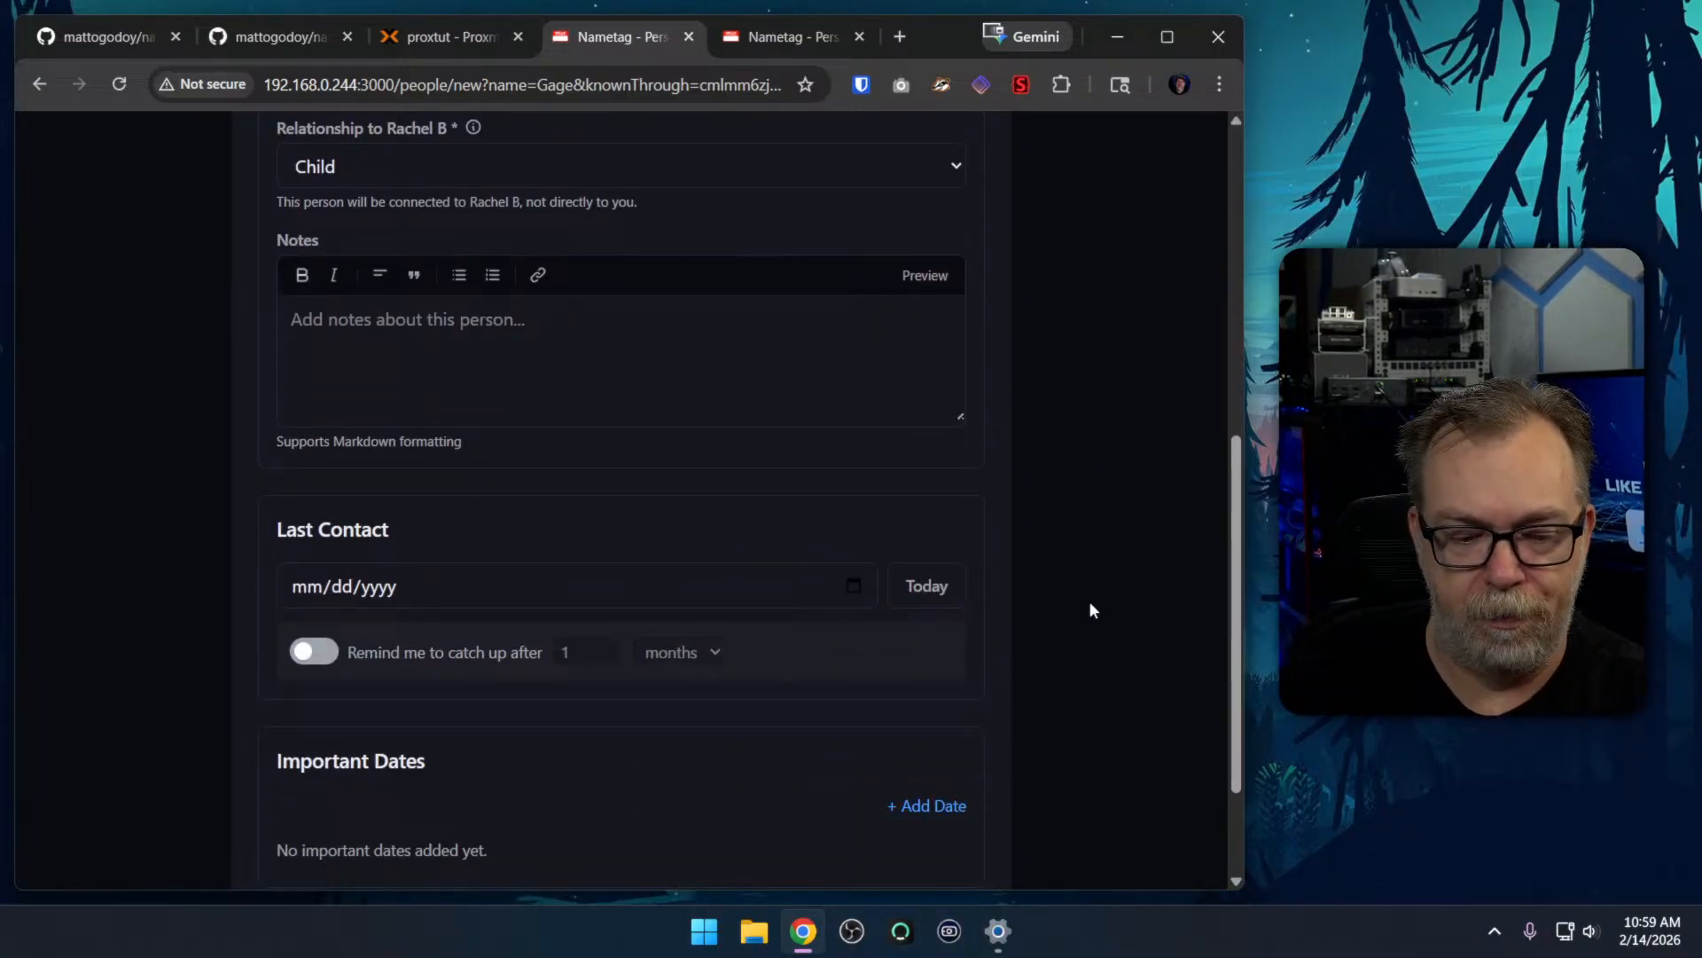
scroll(1092, 610, down, 2)
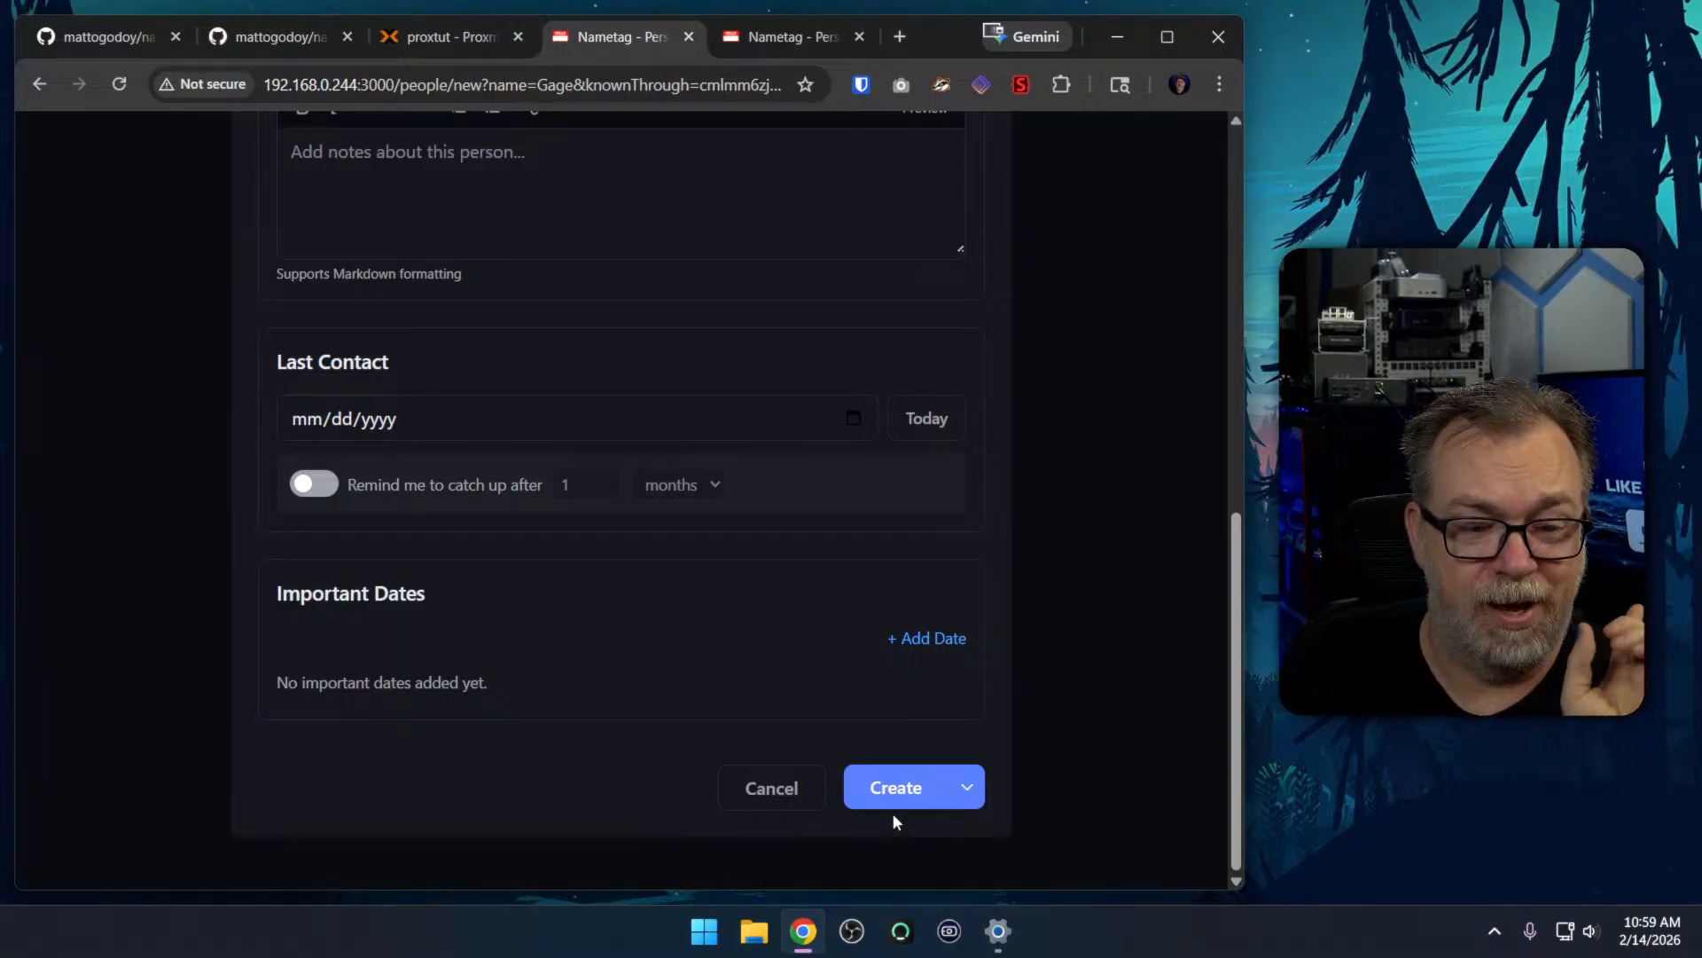
scroll(530, 729, up, 5)
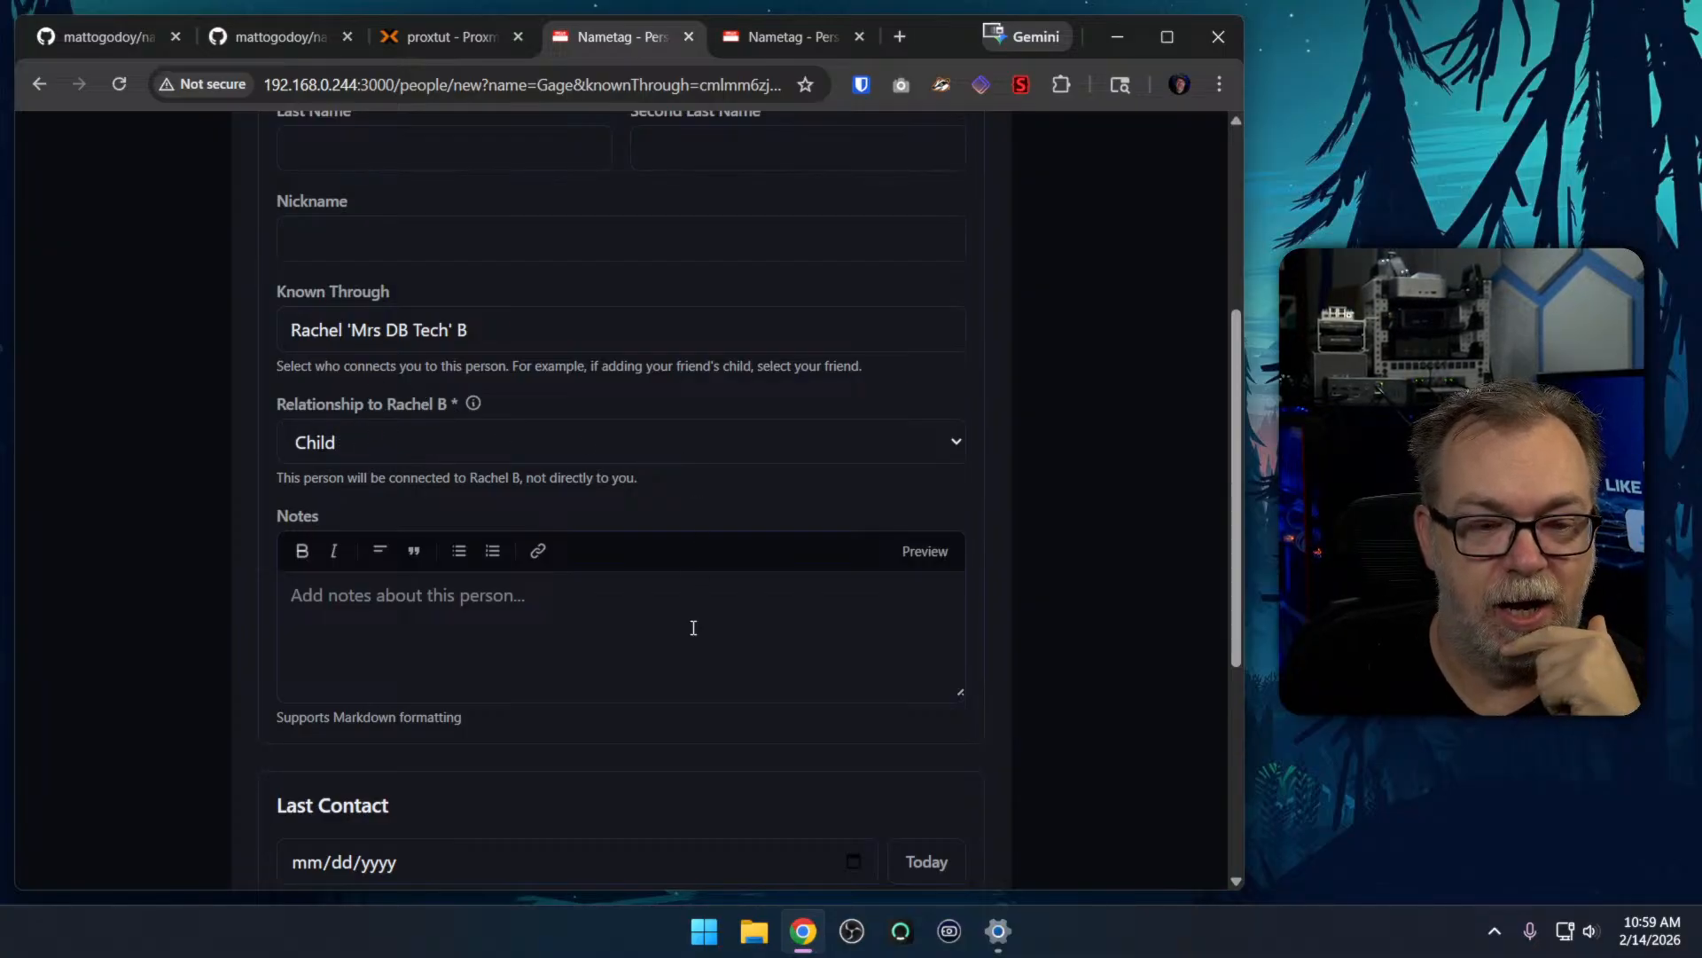
scroll(1038, 601, down, 5)
click(896, 783)
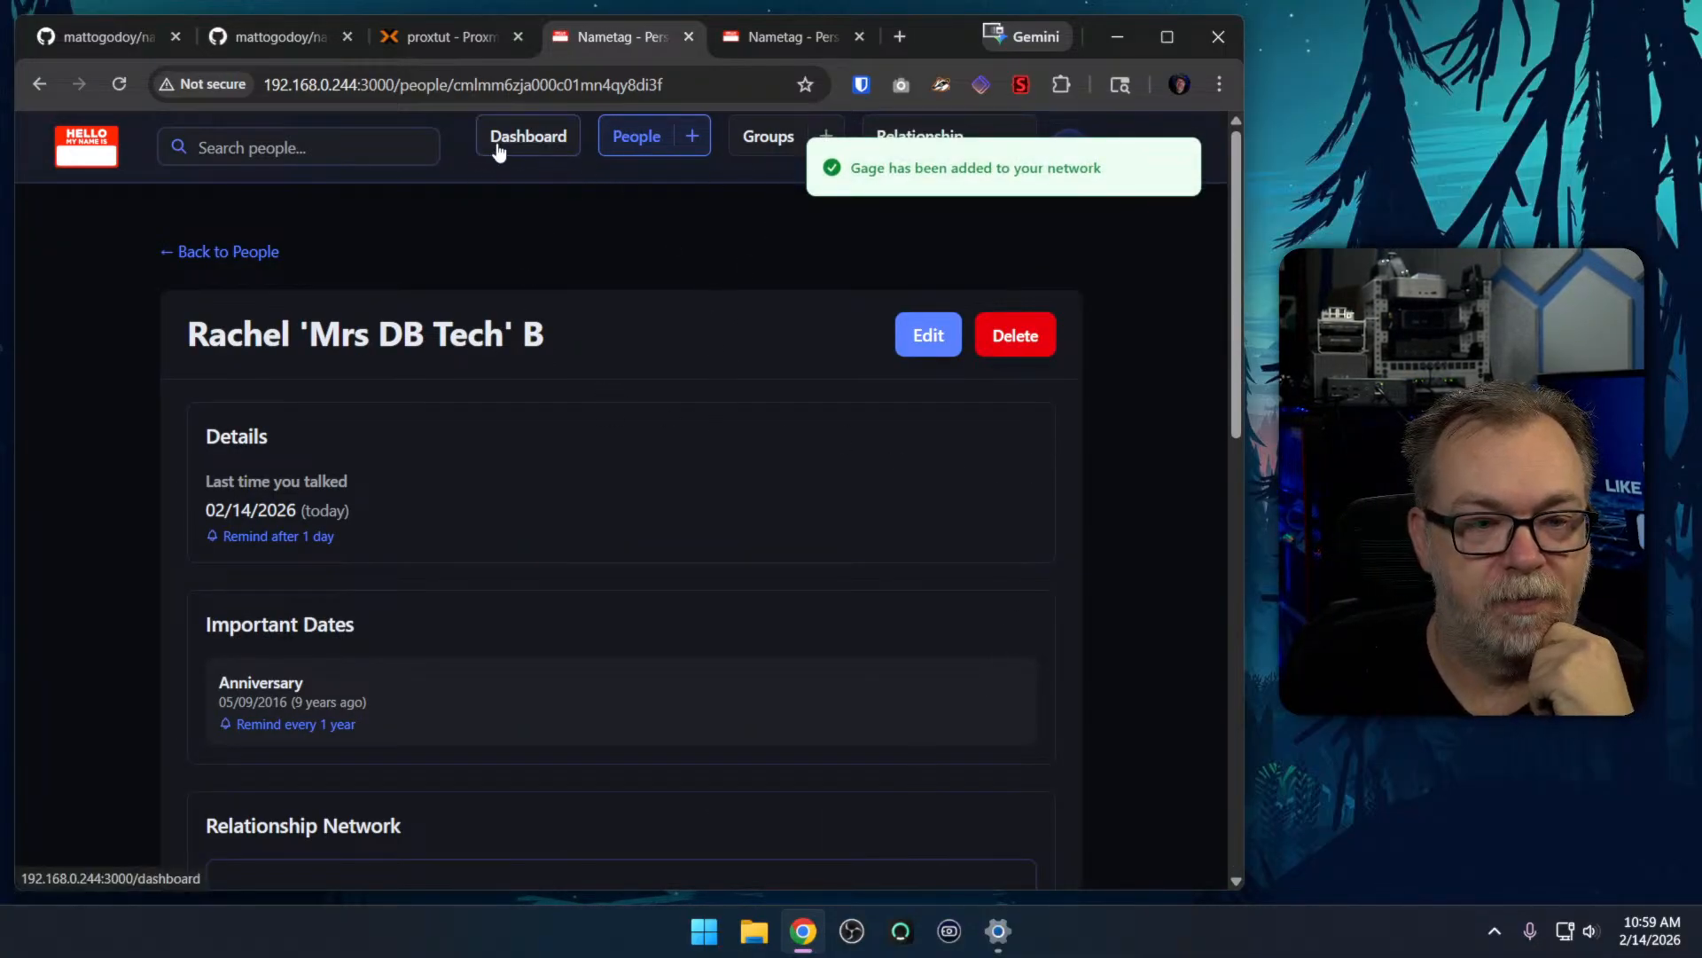
Go to the dashboard and open the newly added child's page from the network graph
click(541, 137)
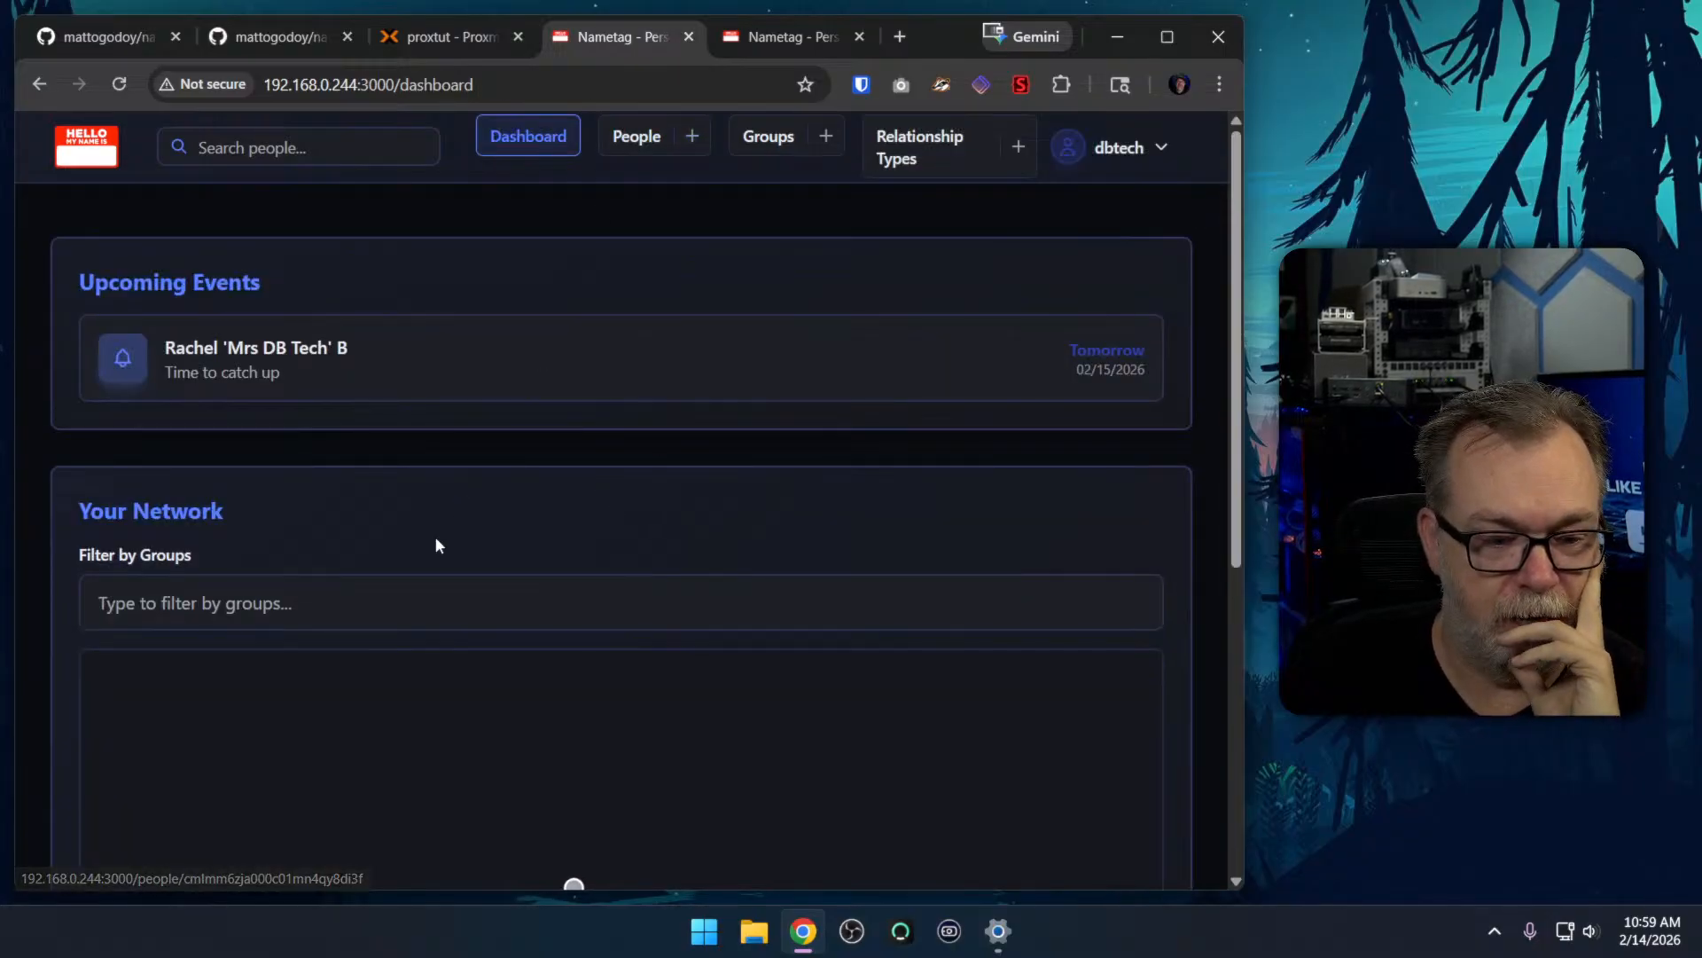
scroll(530, 429, down, 5)
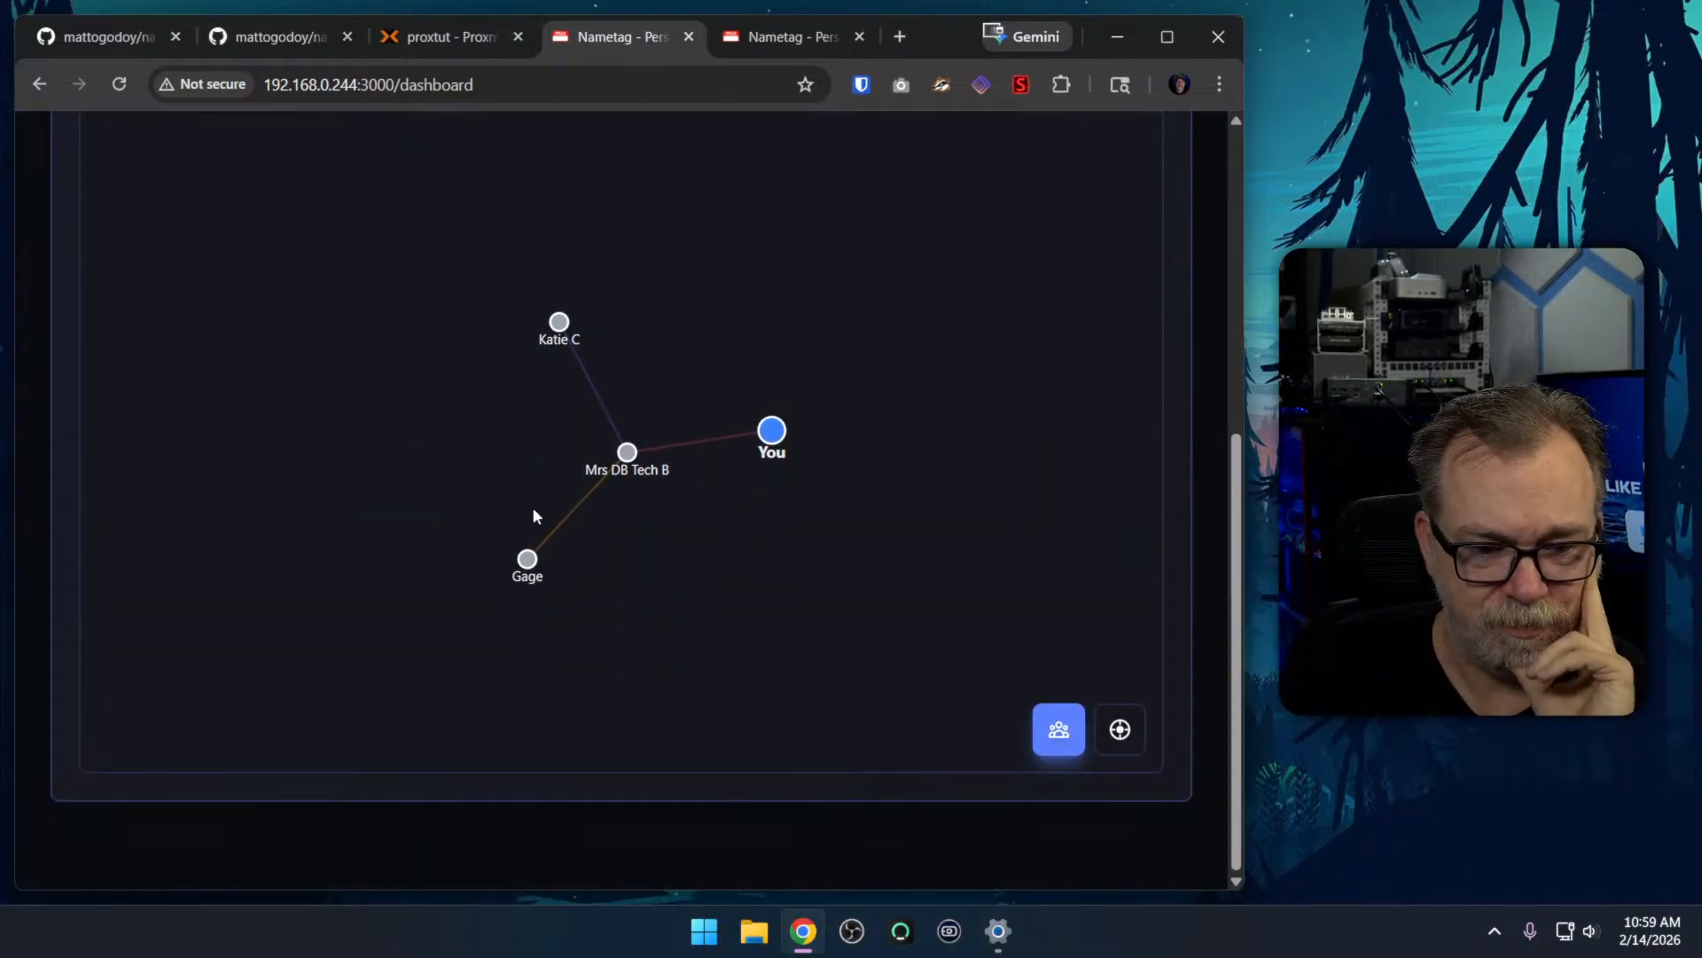
click(529, 561)
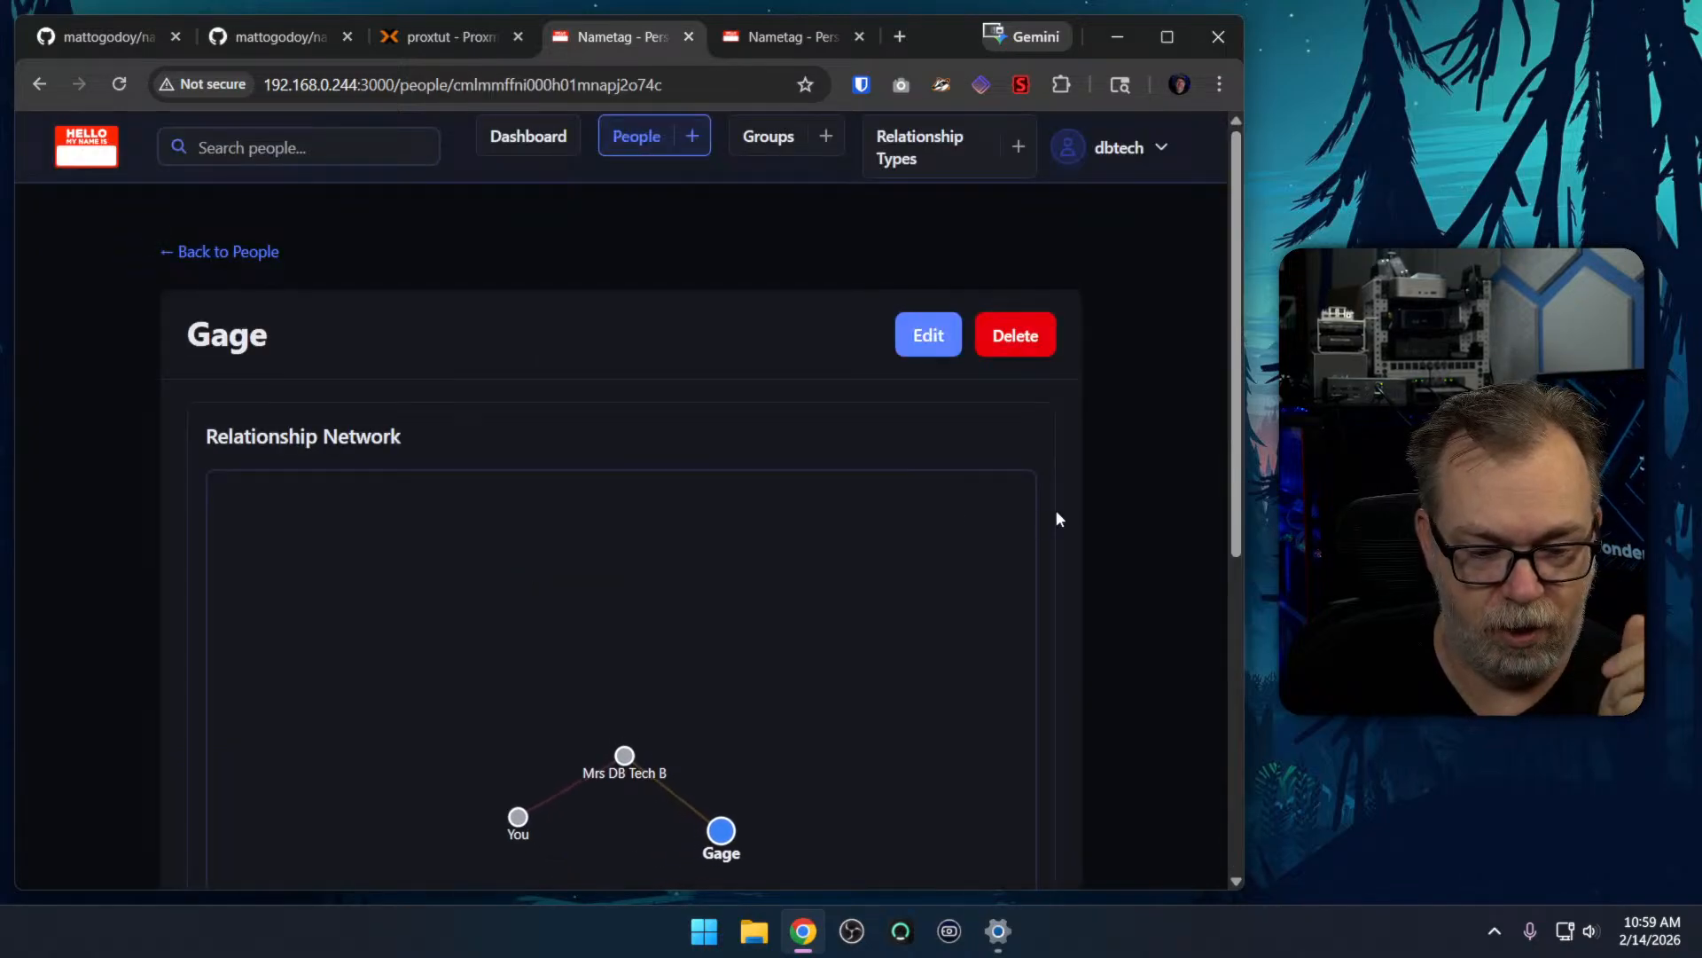
Add a Parent relationship on the child's page with your own entry (you) as the person
scroll(1055, 515, down, 5)
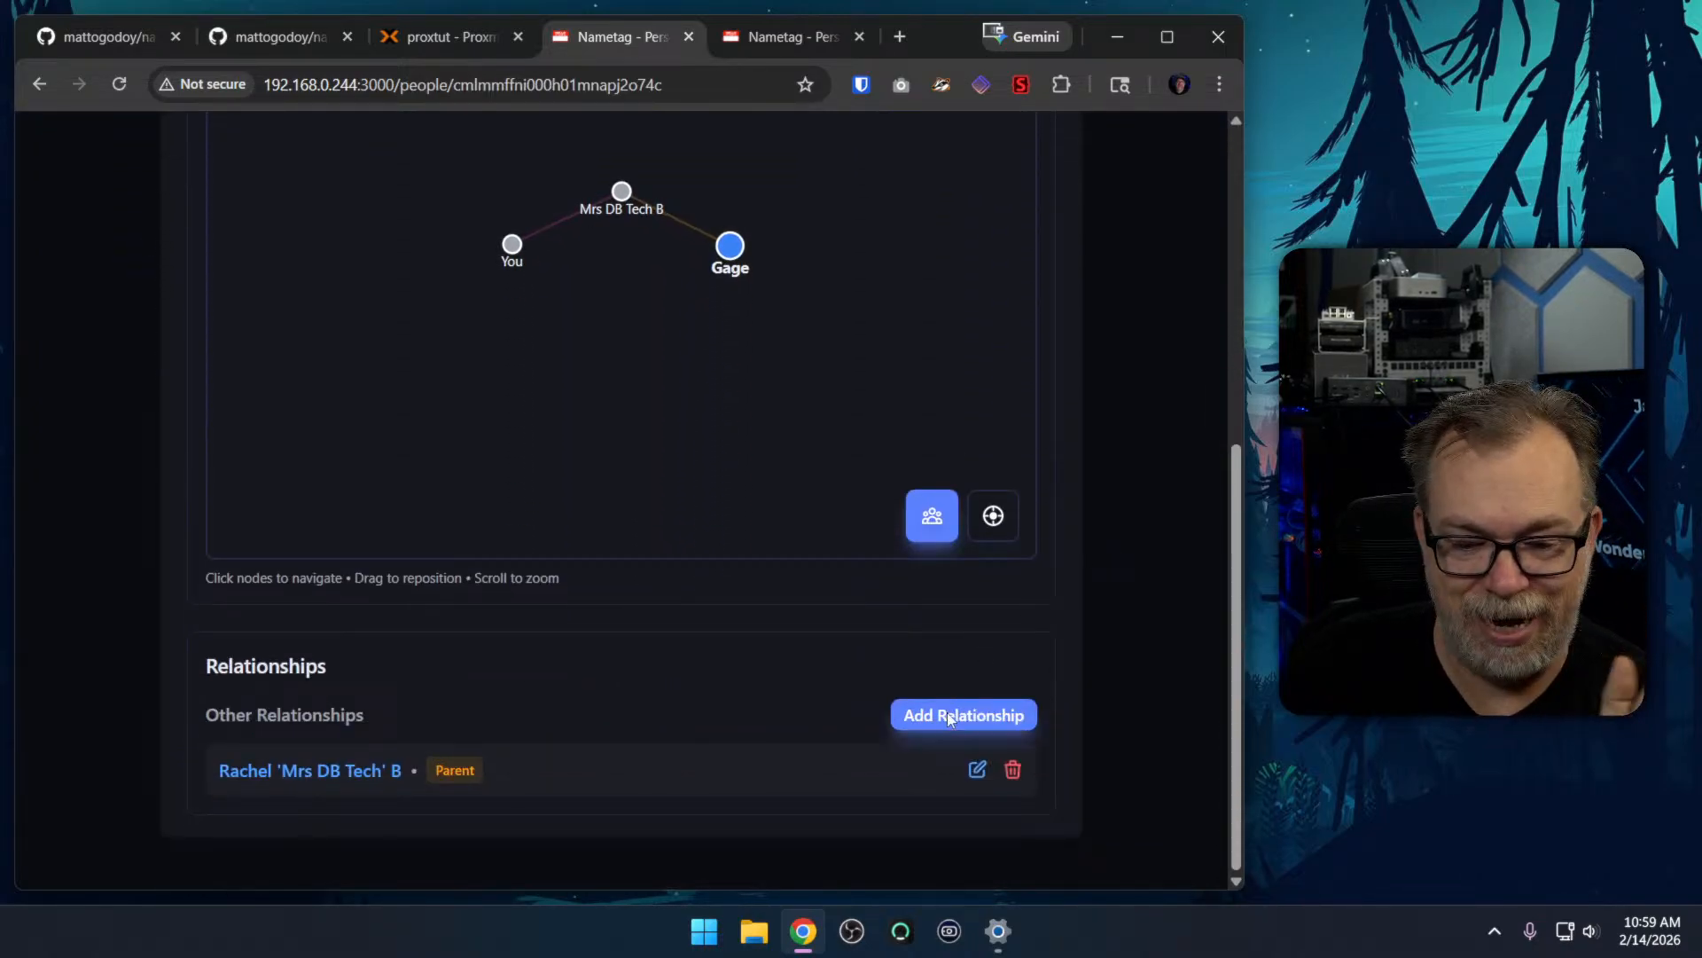
click(948, 723)
click(474, 400)
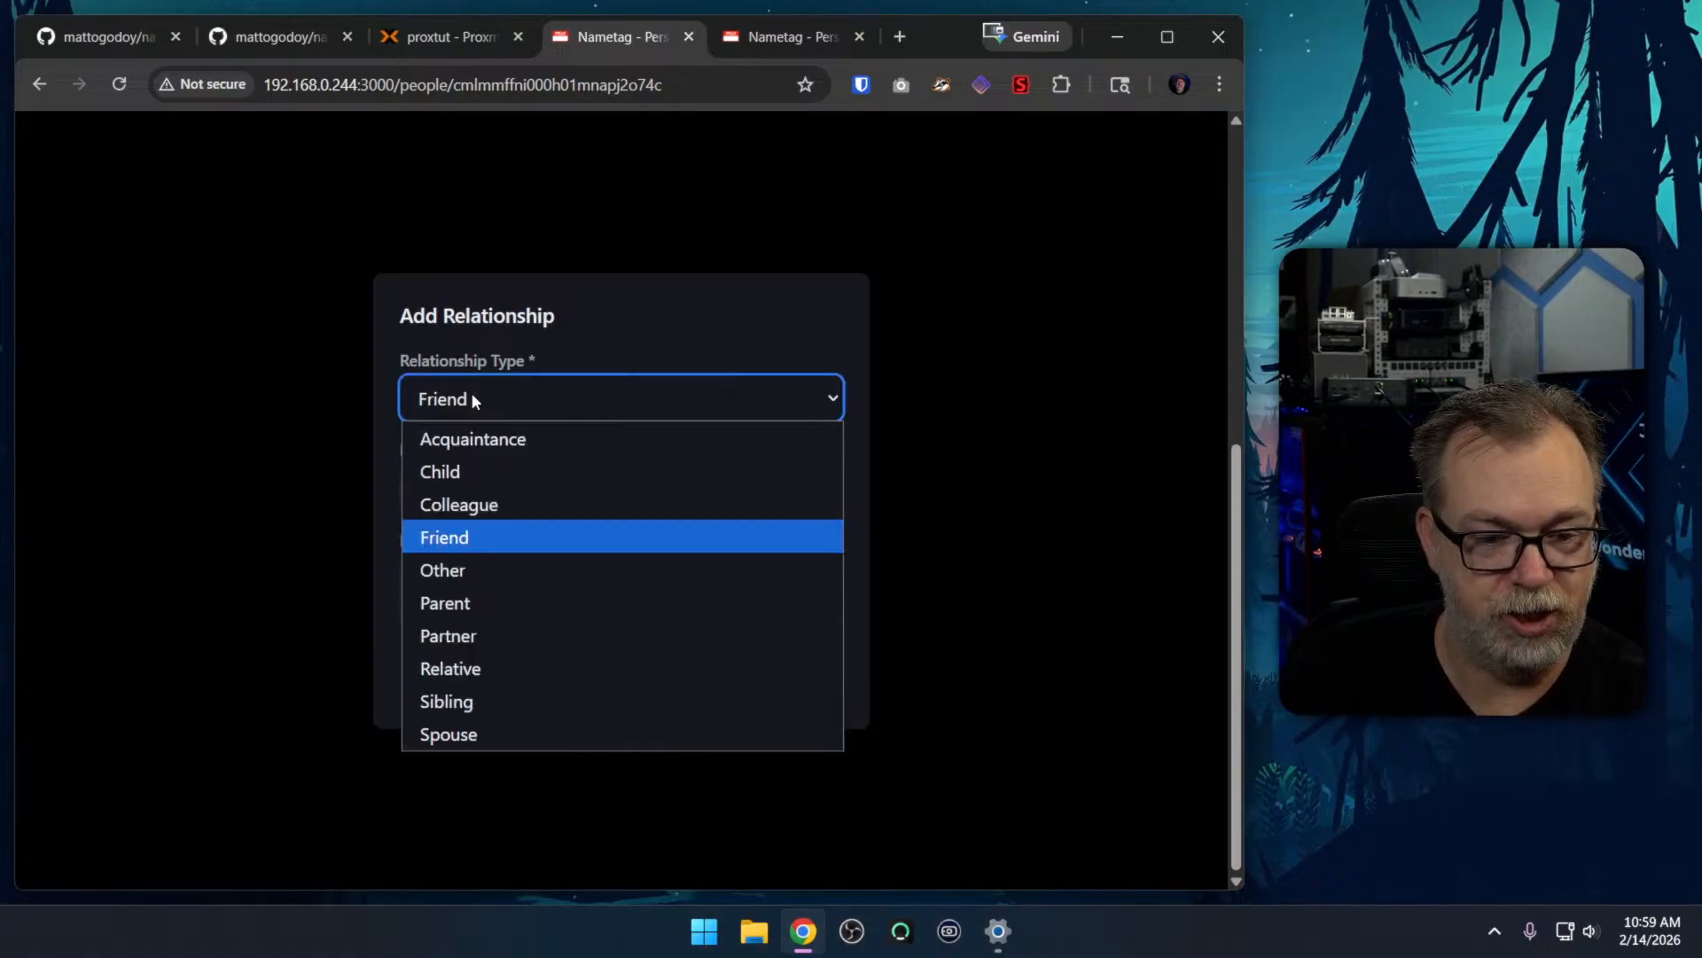
click(479, 610)
click(437, 502)
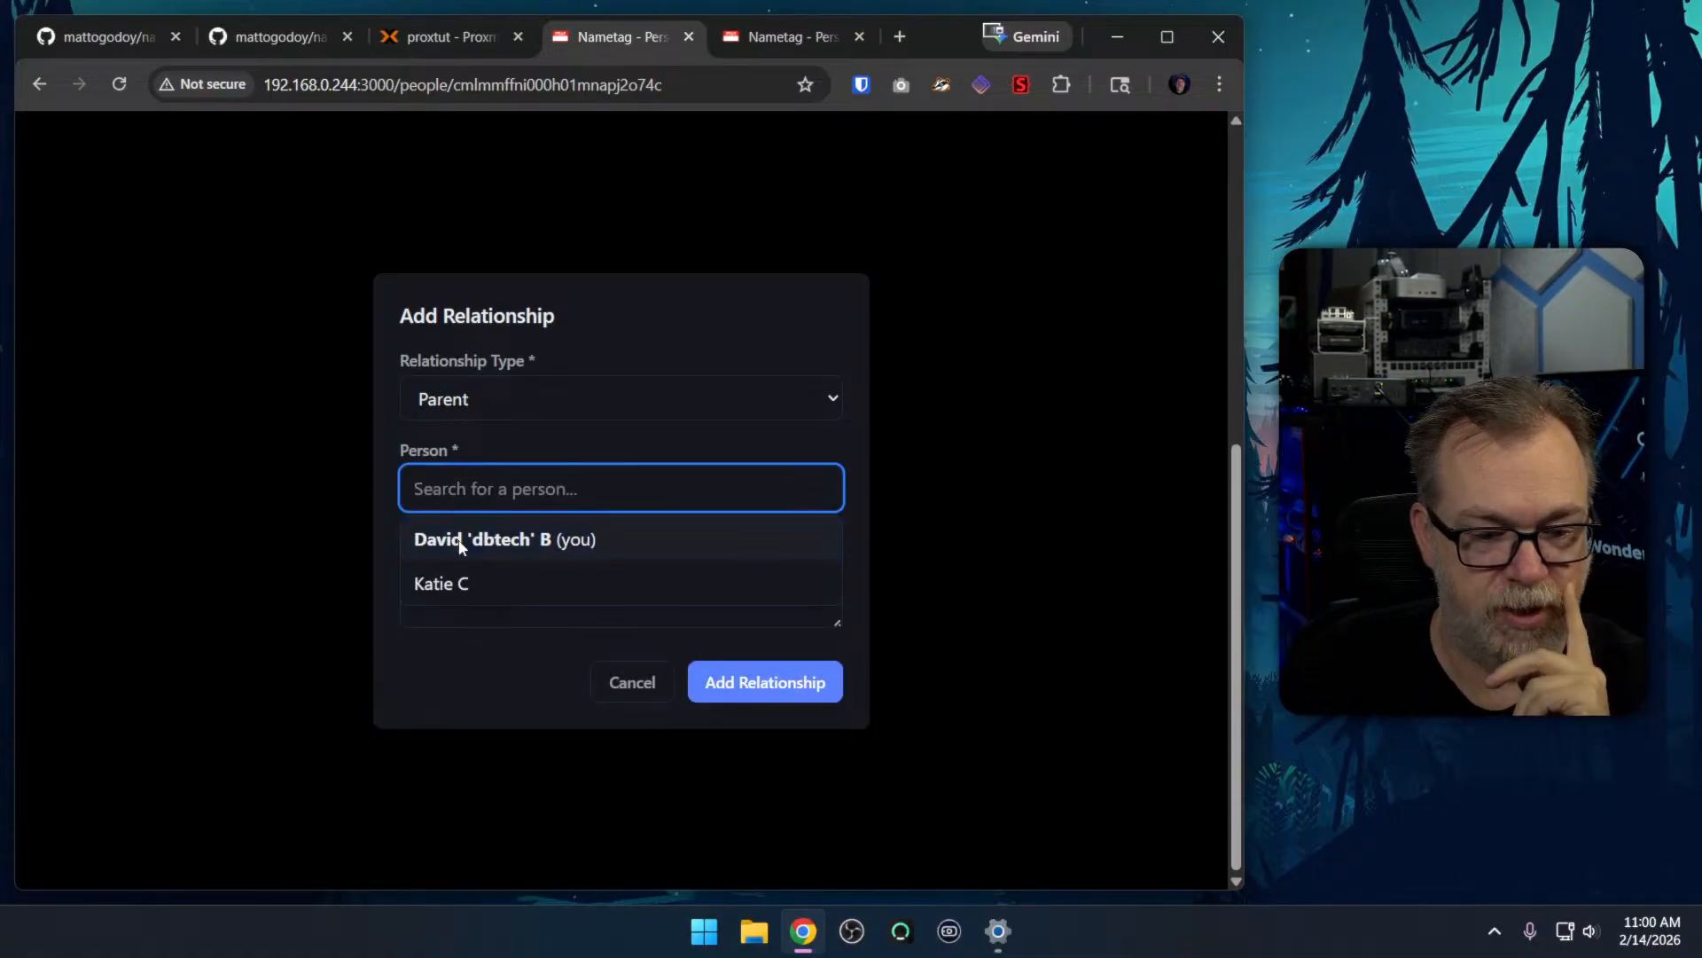
click(419, 538)
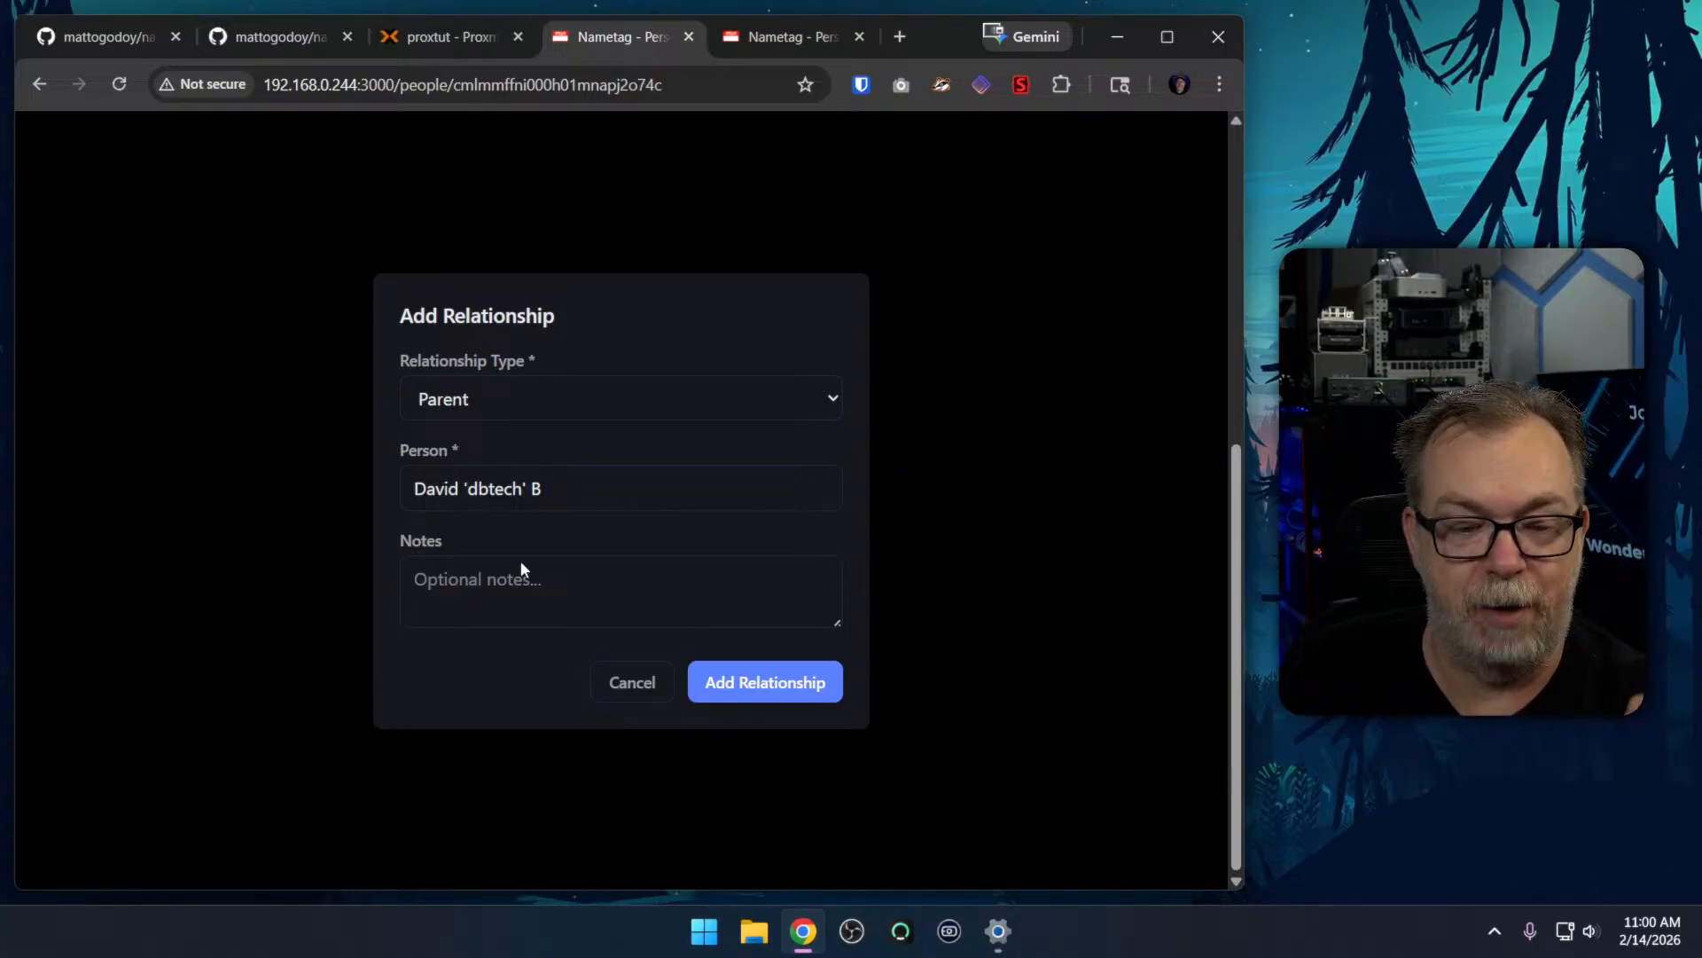
click(805, 681)
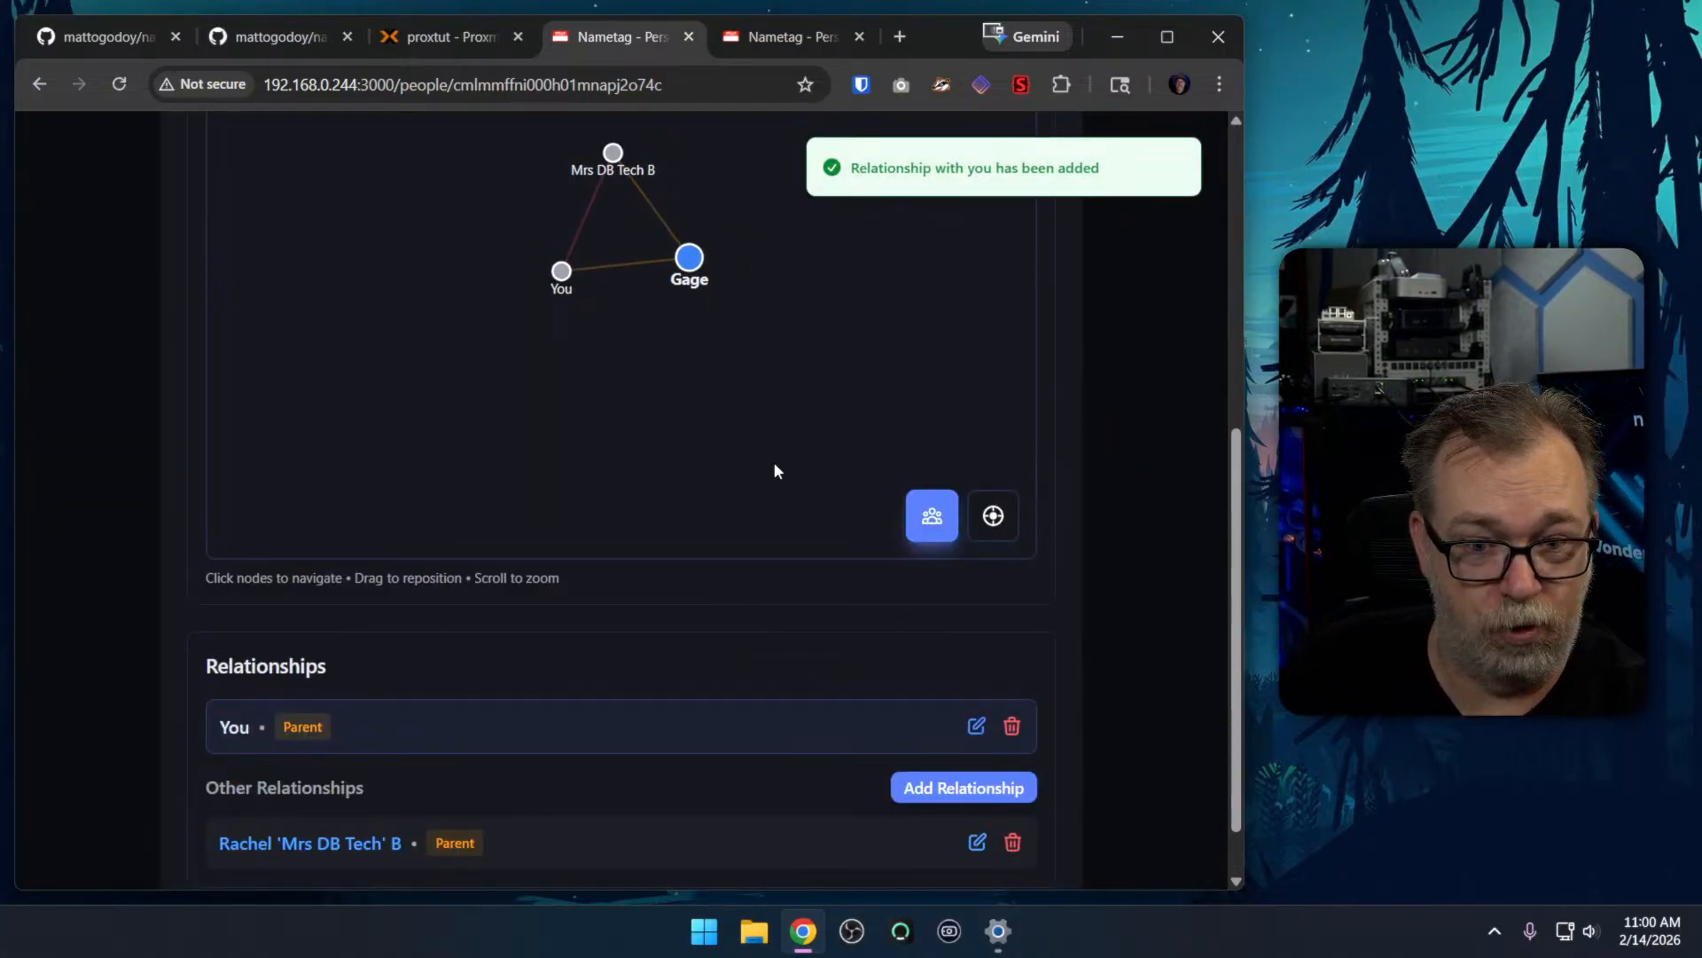
Examine the relationships and network graph on the child's page, then the network and upcoming events on the dashboard
scroll(636, 625, down, 1)
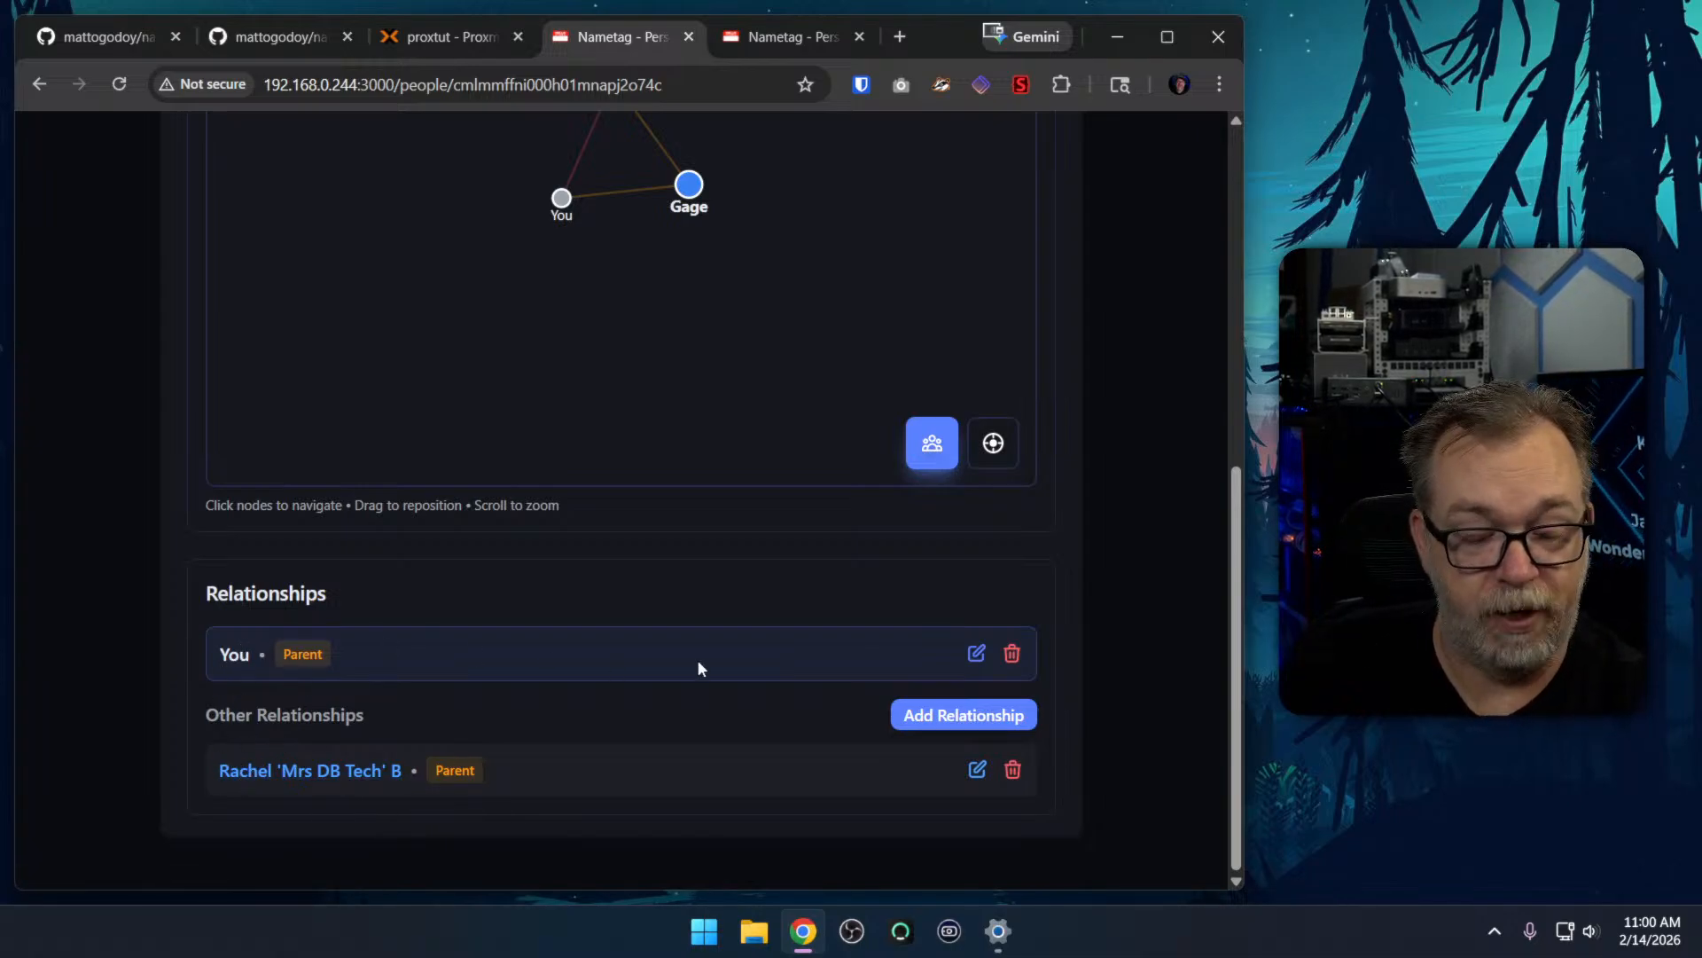
scroll(816, 625, up, 7)
scroll(628, 585, down, 3)
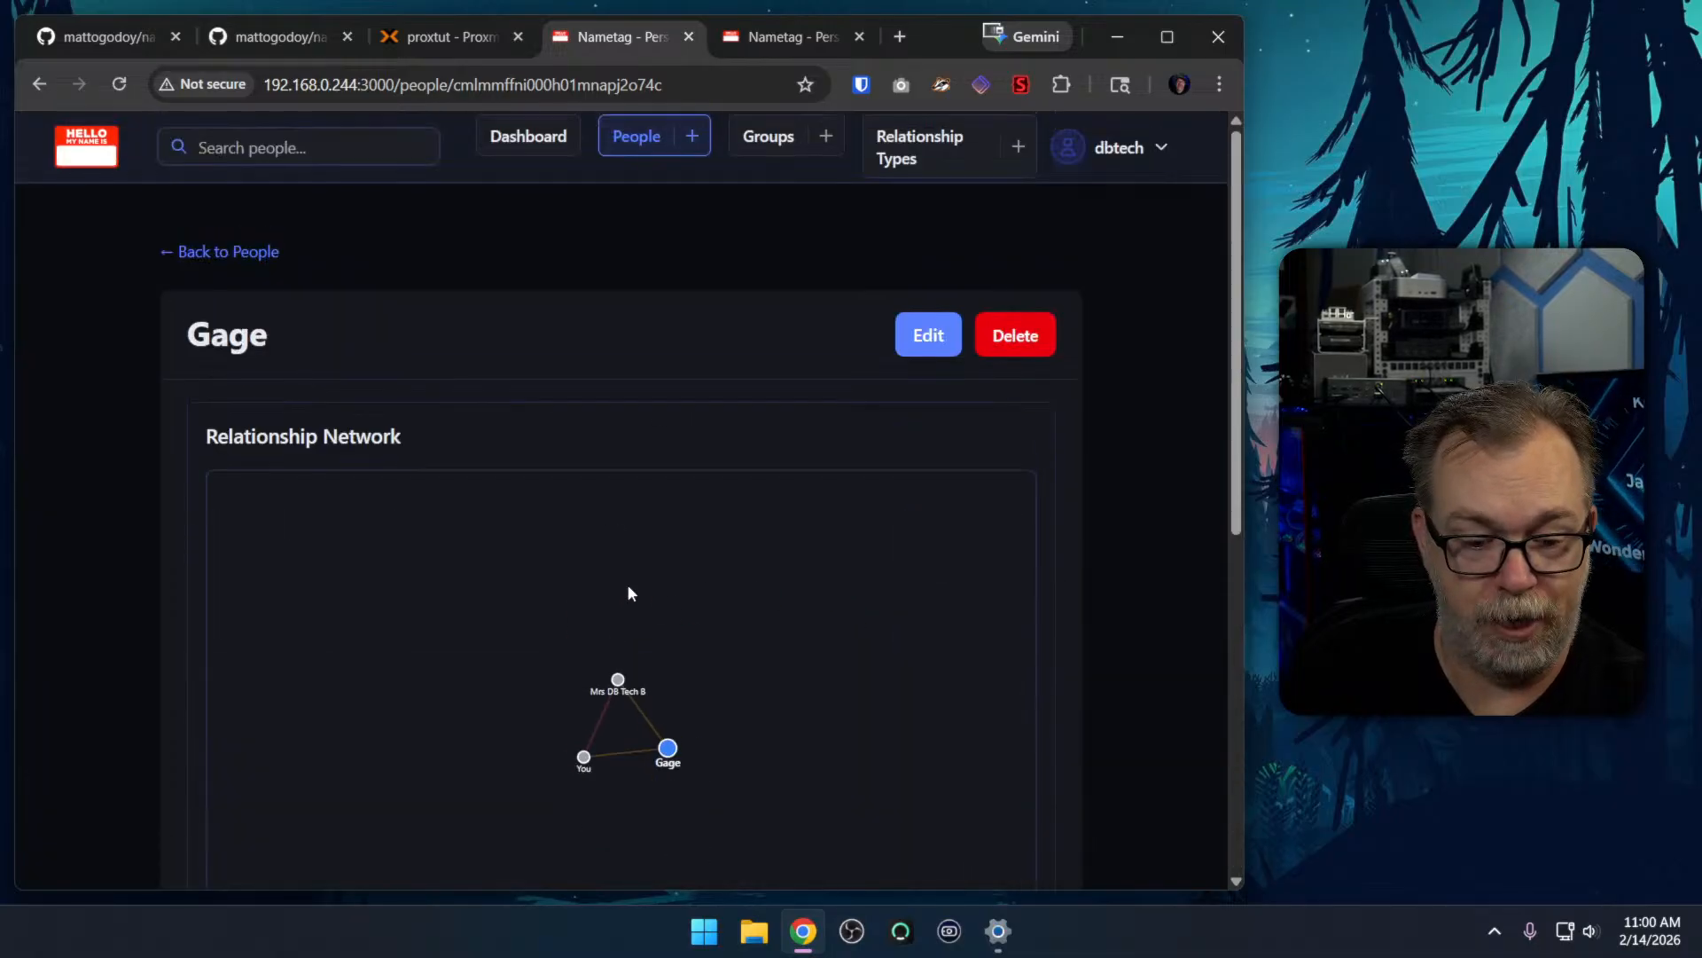
click(582, 760)
scroll(1149, 550, down, 5)
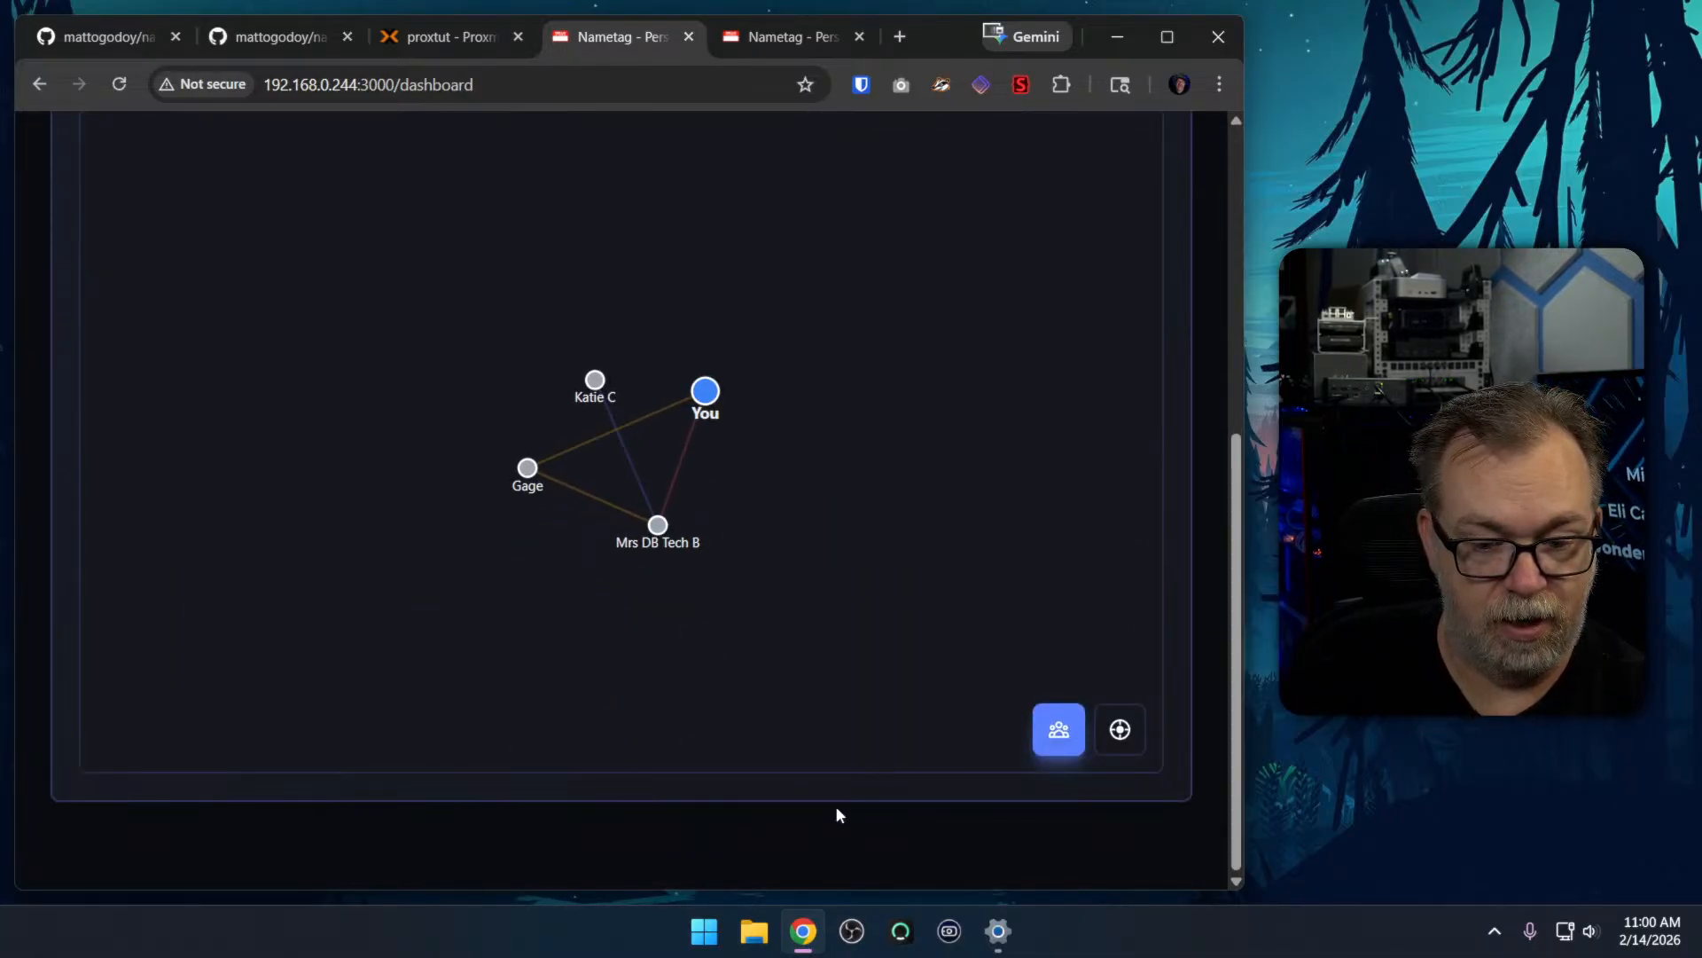
scroll(1200, 700, up, 5)
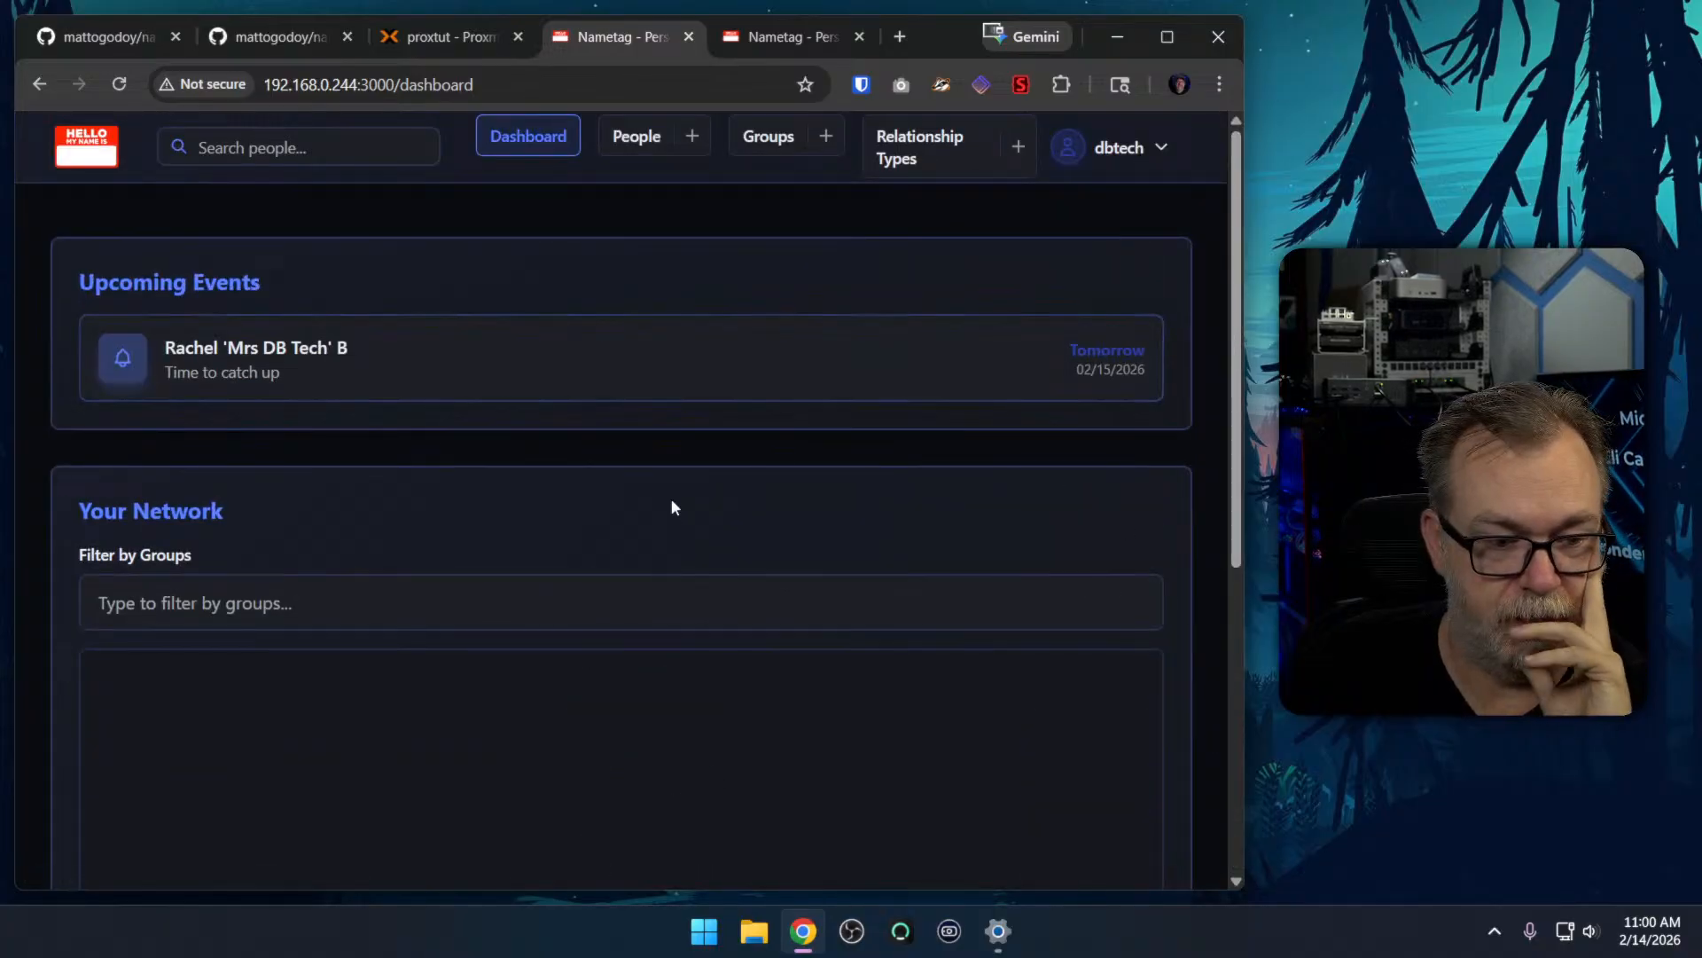
scroll(44, 486, down, 5)
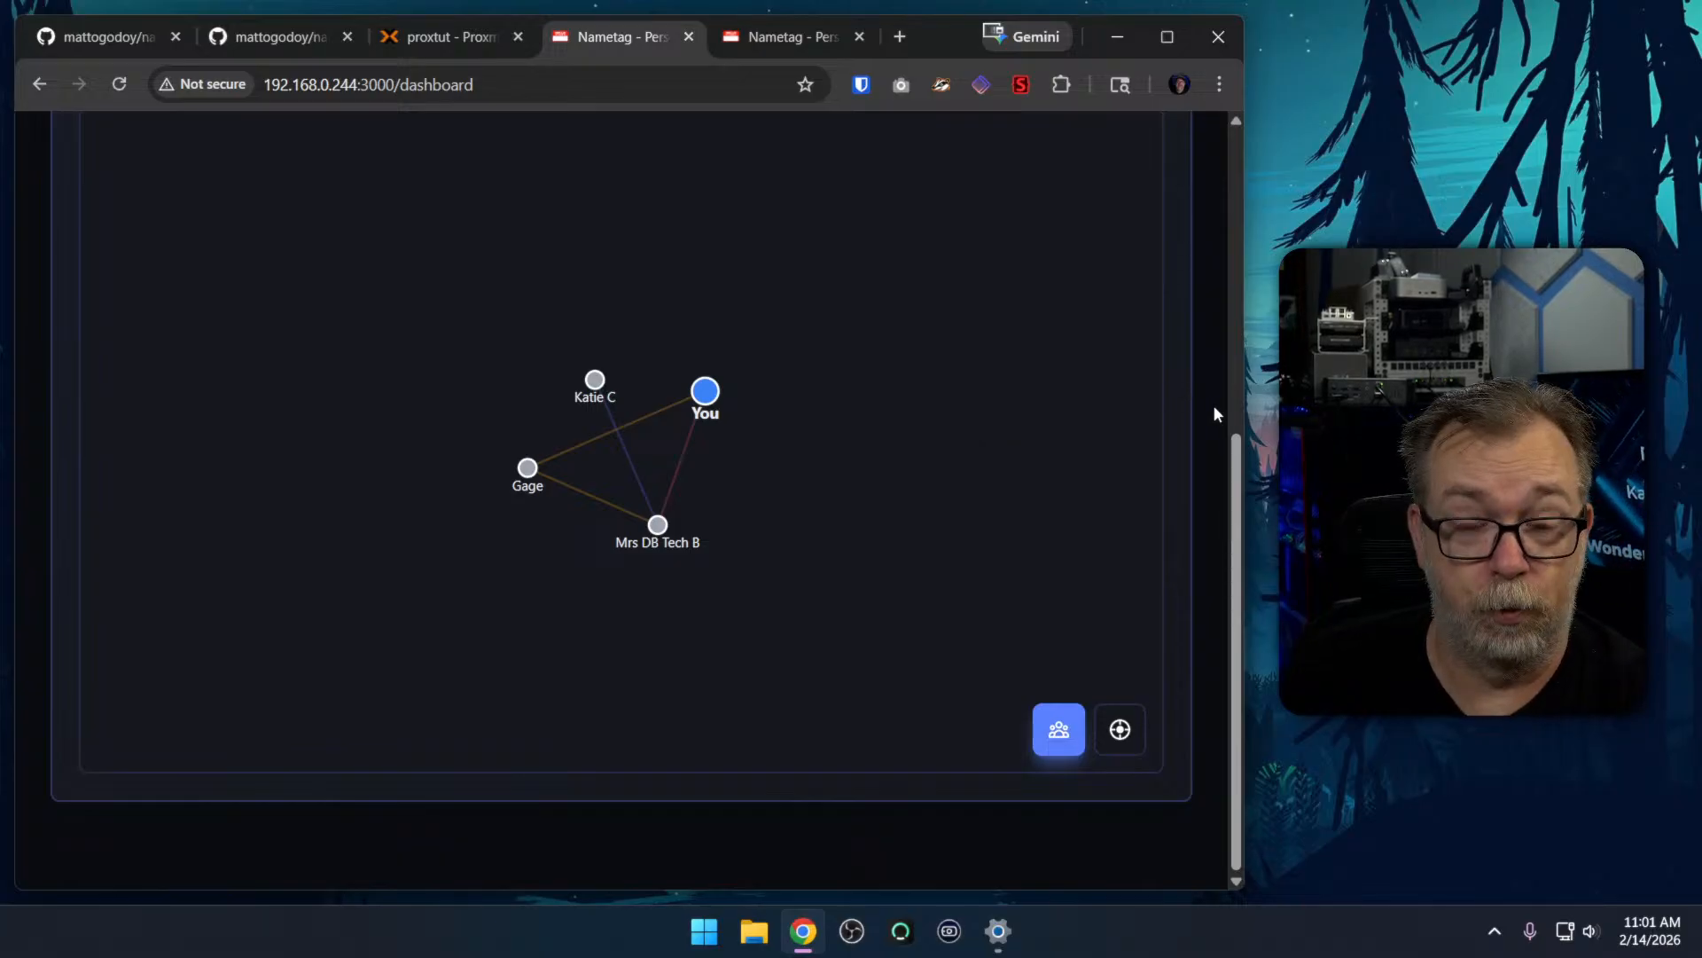
scroll(1214, 409, up, 5)
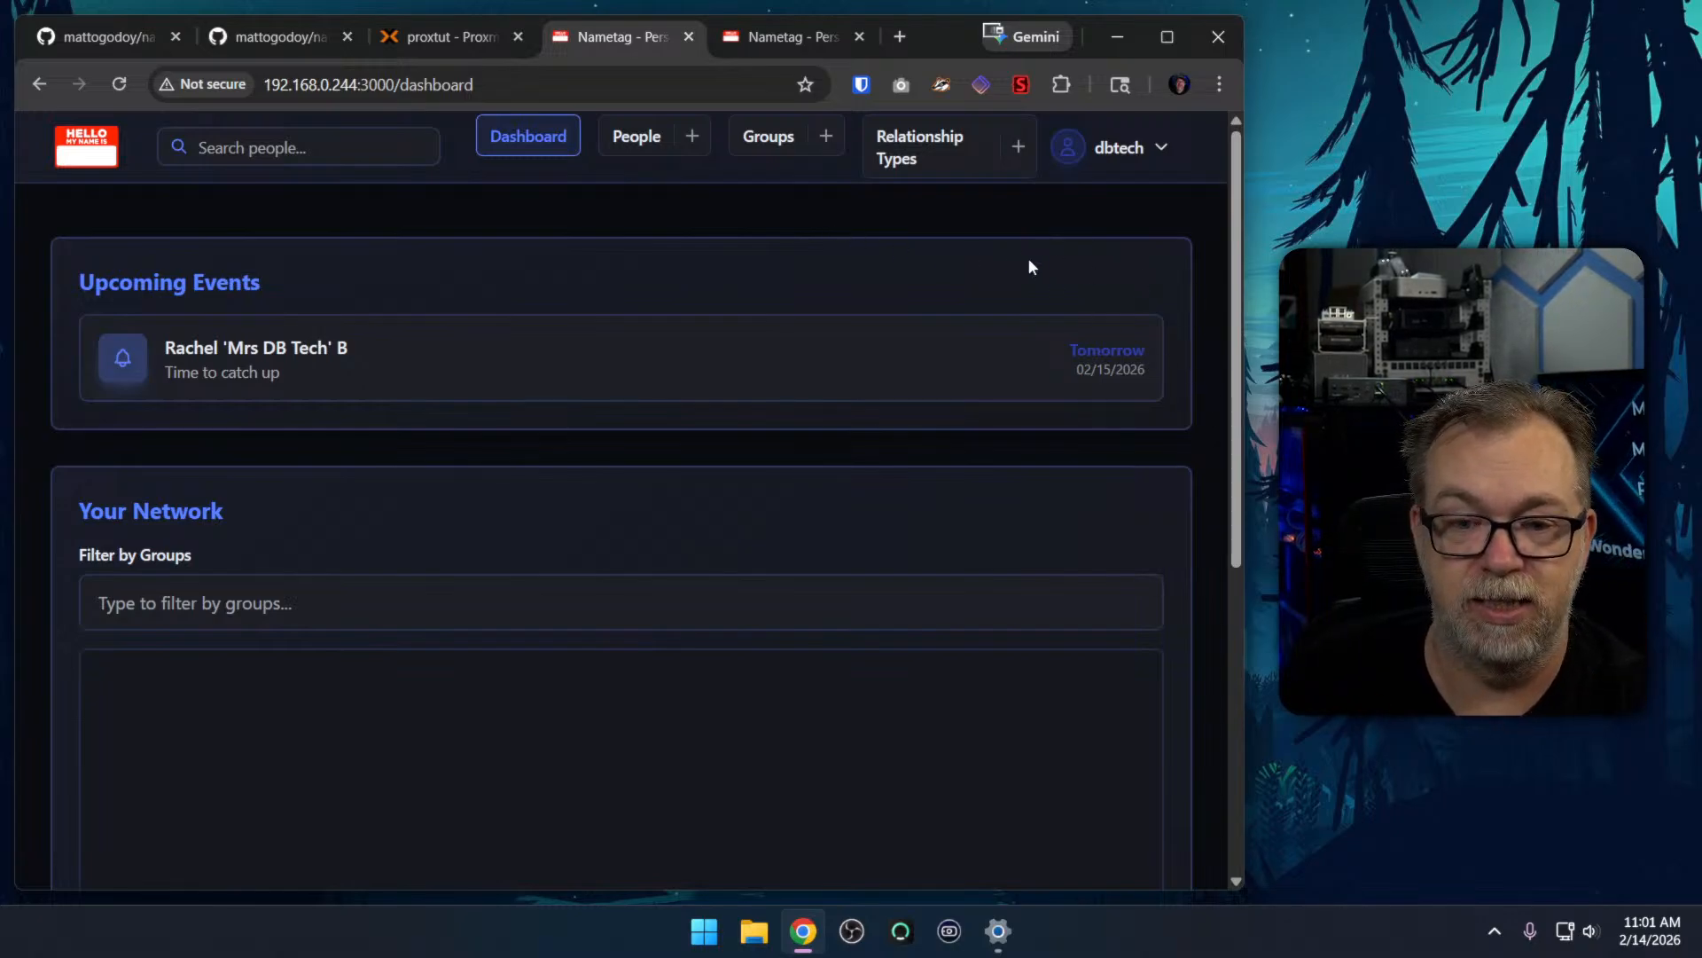
scroll(1224, 401, down, 3)
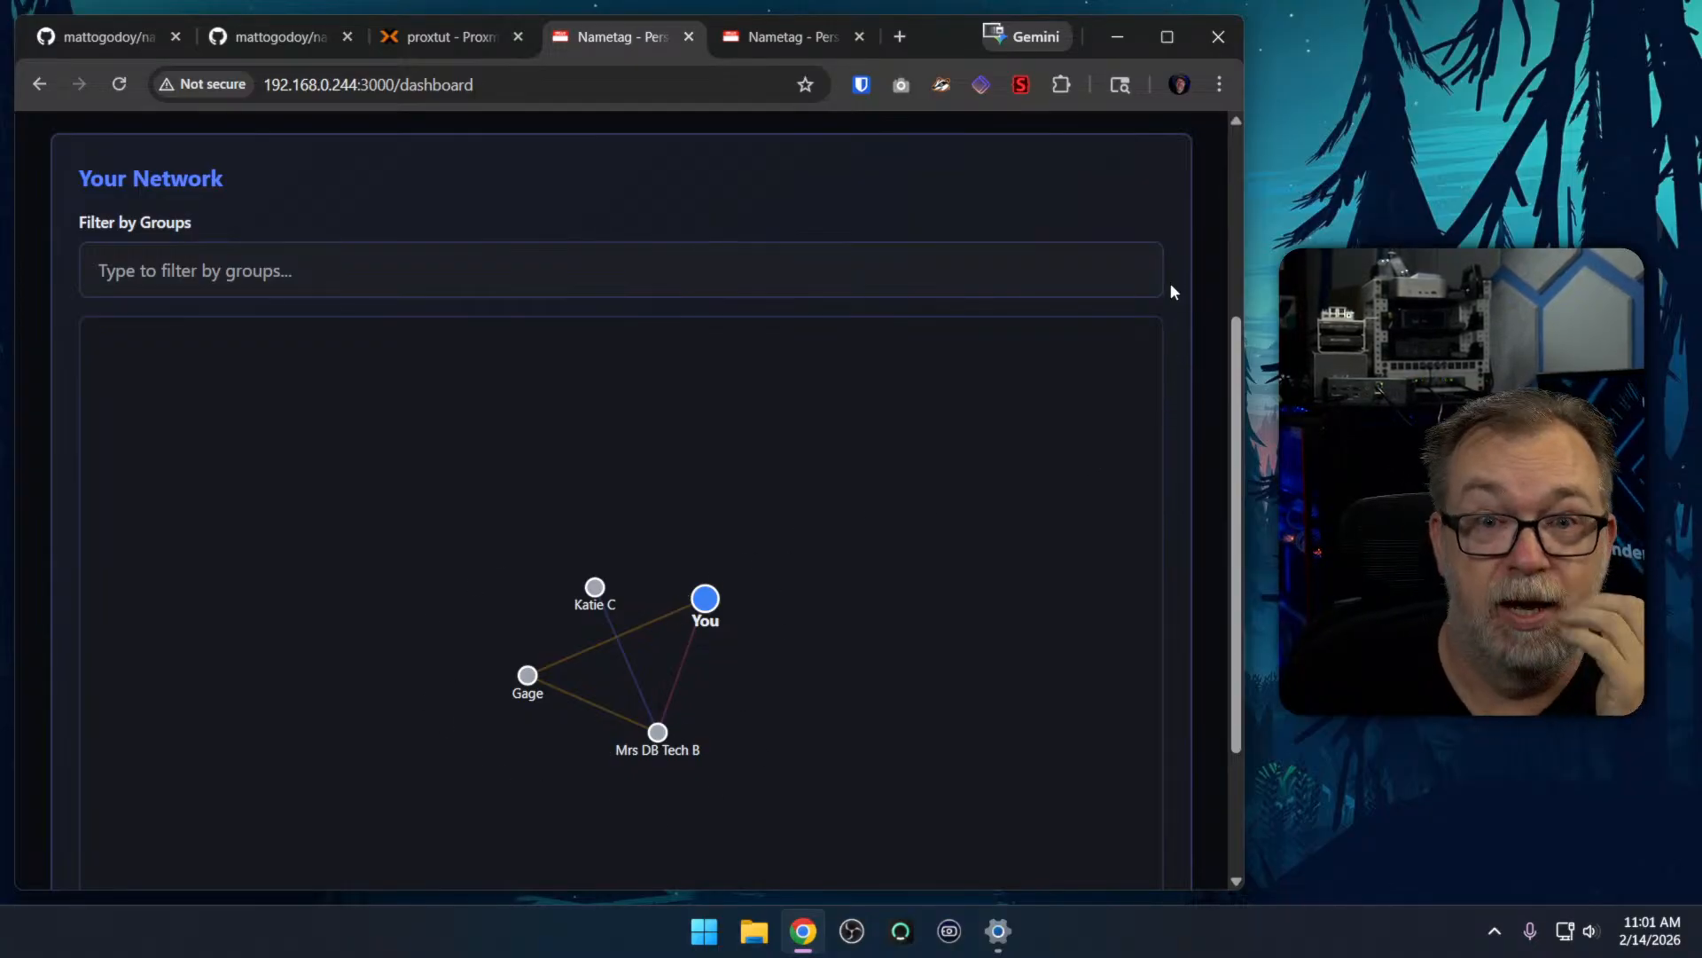
scroll(1200, 302, up, 3)
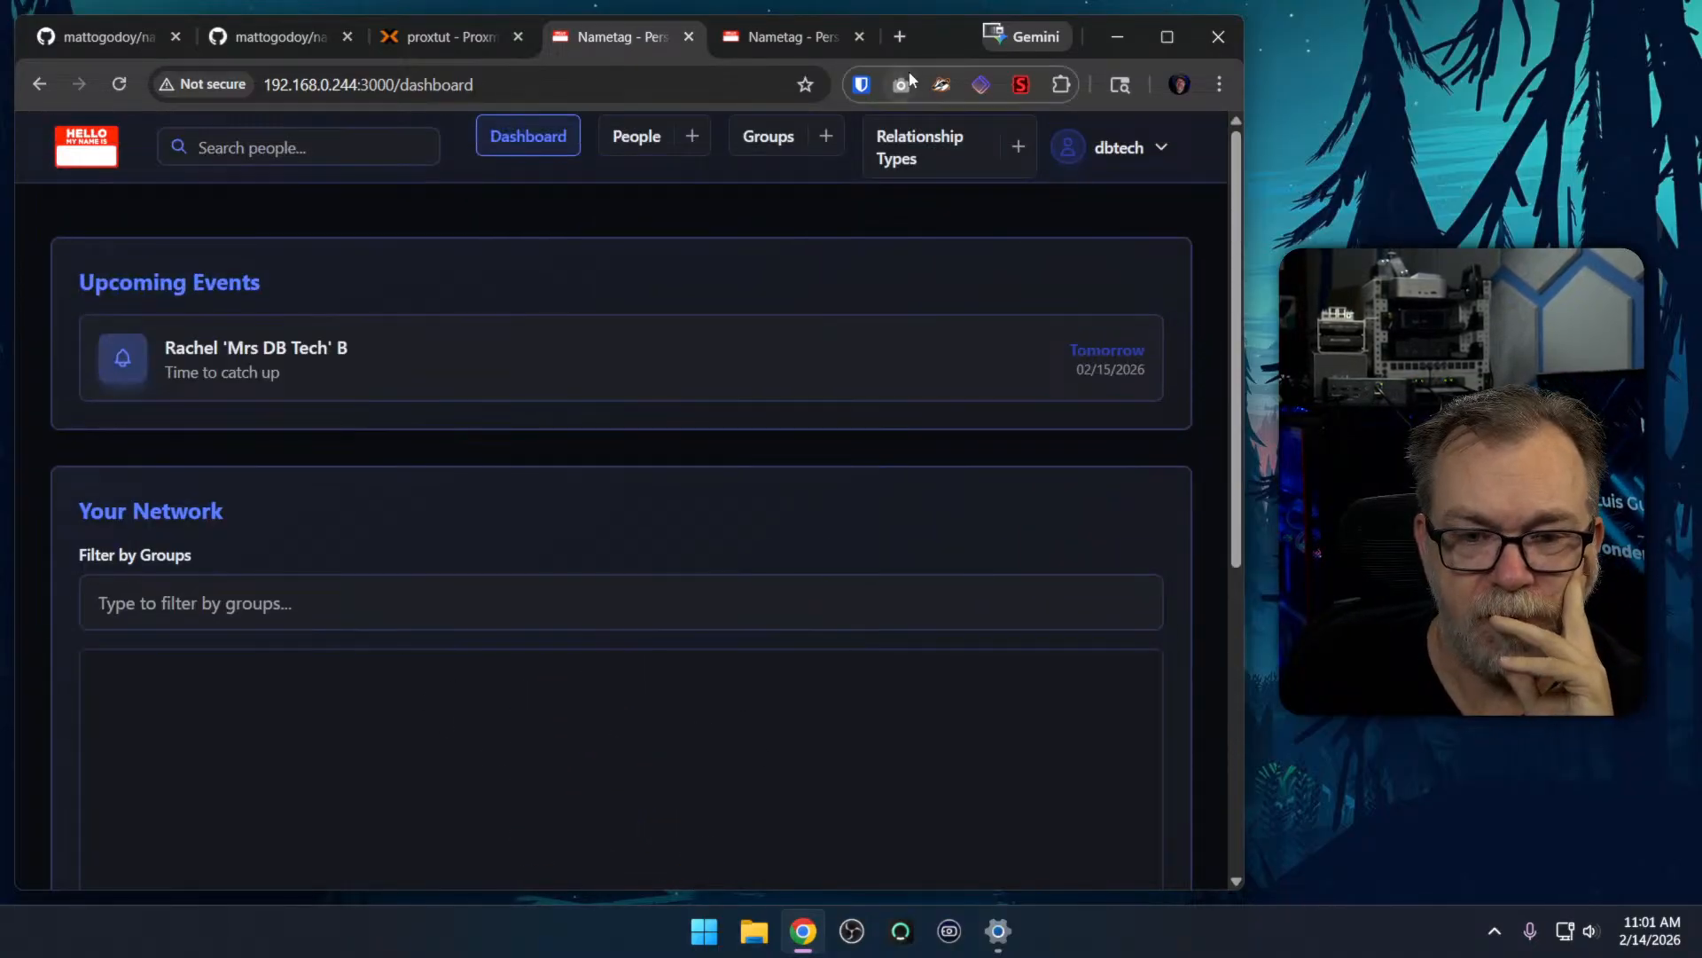
Switch to the 192.168.0.205:3456 instance and open its dashboard
click(770, 39)
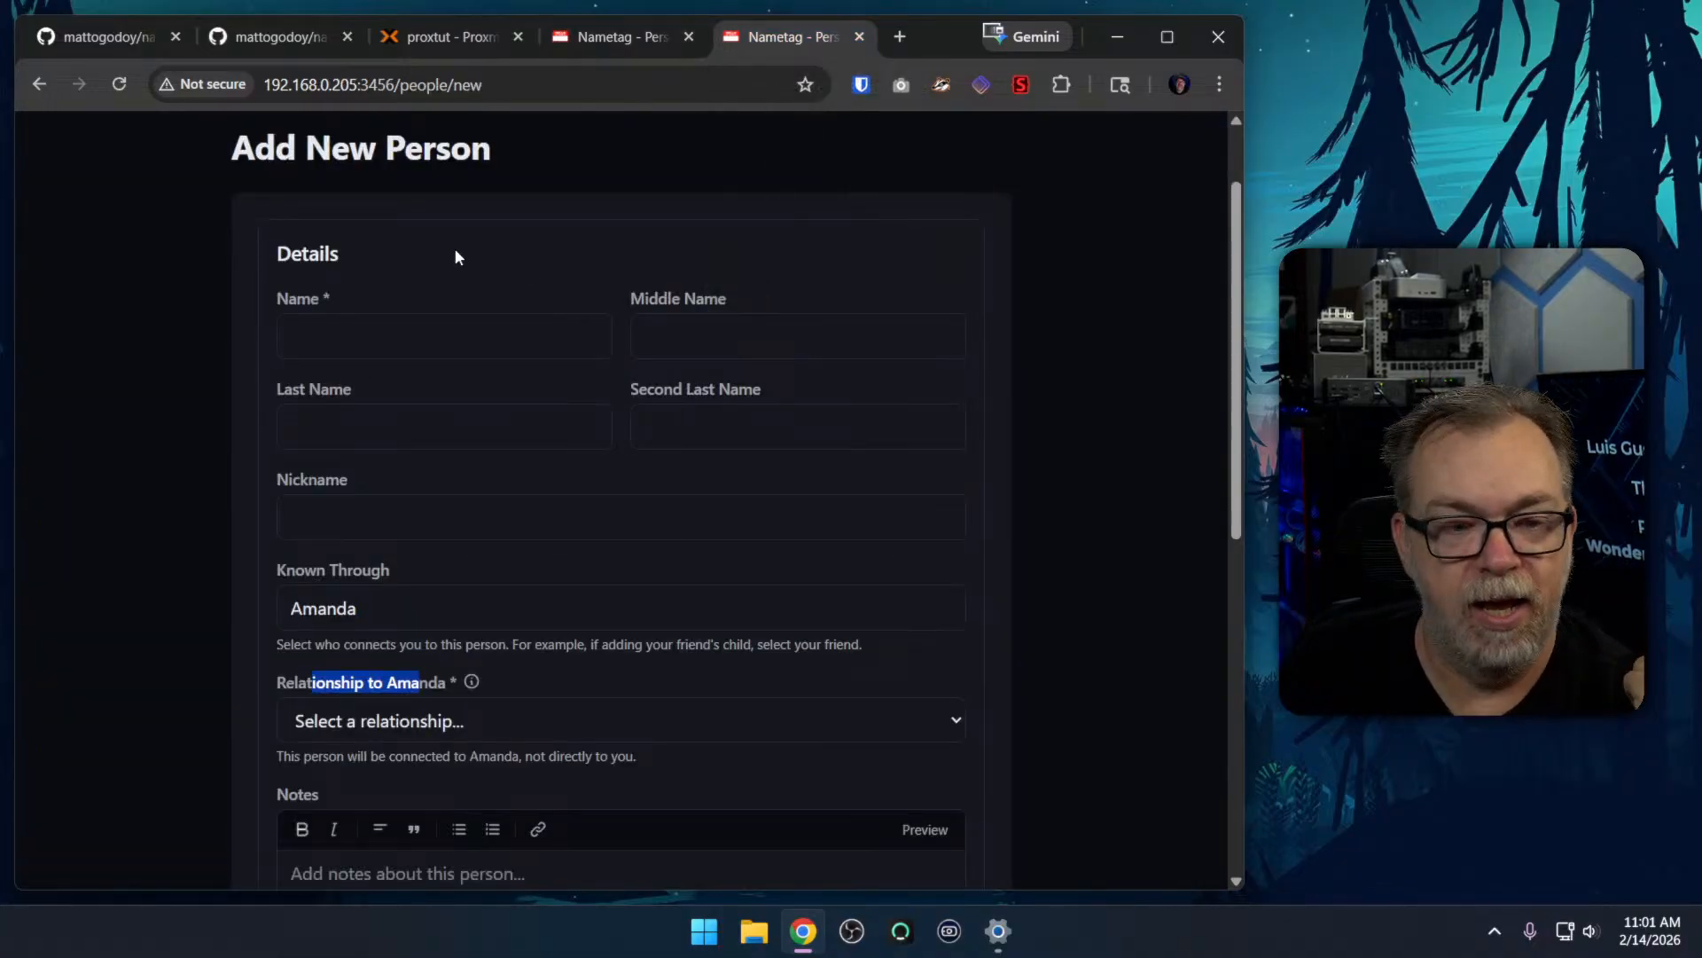
scroll(455, 257, up, 1)
click(526, 138)
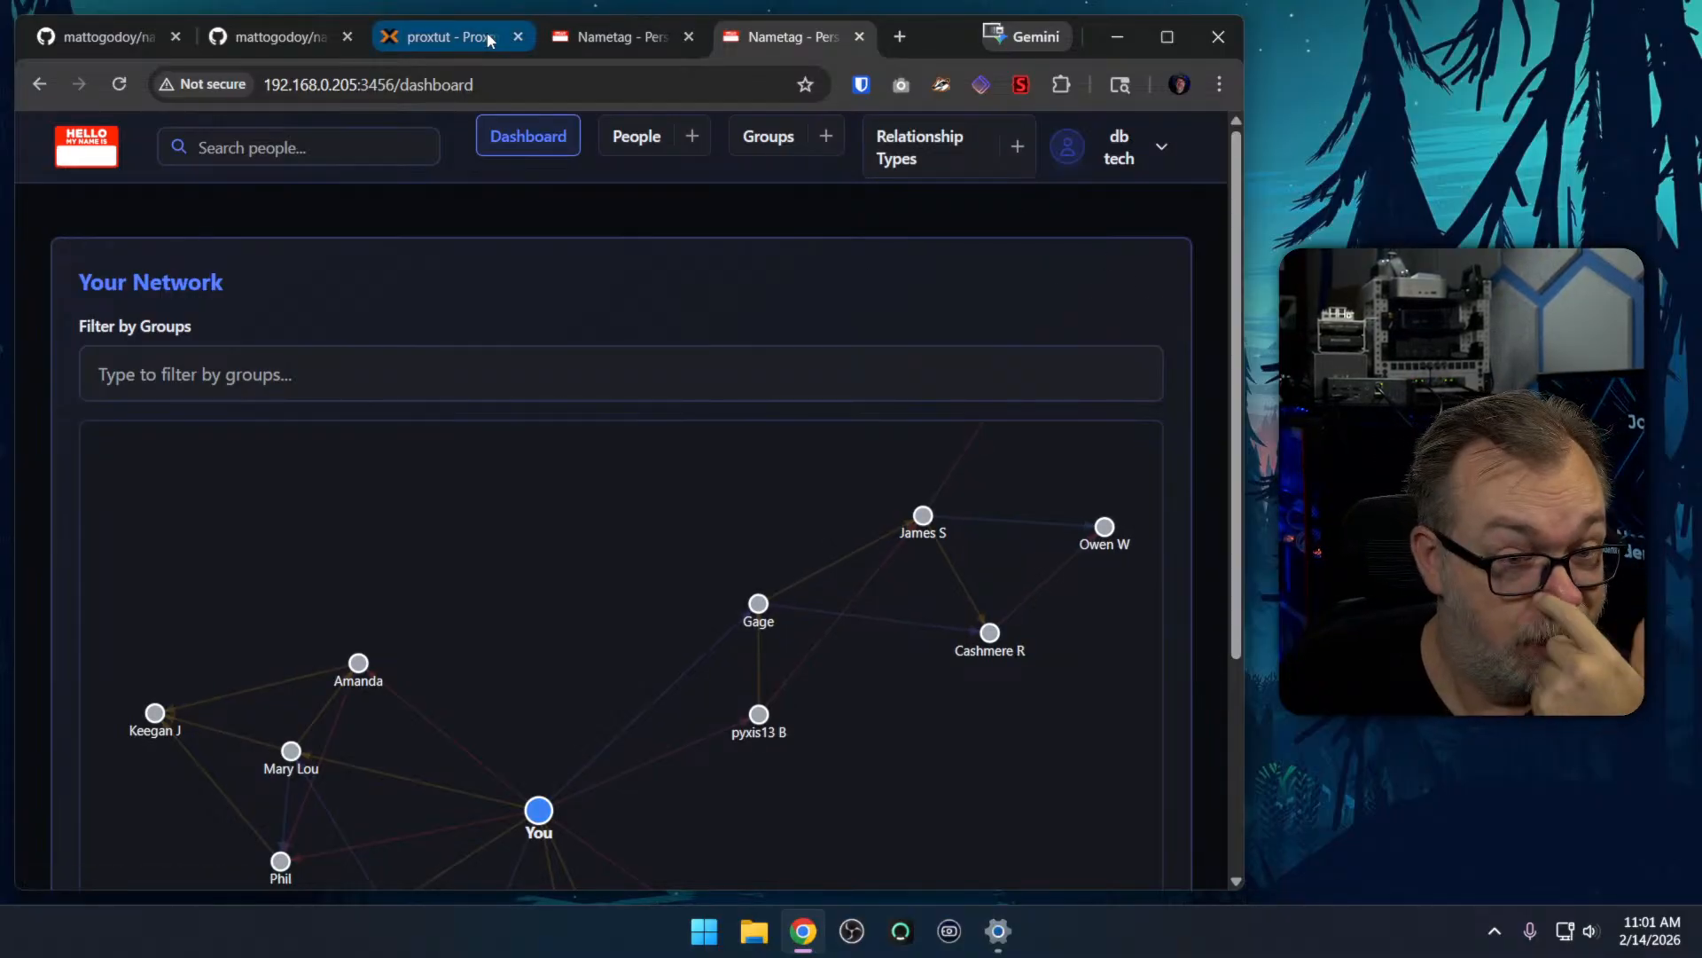
Zoom out and reposition the network graph, inspect your direct relationships, and open the page of the parent just below You
scroll(928, 620, down, 2)
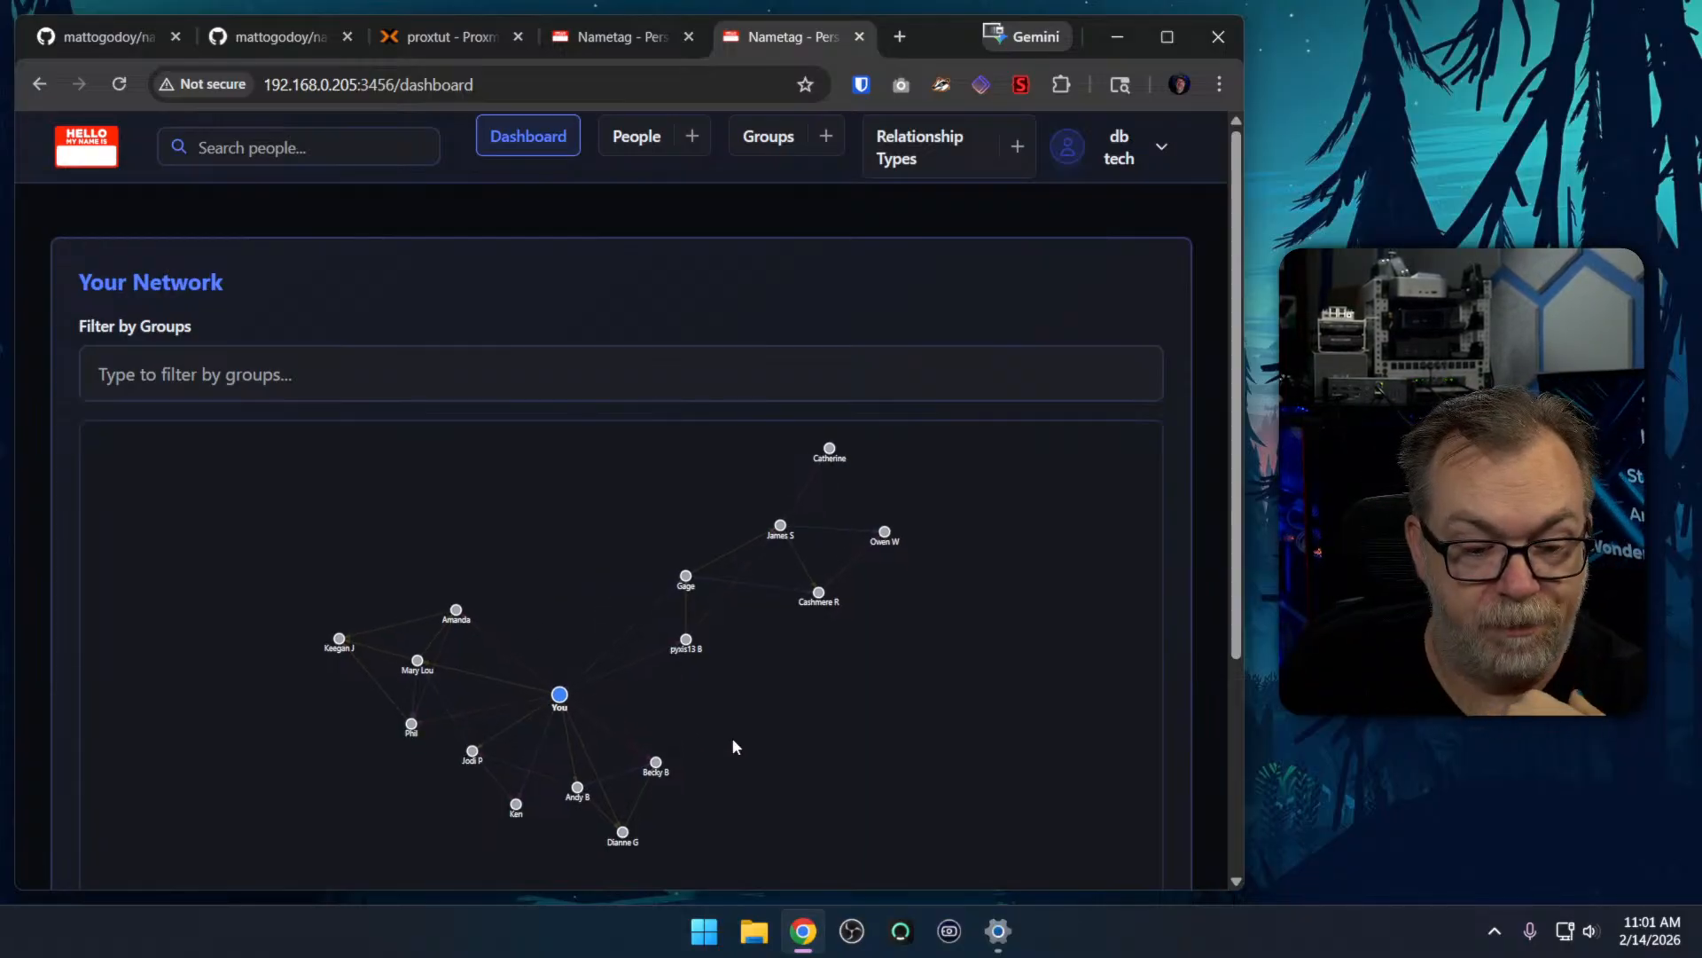
drag(736, 742, 668, 667)
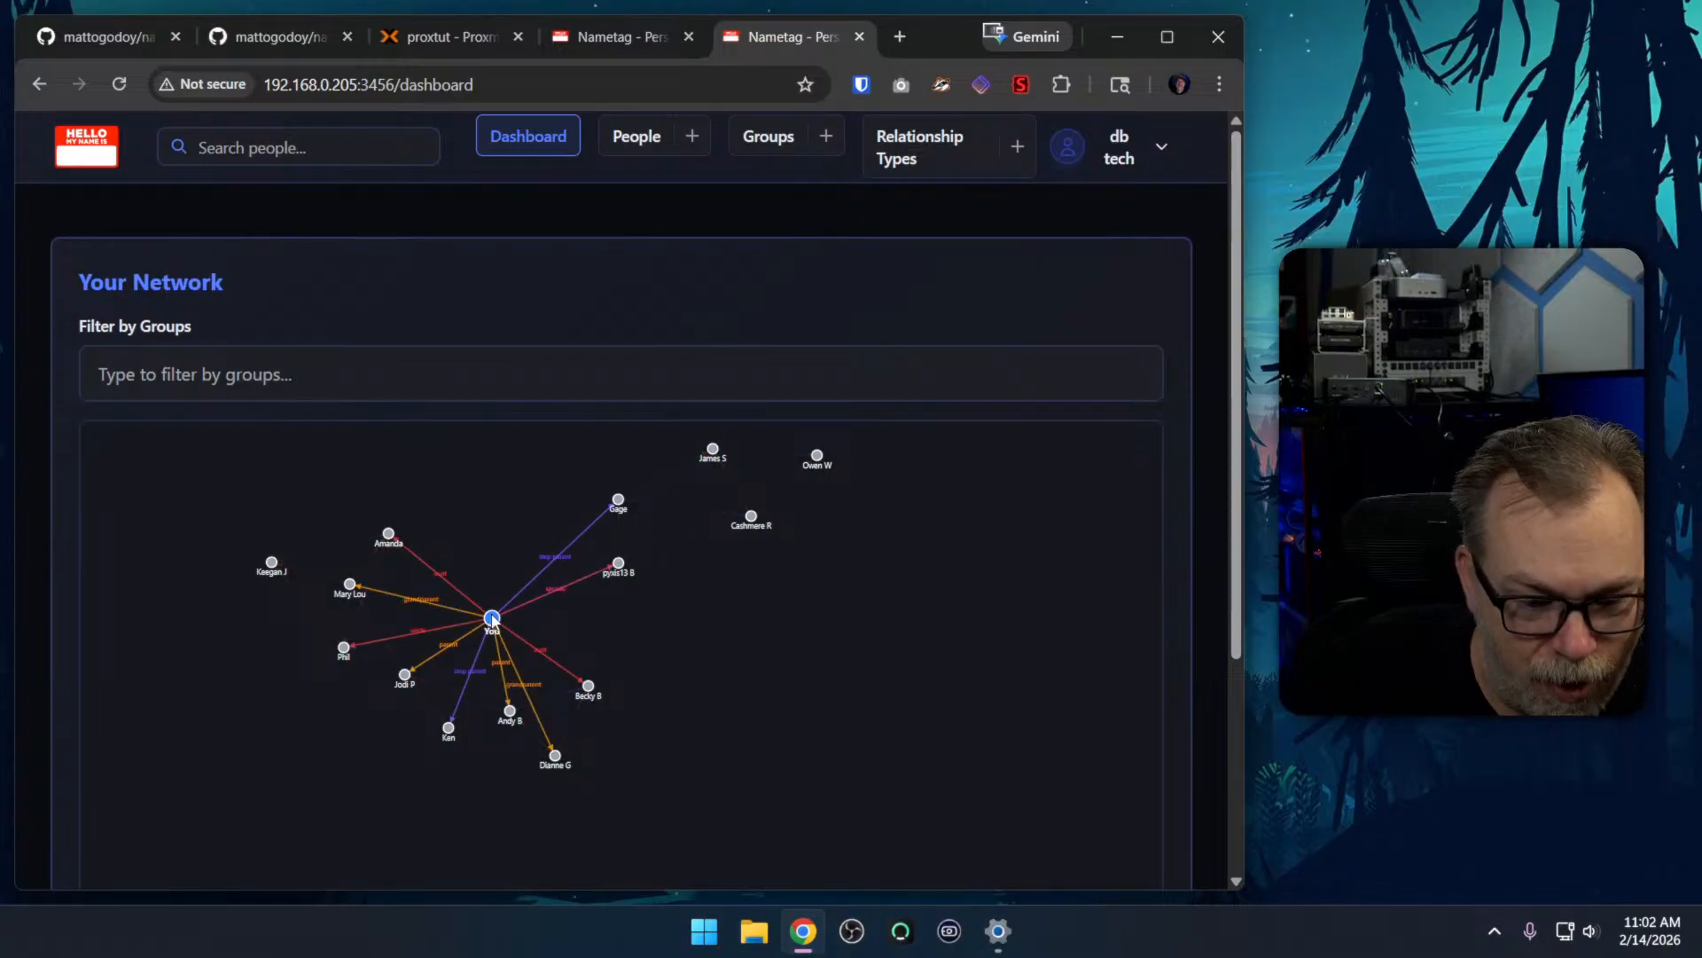
click(509, 711)
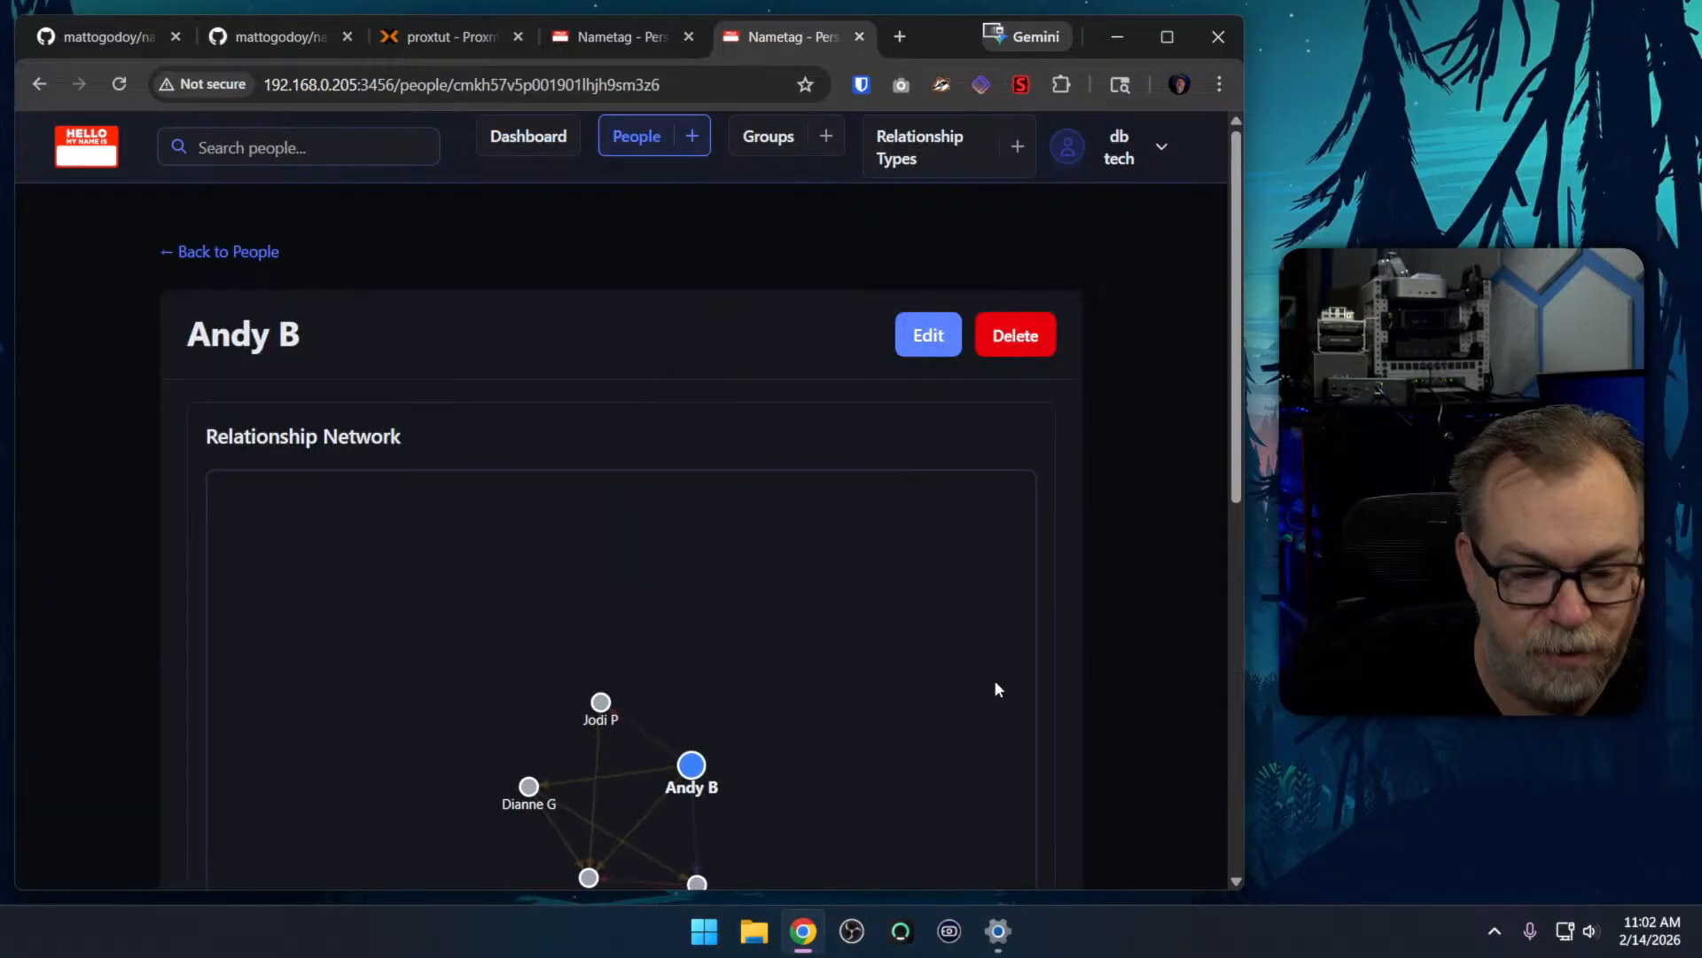
Examine the parent's relationships and network graph, including the Relationship to You setting in the edit form, without changing anything
scroll(1114, 627, down, 2)
scroll(1114, 618, down, 5)
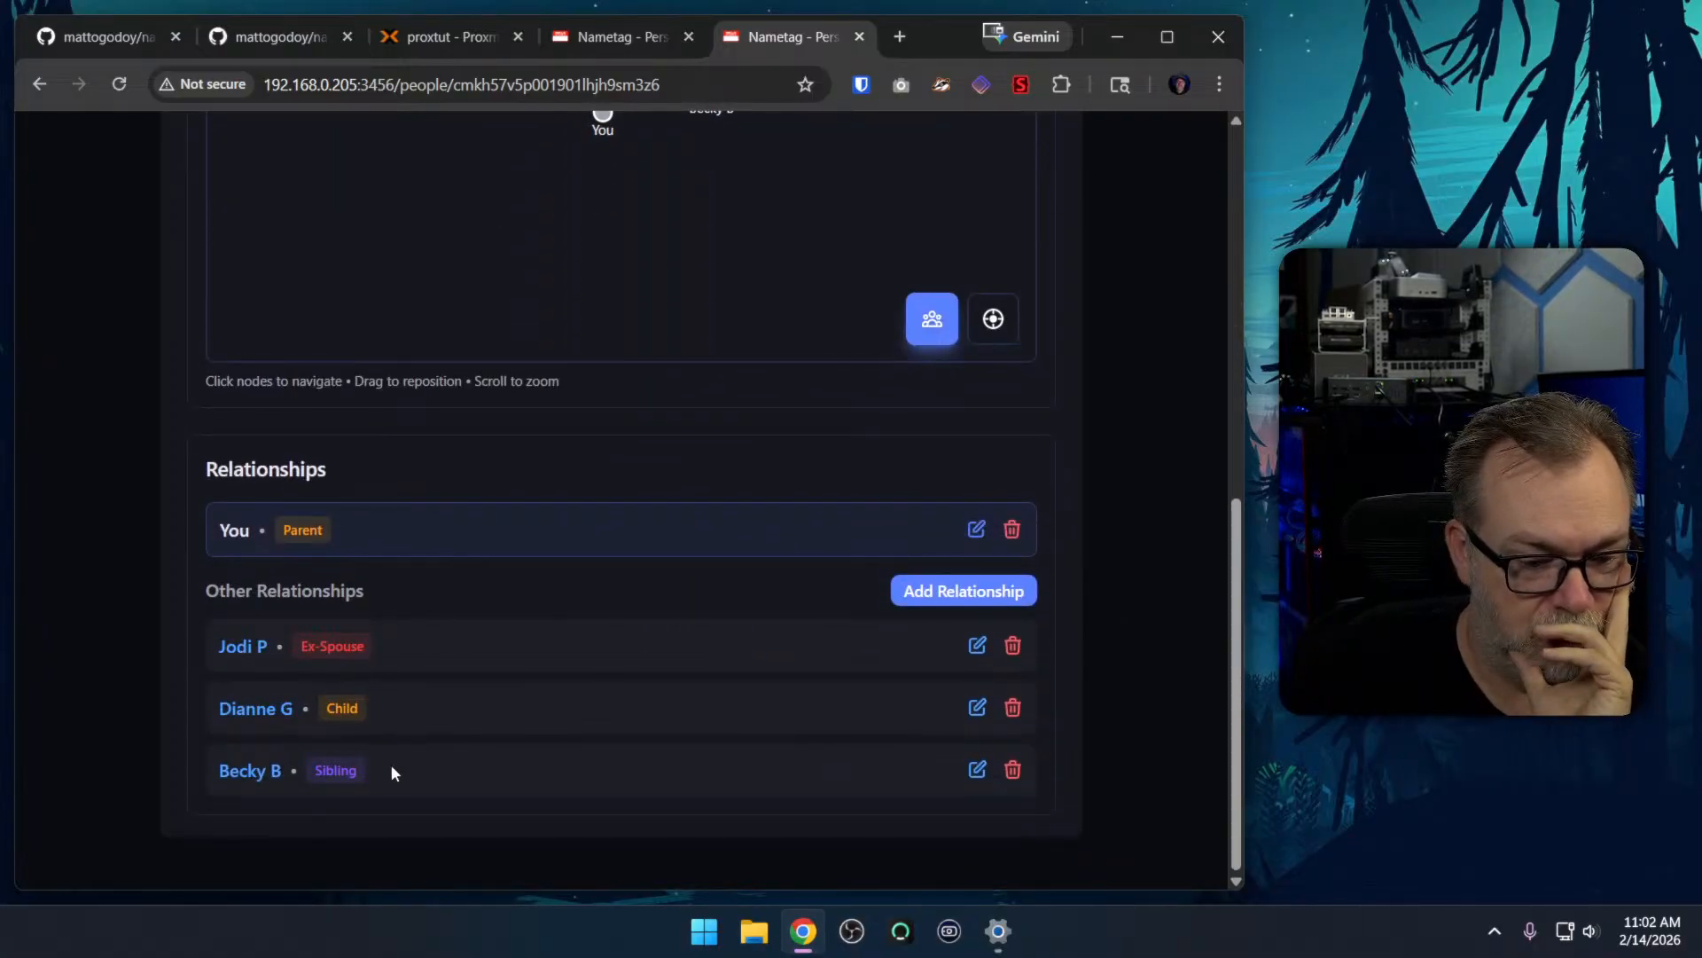
scroll(497, 678, up, 3)
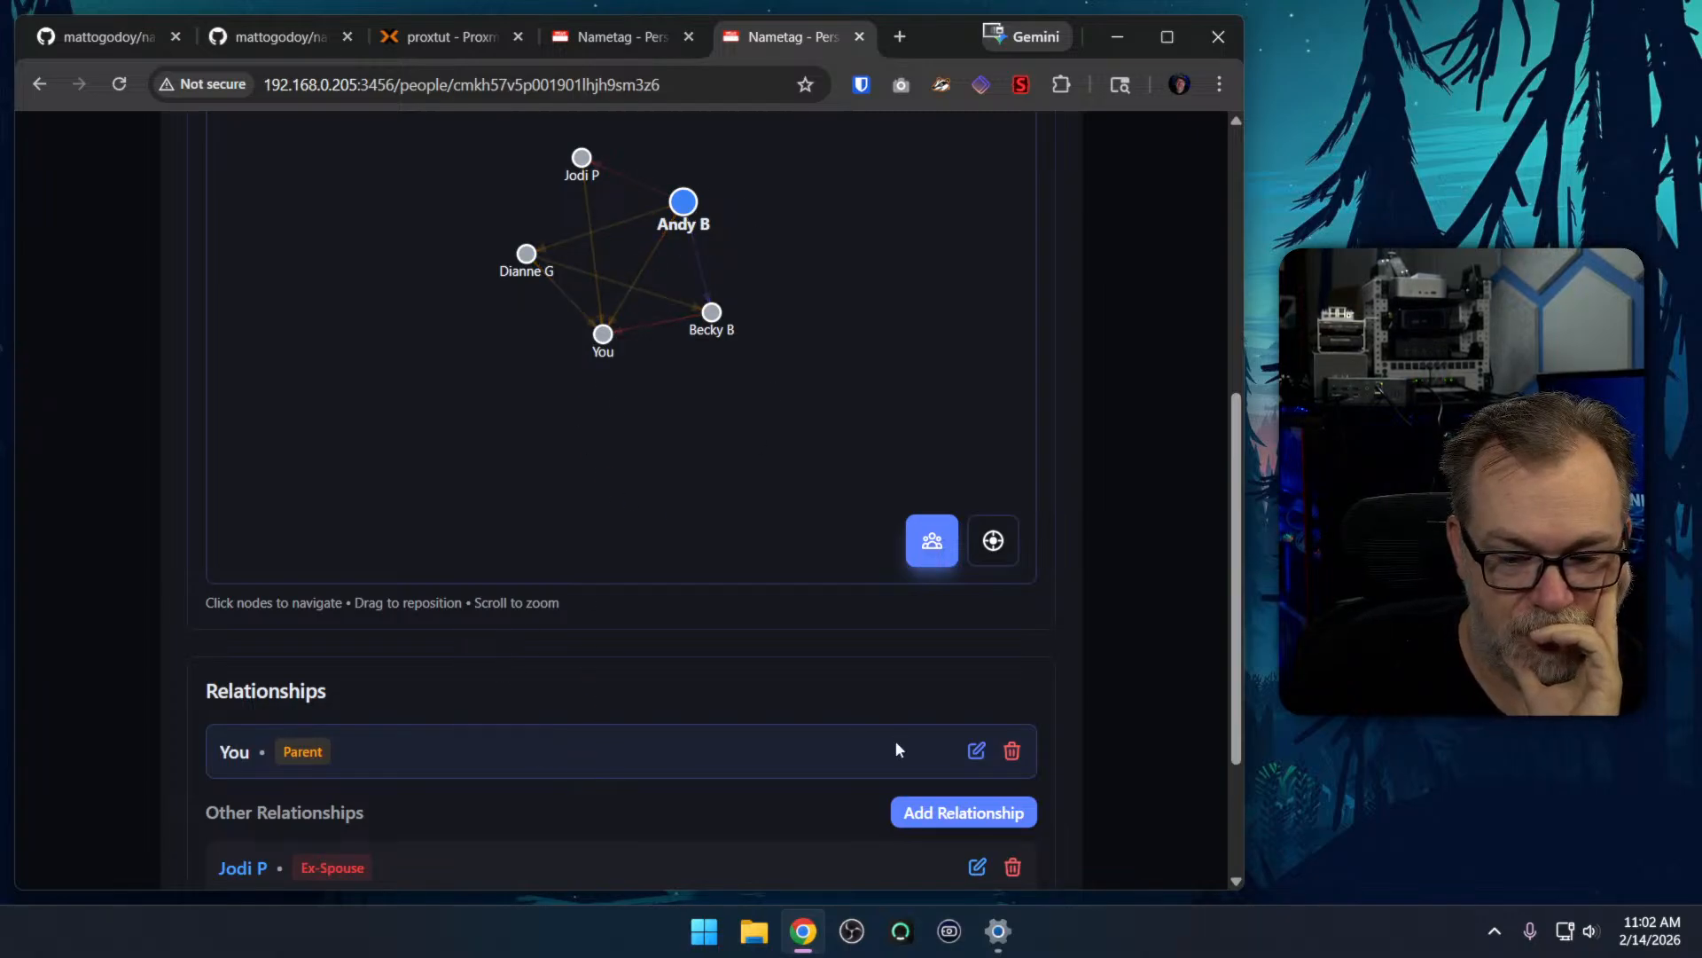
click(976, 752)
scroll(519, 665, down, 2)
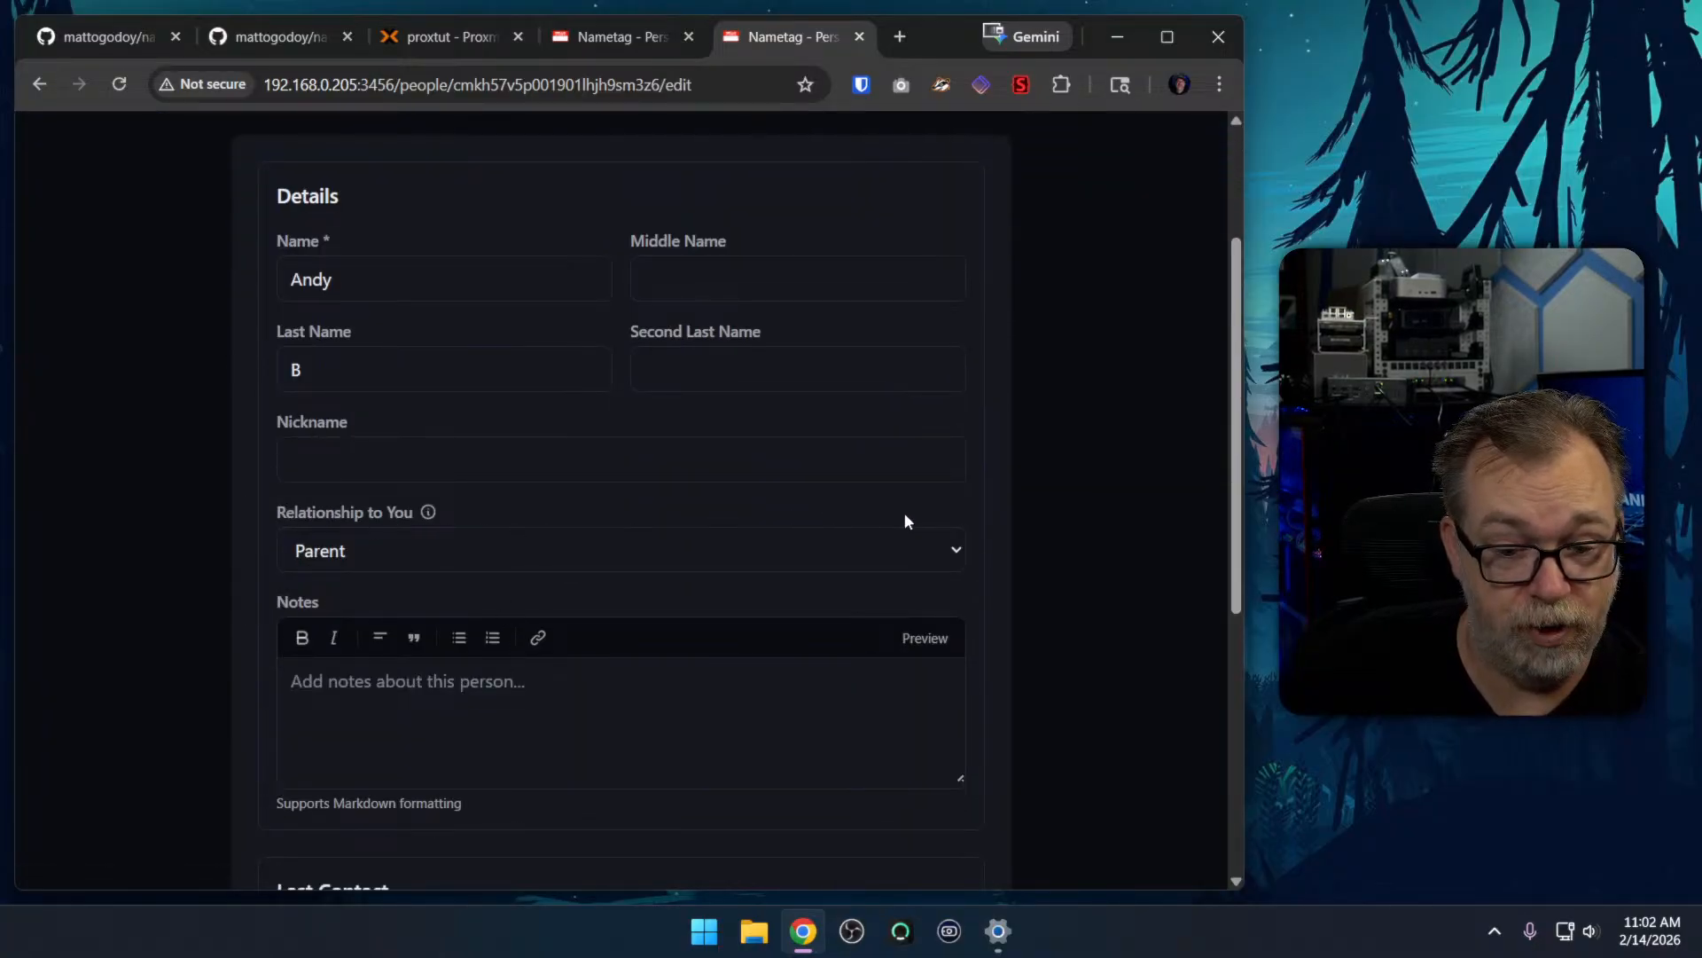
key(alt+Left)
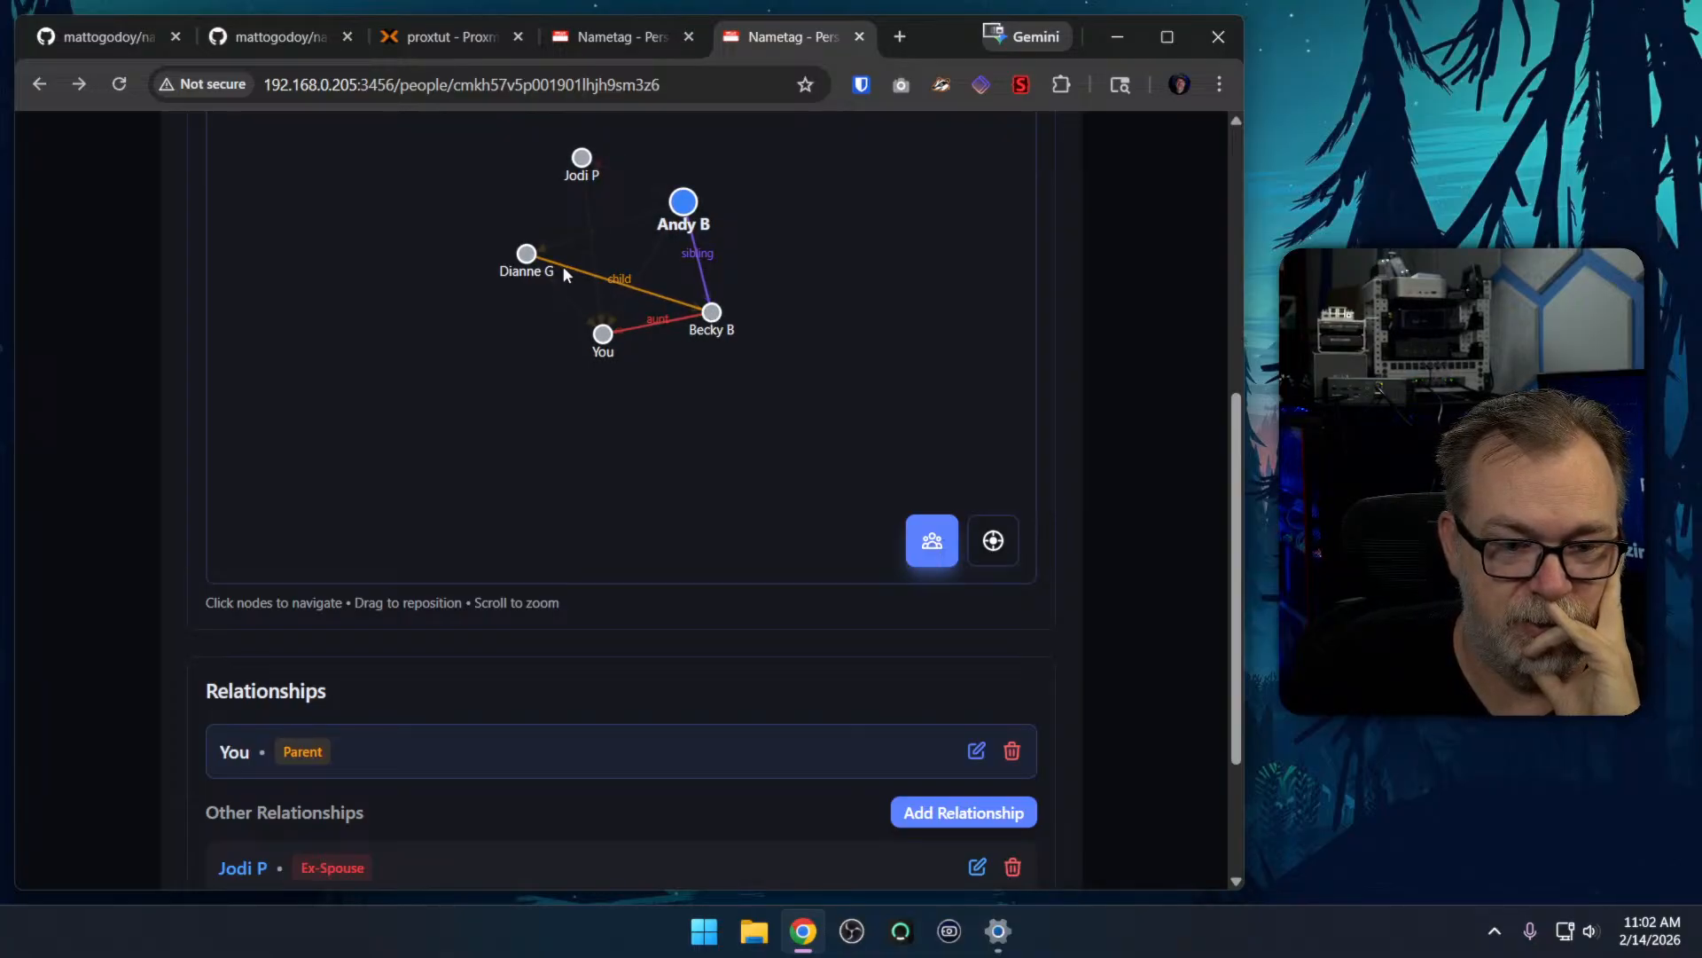
Open the grandparent's page from the parent's network graph and examine the listed relationships
click(527, 255)
scroll(1041, 512, down, 8)
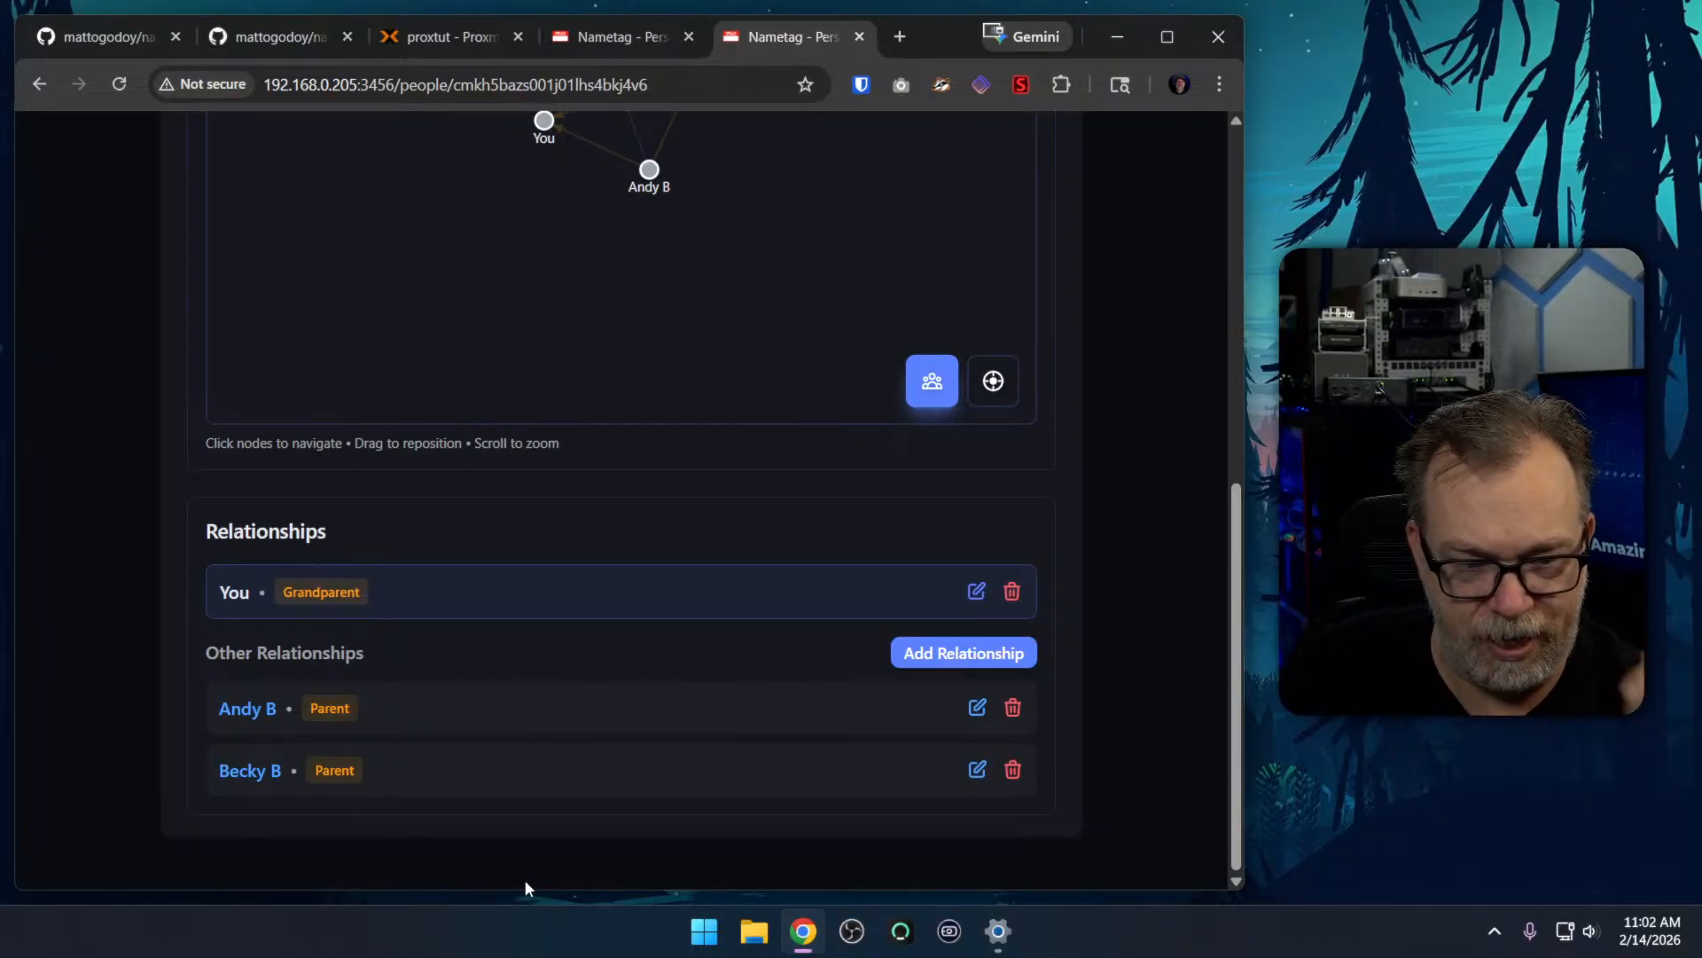
scroll(700, 753, up, 4)
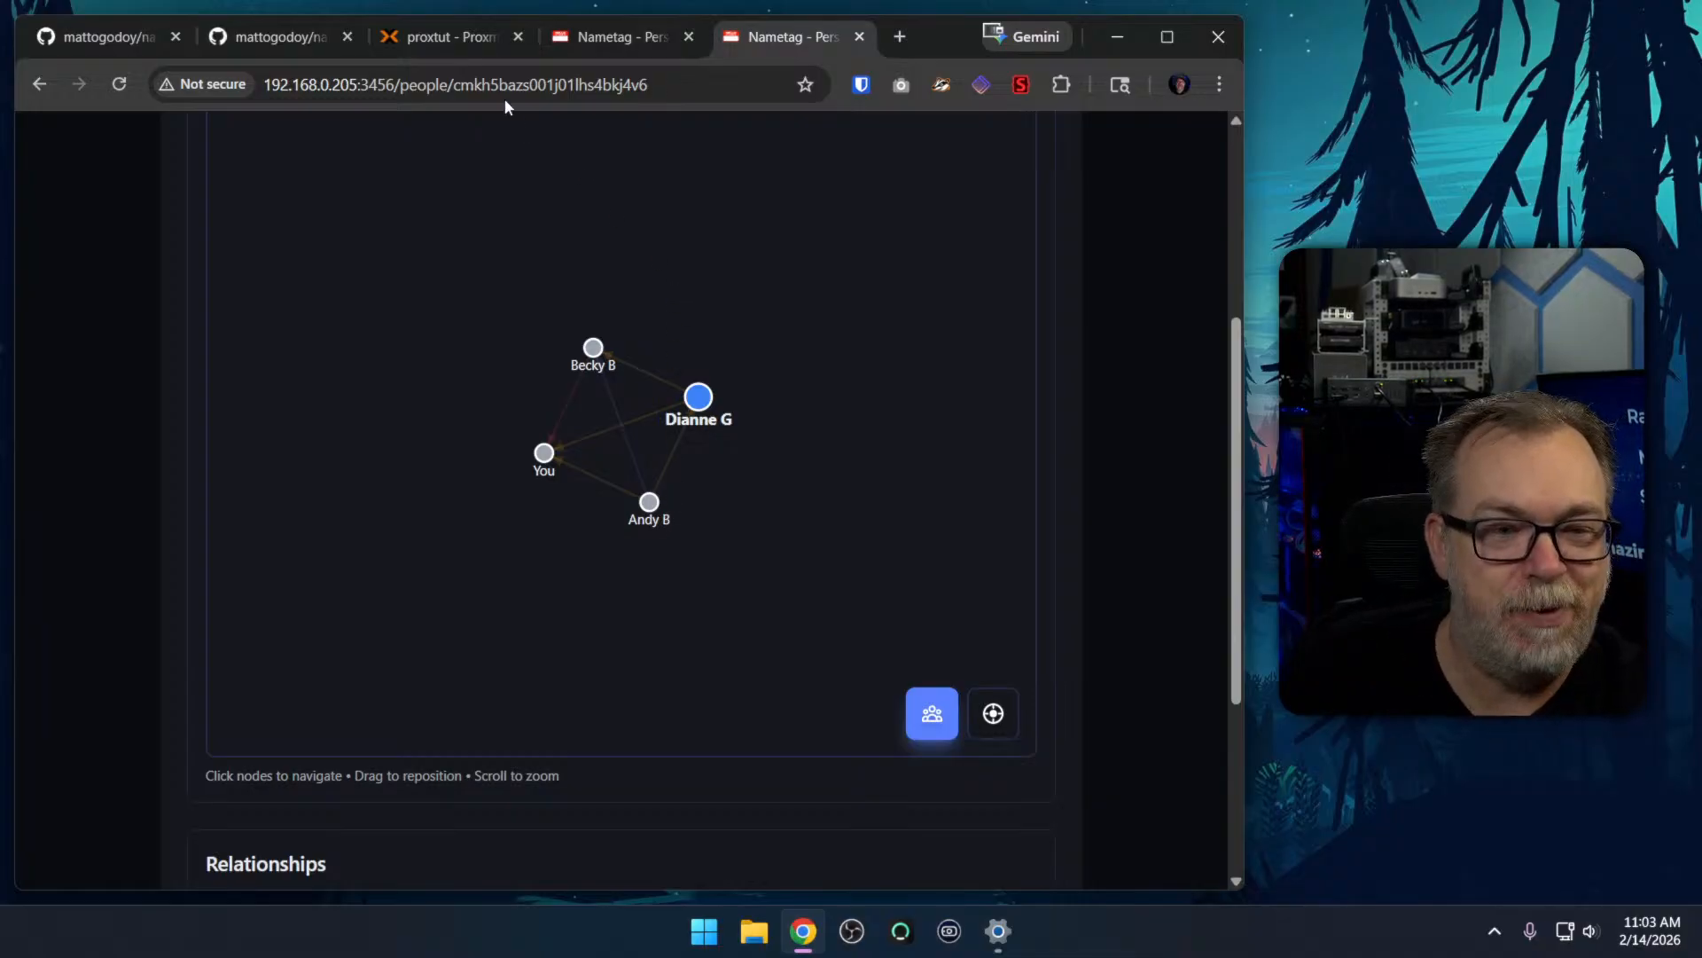
Switch to the Proxmox console of container 114 (streamdemo), log out, and log in as root with the account password
click(457, 37)
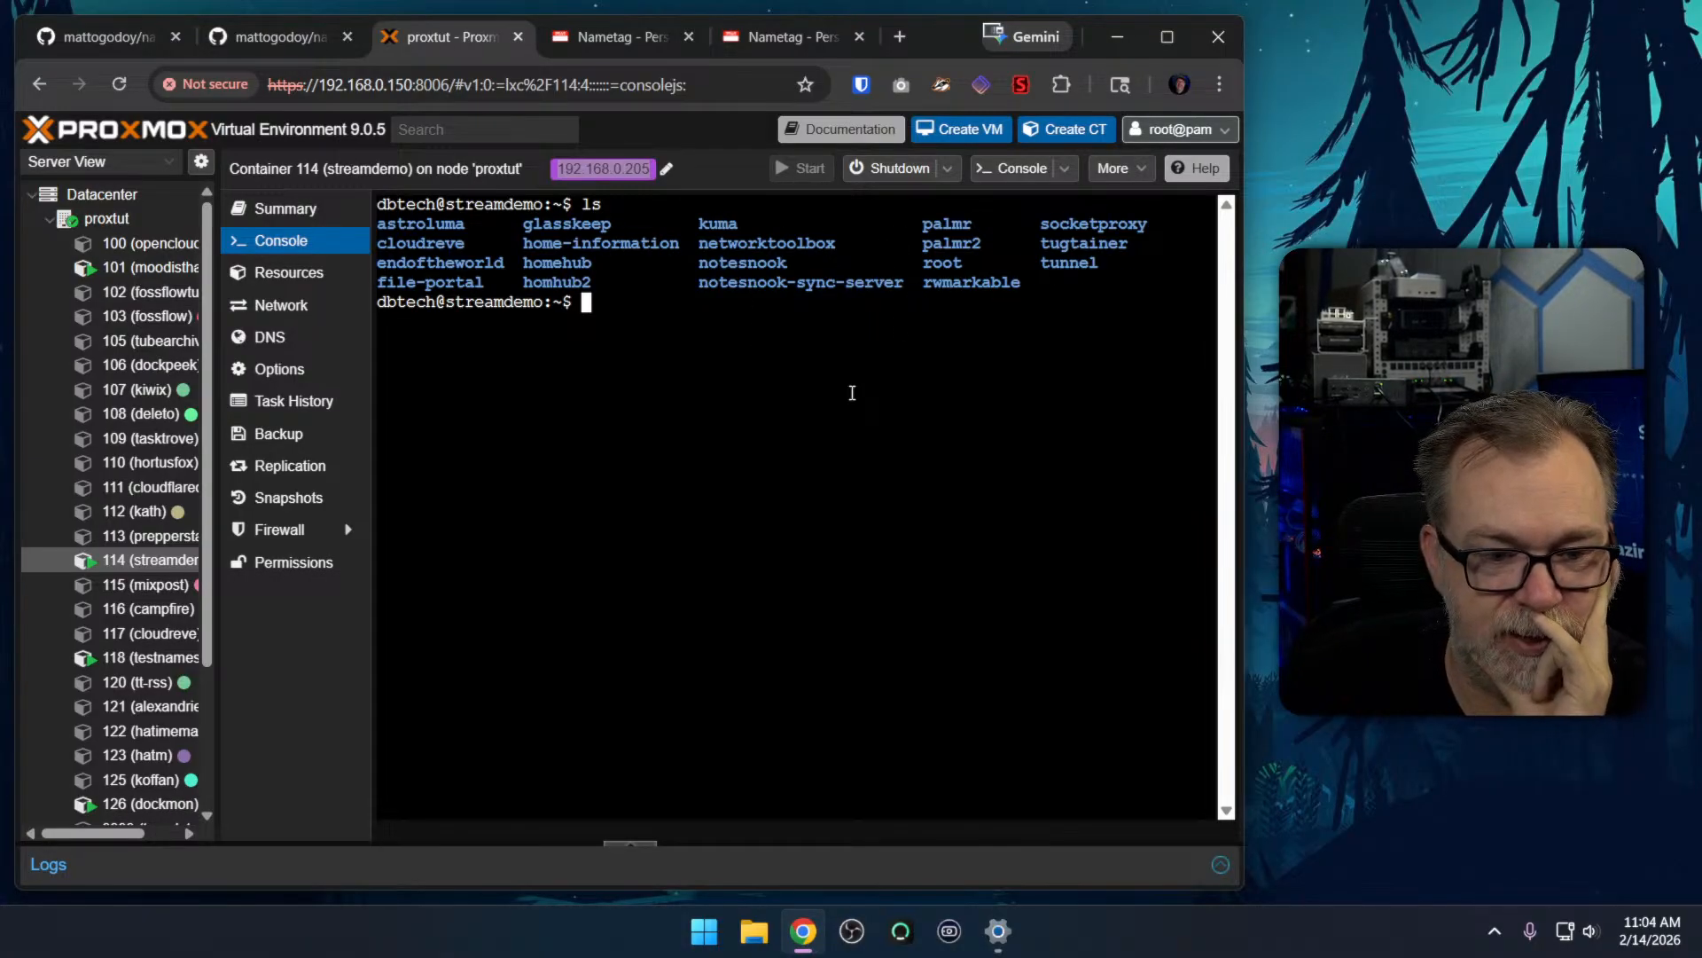
text(exit)
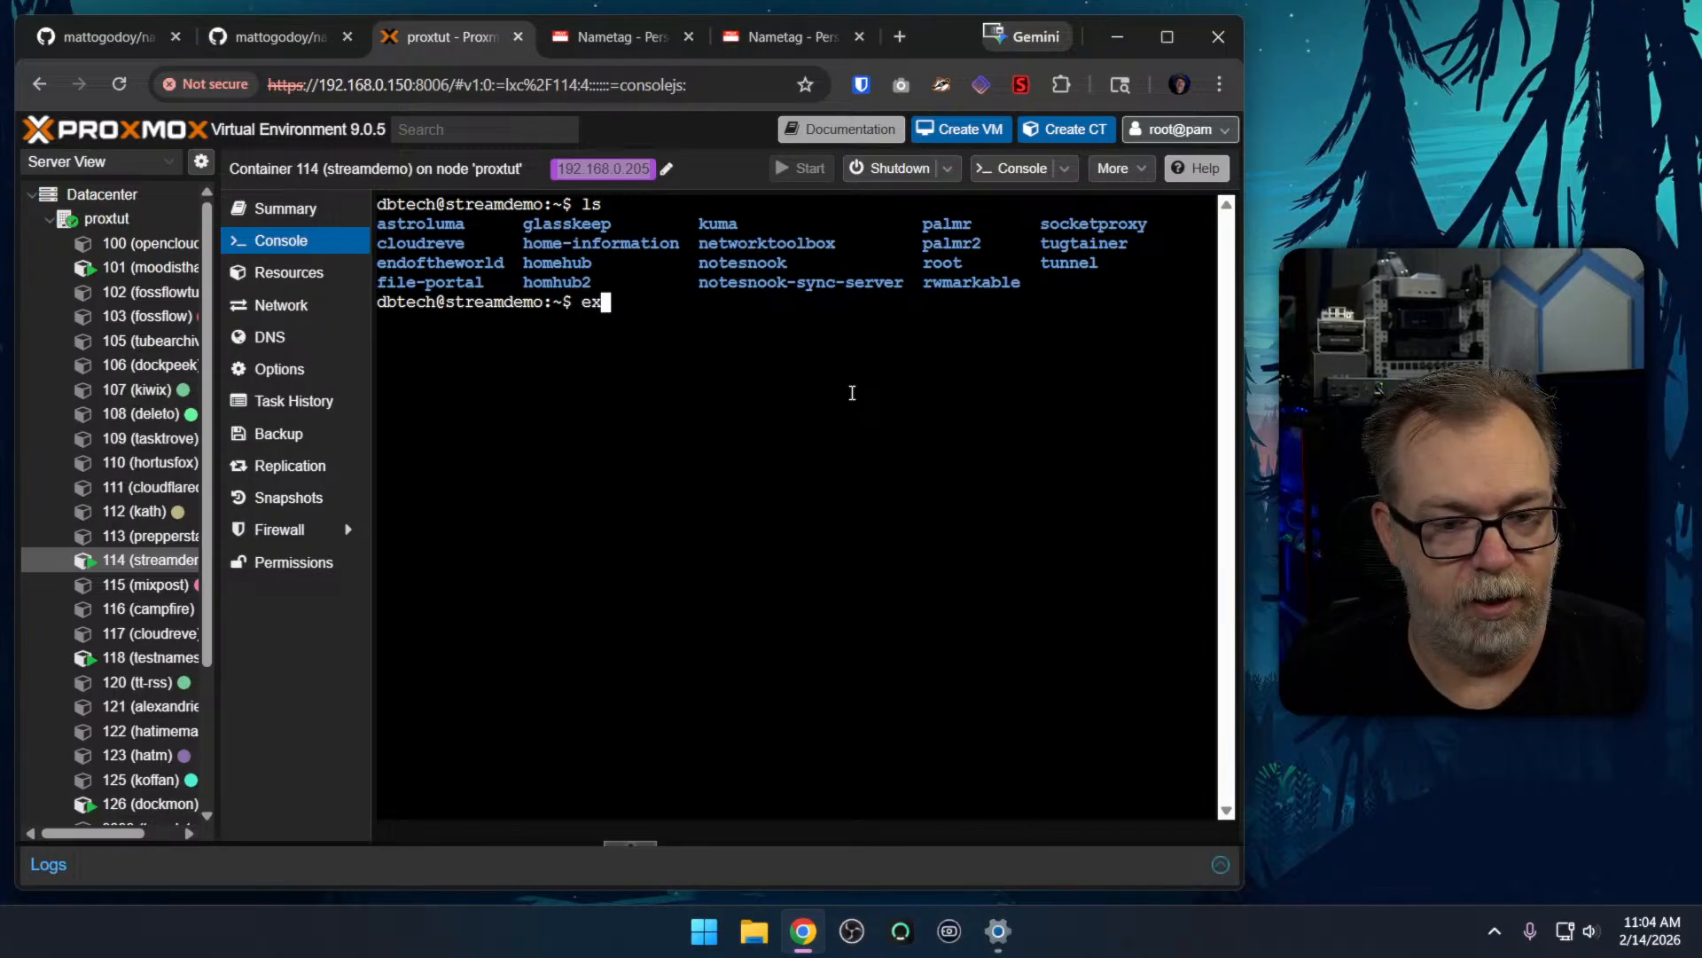
key(Return)
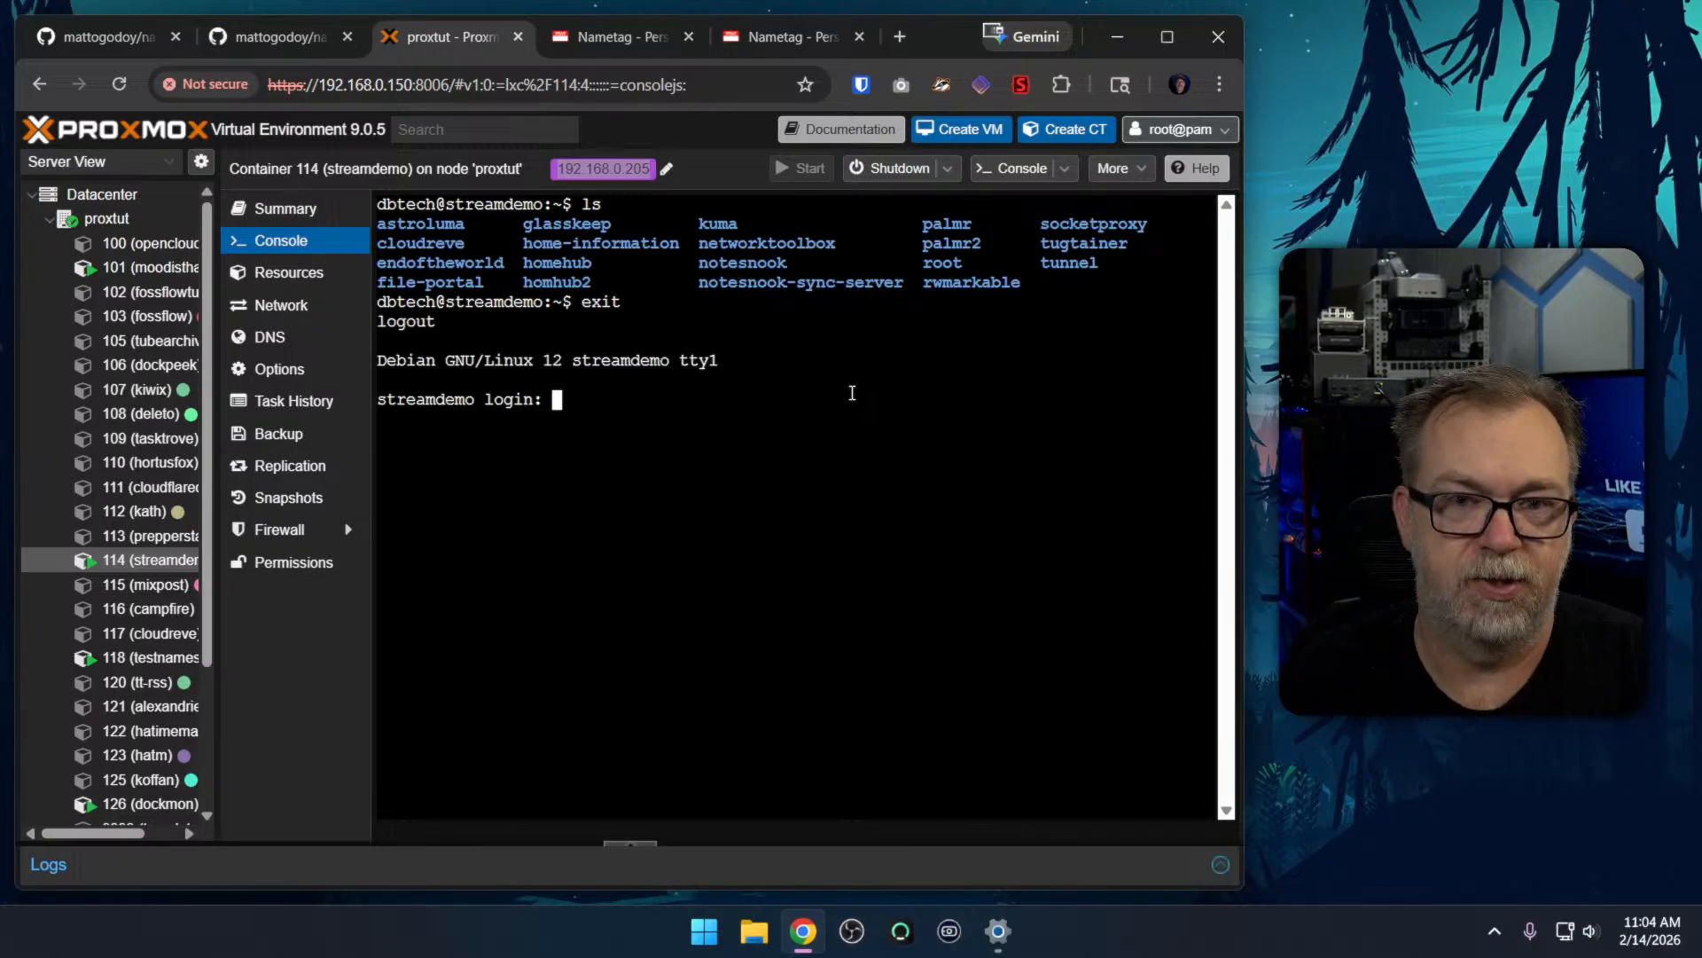
text(root)
key(Return)
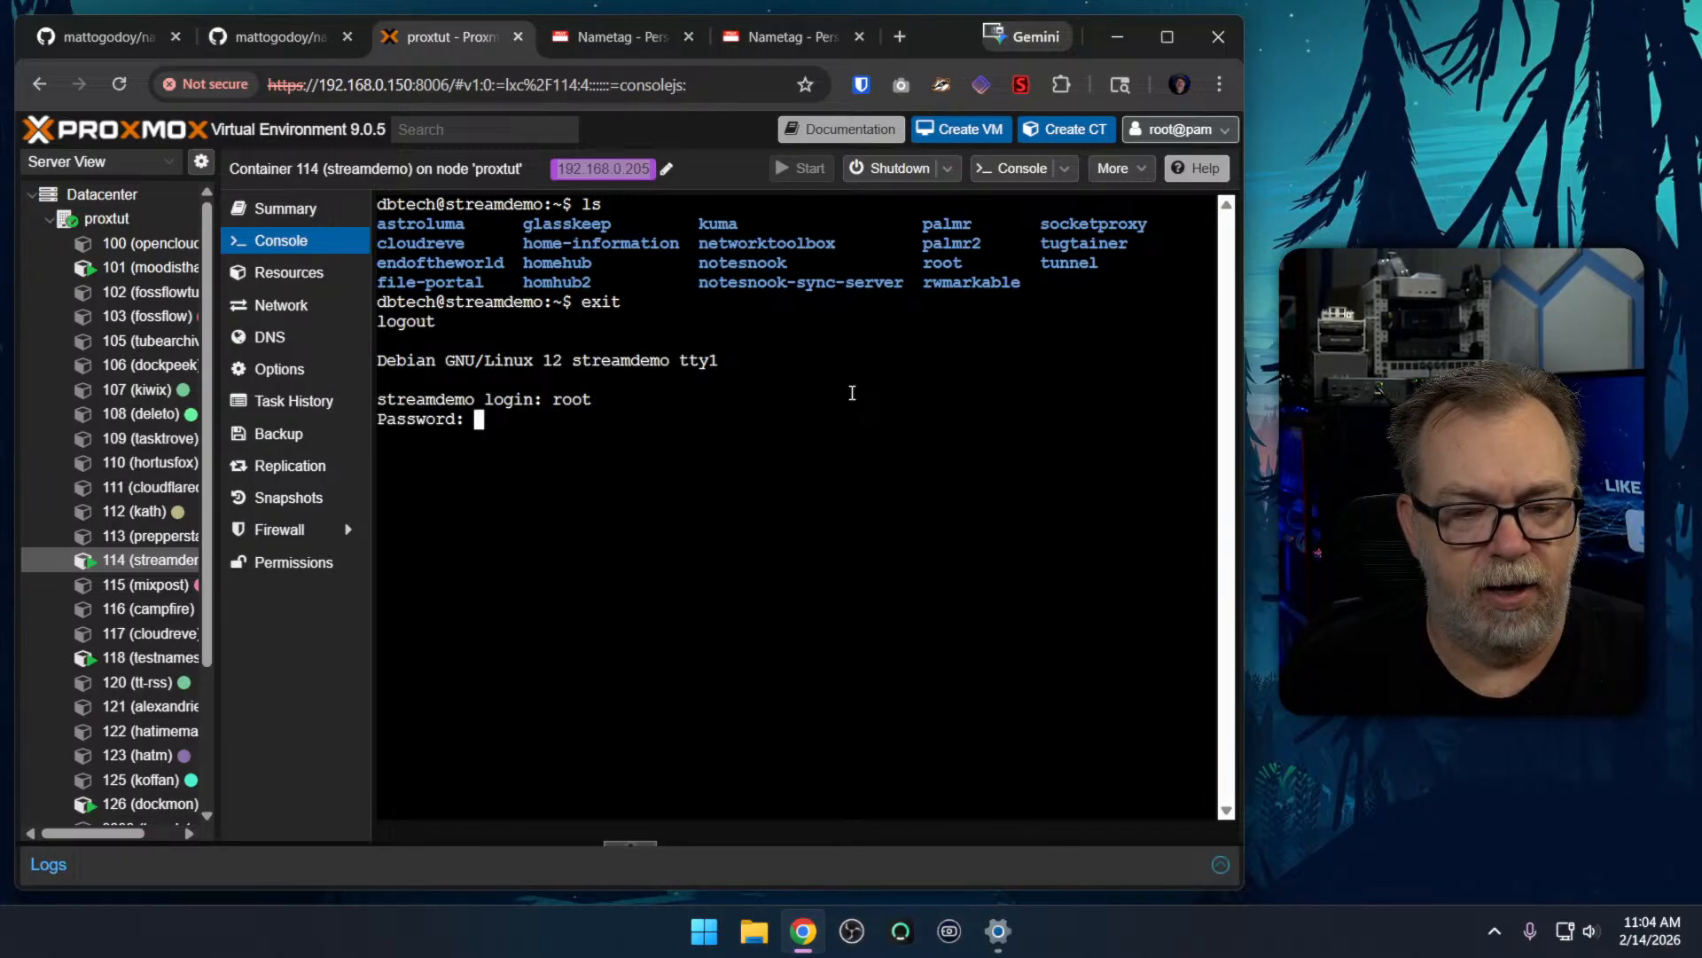
key(Return)
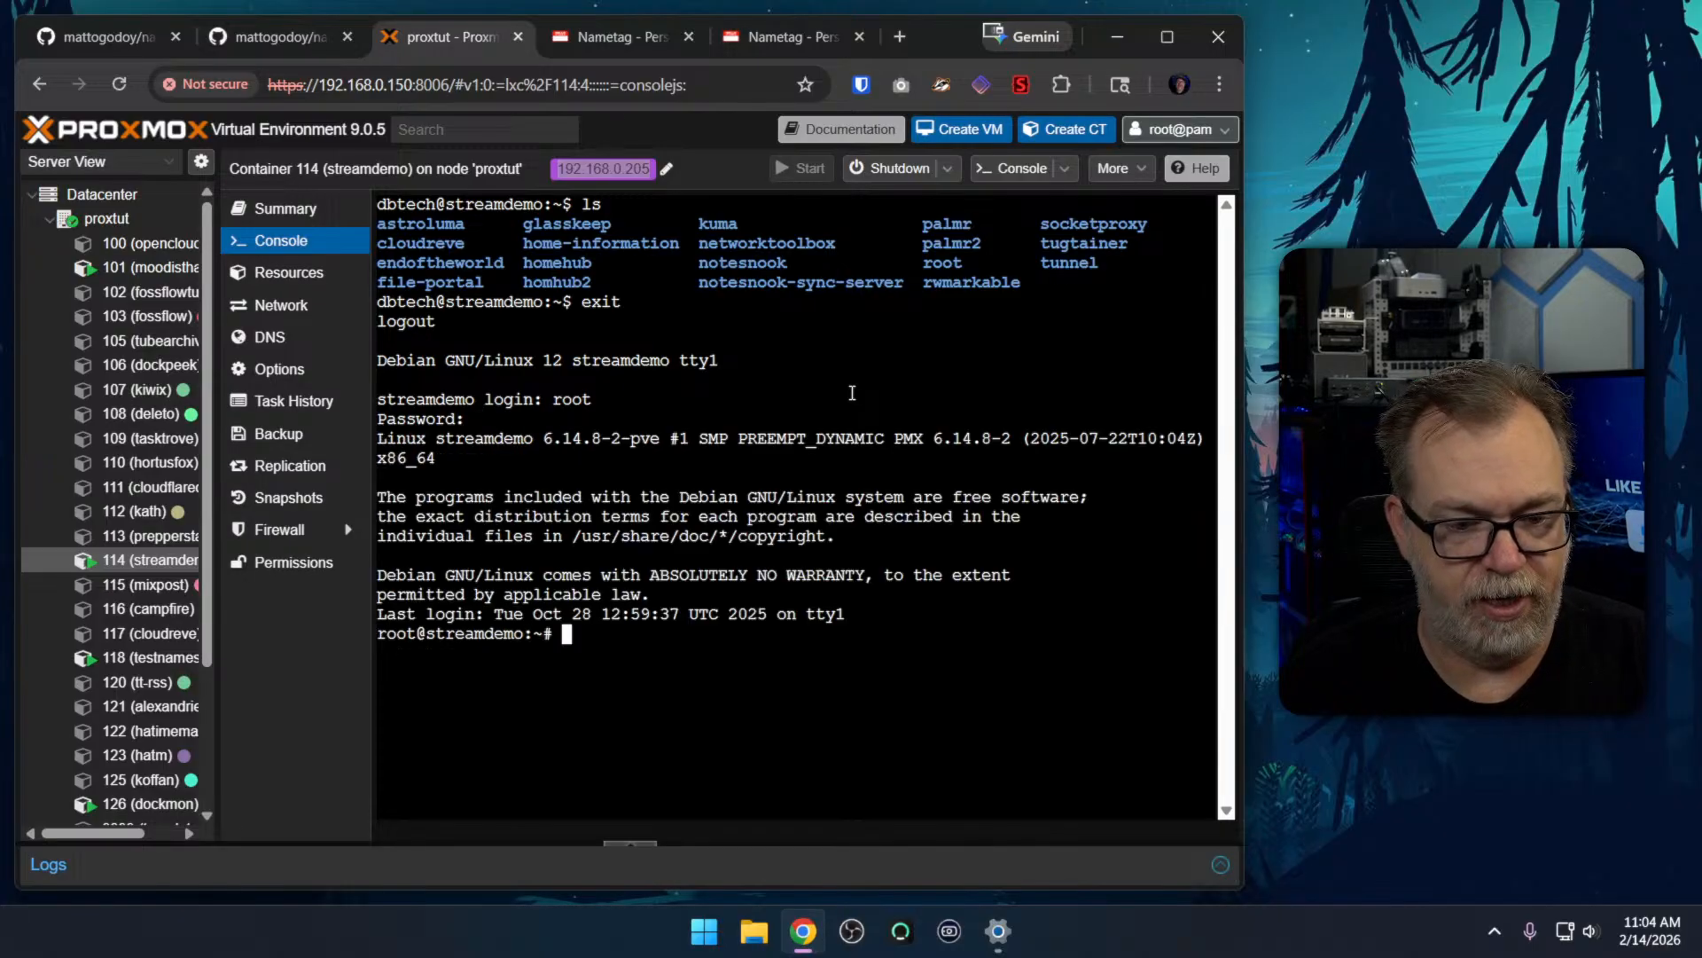
List root's home directory, change into the nametag folder, and list its files
text(ls)
key(Return)
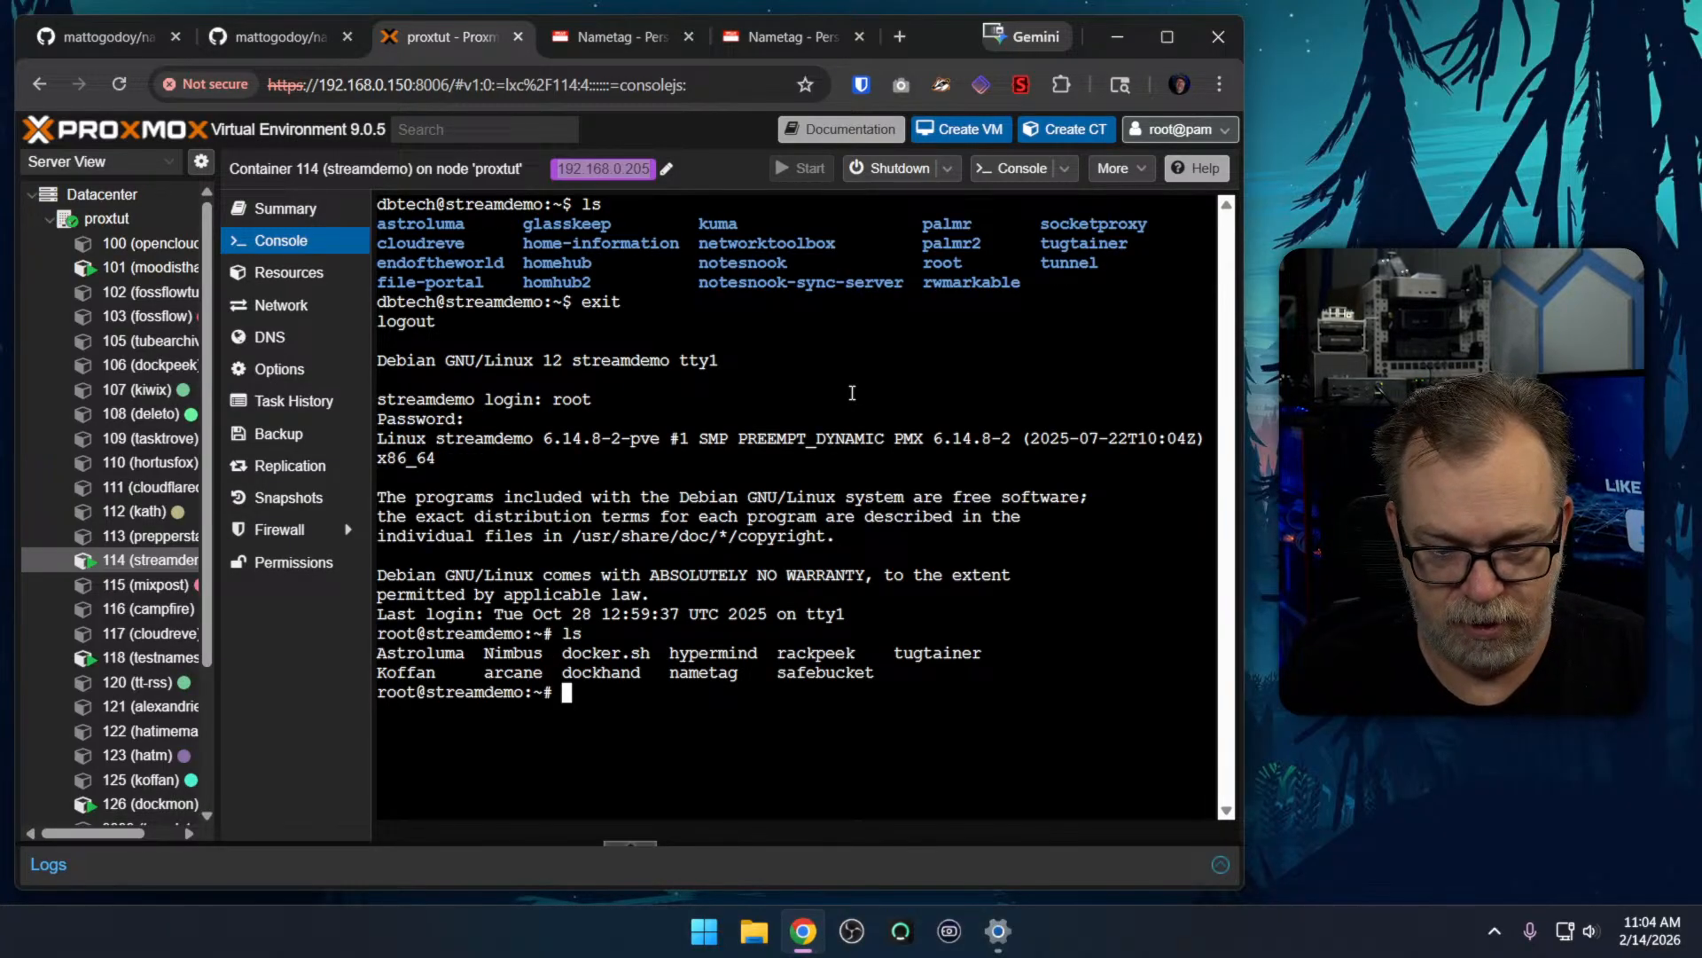
text(cd nametag/)
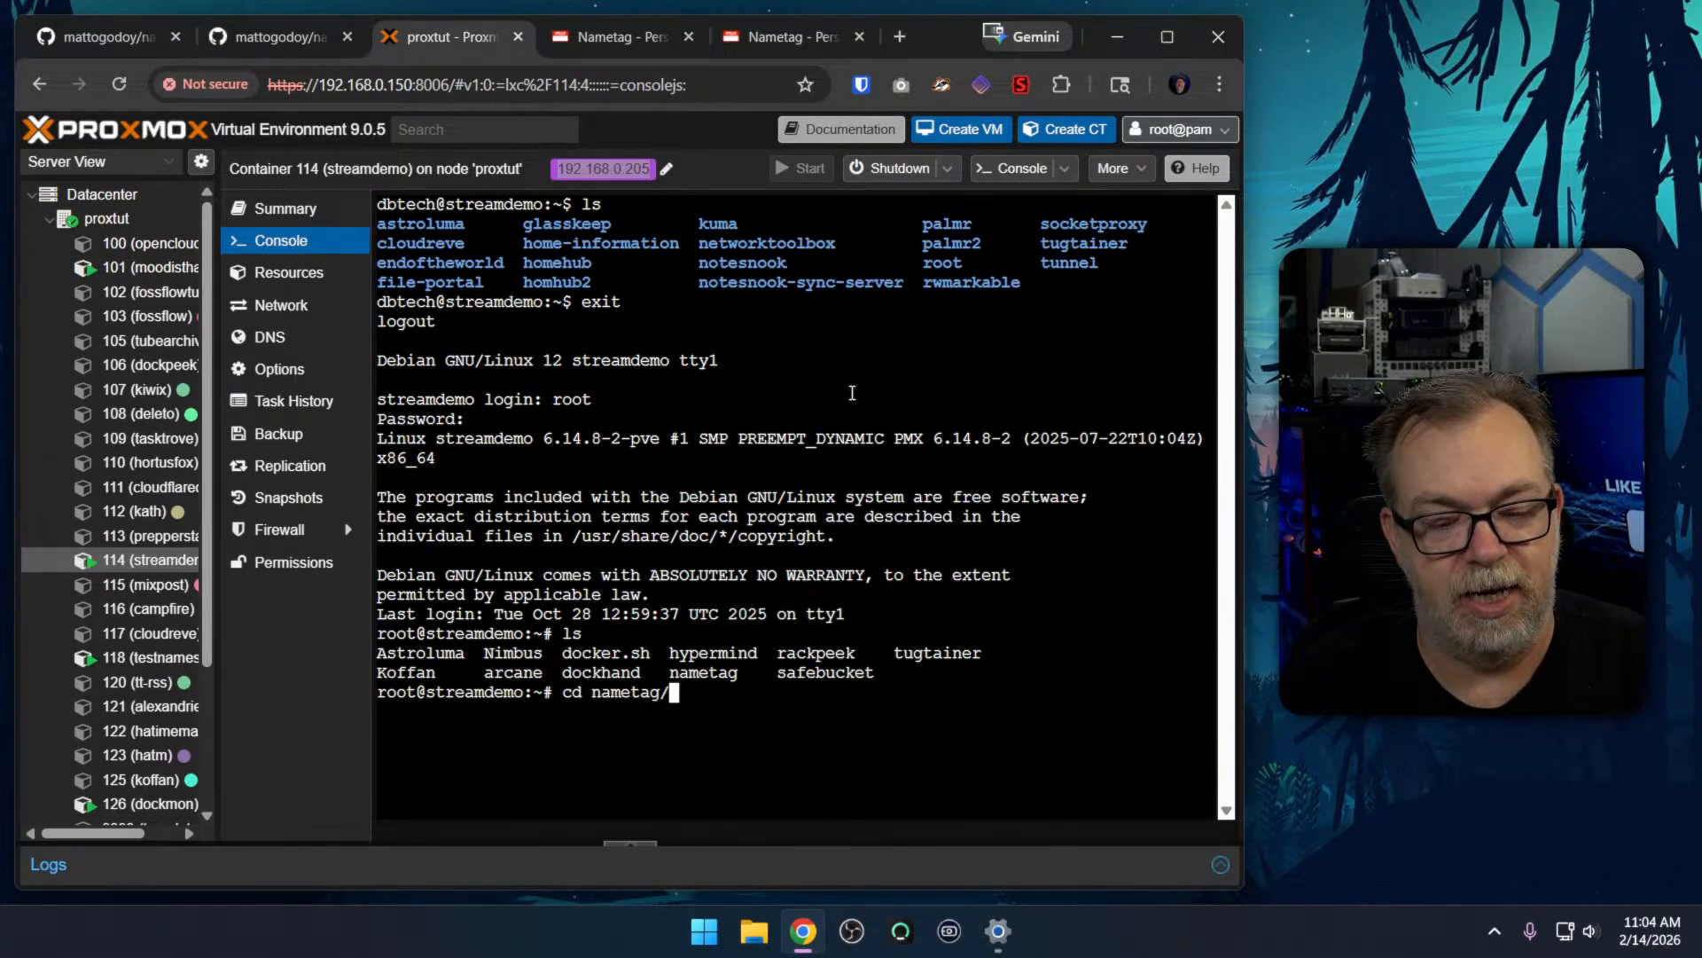
key(Return)
text(ls)
key(Return)
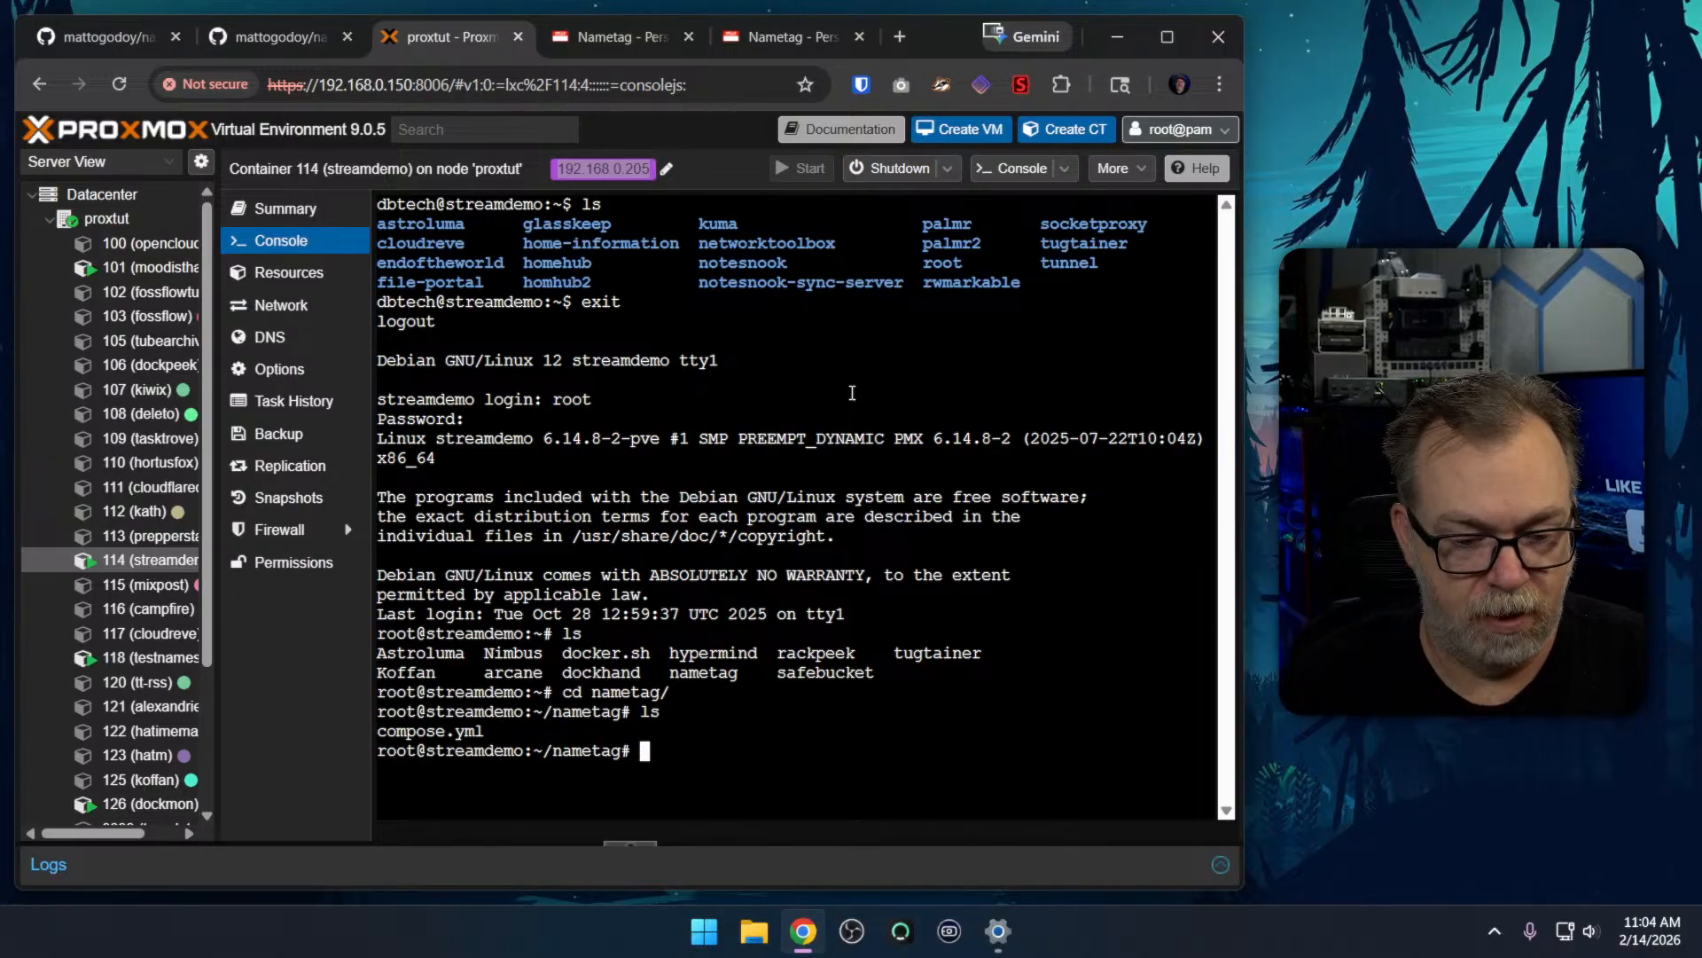
List the nametag folder's hidden files with ls -a and run docker compose pull to update the images
text(la -a)
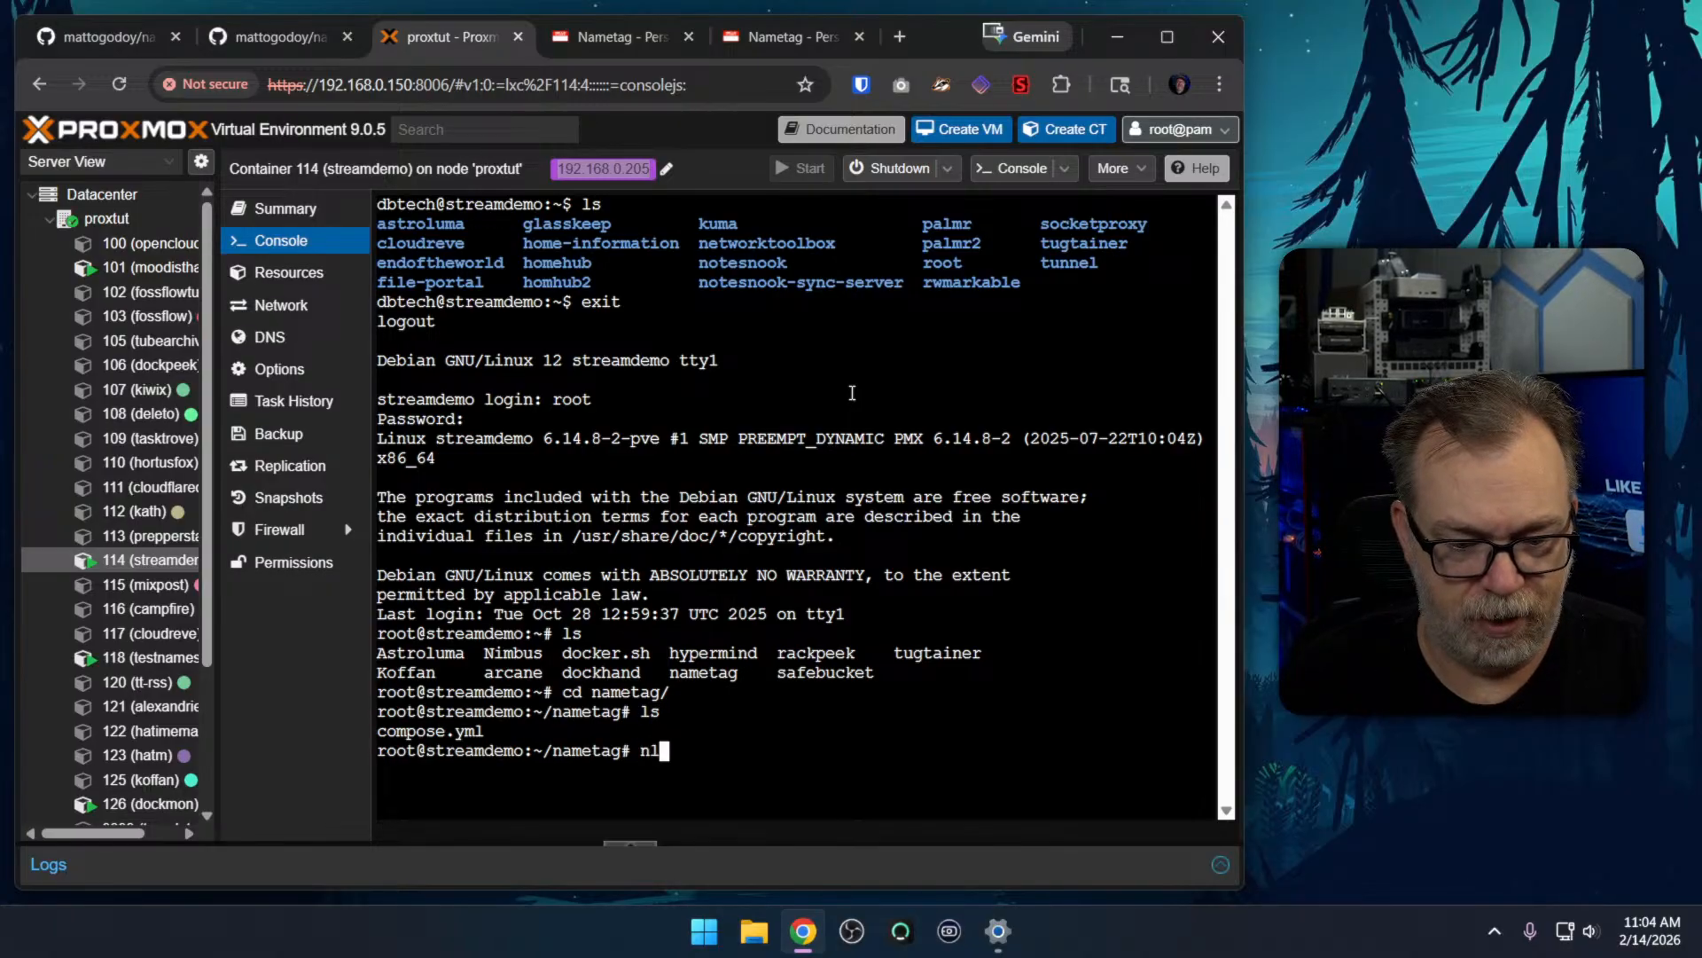
key(Return)
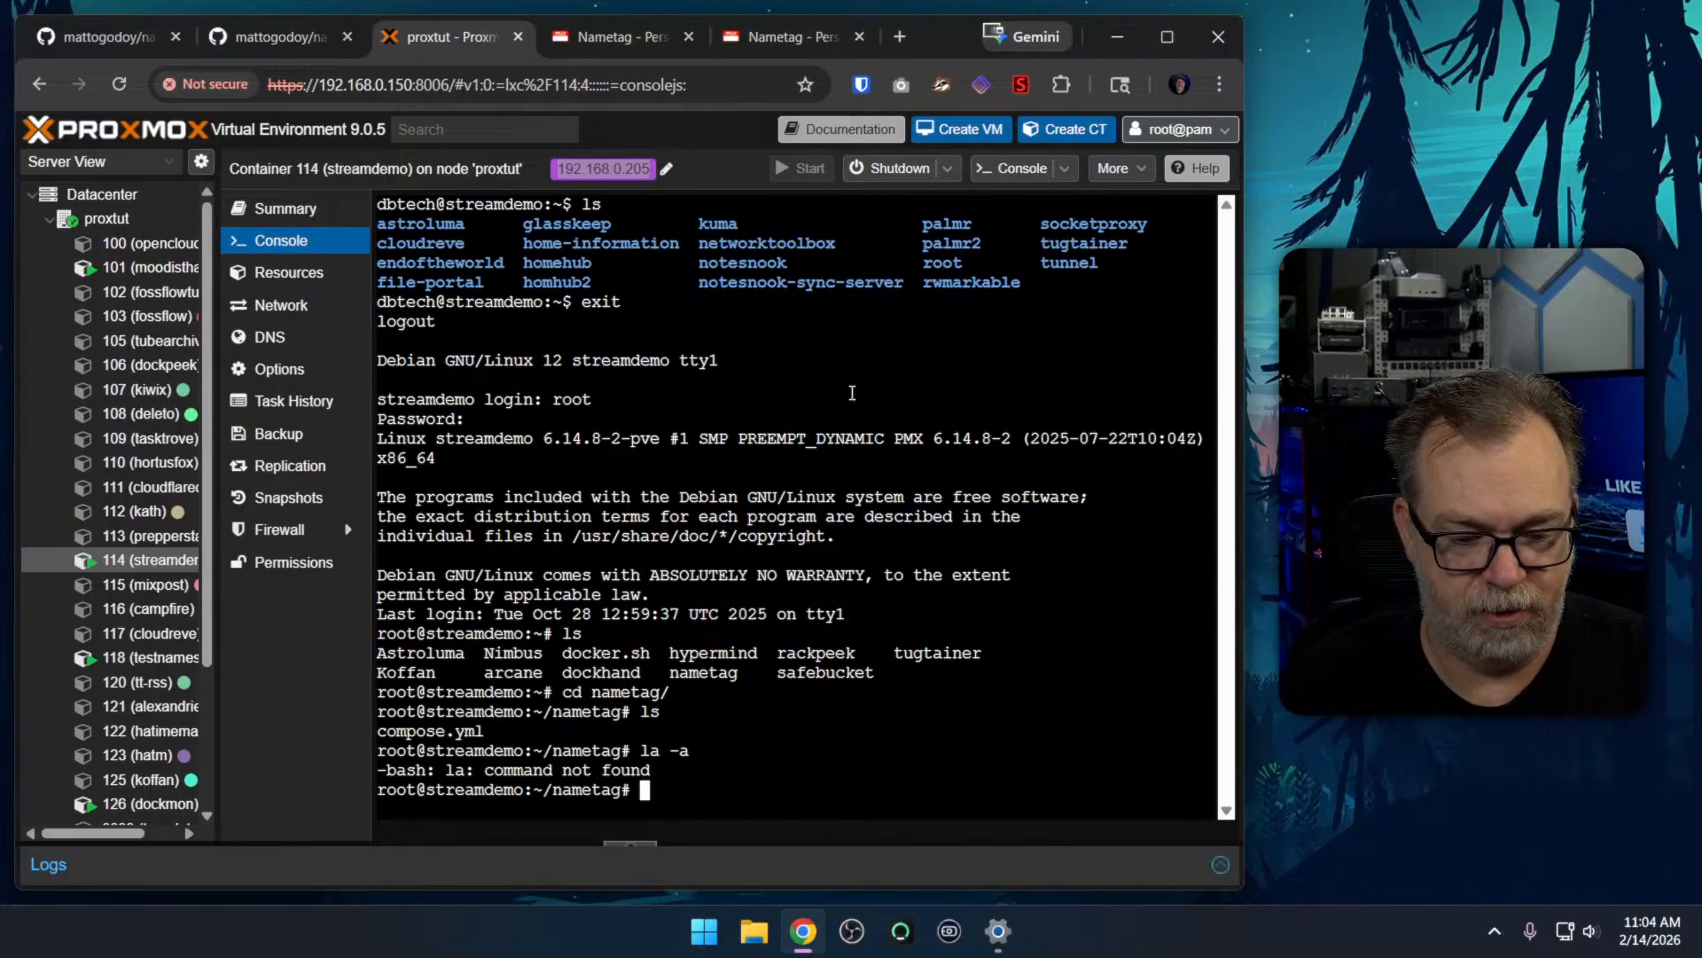
text(ls -a)
key(Return)
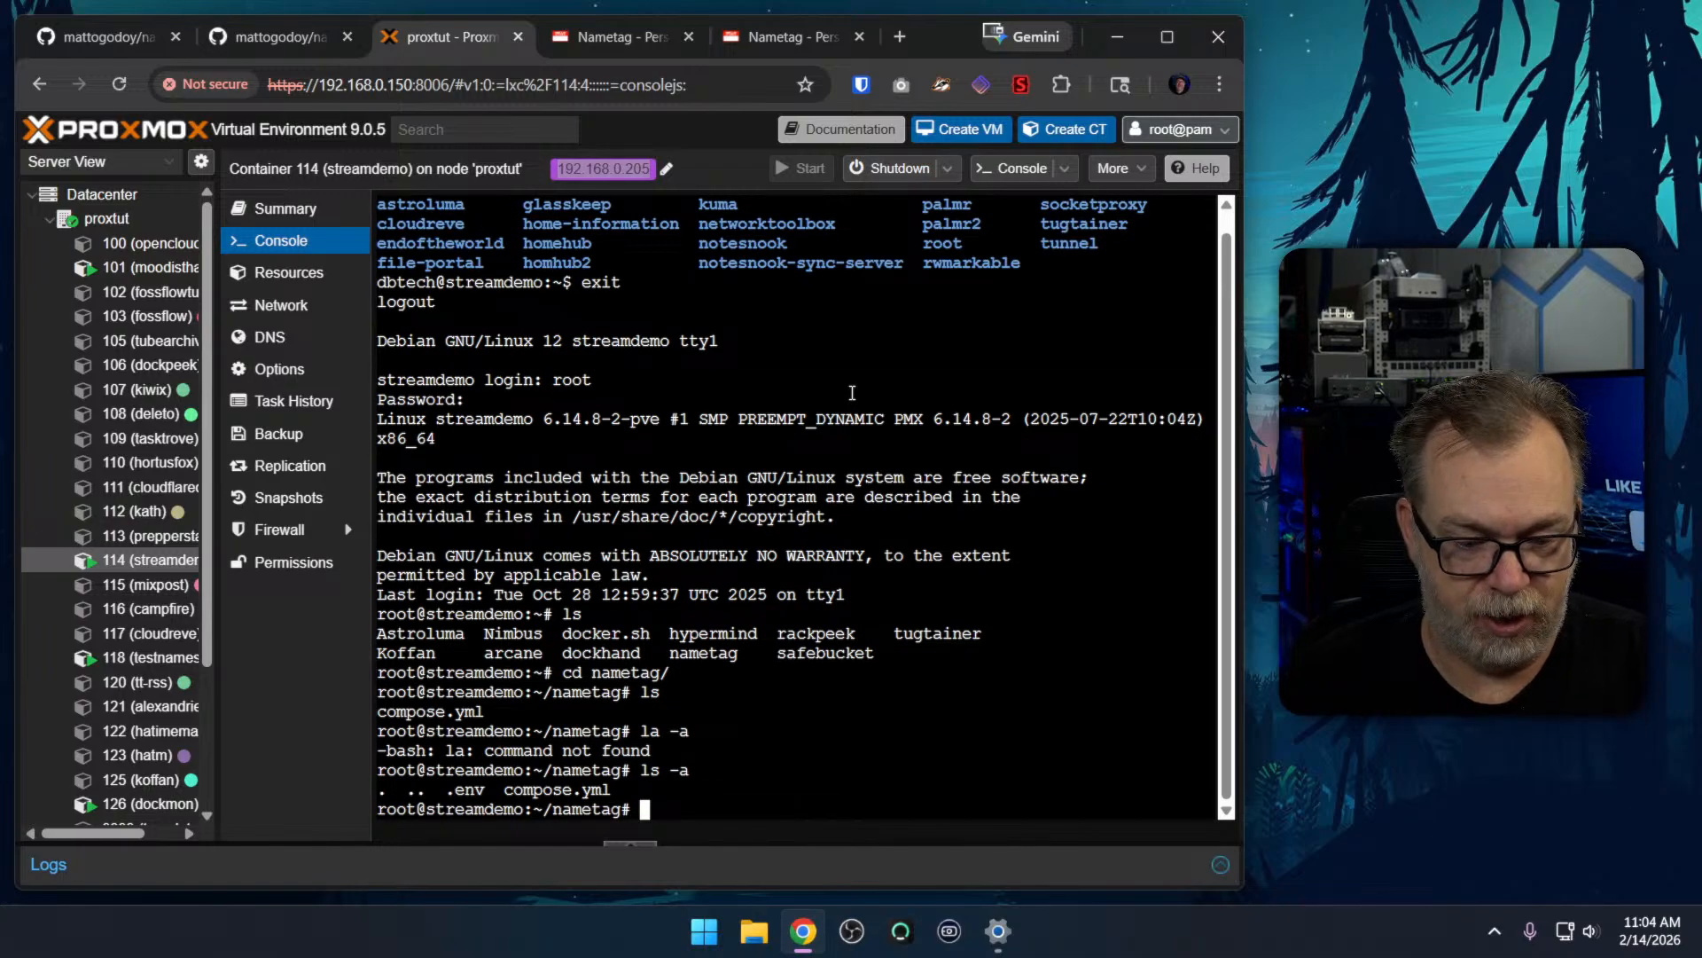
text(docker compose pull)
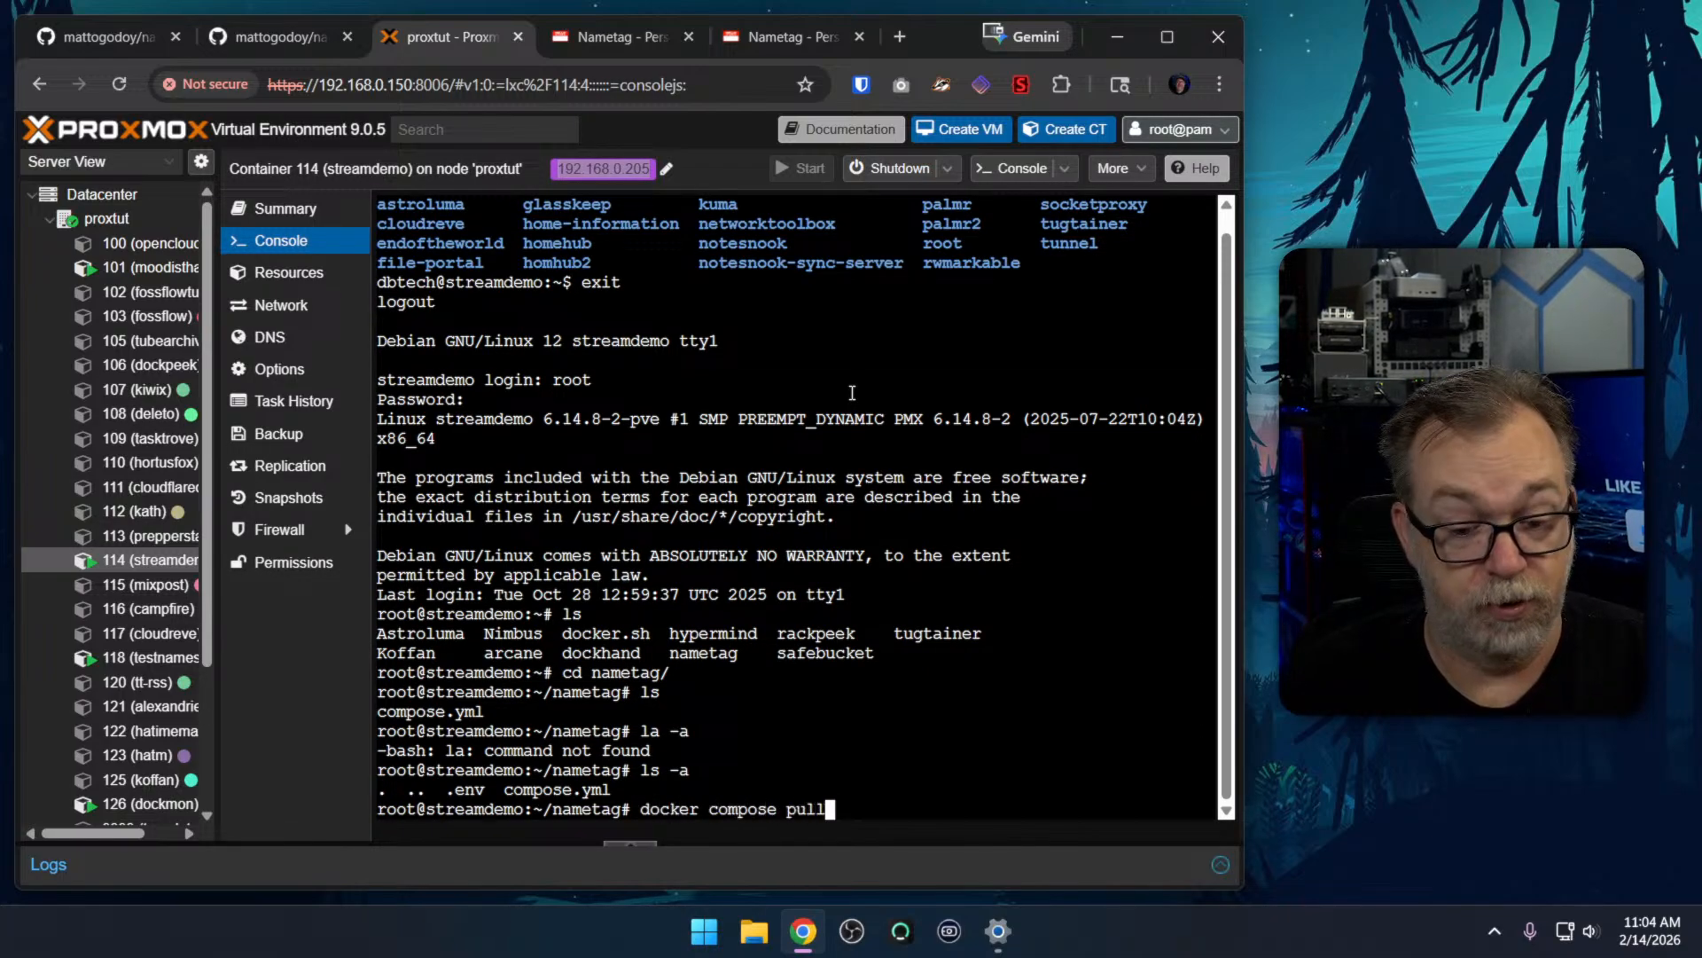
key(Return)
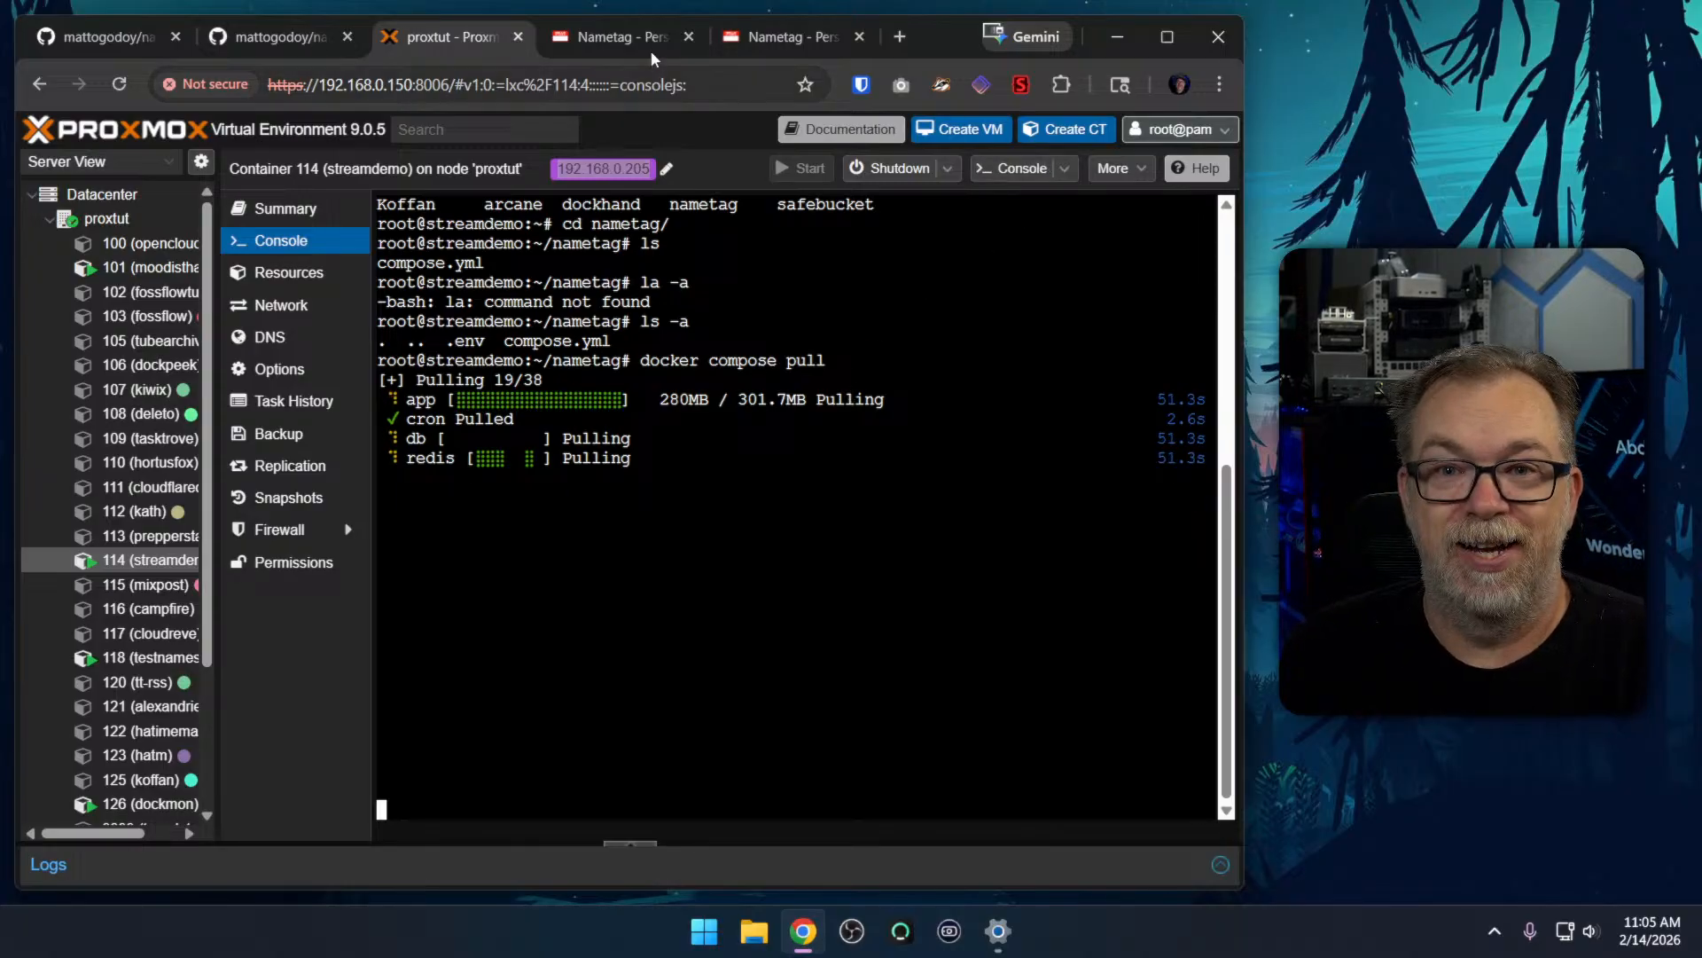
Switch to the 192.168.0.205:3456 Nametag instance and export everything as JSON from its account settings
click(773, 45)
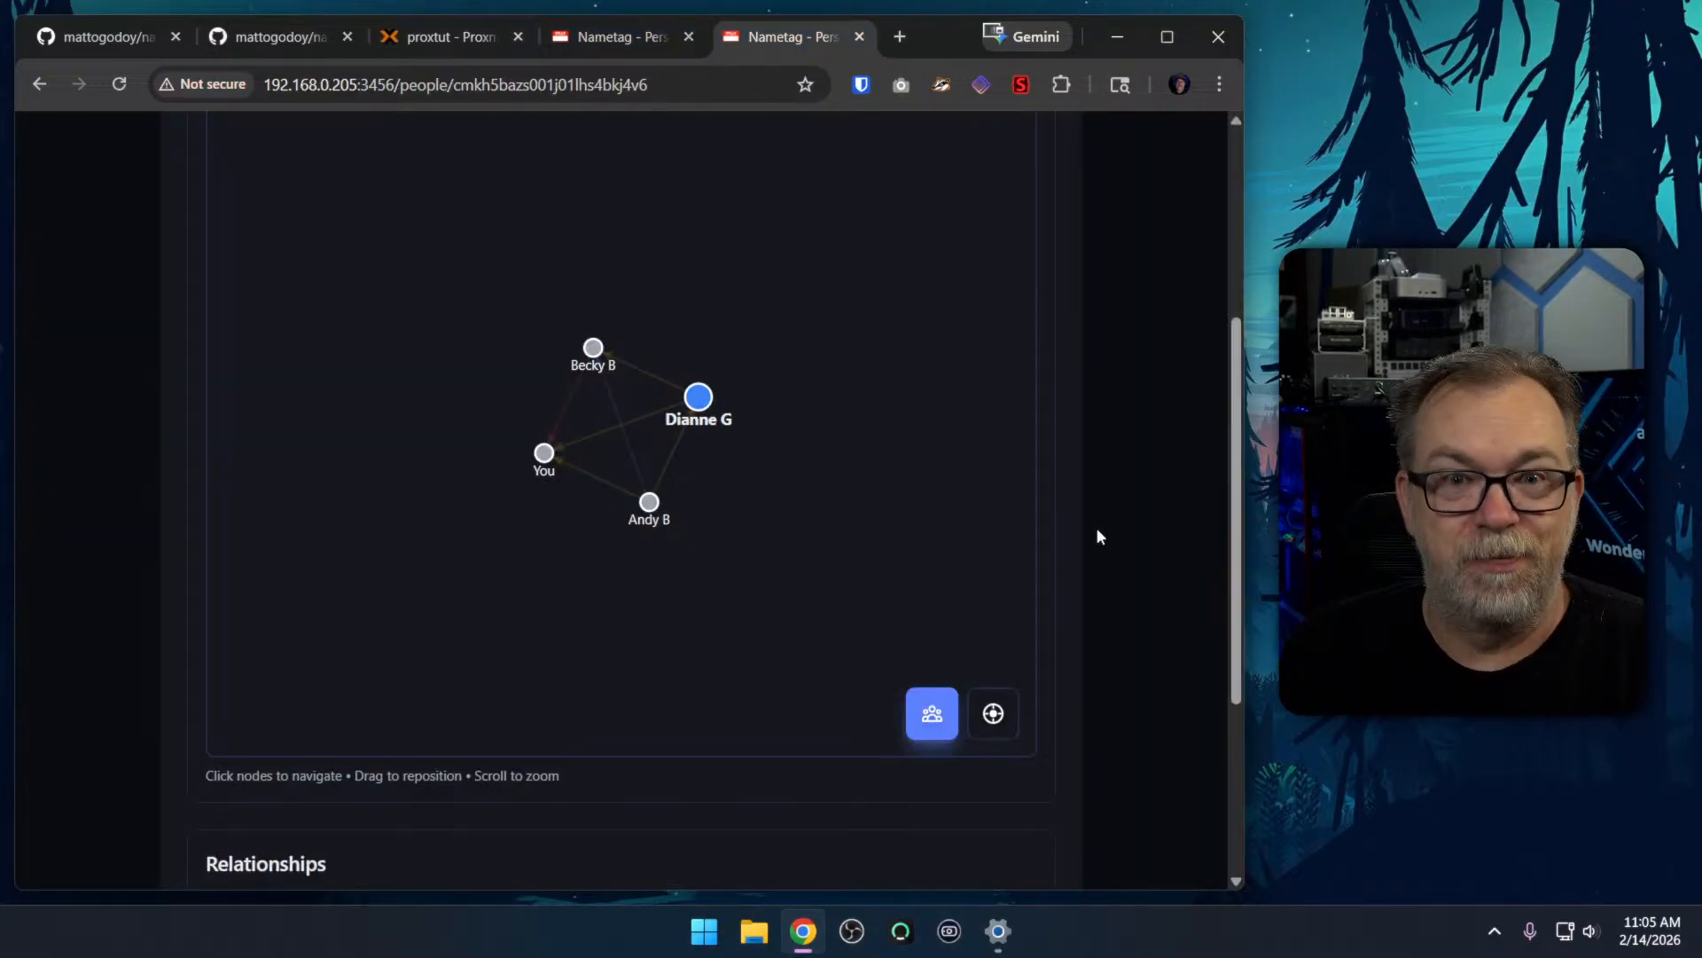
scroll(1126, 492, up, 1)
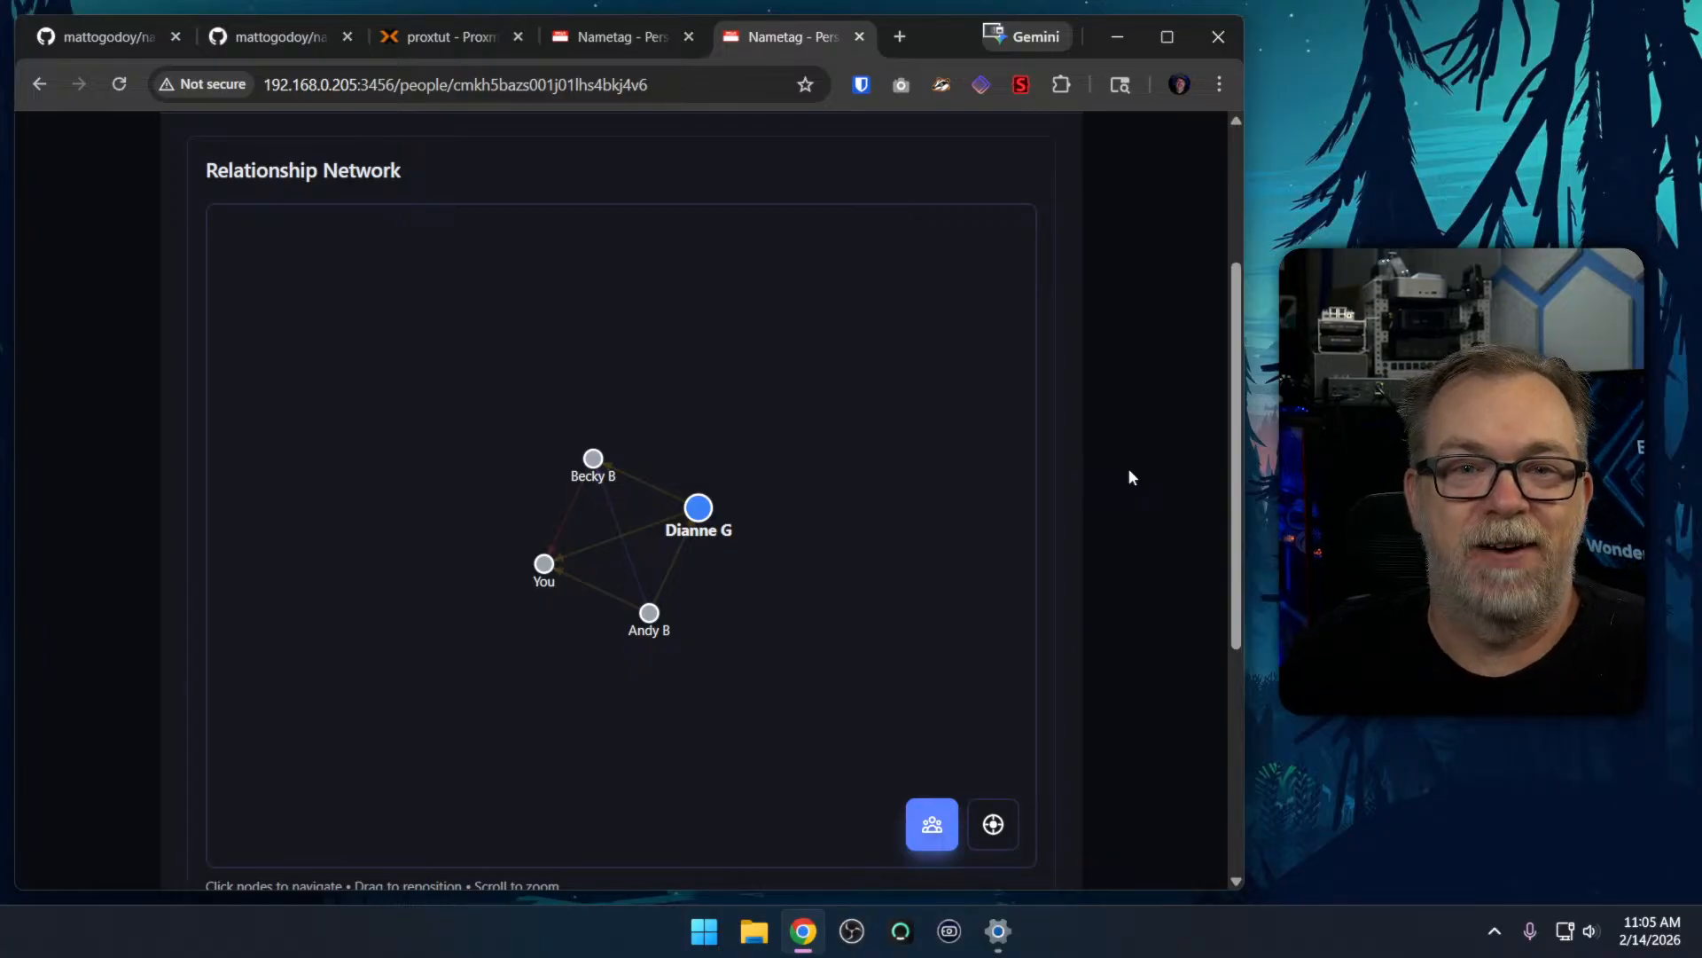
scroll(1129, 472, up, 3)
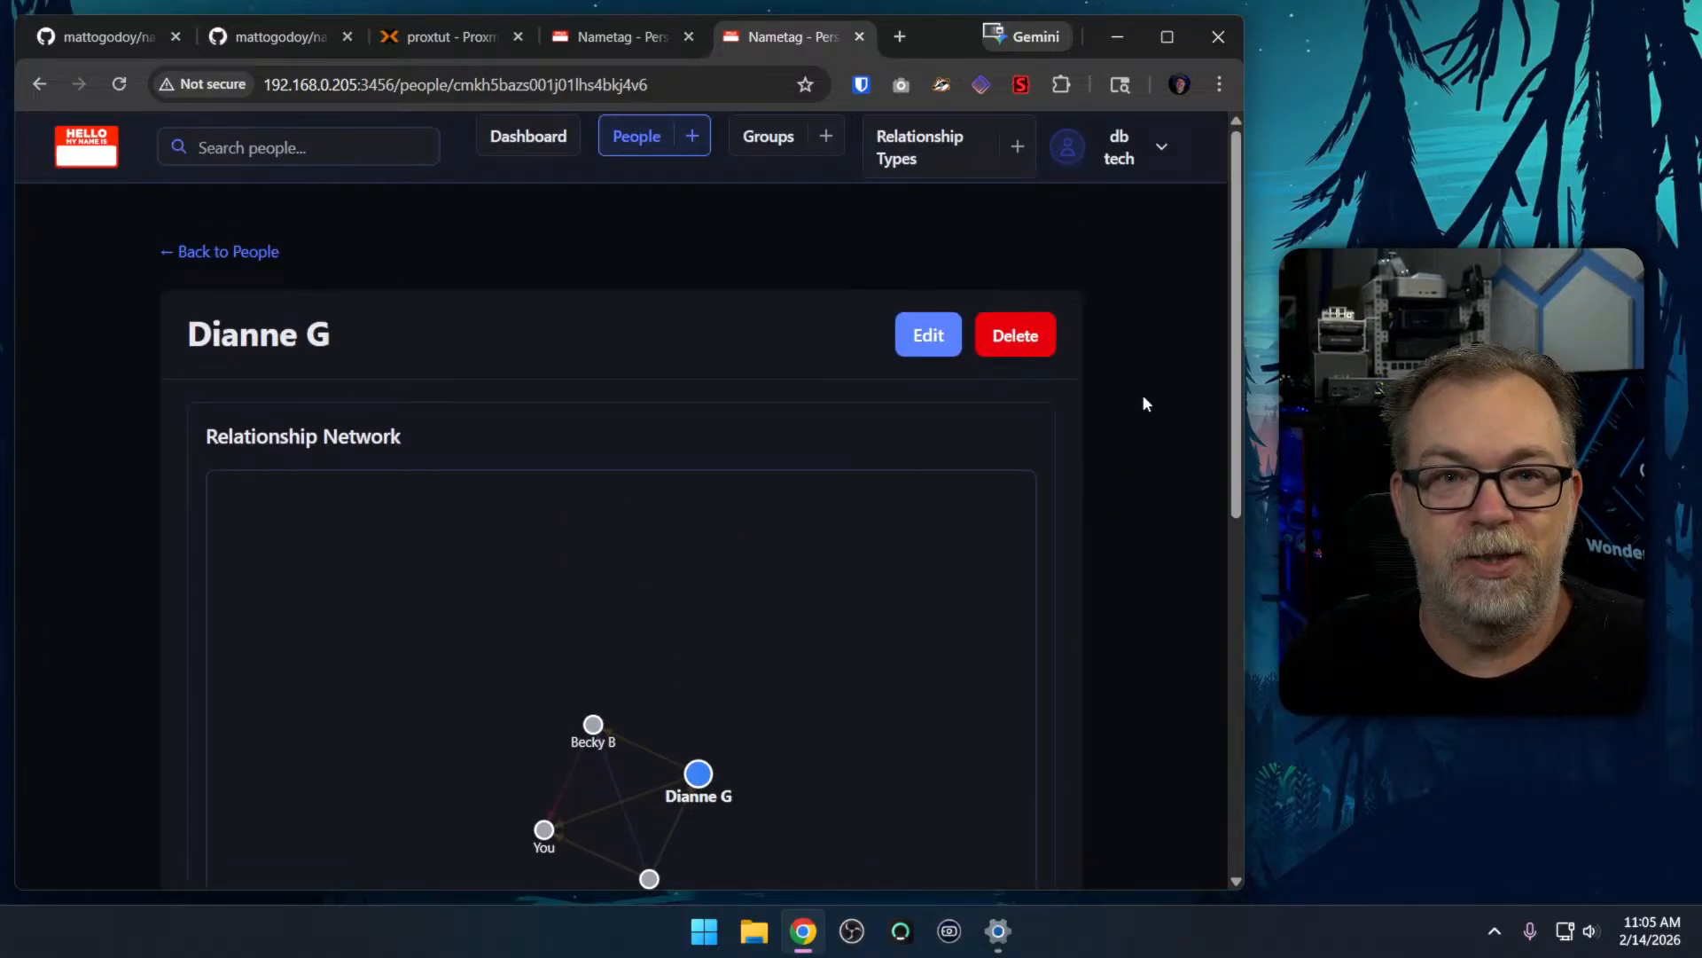
click(1135, 162)
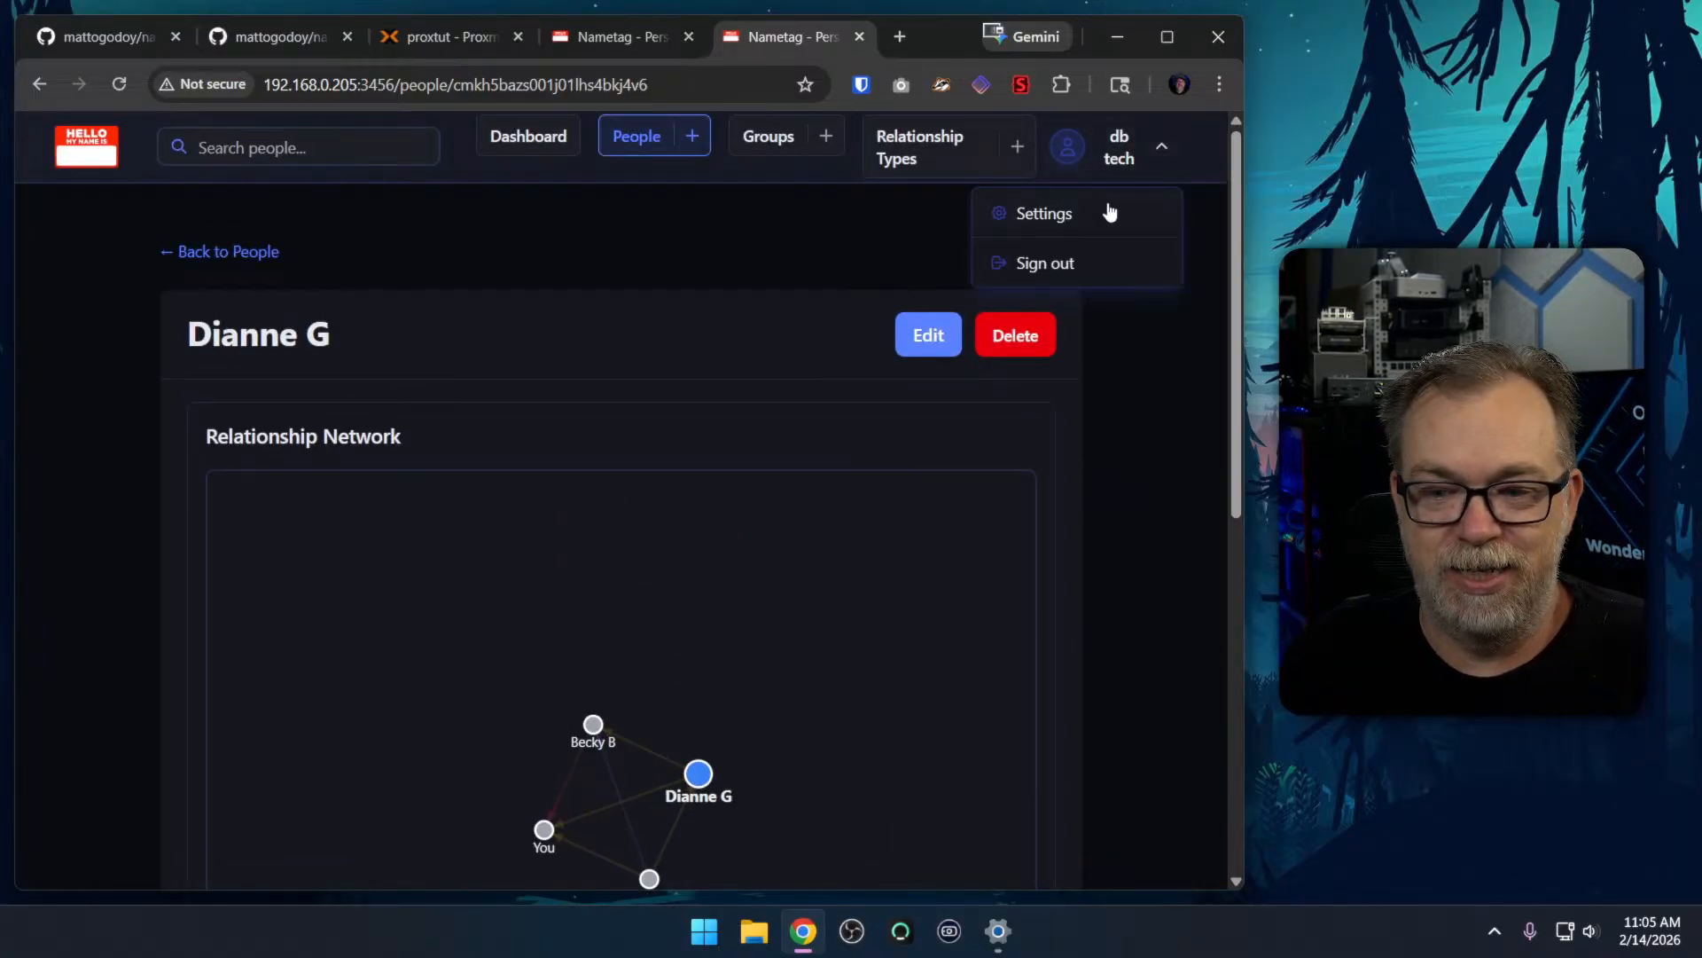
click(1109, 211)
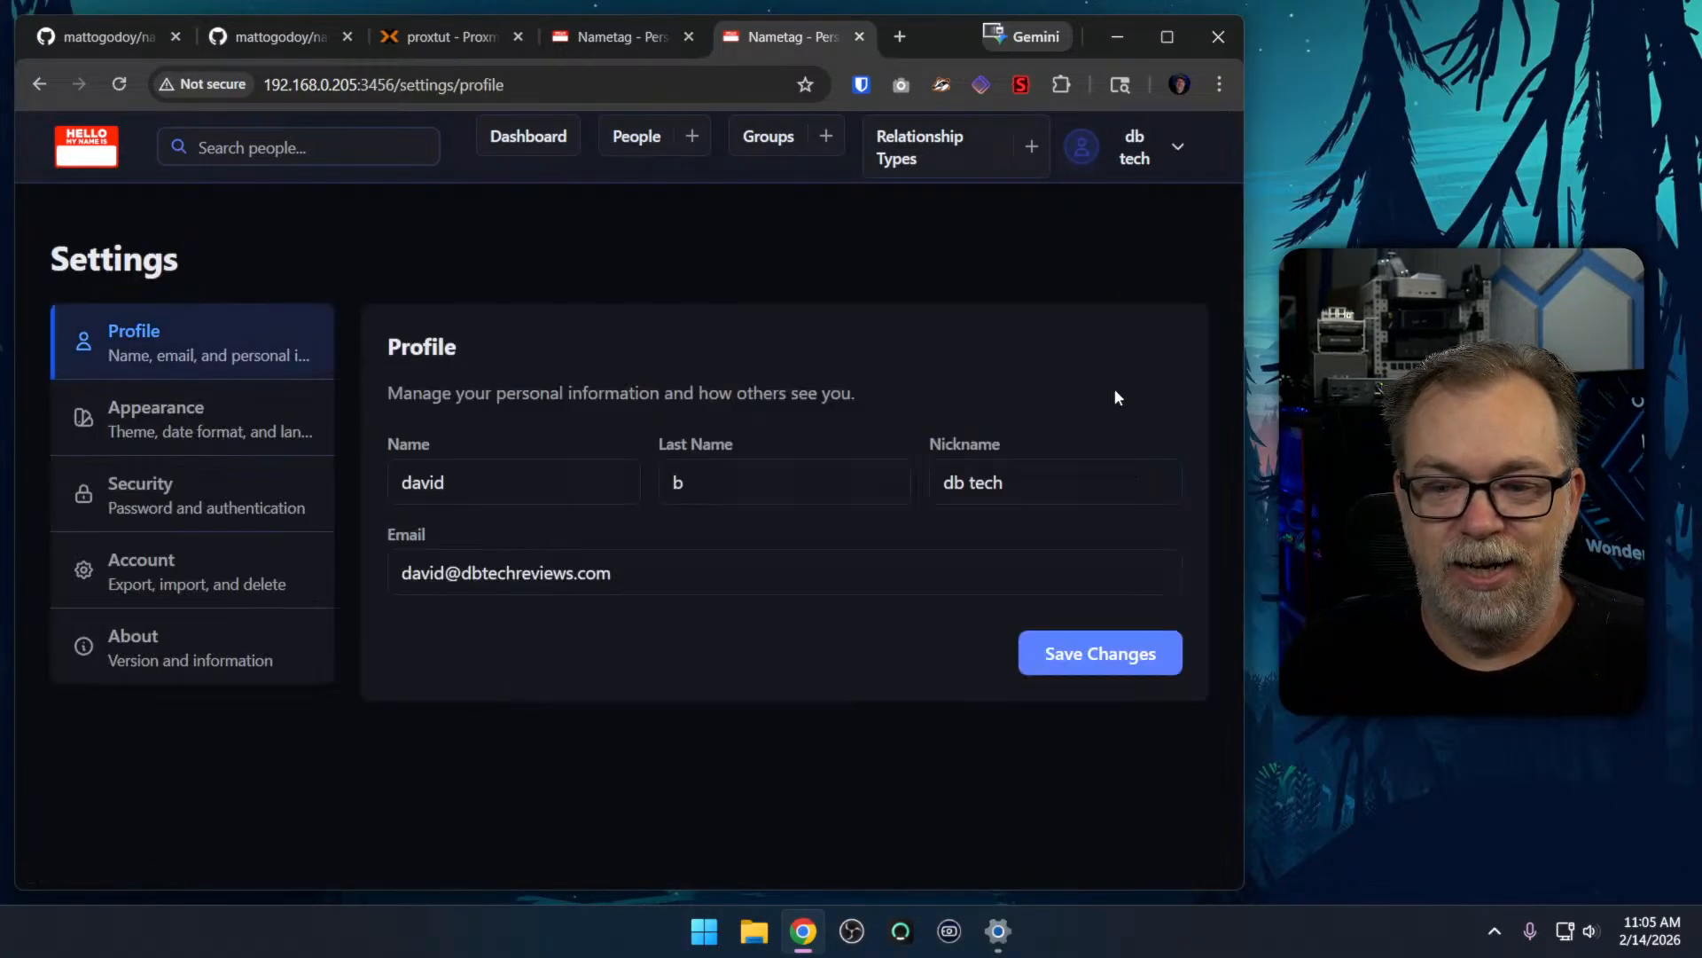
click(229, 566)
click(465, 582)
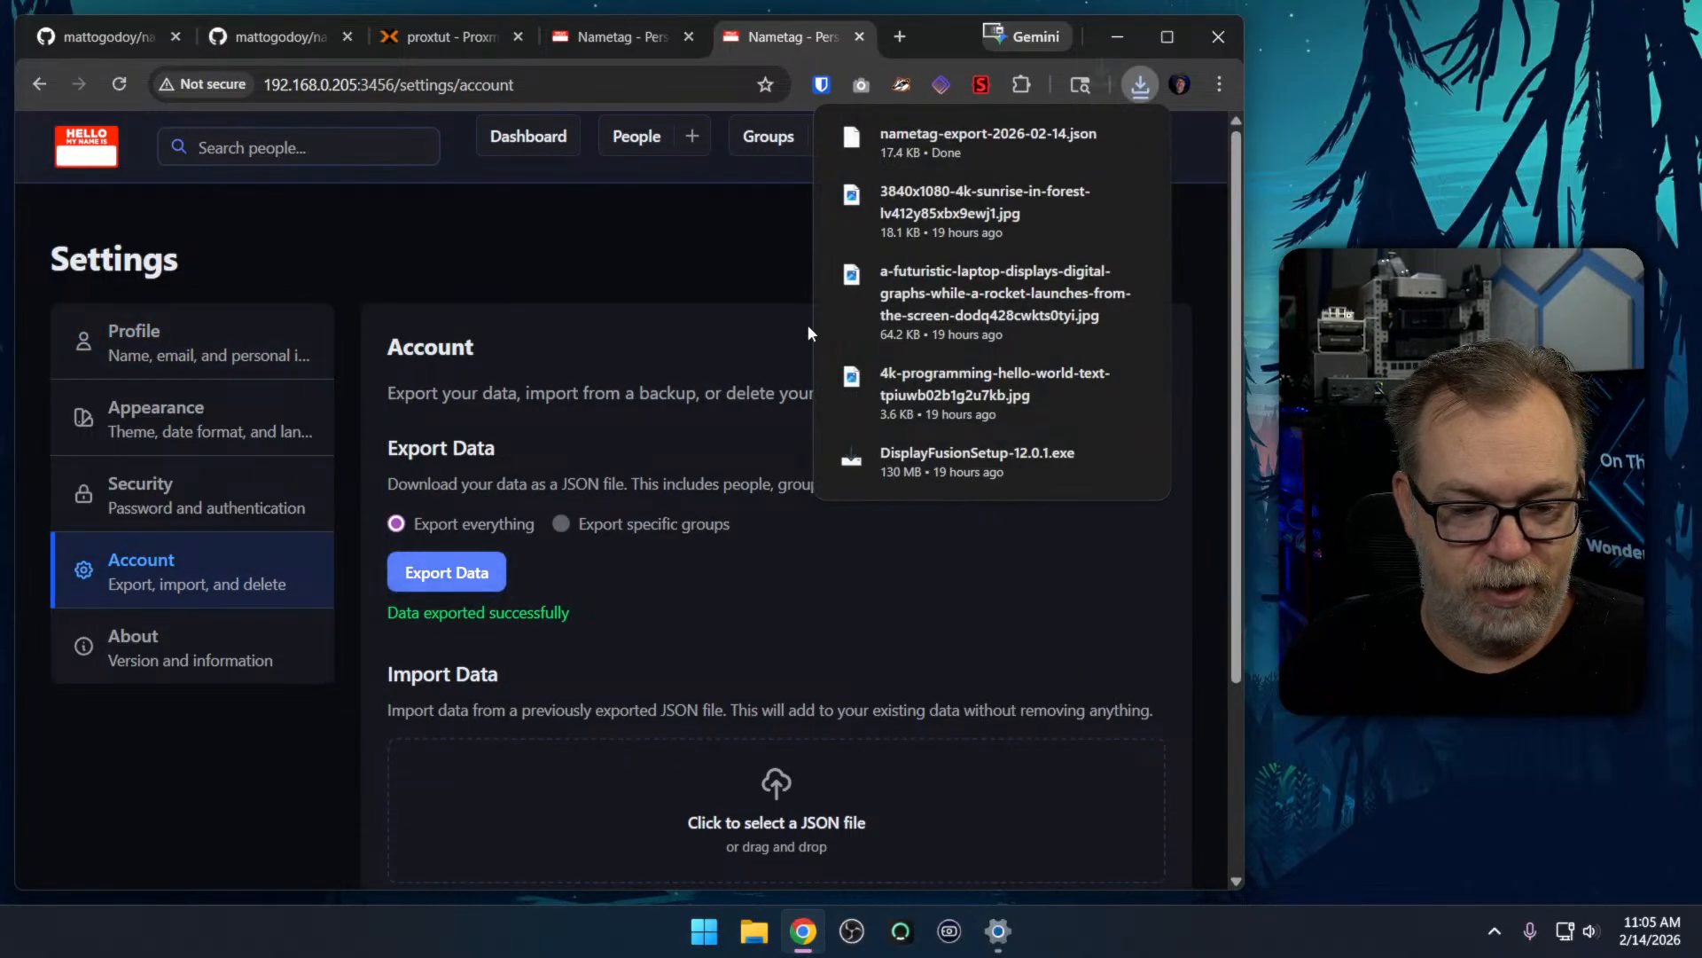
Import nametag-export-2026-02-14.json from Downloads through the account settings of the 192.168.0.244:3000 instance and confirm the import
click(624, 40)
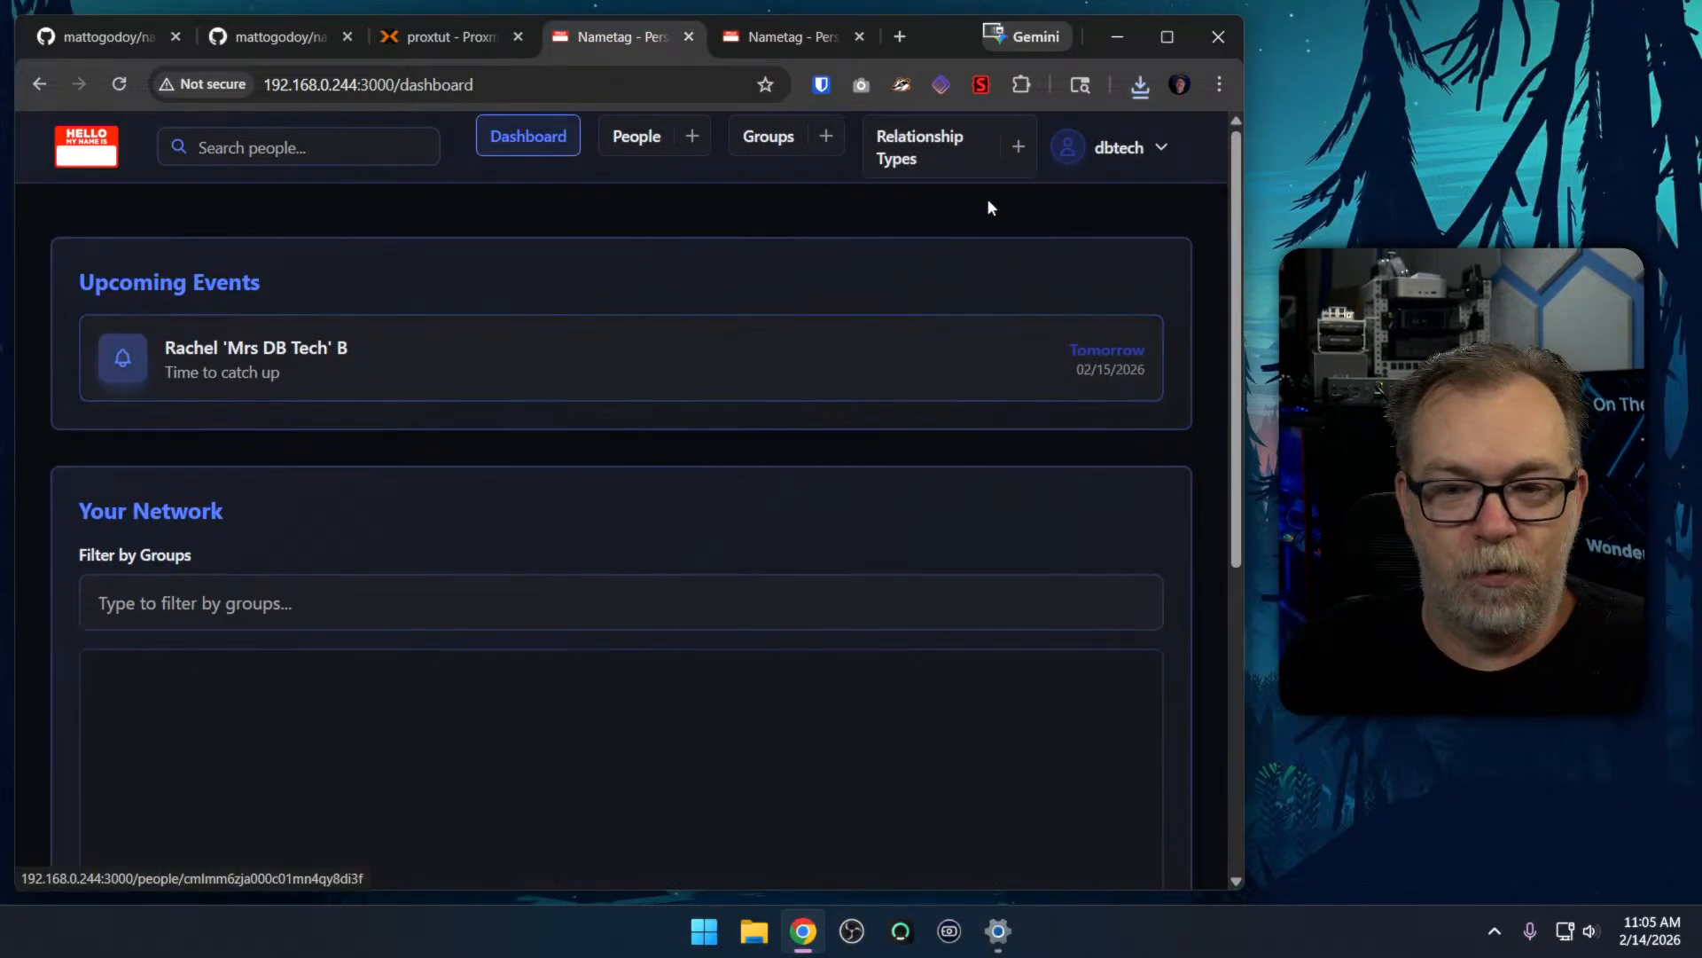
click(1100, 158)
click(1047, 211)
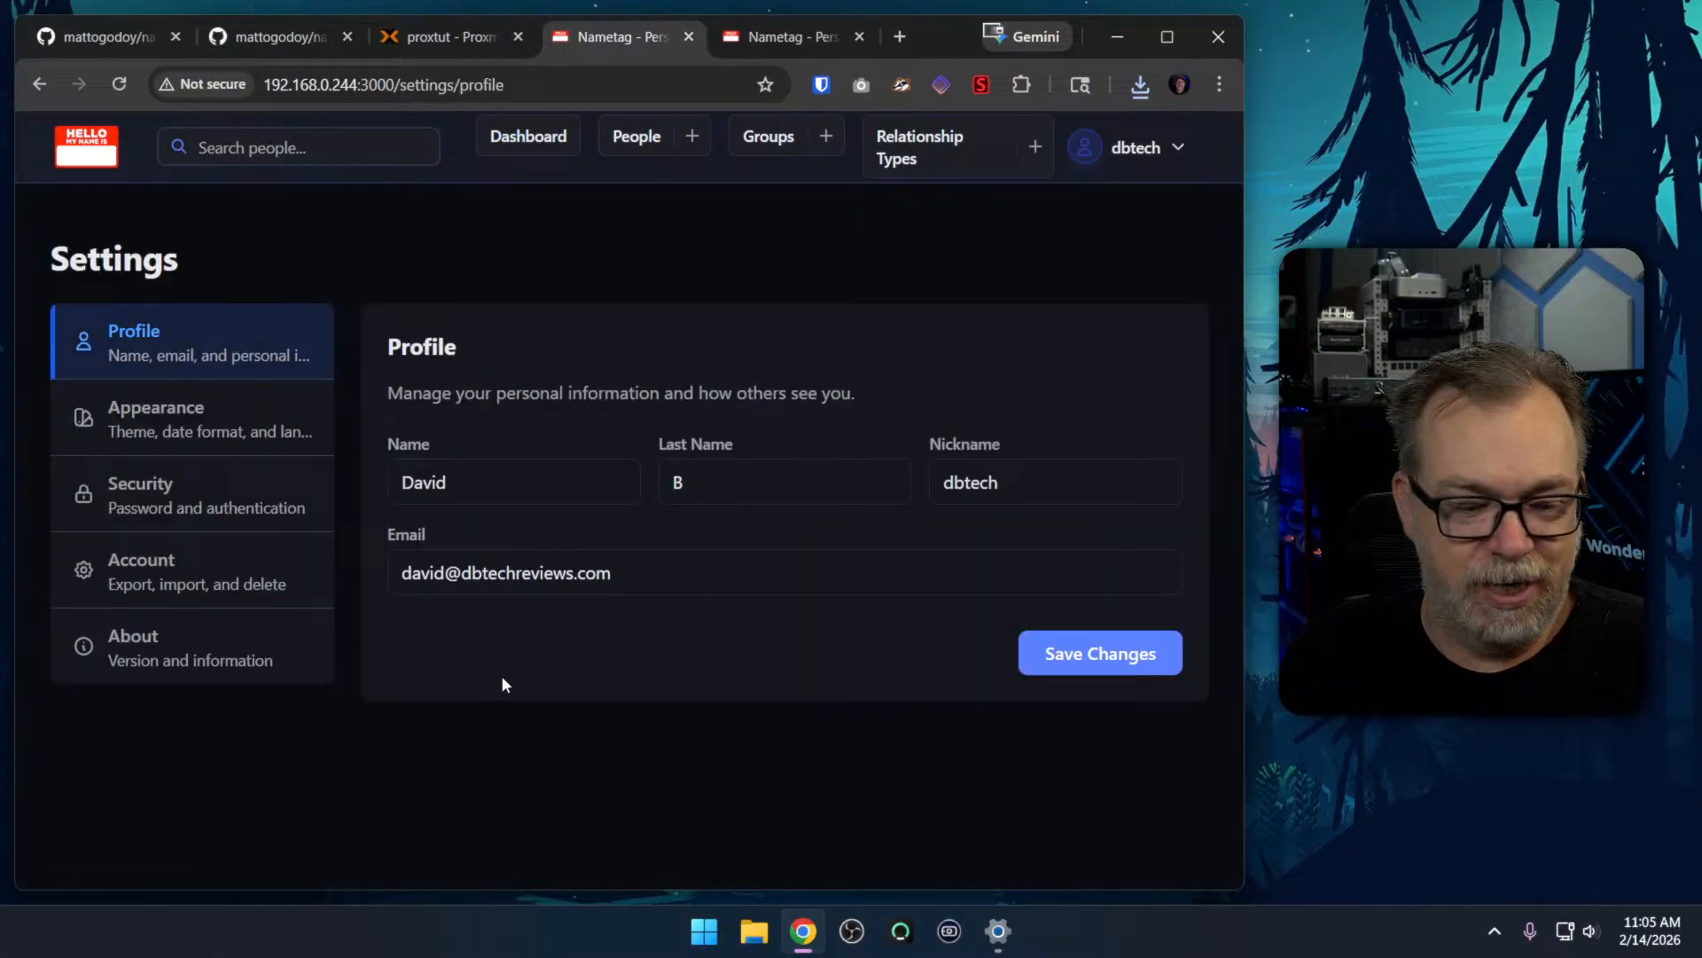
click(228, 588)
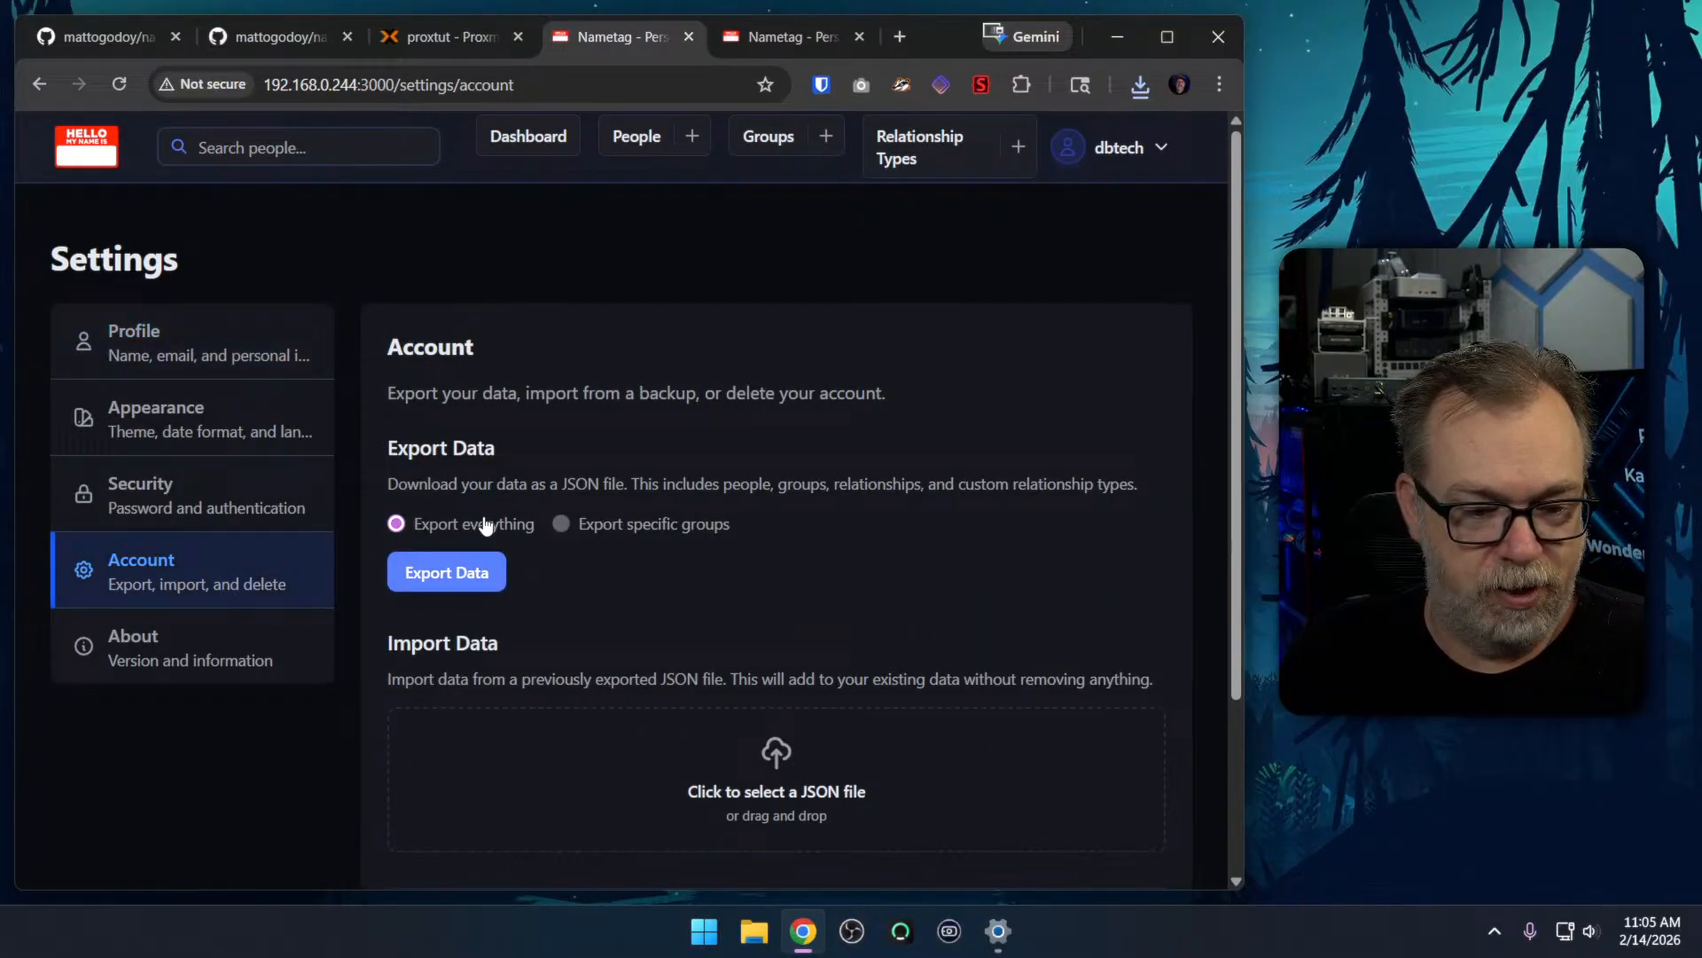
scroll(615, 521, down, 3)
click(707, 541)
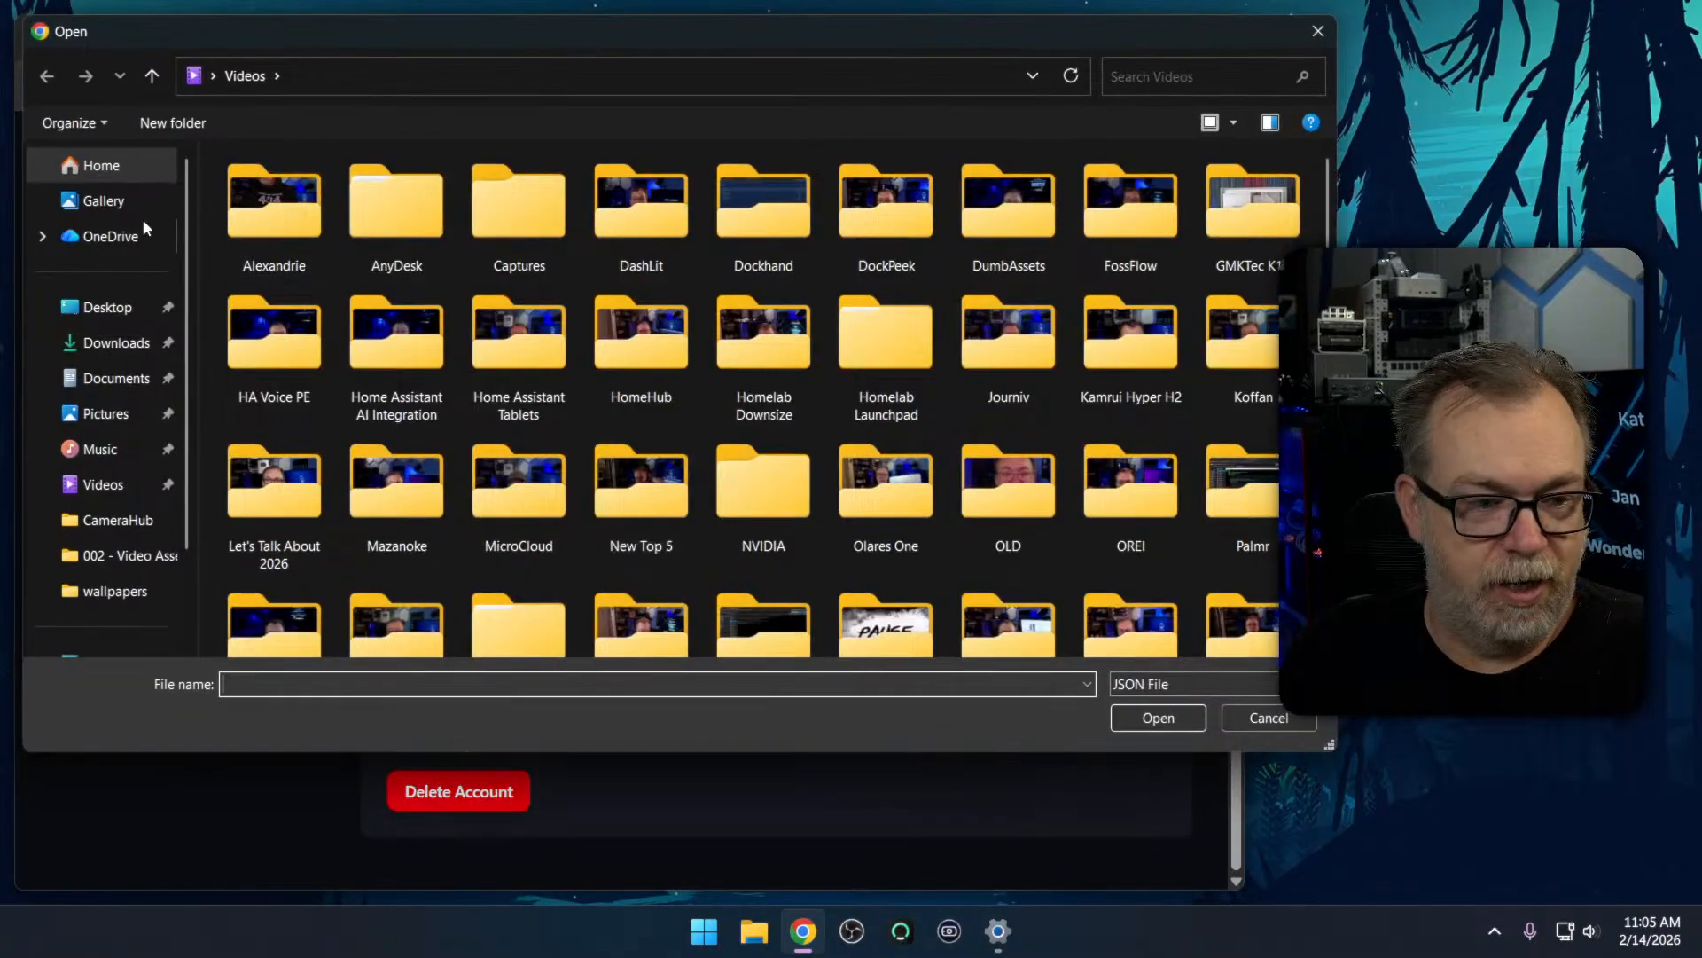
click(115, 342)
double_click(258, 217)
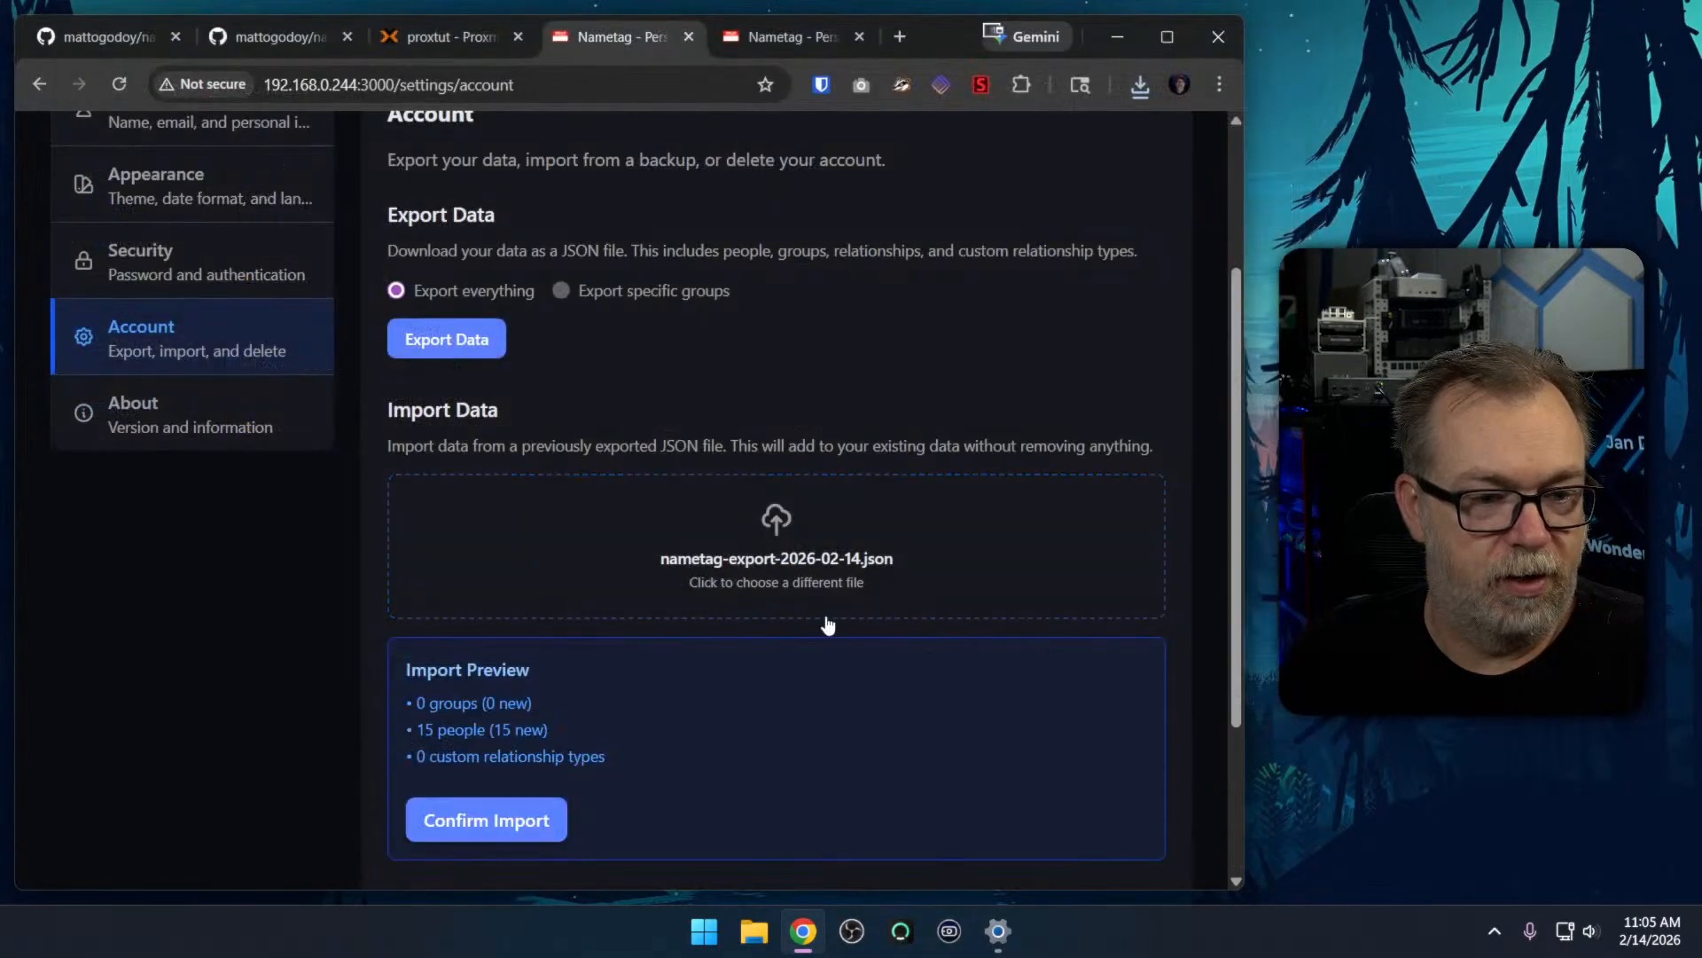
click(520, 823)
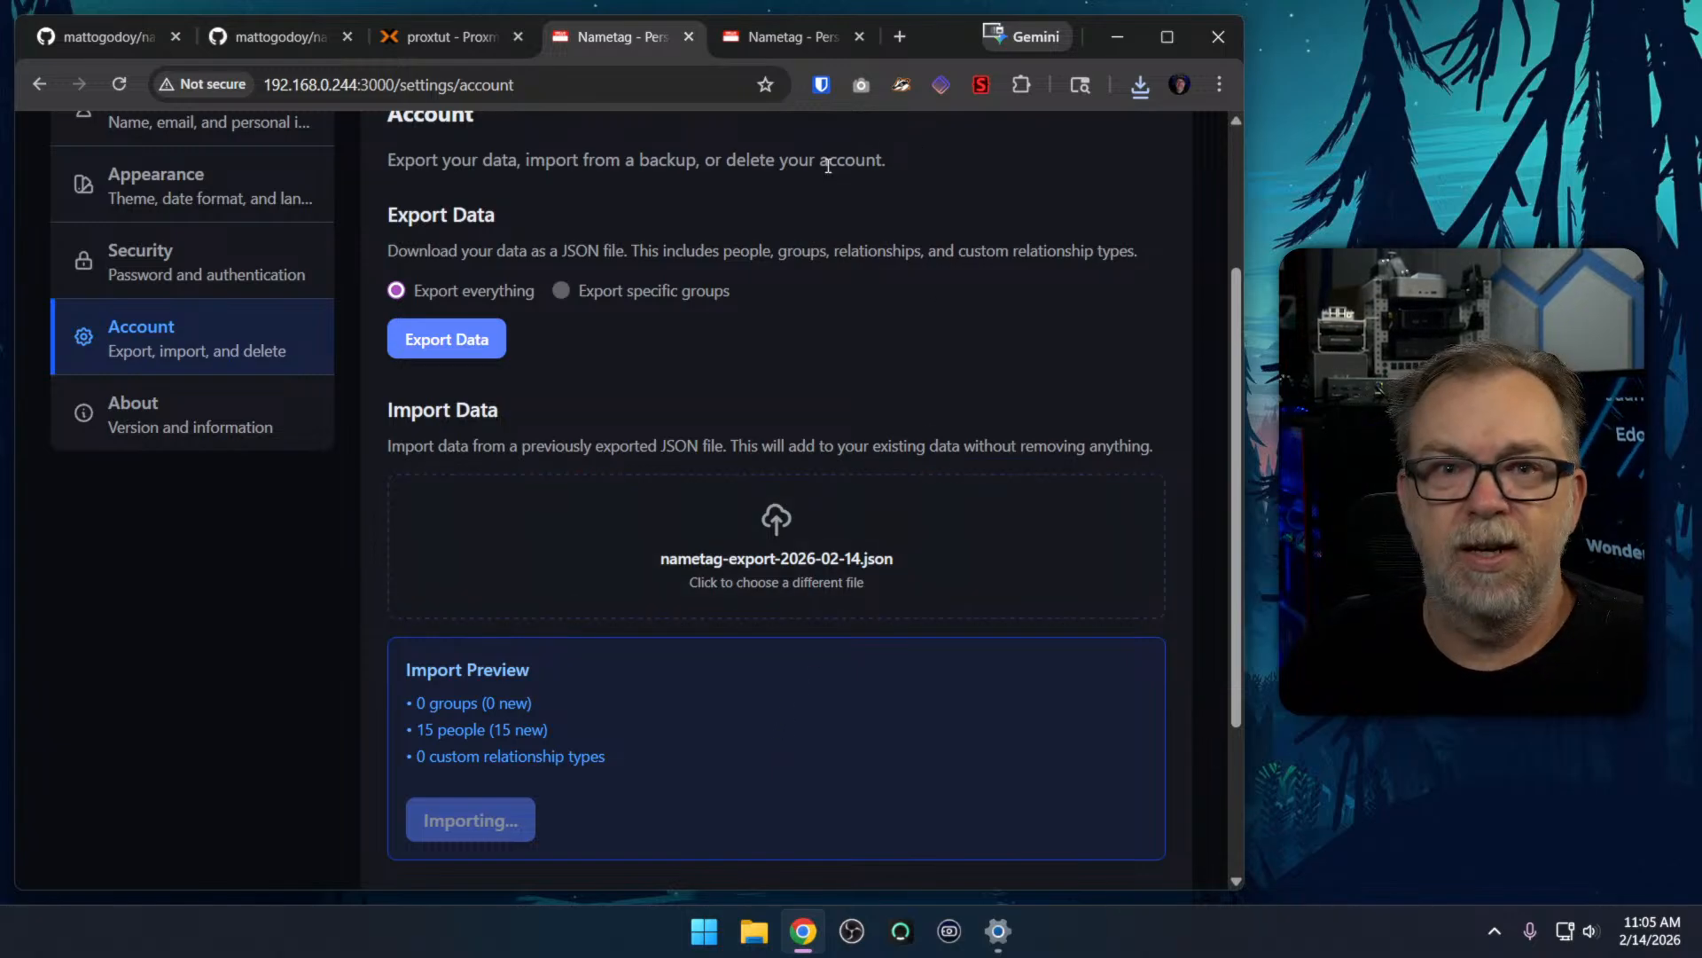
key(XF86AudioLowerVolume)
key(XF86AudioLowerVolume)
key(XF86AudioLowerVolume)
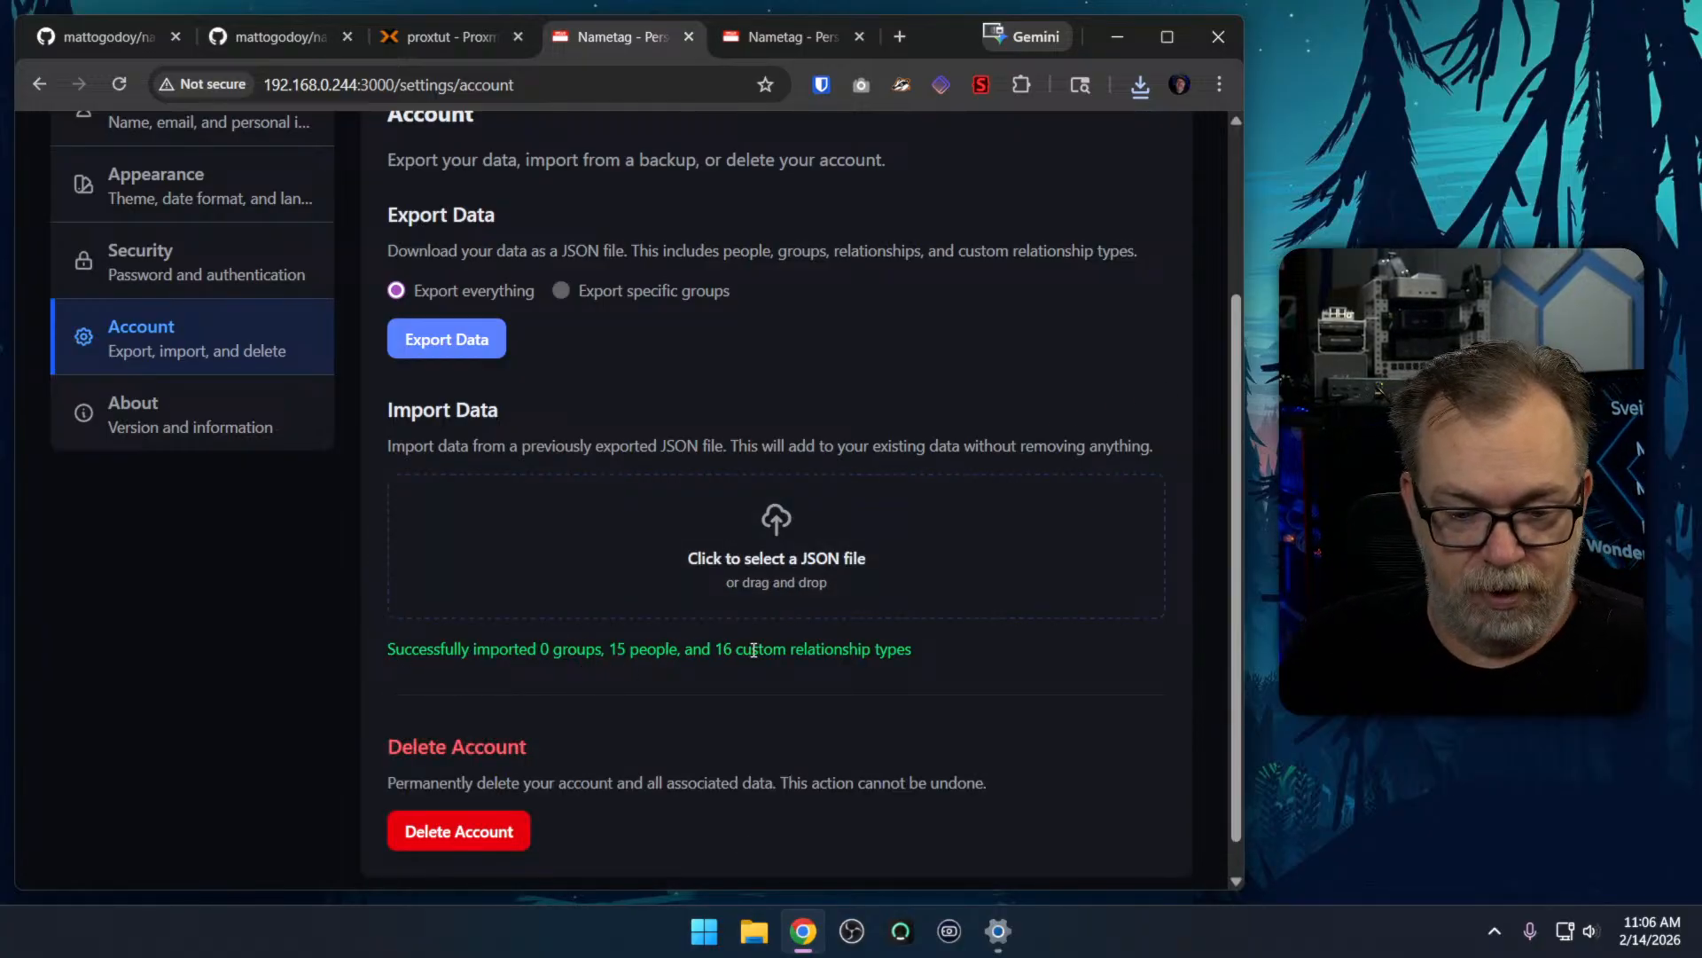
Open the dashboard of the 192.168.0.244:3000 instance and examine the network graph containing the imported people
scroll(569, 358, up, 3)
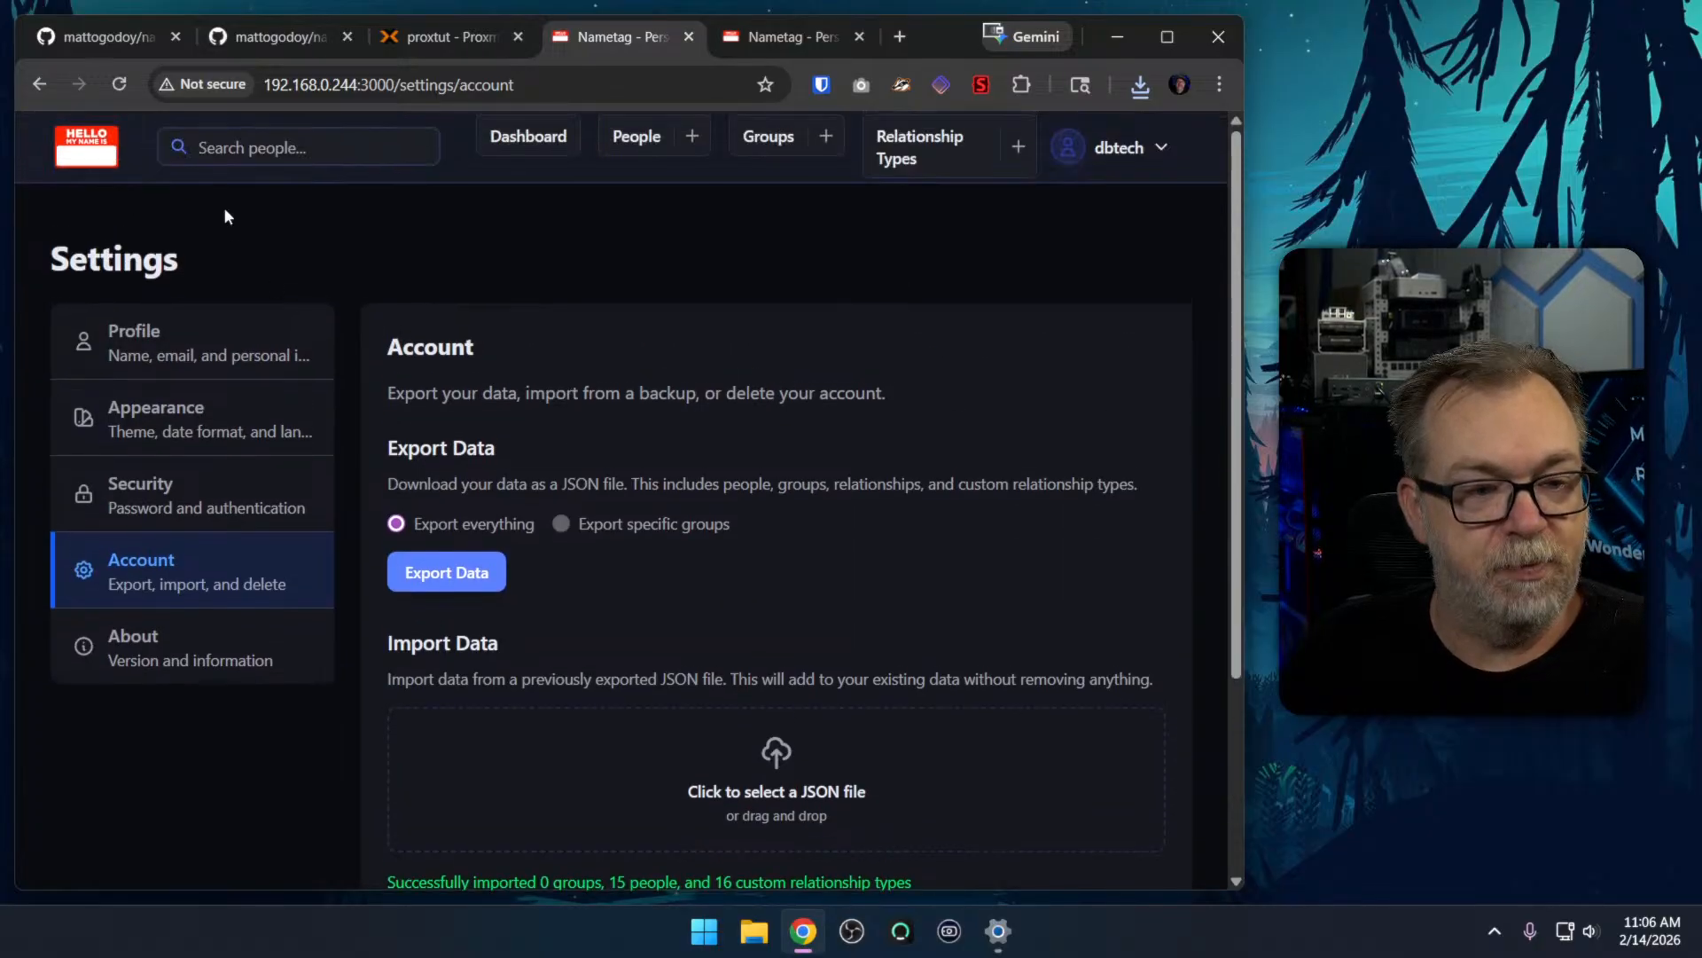
click(507, 137)
scroll(925, 380, down, 3)
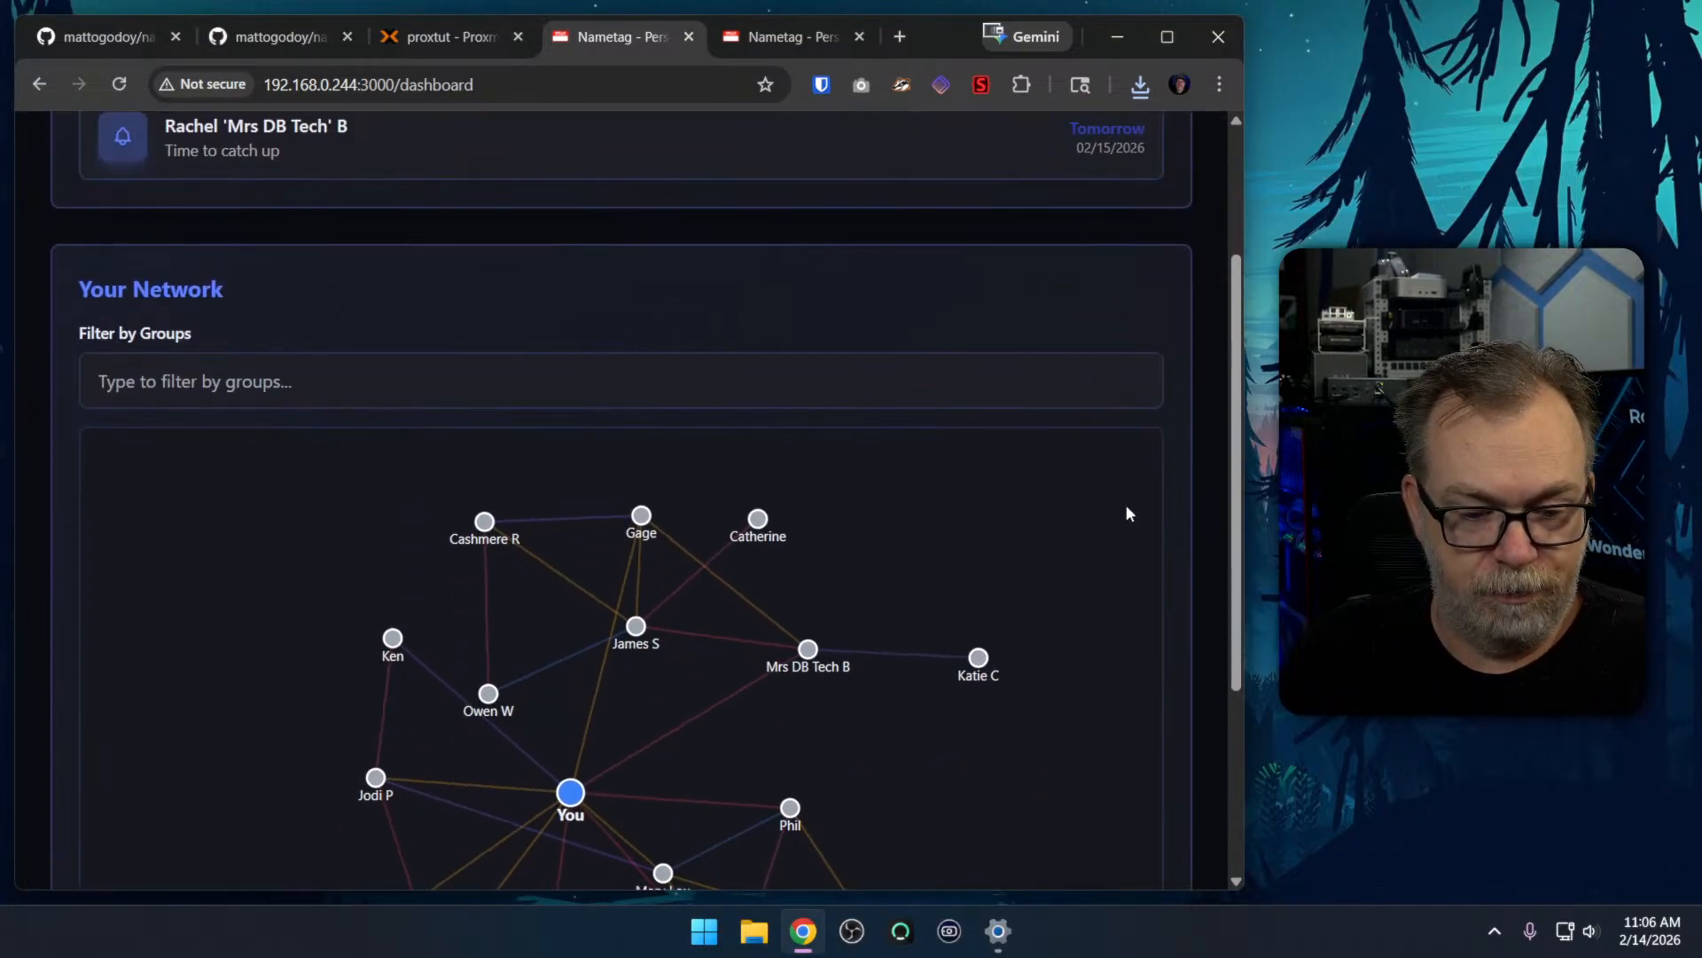
scroll(1206, 541, down, 2)
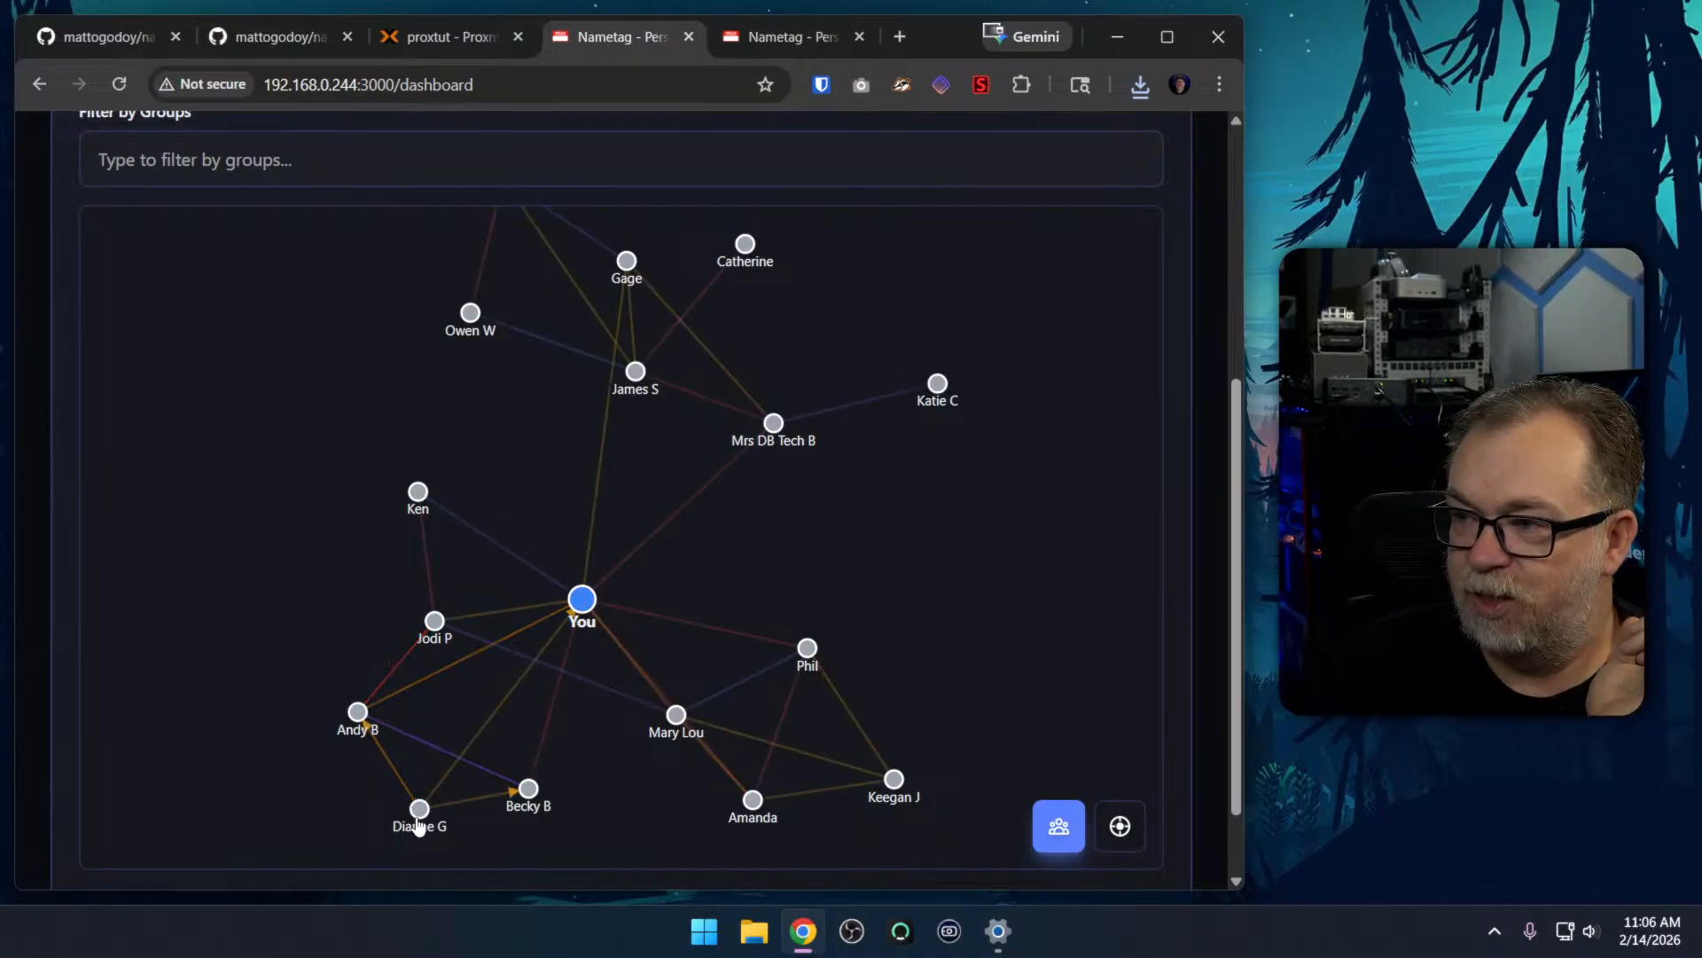
Open the imported parent's page and inspect the relationships and graph, checking the edit form of the entry marked Child without changing it
click(357, 712)
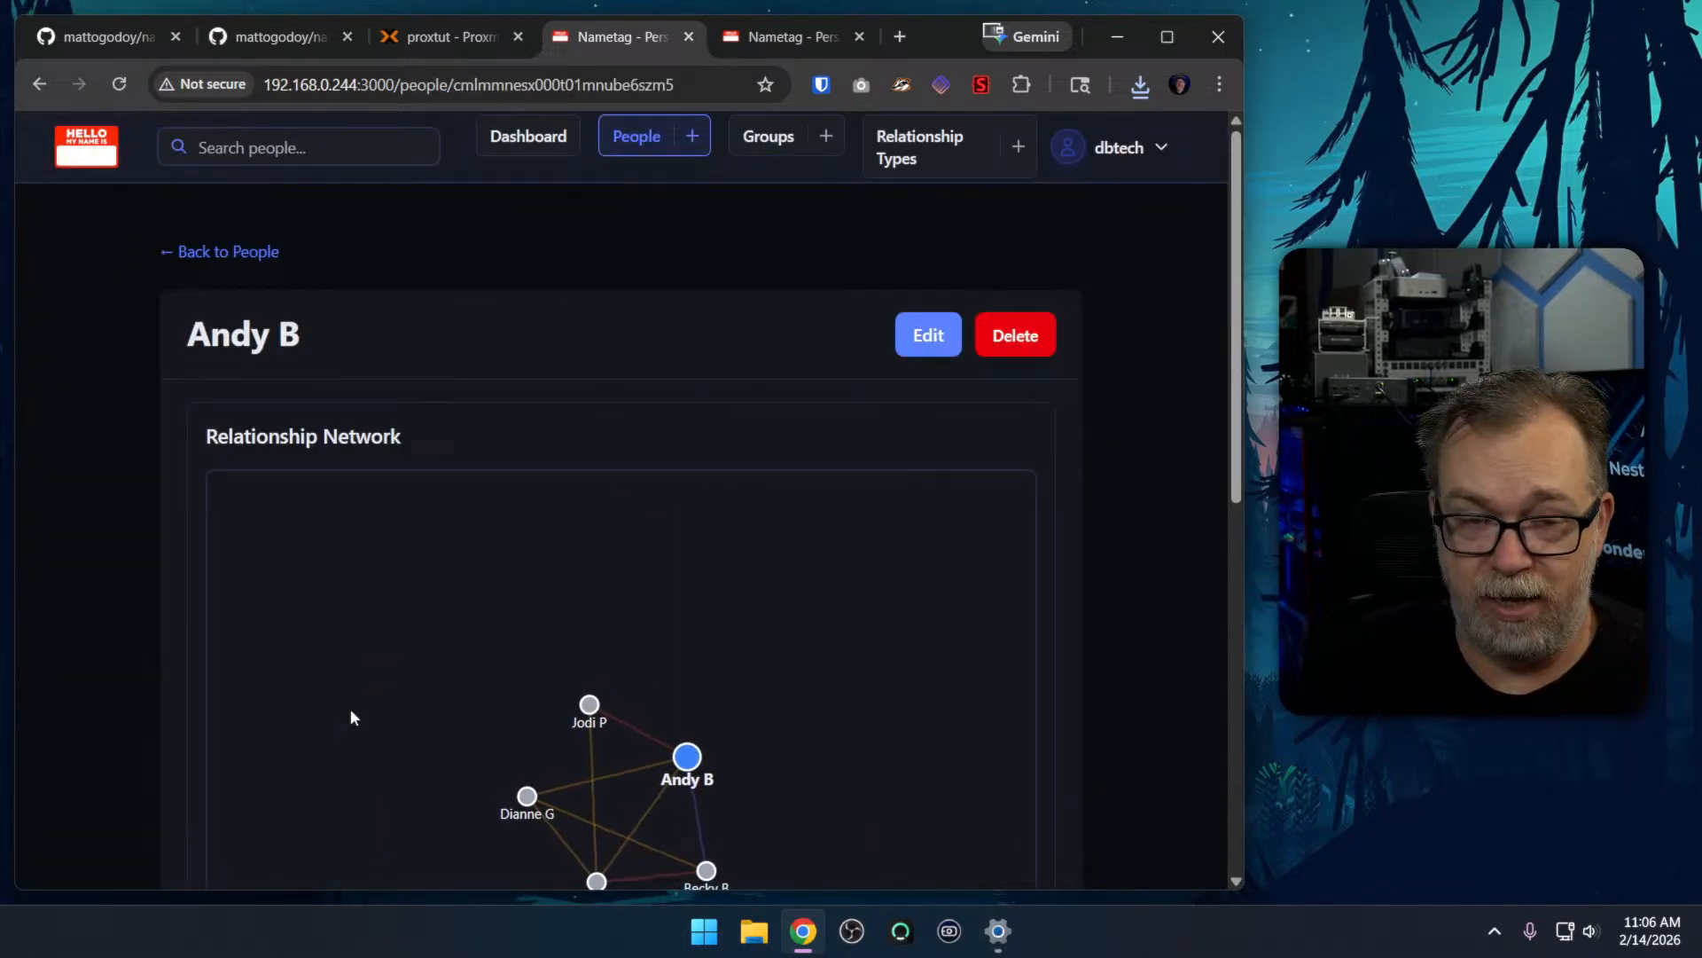
scroll(1092, 692, down, 4)
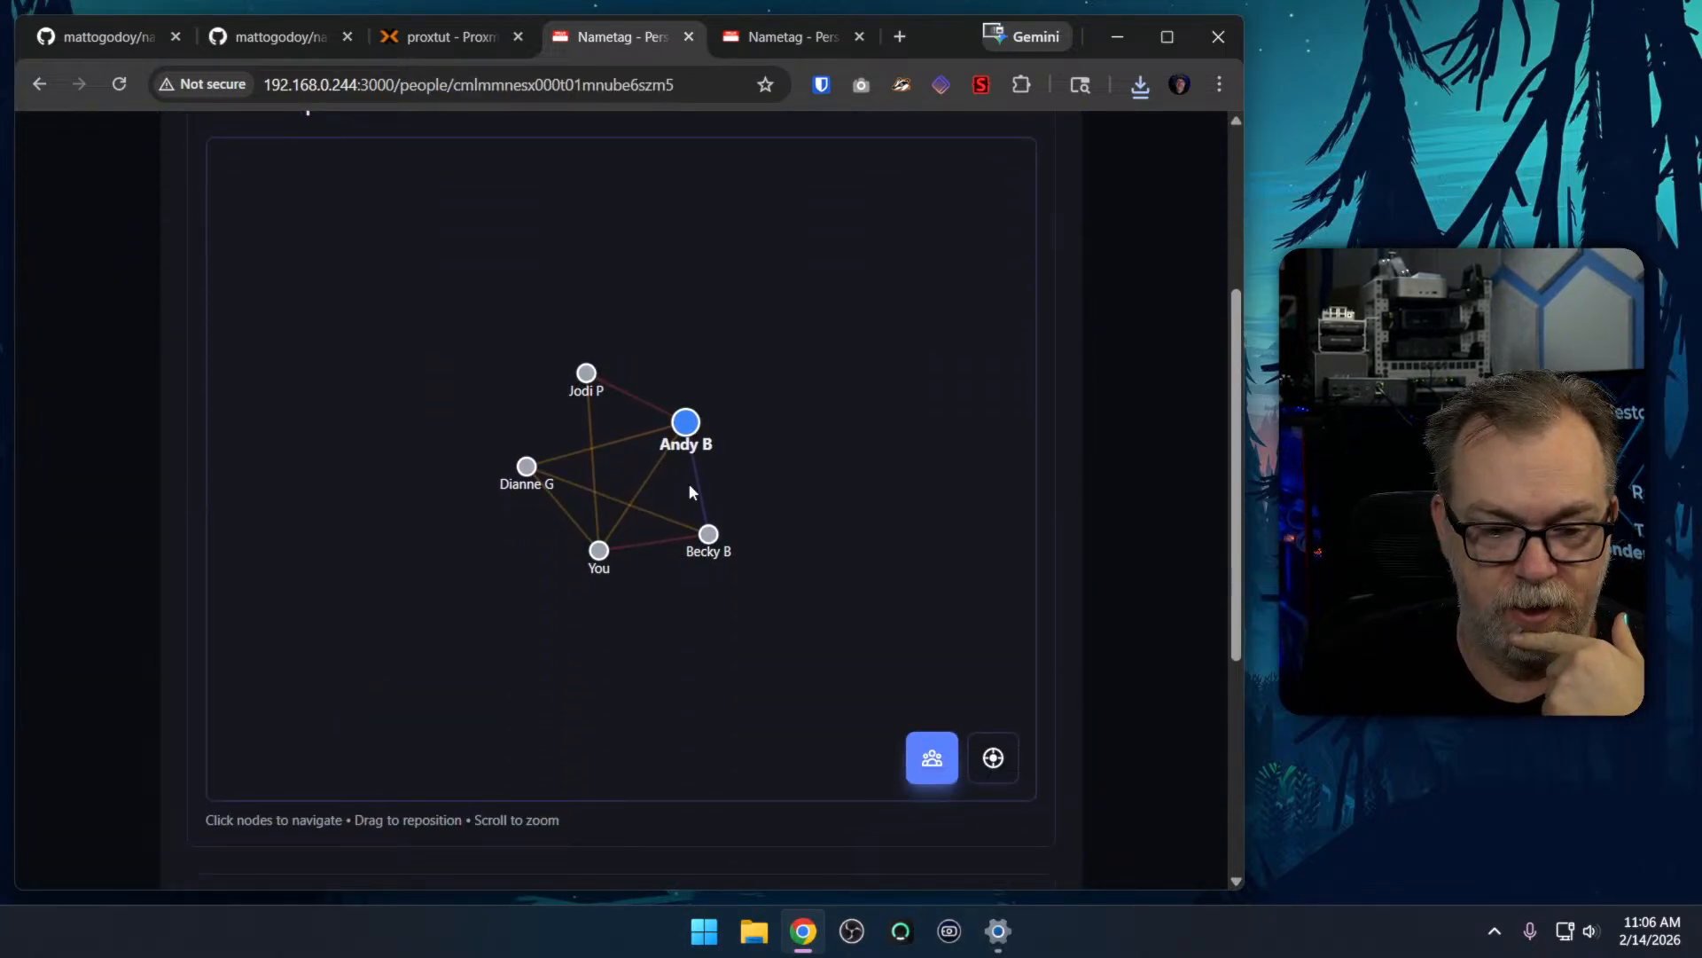
scroll(693, 422, up, 4)
scroll(1142, 509, down, 8)
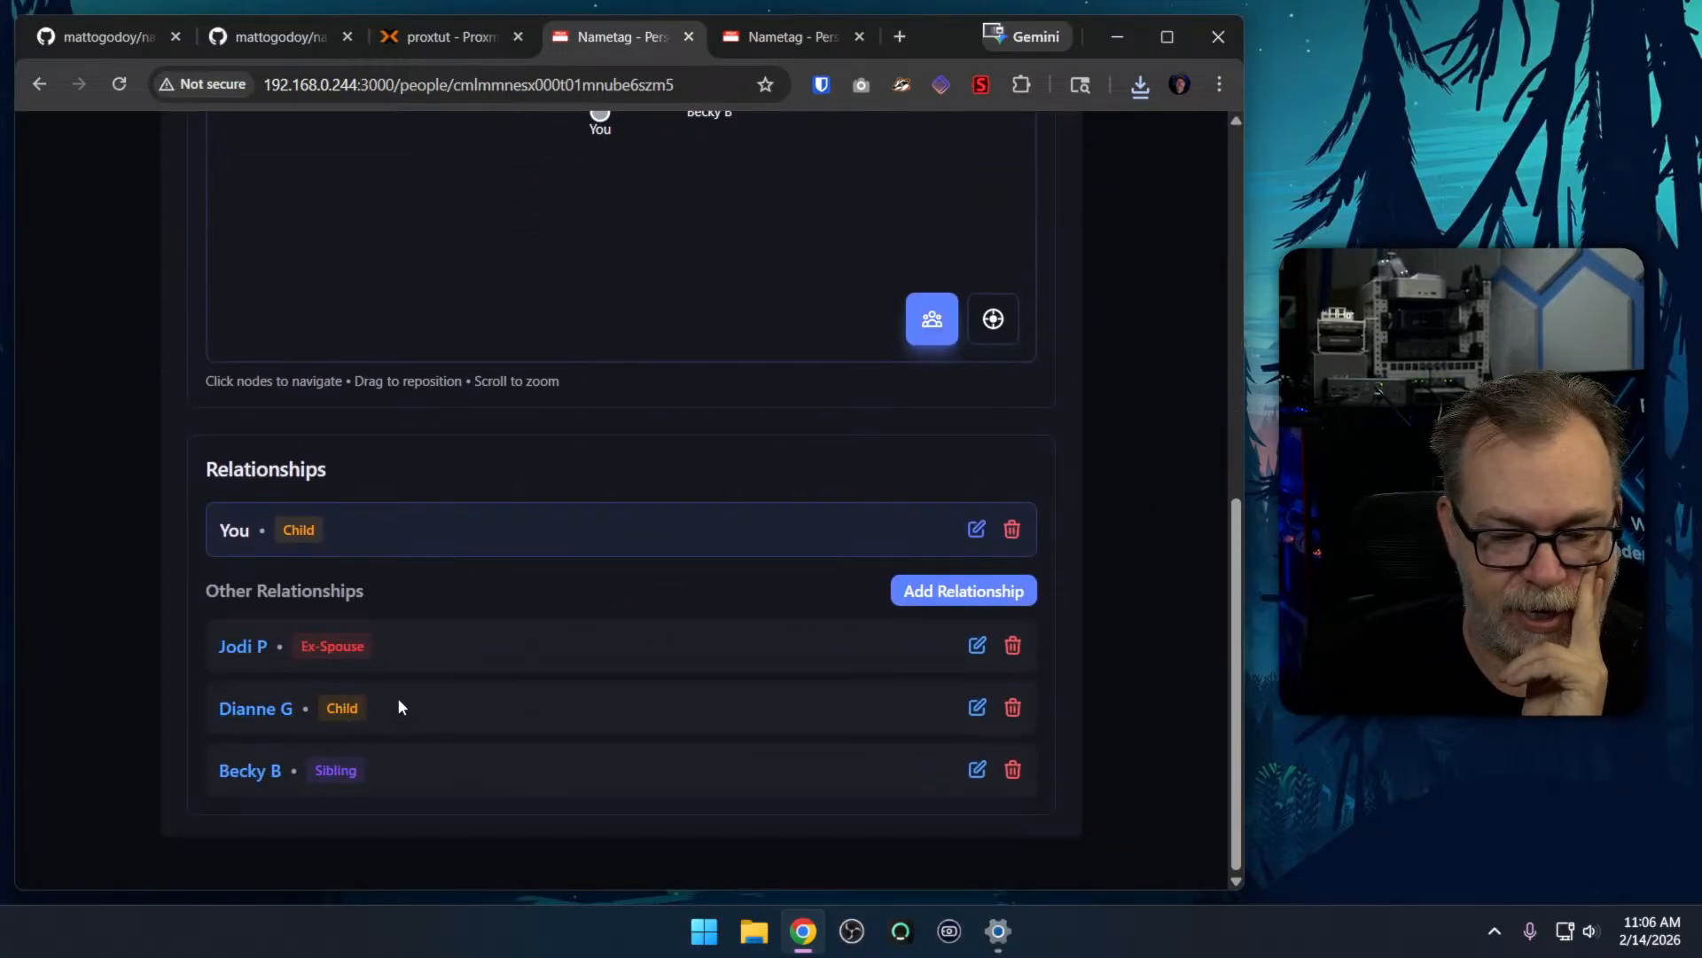
click(977, 707)
click(779, 643)
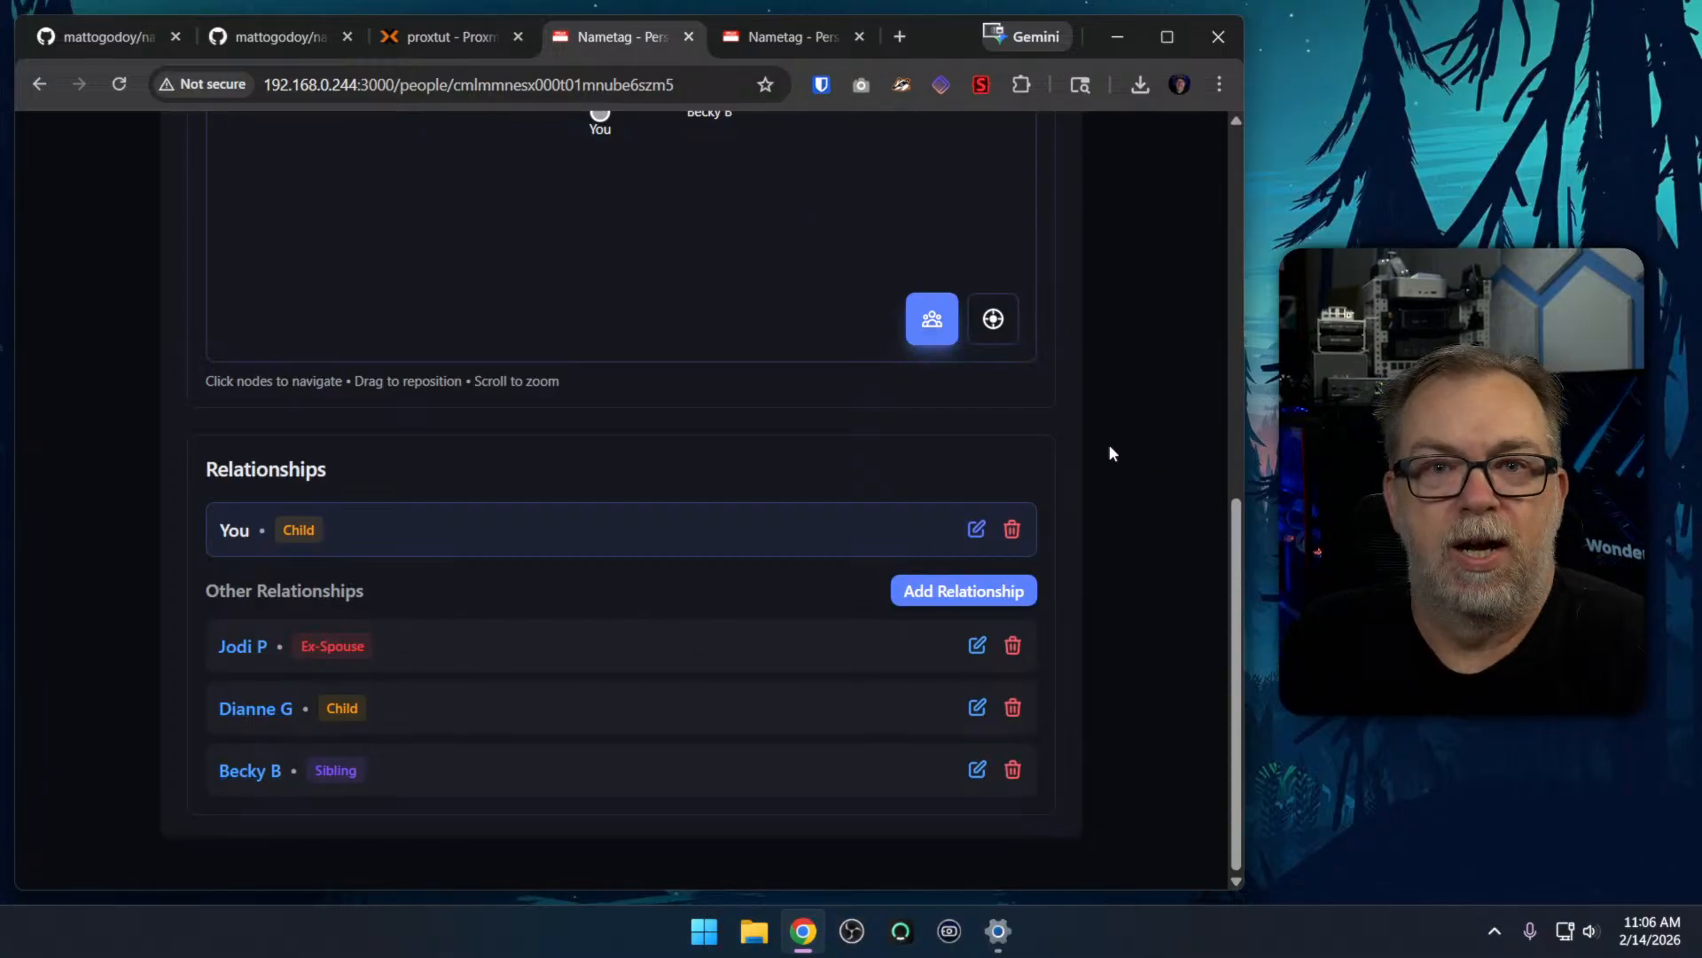
scroll(1109, 448, up, 9)
scroll(1118, 444, down, 4)
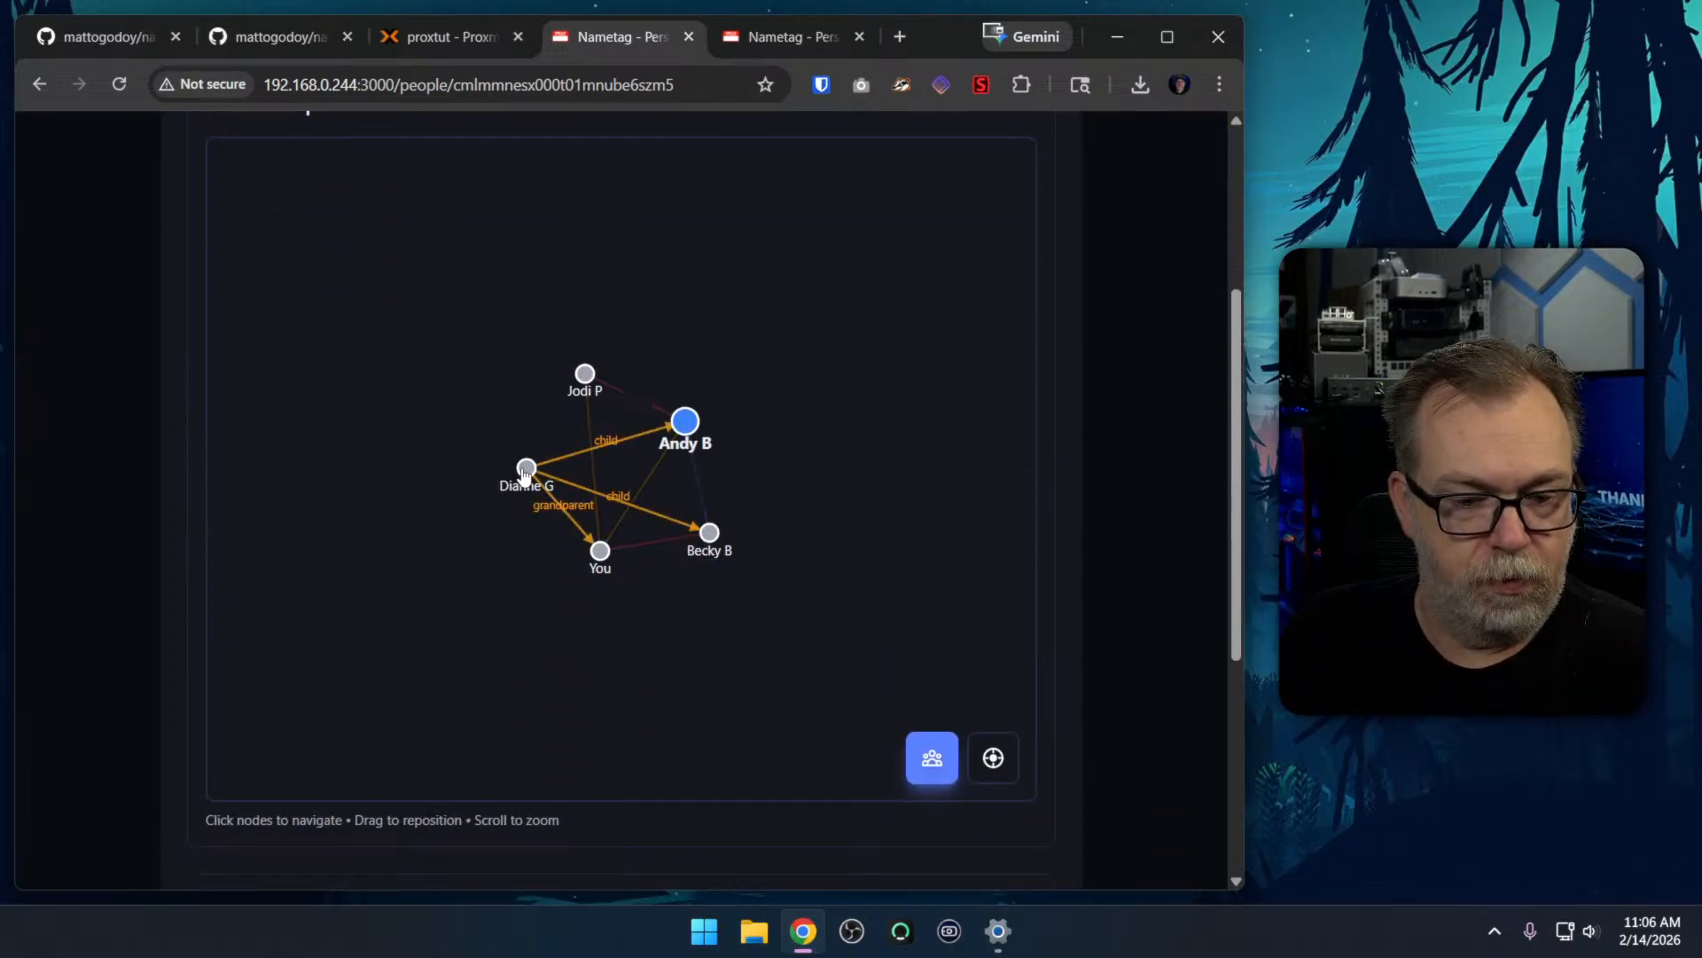